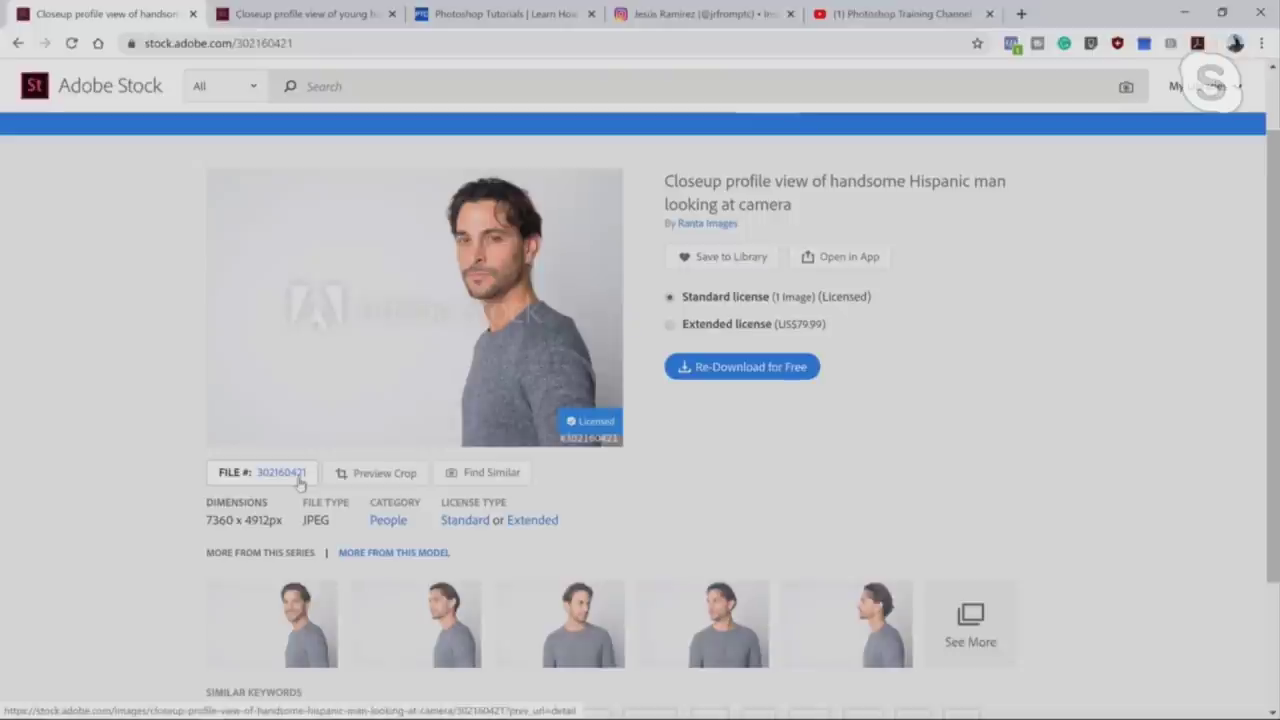
# View the young Persian man's portrait page in Adobe Stock
pyautogui.scroll(1, 256, 355)
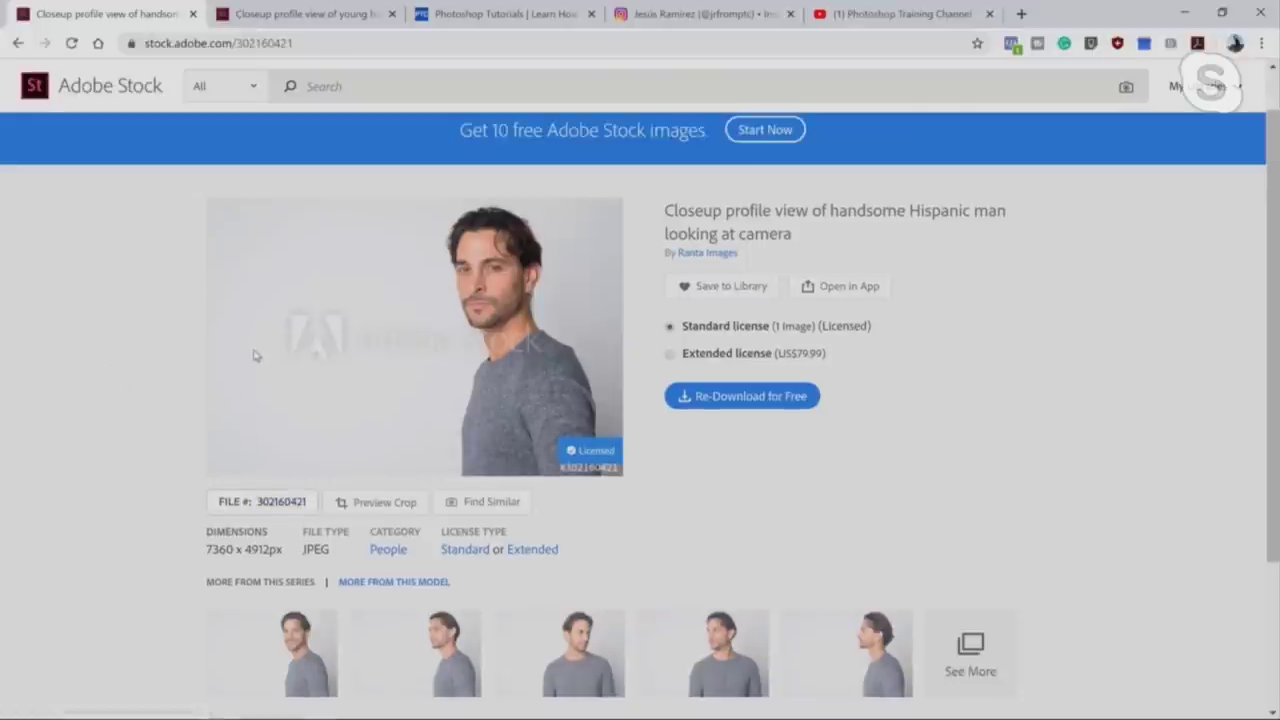
pyautogui.scroll(2, 256, 355)
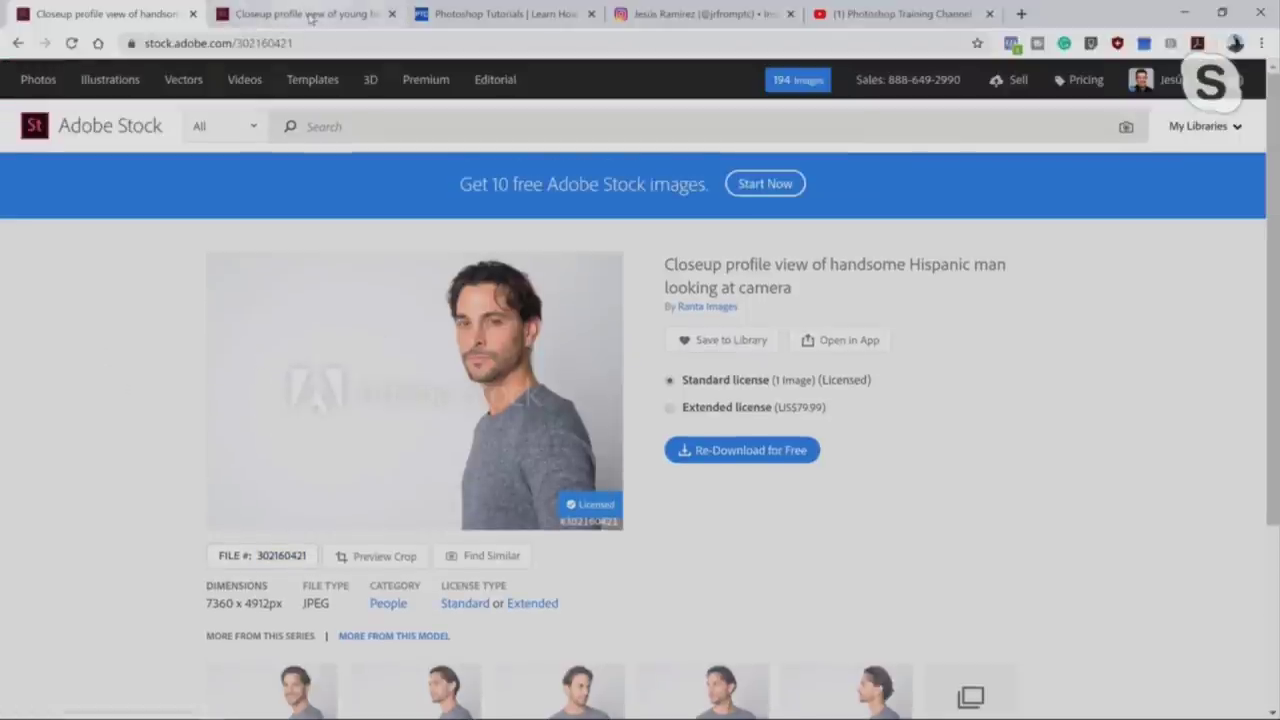
pyautogui.click(312, 18)
pyautogui.scroll(-3, 154, 406)
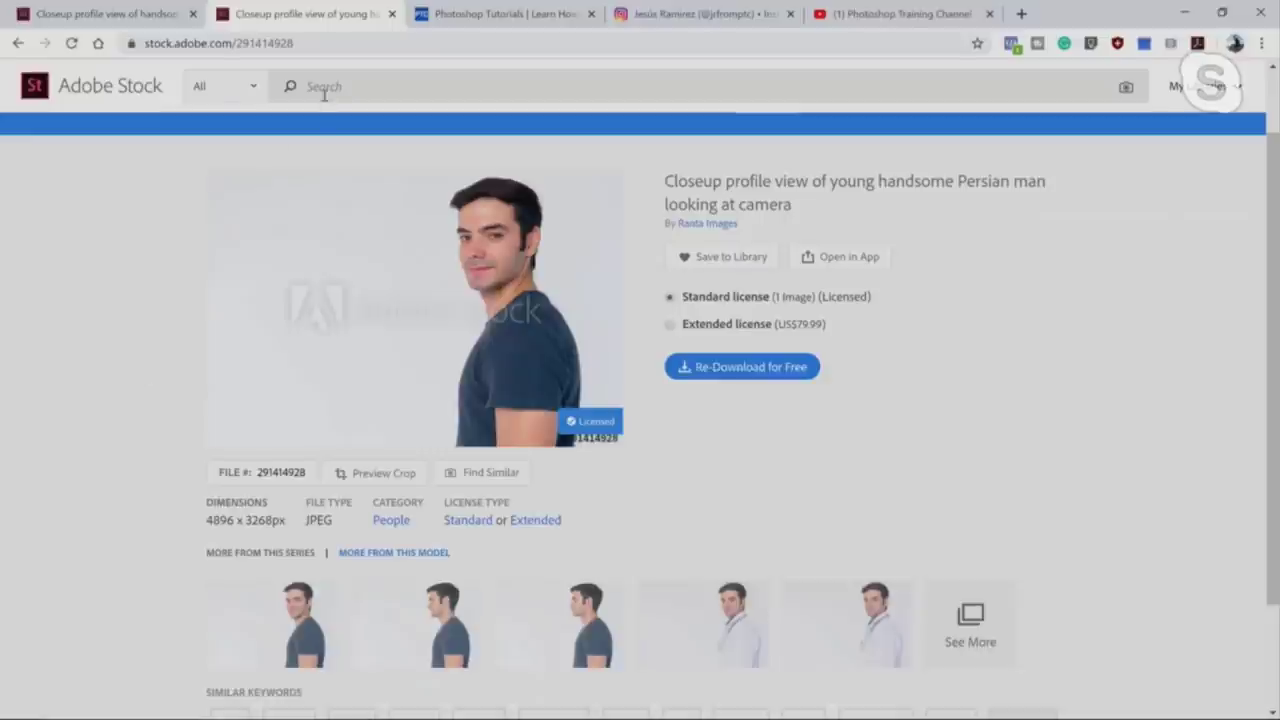
pyautogui.click(129, 287)
# Leave Chrome and bring up the Prodigal Son - 00 - Starter Stream.psd document
pyautogui.scroll(-2, 149, 383)
pyautogui.scroll(4, 149, 383)
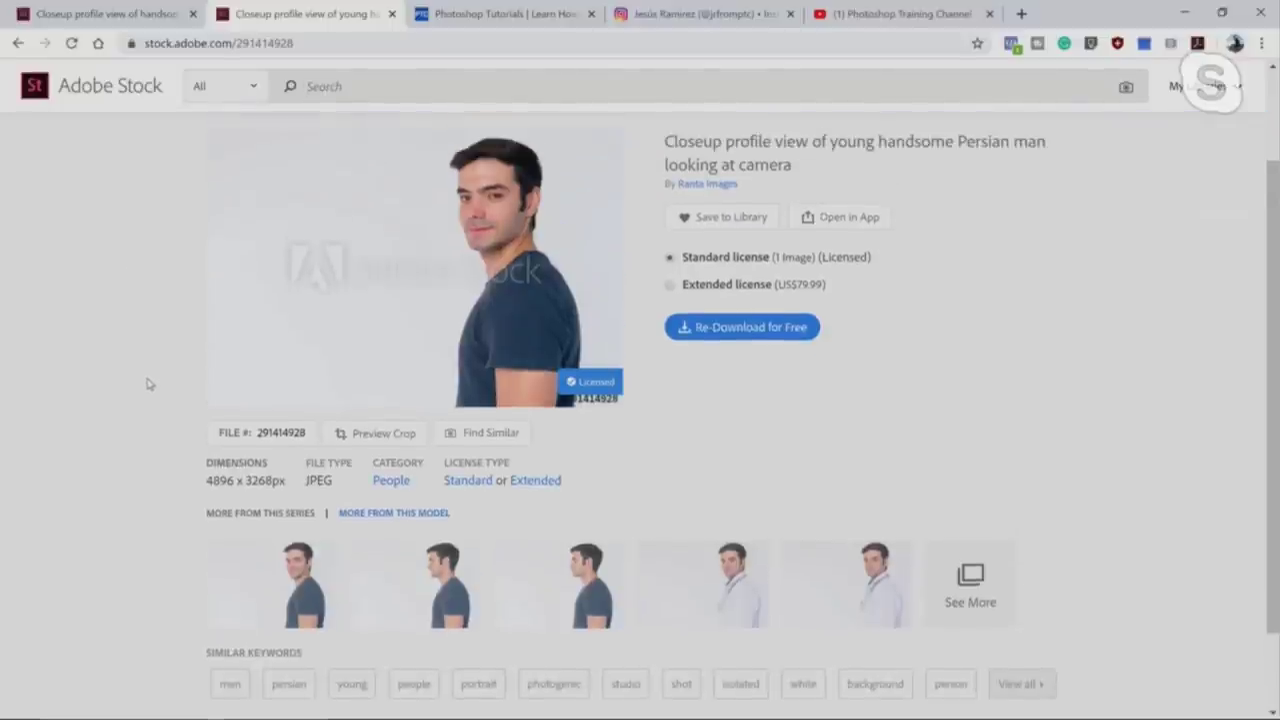
pyautogui.click(1185, 15)
pyautogui.click(257, 60)
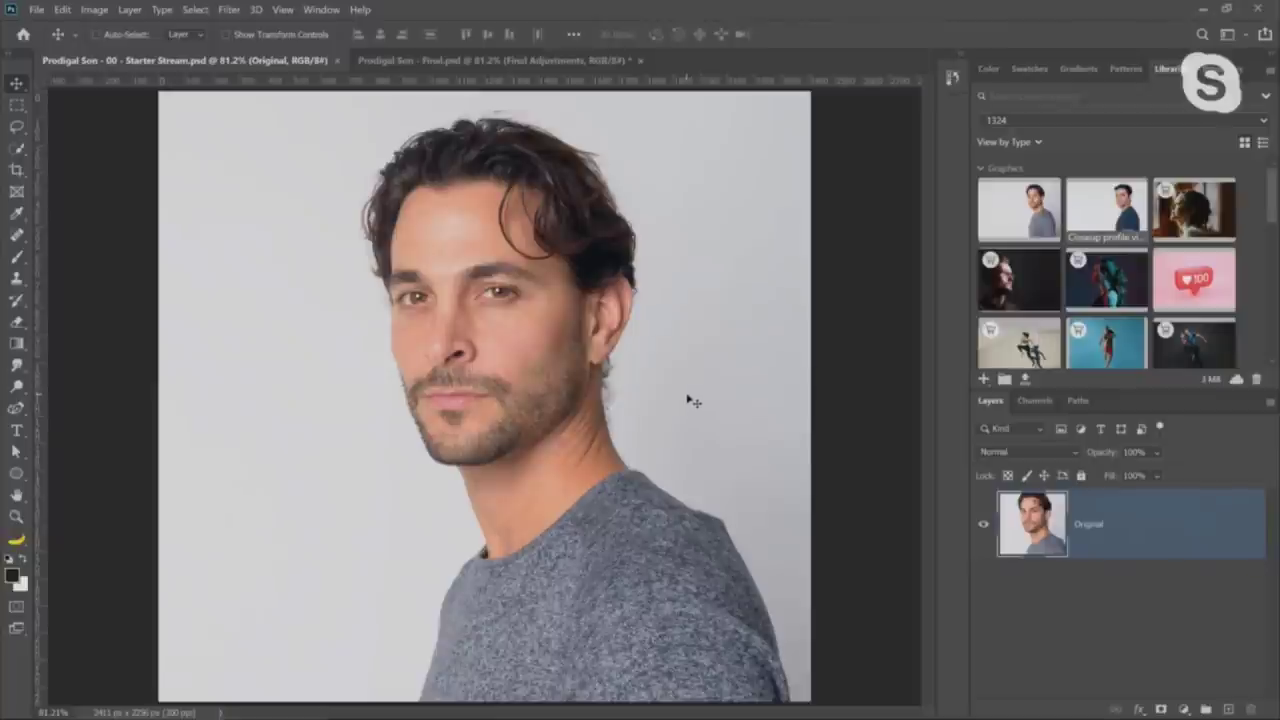
# Show the Patterns and layer Properties panels
pyautogui.click(1128, 68)
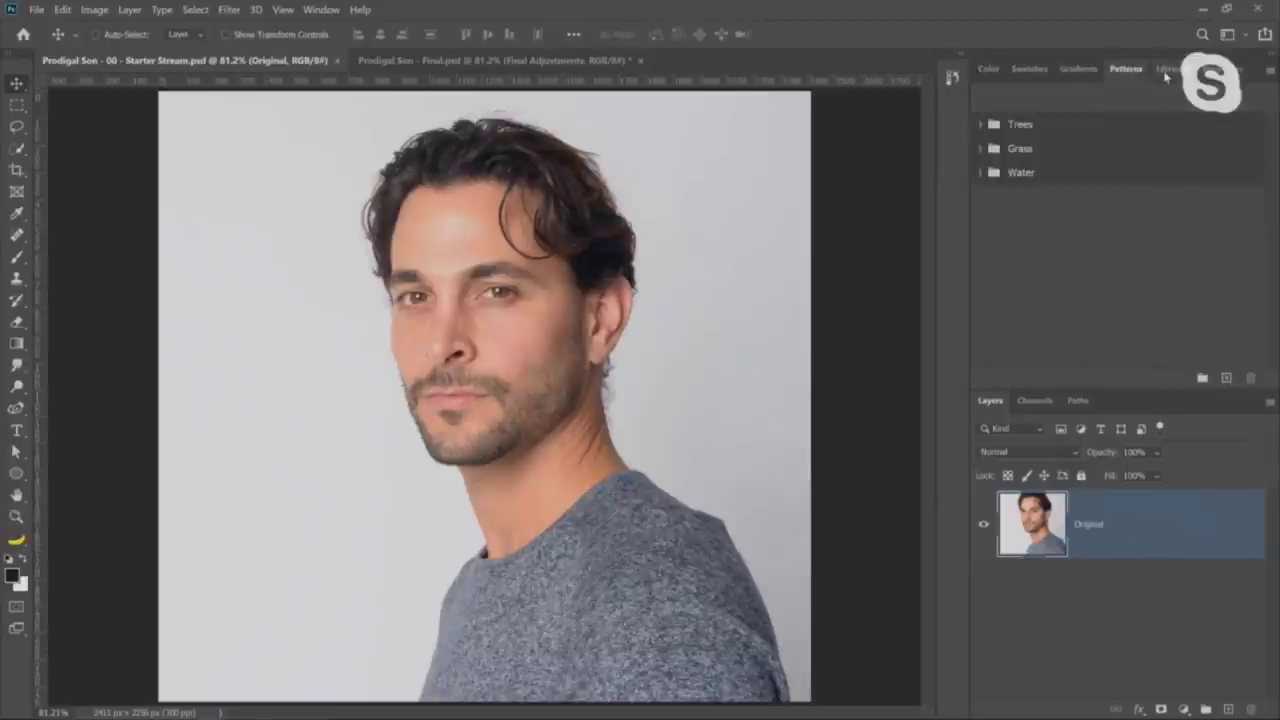
pyautogui.click(1165, 70)
pyautogui.click(1213, 68)
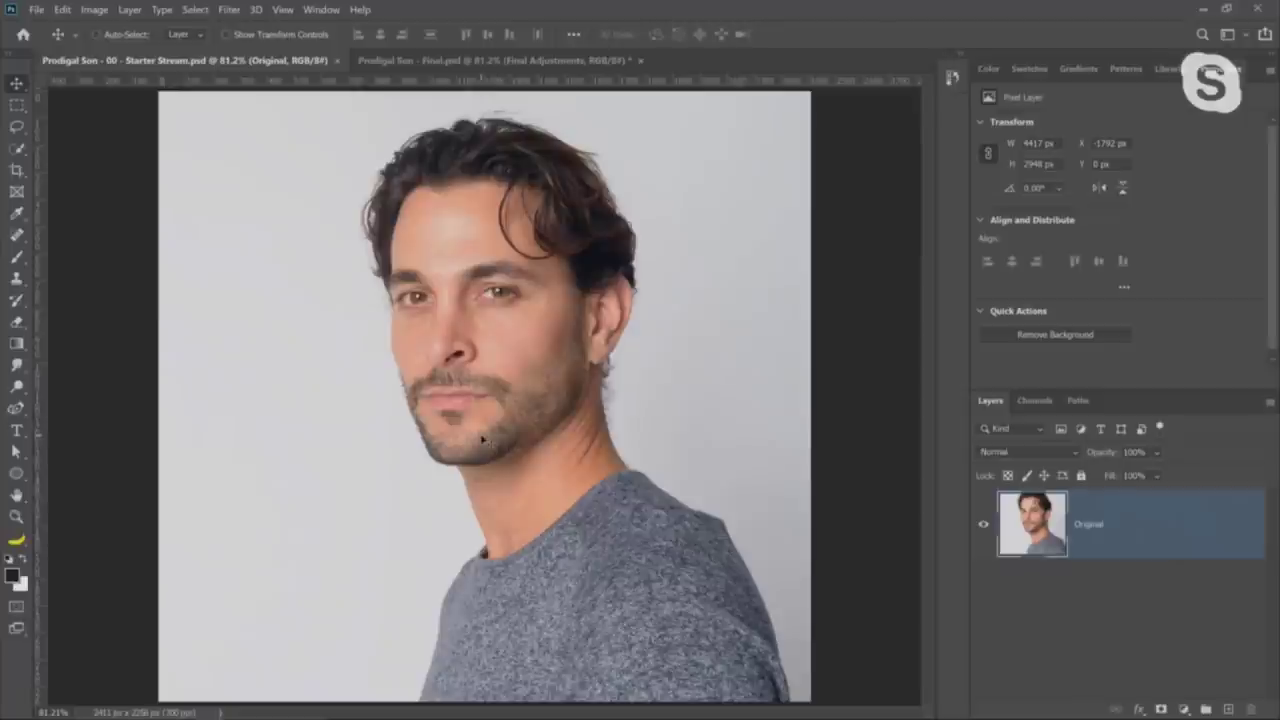
# Pick the Quick Selection tool and run Select > Subject on the man
pyautogui.click(18, 148)
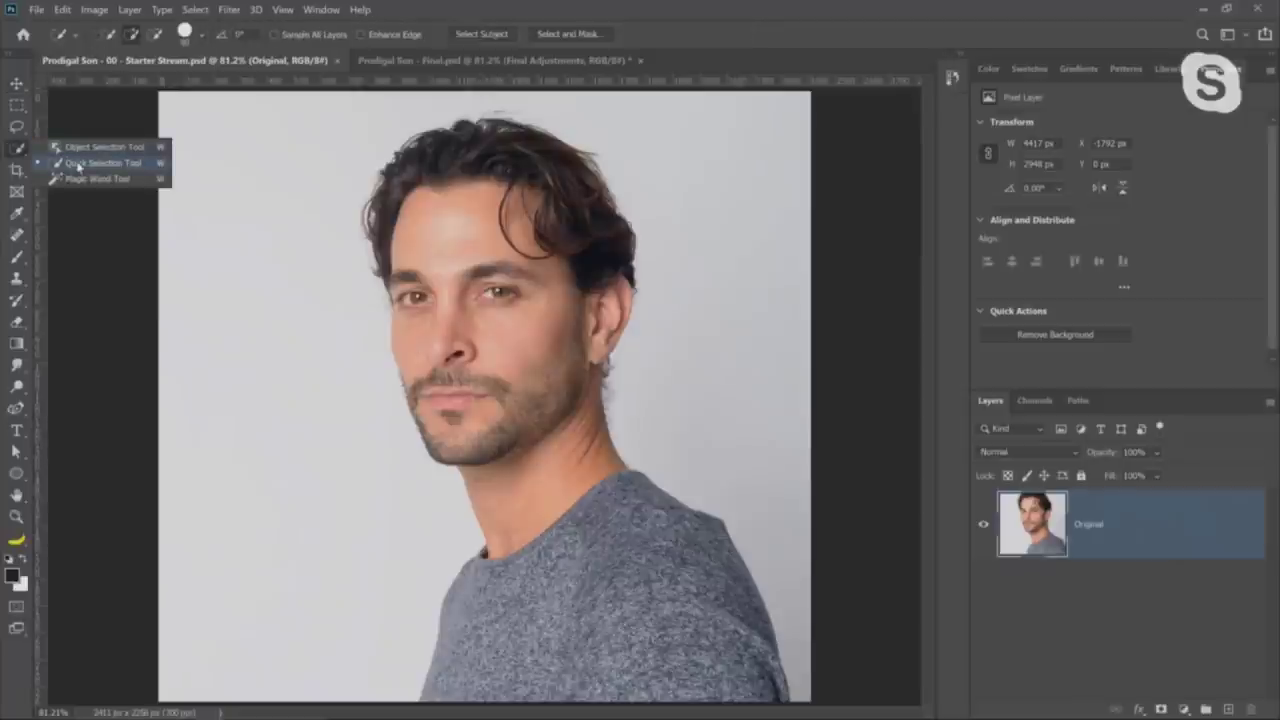
pyautogui.click(195, 9)
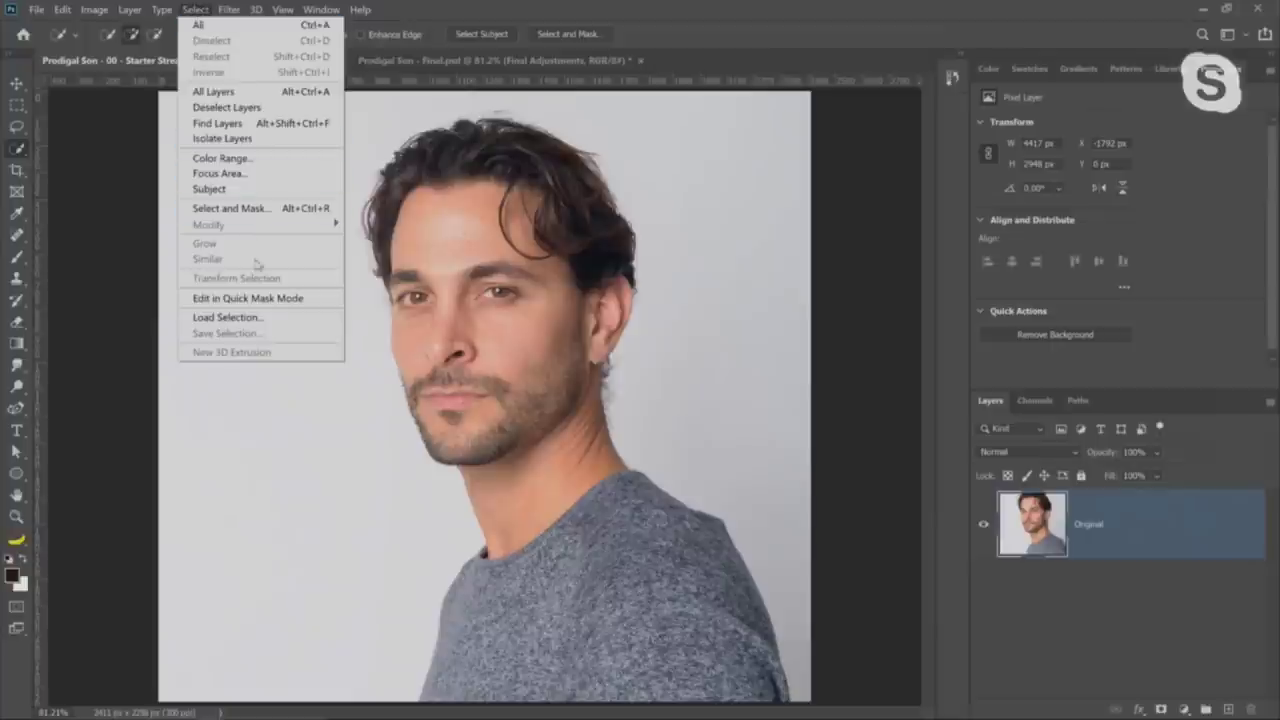
pyautogui.click(250, 192)
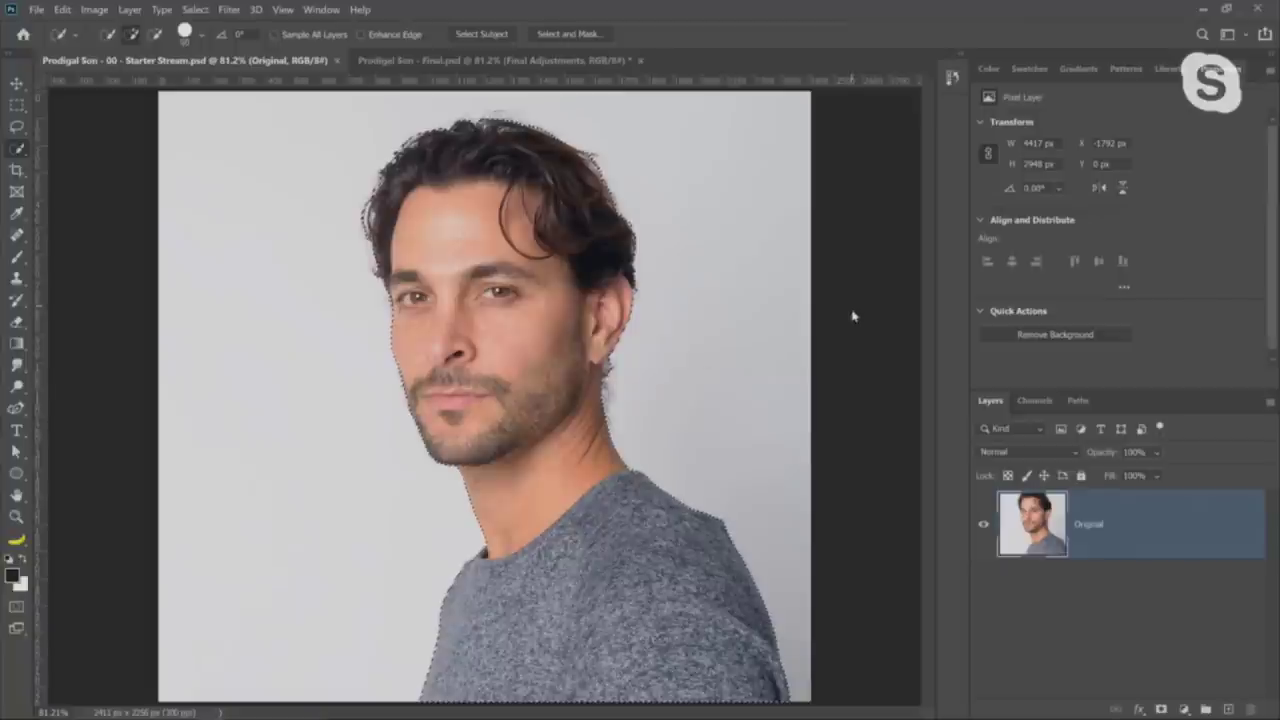
# In the Paths panel, make a work path from the man's selection at 6-pixel tolerance
pyautogui.click(1078, 401)
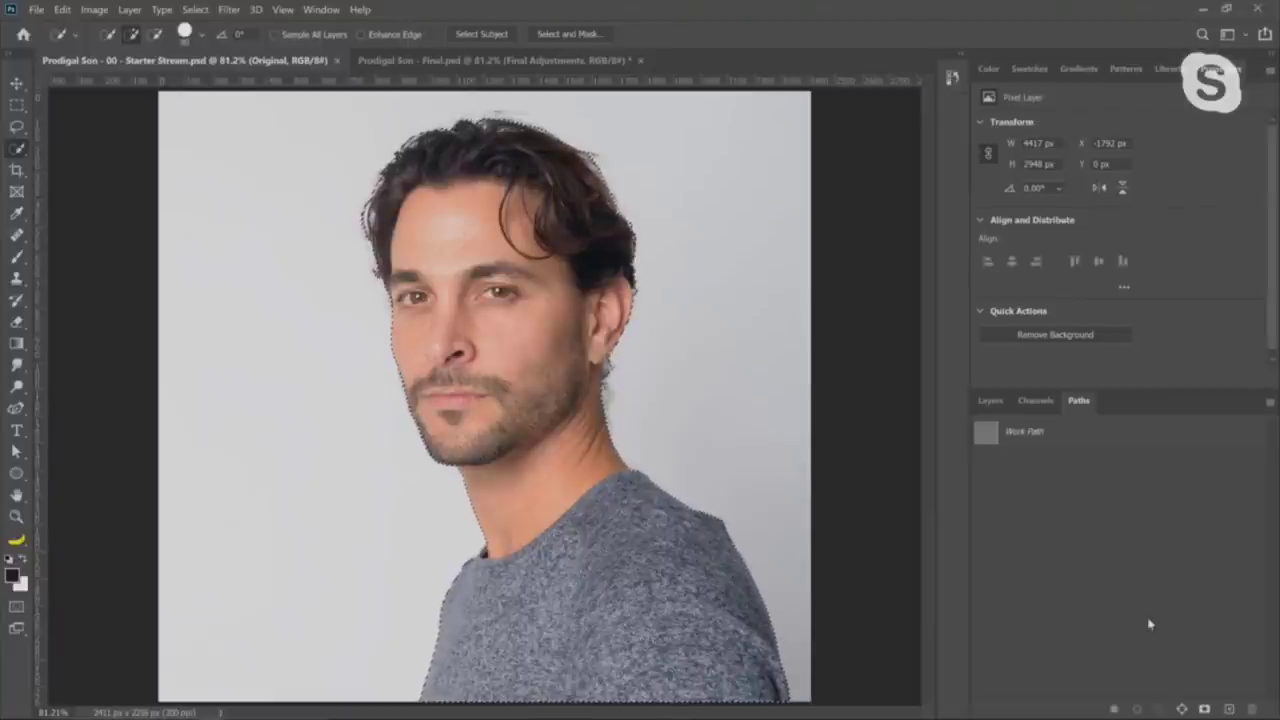
pyautogui.click(1182, 709)
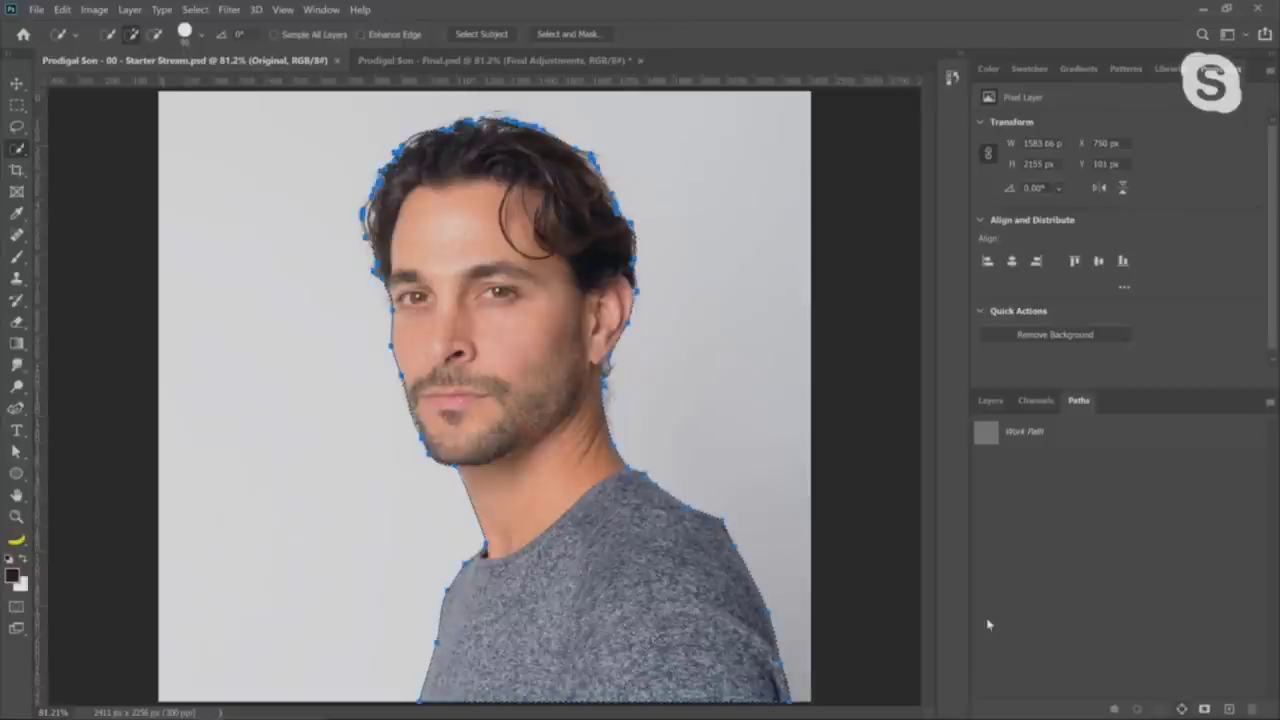
pyautogui.click(1181, 708)
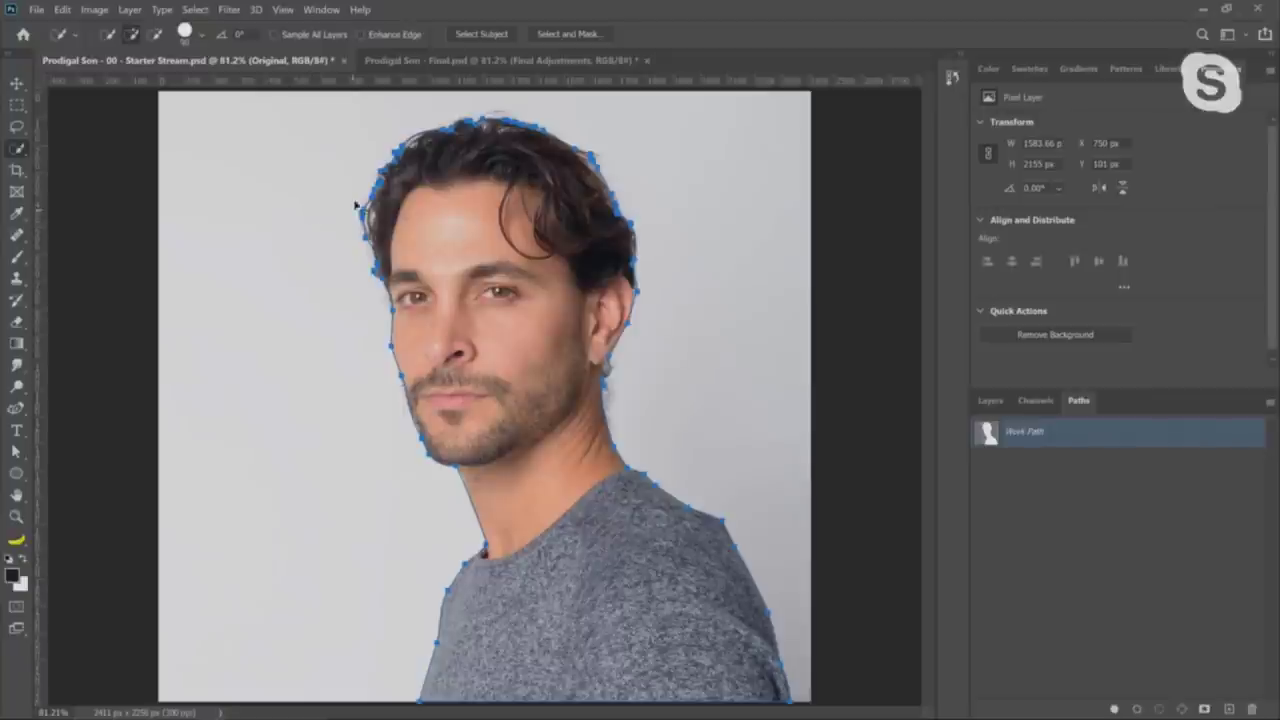
pyautogui.hotkey('ctrl', 'Return')
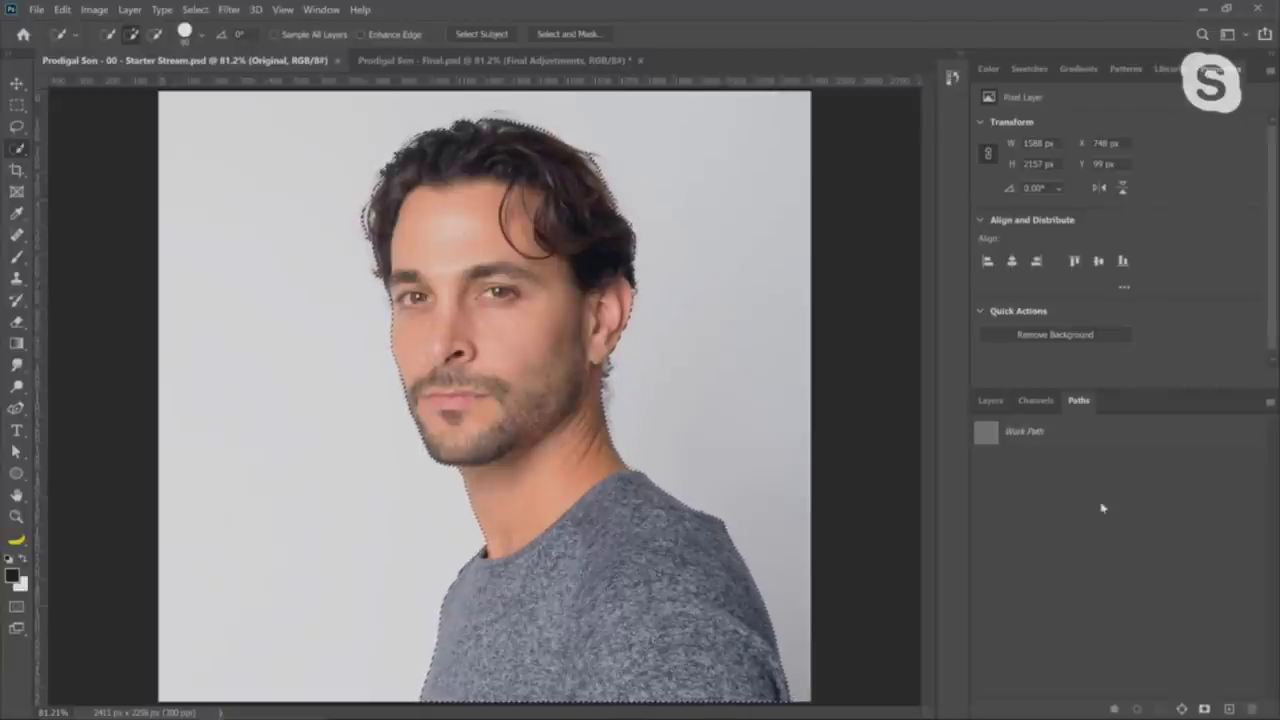
pyautogui.keyDown('alt'); pyautogui.click(1182, 709); pyautogui.keyUp('alt')
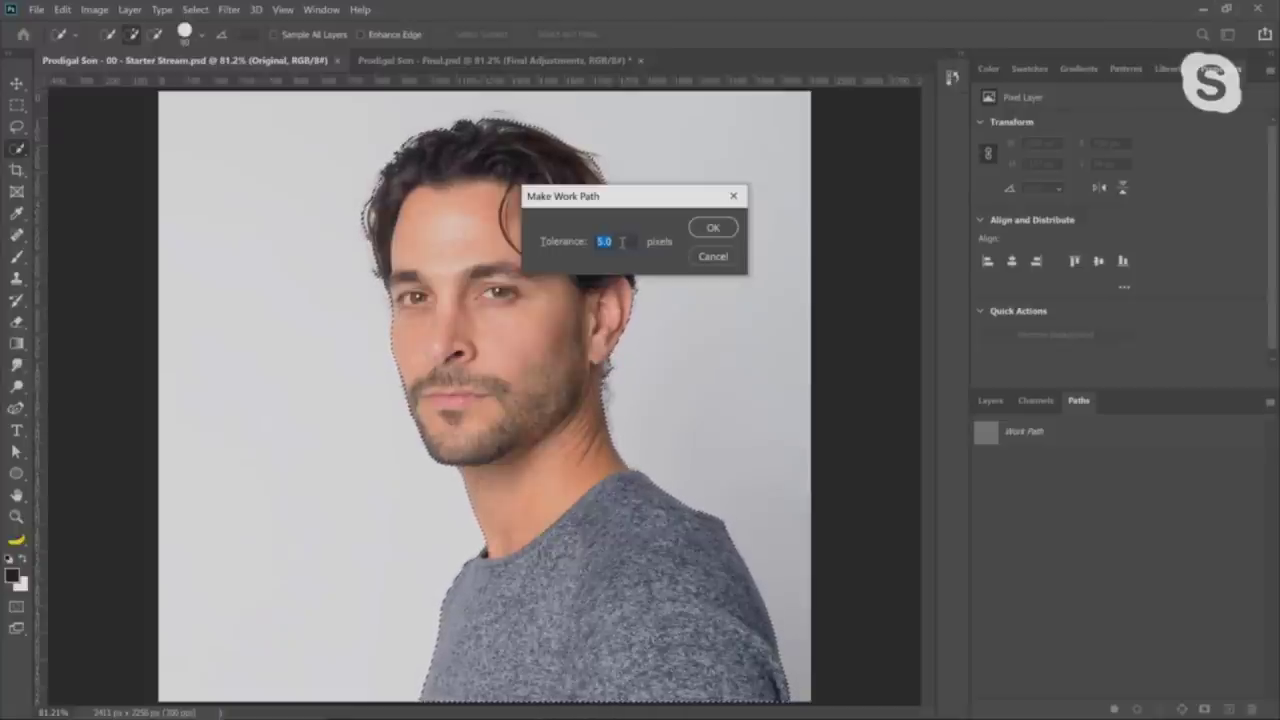
pyautogui.write('6')
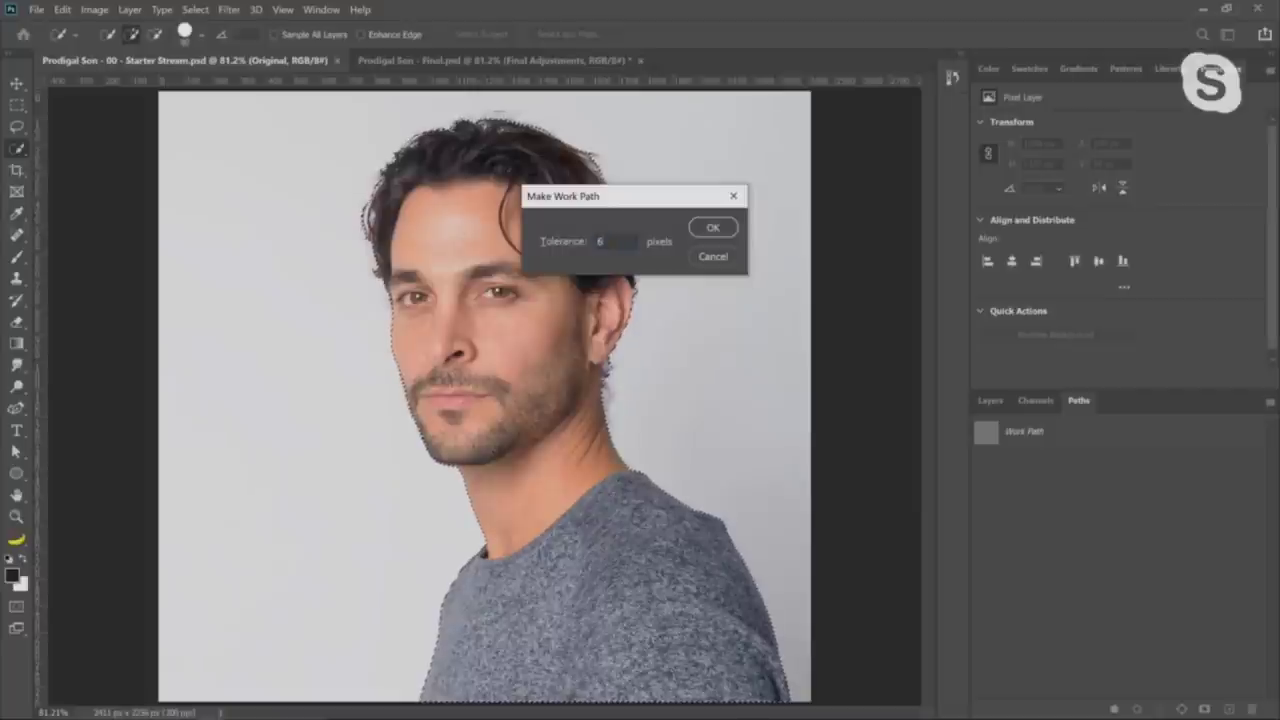
pyautogui.click(713, 229)
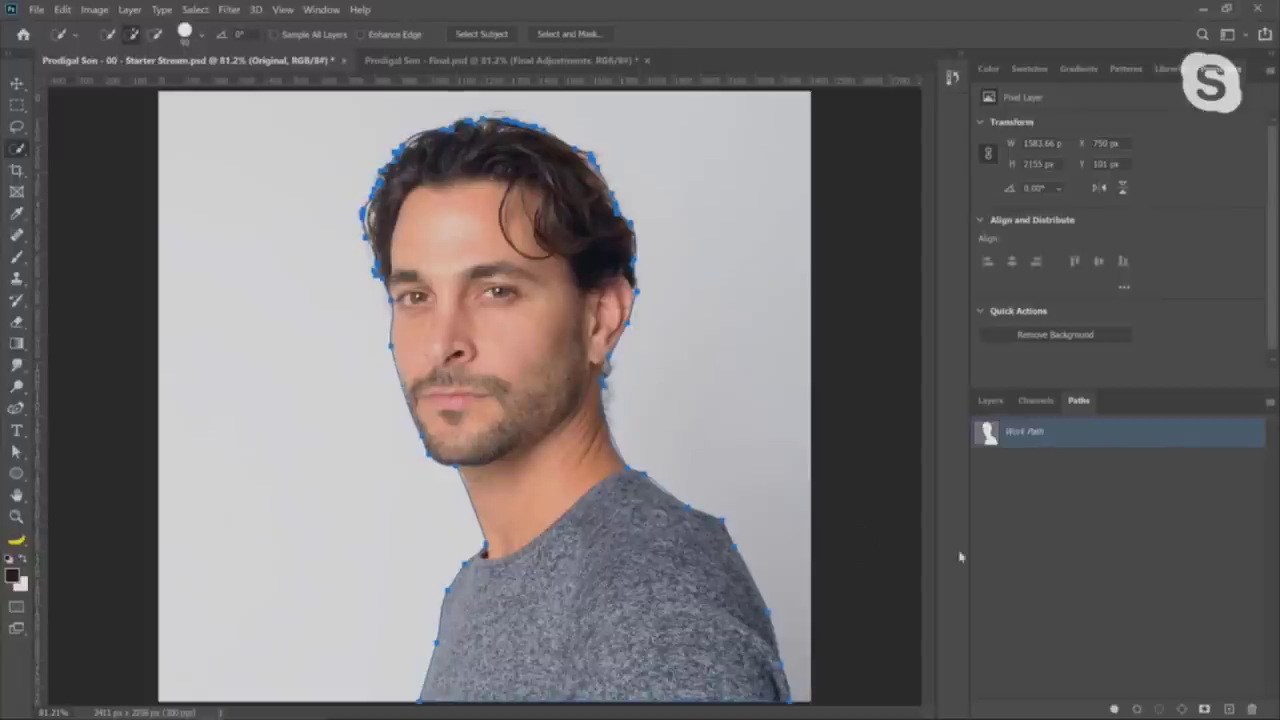
# Duplicate Original, mask the copy with the man's outline path, and hide Original
pyautogui.click(990, 401)
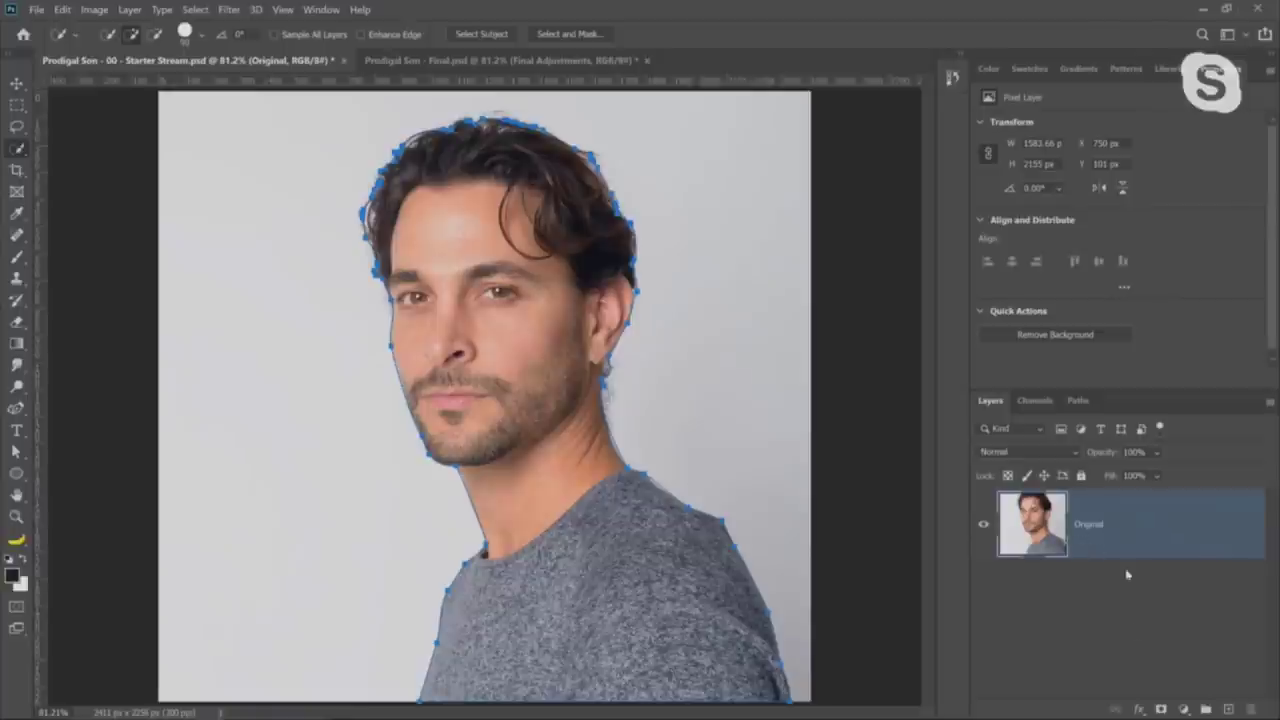
pyautogui.moveTo(1124, 544); pyautogui.dragTo(1228, 708)
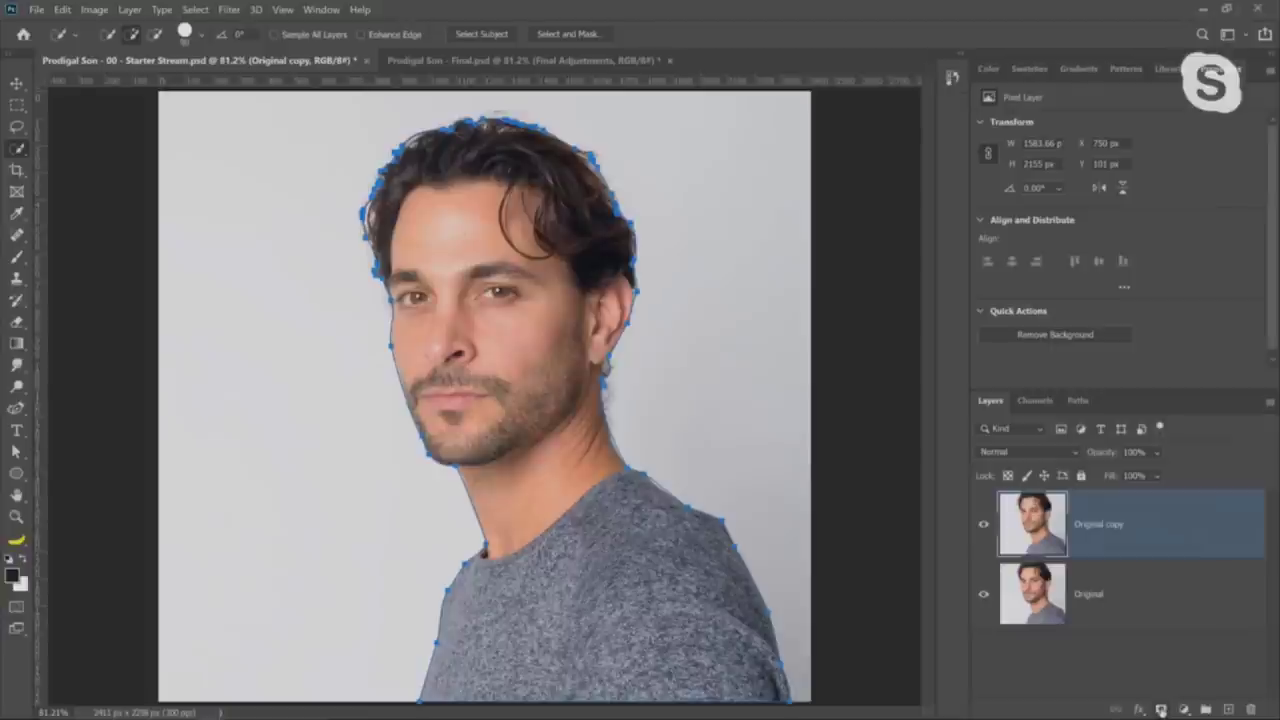
pyautogui.click(1160, 709)
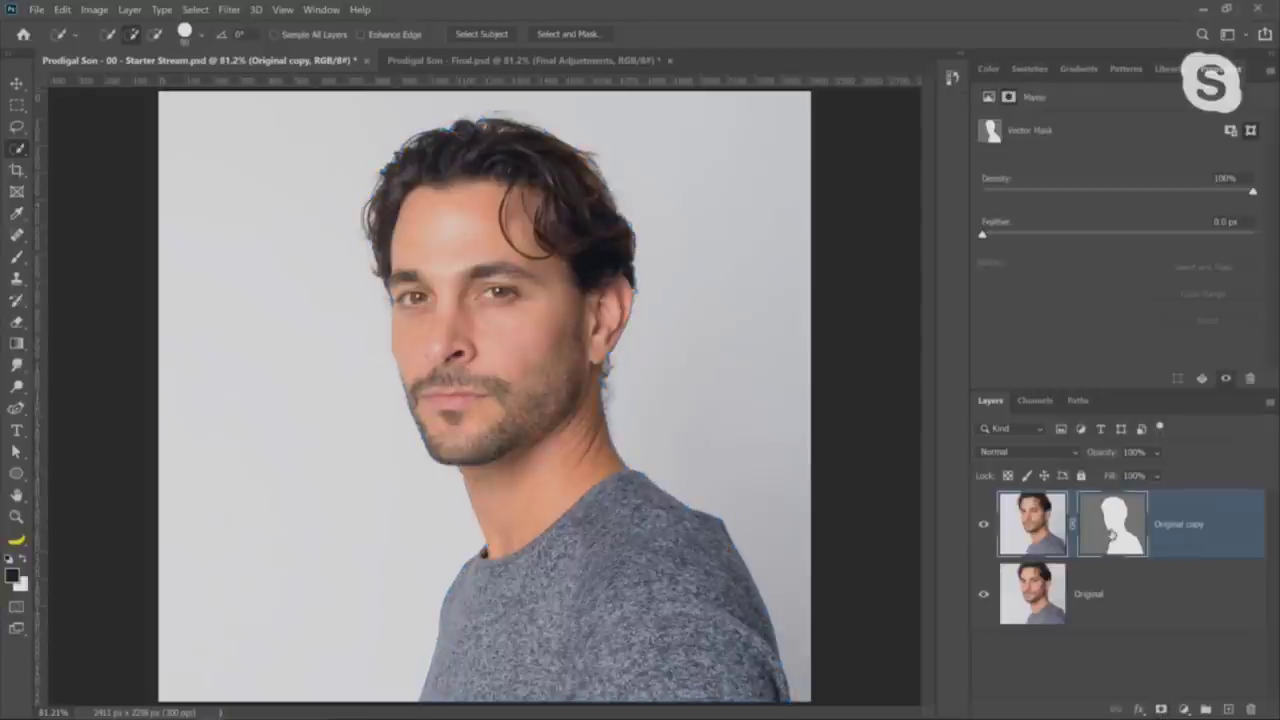
pyautogui.click(984, 595)
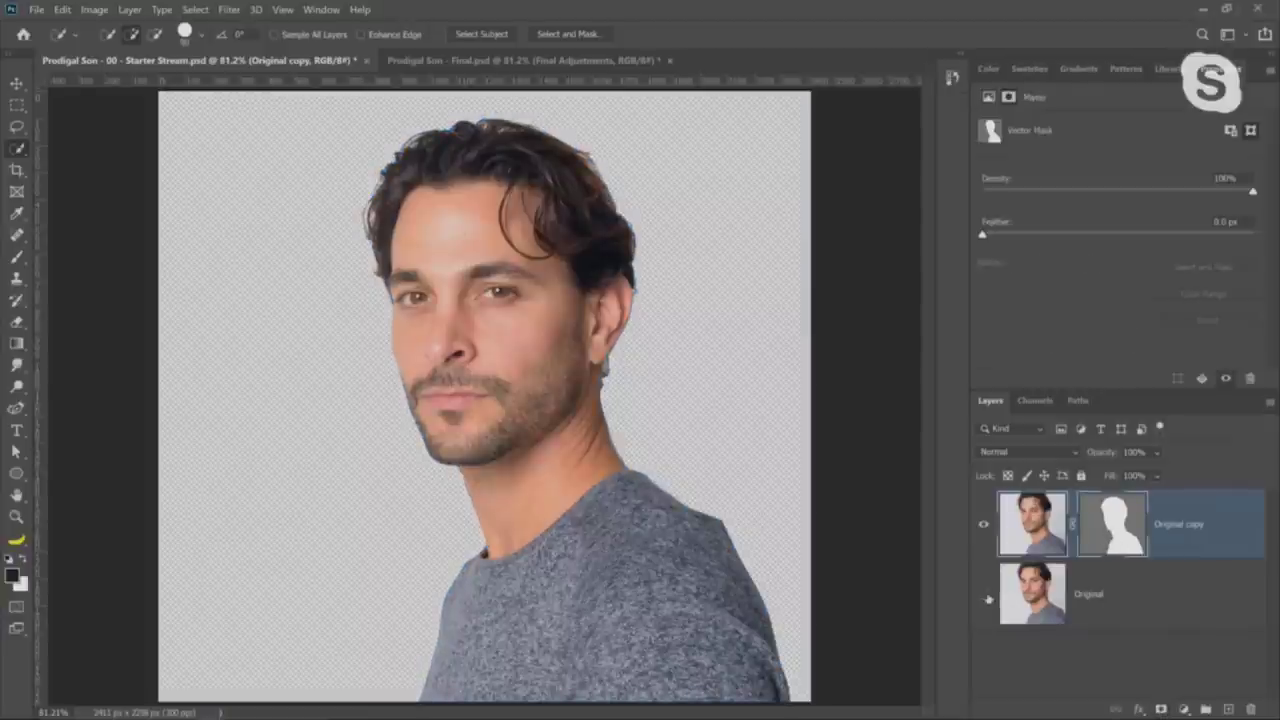
pyautogui.click(985, 596)
pyautogui.click(985, 597)
pyautogui.click(1103, 543)
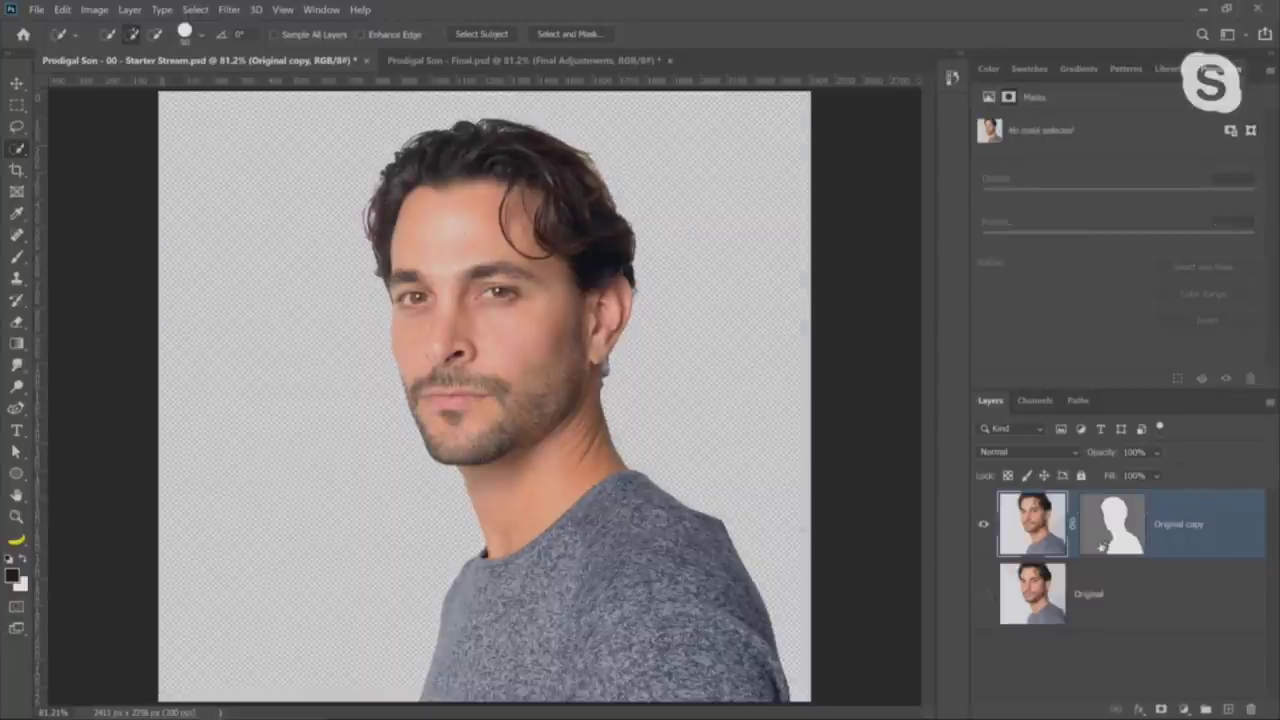
# Inspect the mask path's anchor points and keep the mask feather at 0 px
pyautogui.click(16, 408)
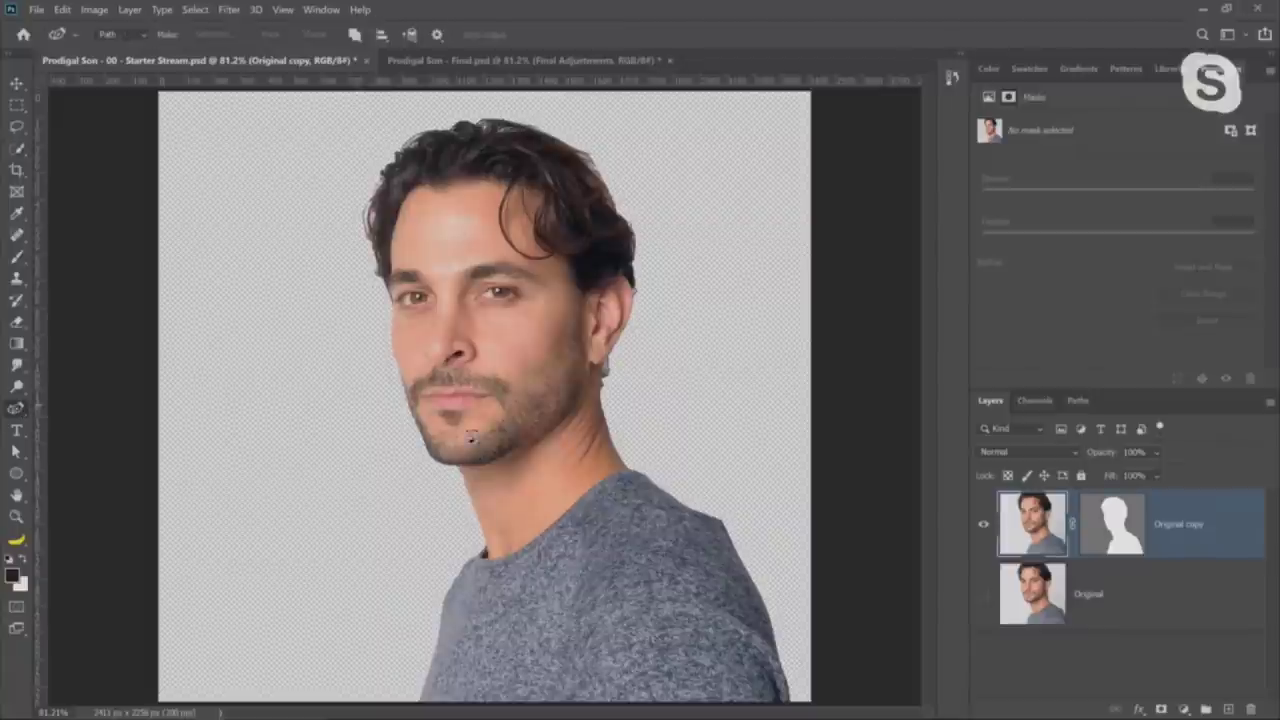
pyautogui.click(1111, 545)
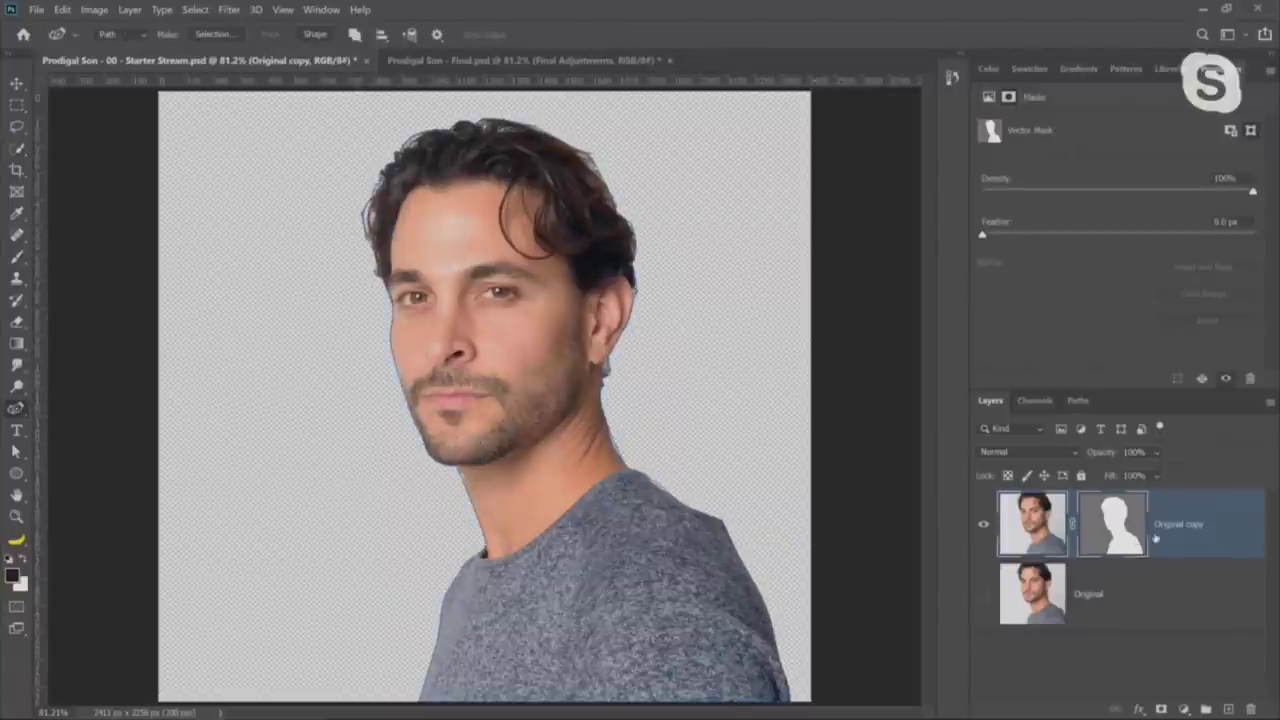
pyautogui.rightClick(16, 408)
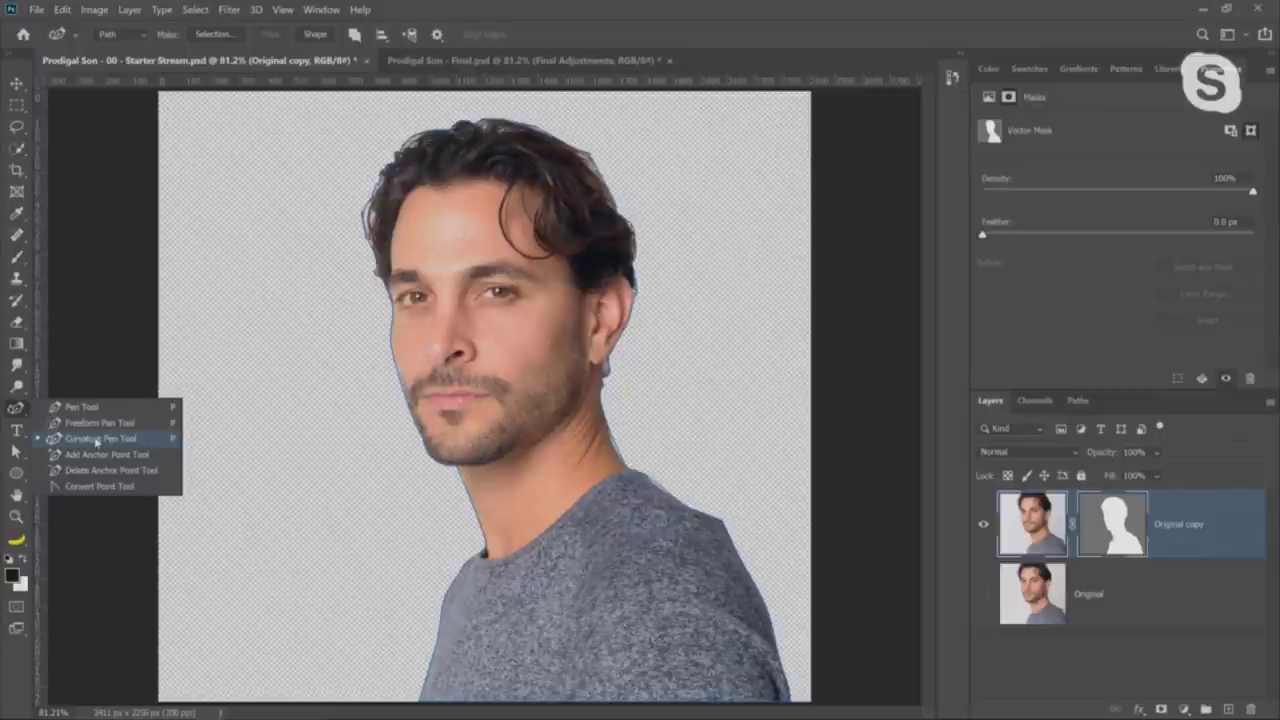
pyautogui.click(97, 440)
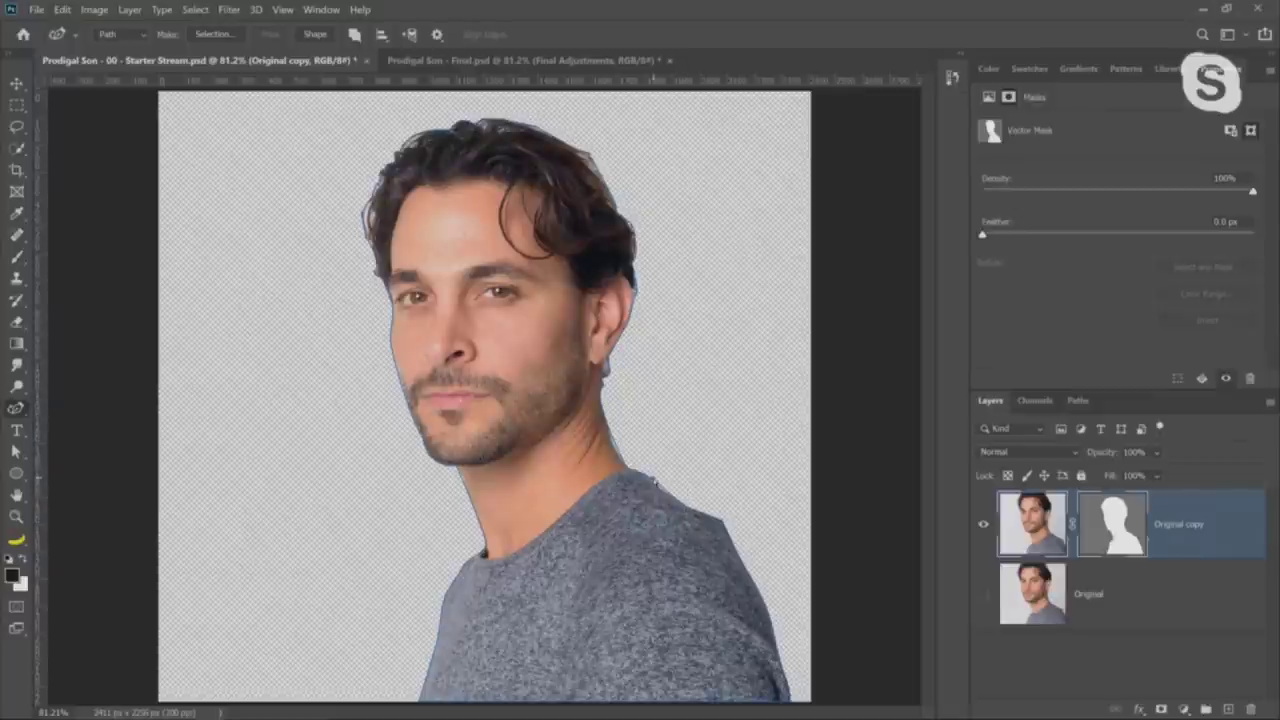
pyautogui.click(655, 478)
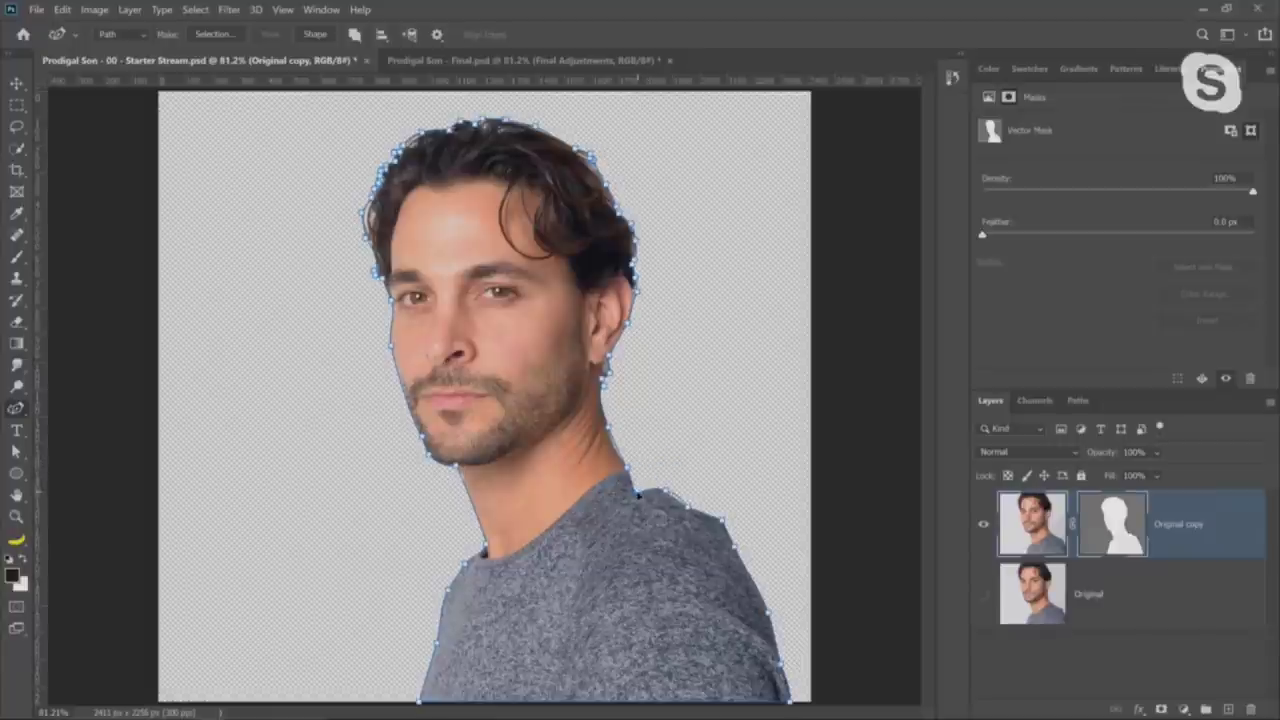
pyautogui.click(643, 475)
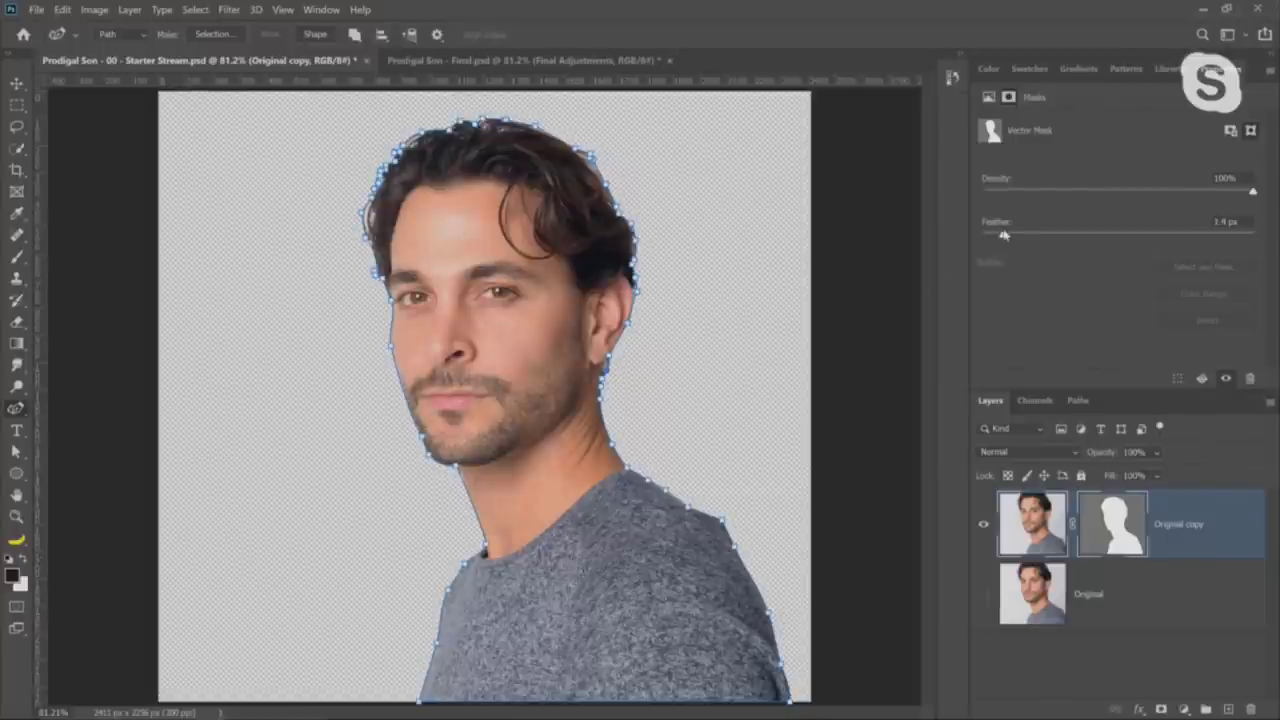
pyautogui.moveTo(1108, 230); pyautogui.dragTo(1111, 236)
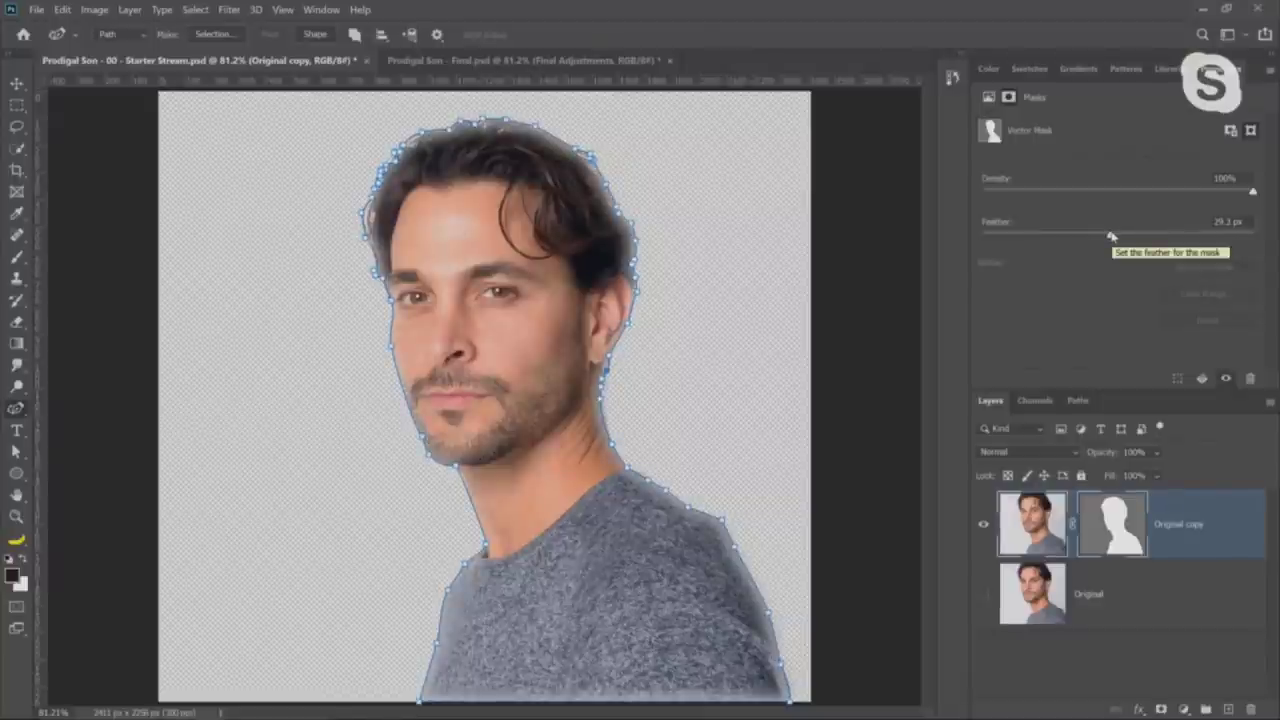
pyautogui.moveTo(1111, 236); pyautogui.dragTo(943, 232)
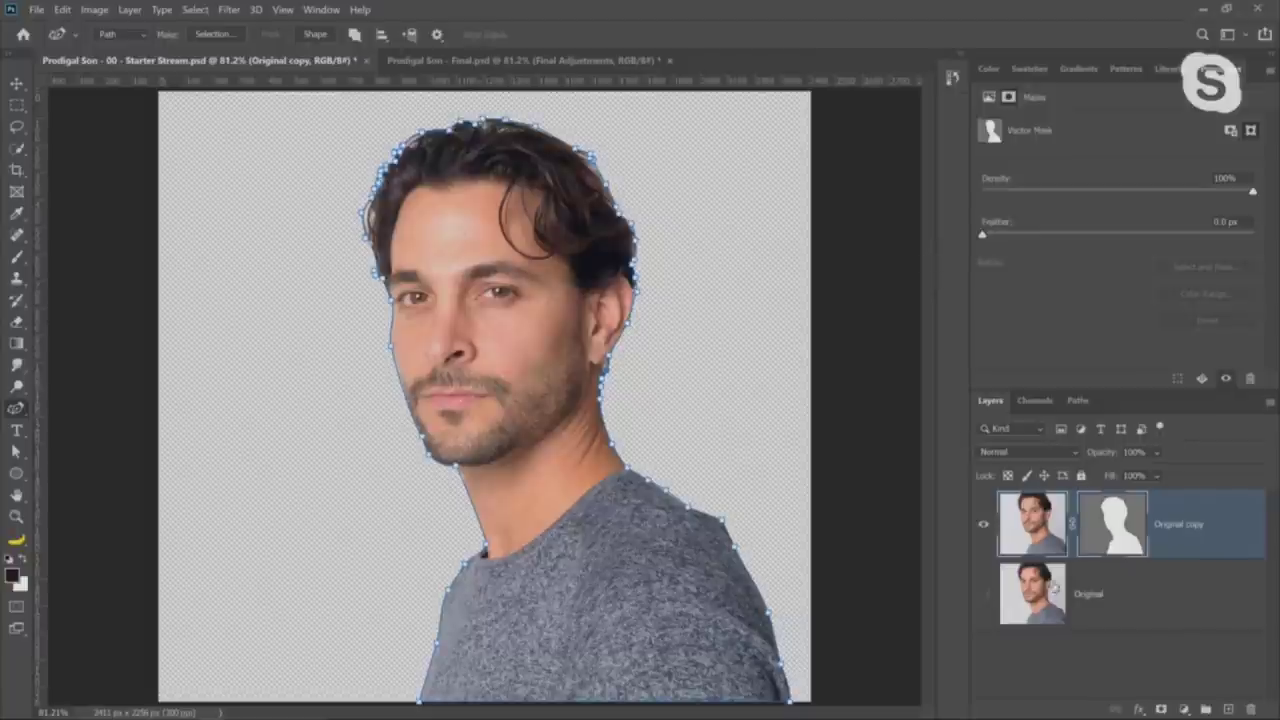
pyautogui.click(1160, 549)
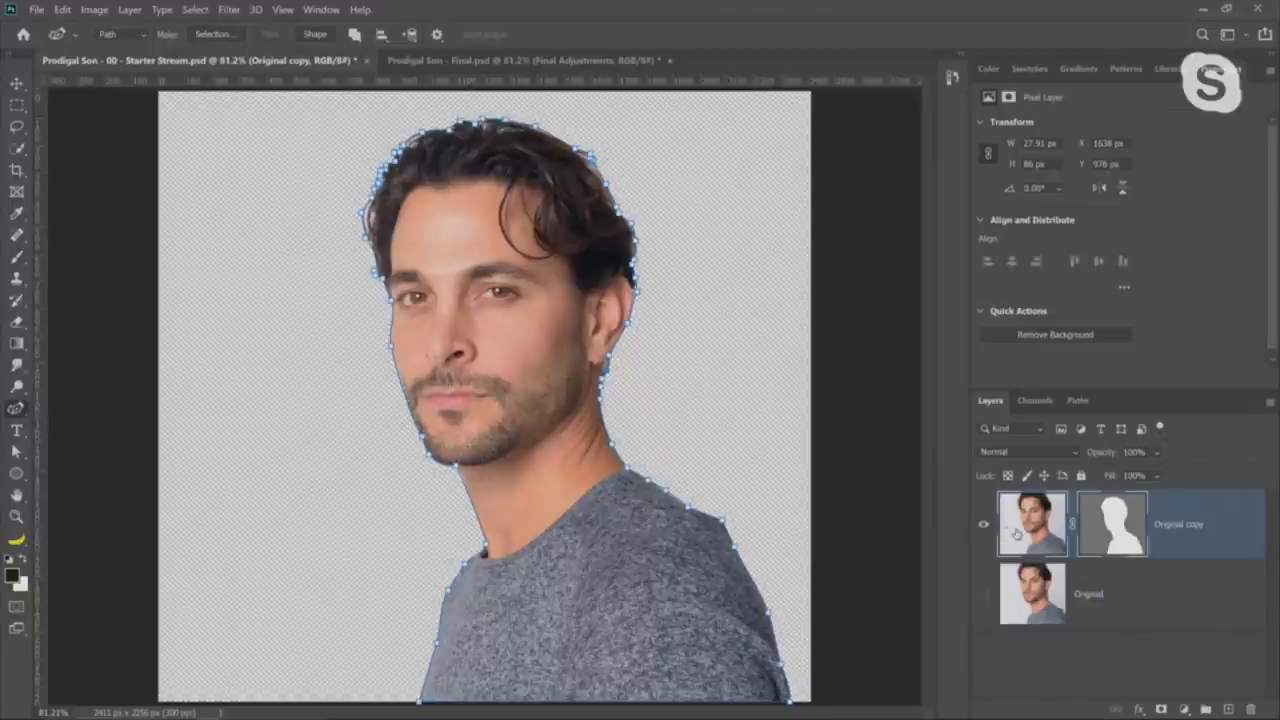
# Hide Original copy, show Original, and load the vector mask as a selection
pyautogui.click(1060, 596)
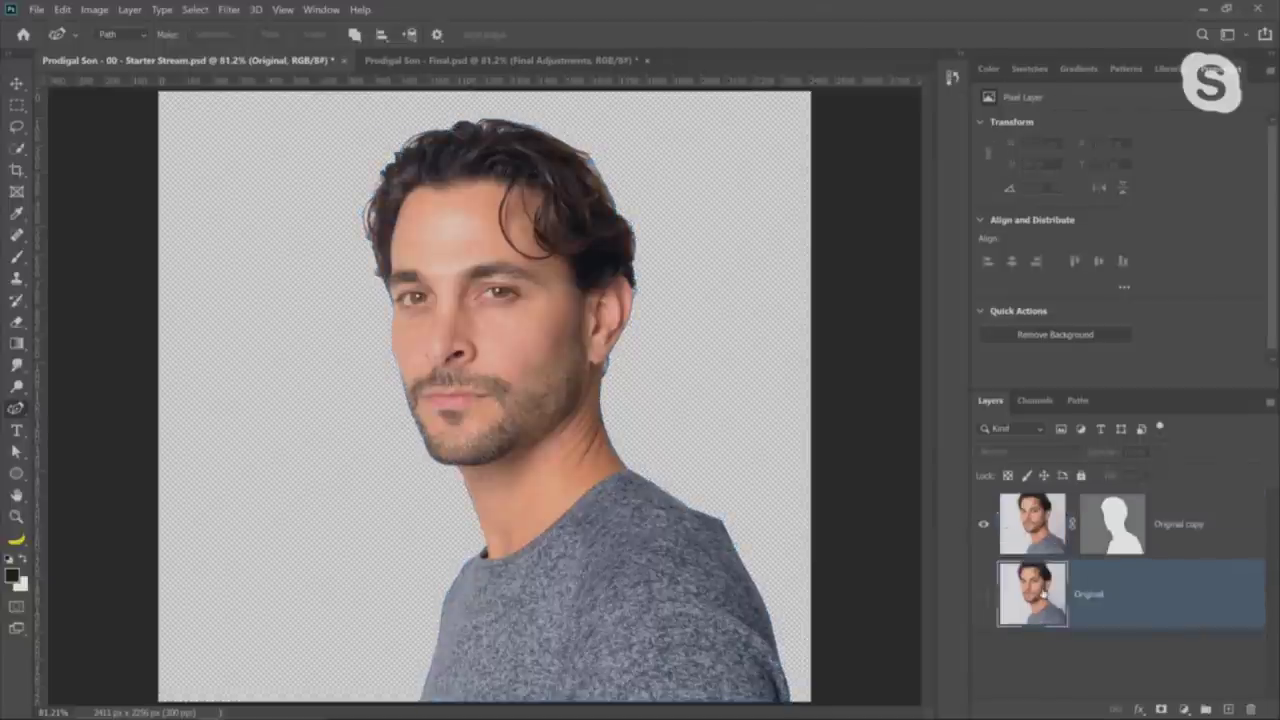
pyautogui.click(1035, 523)
pyautogui.click(983, 527)
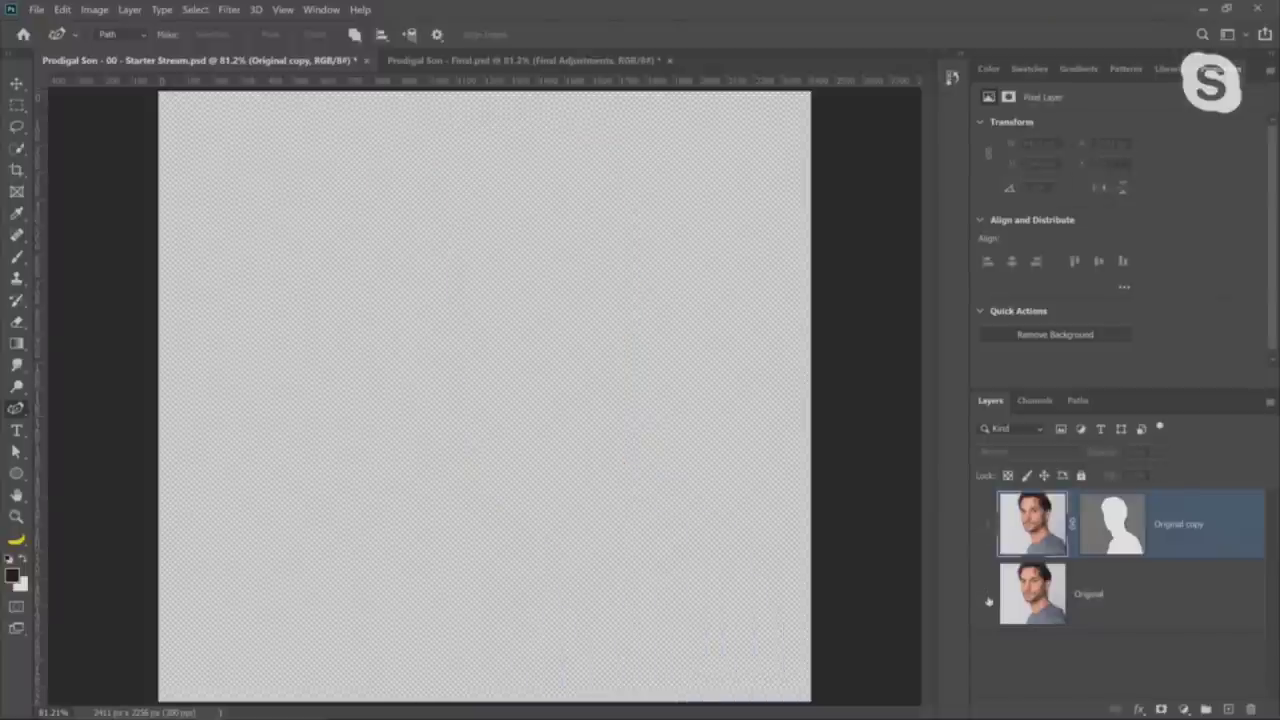
pyautogui.click(983, 594)
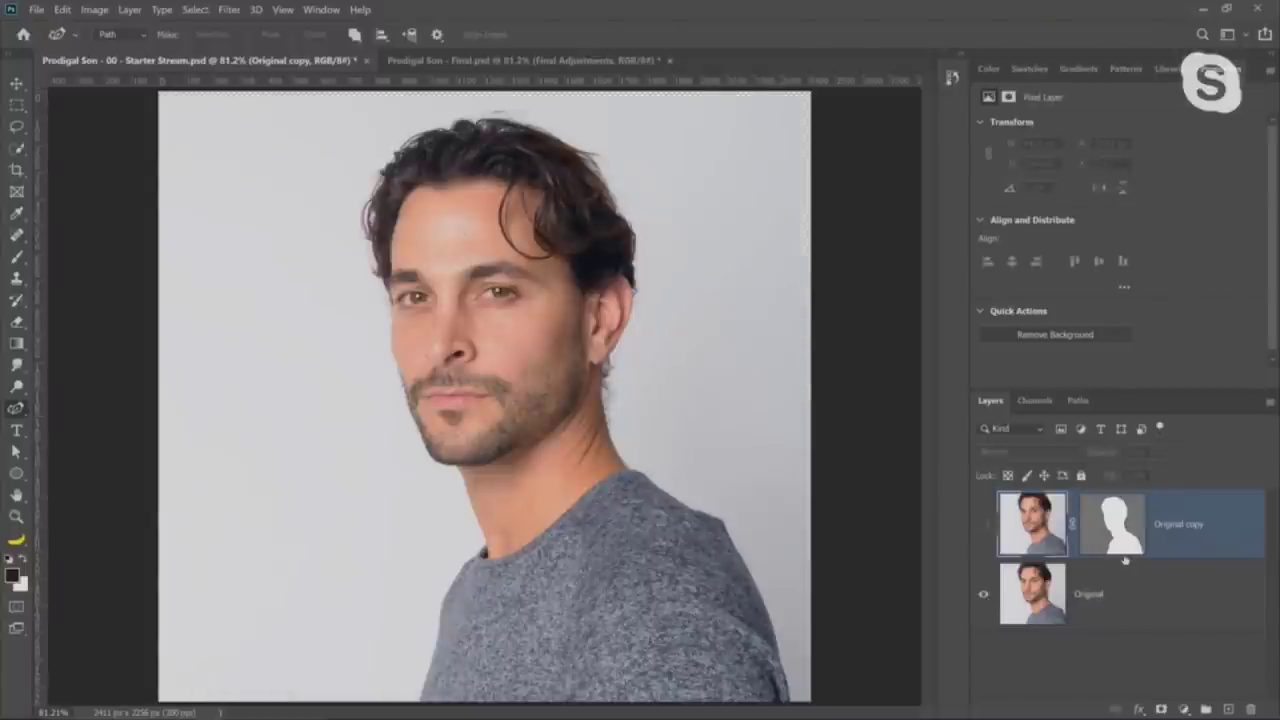
pyautogui.click(984, 524)
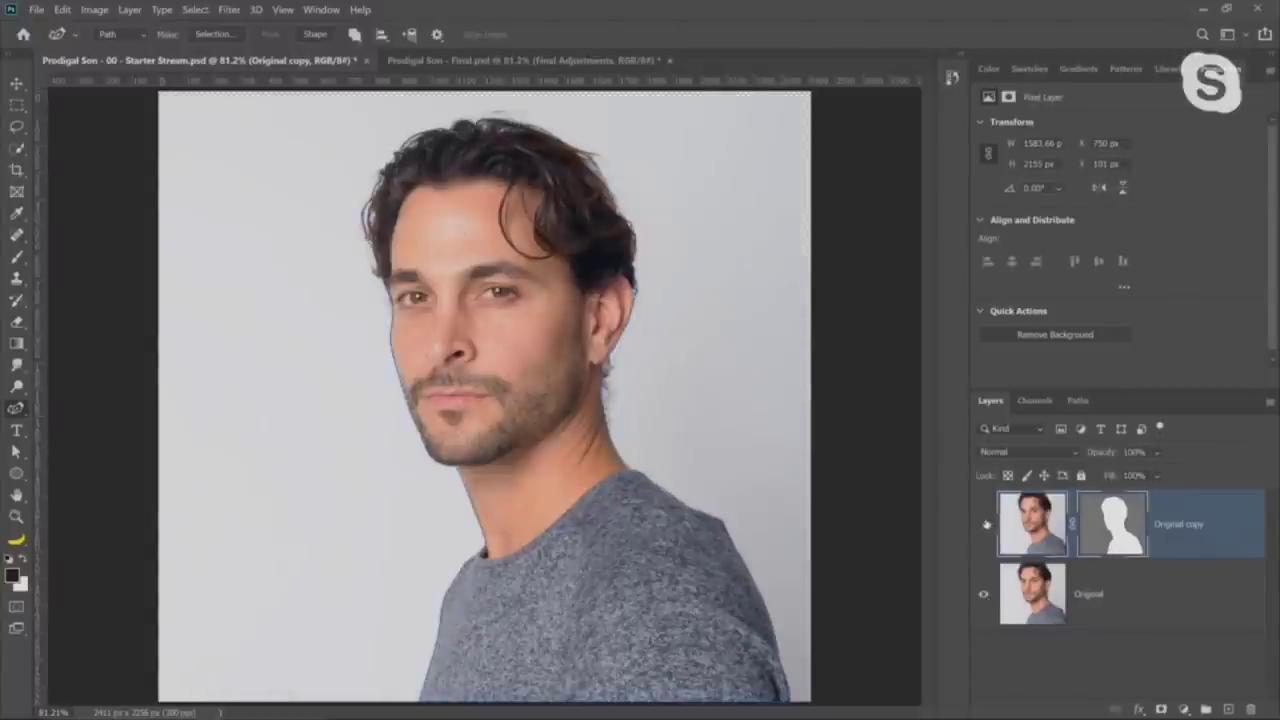
pyautogui.click(984, 524)
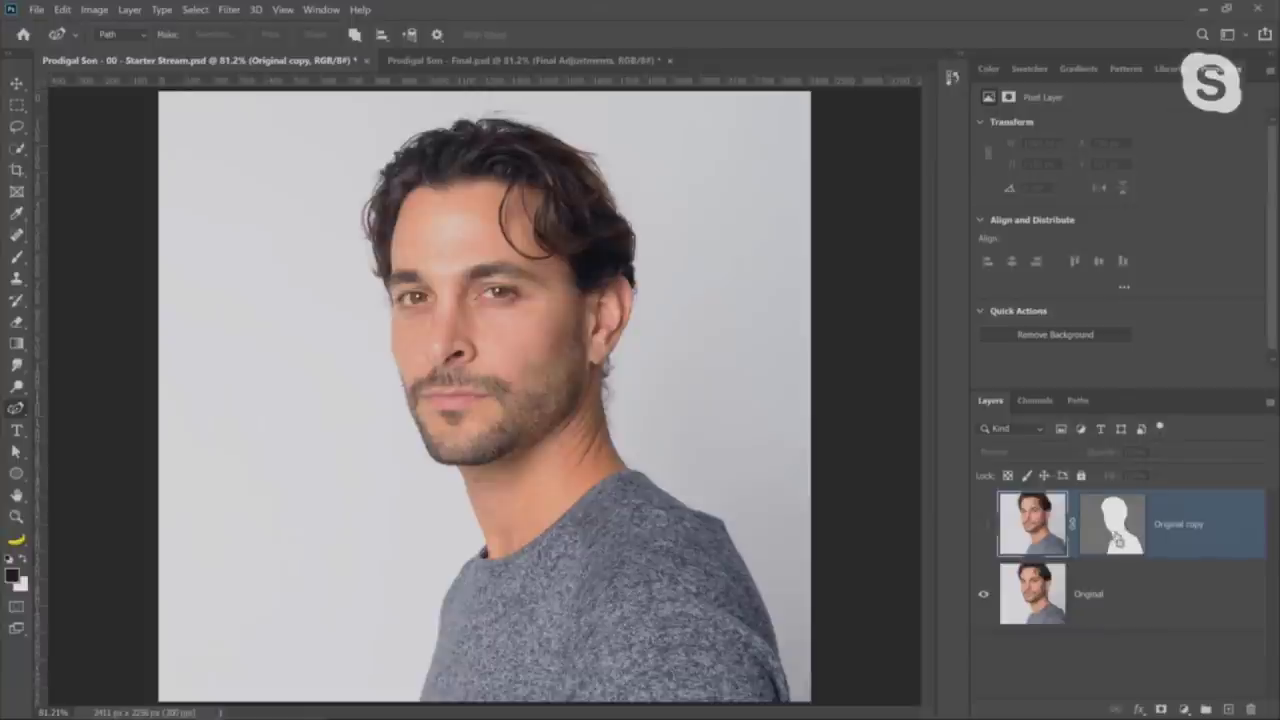
pyautogui.click(1120, 528)
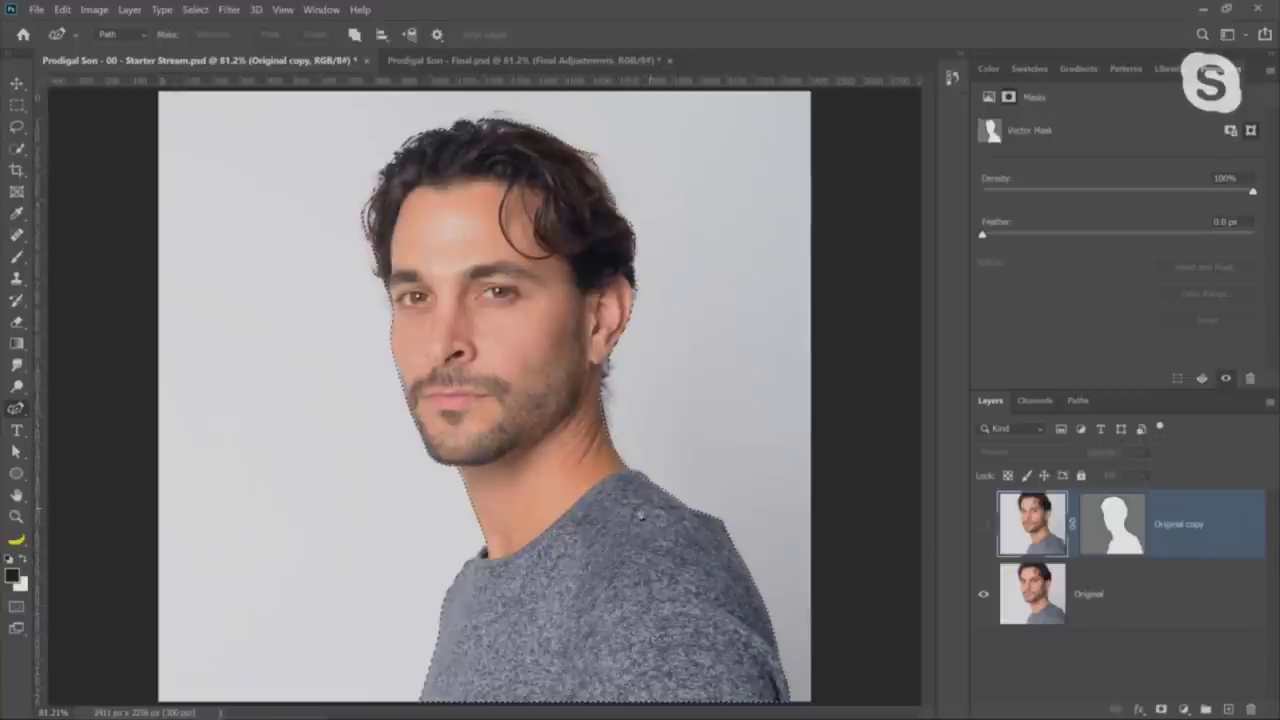
# Expand the selection by 10 pixels twice
pyautogui.click(190, 10)
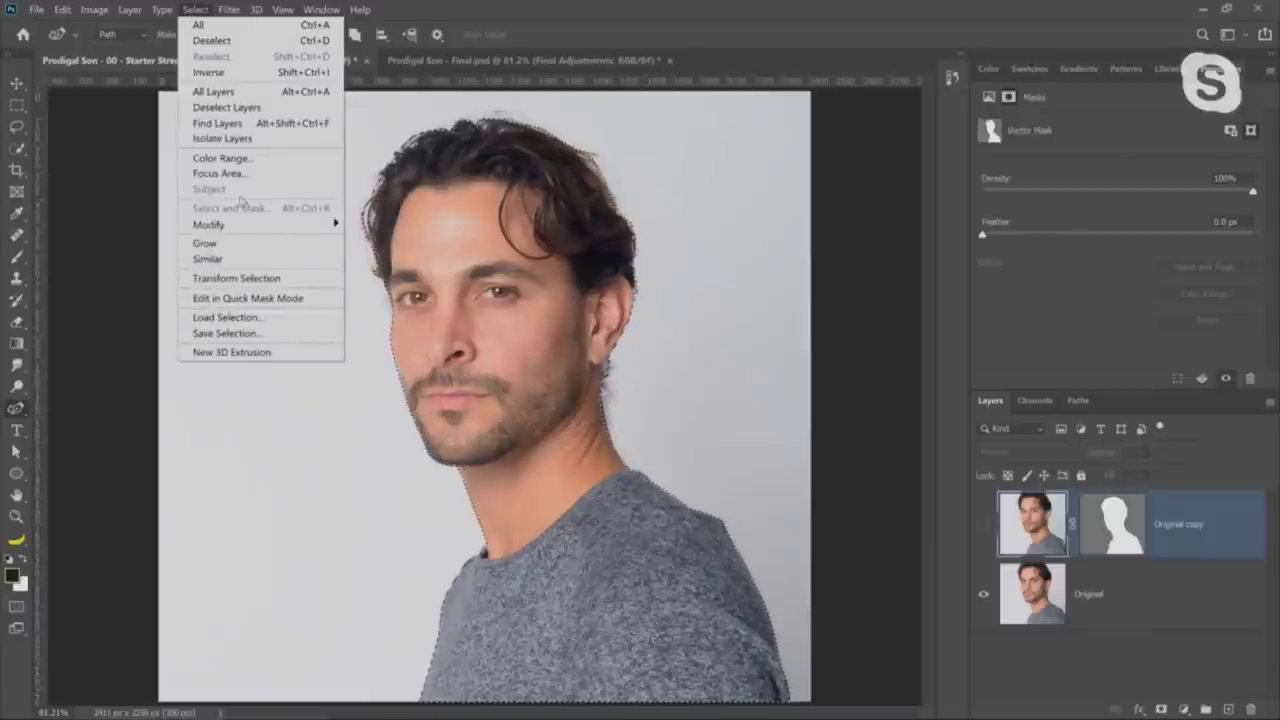
pyautogui.moveTo(251, 222)
pyautogui.click(357, 252)
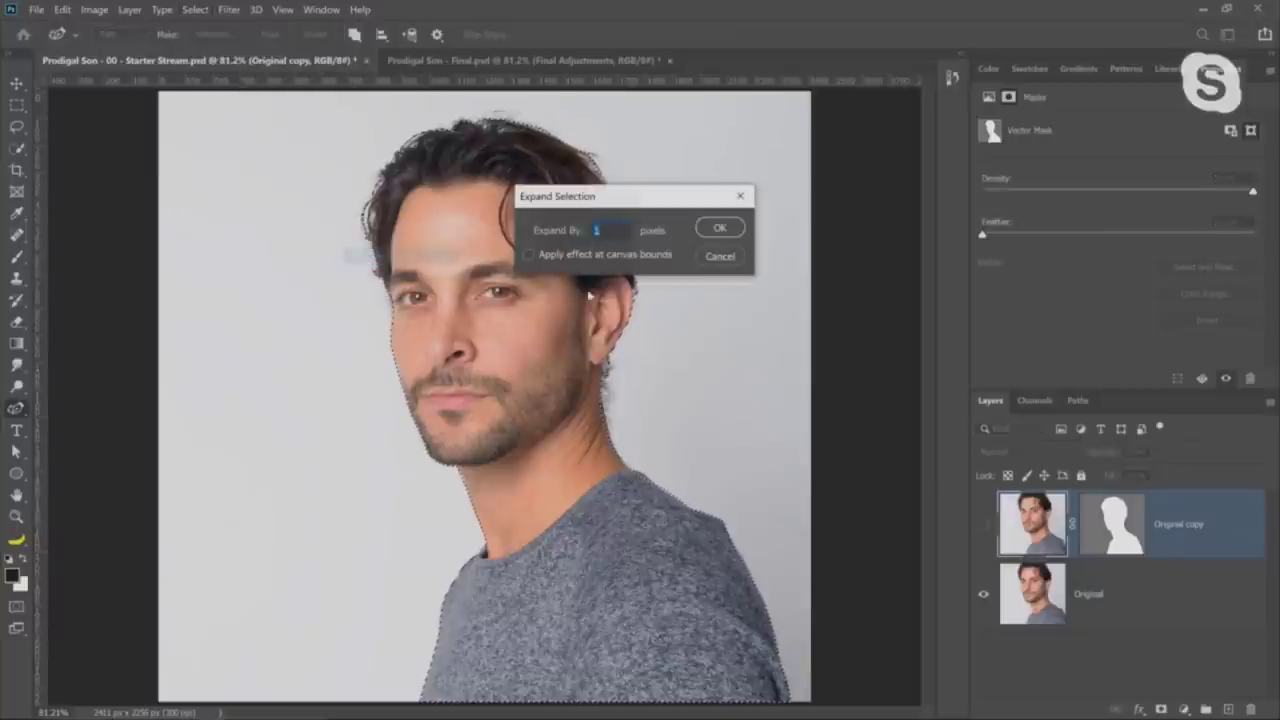
pyautogui.write('10')
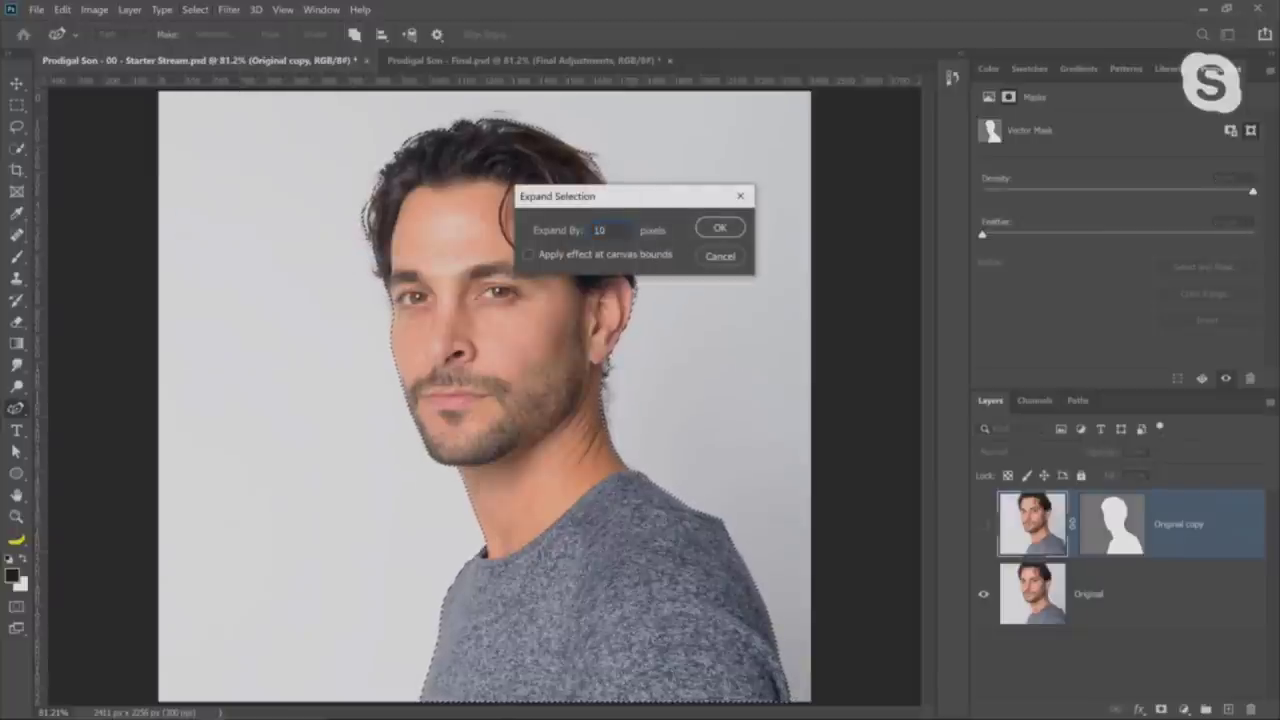
pyautogui.click(720, 228)
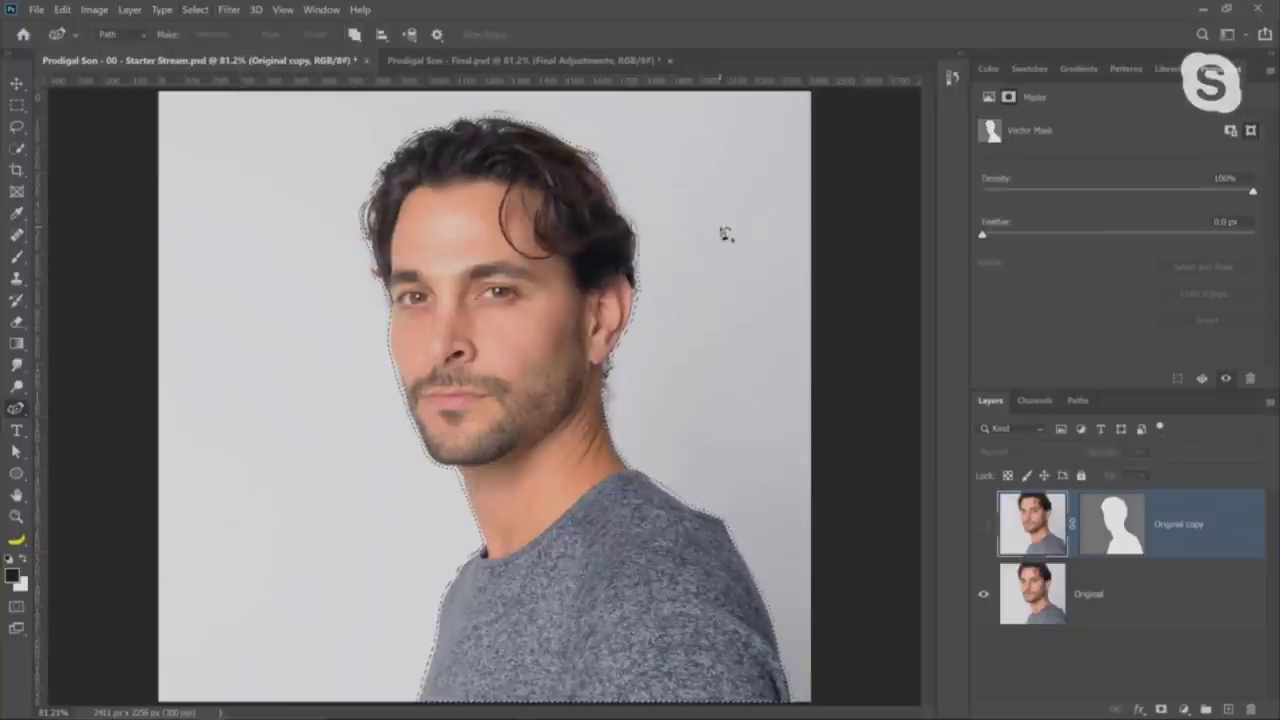
pyautogui.click(190, 10)
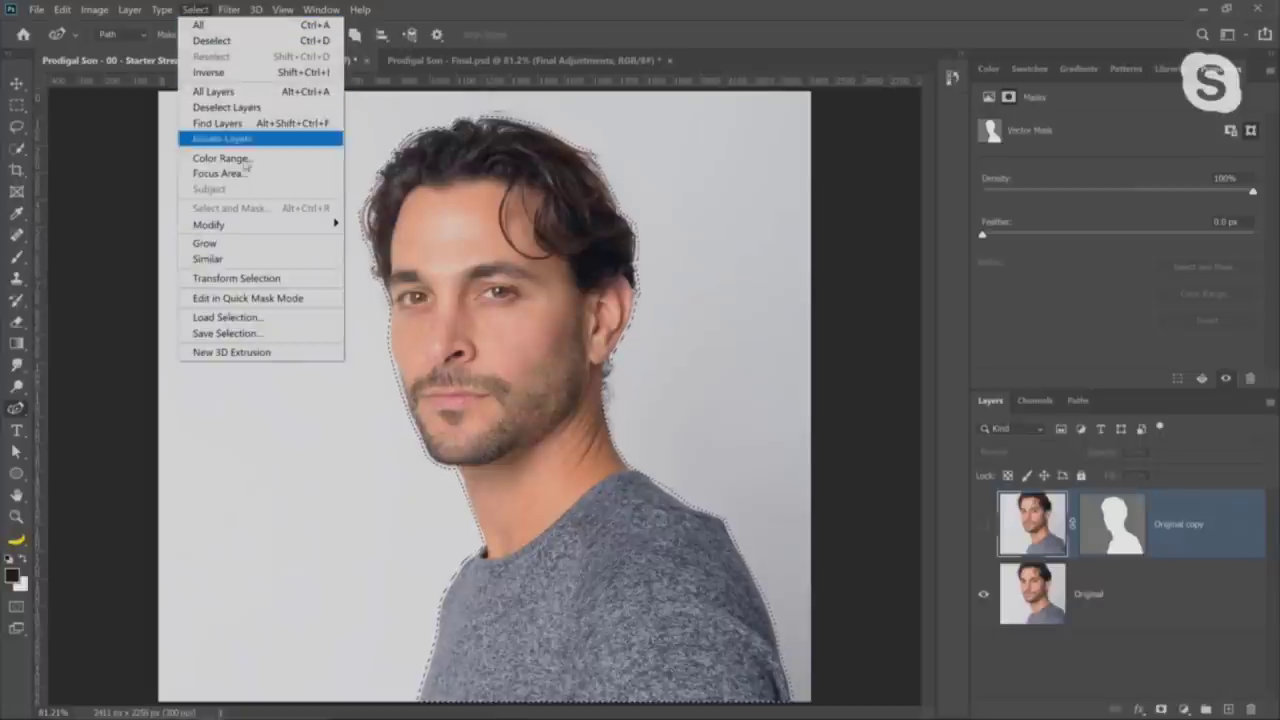
pyautogui.moveTo(320, 224)
pyautogui.click(428, 264)
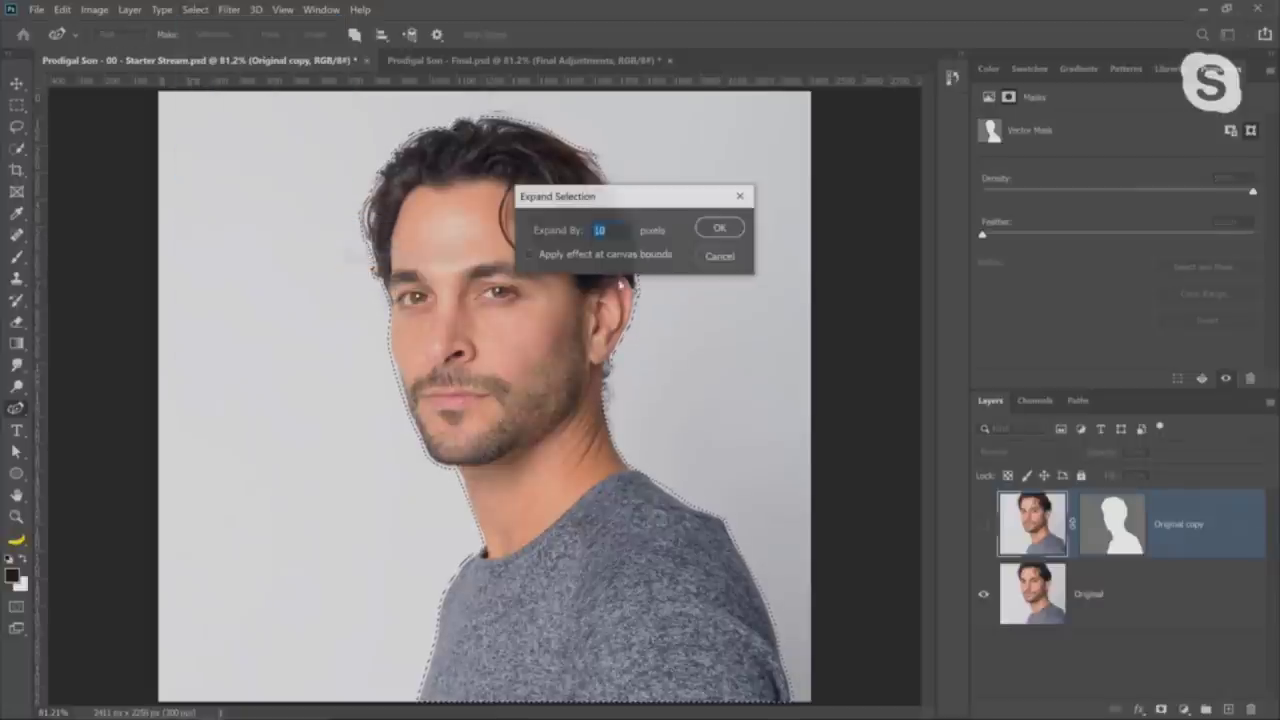
pyautogui.click(729, 226)
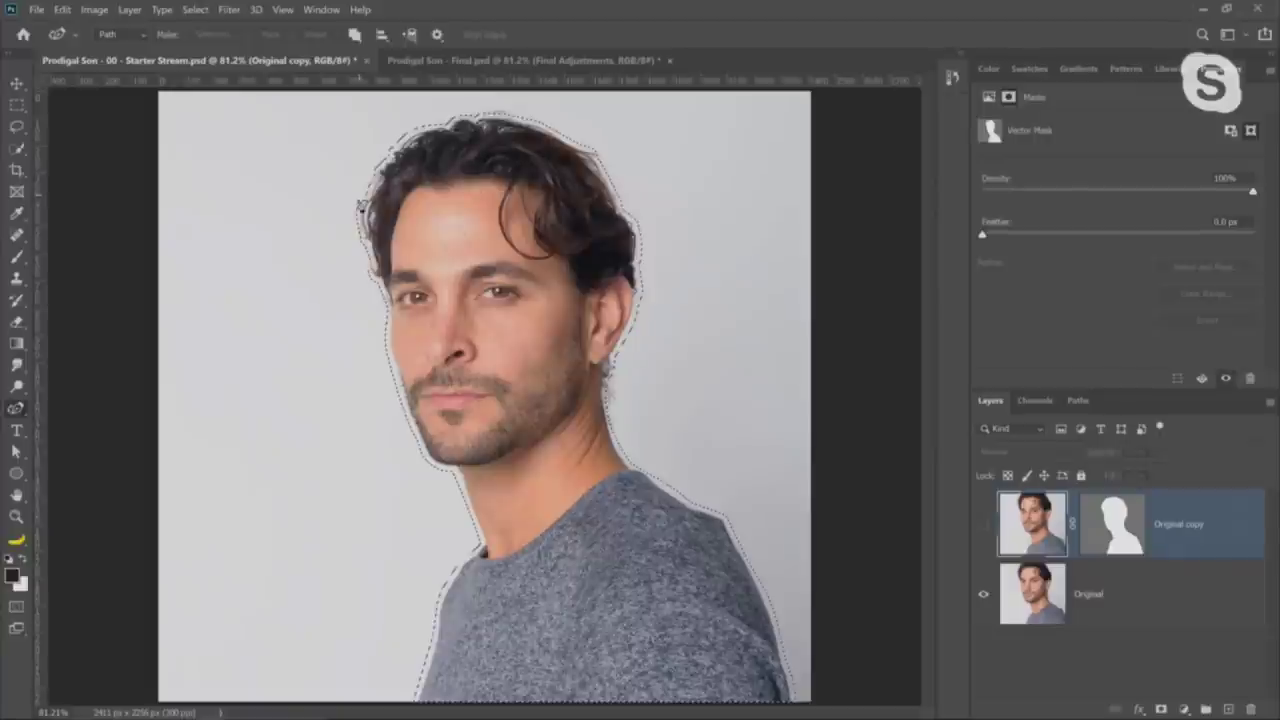
# Lasso-add the ear, neck and hair edges to the selection, then select Original
pyautogui.moveTo(24, 129); pyautogui.dragTo(72, 126)
pyautogui.press('shift')
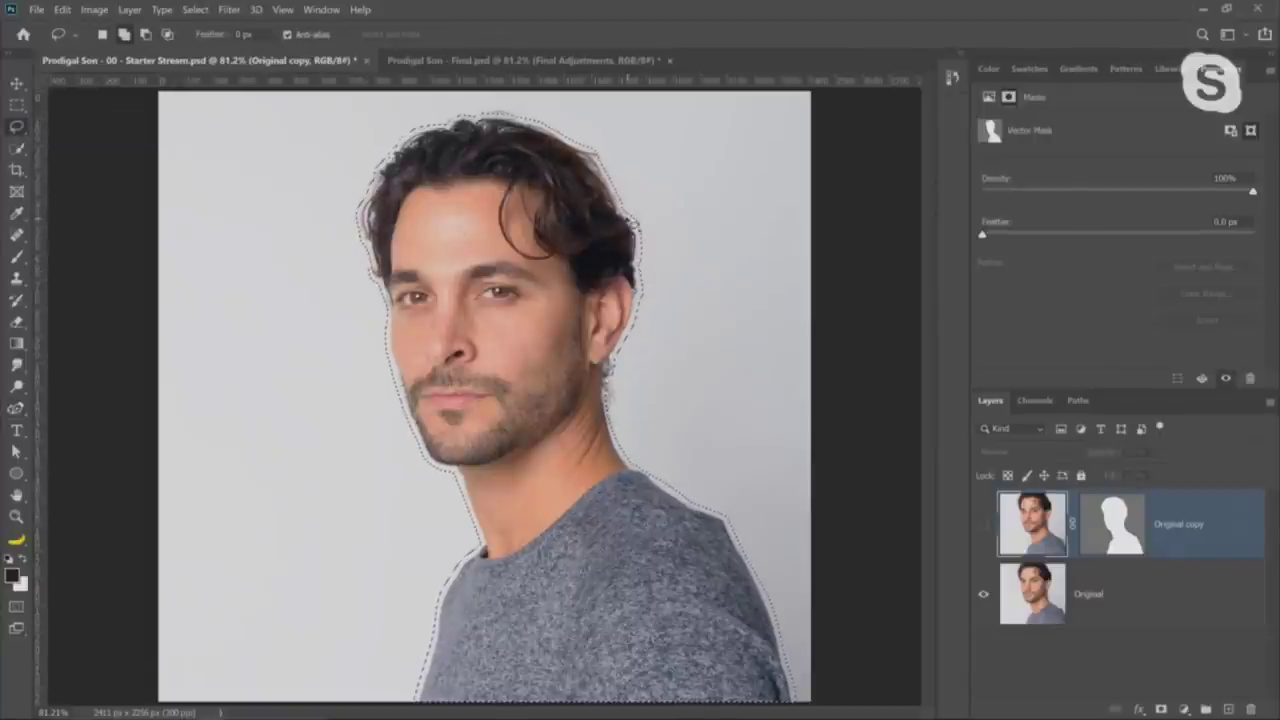
pyautogui.moveTo(631, 324)
pyautogui.mouseDown()
pyautogui.moveTo(632, 412)
pyautogui.moveTo(572, 392)
pyautogui.mouseUp()
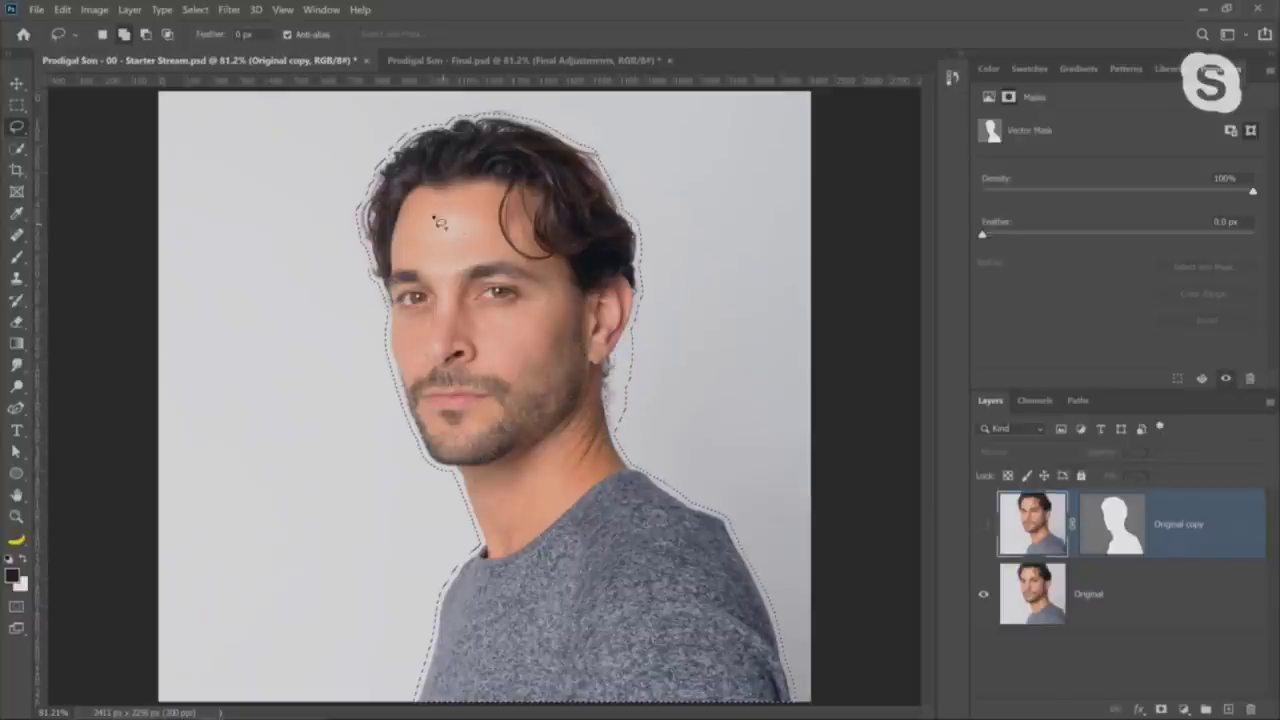
pyautogui.moveTo(385, 288)
pyautogui.mouseDown()
pyautogui.moveTo(352, 255)
pyautogui.moveTo(350, 205)
pyautogui.moveTo(368, 230)
pyautogui.moveTo(398, 152)
pyautogui.moveTo(450, 150)
pyautogui.moveTo(440, 128)
pyautogui.moveTo(490, 118)
pyautogui.moveTo(520, 140)
pyautogui.moveTo(474, 130)
pyautogui.moveTo(535, 112)
pyautogui.moveTo(545, 145)
pyautogui.mouseUp()
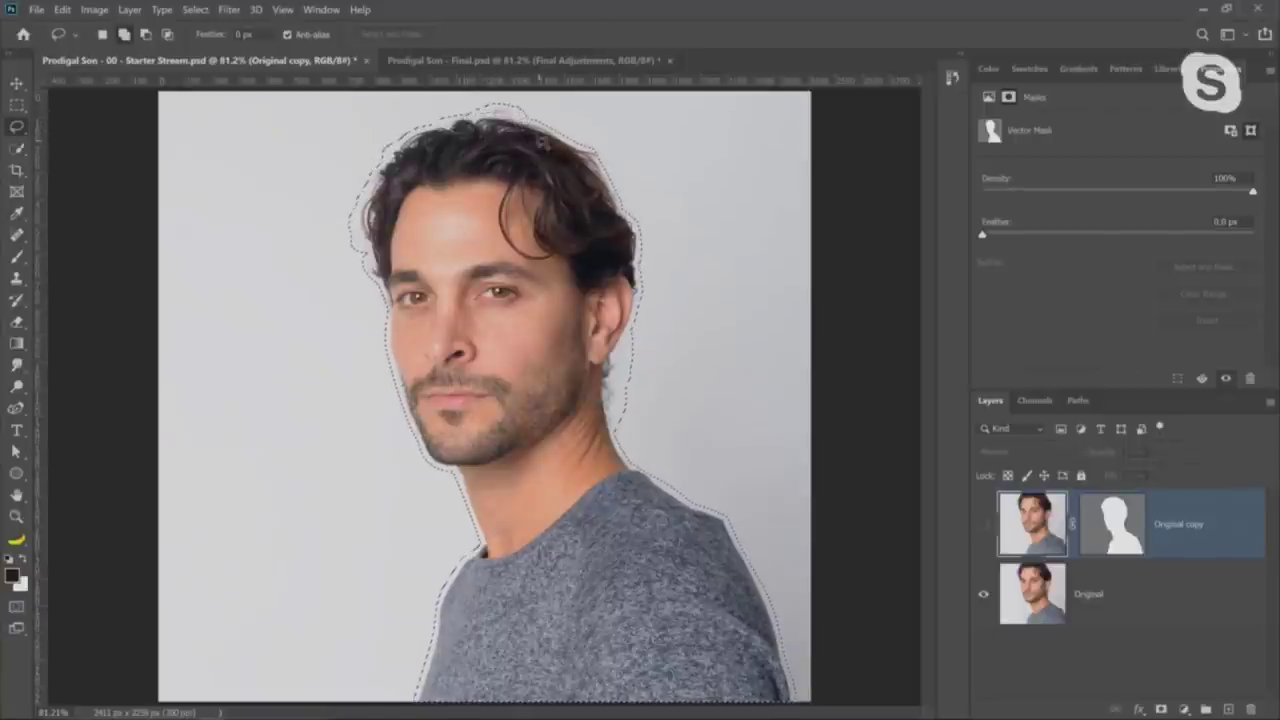
pyautogui.moveTo(596, 157)
pyautogui.mouseDown()
pyautogui.moveTo(614, 187)
pyautogui.moveTo(598, 199)
pyautogui.mouseUp()
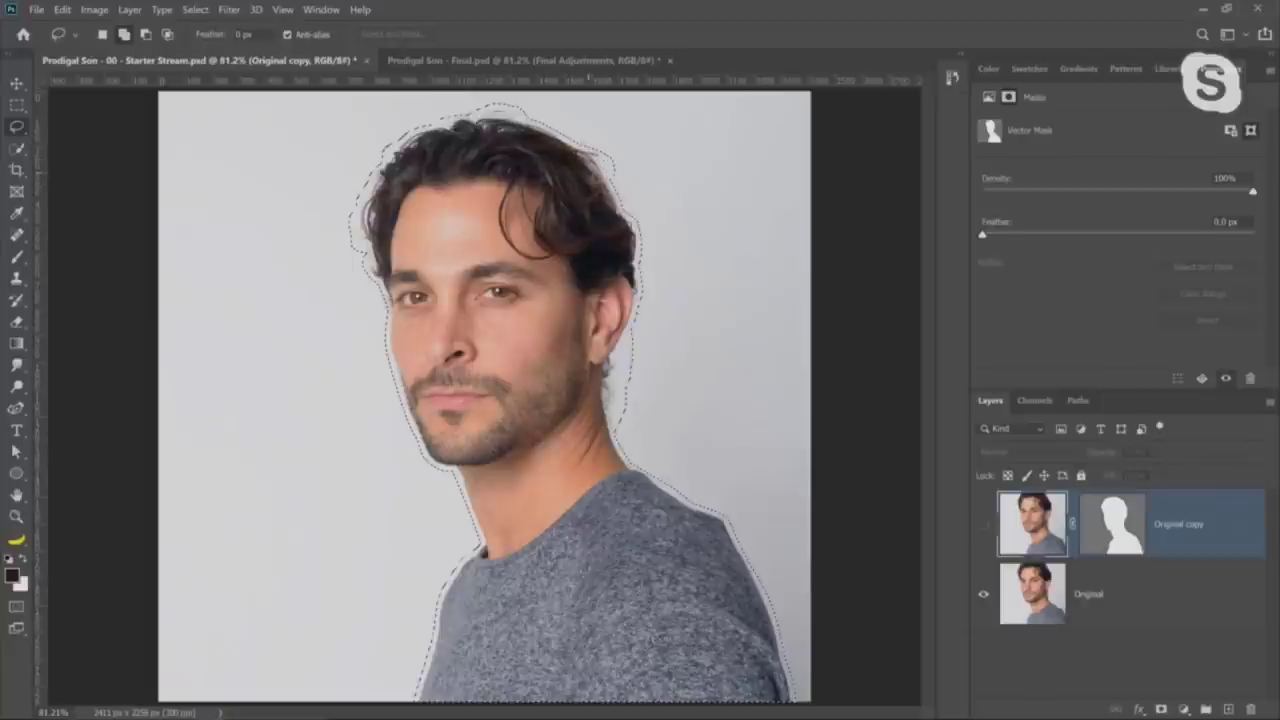
pyautogui.moveTo(575, 149)
pyautogui.mouseDown()
pyautogui.moveTo(622, 172)
pyautogui.moveTo(604, 195)
pyautogui.mouseUp()
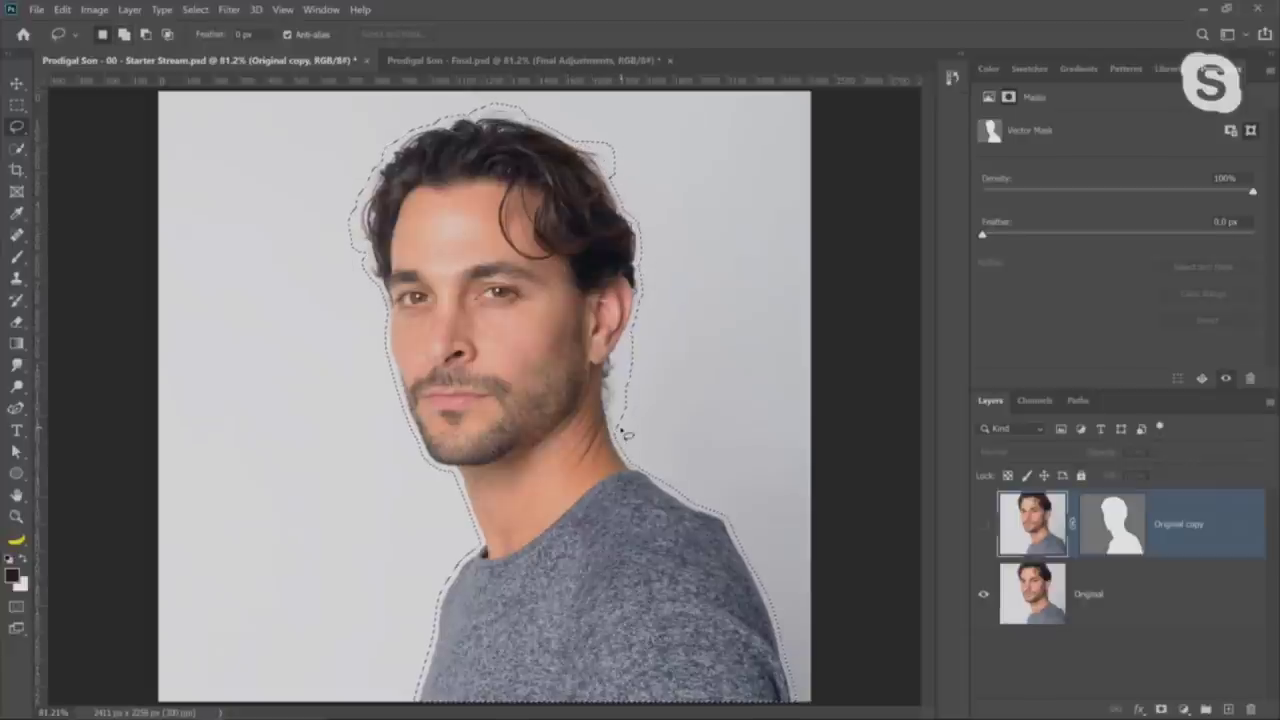
pyautogui.click(1090, 601)
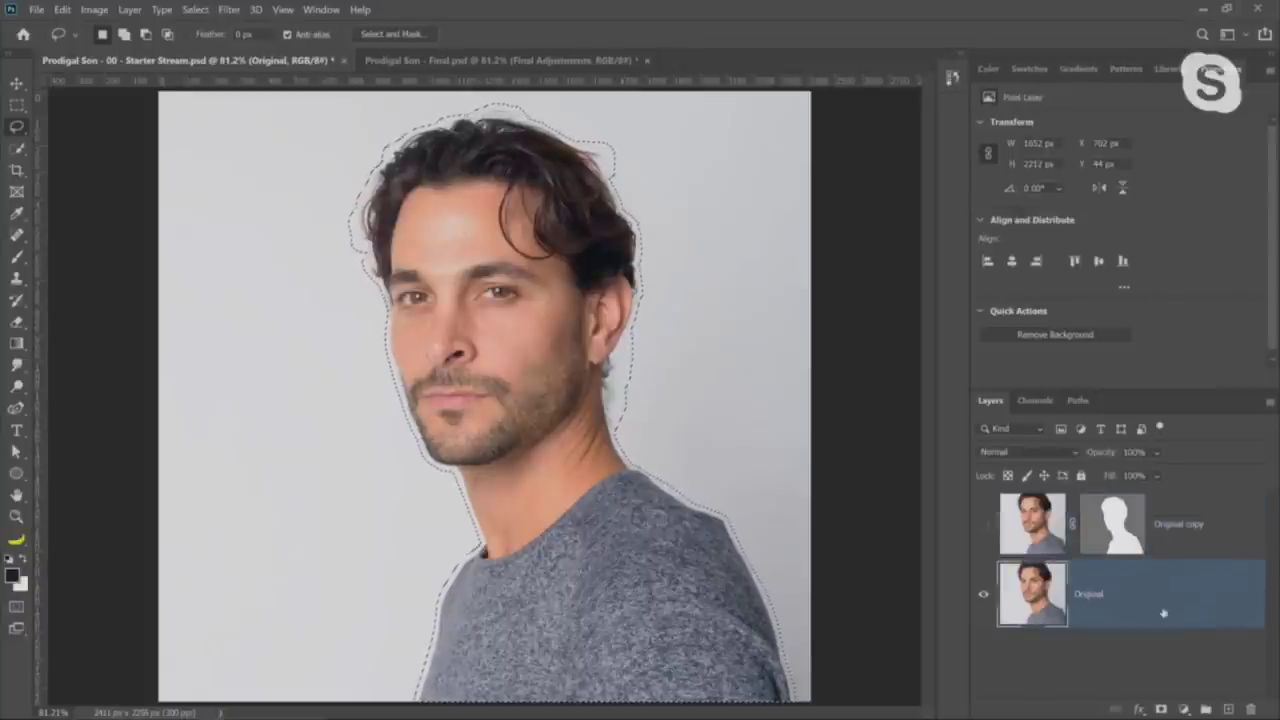
# Duplicate Original and Content-Aware Fill the selection onto a new layer, then deselect
pyautogui.moveTo(1123, 612); pyautogui.dragTo(1228, 709)
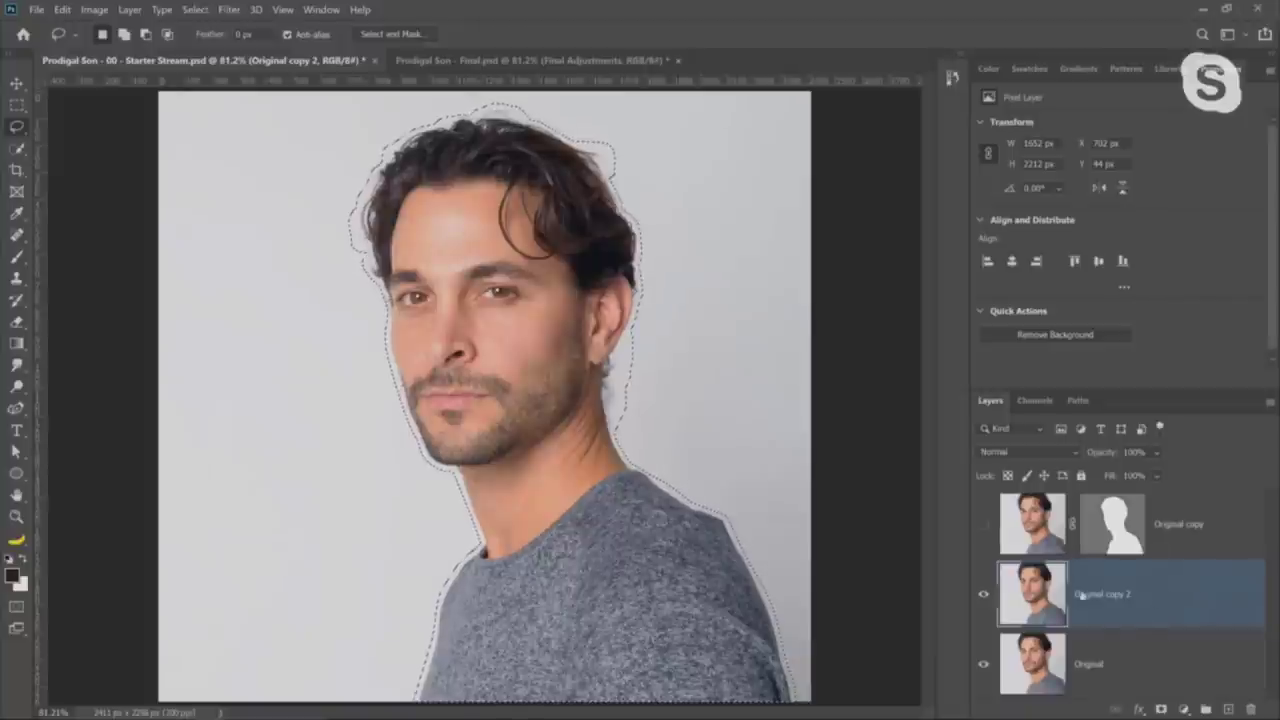
pyautogui.click(93, 10)
pyautogui.moveTo(62, 10)
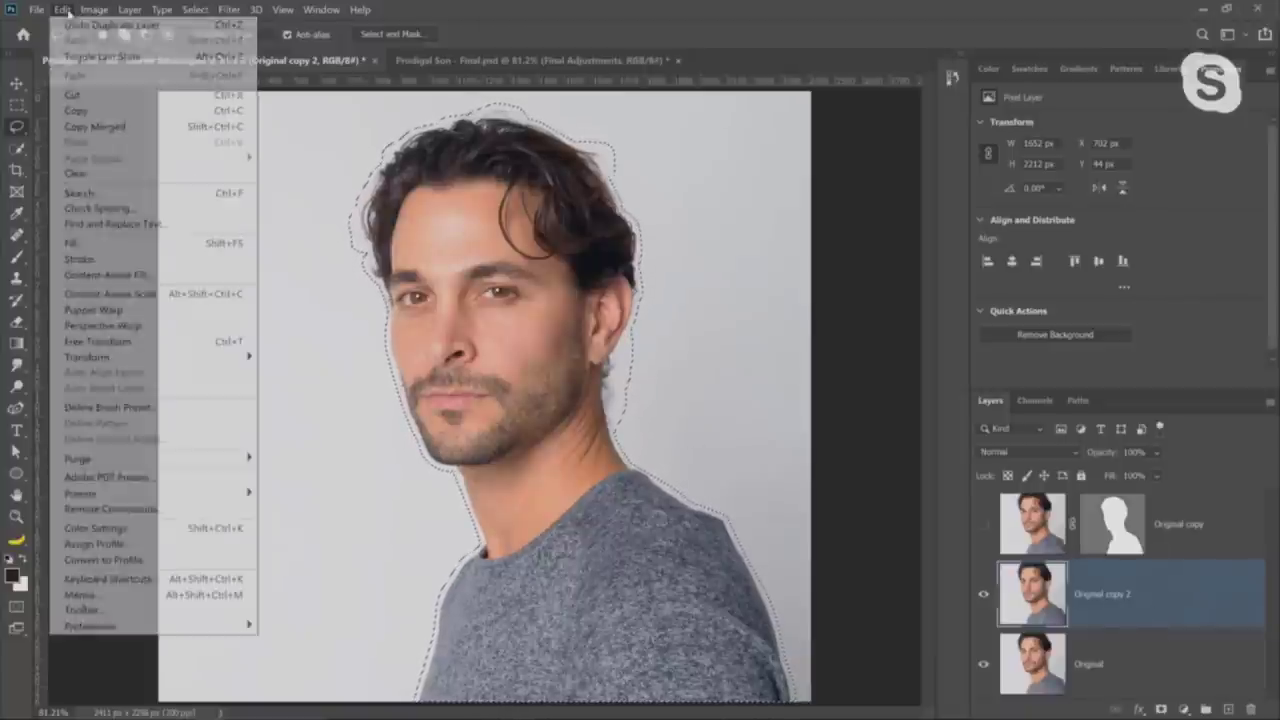
pyautogui.click(111, 276)
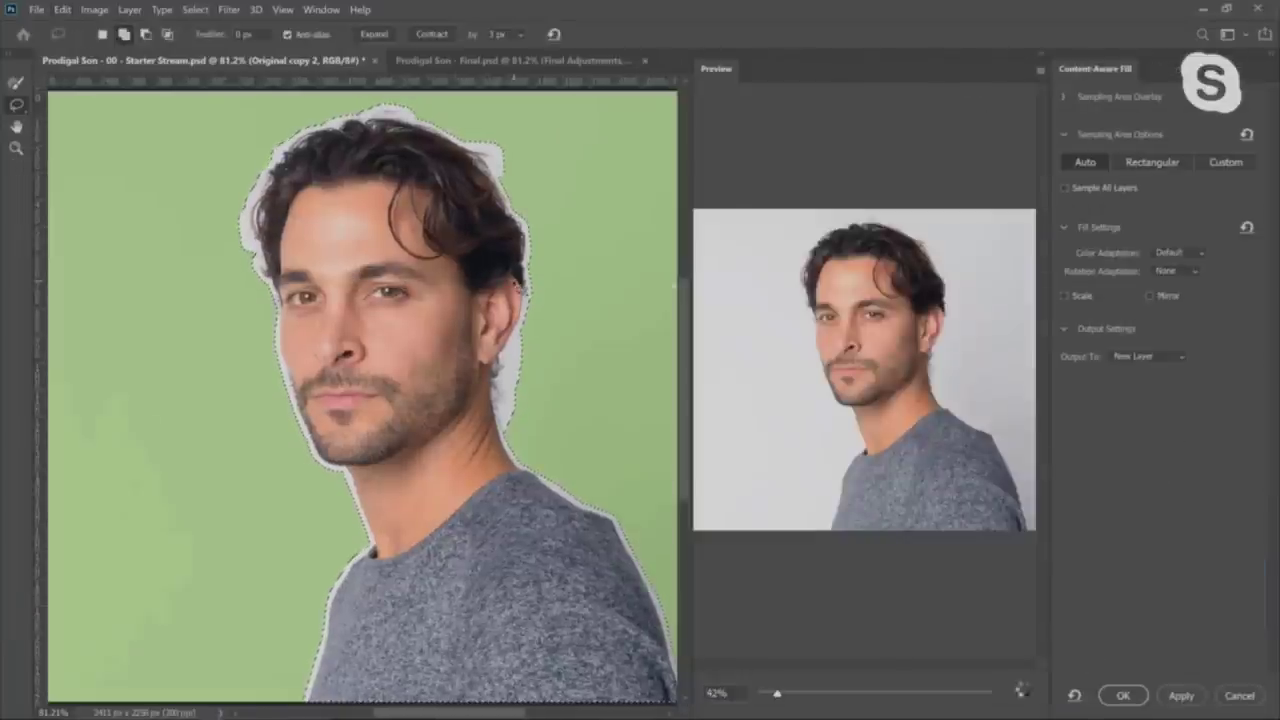
pyautogui.click(1026, 688)
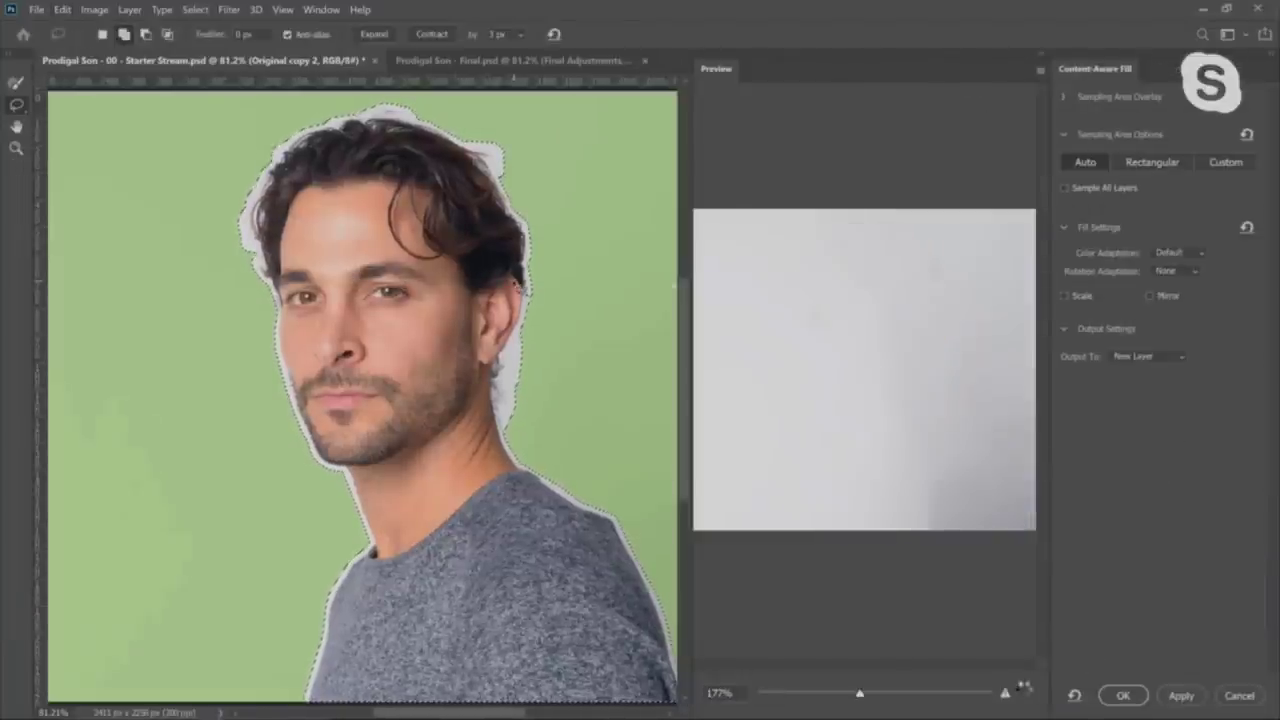
pyautogui.click(1024, 692)
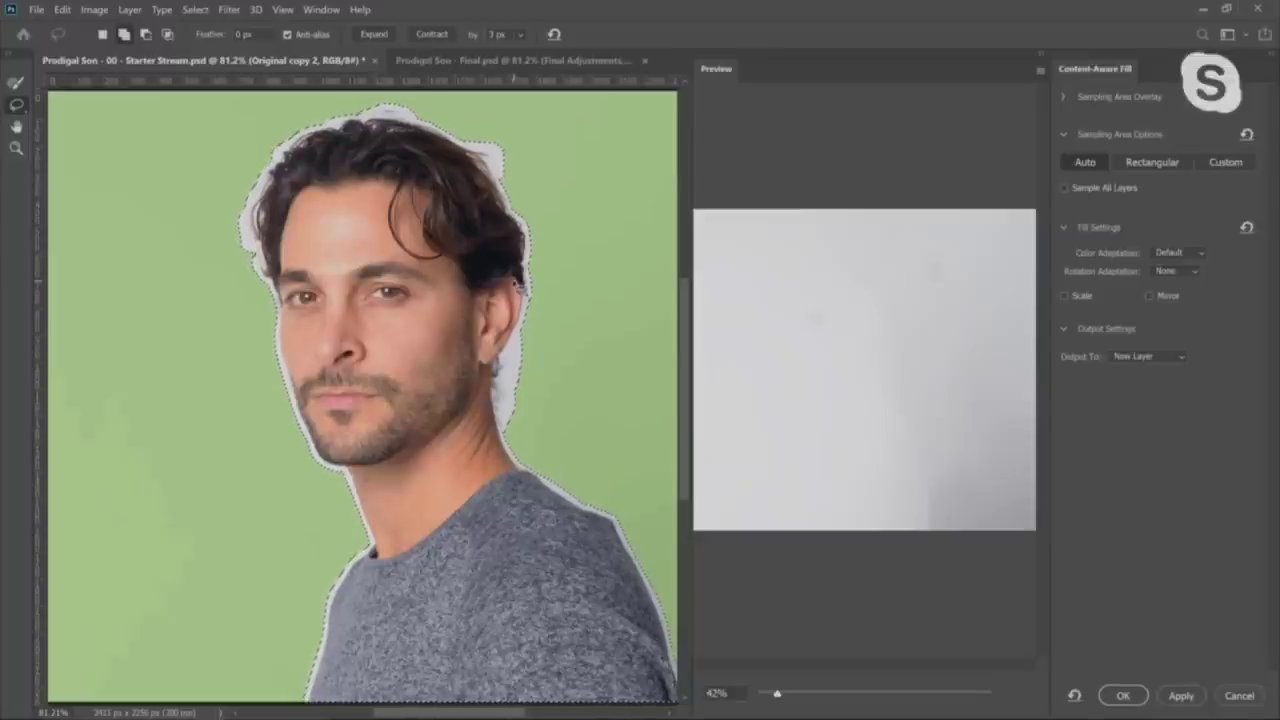
pyautogui.click(1124, 697)
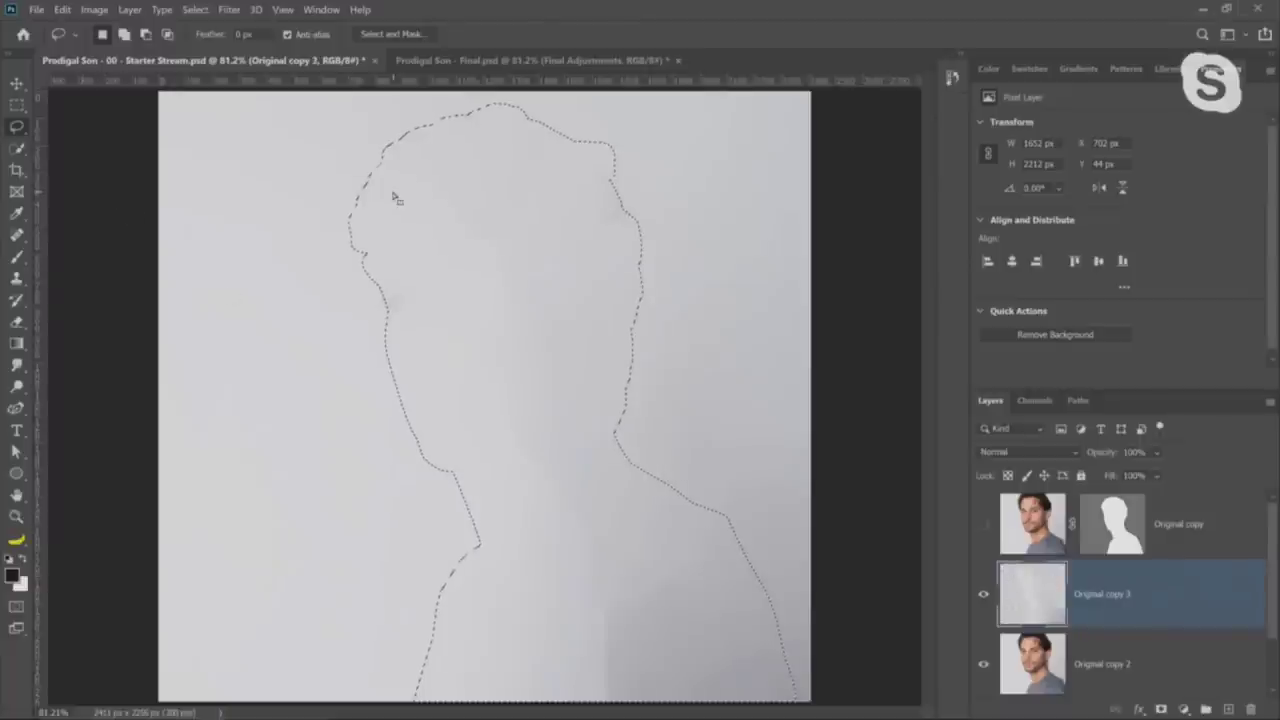
pyautogui.hotkey('ctrl', 'd')
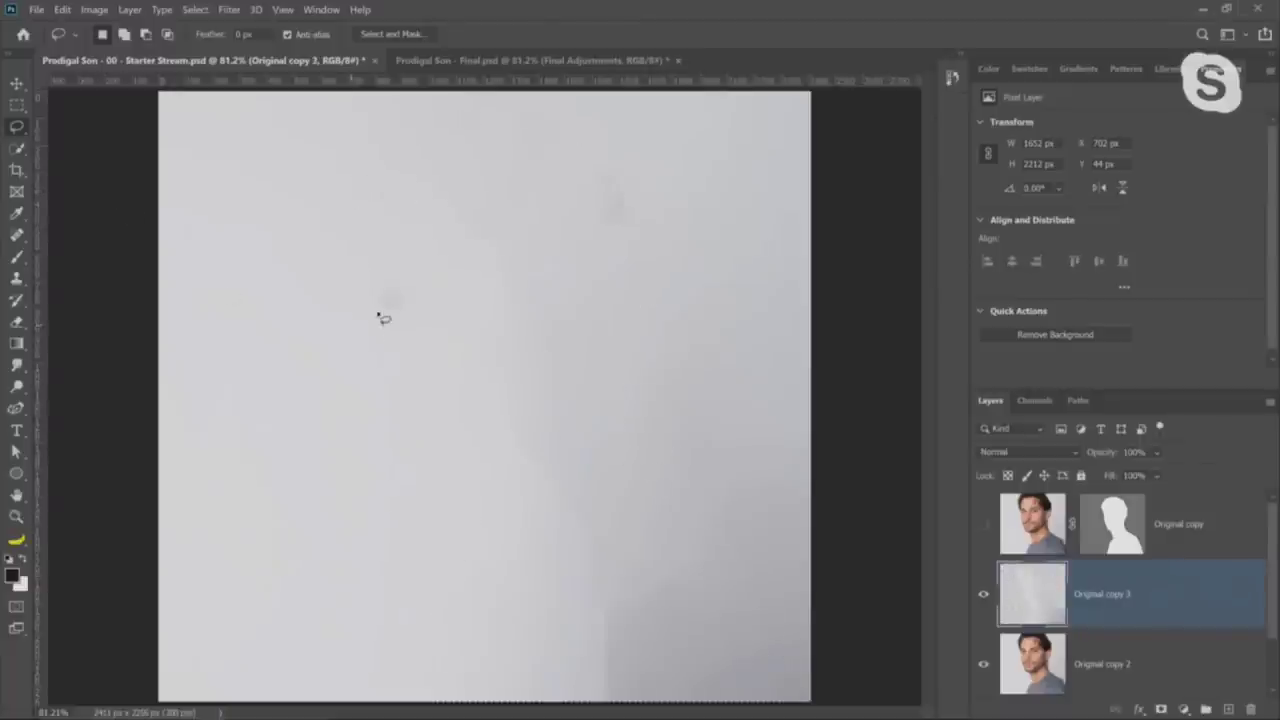
# Lasso leftover smudges and blotchy patches in the filled background
pyautogui.moveTo(441, 277)
pyautogui.mouseDown()
pyautogui.moveTo(403, 323)
pyautogui.moveTo(374, 277)
pyautogui.moveTo(446, 271)
pyautogui.moveTo(435, 298)
pyautogui.mouseUp()
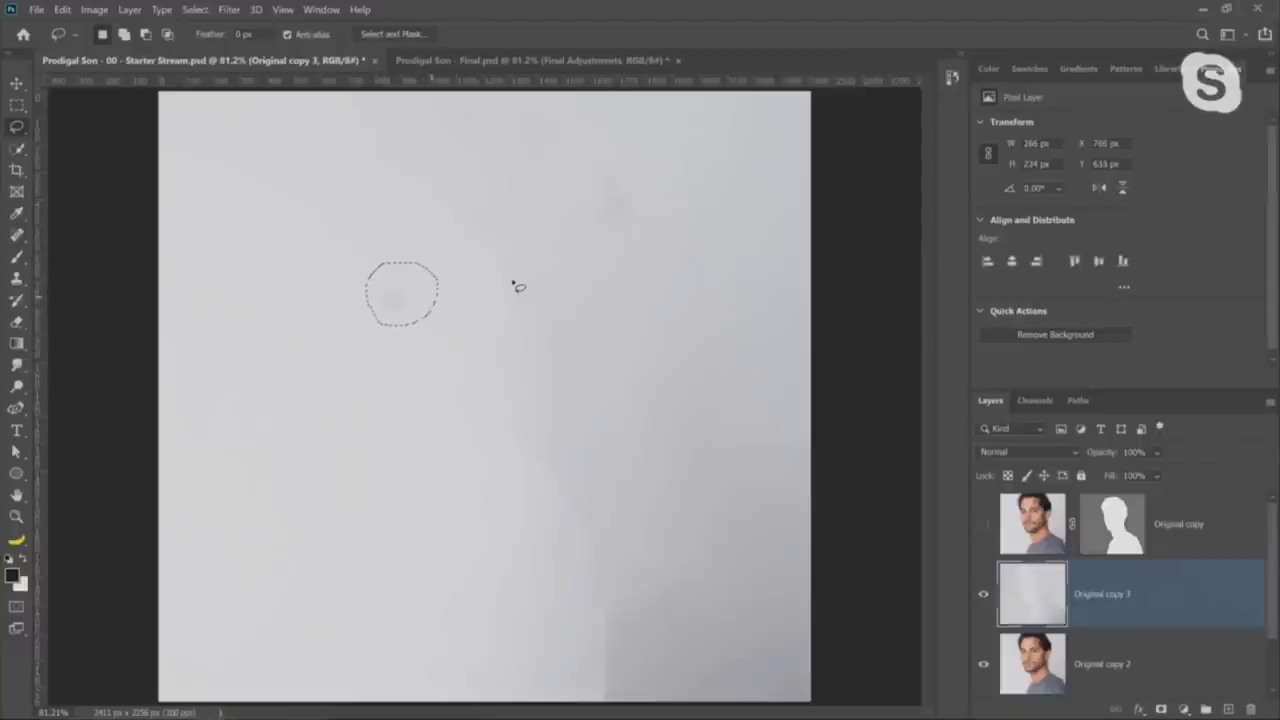
pyautogui.hotkey('ctrl', 'd')
pyautogui.moveTo(625, 188)
pyautogui.mouseDown()
pyautogui.moveTo(592, 196)
pyautogui.moveTo(588, 180)
pyautogui.mouseUp()
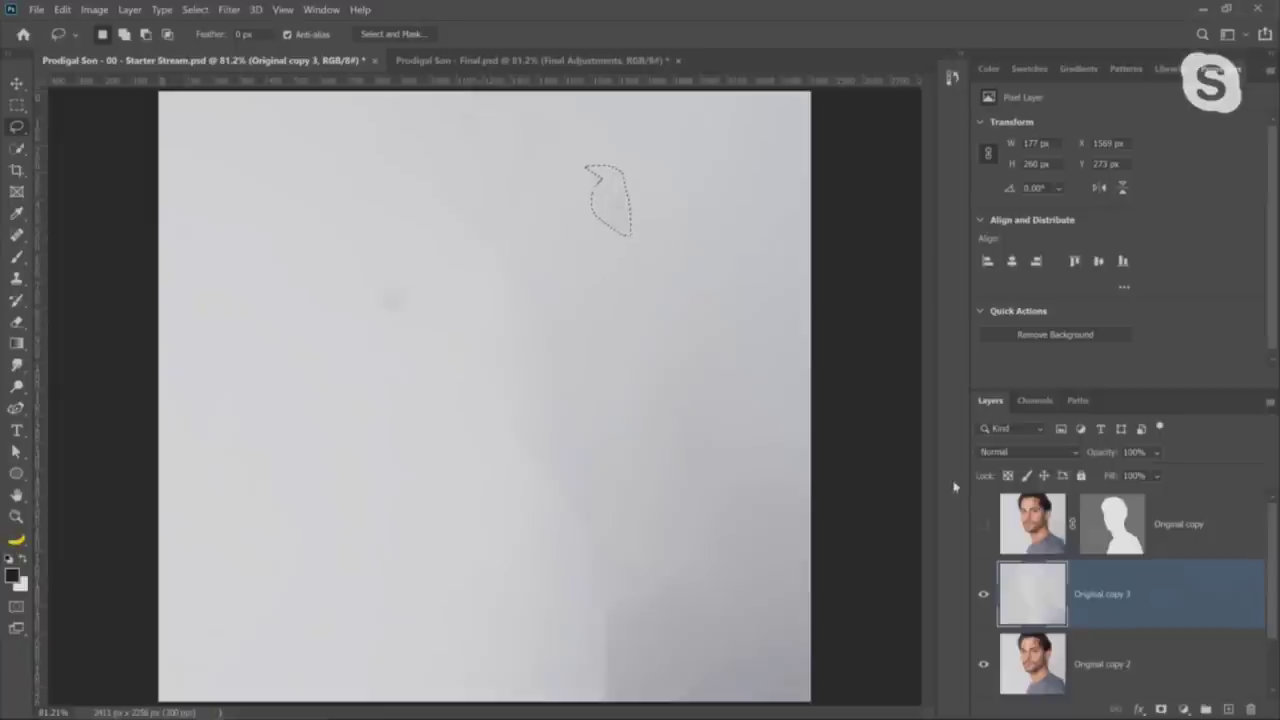
pyautogui.scroll(-1, 1081, 566)
# Merge the two background copies, rename the result Clean Background, and deselect
pyautogui.keyDown('shift'); pyautogui.click(1092, 601); pyautogui.keyUp('shift')
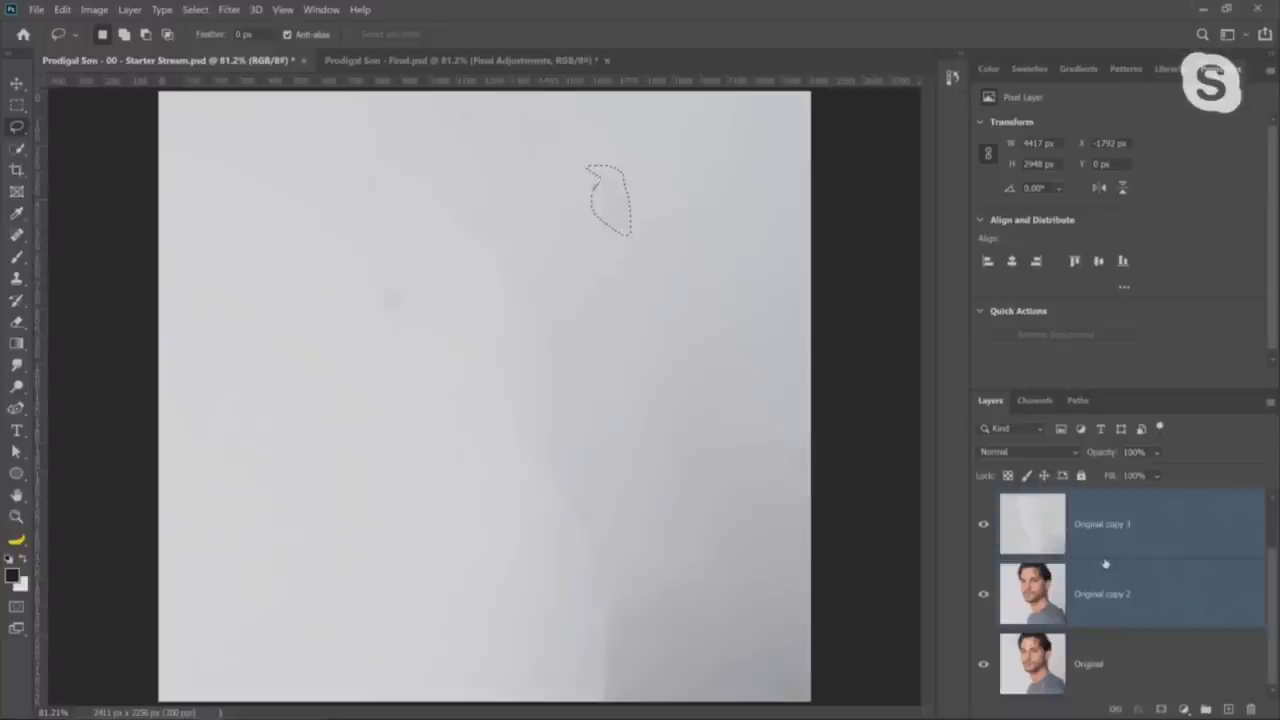
pyautogui.hotkey('ctrl', 'e')
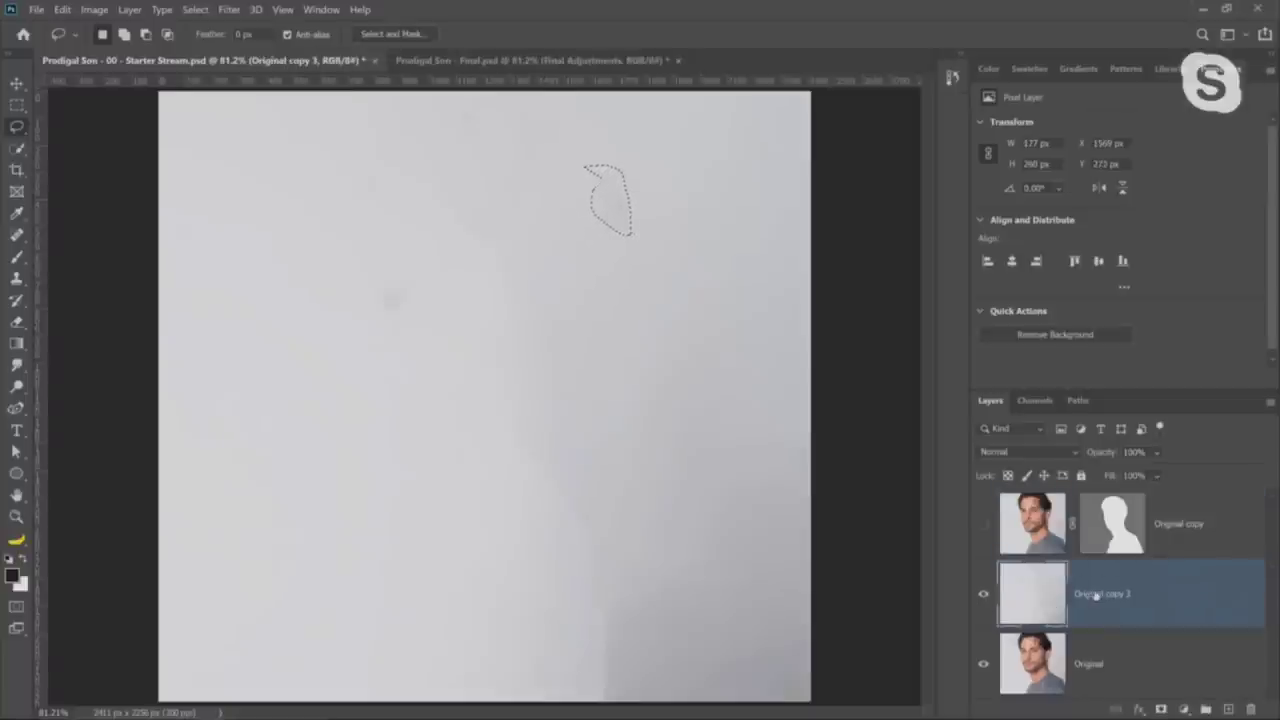
pyautogui.doubleClick(1101, 594)
pyautogui.write('Ba')
pyautogui.write('lean')
pyautogui.press('Return')
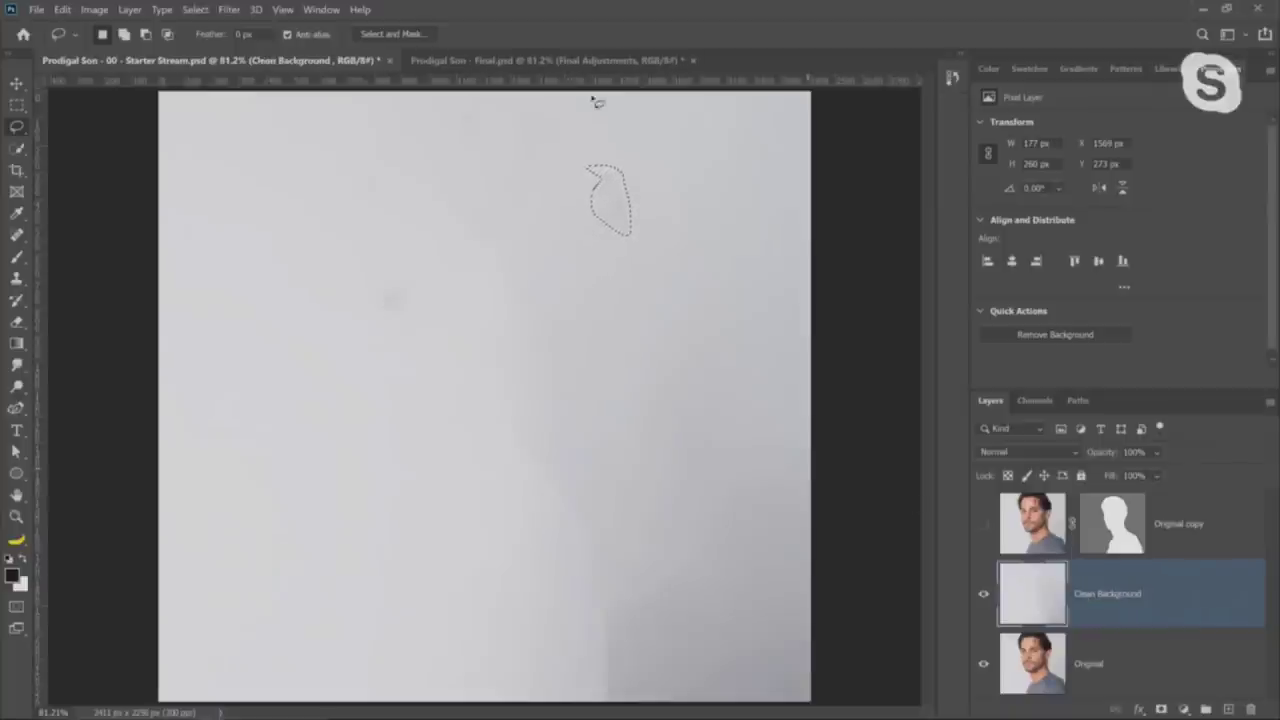
pyautogui.click(612, 210)
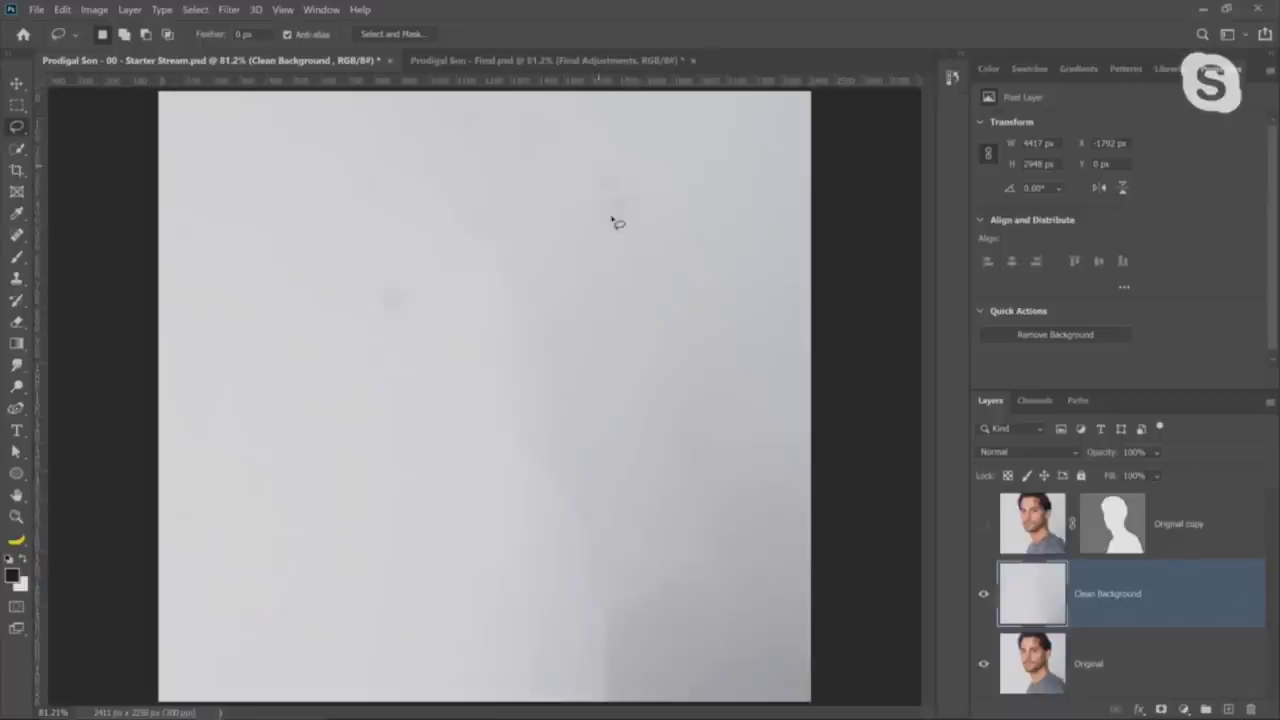
# Patch Tool a mark near the top of Clean Background with clean grey area
pyautogui.click(17, 234)
pyautogui.click(85, 265)
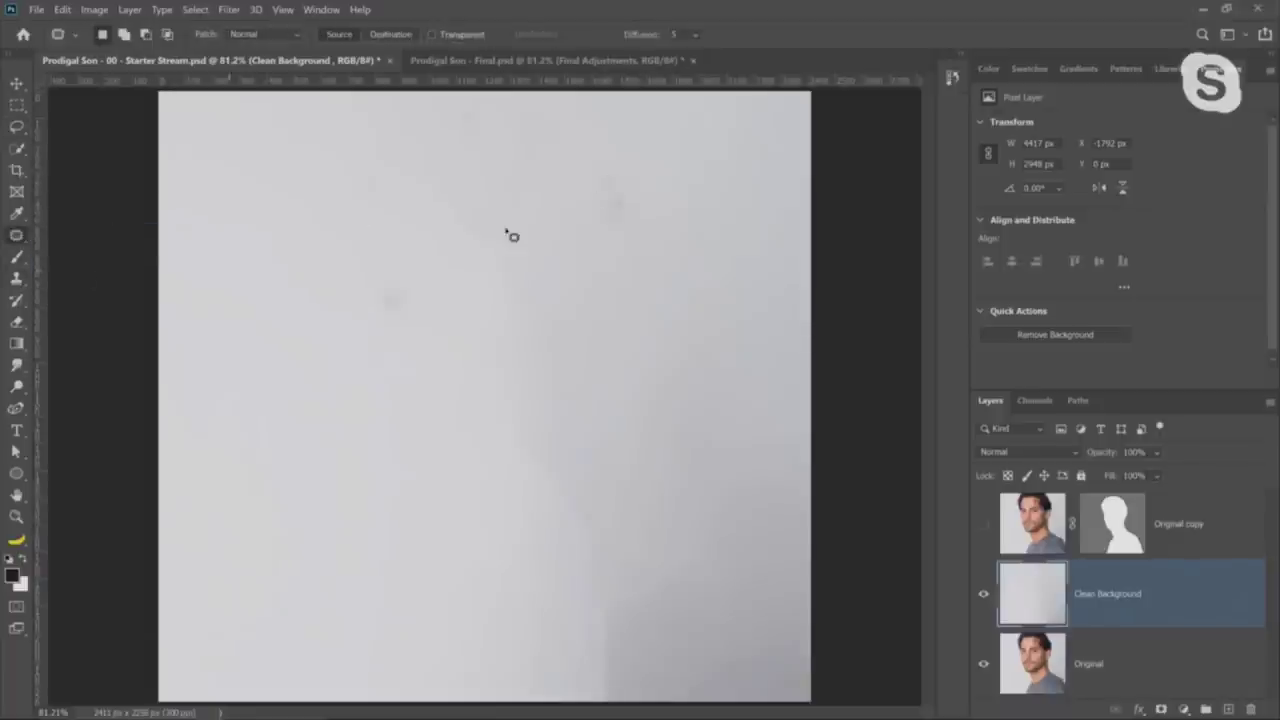
pyautogui.moveTo(580, 180)
pyautogui.mouseDown()
pyautogui.moveTo(629, 175)
pyautogui.moveTo(645, 228)
pyautogui.moveTo(590, 218)
pyautogui.moveTo(594, 173)
pyautogui.moveTo(708, 178)
pyautogui.mouseUp()
pyautogui.moveTo(410, 289)
pyautogui.mouseDown()
pyautogui.moveTo(367, 278)
pyautogui.moveTo(377, 333)
pyautogui.moveTo(426, 270)
pyautogui.moveTo(348, 414)
pyautogui.mouseUp()
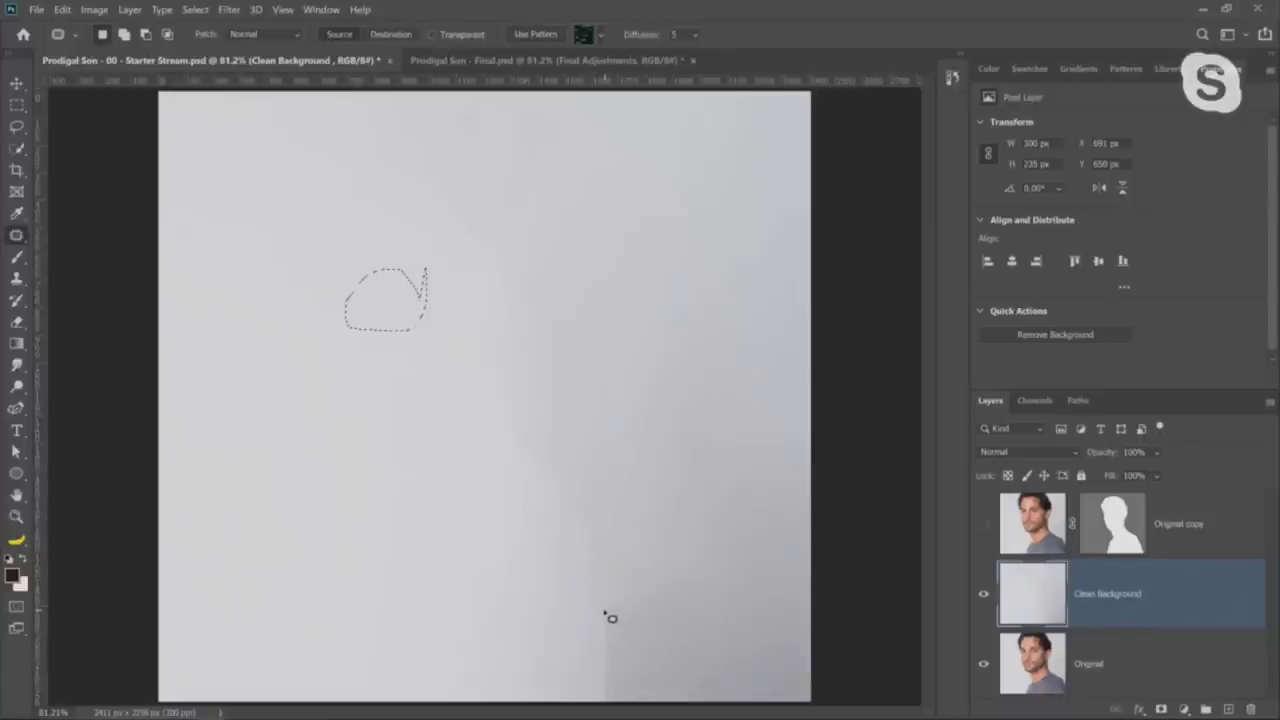
pyautogui.hotkey('ctrl', 'd')
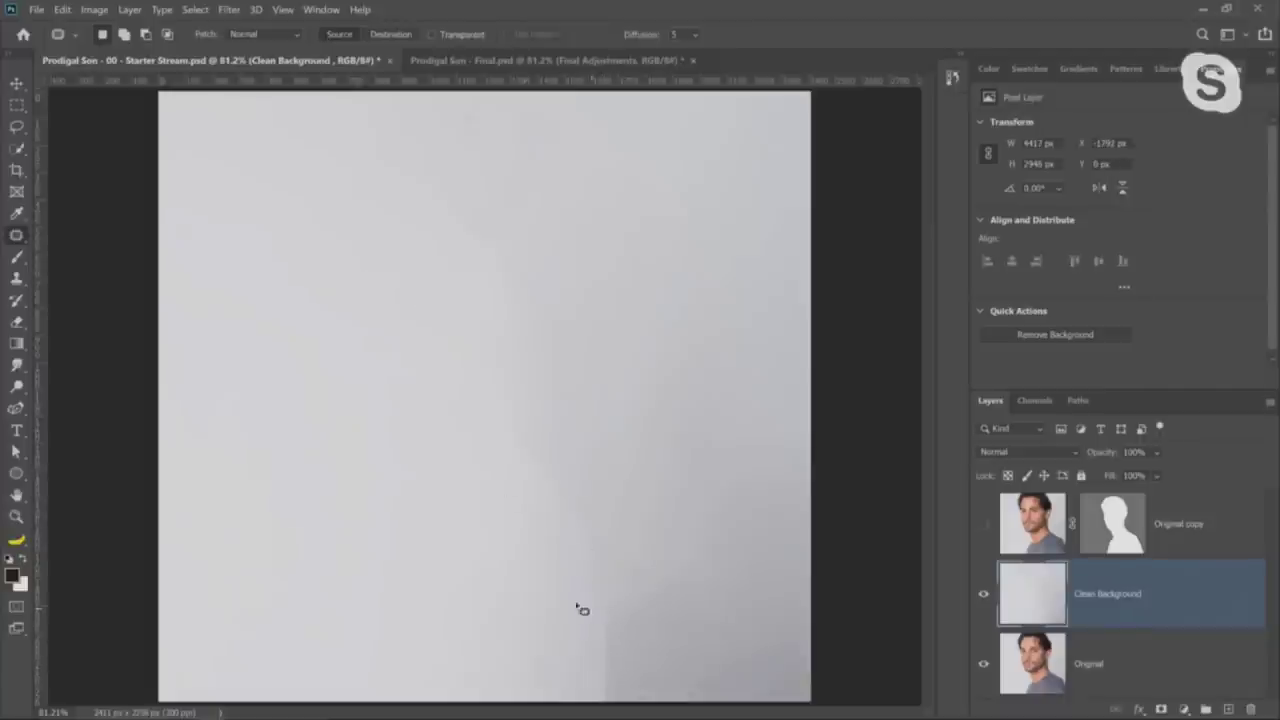
# Toggle Original copy's visibility to compare, leaving the masked portrait shown
pyautogui.click(984, 527)
pyautogui.click(984, 527)
pyautogui.click(984, 527)
pyautogui.click(984, 527)
pyautogui.click(984, 527)
pyautogui.click(984, 527)
pyautogui.click(984, 527)
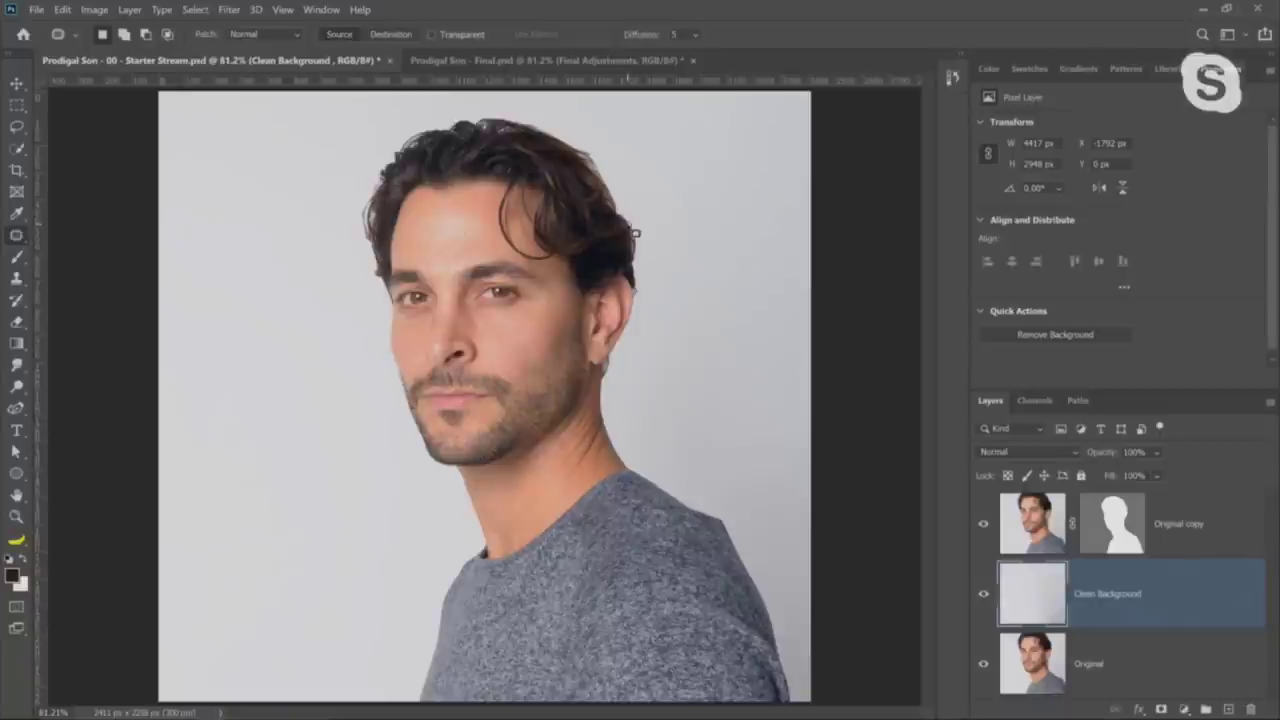
# Compare with the Prodigal Son - Final image, then return to the Starter Stream document
pyautogui.click(538, 62)
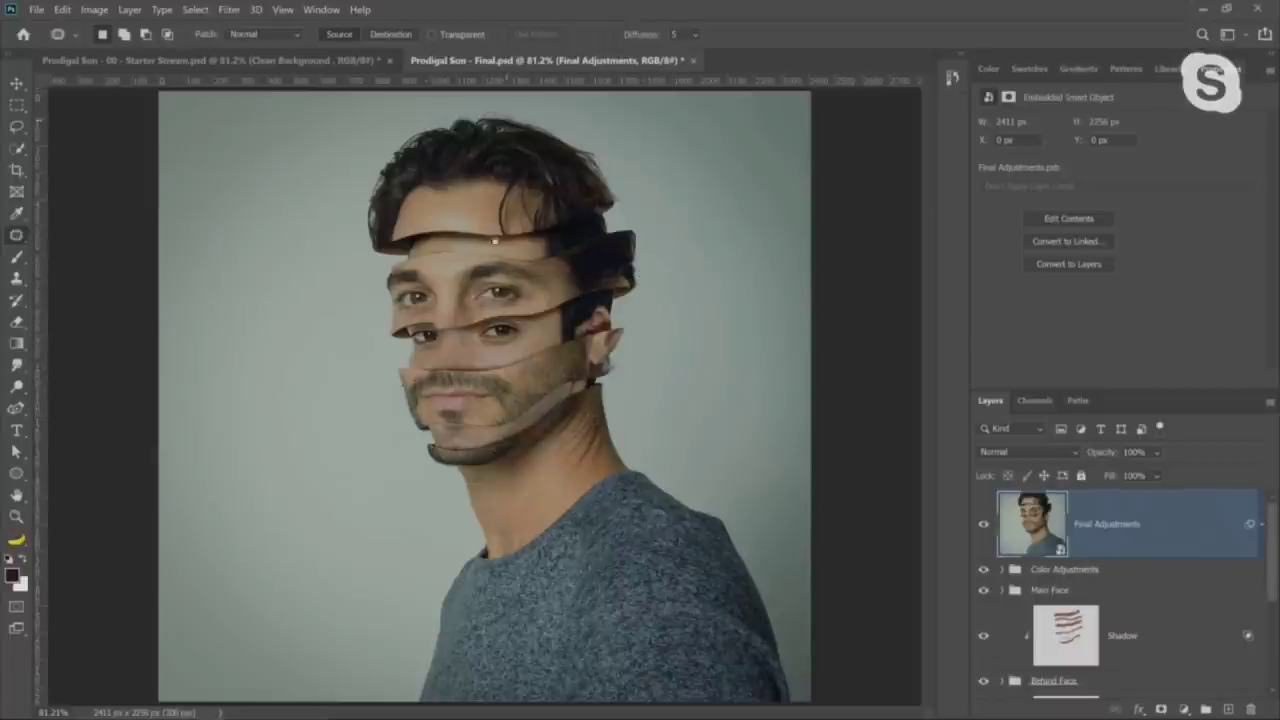
pyautogui.click(325, 62)
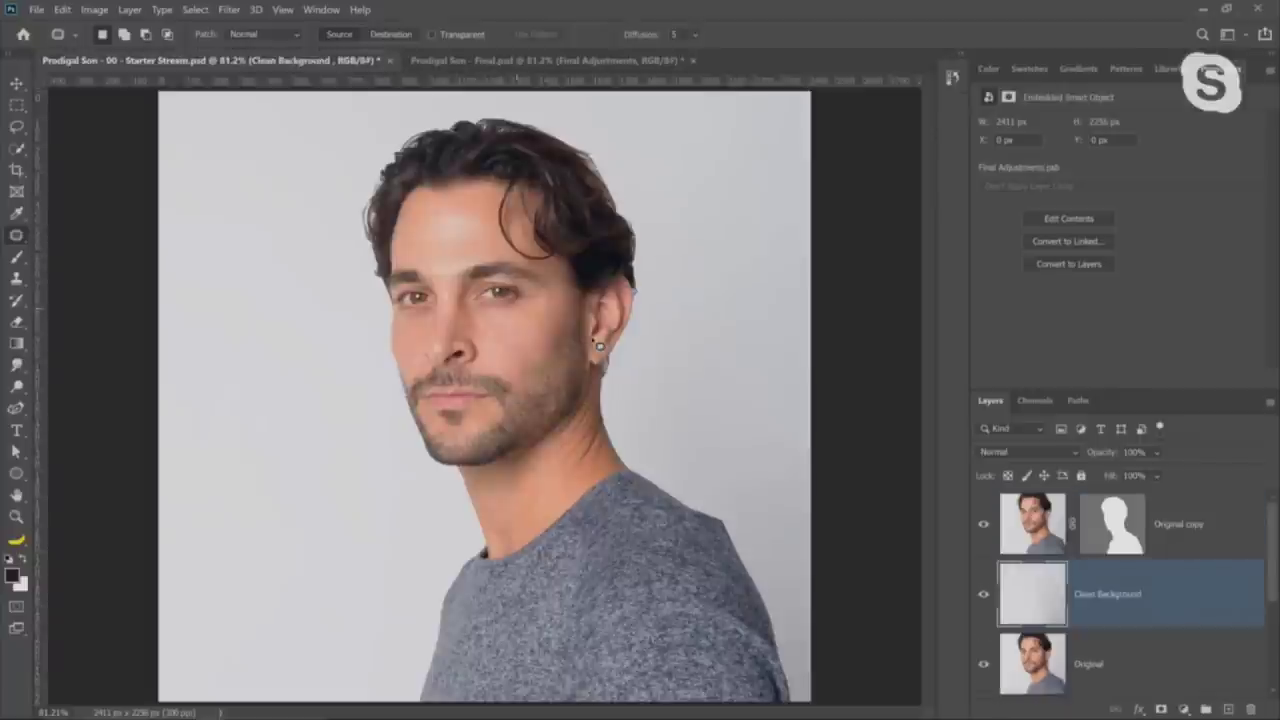
pyautogui.click(1218, 548)
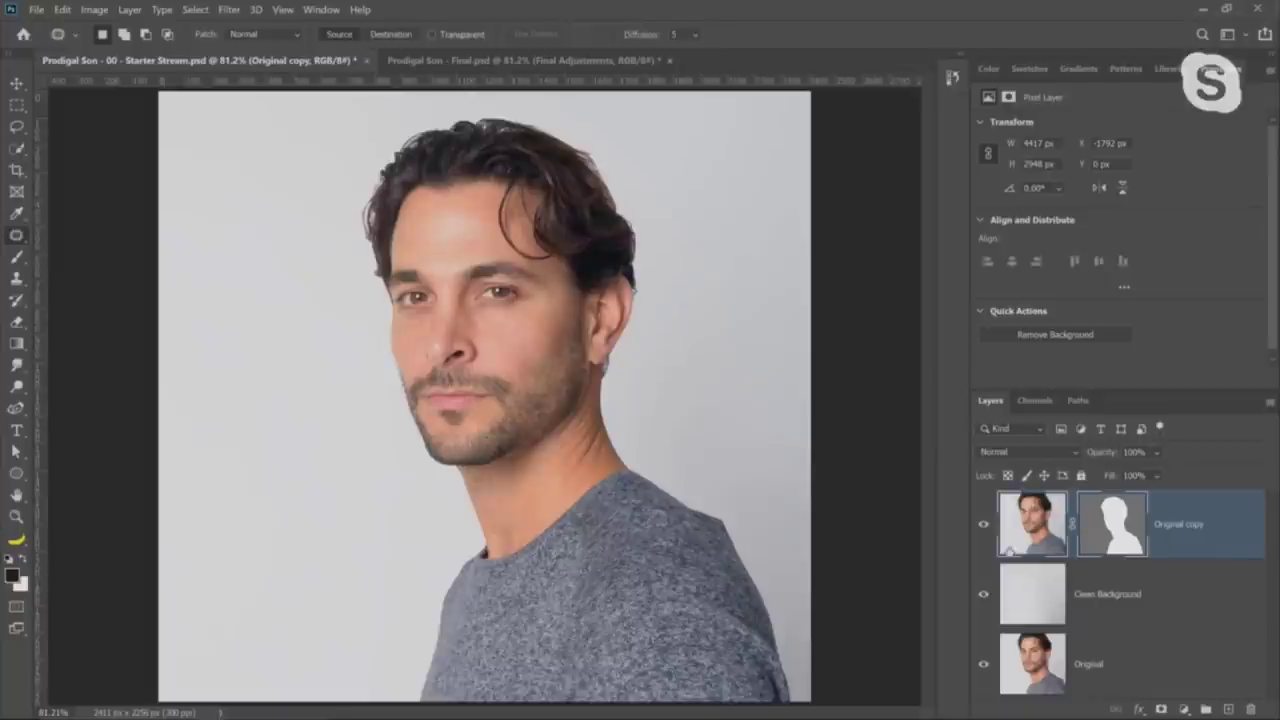
pyautogui.click(1104, 587)
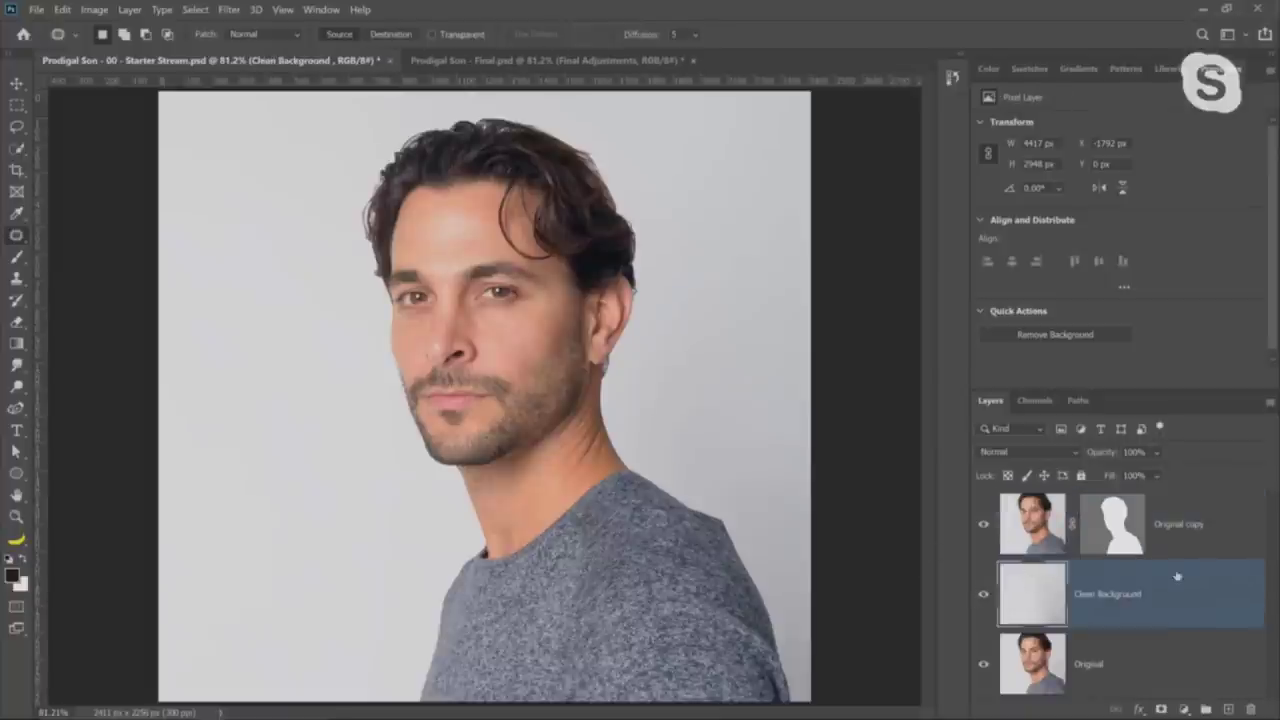
# Select the Clean Background layer and choose the Curvature Pen Tool
pyautogui.click(1200, 530)
pyautogui.click(1120, 594)
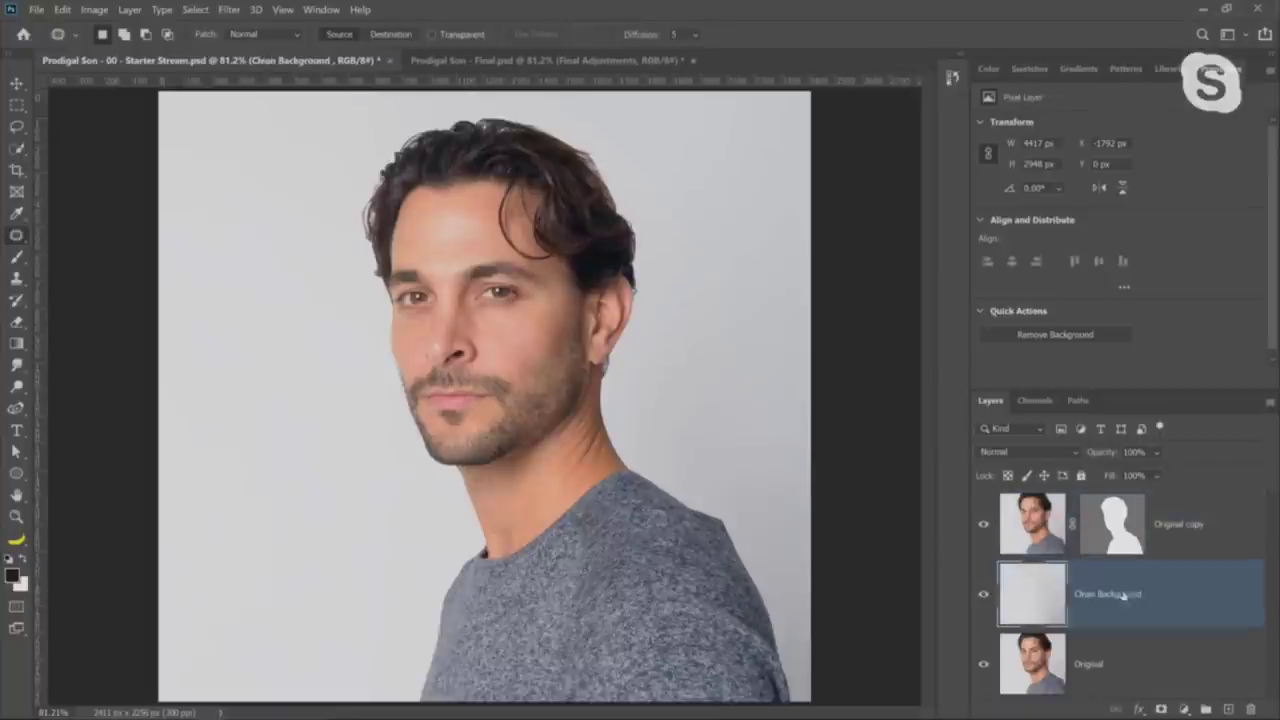
pyautogui.click(1140, 540)
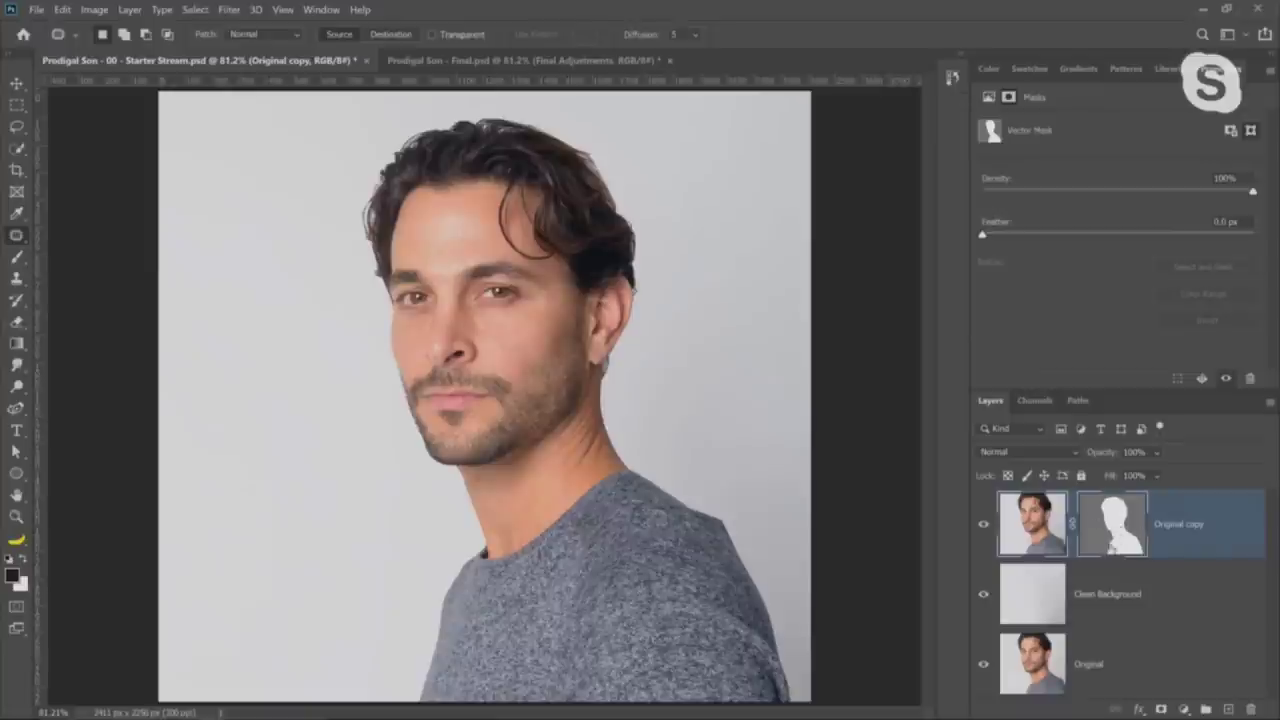
pyautogui.click(1110, 597)
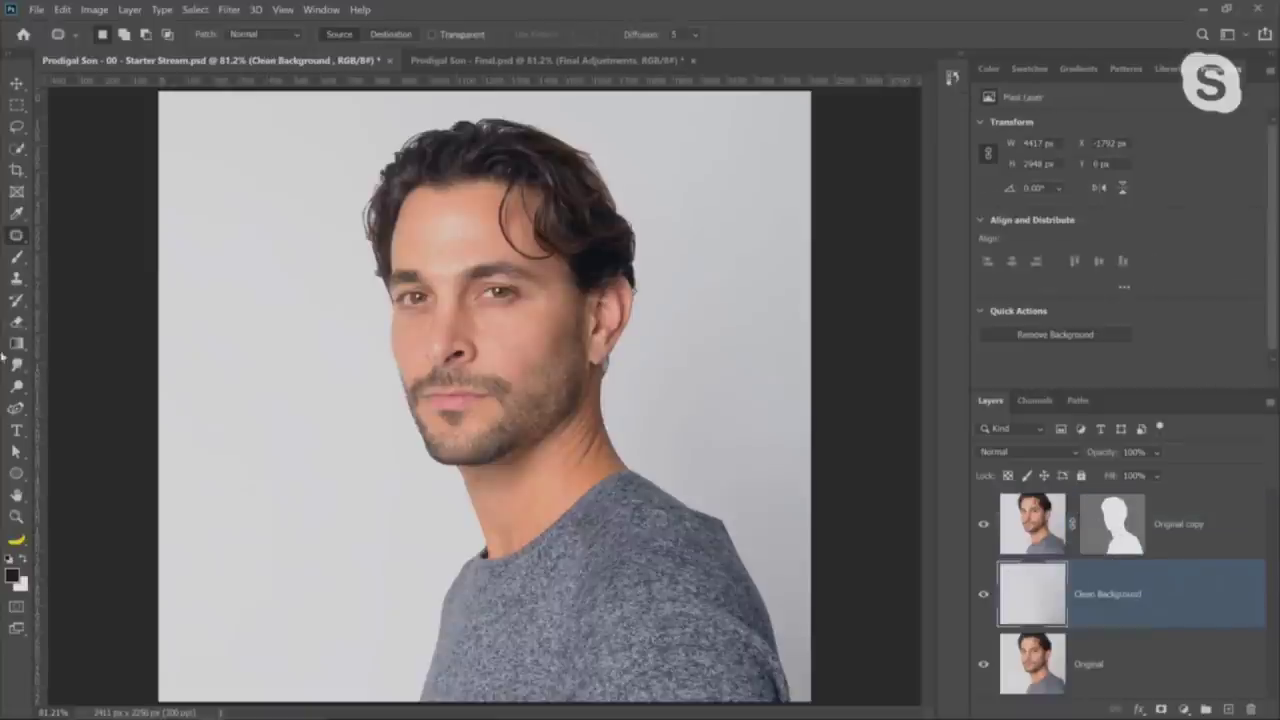
pyautogui.click(16, 408)
pyautogui.click(105, 437)
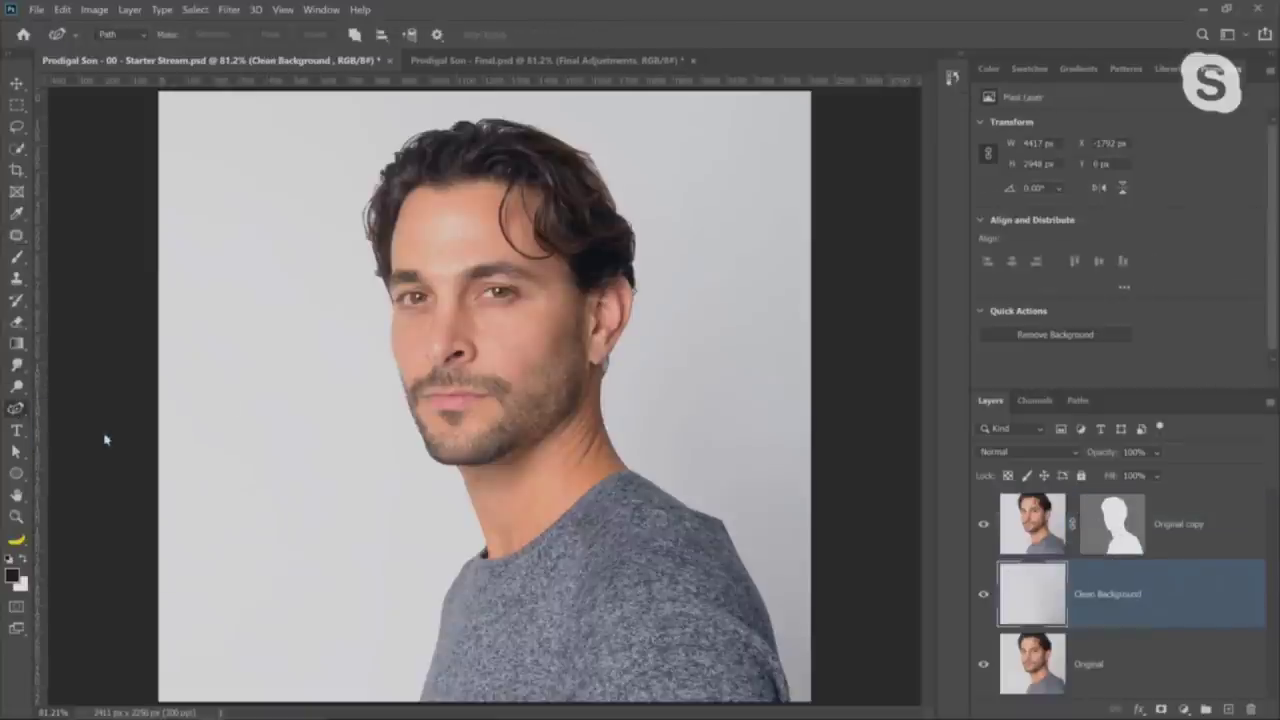
# Draw a closed curved path across the forehead and over the top of the hair
pyautogui.click(360, 233)
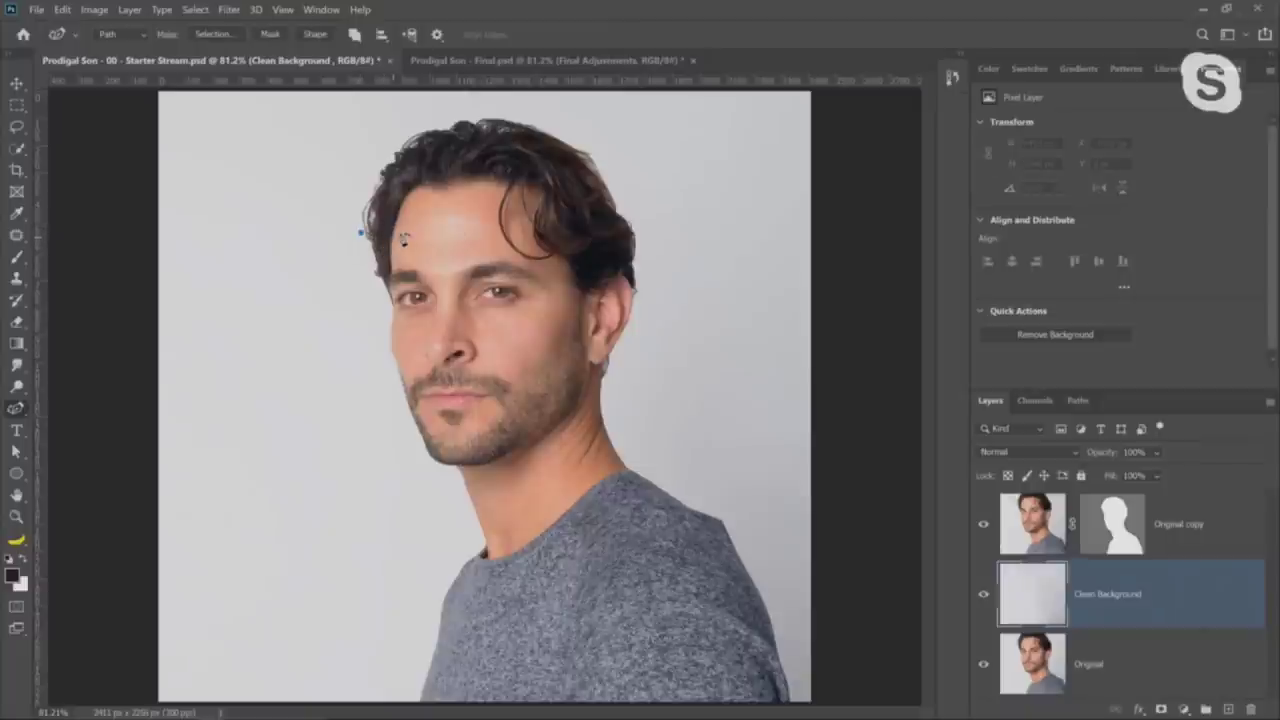
pyautogui.click(400, 232)
pyautogui.click(458, 226)
pyautogui.click(528, 218)
pyautogui.click(611, 216)
pyautogui.click(647, 212)
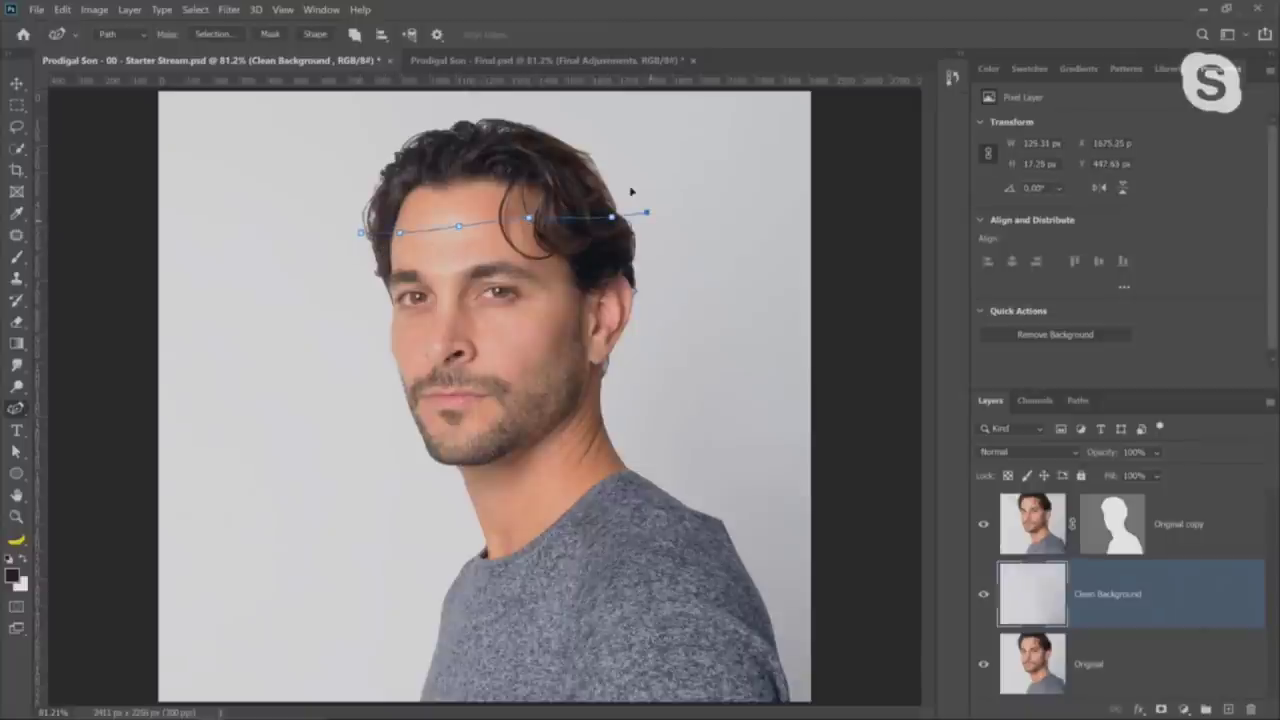
pyautogui.click(620, 157)
pyautogui.click(592, 138)
pyautogui.click(517, 110)
pyautogui.click(472, 98)
pyautogui.click(407, 118)
pyautogui.click(359, 157)
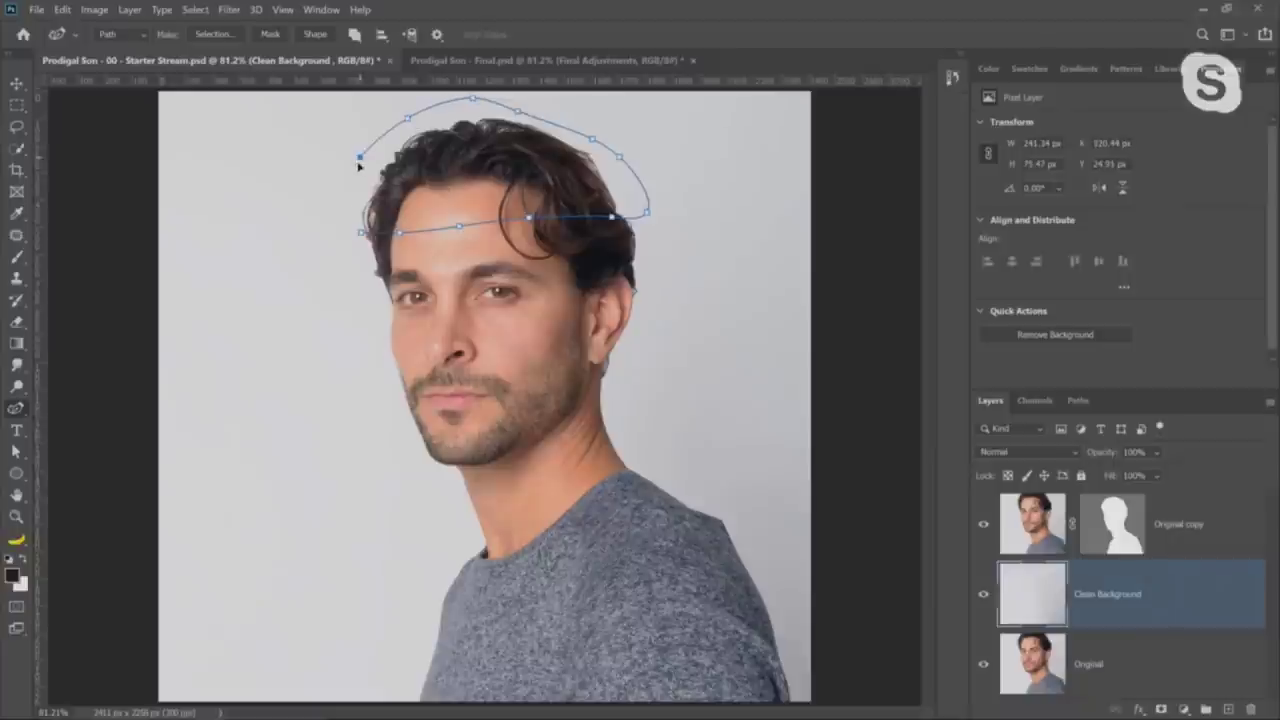
pyautogui.click(360, 233)
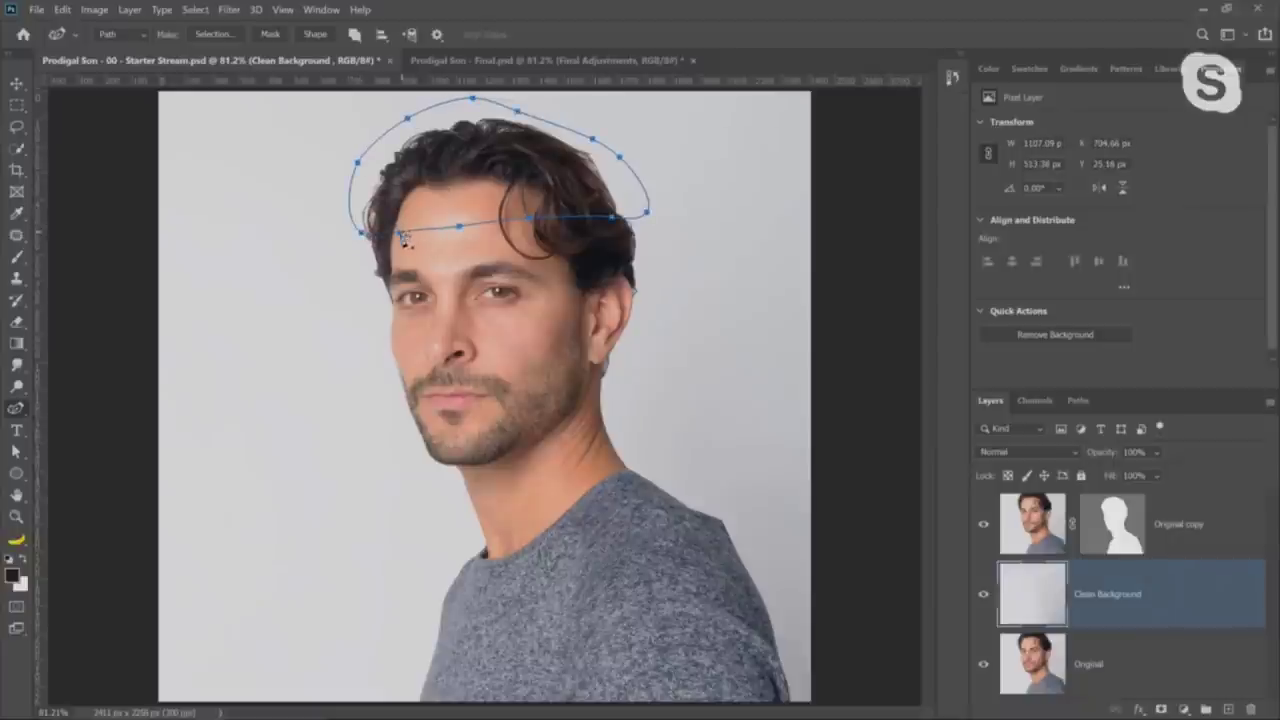
# Adjust the path's forehead curve with the Curvature Pen, adding and removing points
pyautogui.rightClick(18, 409)
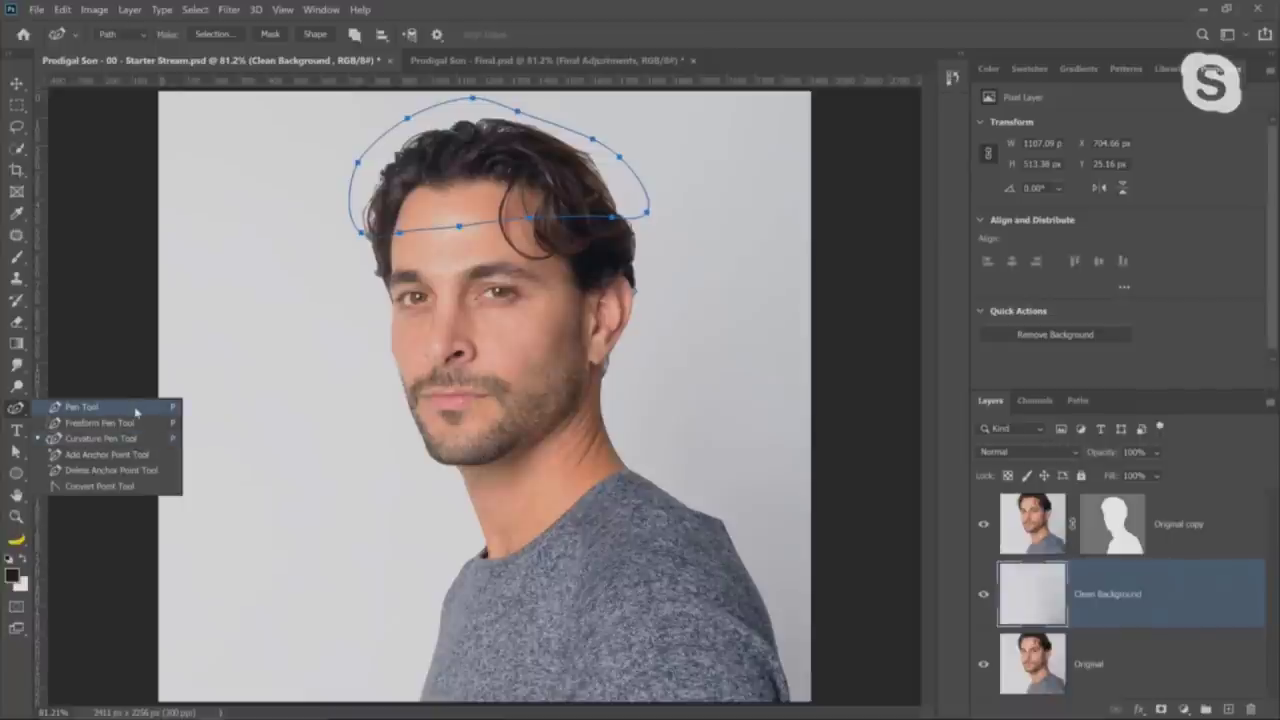
pyautogui.click(105, 438)
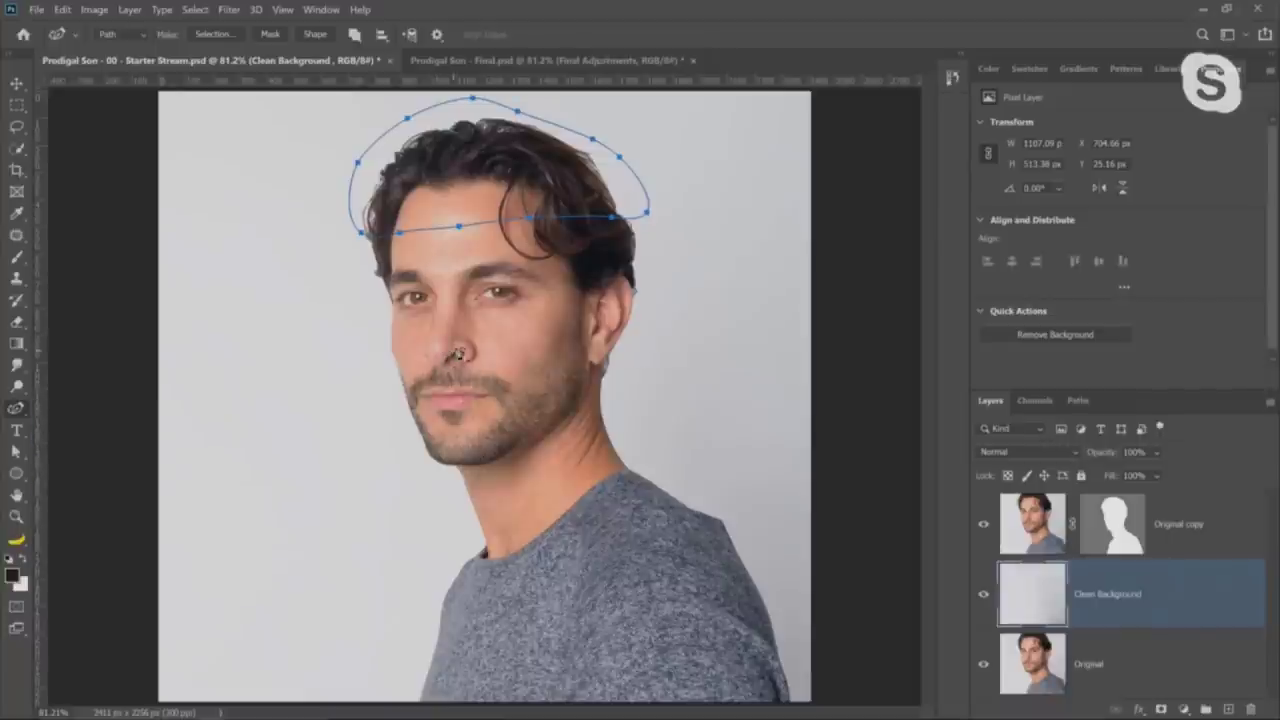
pyautogui.moveTo(459, 227)
pyautogui.mouseDown()
pyautogui.moveTo(401, 226)
pyautogui.moveTo(464, 197)
pyautogui.moveTo(455, 214)
pyautogui.mouseUp()
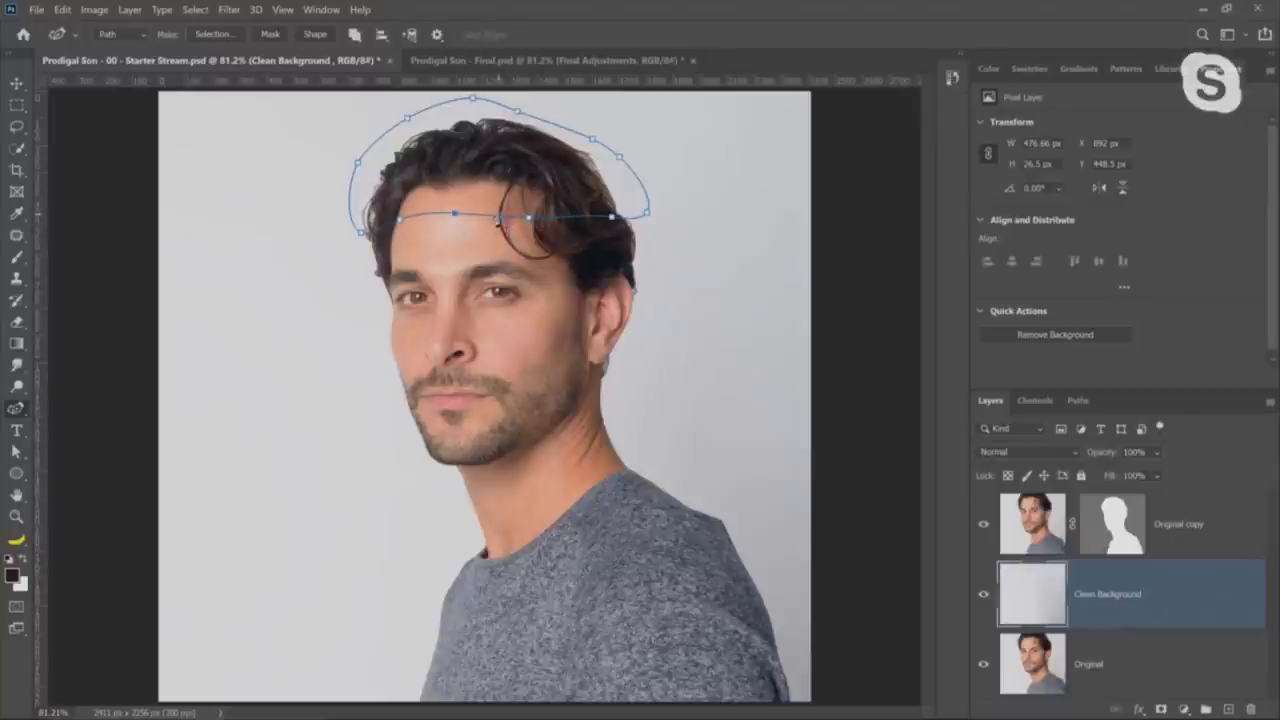
pyautogui.click(486, 216)
pyautogui.moveTo(493, 222)
pyautogui.mouseDown()
pyautogui.moveTo(480, 198)
pyautogui.moveTo(486, 250)
pyautogui.moveTo(491, 214)
pyautogui.mouseUp()
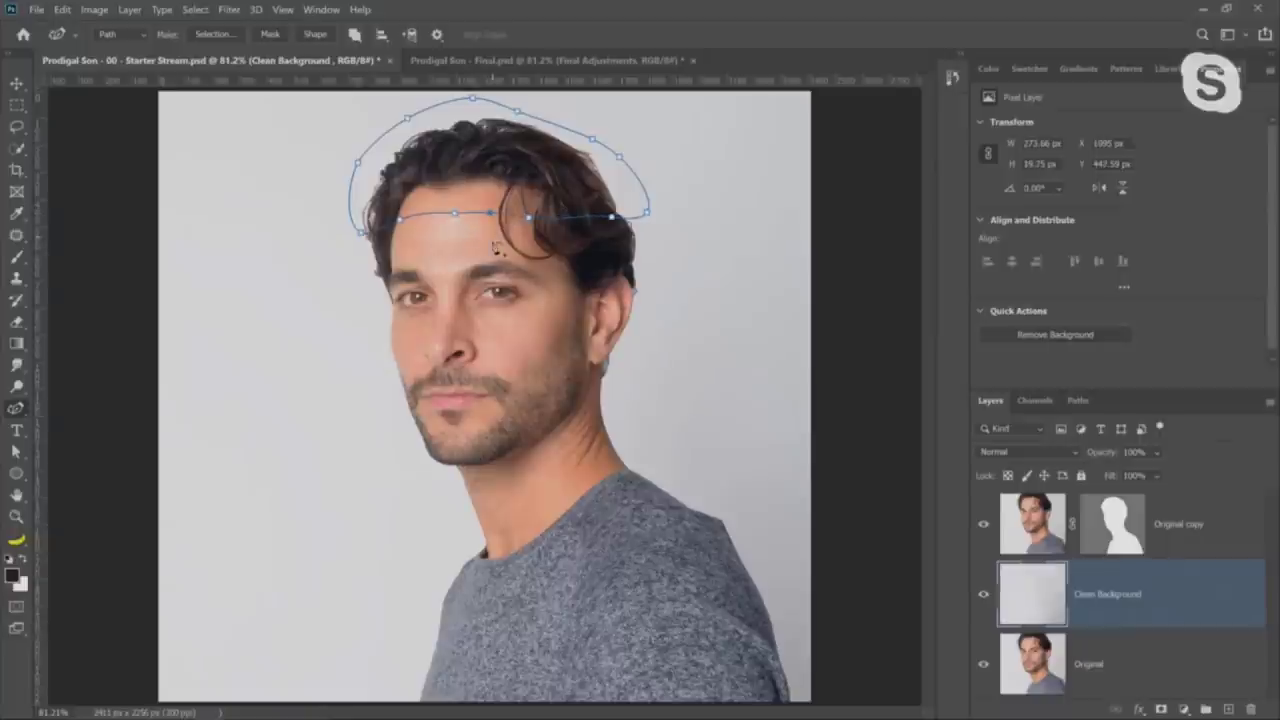
pyautogui.hotkey('ctrl', 'z')
pyautogui.hotkey('ctrl', 'z')
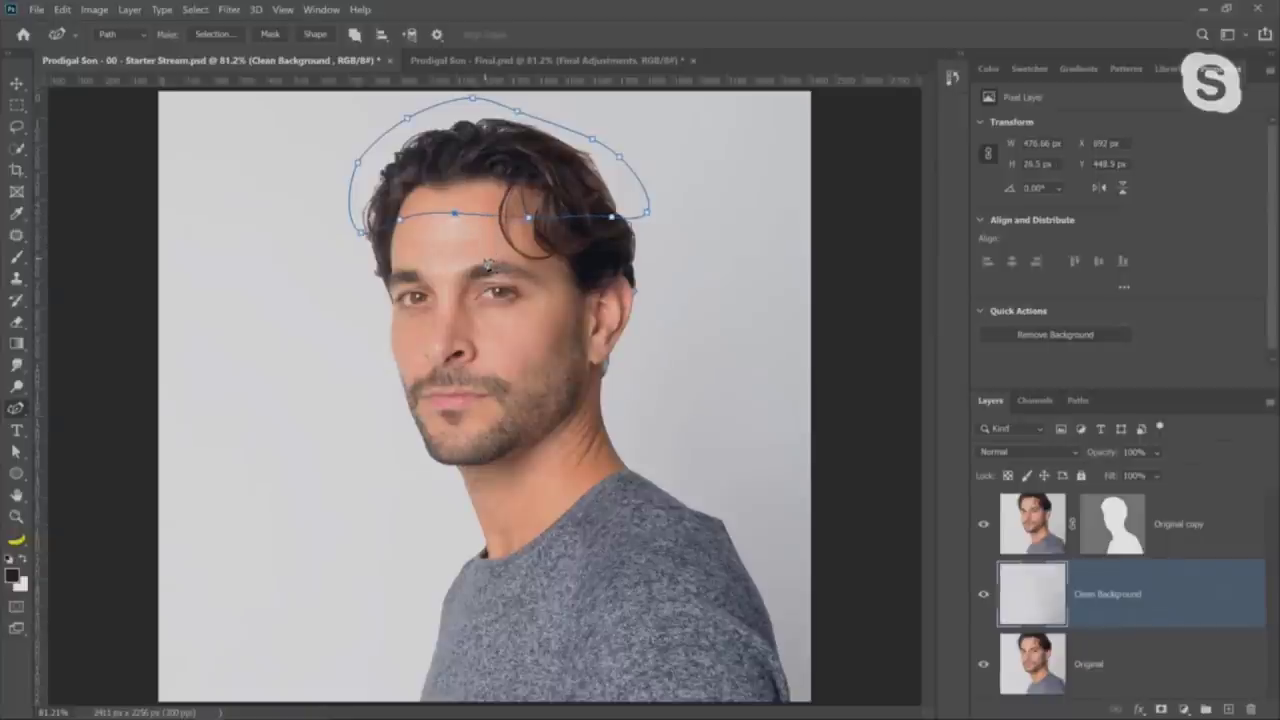
pyautogui.click(454, 213)
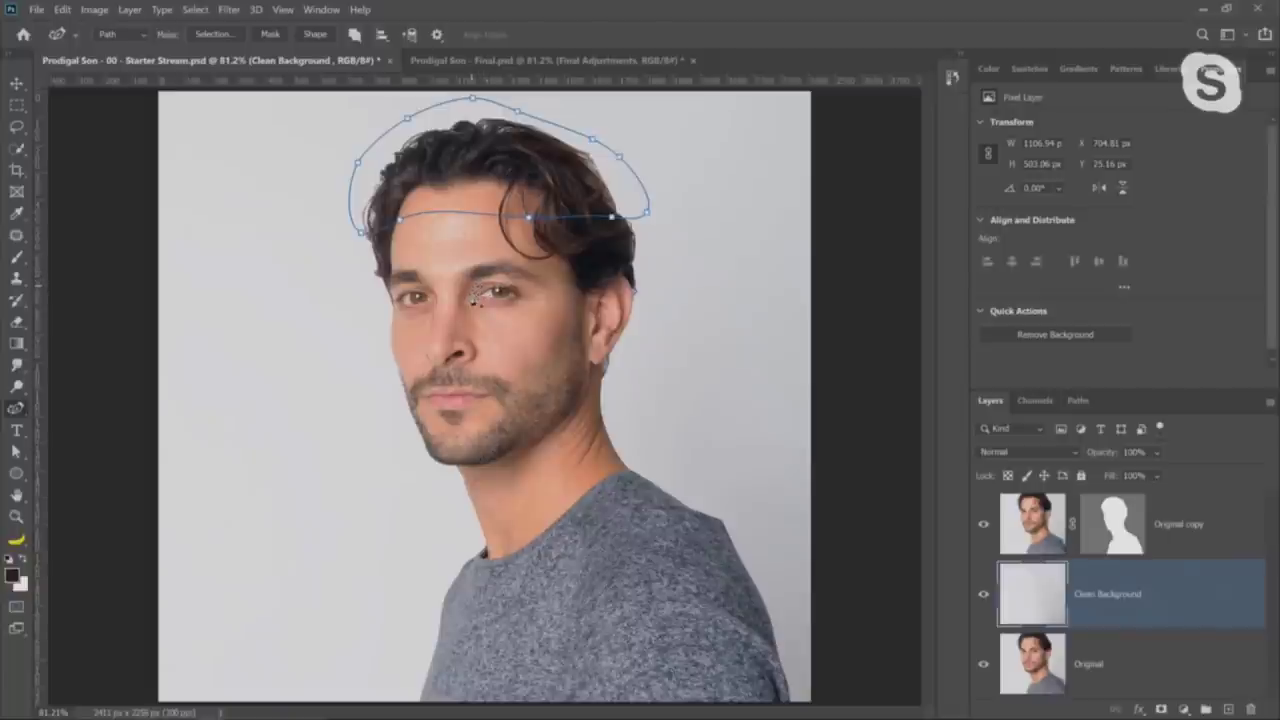
# Select the hair path and try reshaping its forehead segment and ends, undoing the end moves
pyautogui.click(16, 452)
pyautogui.click(401, 228)
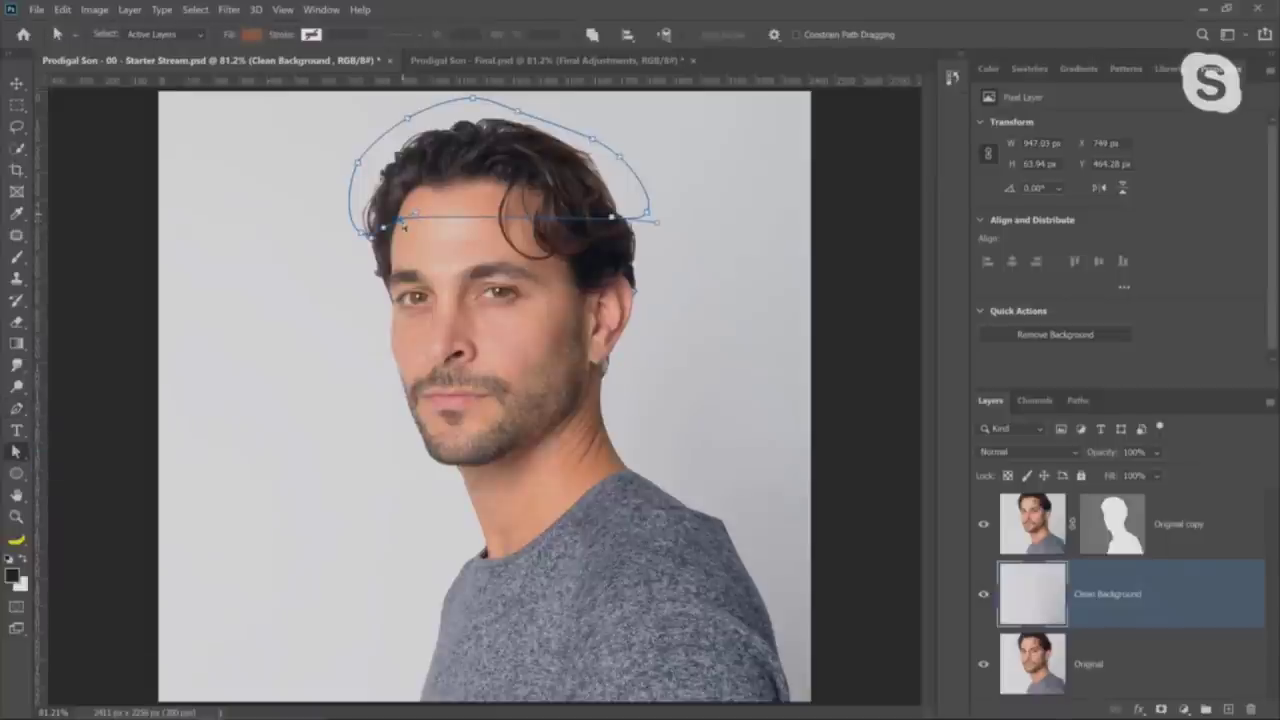
pyautogui.moveTo(401, 226); pyautogui.dragTo(458, 220)
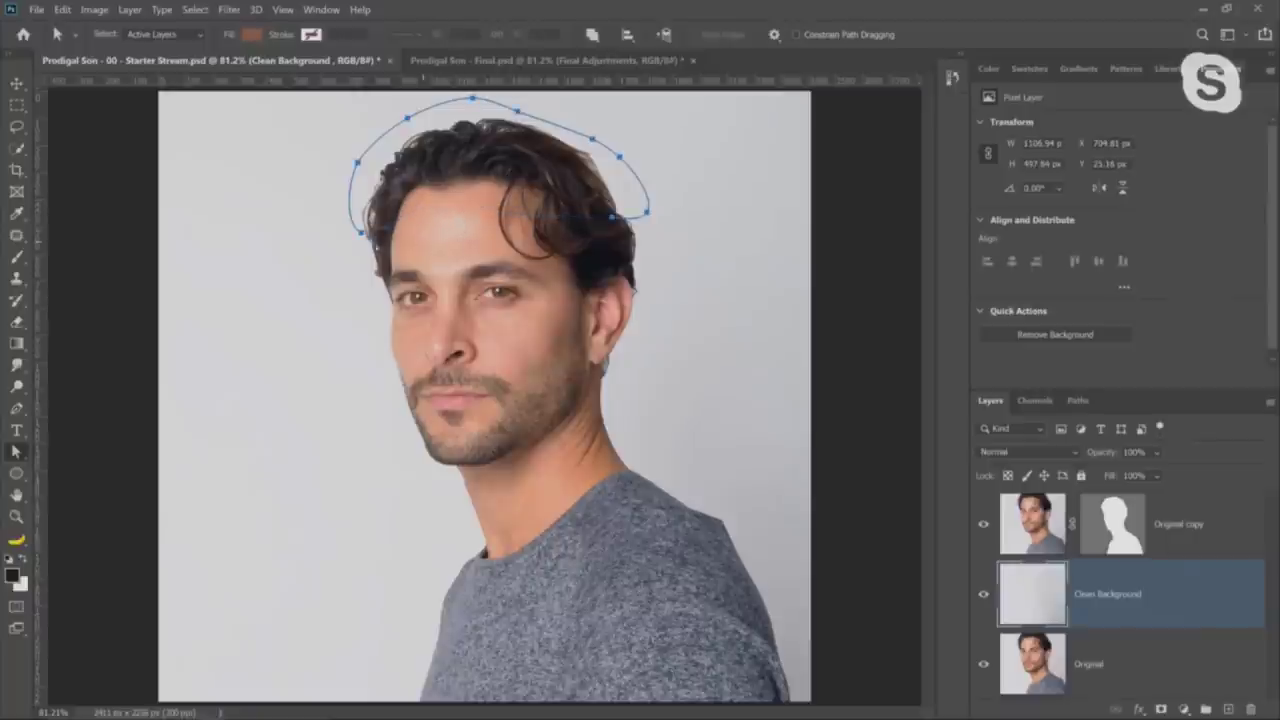
pyautogui.moveTo(364, 238); pyautogui.dragTo(315, 224)
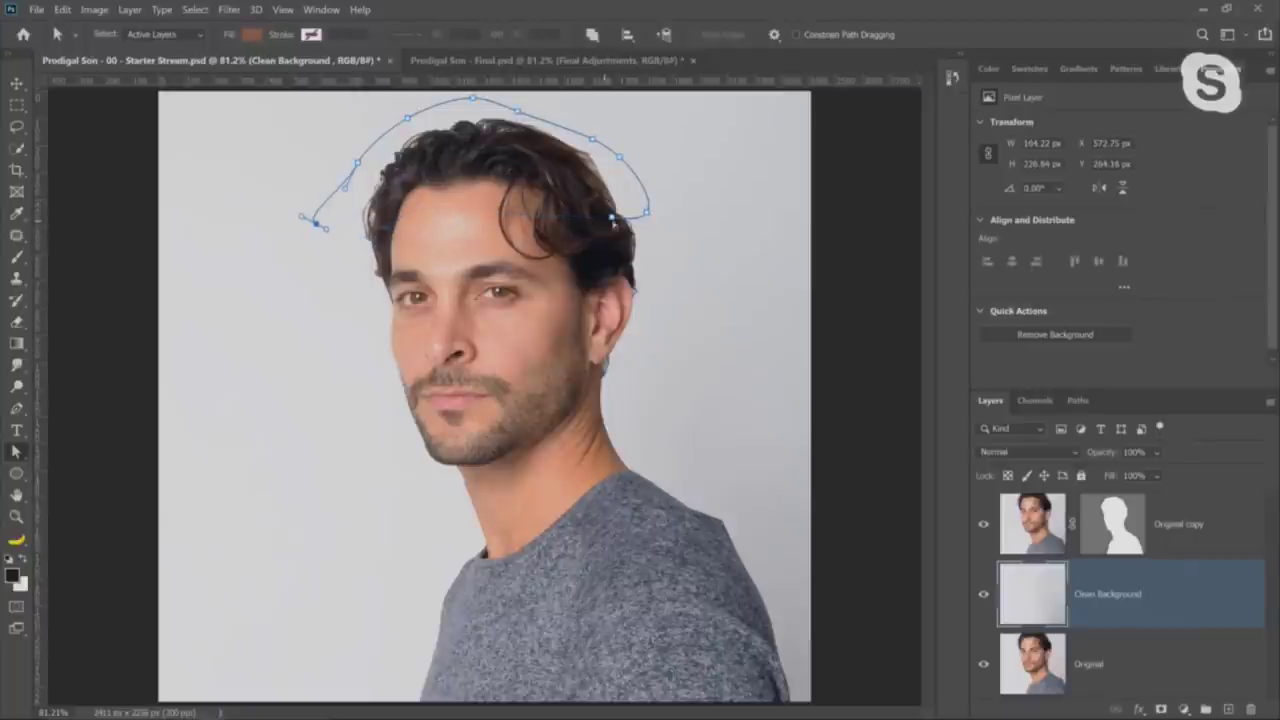
pyautogui.moveTo(613, 222); pyautogui.dragTo(670, 248)
pyautogui.hotkey('ctrl', 'z')
pyautogui.hotkey('ctrl', 'z')
pyautogui.hotkey('ctrl', 'z')
pyautogui.hotkey('ctrl', 'z')
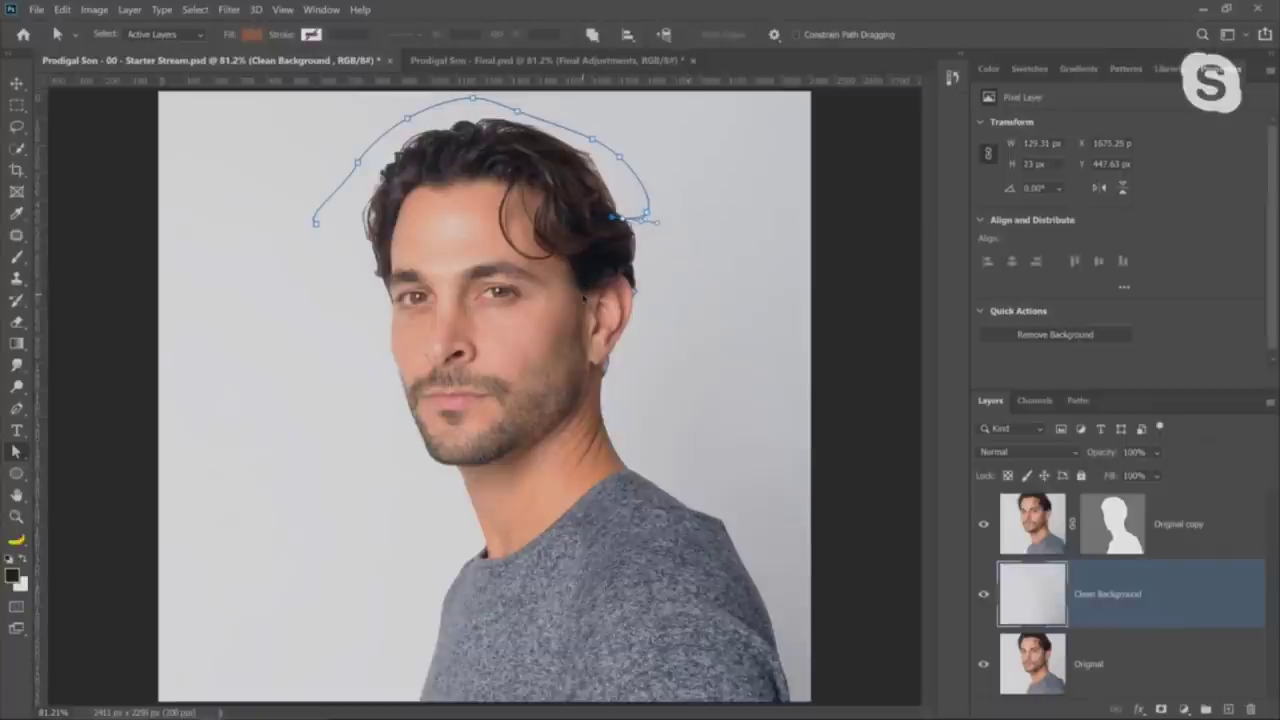
pyautogui.hotkey('ctrl', 'z')
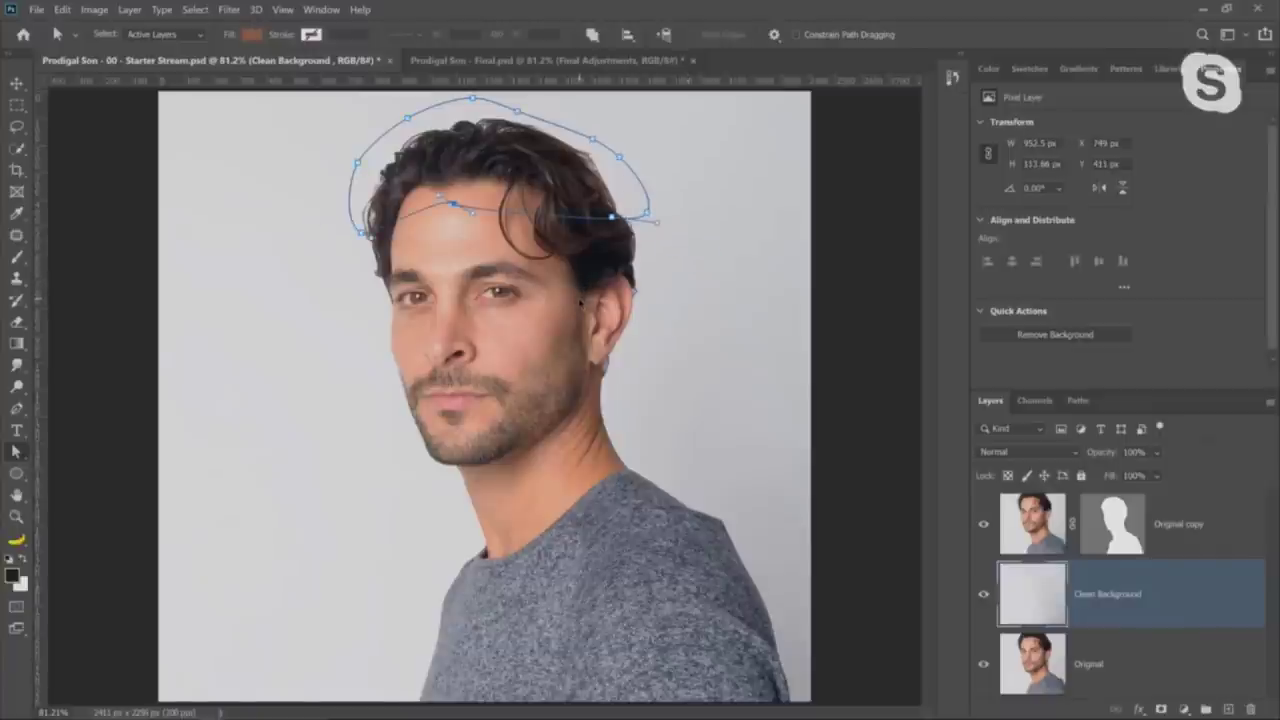
# Duplicate the Original portrait as Original copy 2 and move it to the stack's top
pyautogui.rightClick(16, 452)
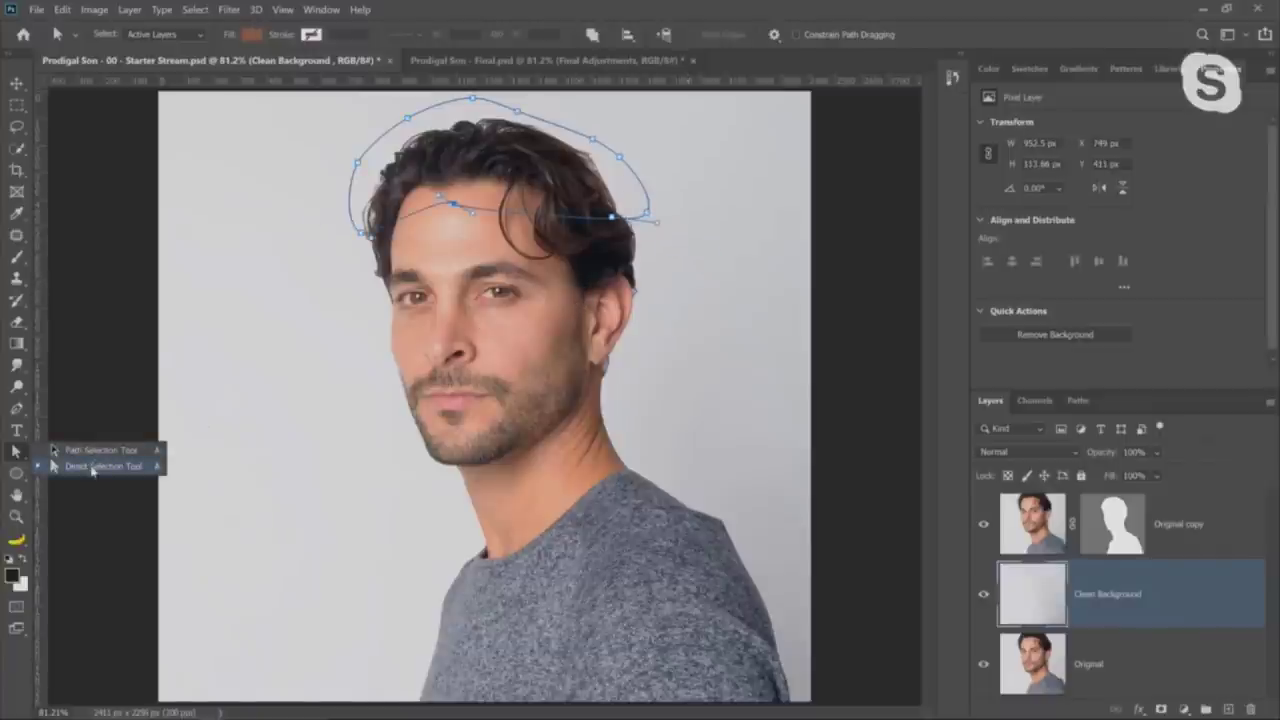
pyautogui.click(18, 410)
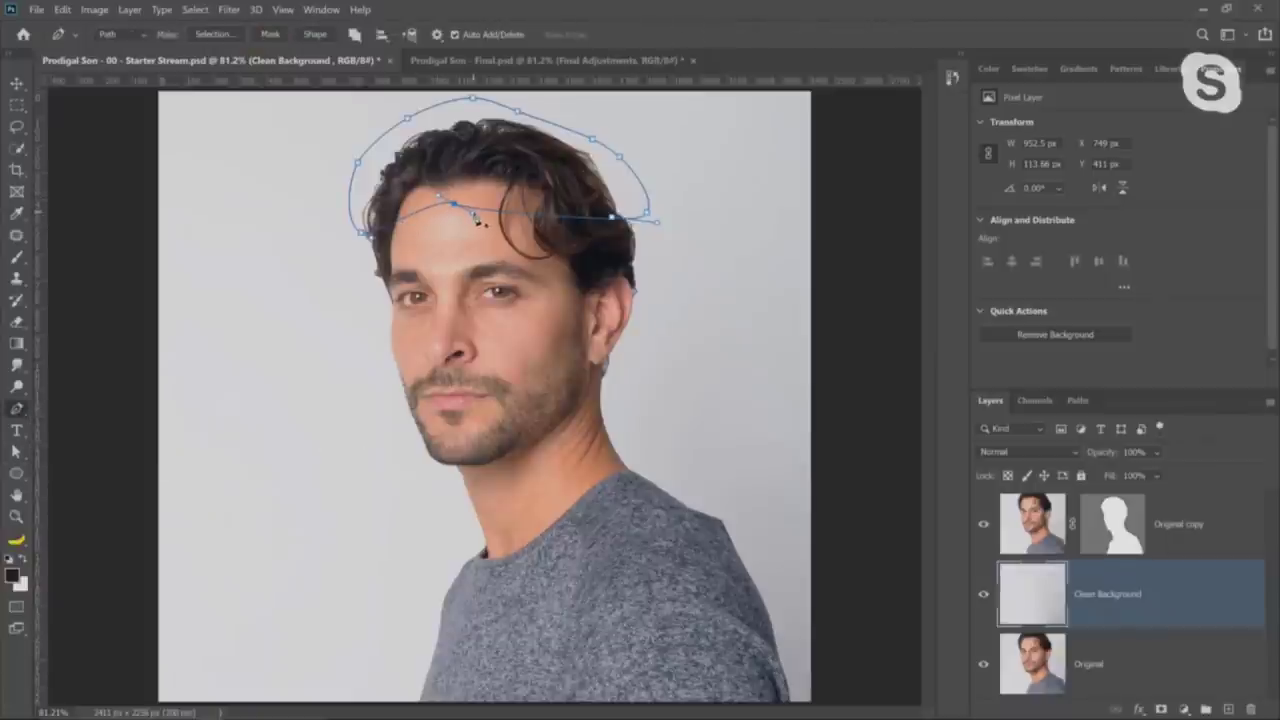
pyautogui.click(17, 106)
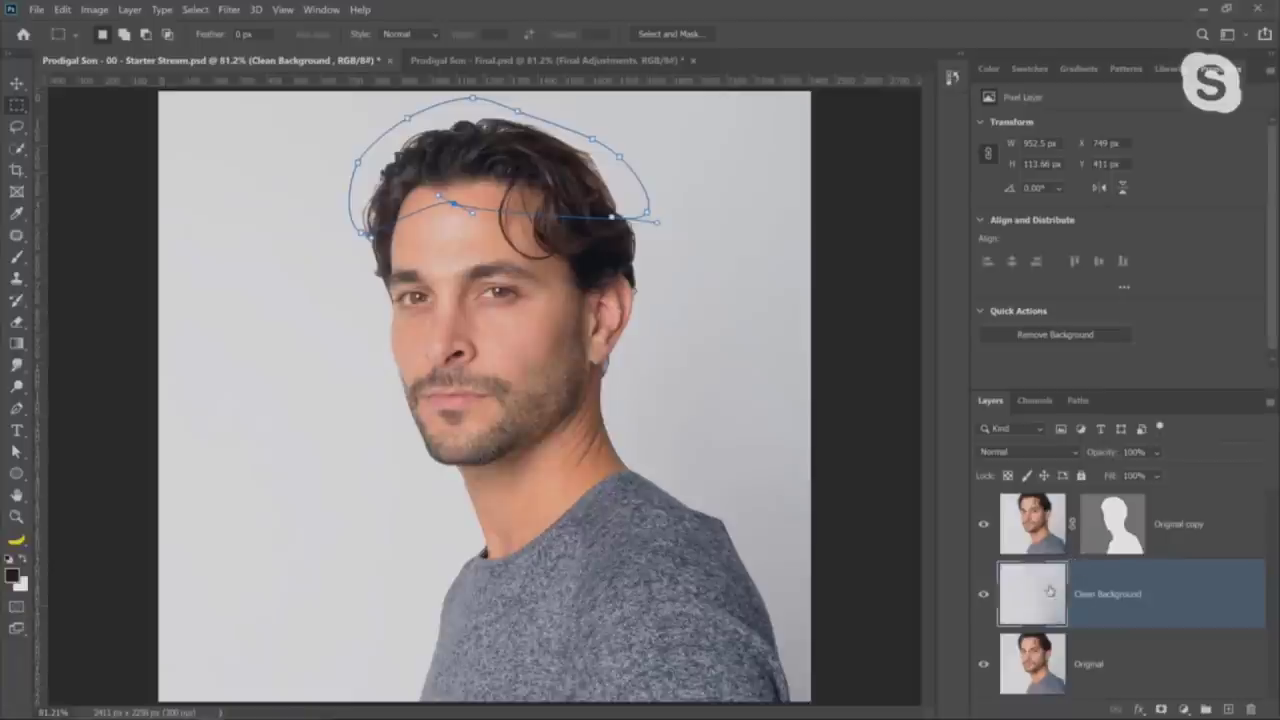
pyautogui.moveTo(1050, 670); pyautogui.dragTo(1058, 530)
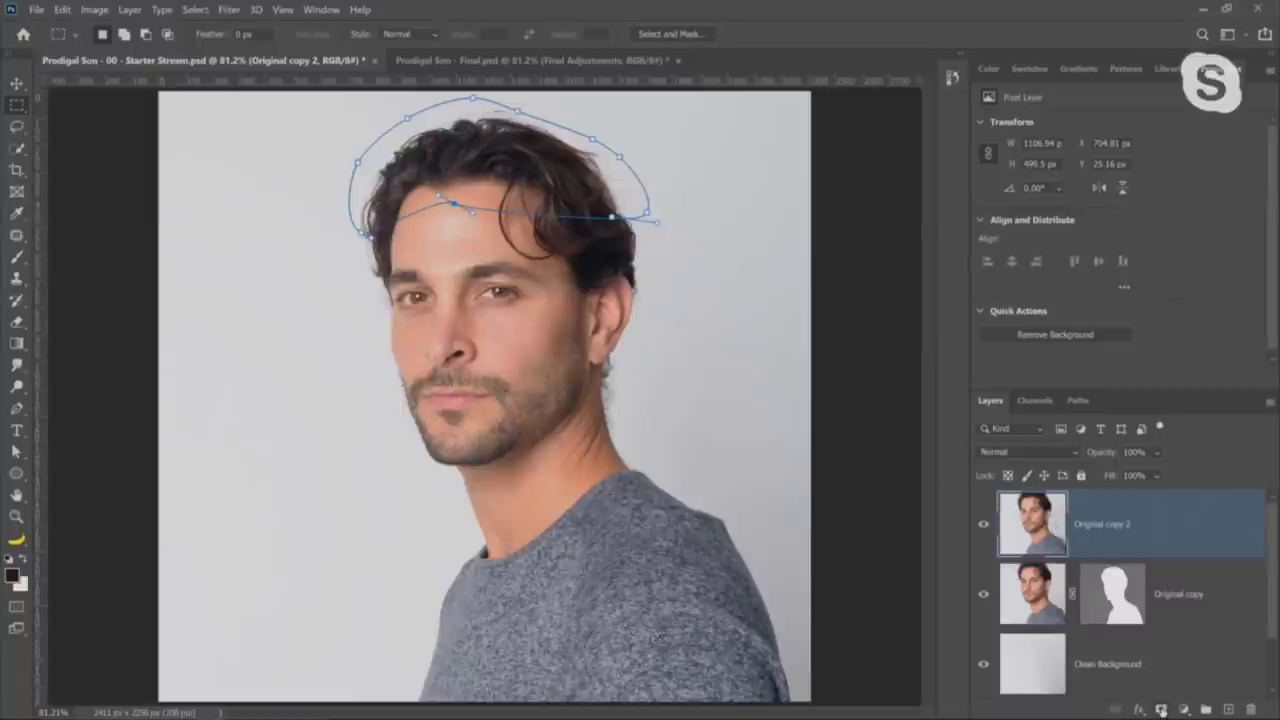
pyautogui.keyDown('ctrl'); pyautogui.click(1161, 709); pyautogui.keyUp('ctrl')
# Toggle Original copy off and on to check the hair mask on Original copy 2
pyautogui.click(983, 595)
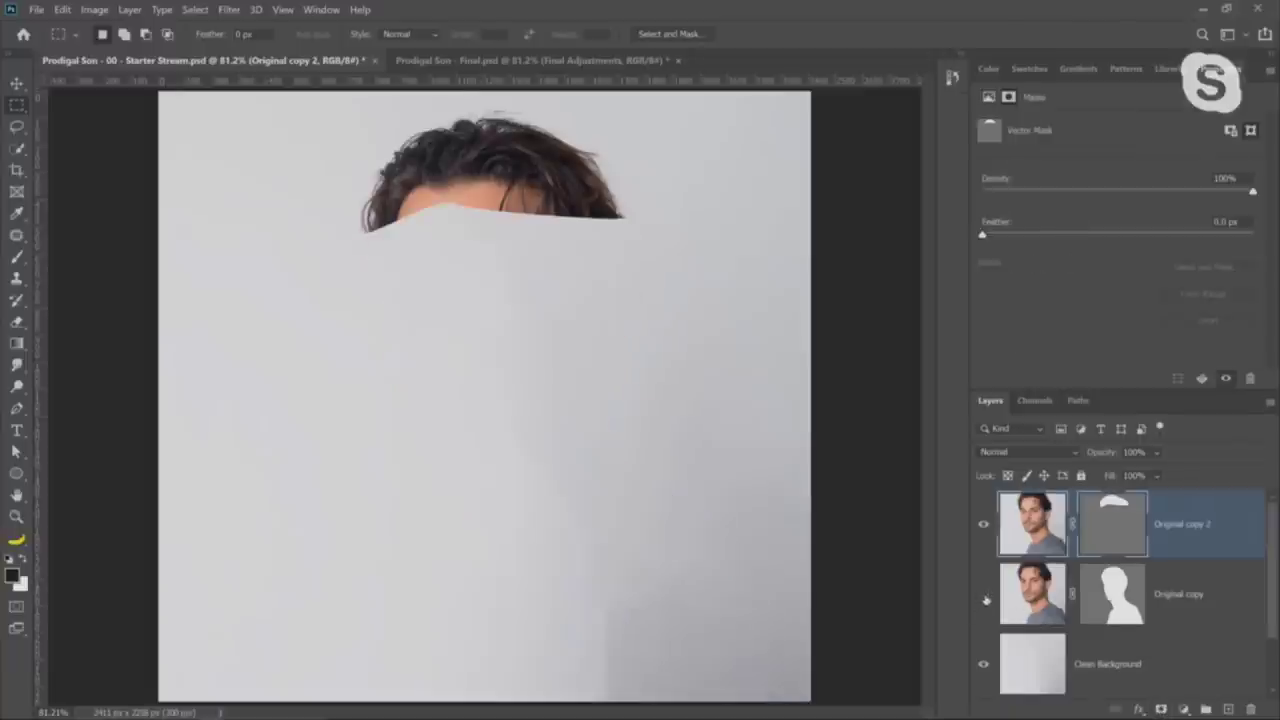
pyautogui.click(983, 596)
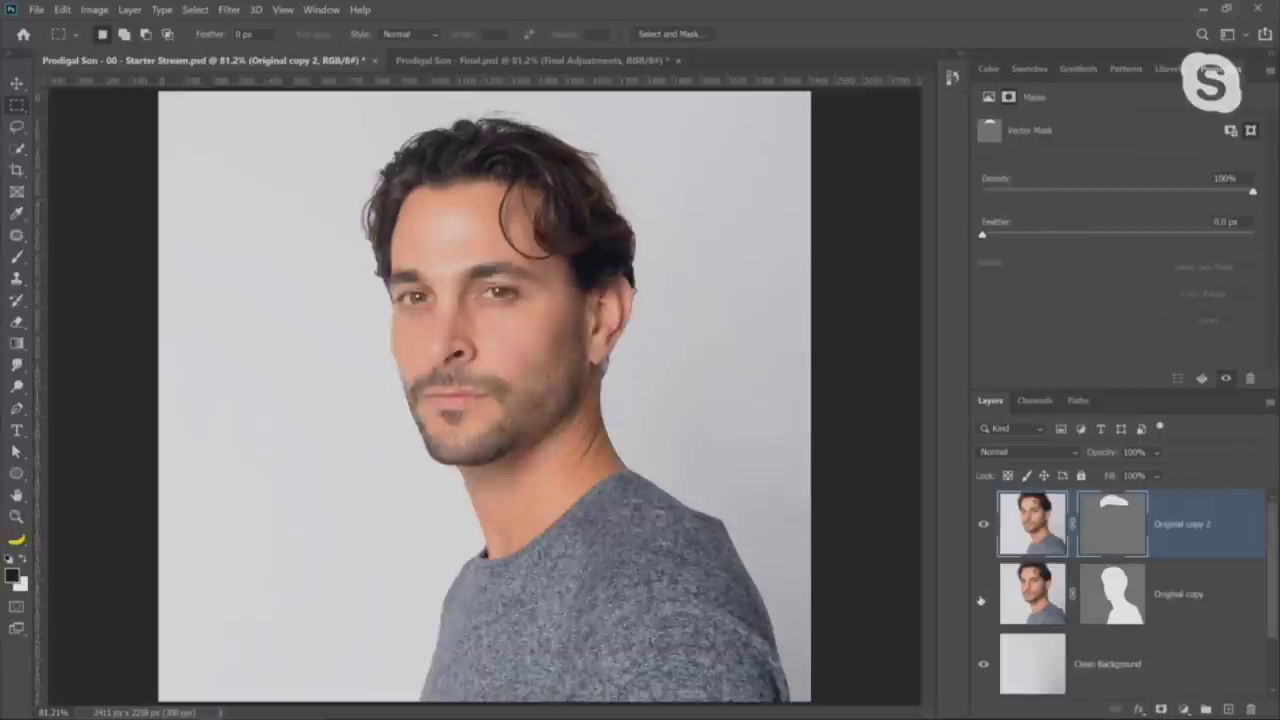
pyautogui.click(983, 596)
pyautogui.click(983, 596)
# Draw the eye band's upper edge across the forehead and around the ear
pyautogui.click(16, 408)
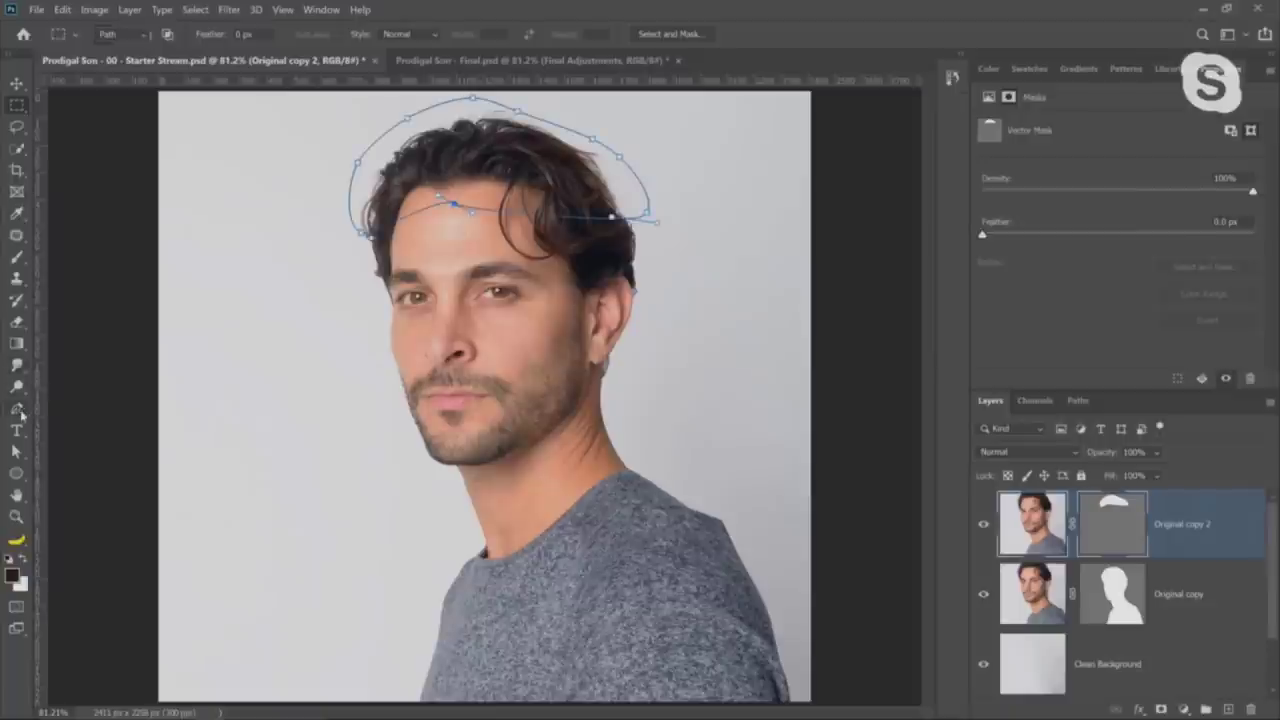
pyautogui.click(365, 276)
pyautogui.click(398, 250)
pyautogui.click(472, 254)
pyautogui.click(530, 252)
pyautogui.click(590, 264)
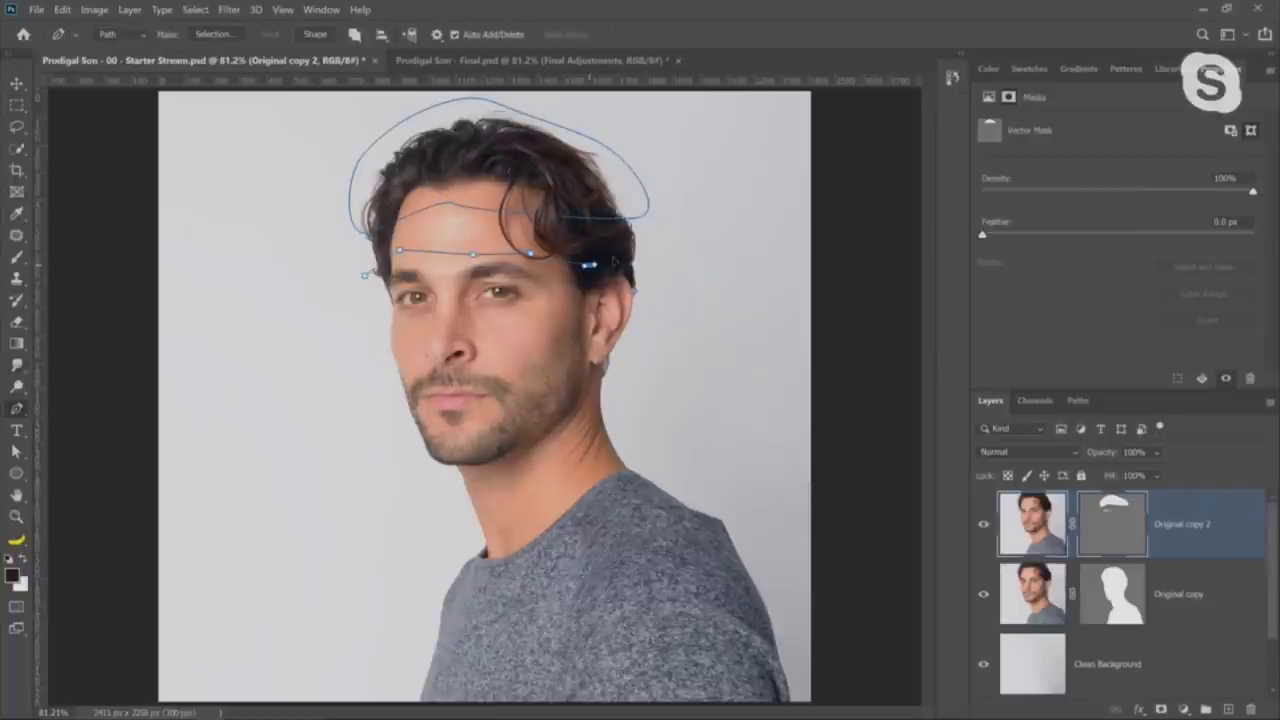
pyautogui.click(631, 250)
pyautogui.click(651, 267)
pyautogui.click(643, 318)
pyautogui.click(628, 336)
pyautogui.click(576, 336)
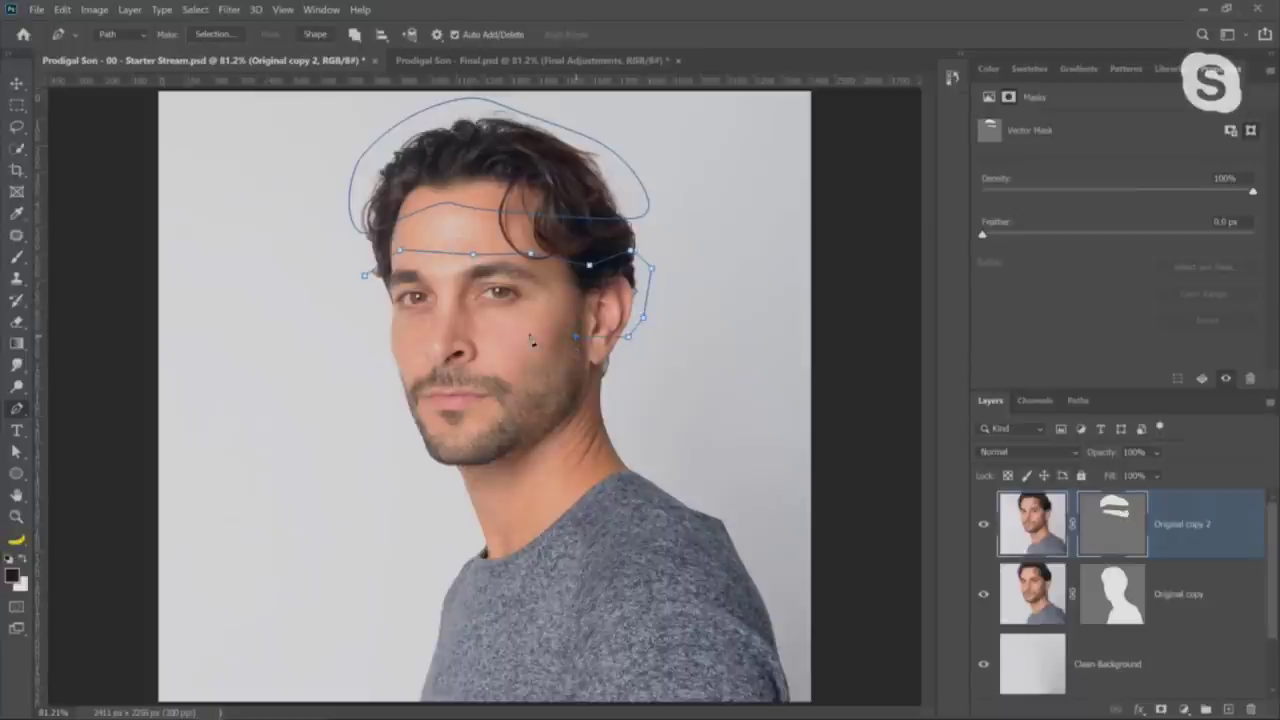
# Finish the eye band under the eyes, close it, and check it against Original copy
pyautogui.click(526, 332)
pyautogui.click(492, 329)
pyautogui.click(470, 324)
pyautogui.click(441, 316)
pyautogui.click(420, 332)
pyautogui.click(391, 332)
pyautogui.click(381, 320)
pyautogui.click(364, 275)
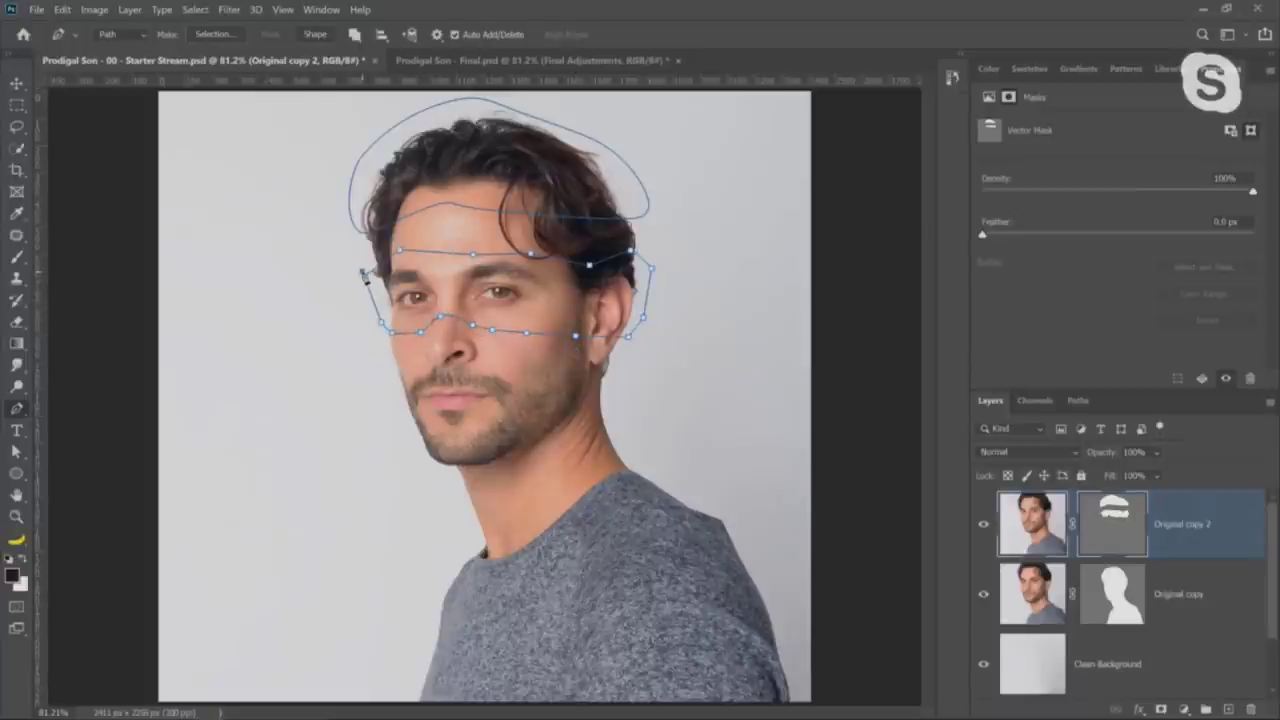
pyautogui.moveTo(366, 280); pyautogui.dragTo(370, 288)
pyautogui.click(982, 604)
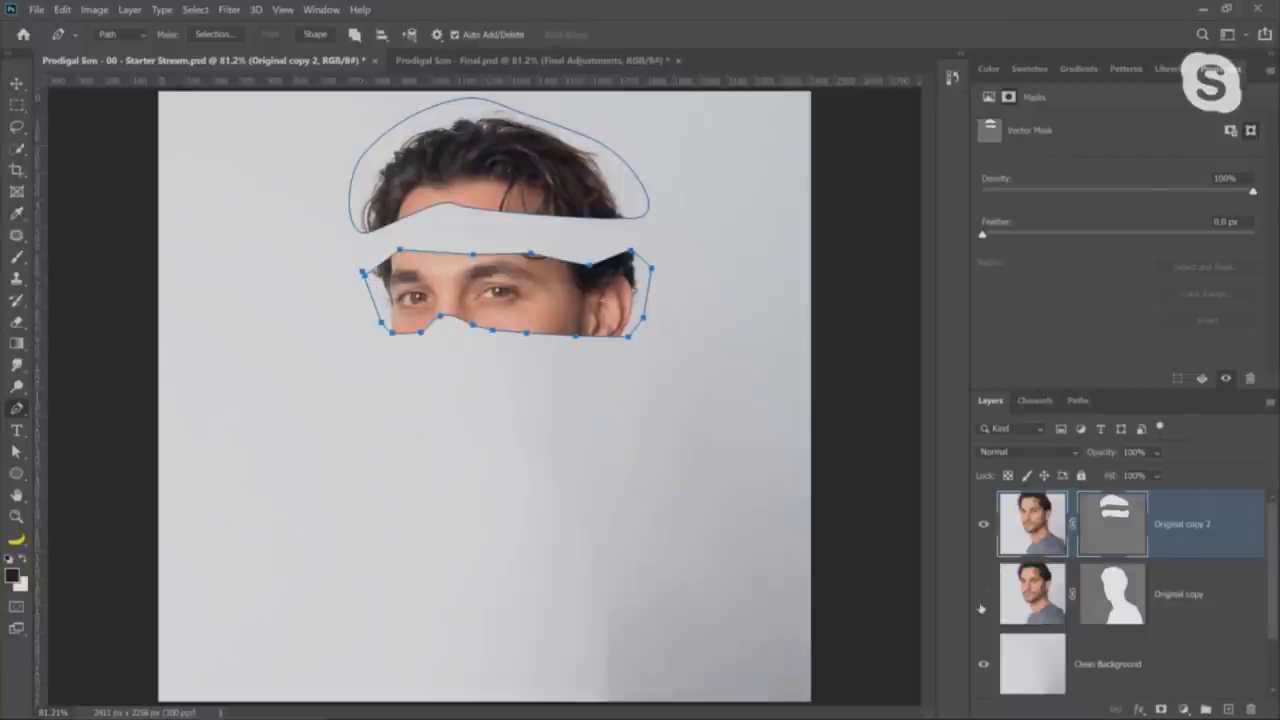
pyautogui.click(982, 598)
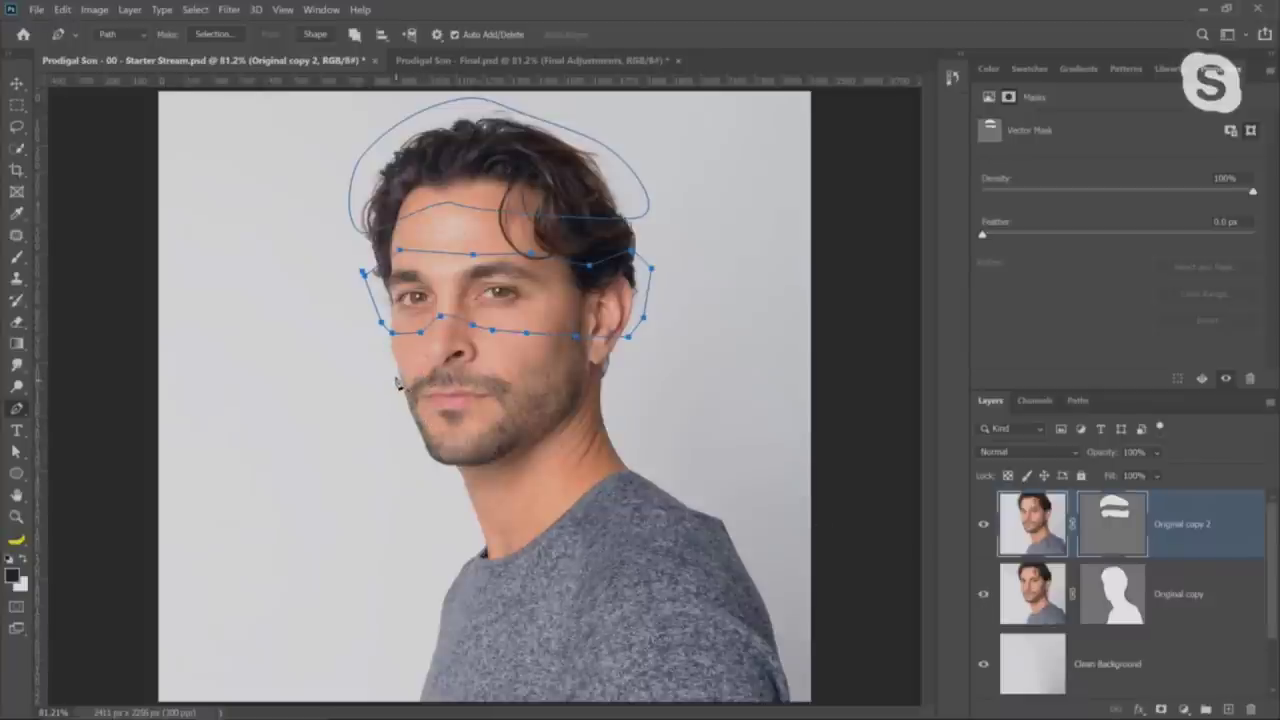
# Draw a closed chin band from the upper lip along the jaw, then check it
pyautogui.click(396, 373)
pyautogui.moveTo(447, 375)
pyautogui.mouseDown()
pyautogui.moveTo(626, 370)
pyautogui.moveTo(599, 409)
pyautogui.moveTo(455, 452)
pyautogui.mouseUp()
pyautogui.click(421, 441)
pyautogui.click(406, 421)
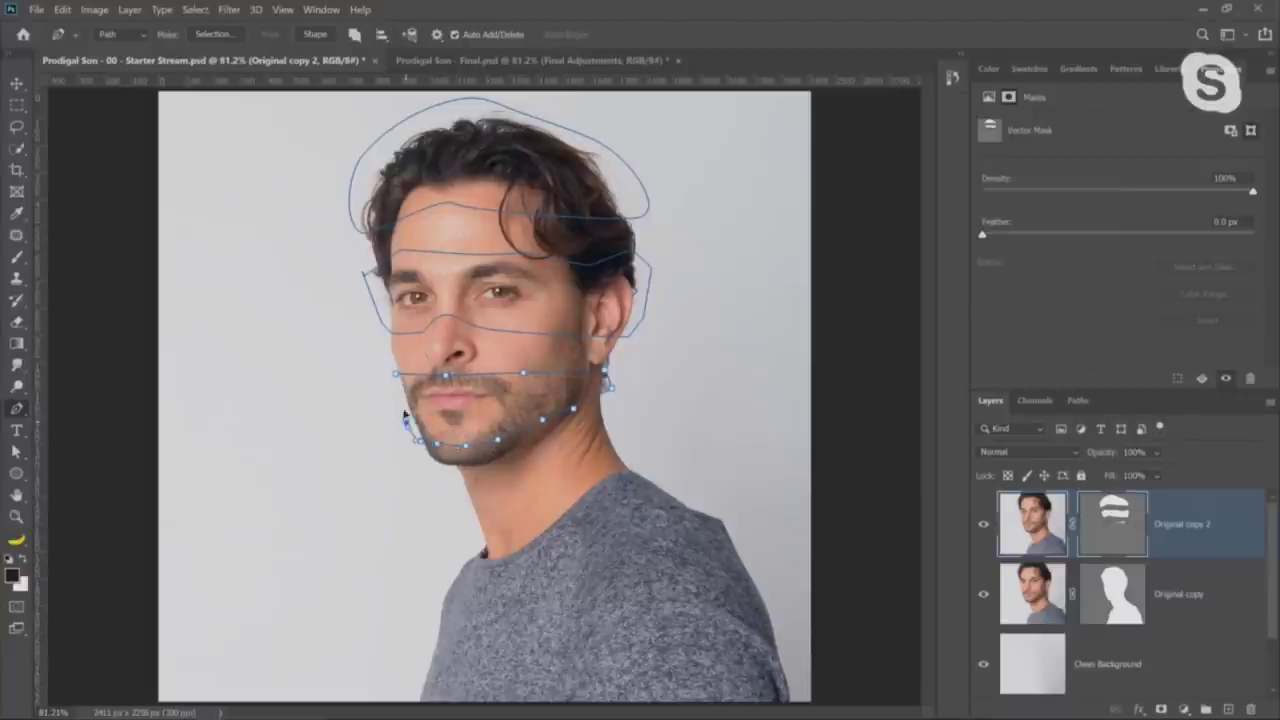
pyautogui.click(397, 386)
pyautogui.click(396, 374)
pyautogui.click(981, 596)
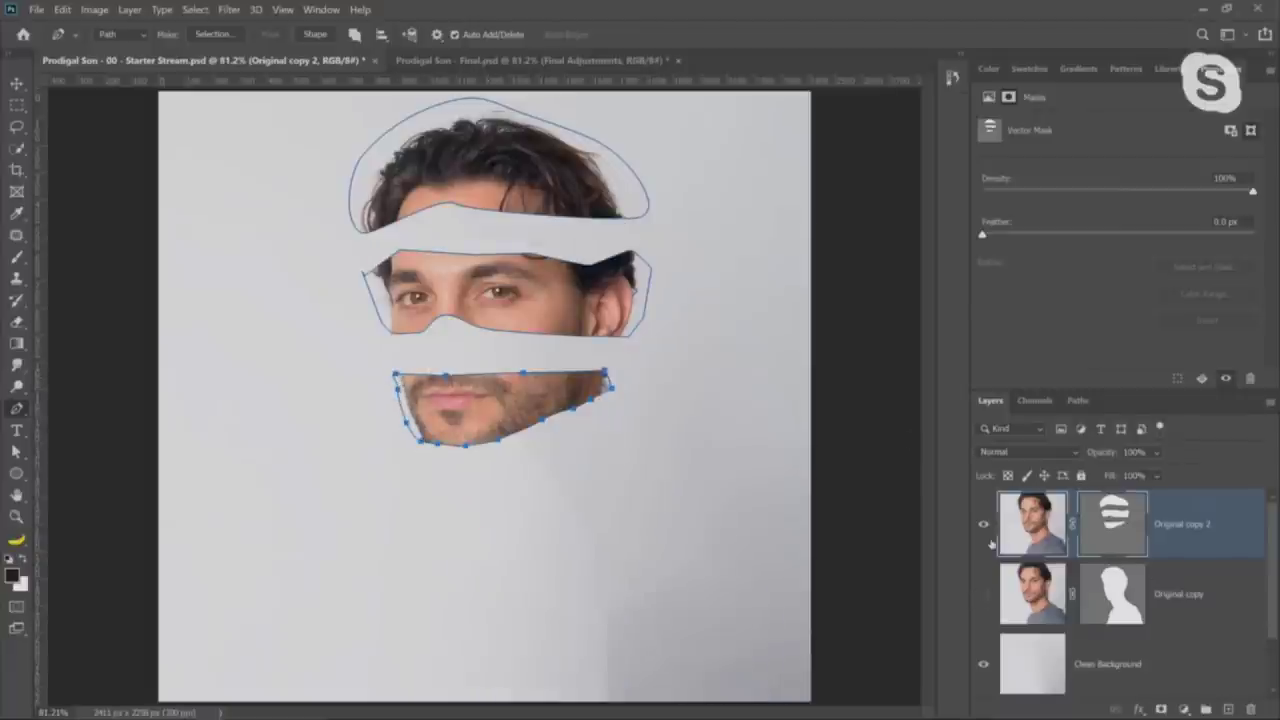
pyautogui.click(983, 596)
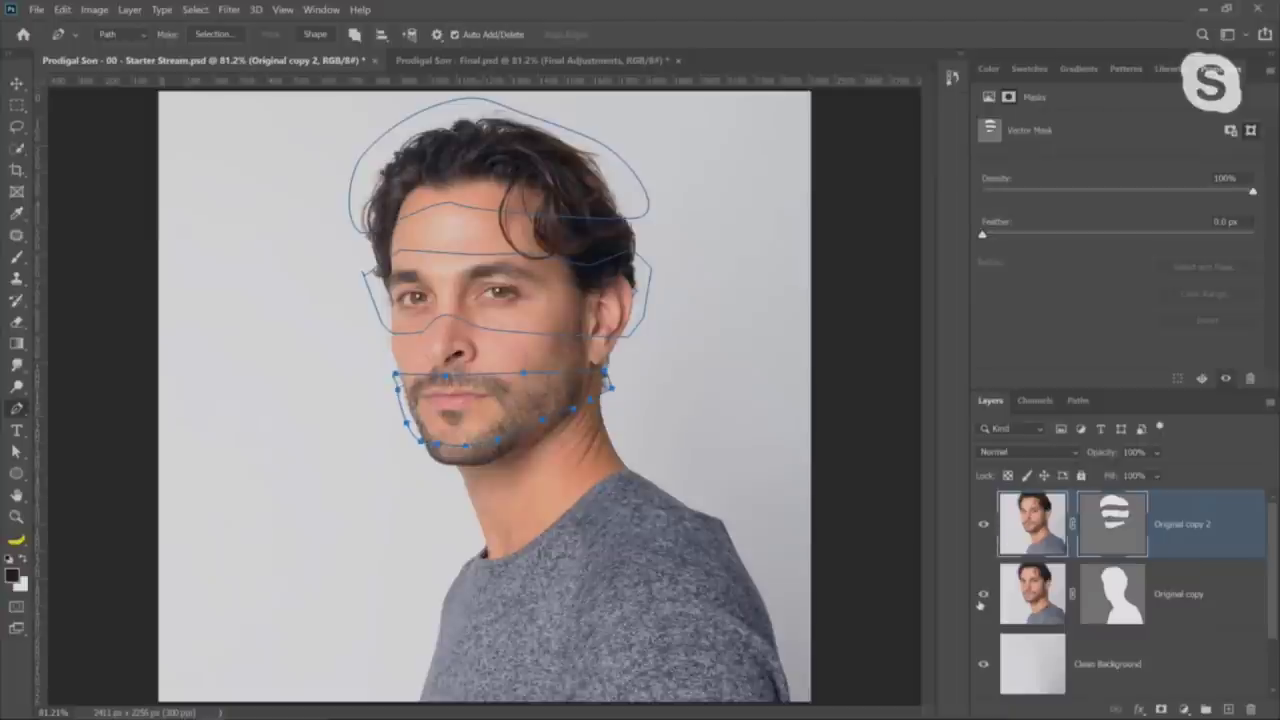
# Select Original copy and display its mask path anchors
pyautogui.click(1096, 607)
pyautogui.click(983, 596)
pyautogui.click(983, 598)
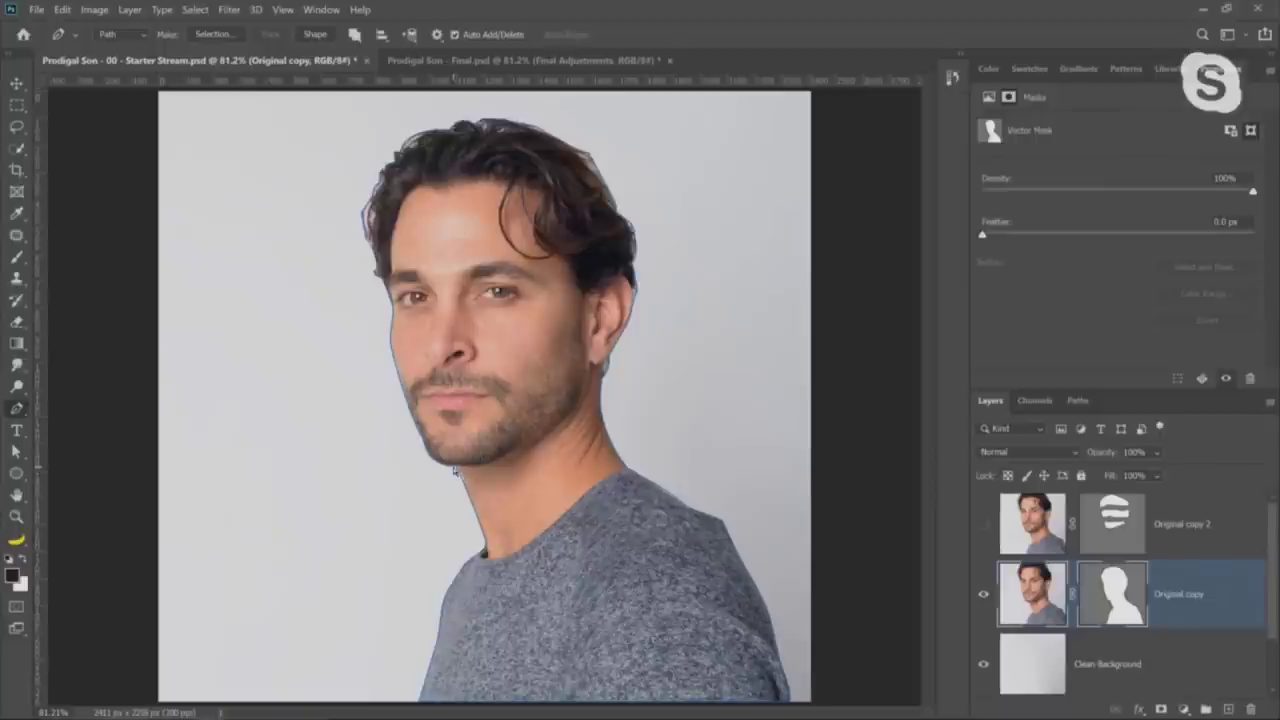
pyautogui.keyDown('ctrl'); pyautogui.click(462, 476); pyautogui.keyUp('ctrl')
# Marquee-select and delete the head anchors from Original copy's mask path
pyautogui.rightClick(16, 409)
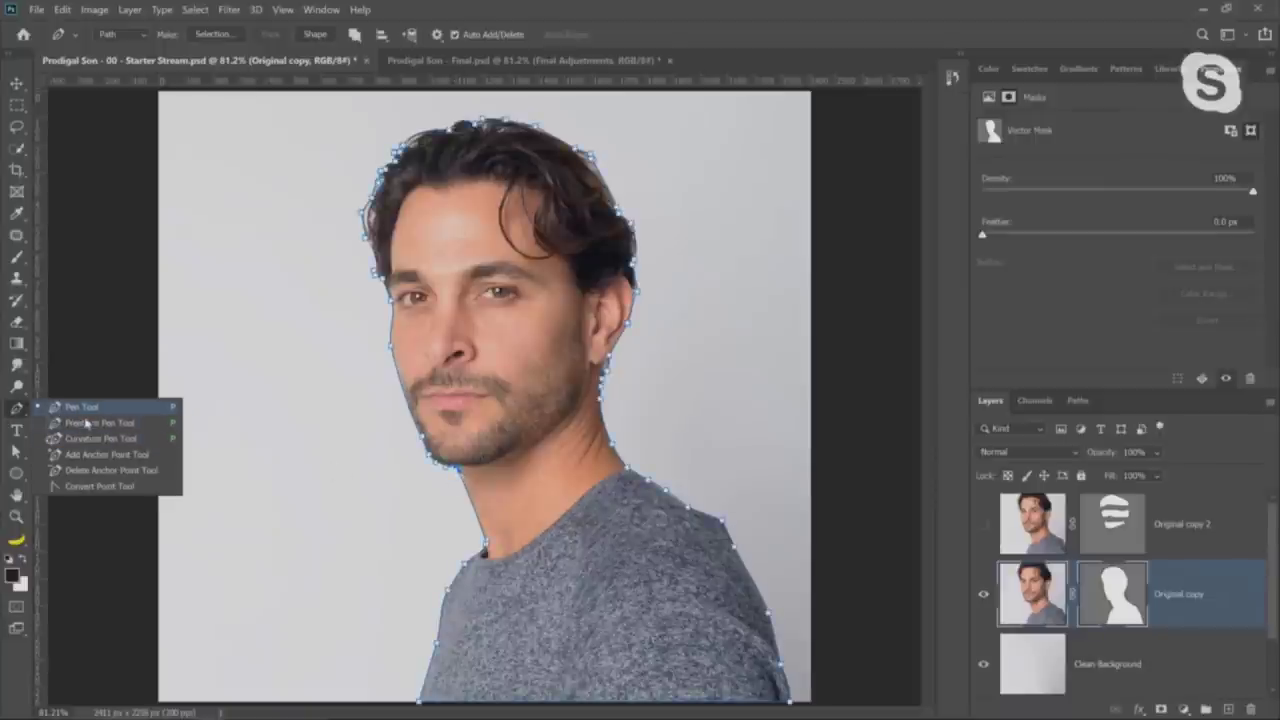
pyautogui.click(88, 409)
pyautogui.press('a')
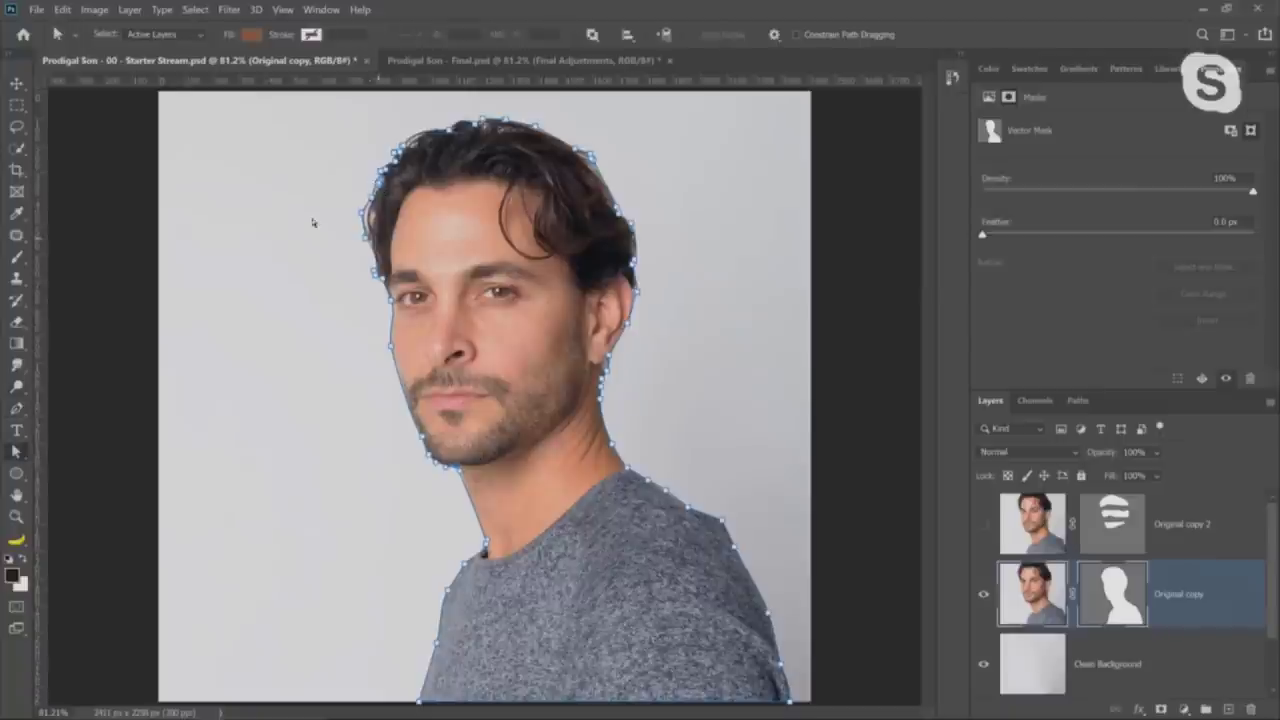
pyautogui.moveTo(328, 120); pyautogui.dragTo(645, 440)
pyautogui.press('Delete')
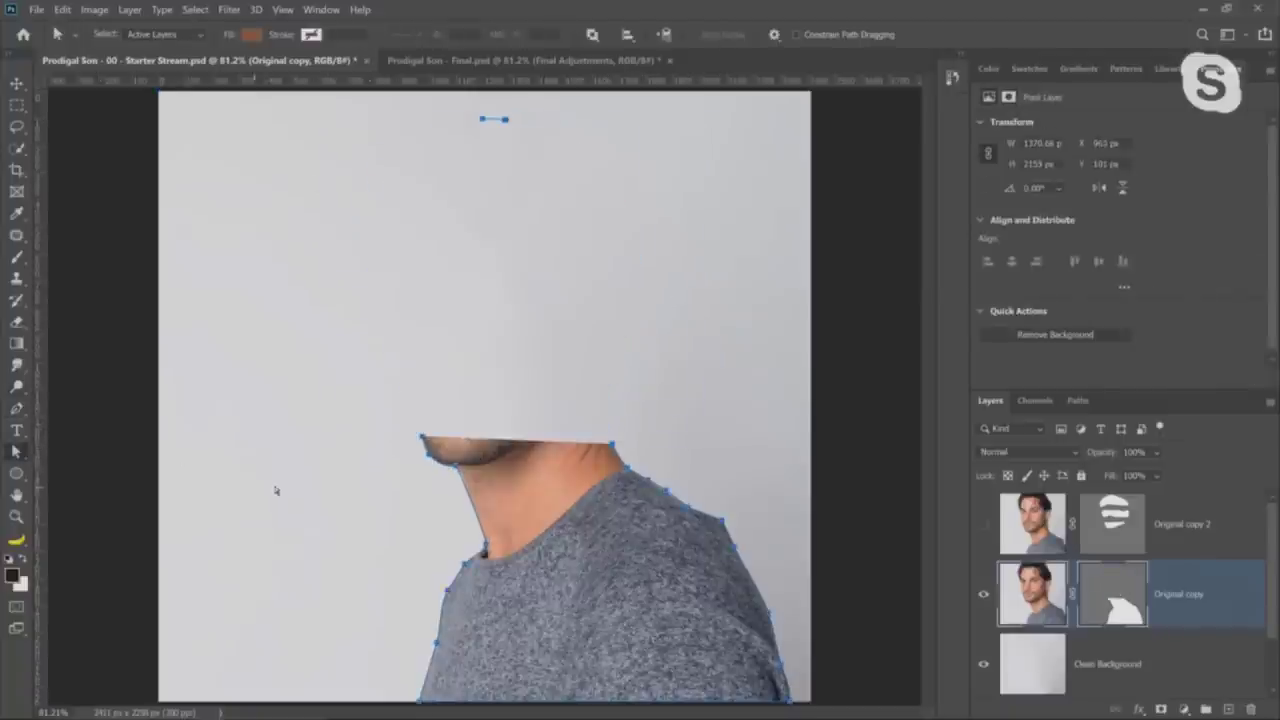
# Bend the mask's top edge into a curve just under the chin
pyautogui.click(16, 408)
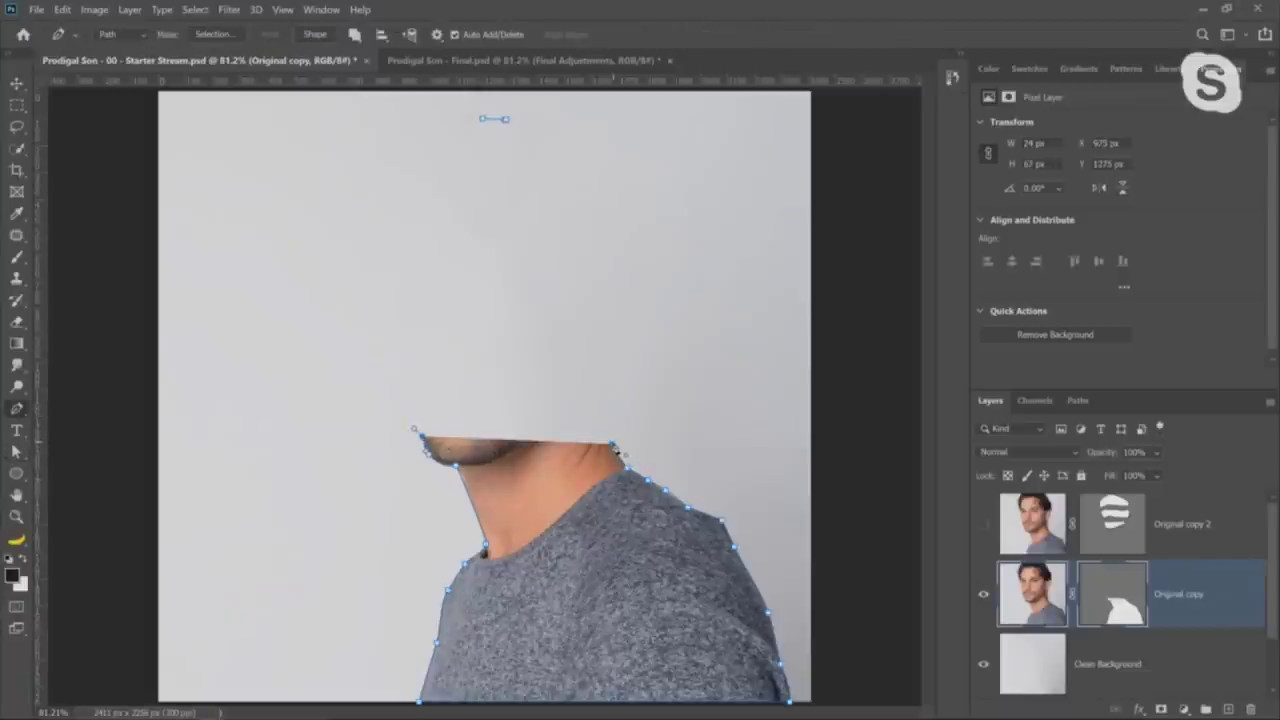
pyautogui.moveTo(612, 444); pyautogui.dragTo(619, 459)
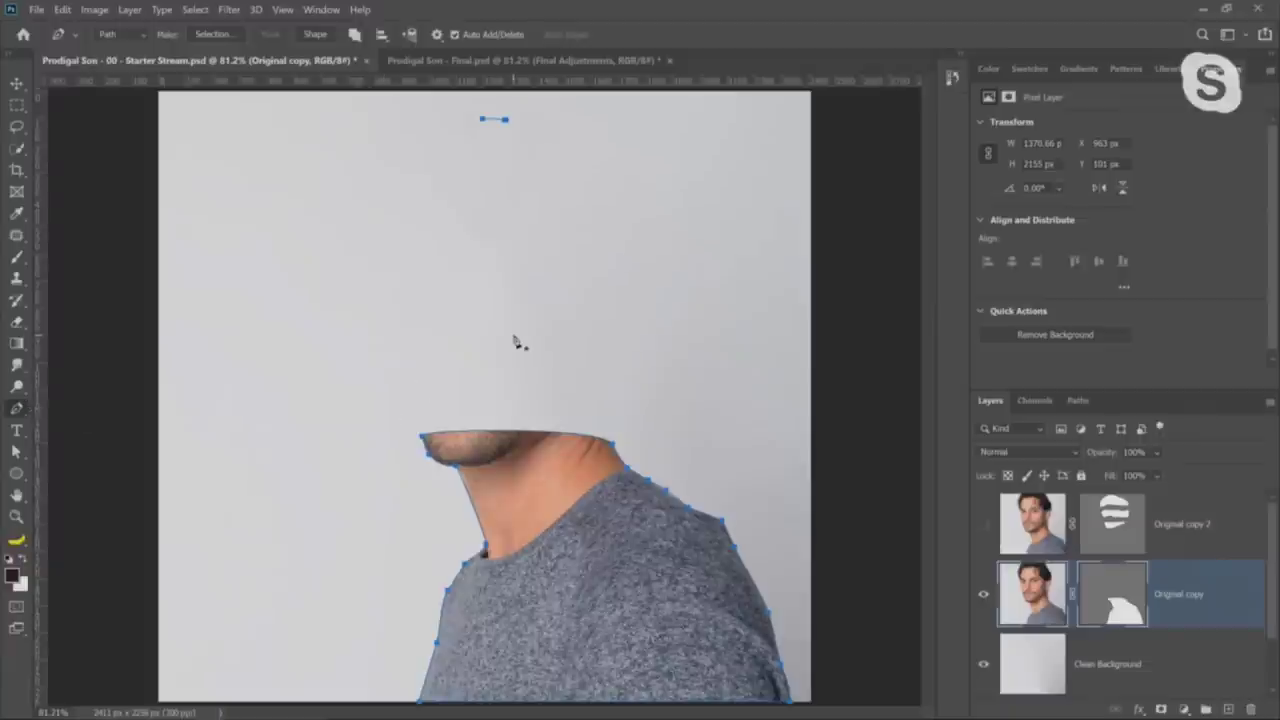
pyautogui.moveTo(609, 447); pyautogui.dragTo(612, 419)
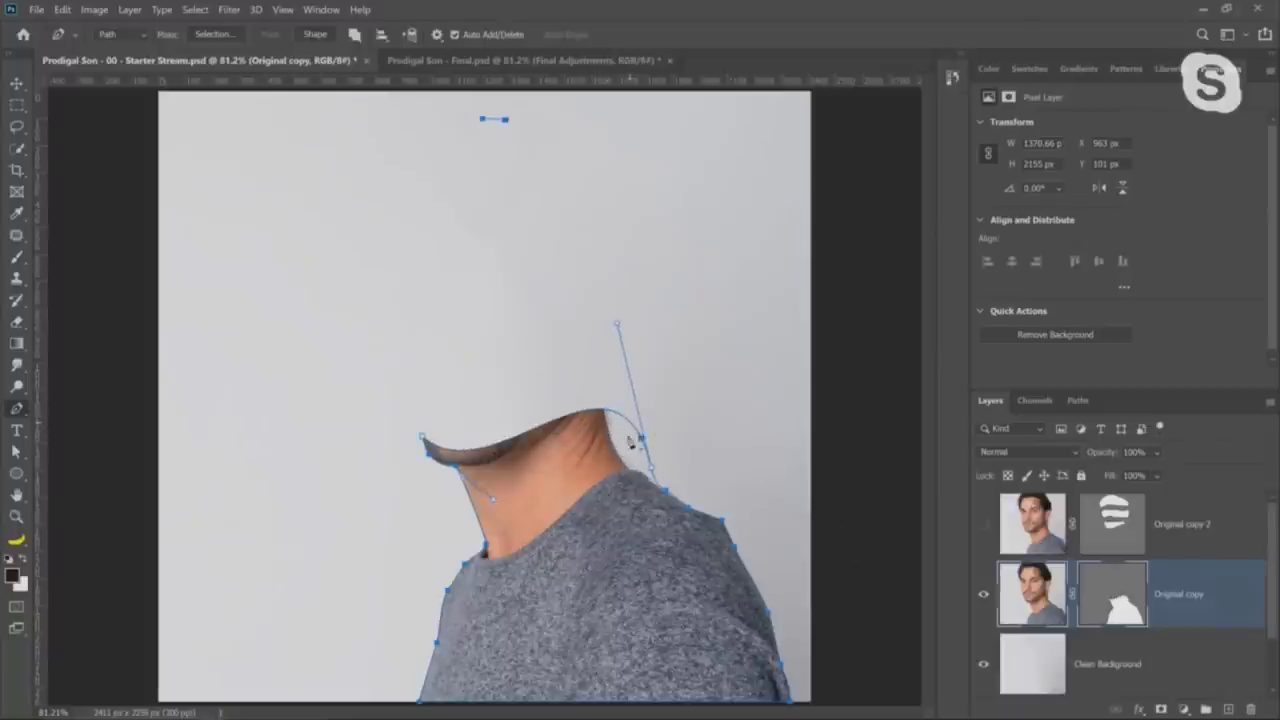
# Make Original copy 2 visible again over the neck cutout
pyautogui.click(981, 530)
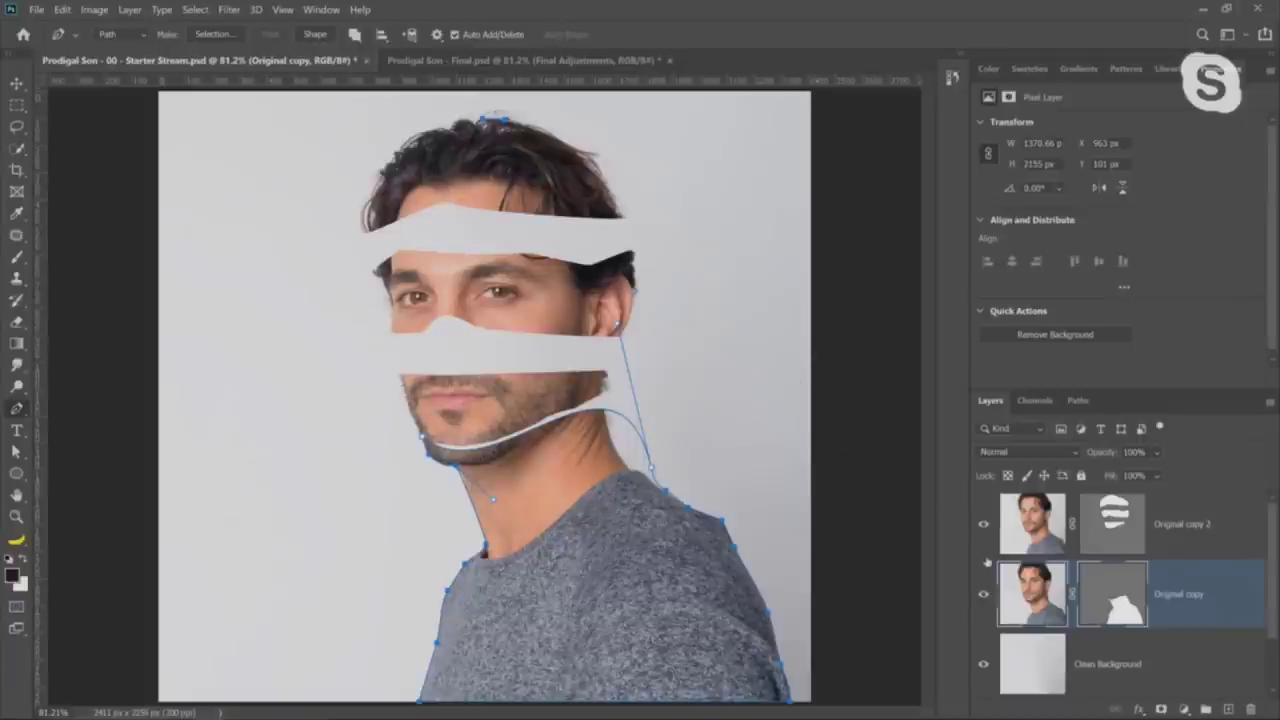
pyautogui.click(36, 9)
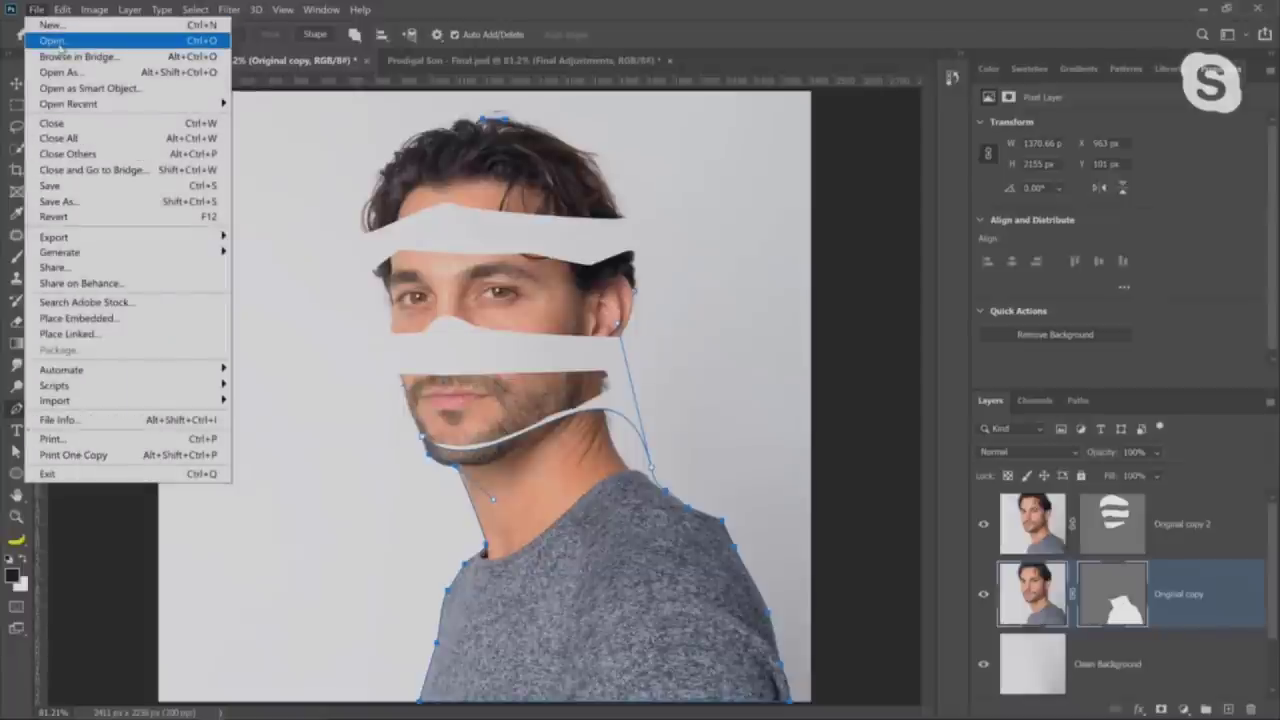
pyautogui.click(80, 52)
# Open Prodigal Son - 01 - Face Vectors Done and look over the open documents
pyautogui.click(305, 134)
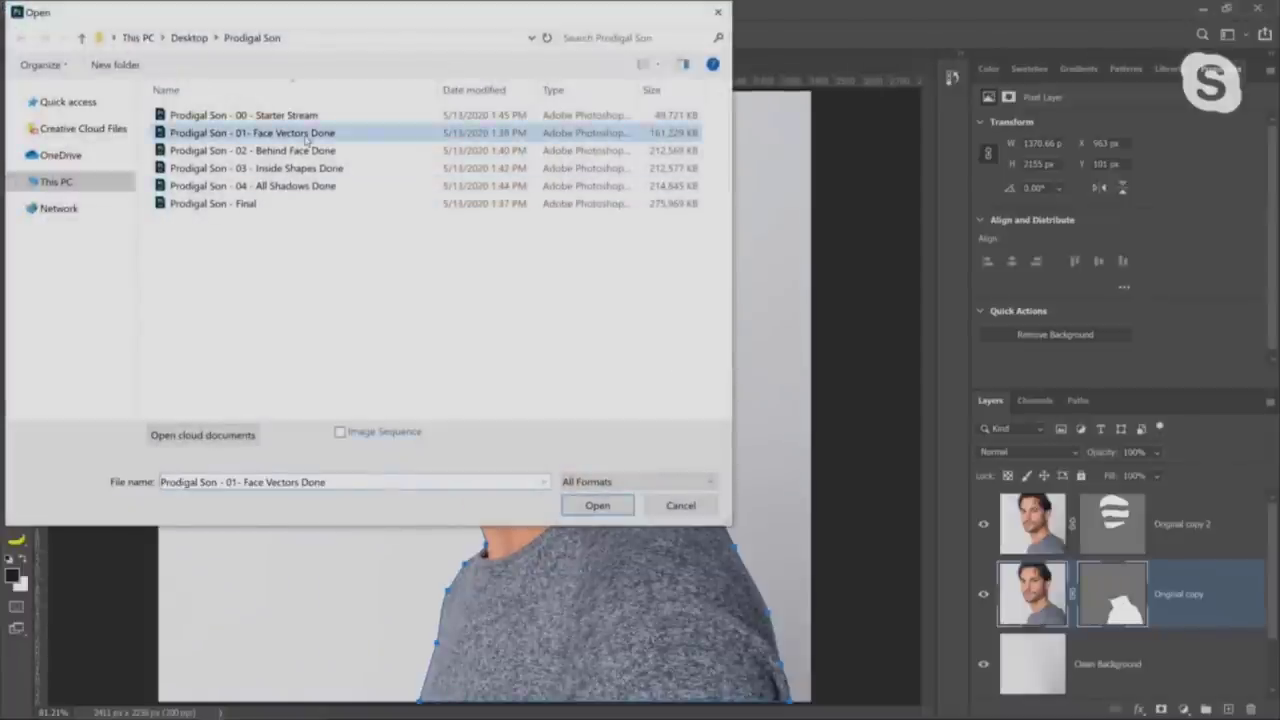
pyautogui.doubleClick(306, 136)
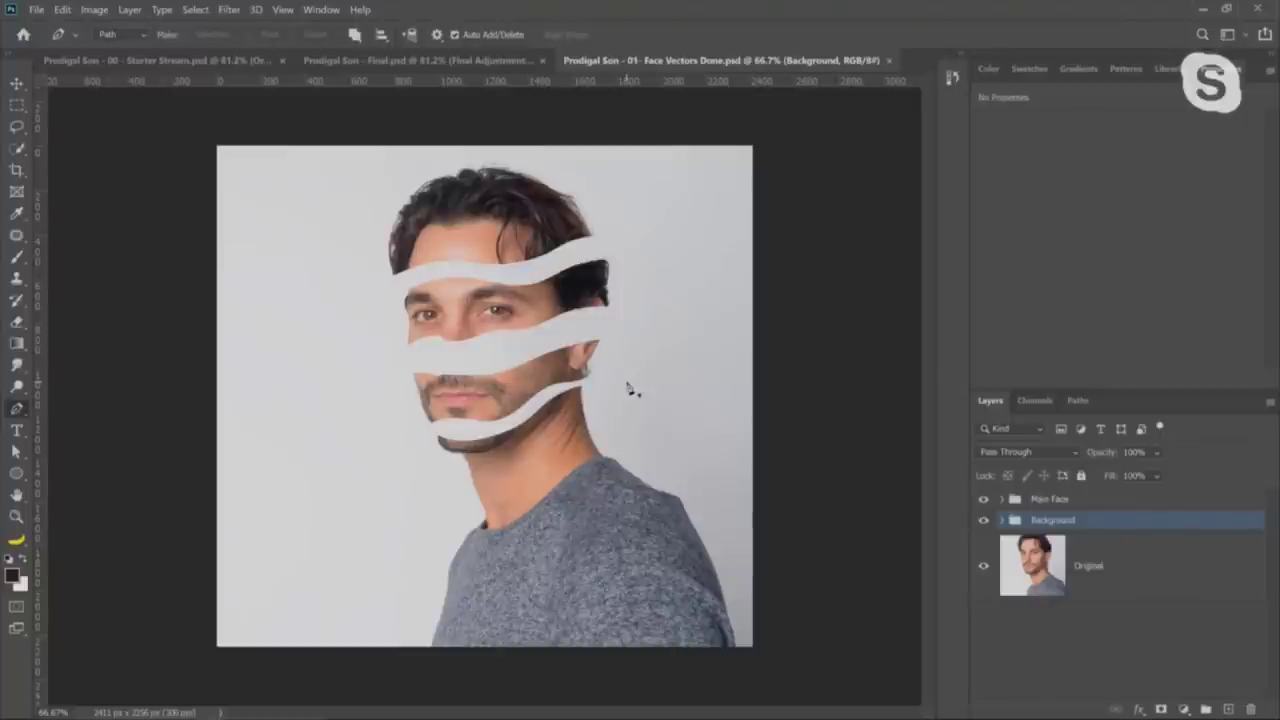
pyautogui.click(423, 60)
pyautogui.click(237, 61)
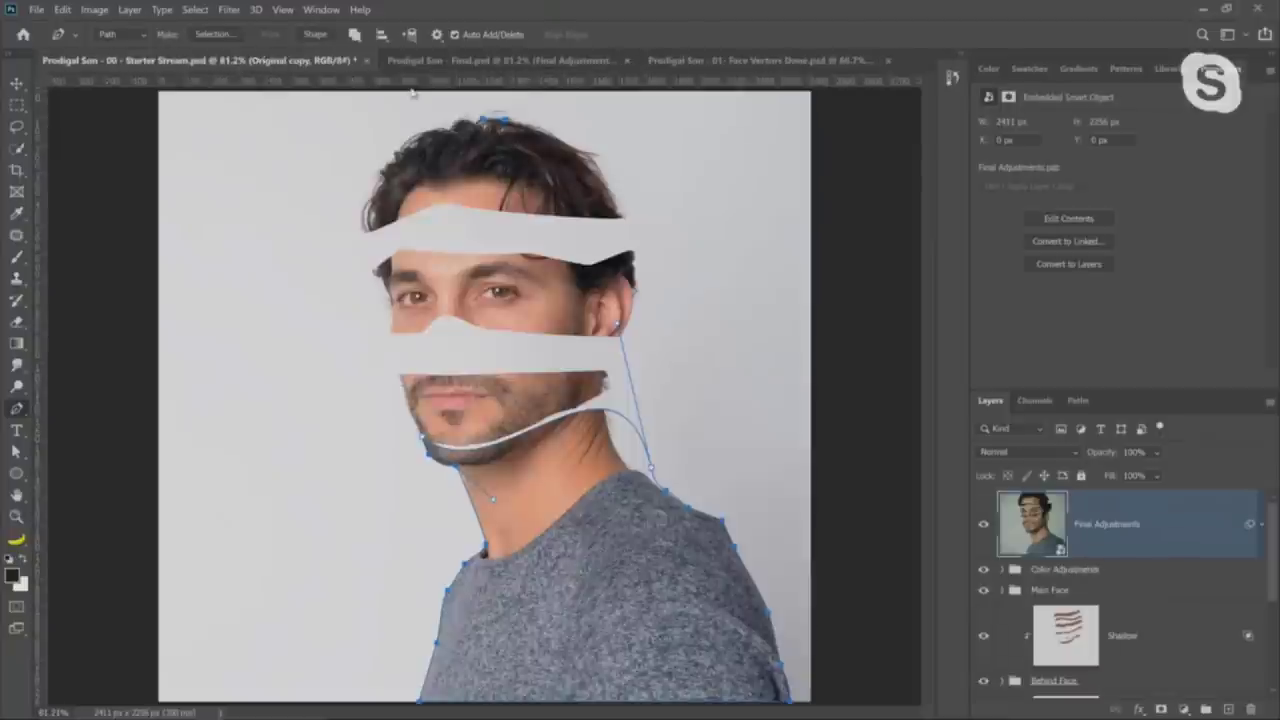
pyautogui.click(731, 63)
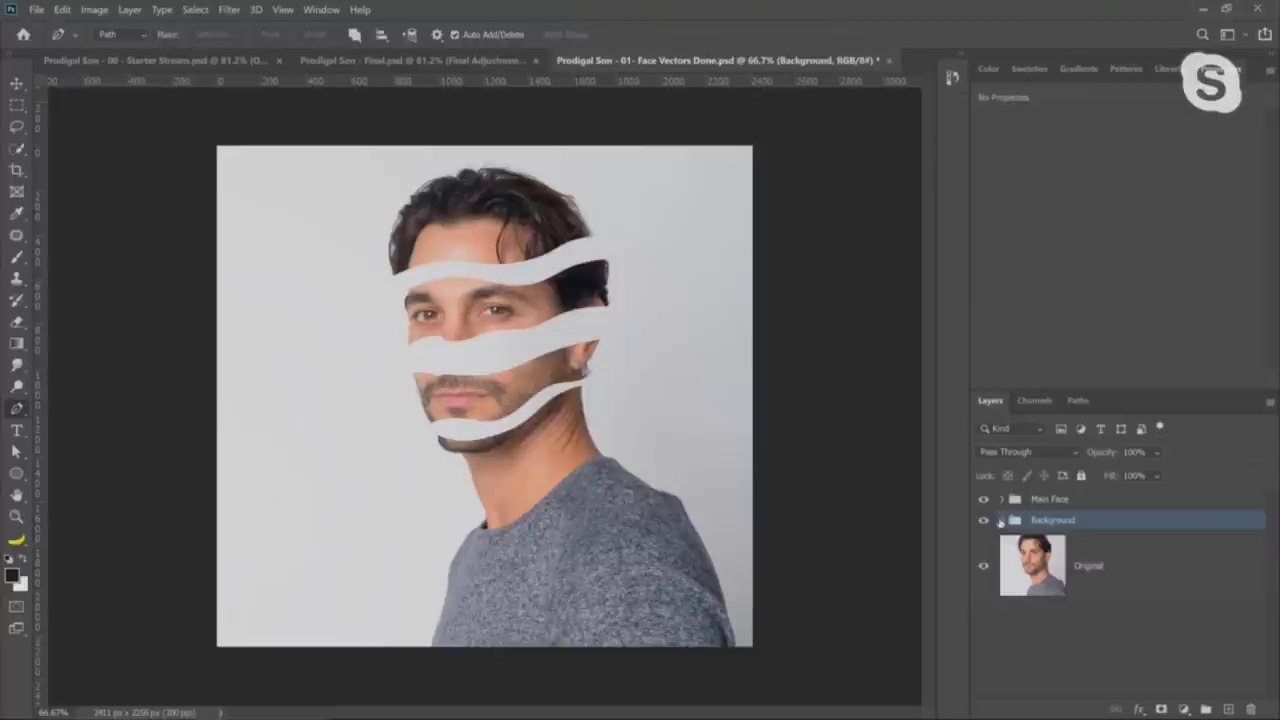
# Inspect the Background and Main Face groups, leaving the sliced Head layer visible
pyautogui.click(1001, 520)
pyautogui.click(1001, 520)
pyautogui.click(983, 500)
pyautogui.click(984, 506)
pyautogui.click(983, 500)
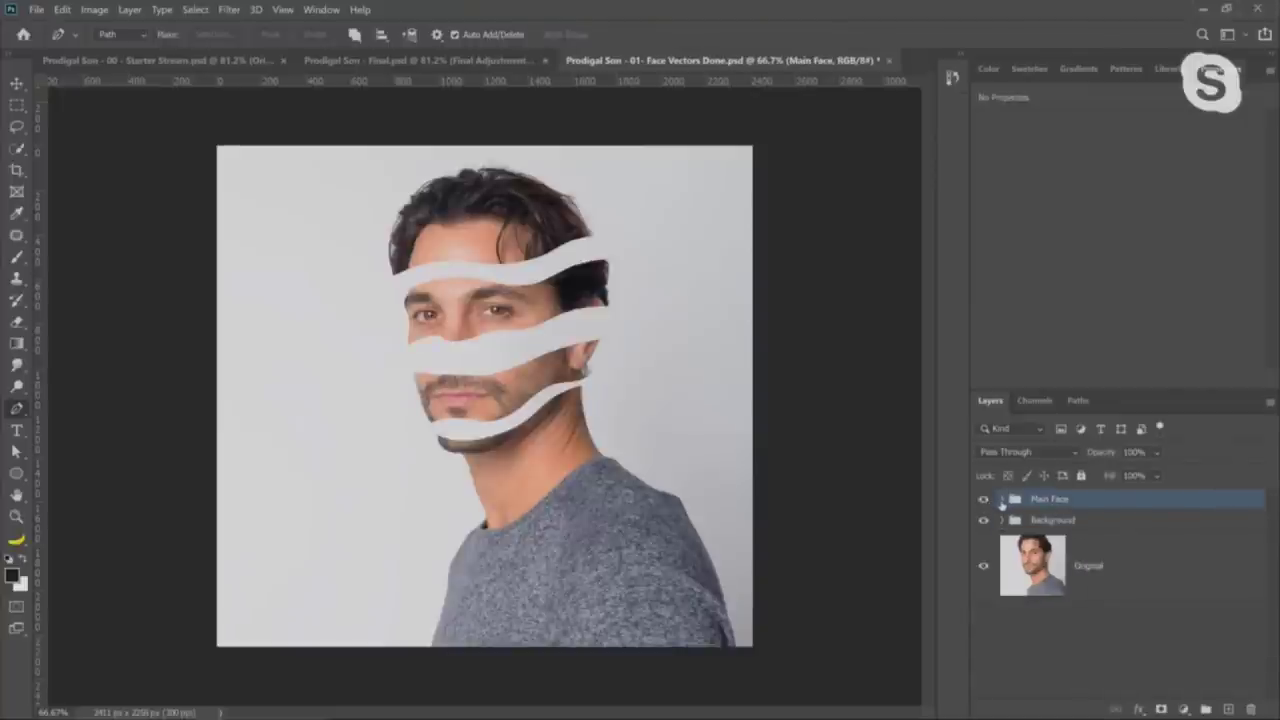
pyautogui.click(1001, 499)
pyautogui.click(1140, 558)
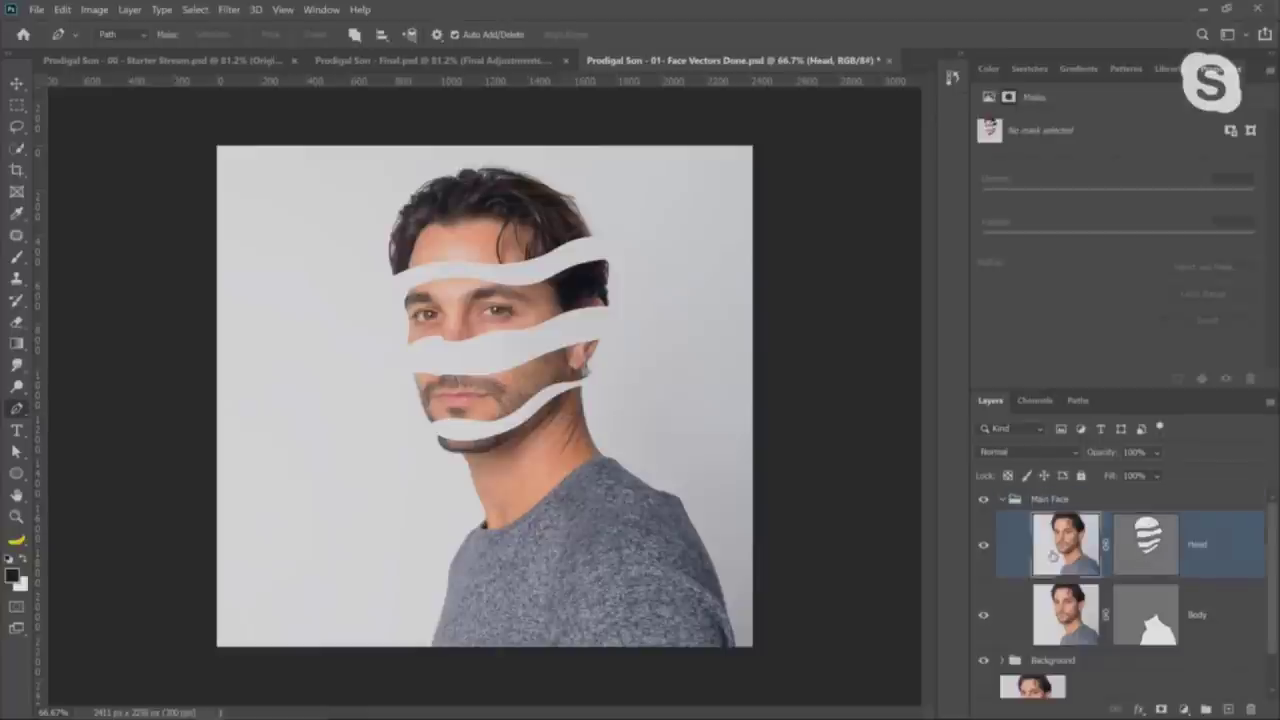
pyautogui.click(983, 545)
pyautogui.click(983, 547)
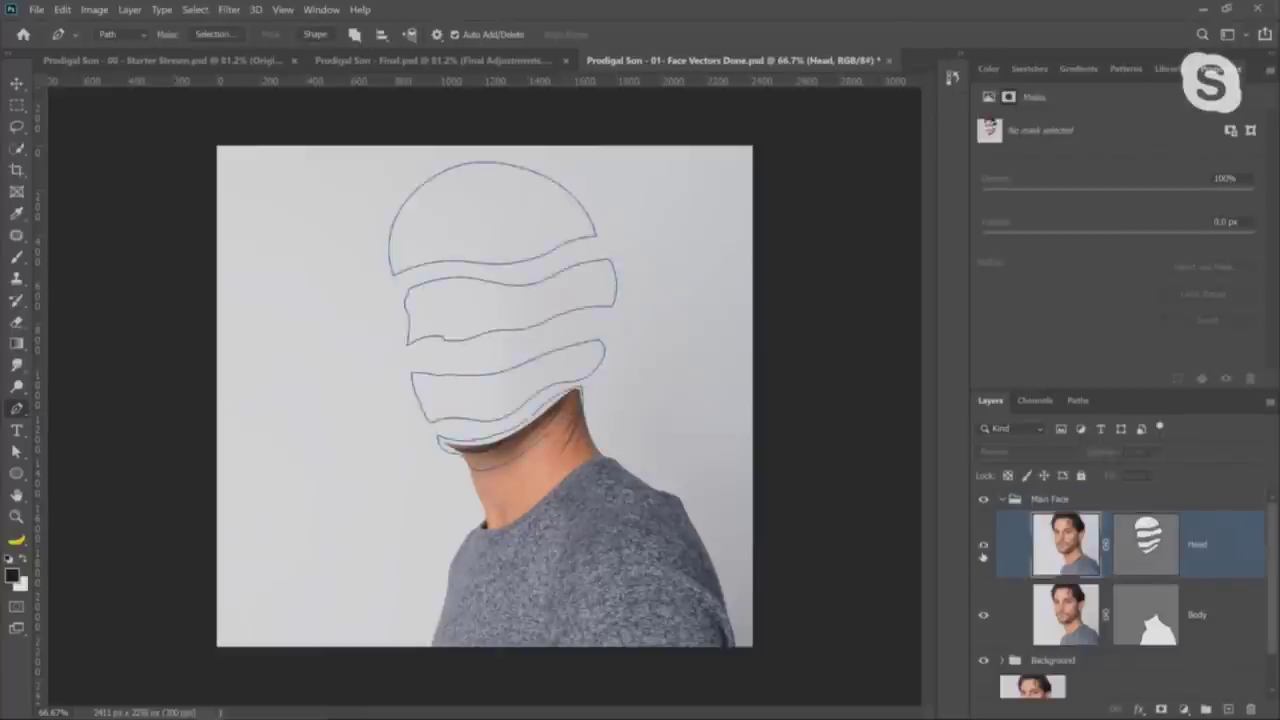
pyautogui.click(1001, 499)
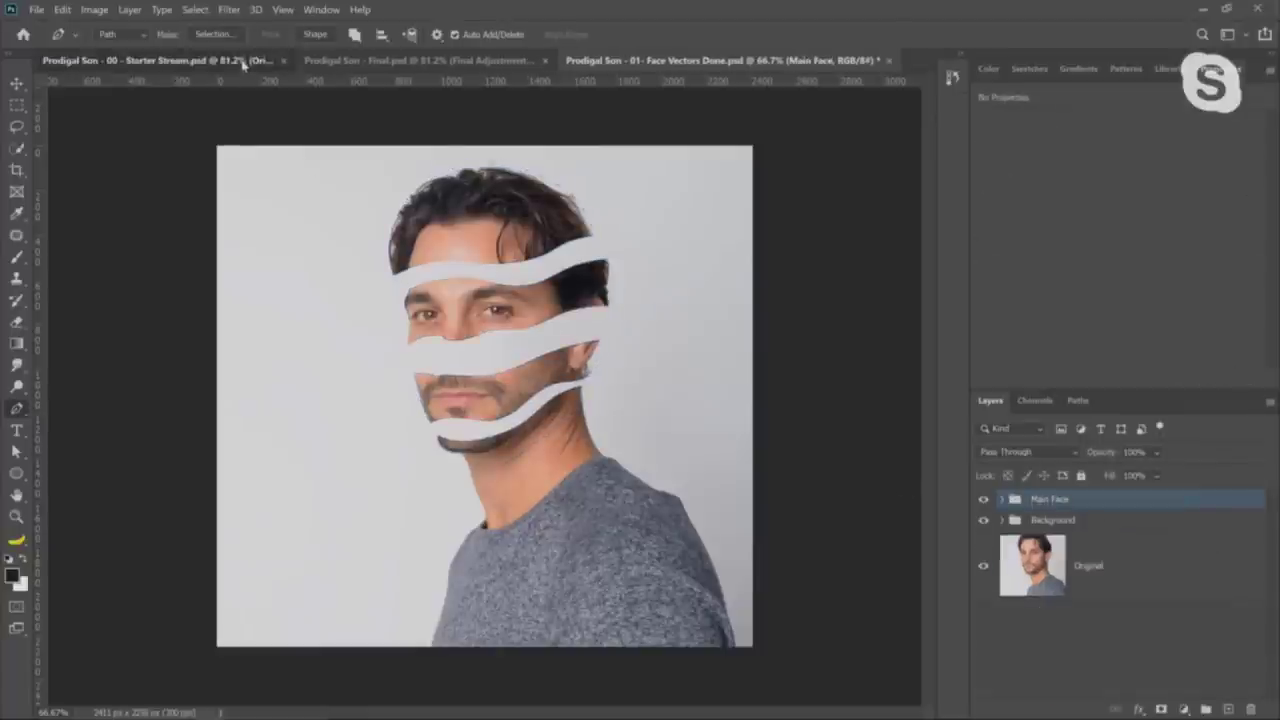
# Close the Starter Stream document without saving
pyautogui.click(246, 62)
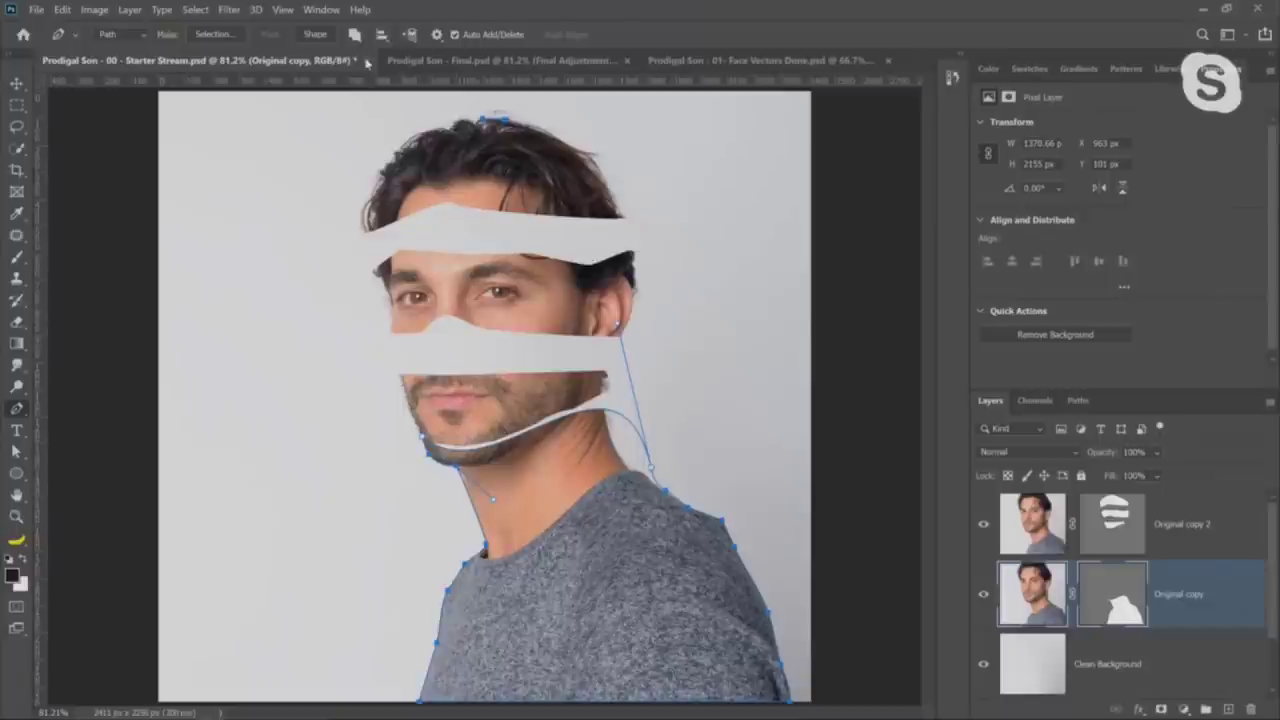
pyautogui.hotkey('ctrl', 'w')
pyautogui.click(690, 302)
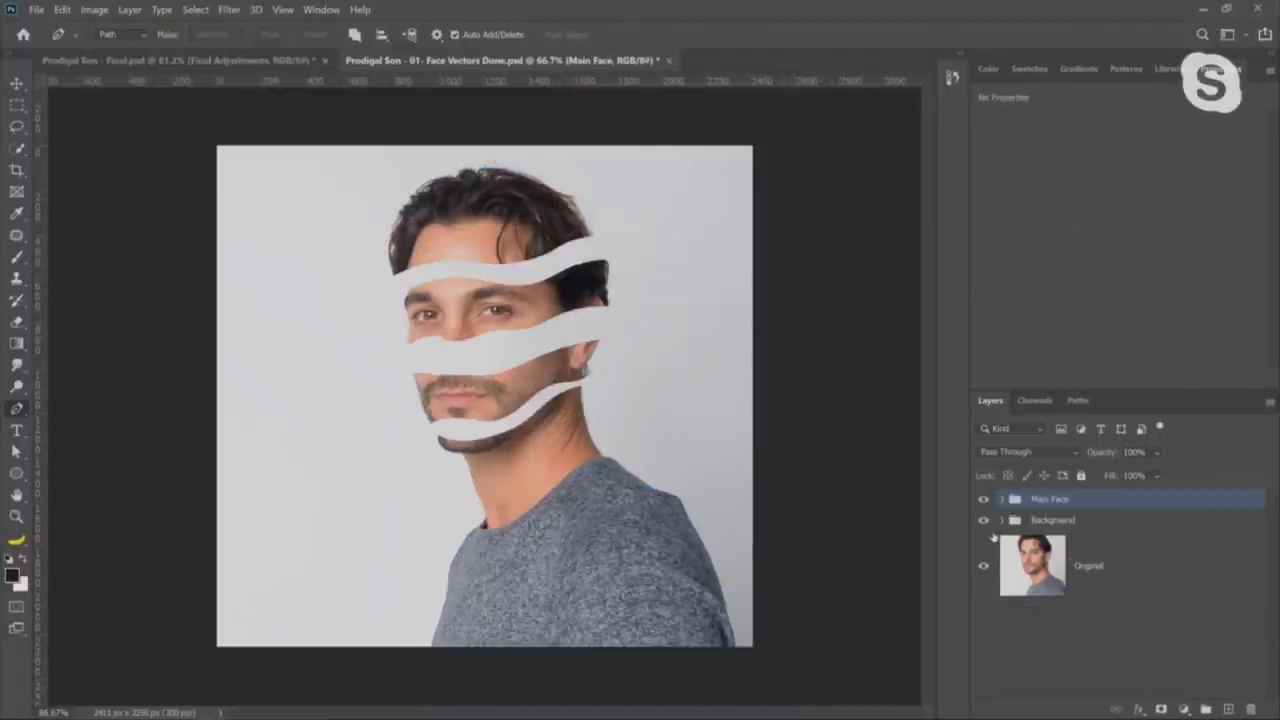
# View Prodigal Son - Final, return to Face Vectors Done, and bring up the Libraries panel
pyautogui.click(268, 61)
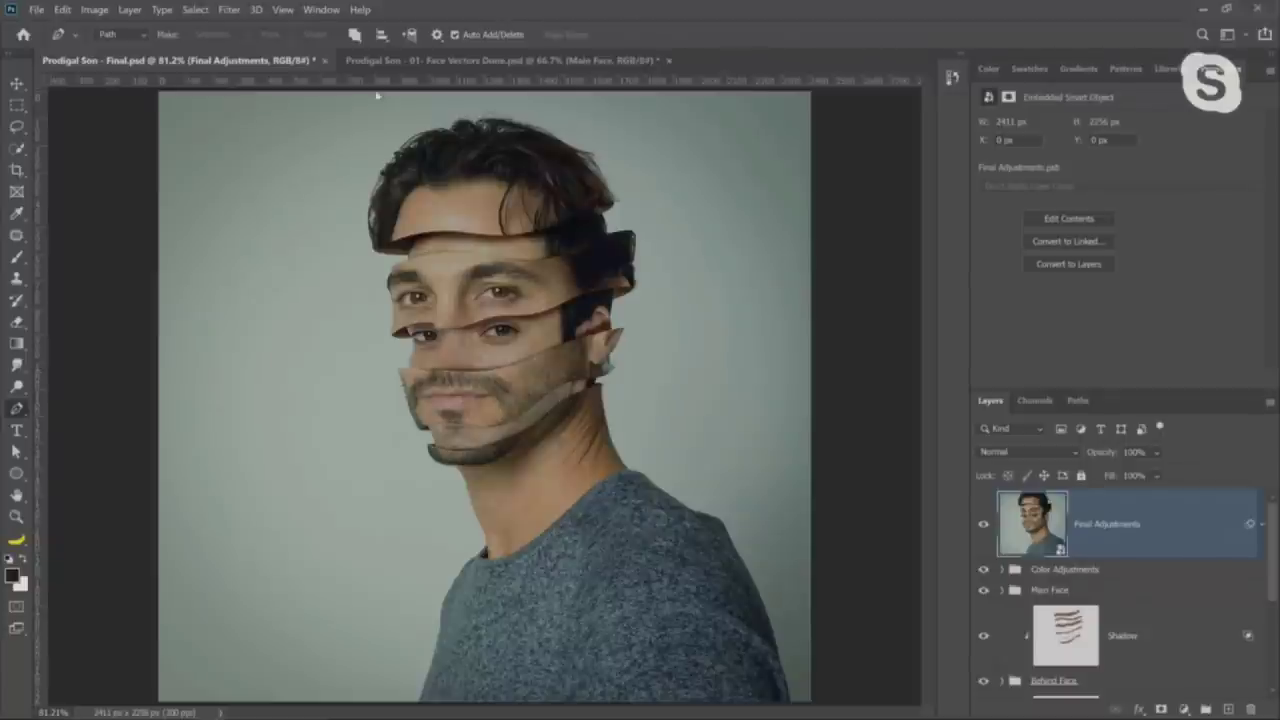
pyautogui.click(443, 58)
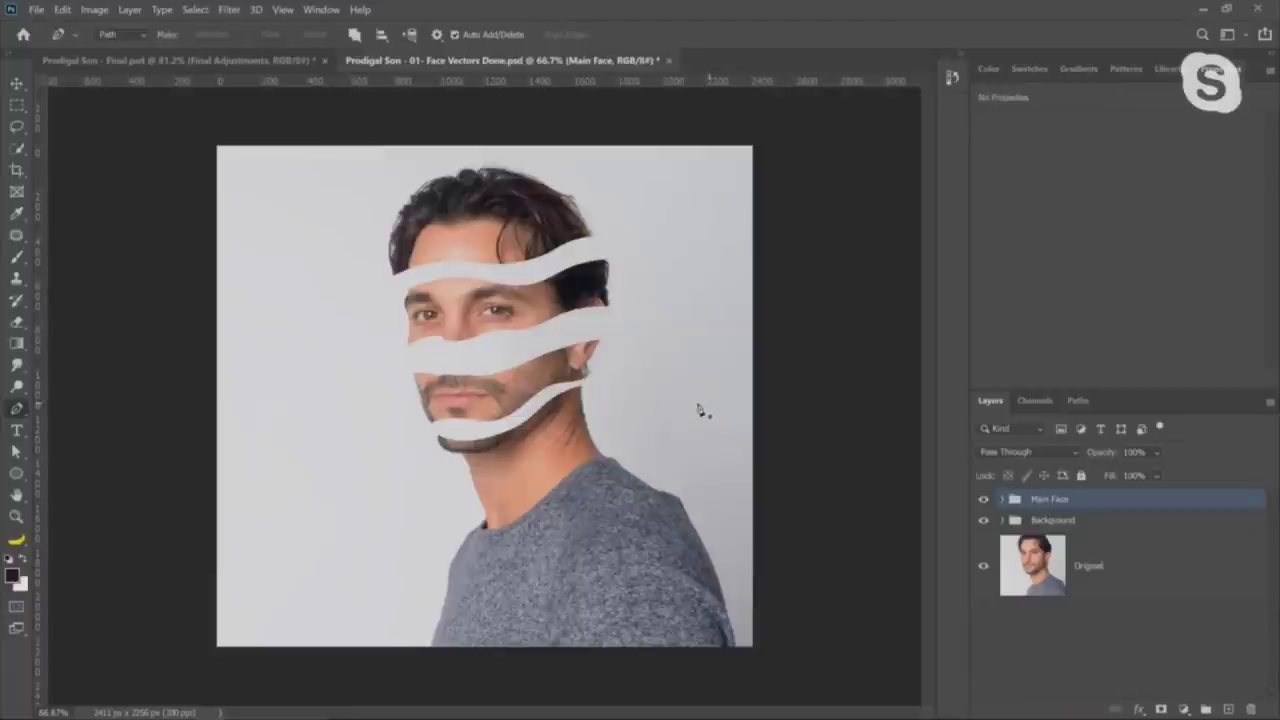
pyautogui.click(1164, 70)
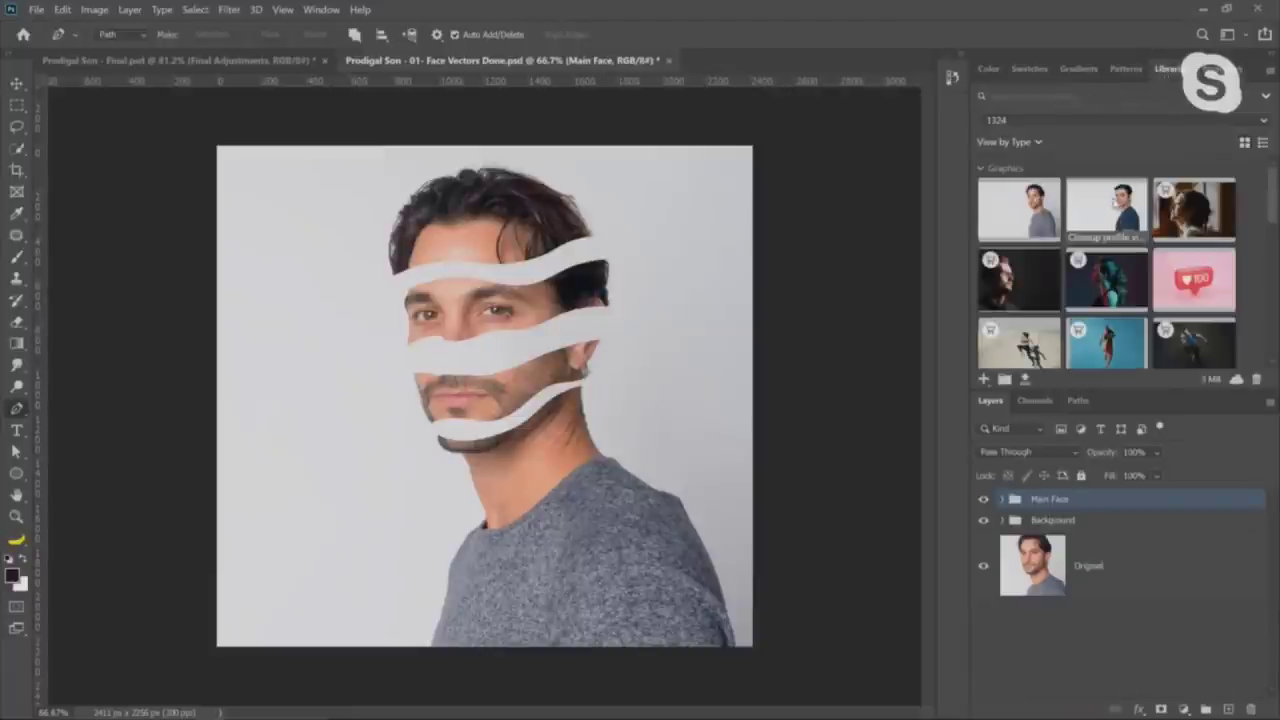
pyautogui.doubleClick(1106, 208)
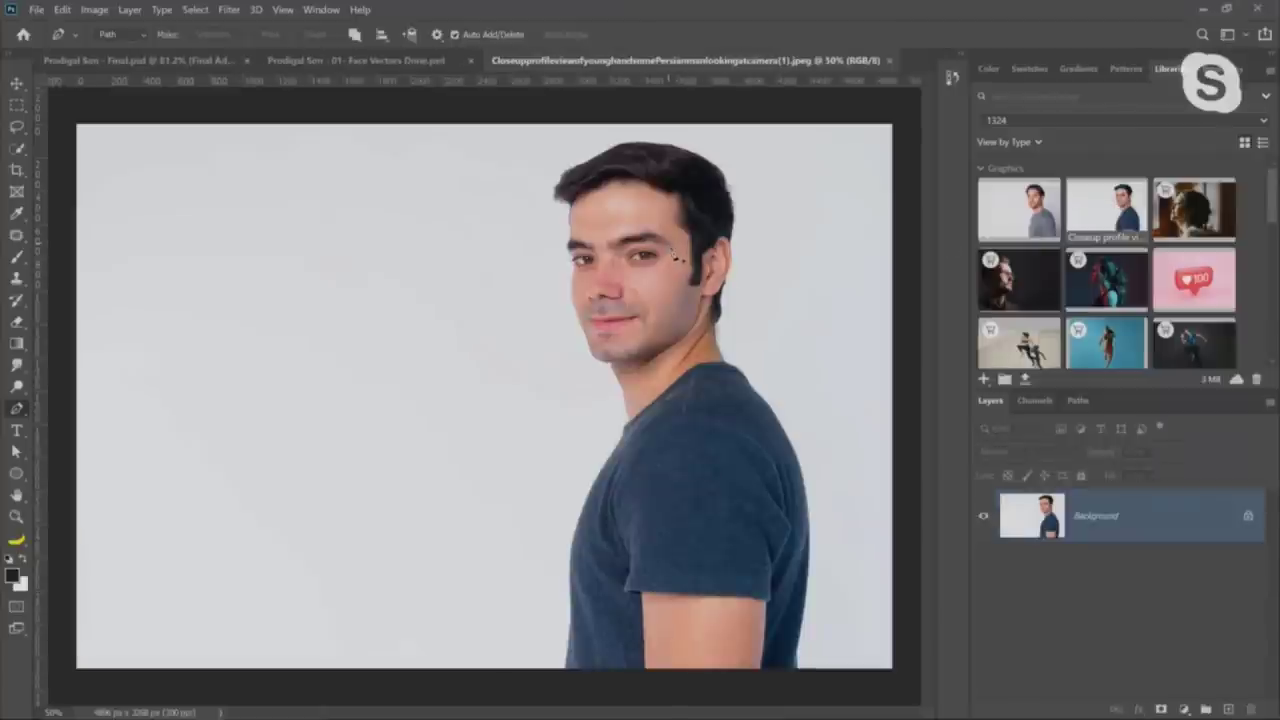
# Mask the profile photo to a rectangle around head and shoulders and convert it to a smart object
pyautogui.click(16, 104)
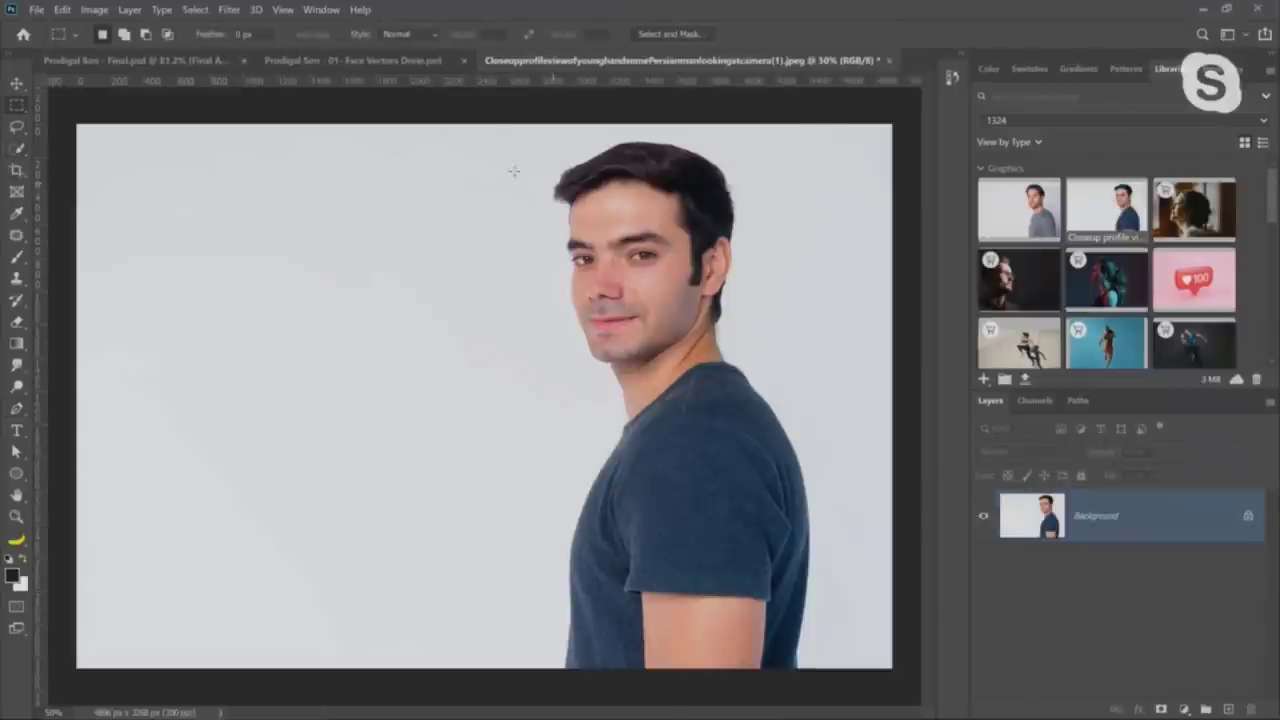
pyautogui.moveTo(515, 132); pyautogui.dragTo(801, 418)
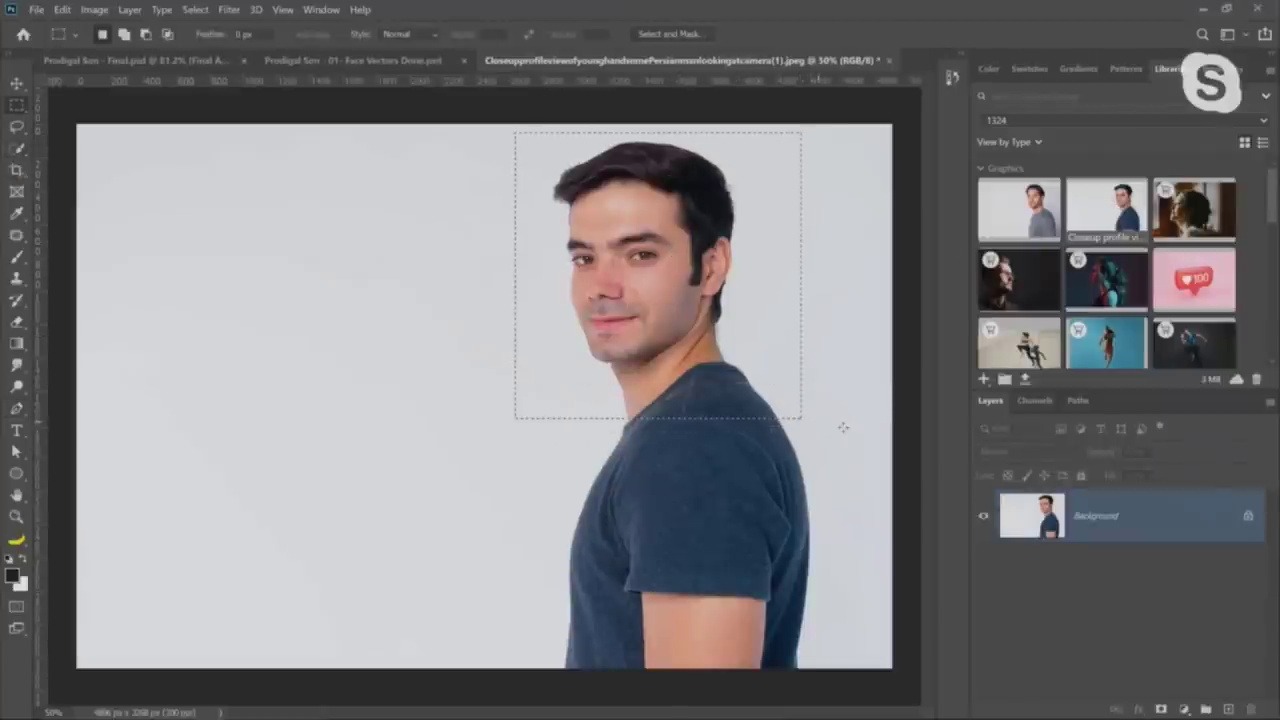
pyautogui.click(1161, 709)
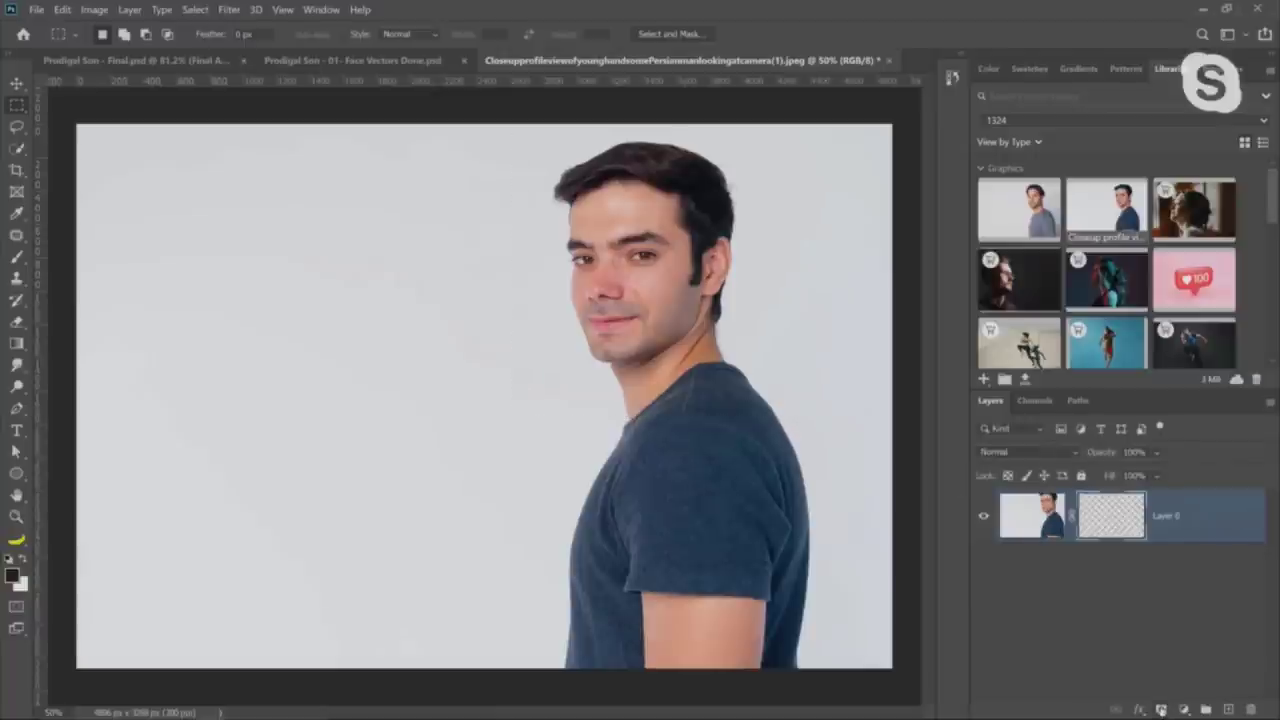
pyautogui.rightClick(1232, 516)
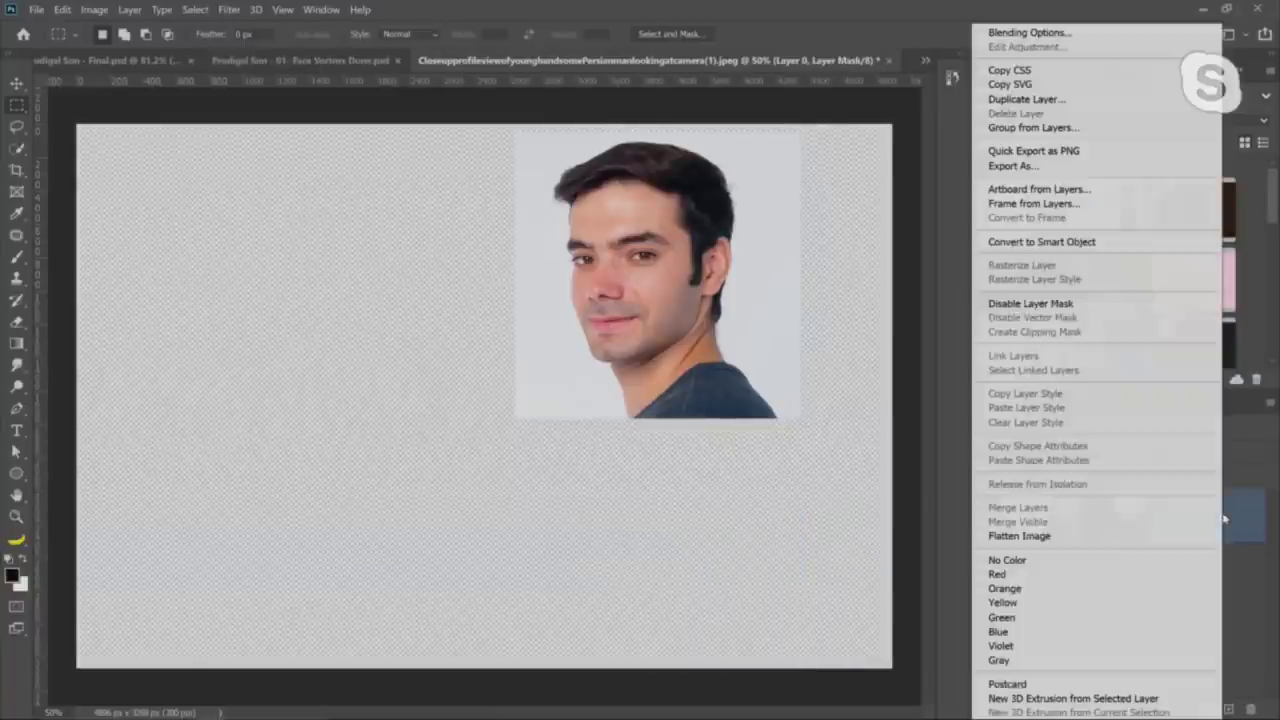
pyautogui.click(1072, 240)
# Drag the masked portrait into Face Vectors Done, then close the photo without saving
pyautogui.click(16, 83)
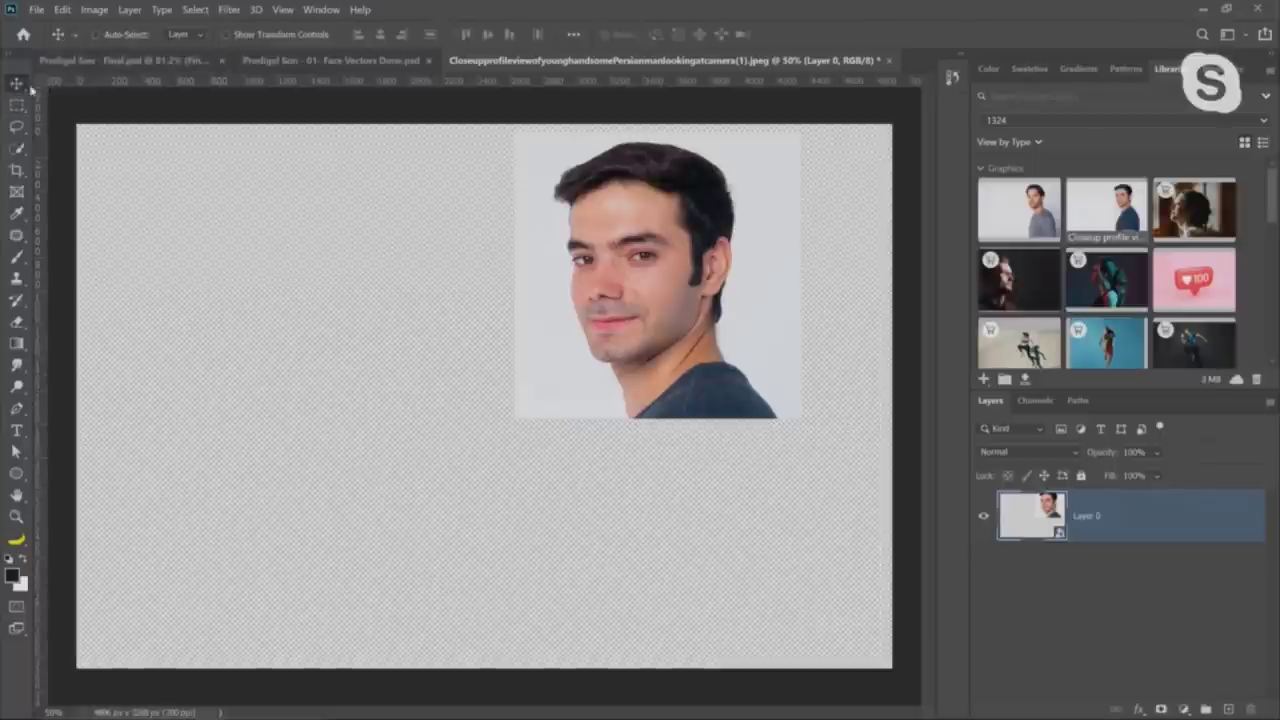
pyautogui.moveTo(686, 189); pyautogui.dragTo(576, 427)
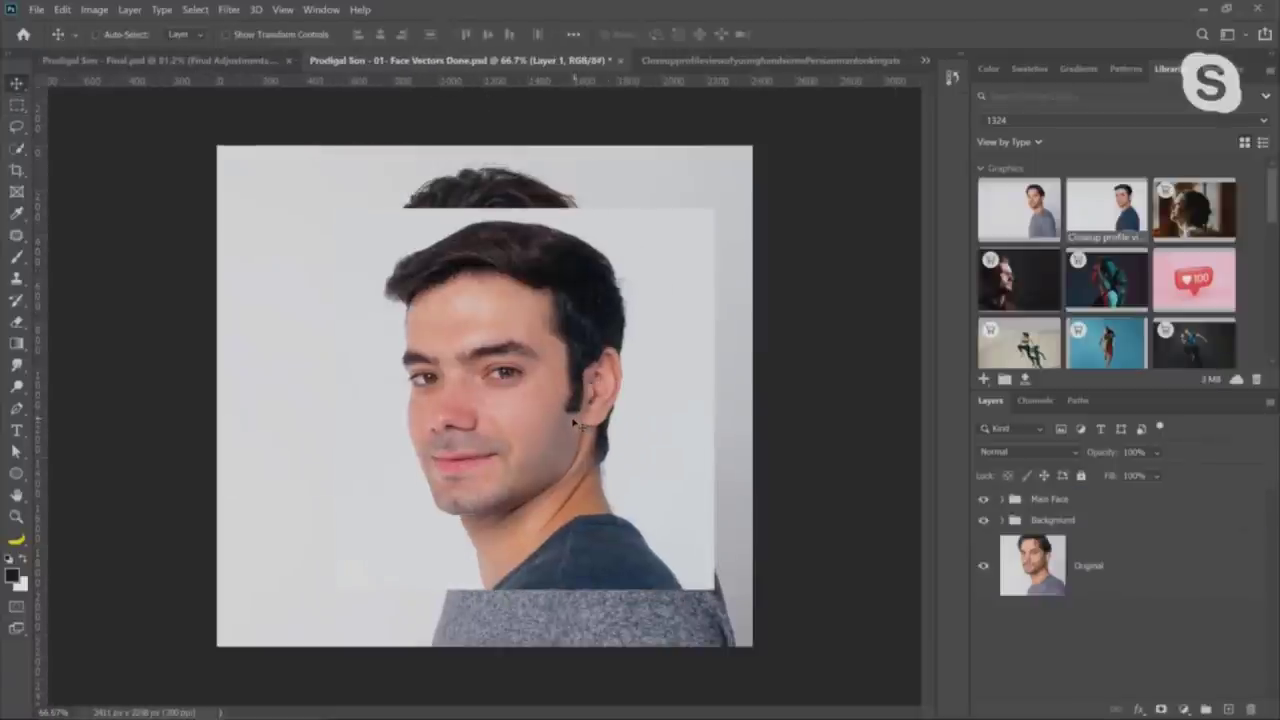
pyautogui.click(740, 62)
pyautogui.click(887, 60)
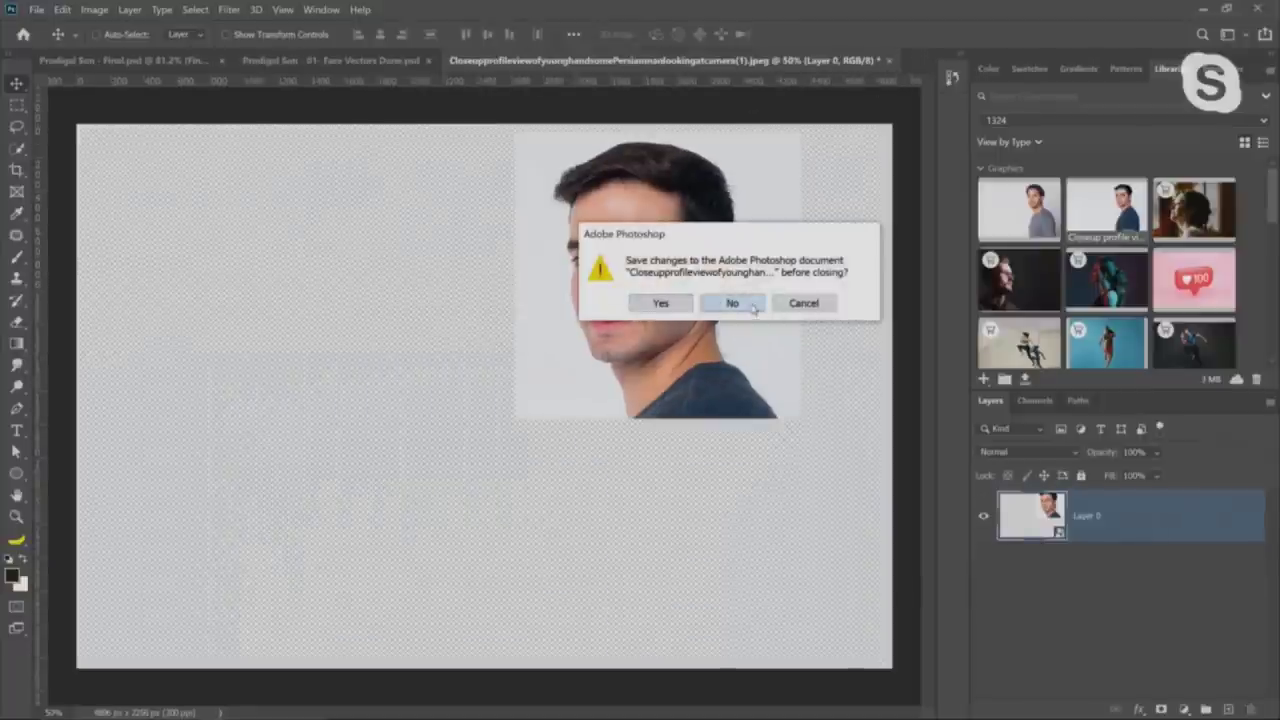
pyautogui.click(733, 303)
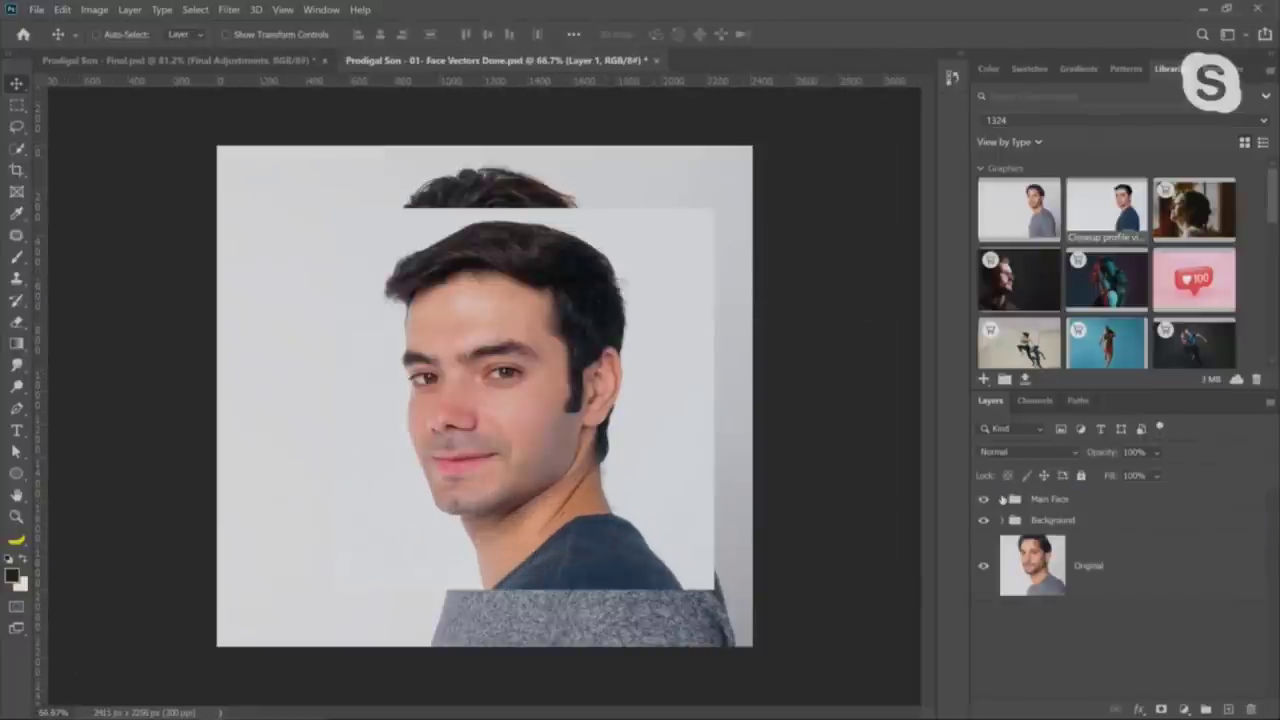
# Reorder Layer 1 in the stack and shift the face left inside its smart object contents
pyautogui.click(1003, 499)
pyautogui.moveTo(1087, 551); pyautogui.dragTo(1046, 494)
pyautogui.click(1002, 569)
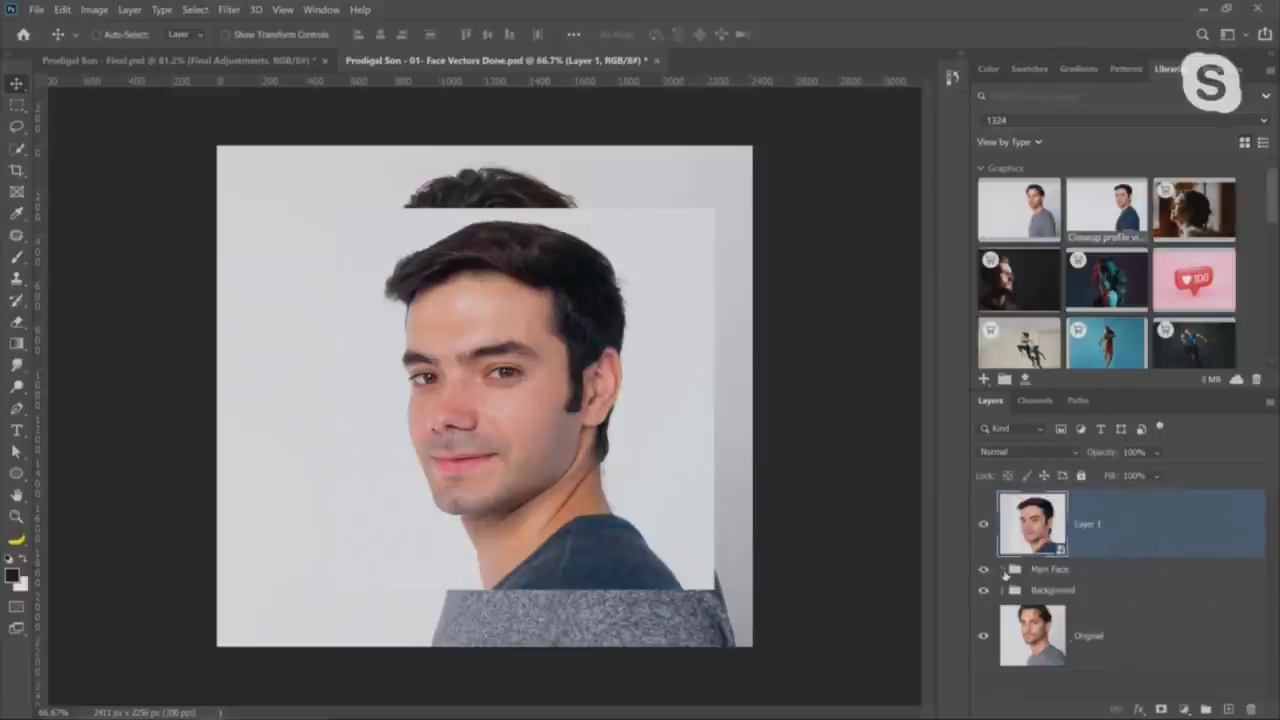
pyautogui.doubleClick(1046, 538)
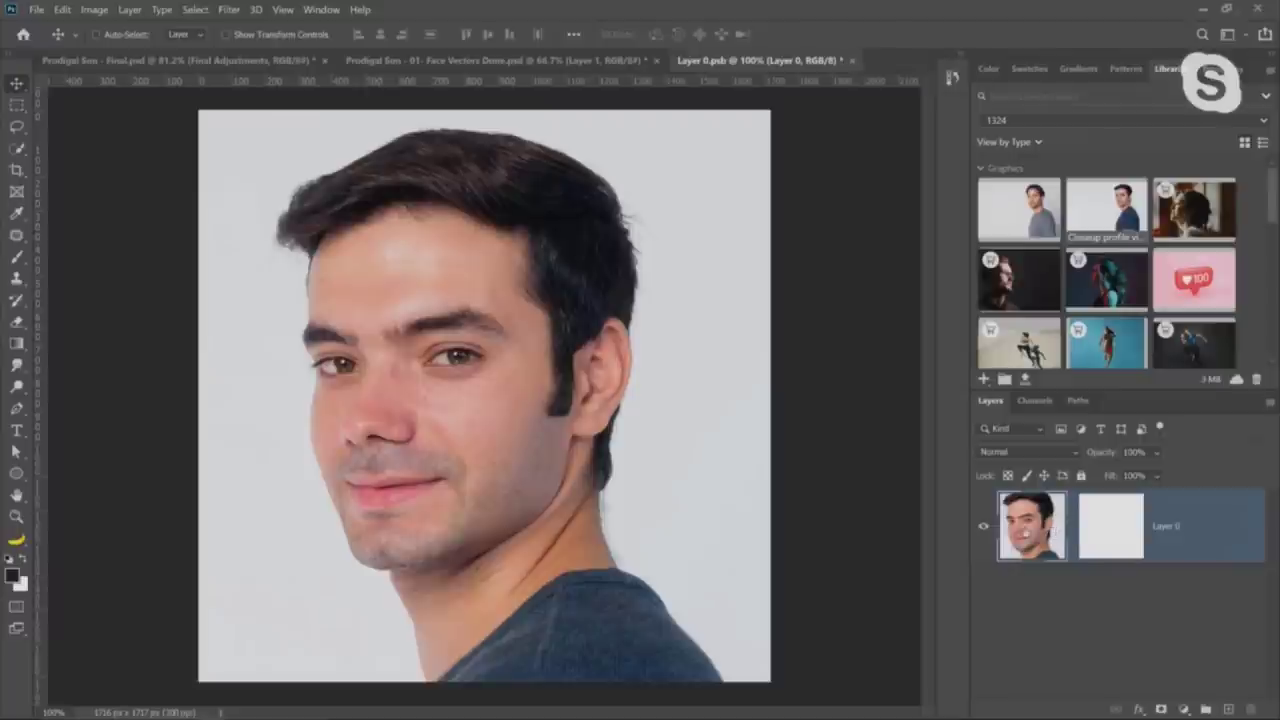
pyautogui.moveTo(660, 610); pyautogui.dragTo(520, 345)
pyautogui.click(850, 61)
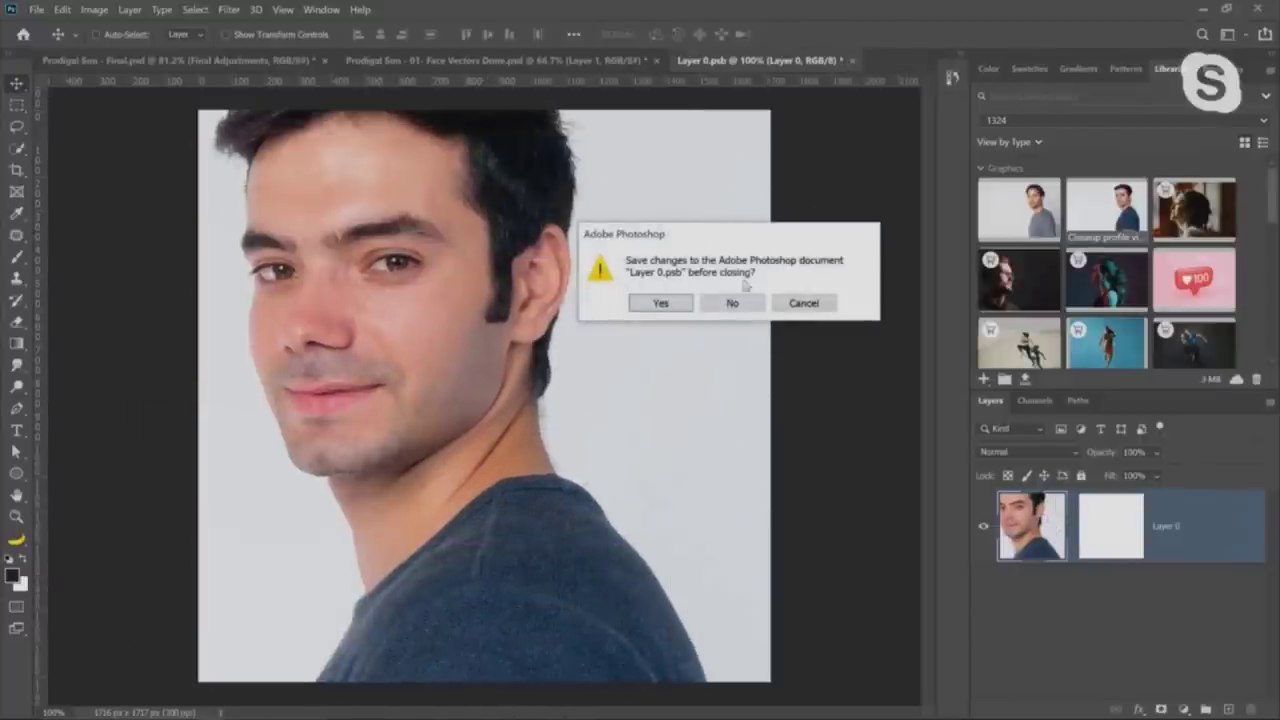
pyautogui.click(740, 300)
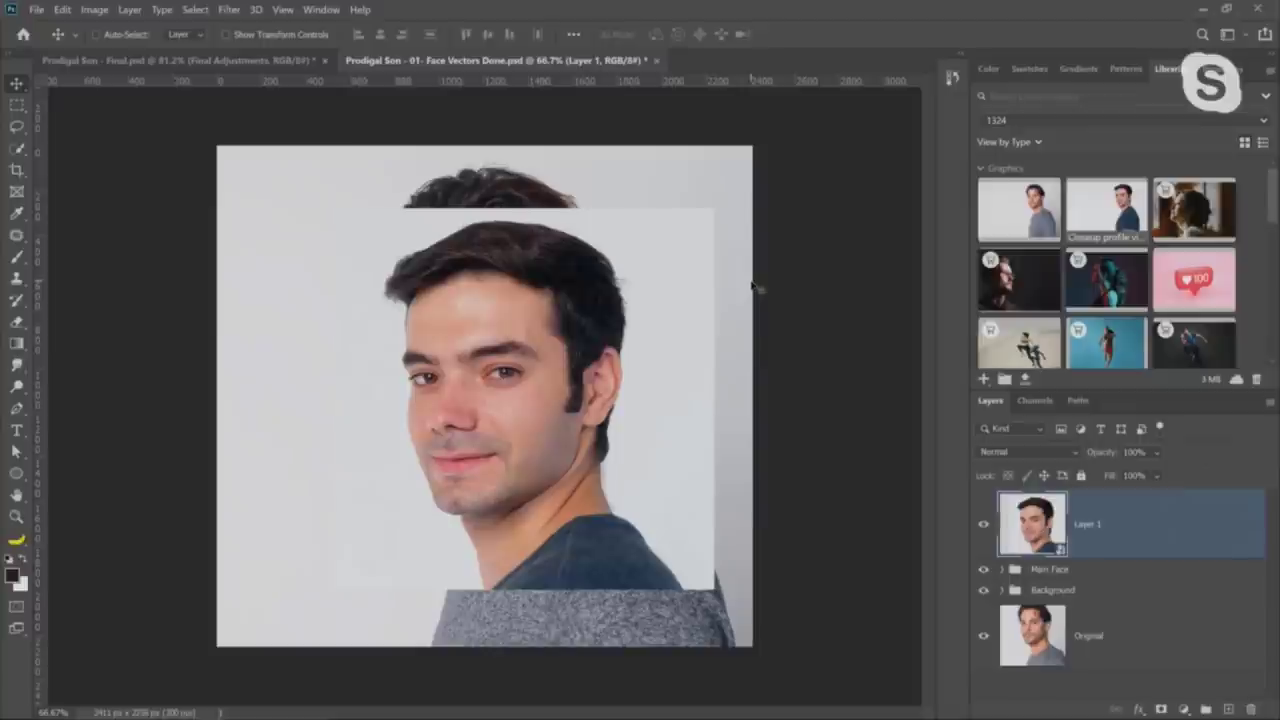
# Place Layer 1 beneath the Main Face group in the layer stack
pyautogui.moveTo(1042, 528); pyautogui.dragTo(1062, 578)
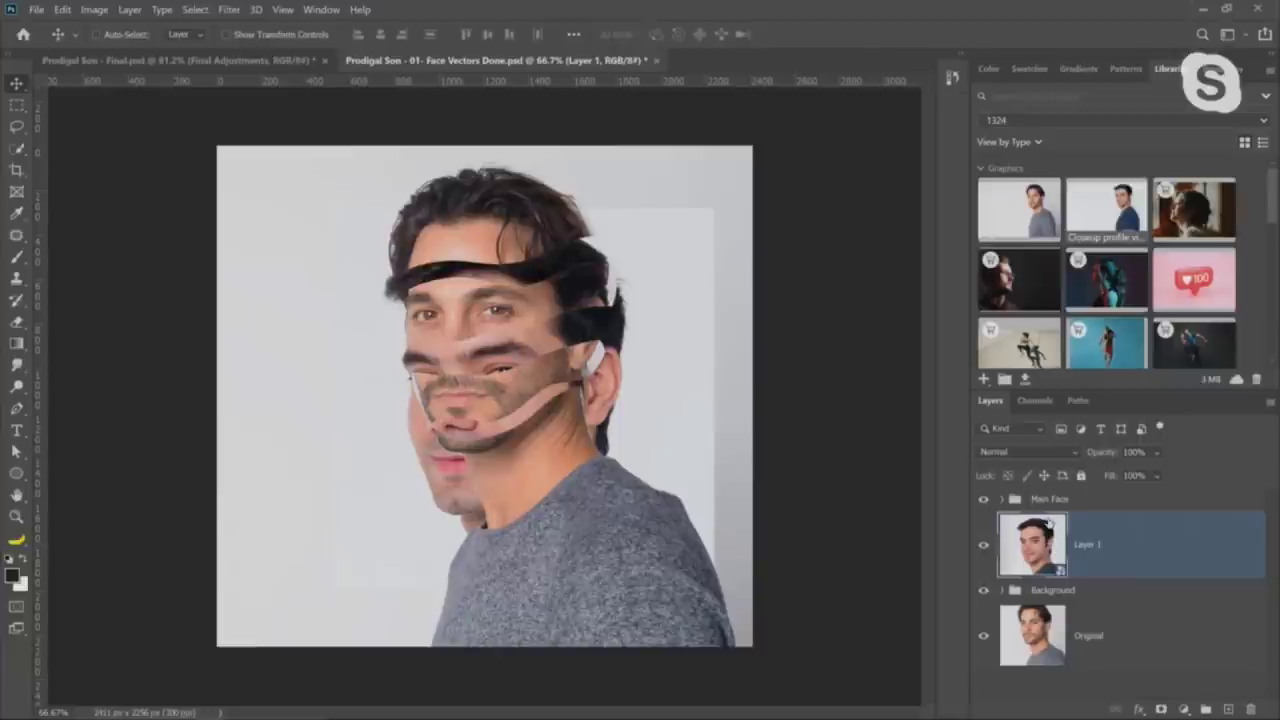
pyautogui.hotkey('ctrl', 'z')
pyautogui.hotkey('ctrl', 'shift', 'z')
pyautogui.moveTo(1048, 524); pyautogui.dragTo(1046, 498)
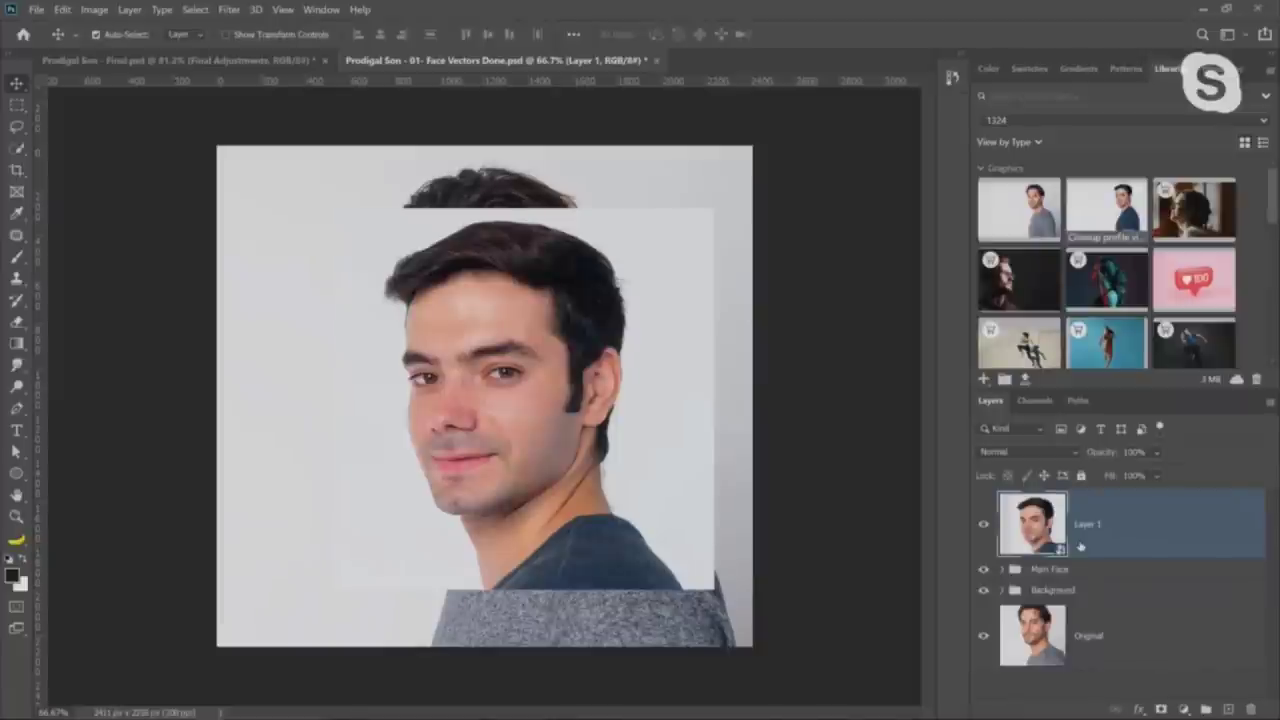
pyautogui.moveTo(1080, 546); pyautogui.dragTo(1080, 580)
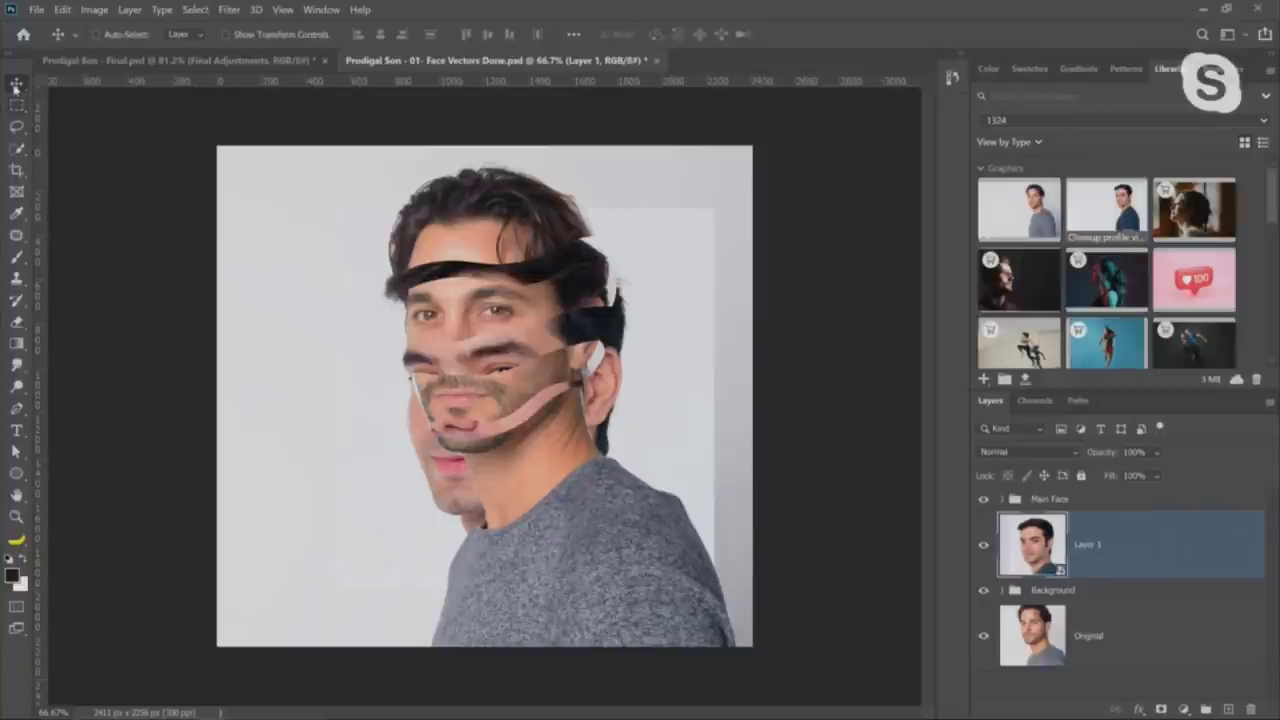
# Shift the portrait to line up with the sliced face and set up a transform pivot
pyautogui.moveTo(604, 385)
pyautogui.mouseDown()
pyautogui.moveTo(603, 340)
pyautogui.moveTo(608, 368)
pyautogui.mouseUp()
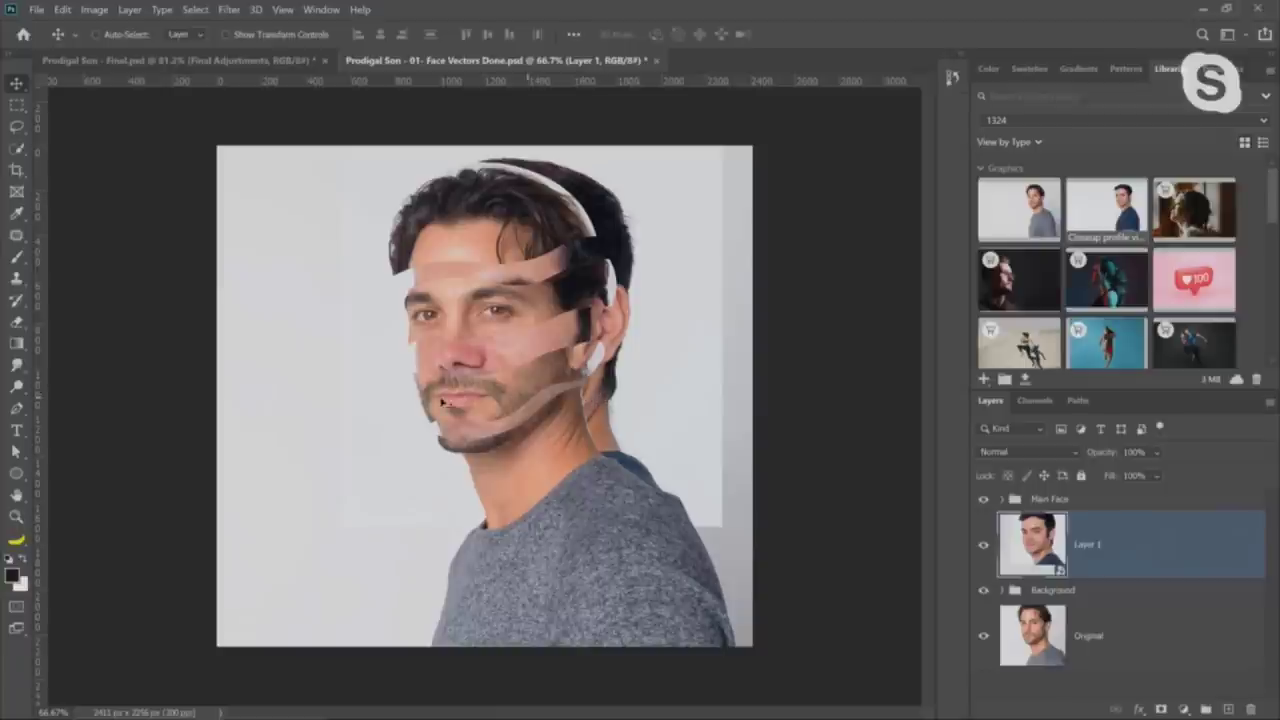
pyautogui.hotkey('ctrl', 't')
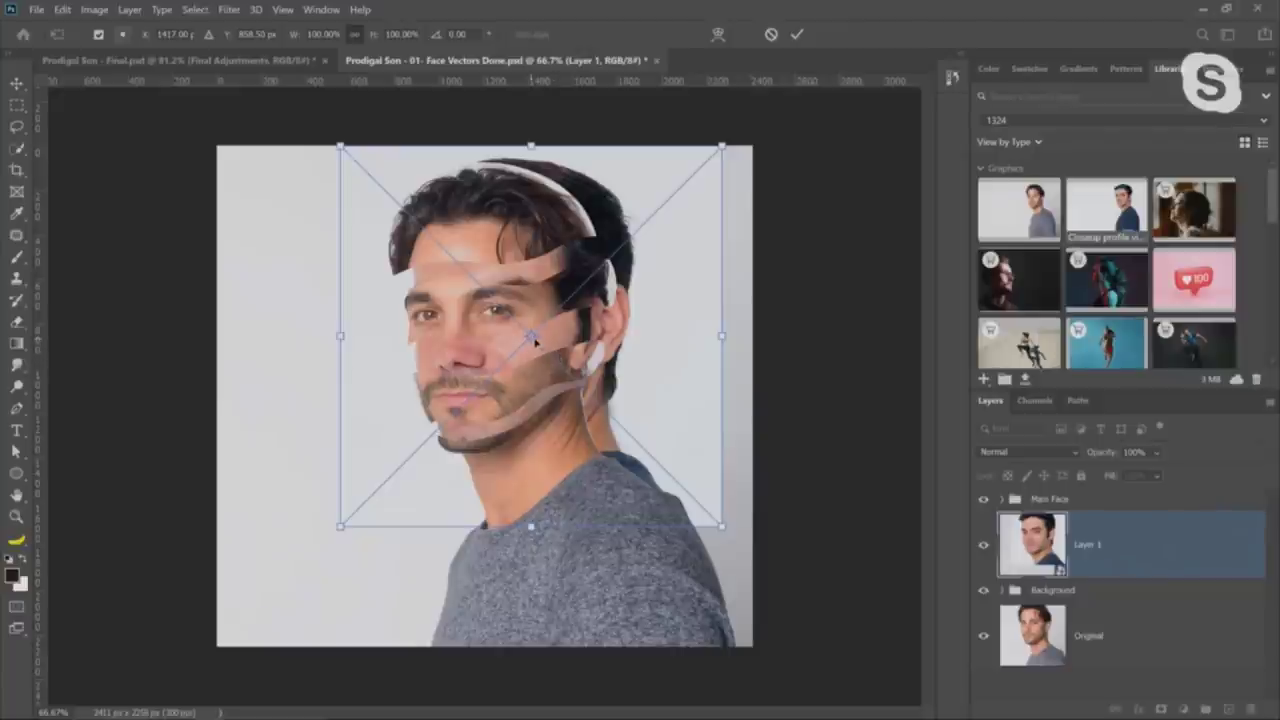
pyautogui.moveTo(536, 342)
pyautogui.mouseDown()
pyautogui.moveTo(390, 326)
pyautogui.moveTo(369, 308)
pyautogui.moveTo(536, 344)
pyautogui.mouseUp()
# Try rotating and shrinking the portrait around a chin pivot, then discard that attempt
pyautogui.click(99, 35)
pyautogui.click(97, 35)
pyautogui.moveTo(535, 343); pyautogui.dragTo(452, 452)
pyautogui.moveTo(731, 136); pyautogui.dragTo(714, 80)
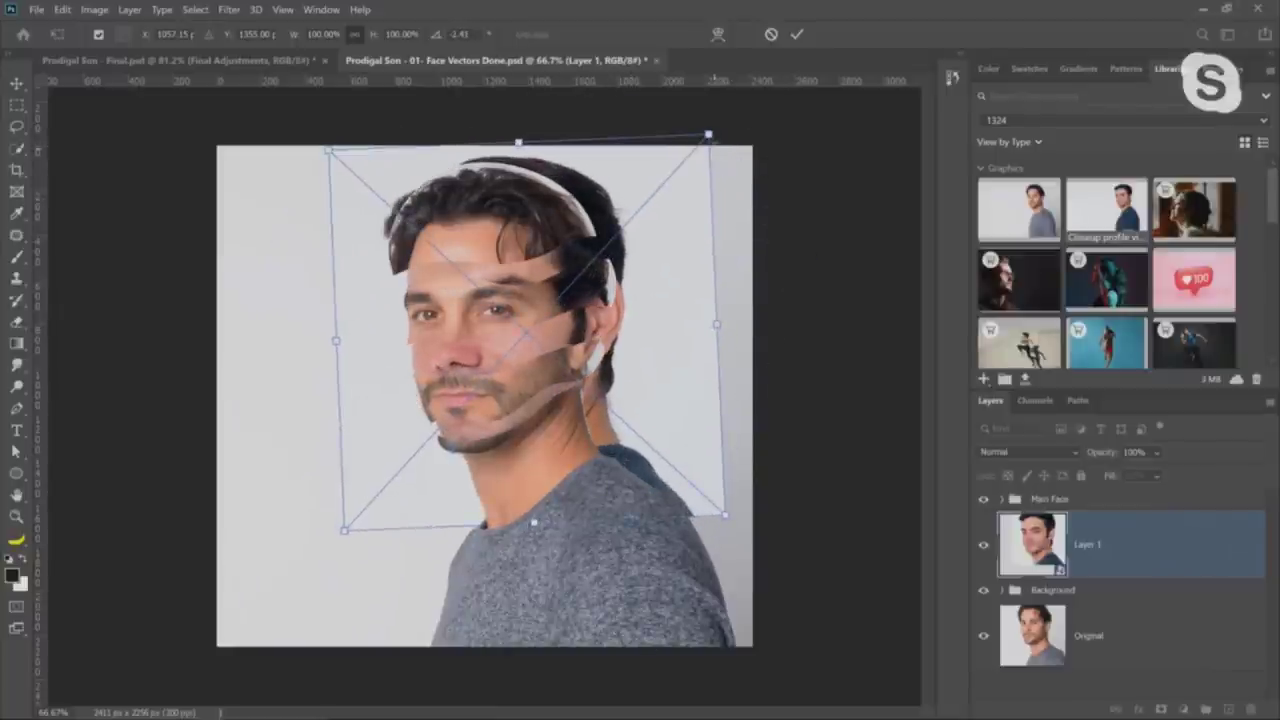
pyautogui.moveTo(708, 133); pyautogui.dragTo(648, 214)
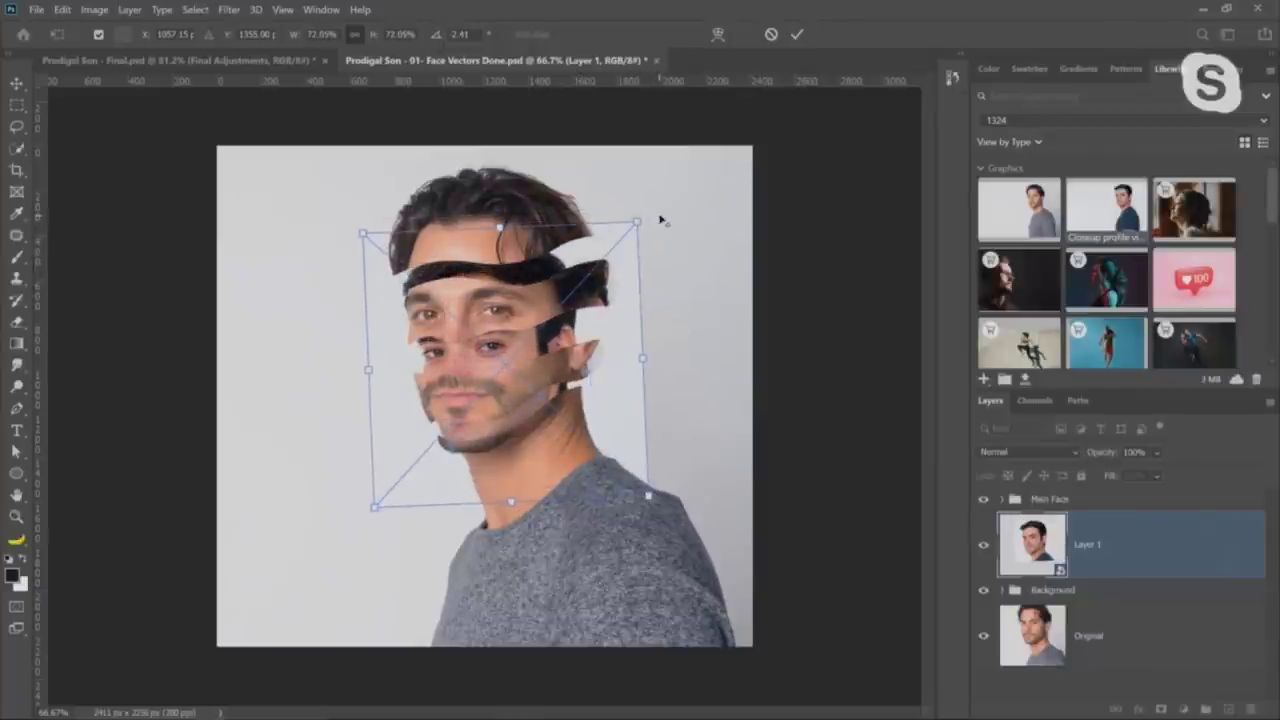
pyautogui.press('Return')
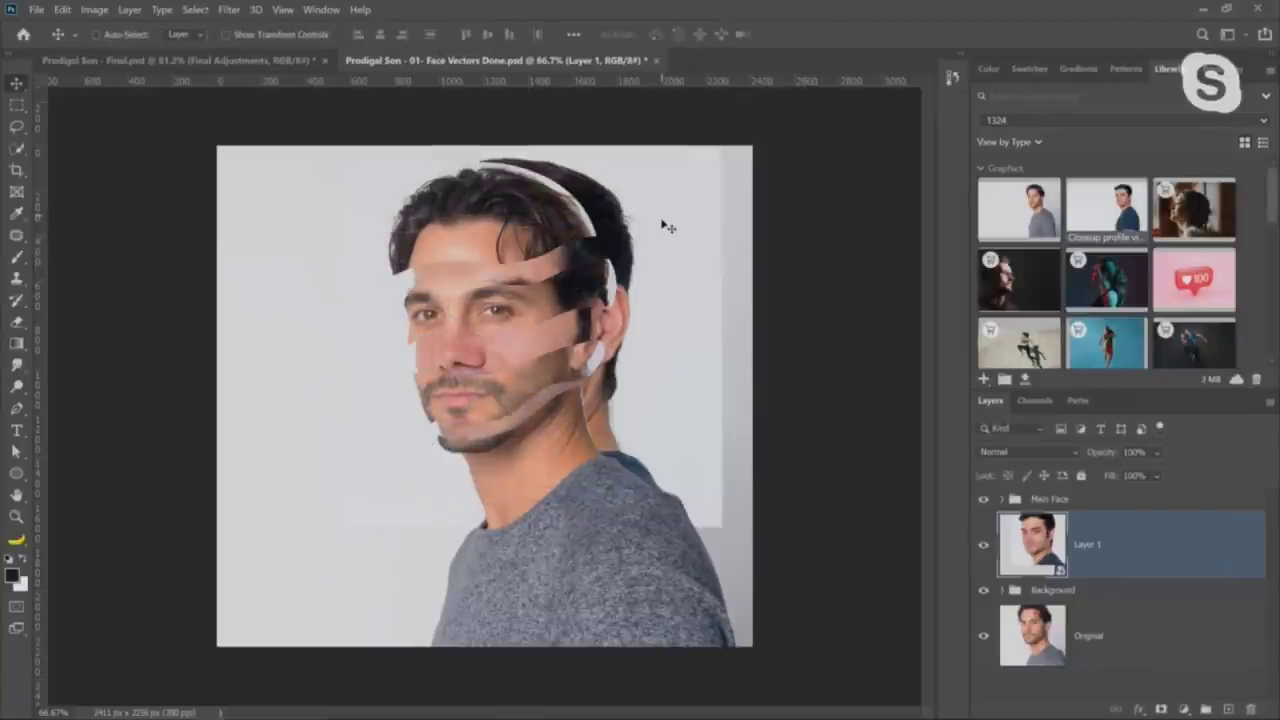
# Scale the portrait to 77.27% around the chin, nudge it into place, and commit
pyautogui.hotkey('ctrl', 't')
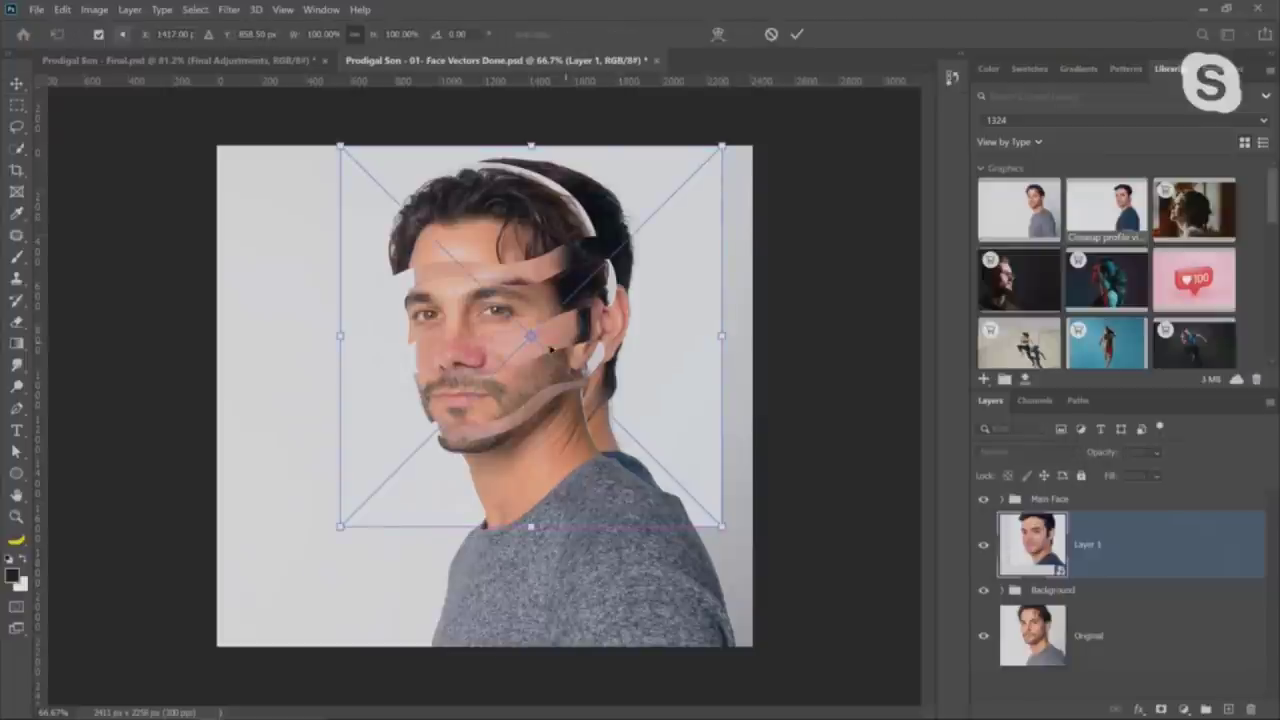
pyautogui.moveTo(543, 342); pyautogui.dragTo(461, 452)
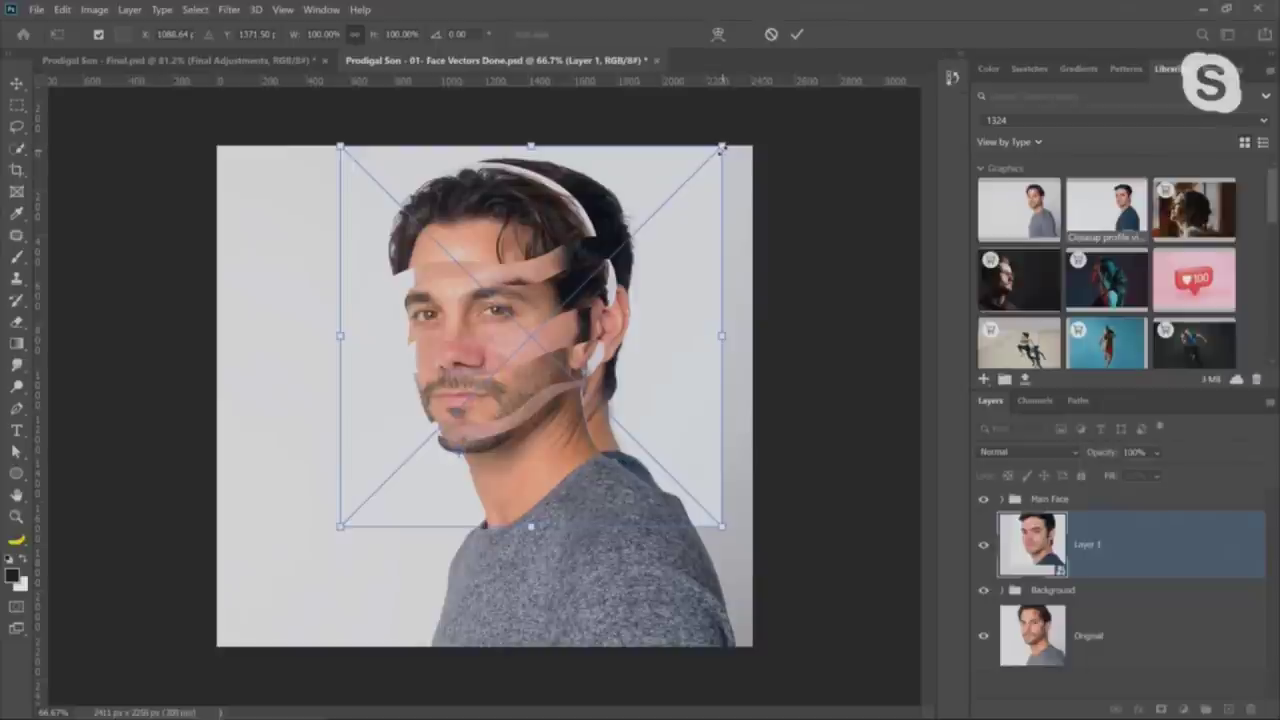
pyautogui.moveTo(721, 147); pyautogui.dragTo(637, 194)
pyautogui.moveTo(601, 302); pyautogui.dragTo(598, 300)
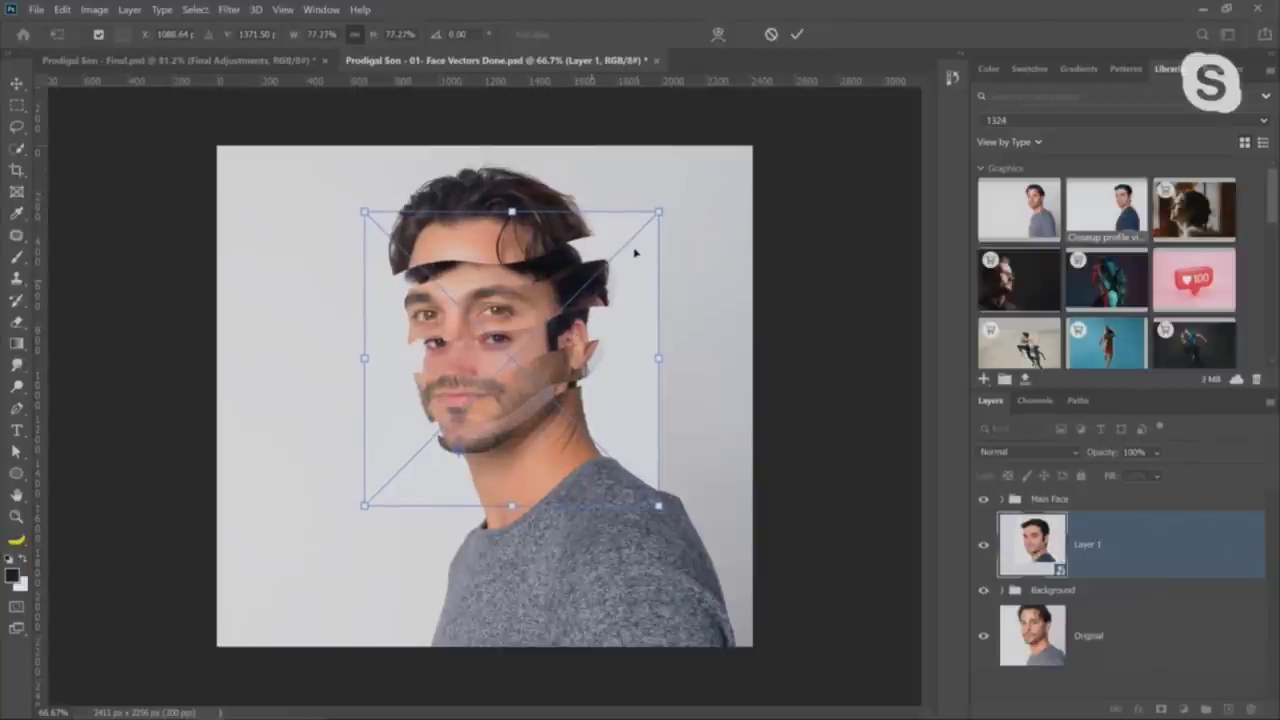
pyautogui.click(797, 34)
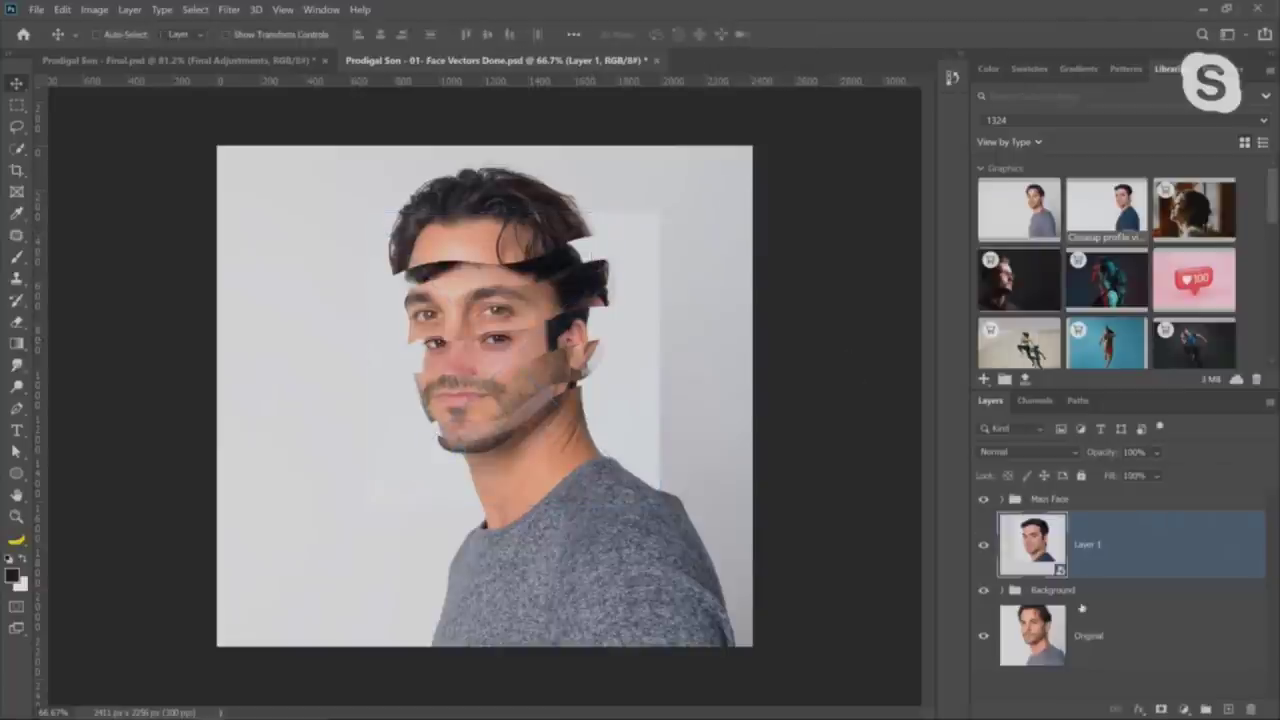
# Select Subject on the portrait, make it a work path, and apply it as Layer 1's vector mask
pyautogui.click(984, 499)
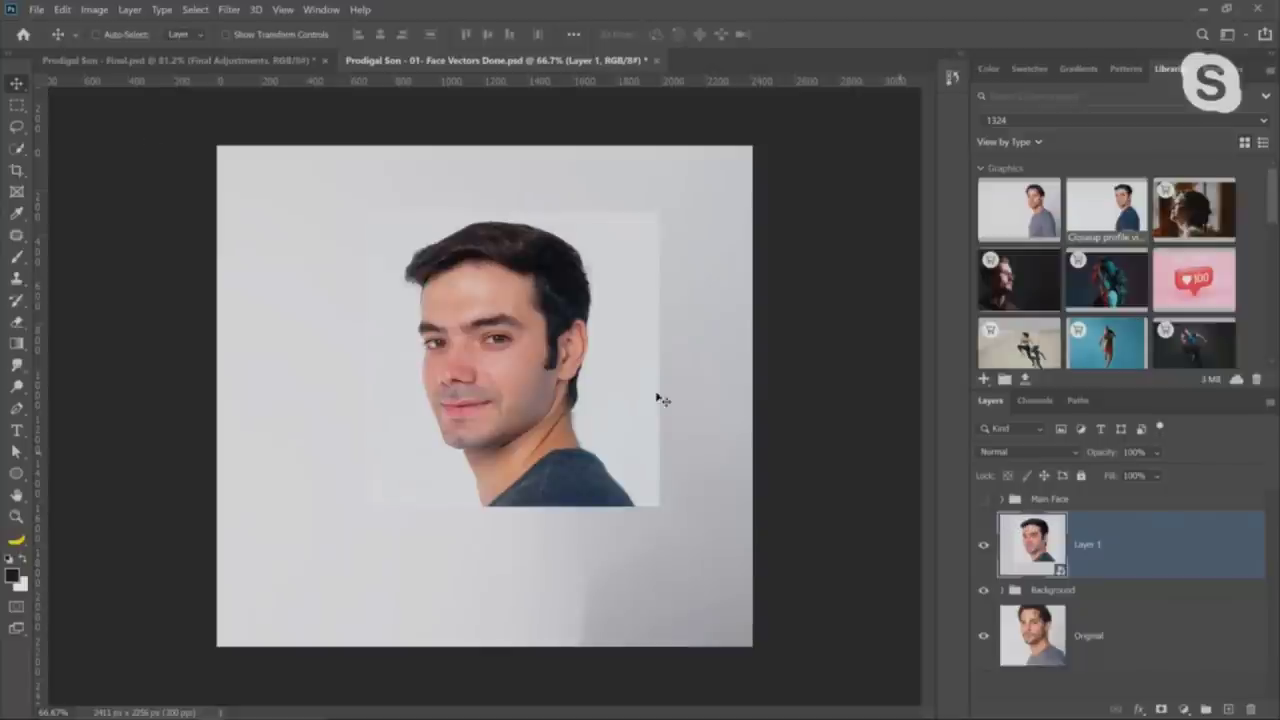
pyautogui.click(195, 9)
pyautogui.click(227, 190)
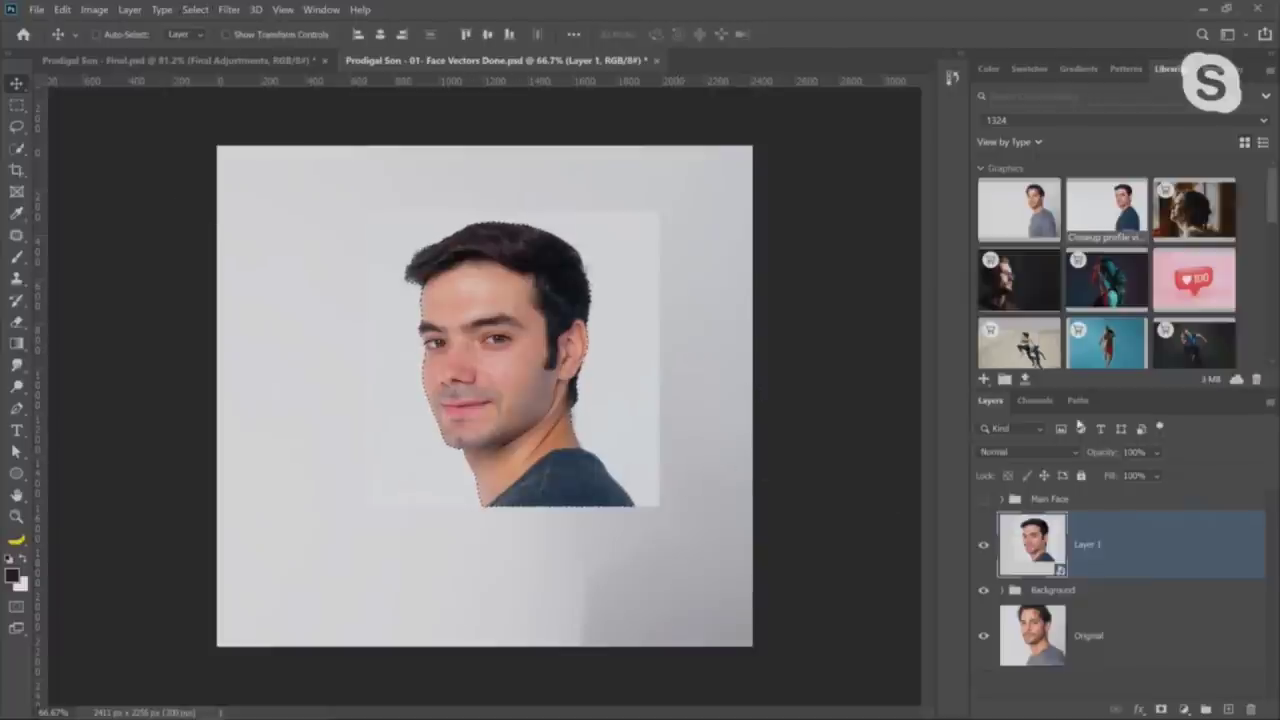
pyautogui.click(1078, 402)
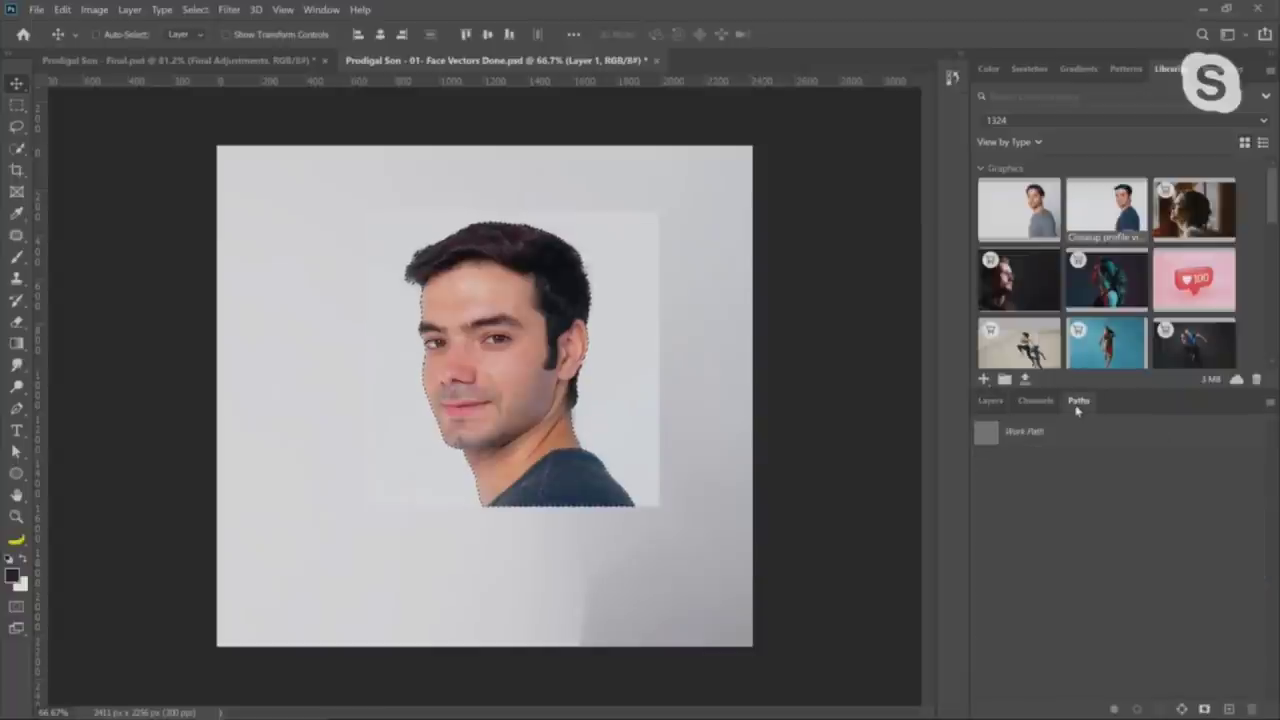
pyautogui.click(1182, 708)
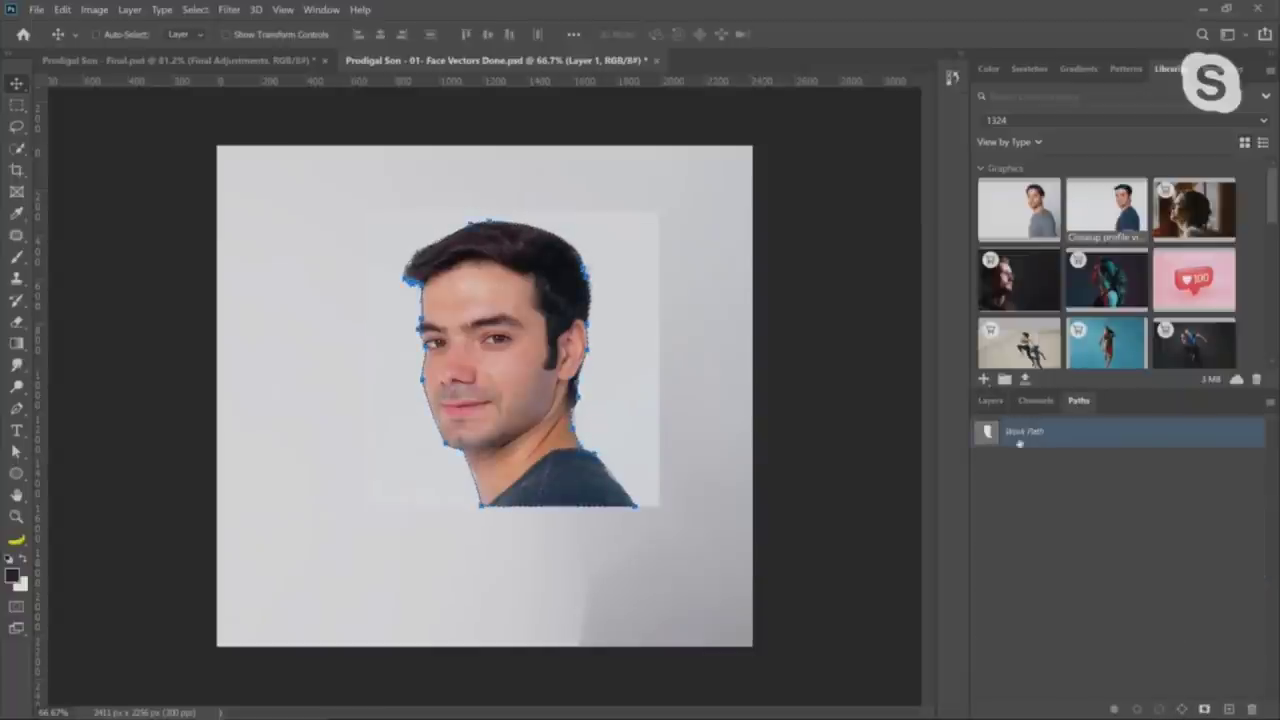
pyautogui.click(991, 402)
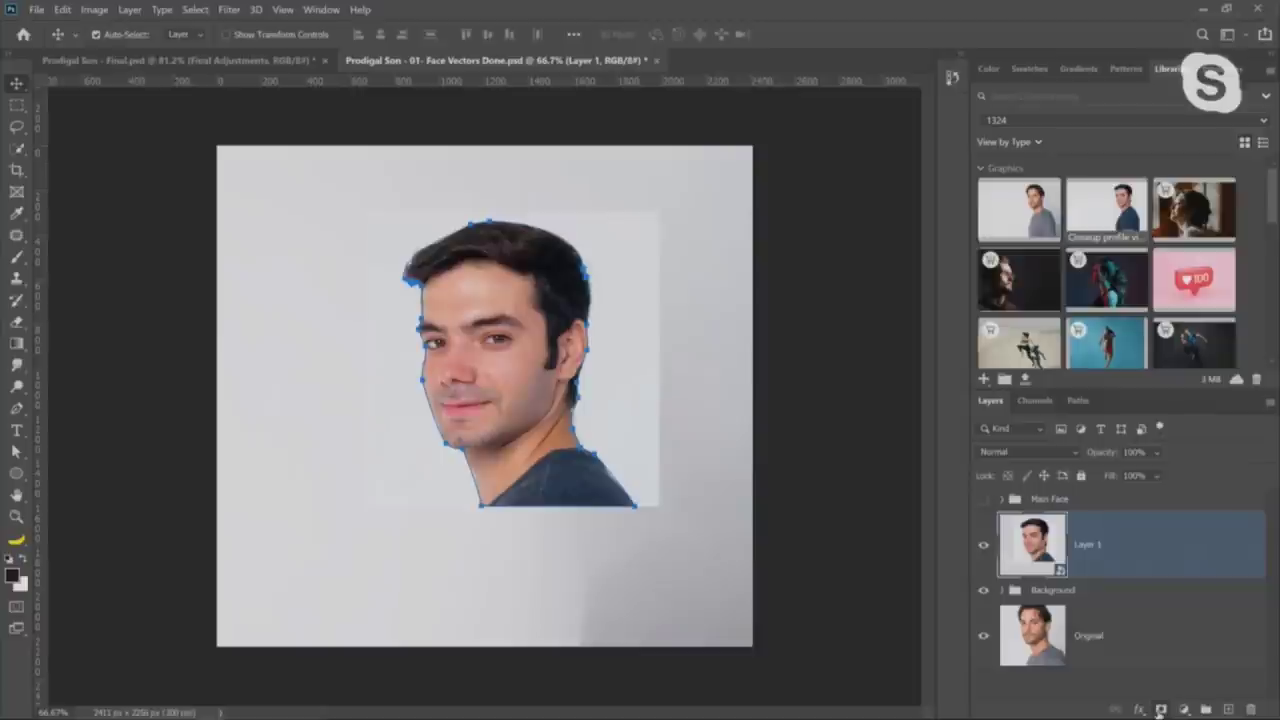
pyautogui.keyDown('ctrl'); pyautogui.click(1160, 710); pyautogui.keyUp('ctrl')
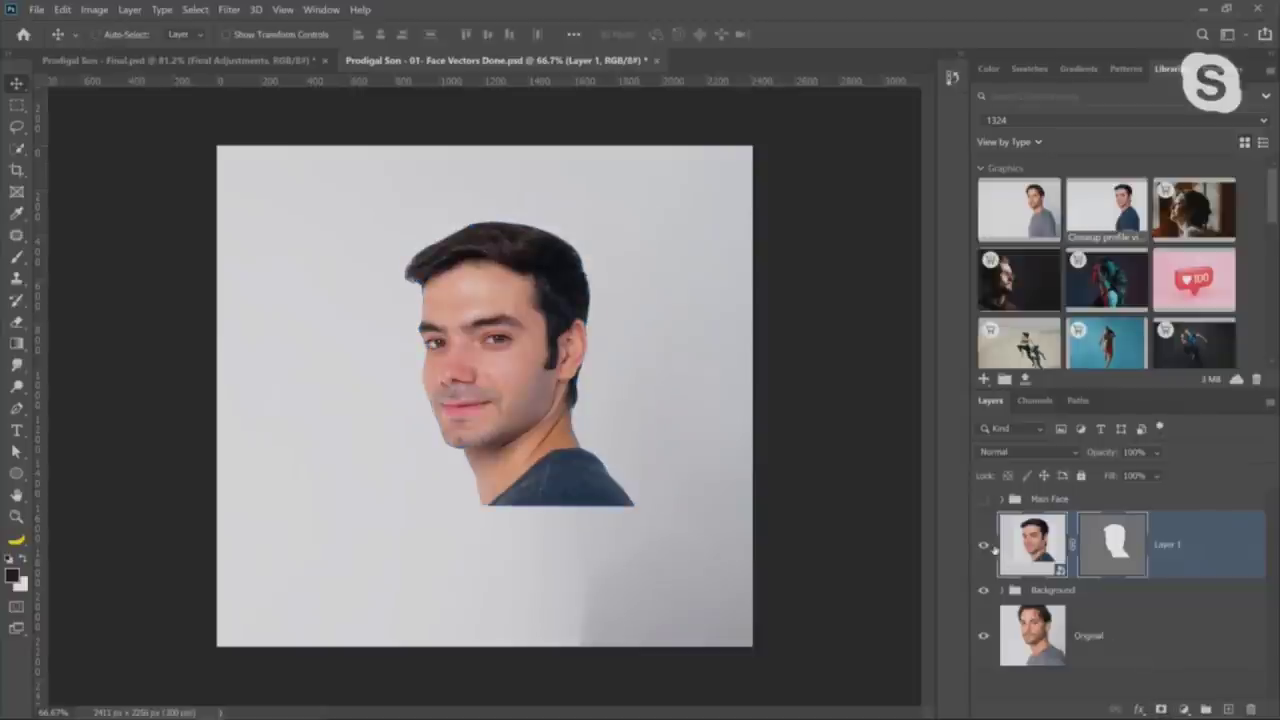
# Show the Main Face group again, comparing it on and off over the masked portrait
pyautogui.click(1032, 543)
pyautogui.click(983, 500)
pyautogui.click(983, 500)
pyautogui.click(983, 500)
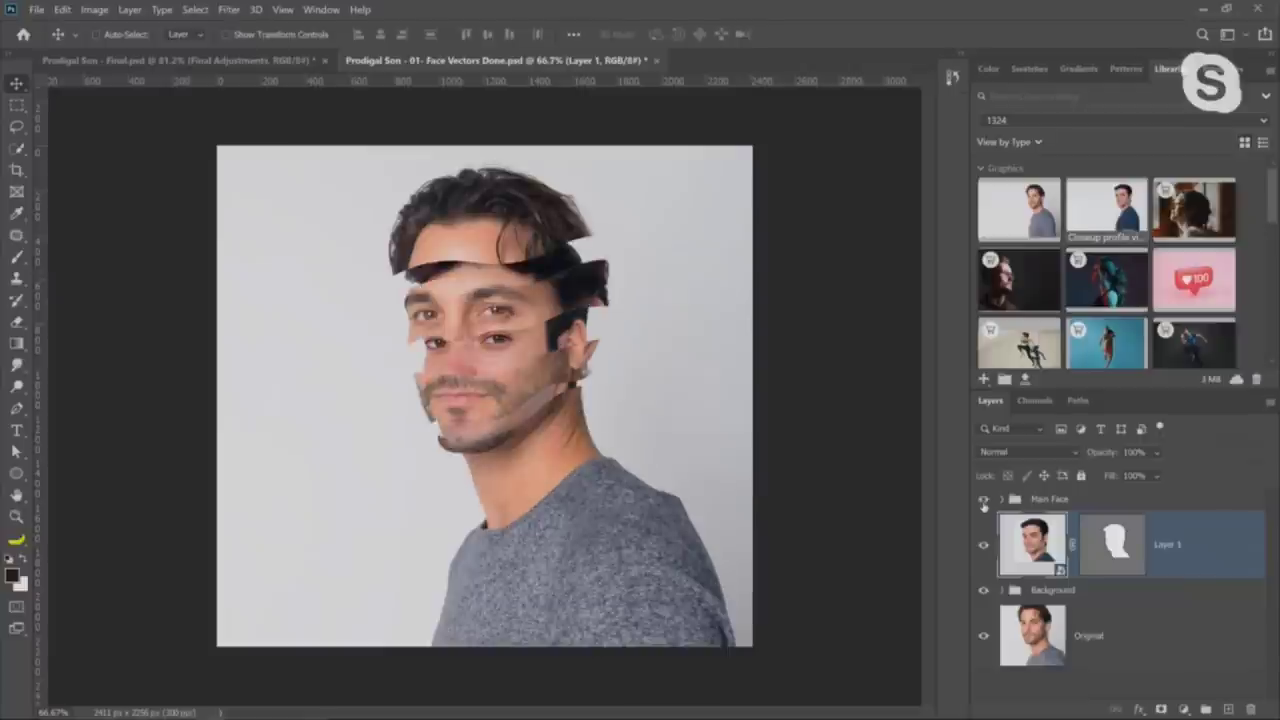
pyautogui.click(983, 500)
pyautogui.click(983, 500)
pyautogui.click(35, 9)
pyautogui.click(40, 42)
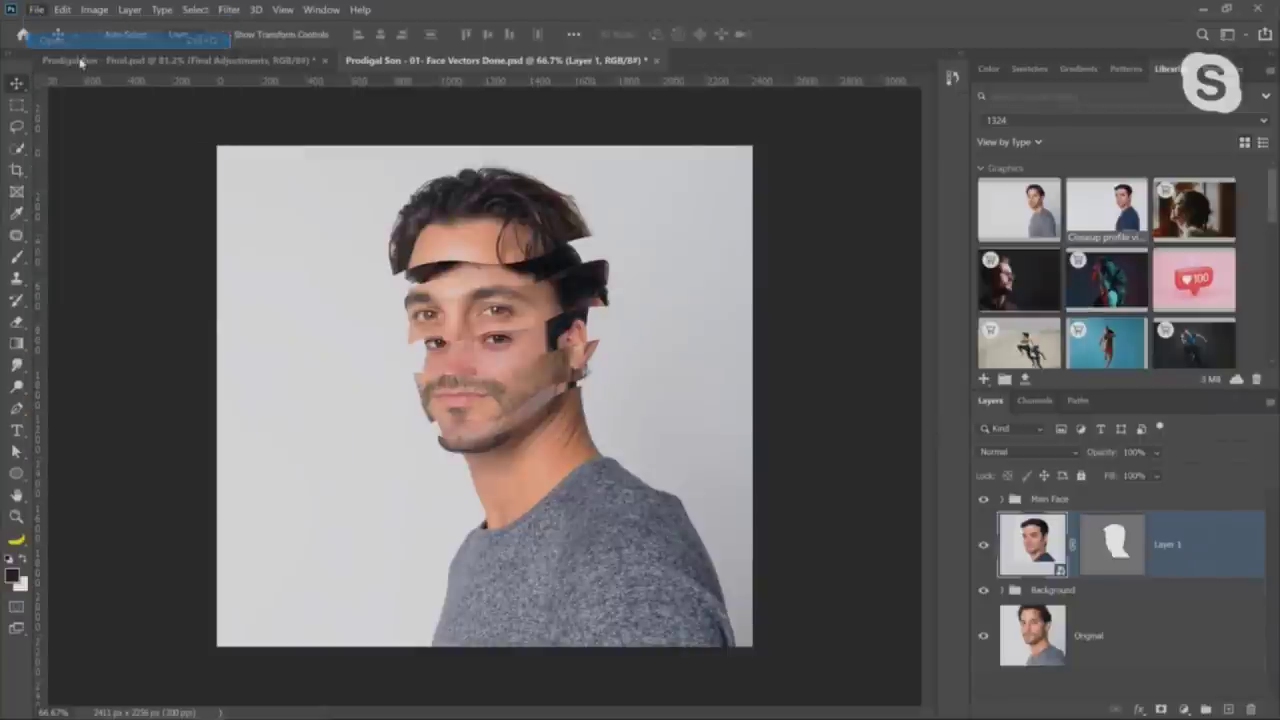
# Open Prodigal Son - 02 - Behind Face Done, then duplicate Layer 1 in Face Vectors Done with Ctrl+J
pyautogui.doubleClick(380, 150)
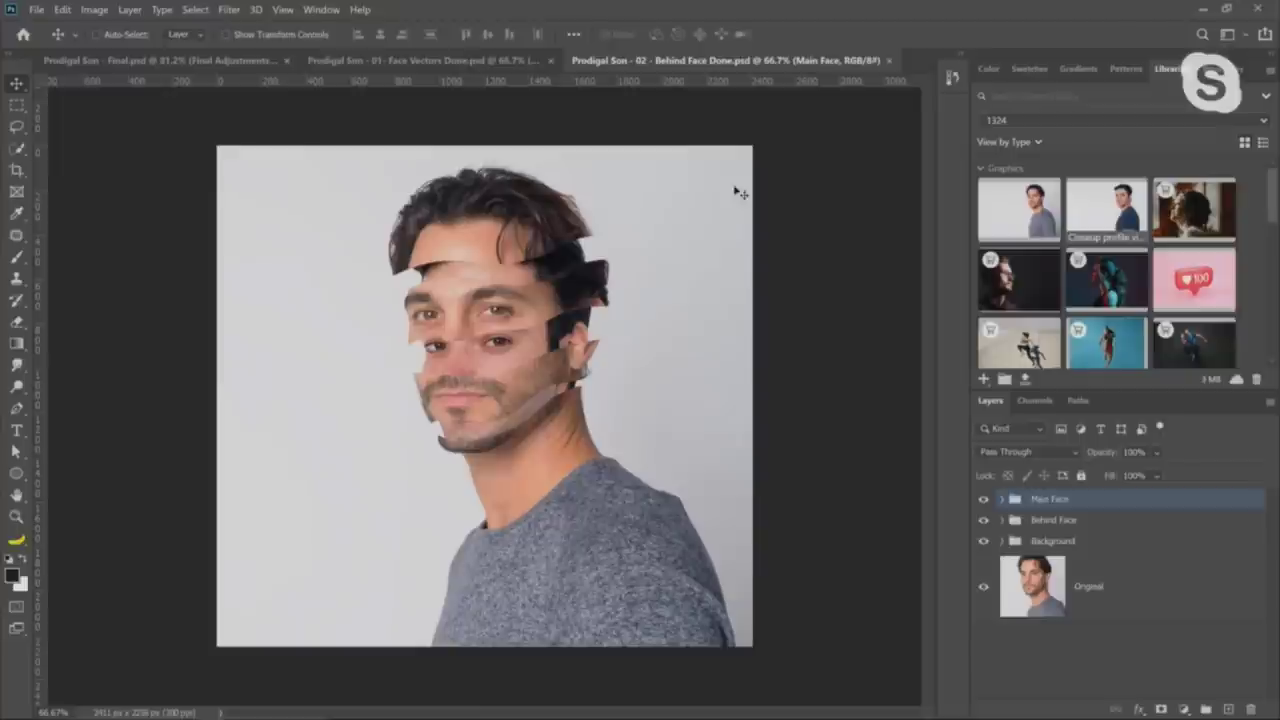
pyautogui.click(430, 60)
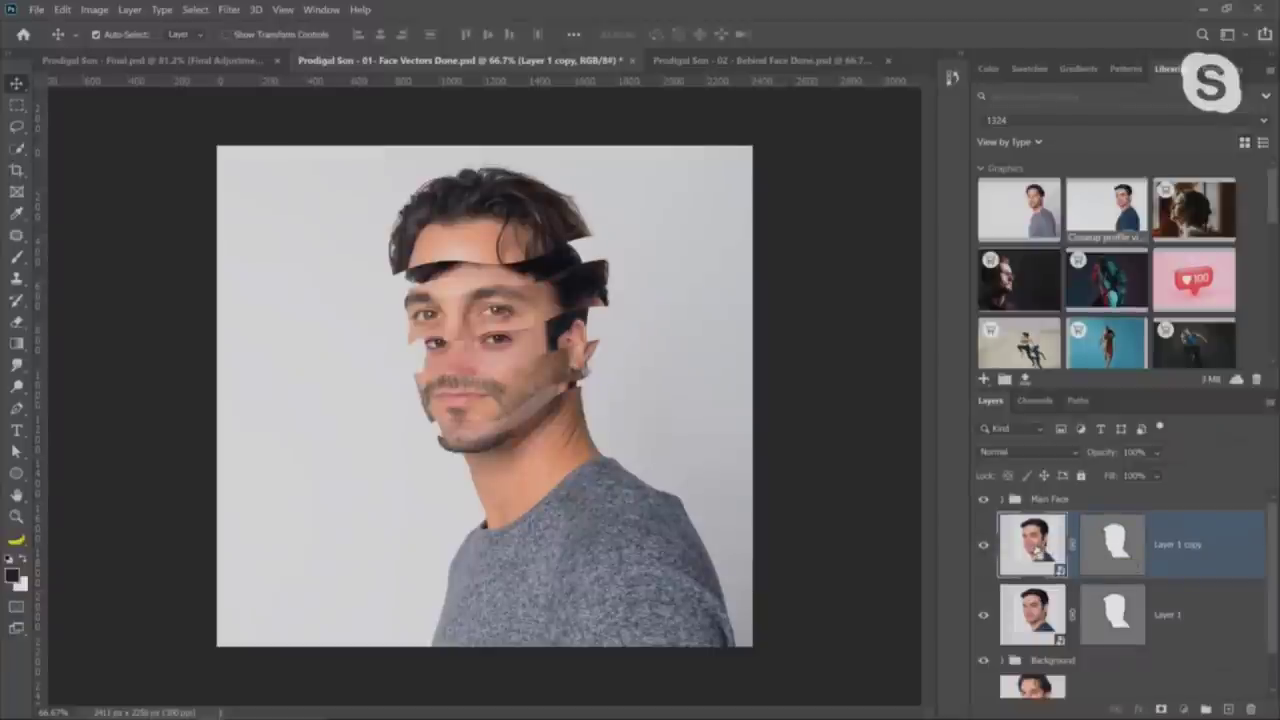
pyautogui.hotkey('ctrl', 'j')
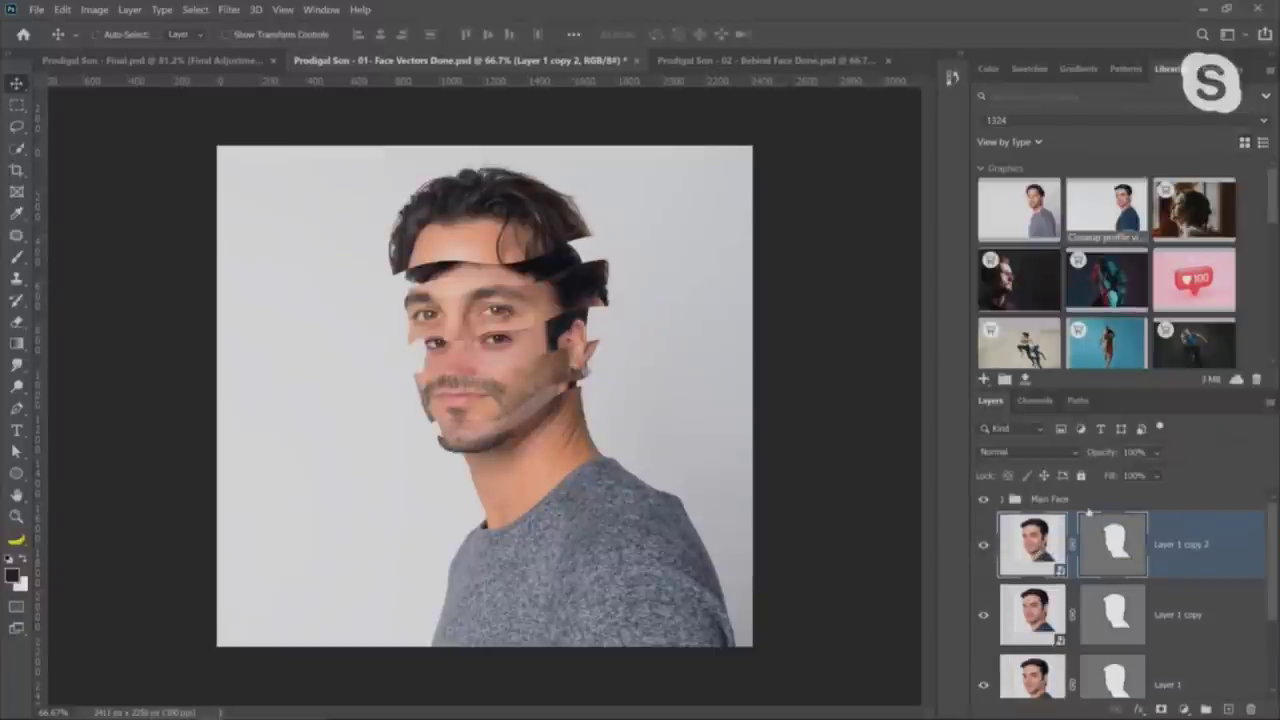
# Hide Layer 1 copy and Layer 1 so only Layer 1 copy 2 shows, then pick the Curvature Pen
pyautogui.moveTo(984, 614); pyautogui.dragTo(984, 684)
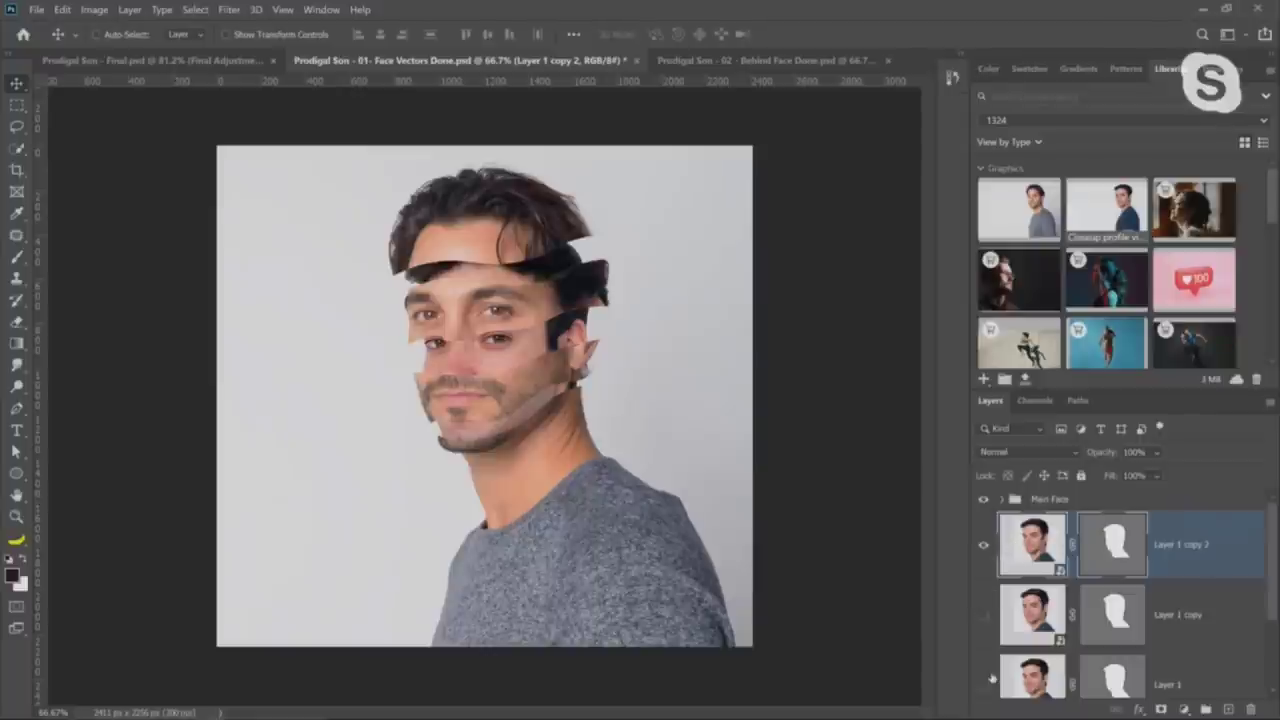
pyautogui.click(984, 548)
pyautogui.click(984, 548)
pyautogui.moveTo(16, 408); pyautogui.dragTo(103, 440)
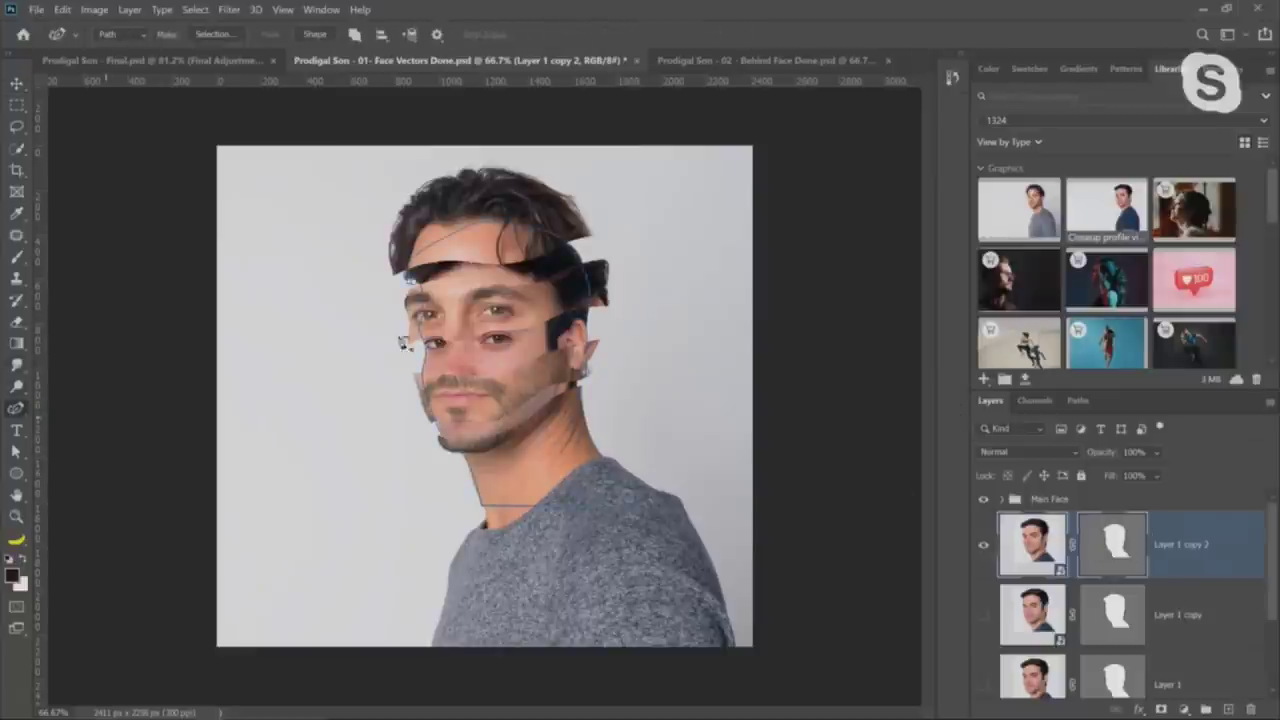
# On Layer 1 copy 2, trace a closed forehead-to-eye-line path and intersect it with the mask
pyautogui.click(383, 252)
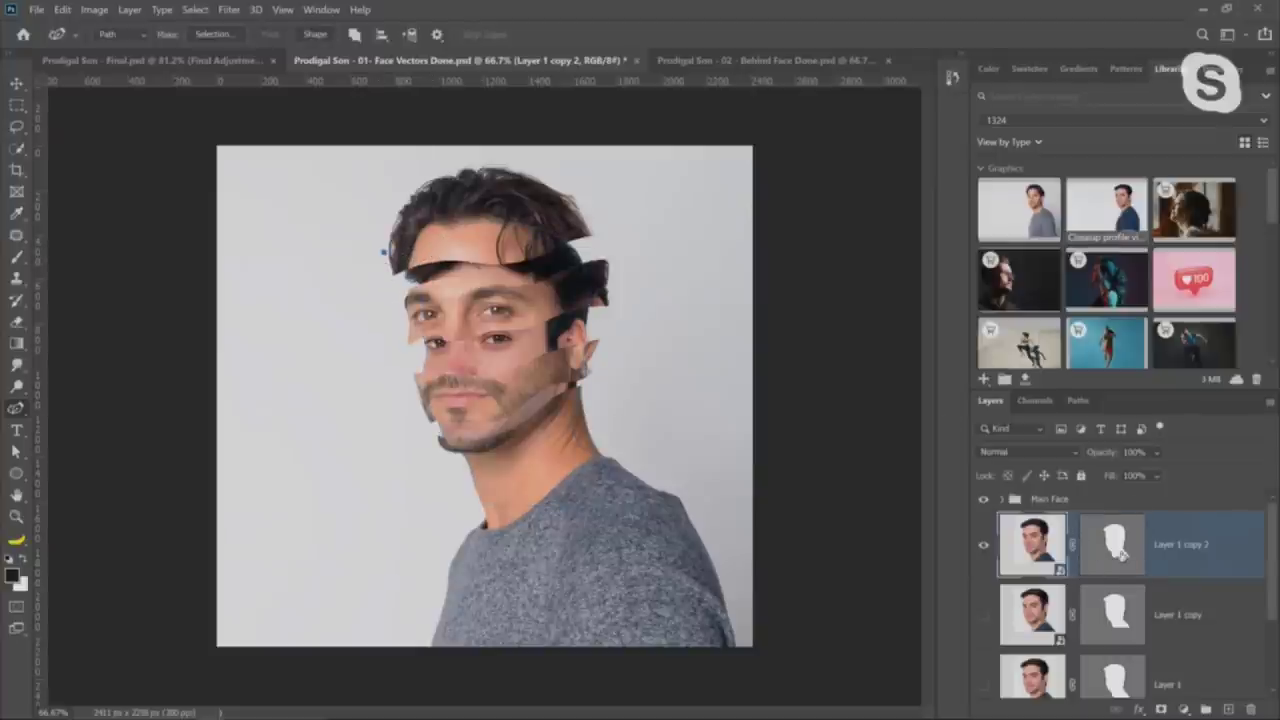
pyautogui.click(482, 505)
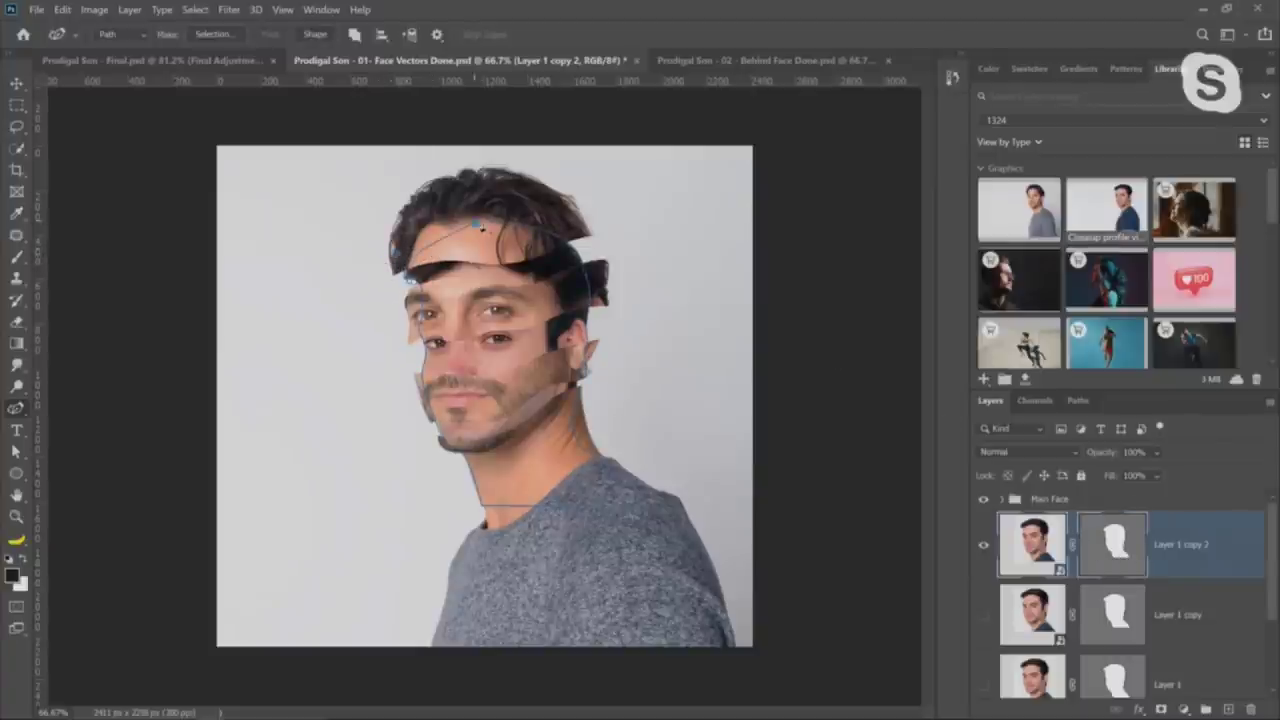
pyautogui.click(597, 272)
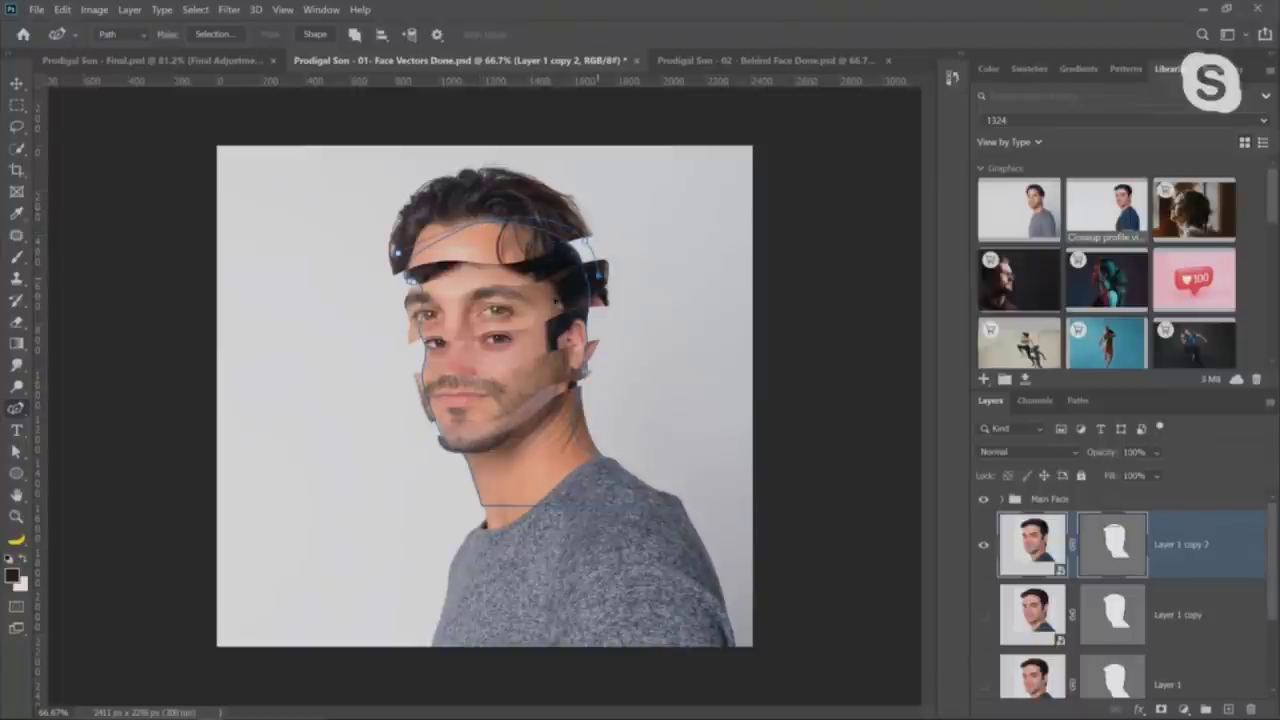
pyautogui.click(505, 310)
pyautogui.click(400, 316)
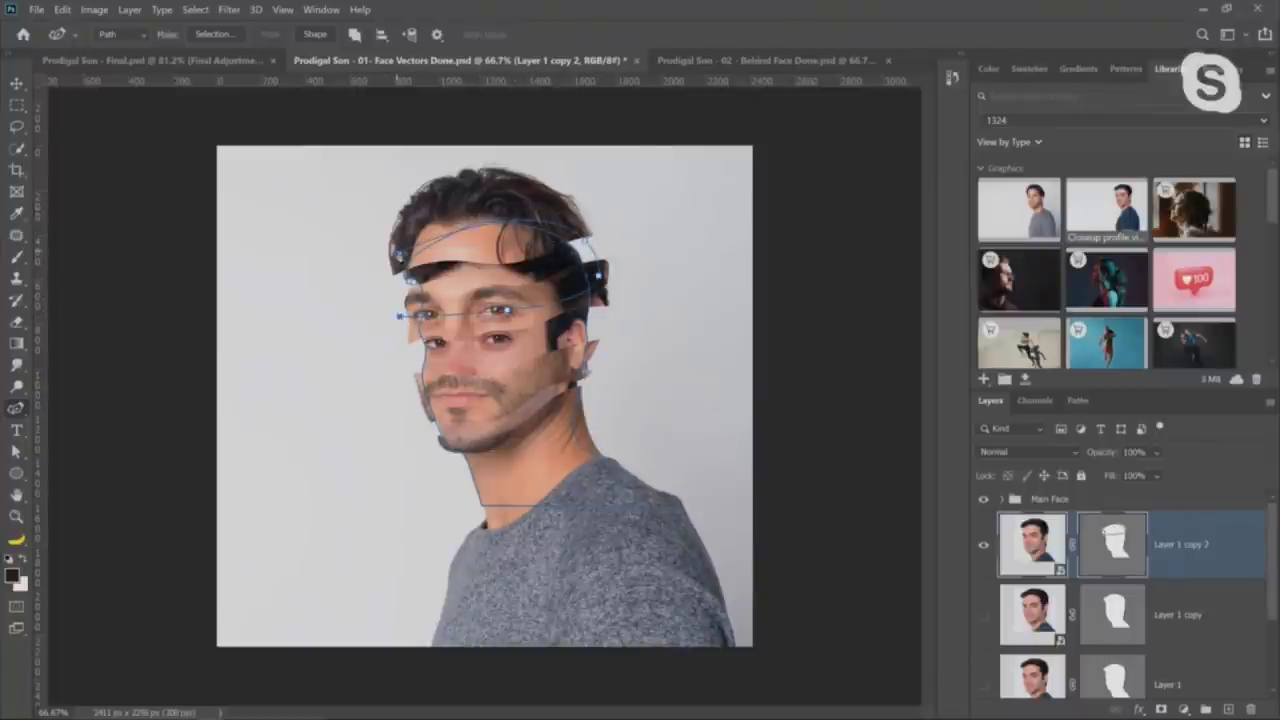
pyautogui.click(398, 253)
pyautogui.click(355, 35)
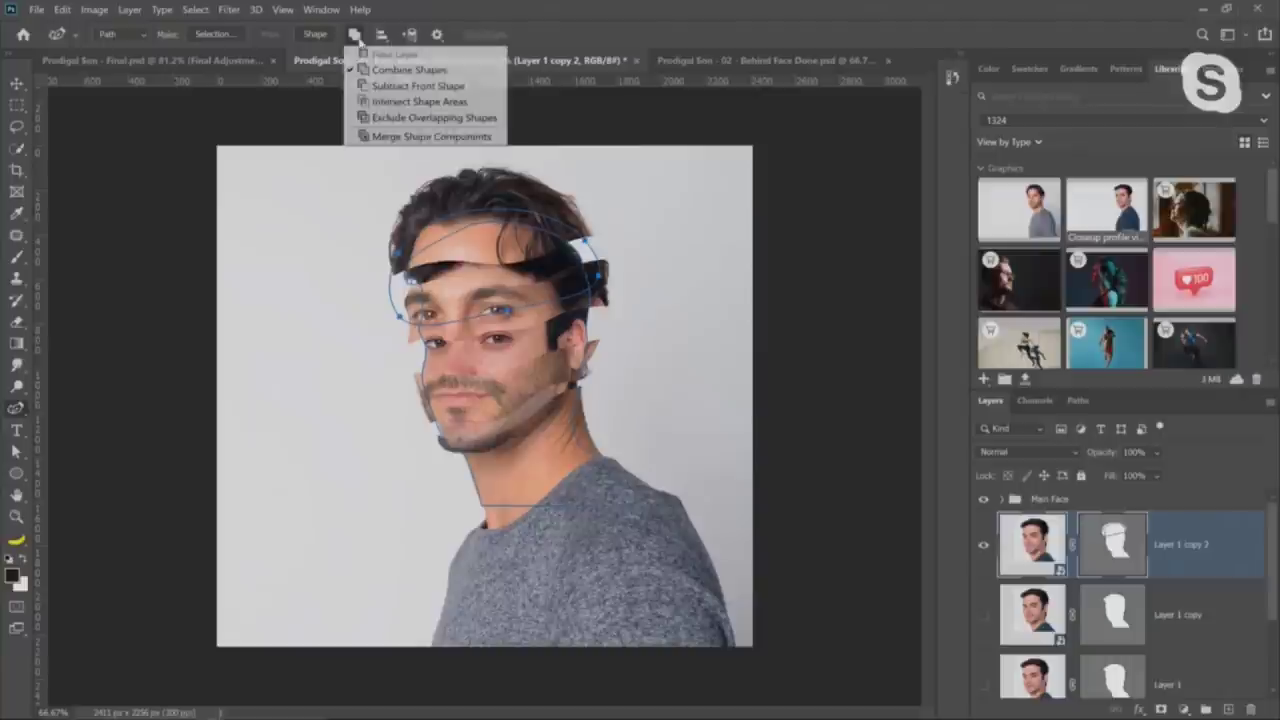
pyautogui.click(414, 102)
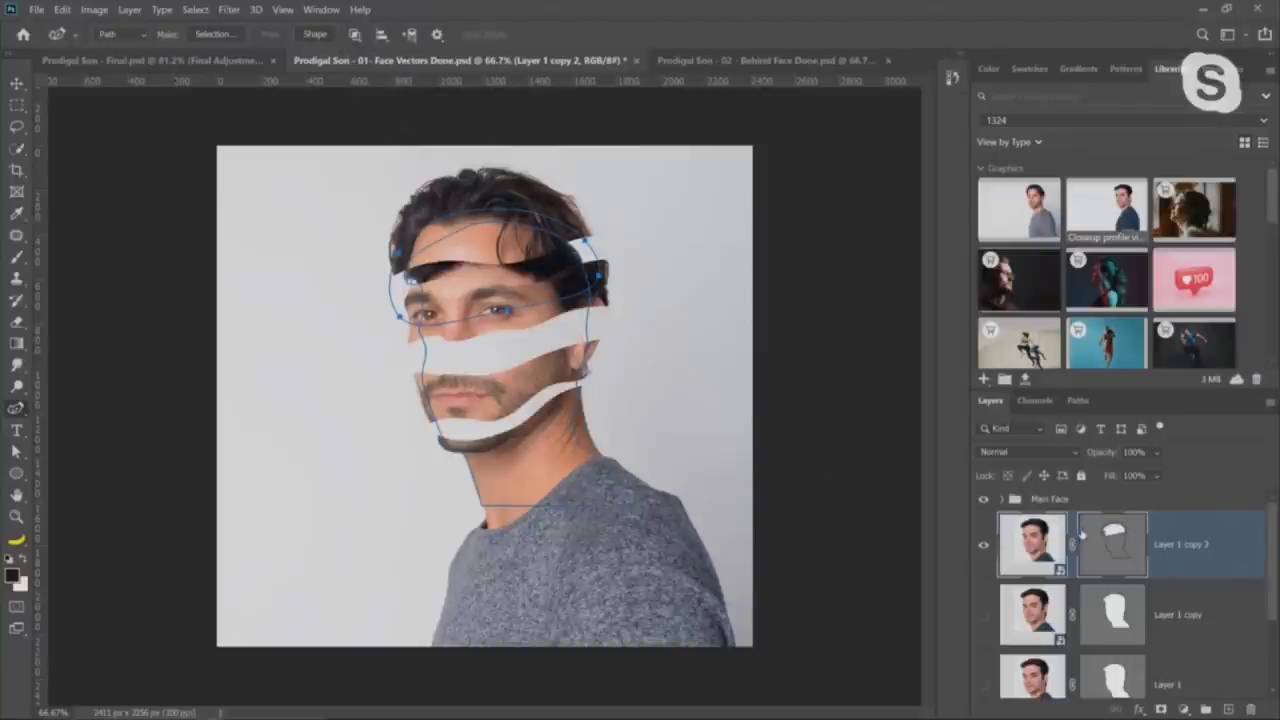
# Hide Layer 1 copy 2, then show and select Layer 1 copy
pyautogui.click(982, 545)
pyautogui.click(982, 616)
pyautogui.click(1168, 628)
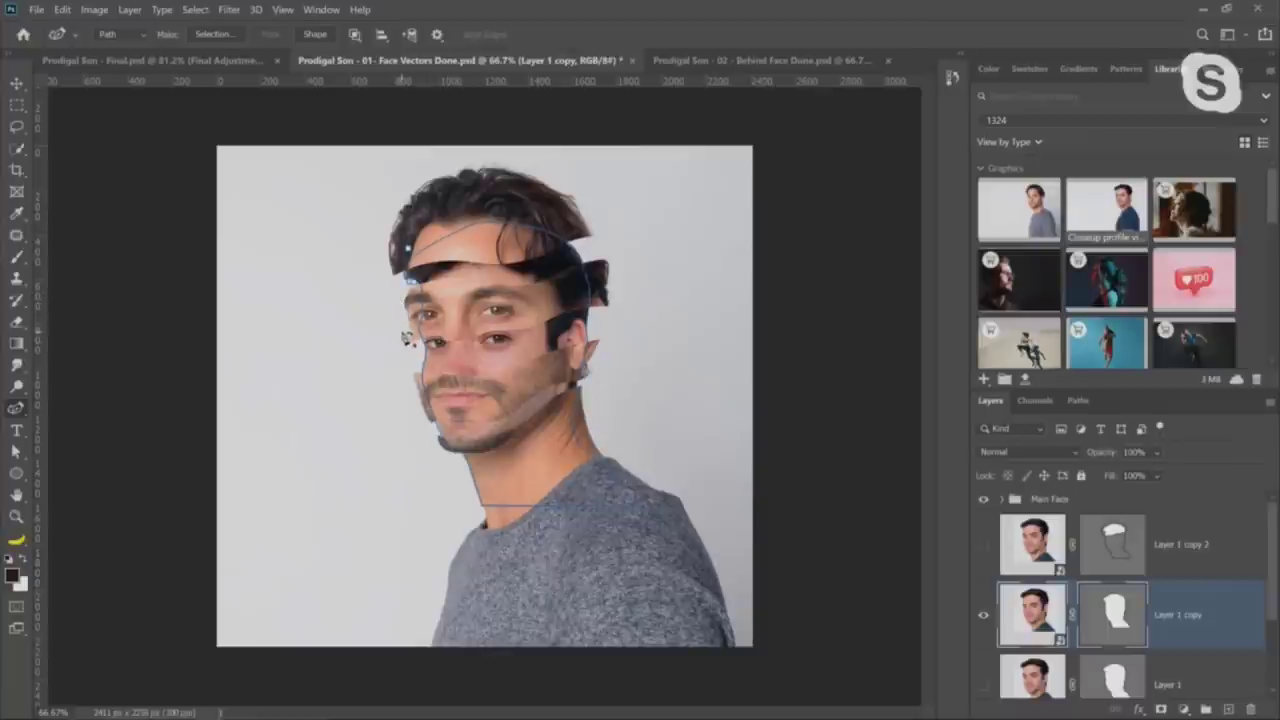
# Trace a closed wavy path across the middle of the face on Layer 1 copy, intersecting it with the mask
pyautogui.click(614, 292)
pyautogui.click(577, 363)
pyautogui.click(501, 387)
pyautogui.click(411, 394)
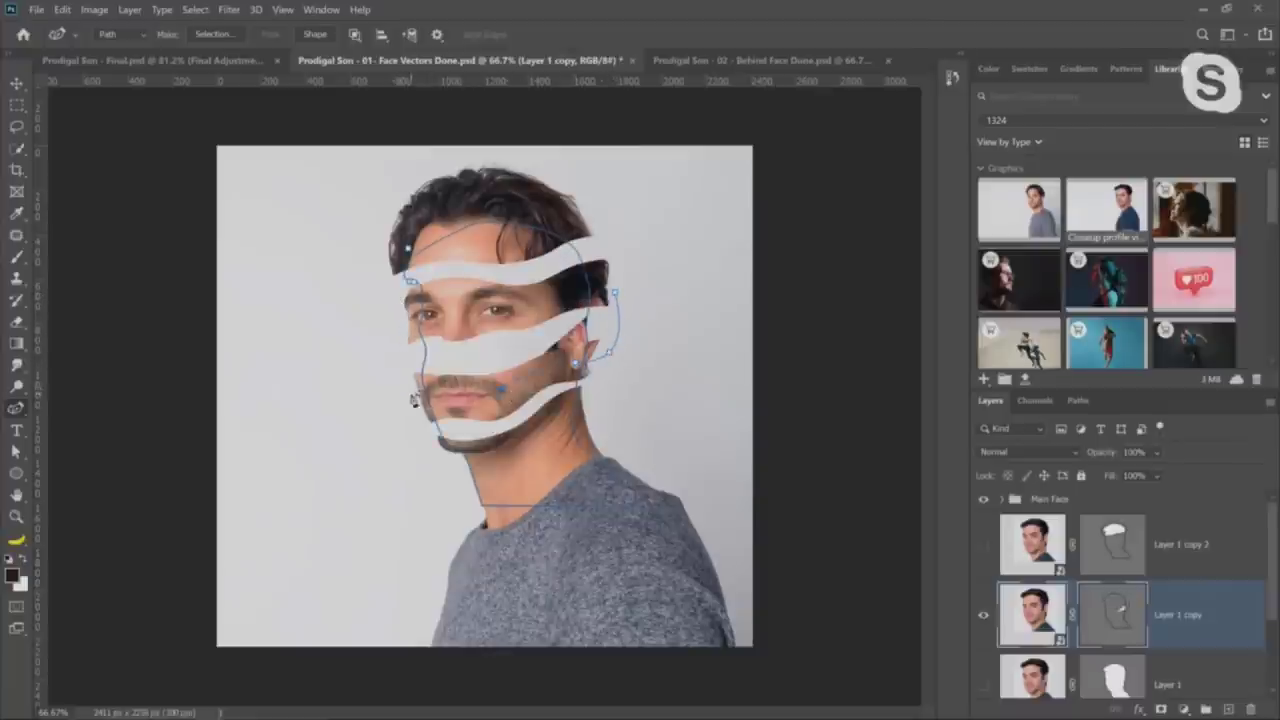
pyautogui.click(396, 340)
pyautogui.click(444, 309)
pyautogui.click(554, 297)
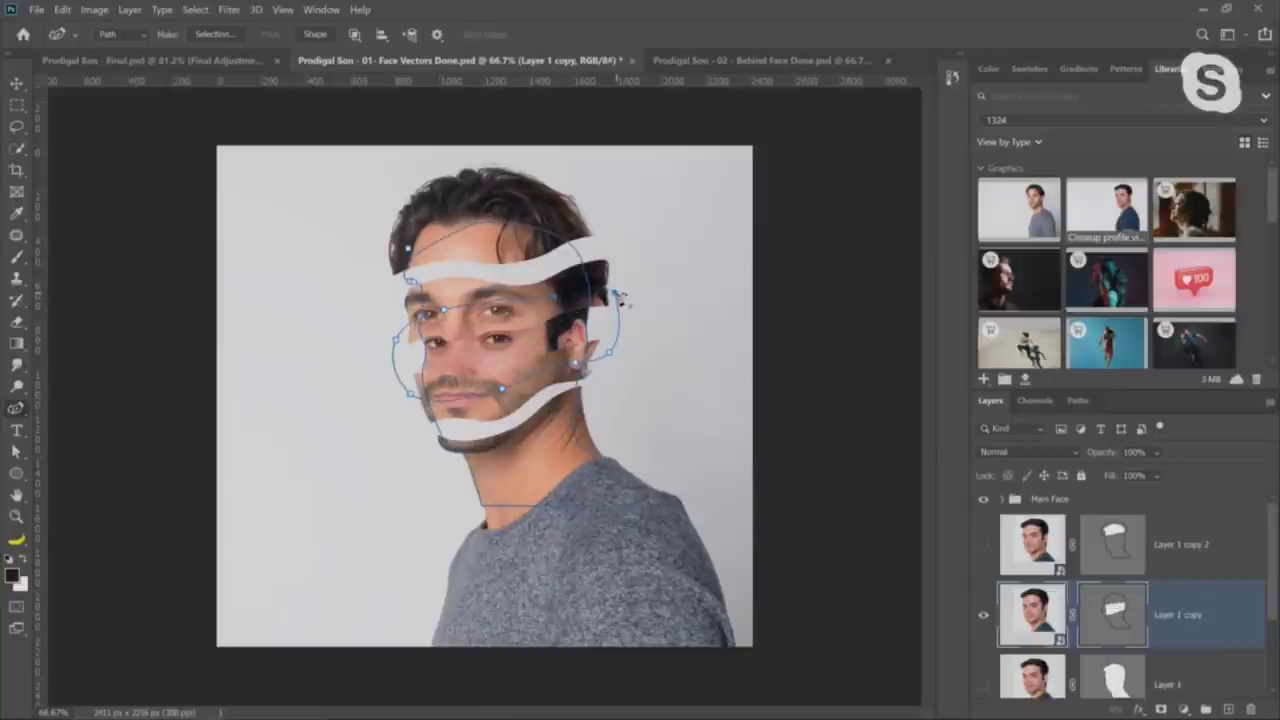
pyautogui.click(617, 295)
pyautogui.click(354, 34)
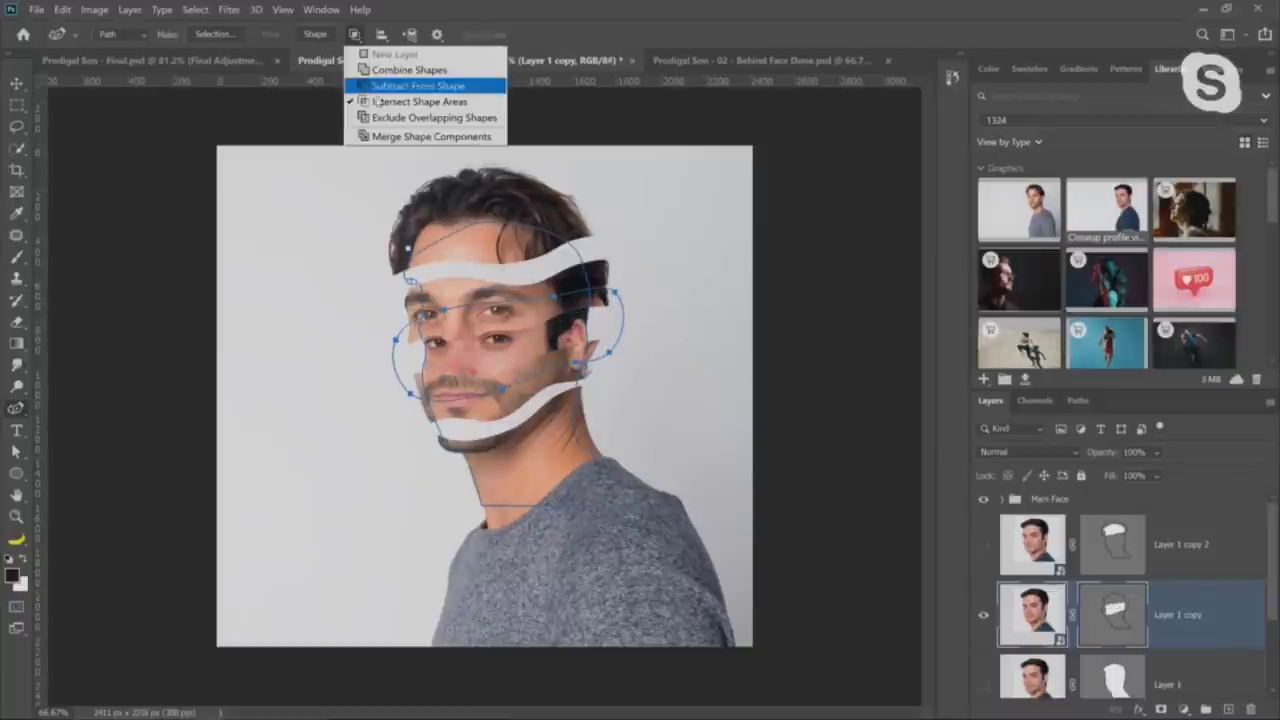
pyautogui.click(1049, 630)
# Hide Layer 1 copy, show Layer 1 and target Layer 1's vector mask
pyautogui.click(1130, 684)
pyautogui.scroll(-1, 1096, 636)
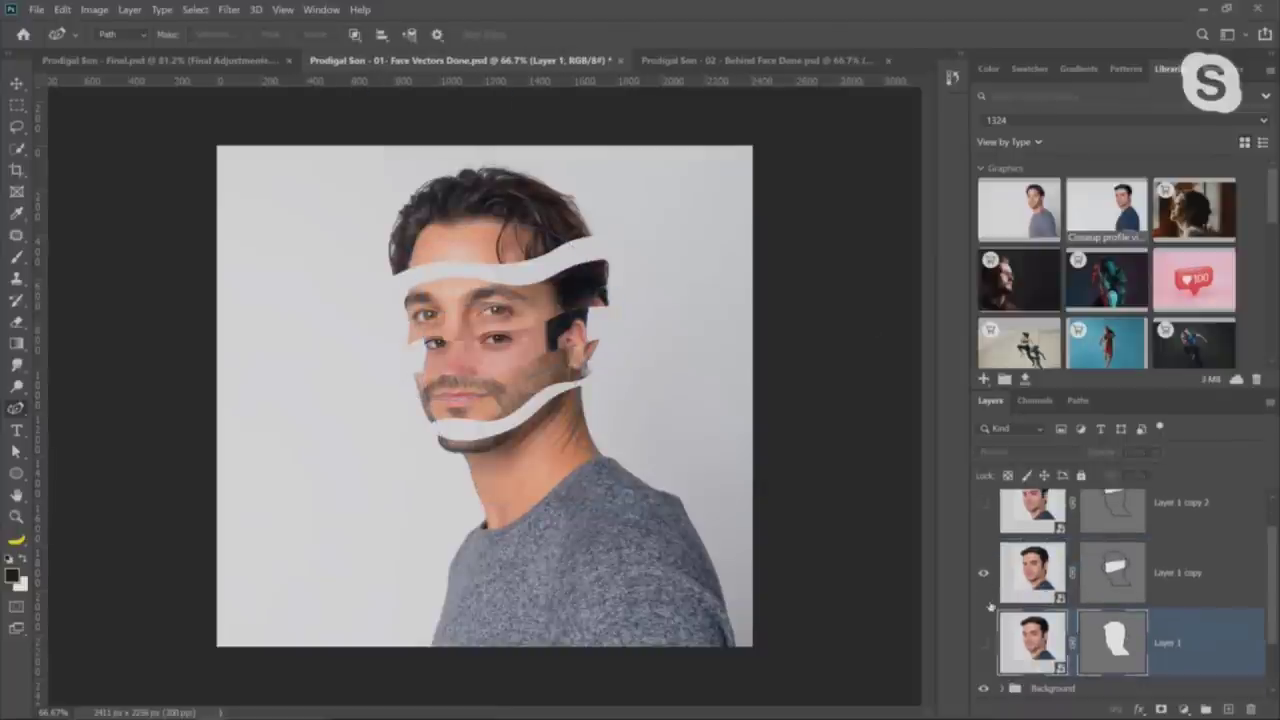
pyautogui.click(983, 573)
pyautogui.click(983, 643)
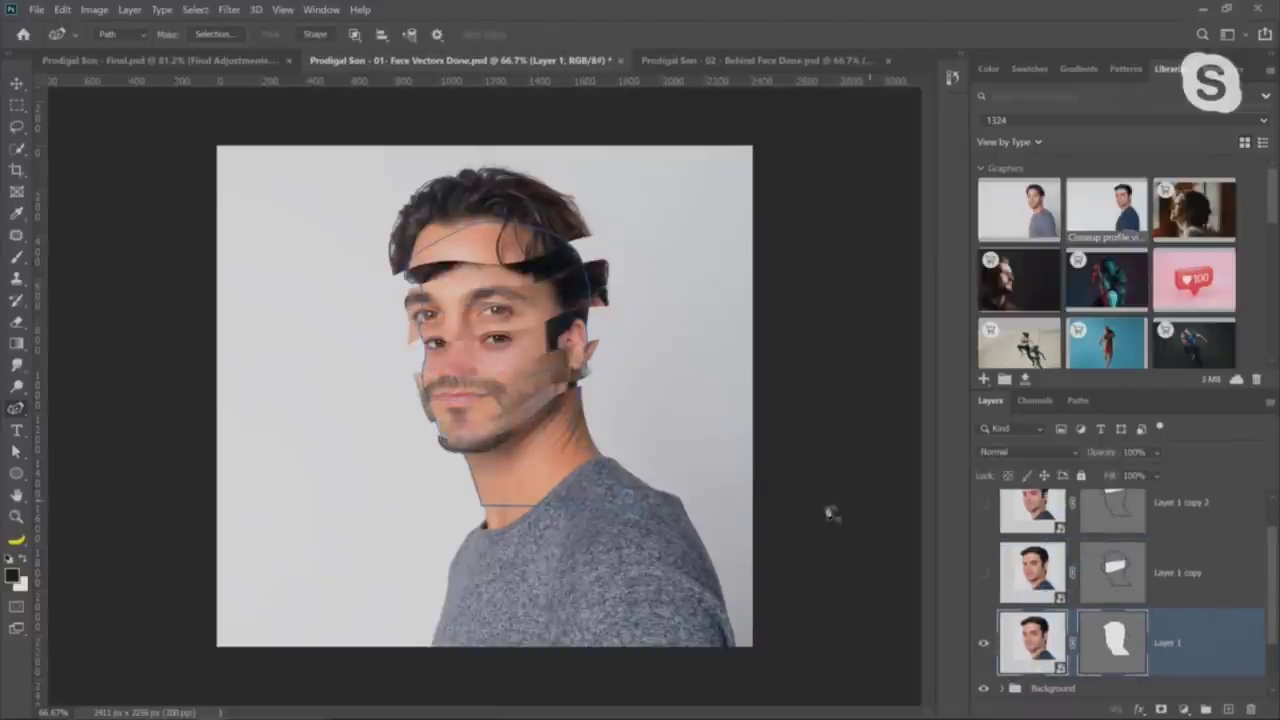
pyautogui.click(1118, 636)
# Trace a closed path along the jawline and upper lip and apply it to Layer 1's mask
pyautogui.click(598, 397)
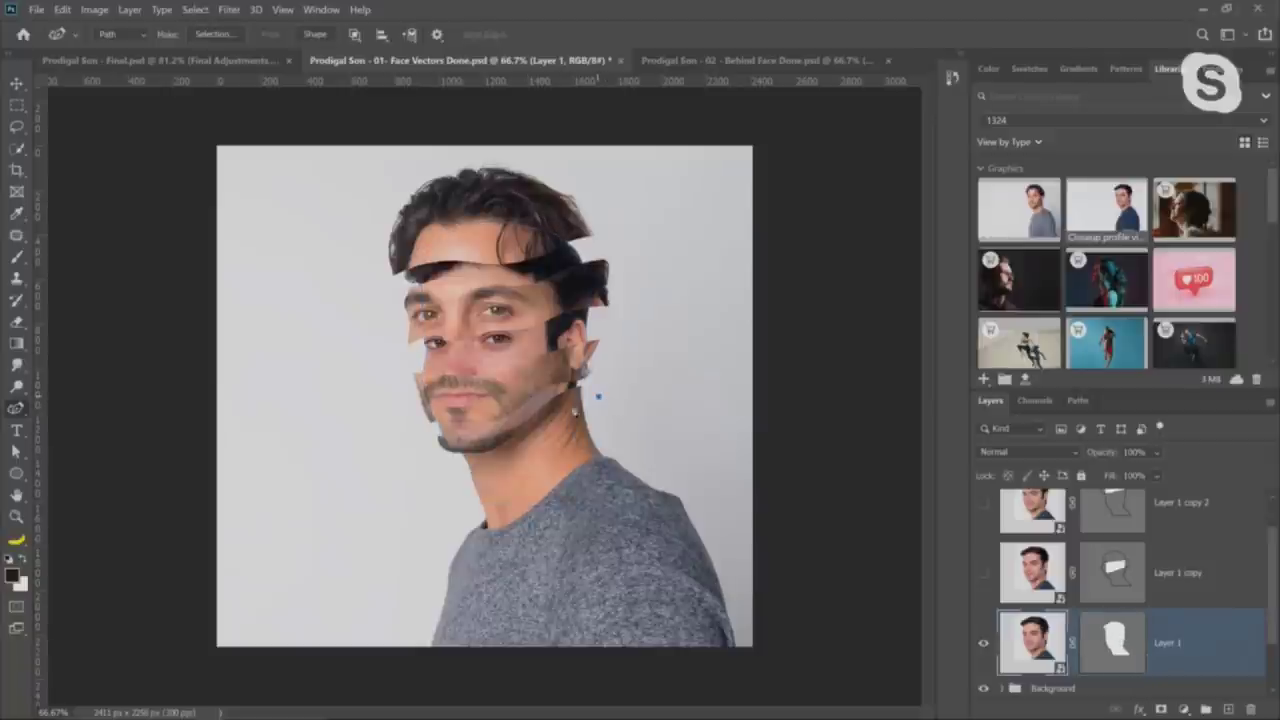
pyautogui.click(546, 428)
pyautogui.click(499, 455)
pyautogui.click(440, 445)
pyautogui.click(410, 425)
pyautogui.click(430, 404)
pyautogui.click(490, 398)
pyautogui.click(527, 379)
pyautogui.click(575, 362)
pyautogui.click(600, 357)
pyautogui.click(600, 399)
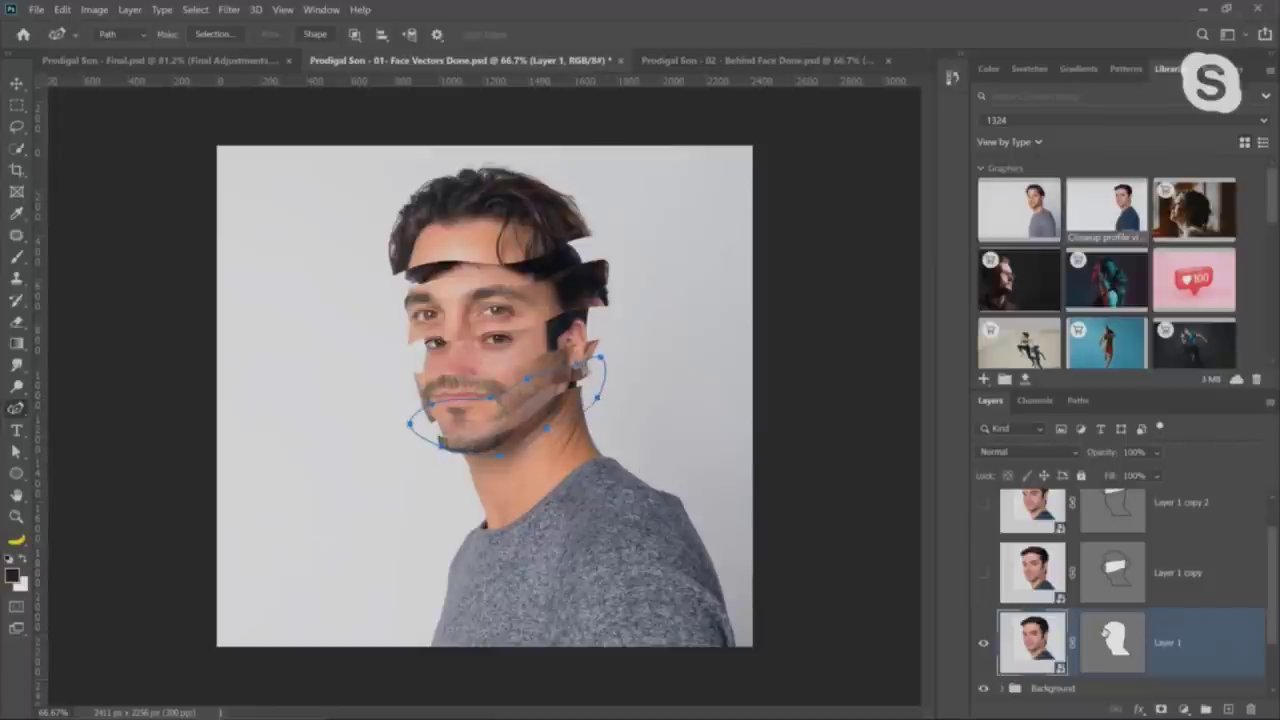
pyautogui.click(1112, 640)
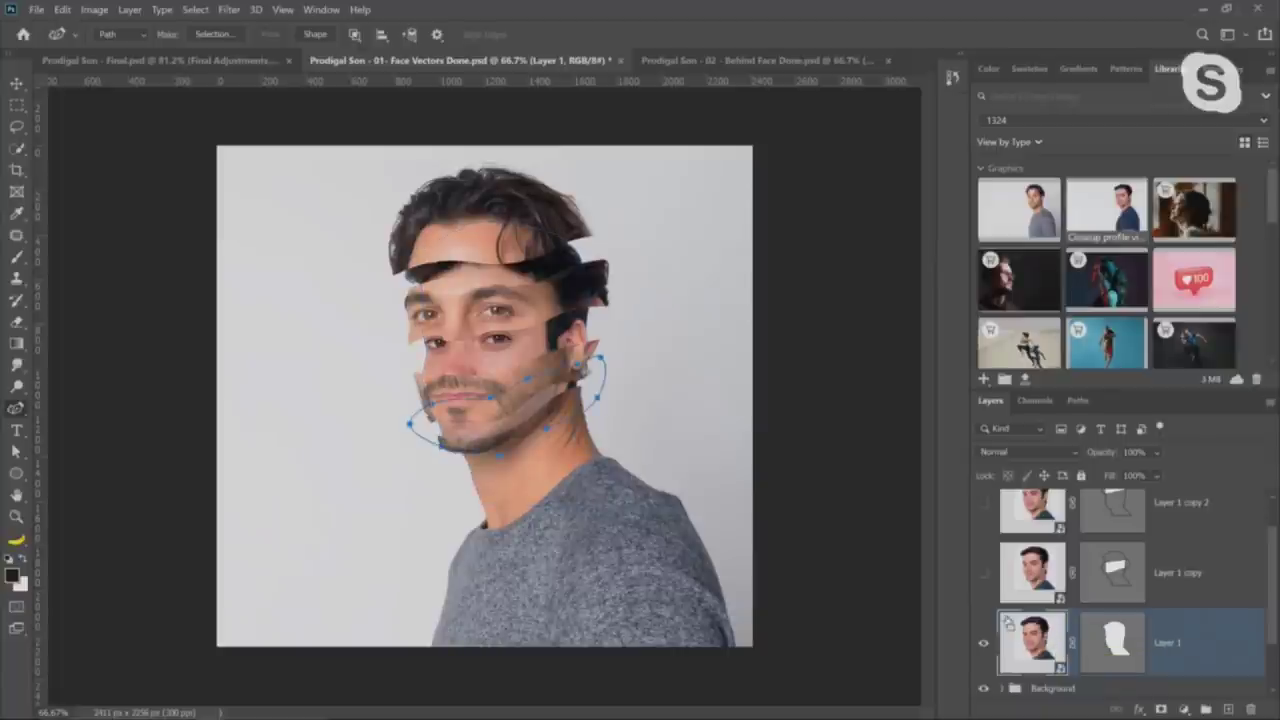
# Delete the faulty ear segment, redraw a closed chin-and-mouth slice, and show both upper copies again
pyautogui.press('Delete')
pyautogui.press('Delete')
pyautogui.press('Delete')
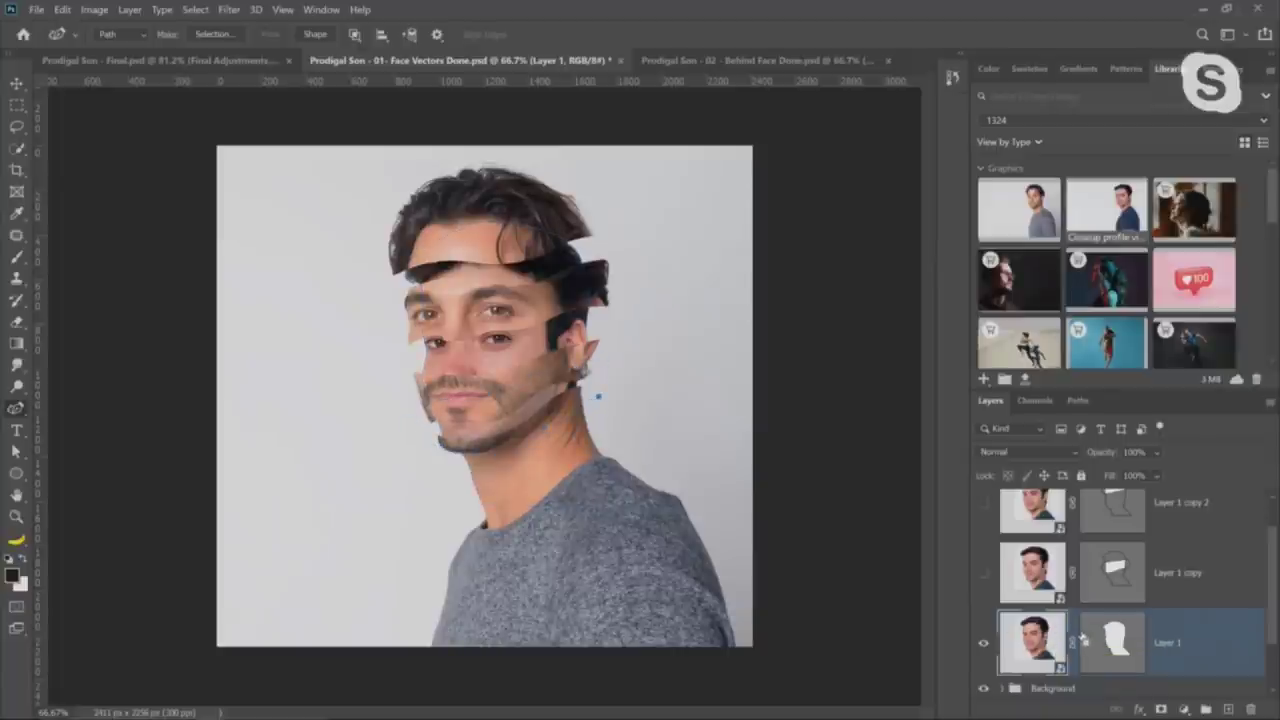
pyautogui.click(1125, 645)
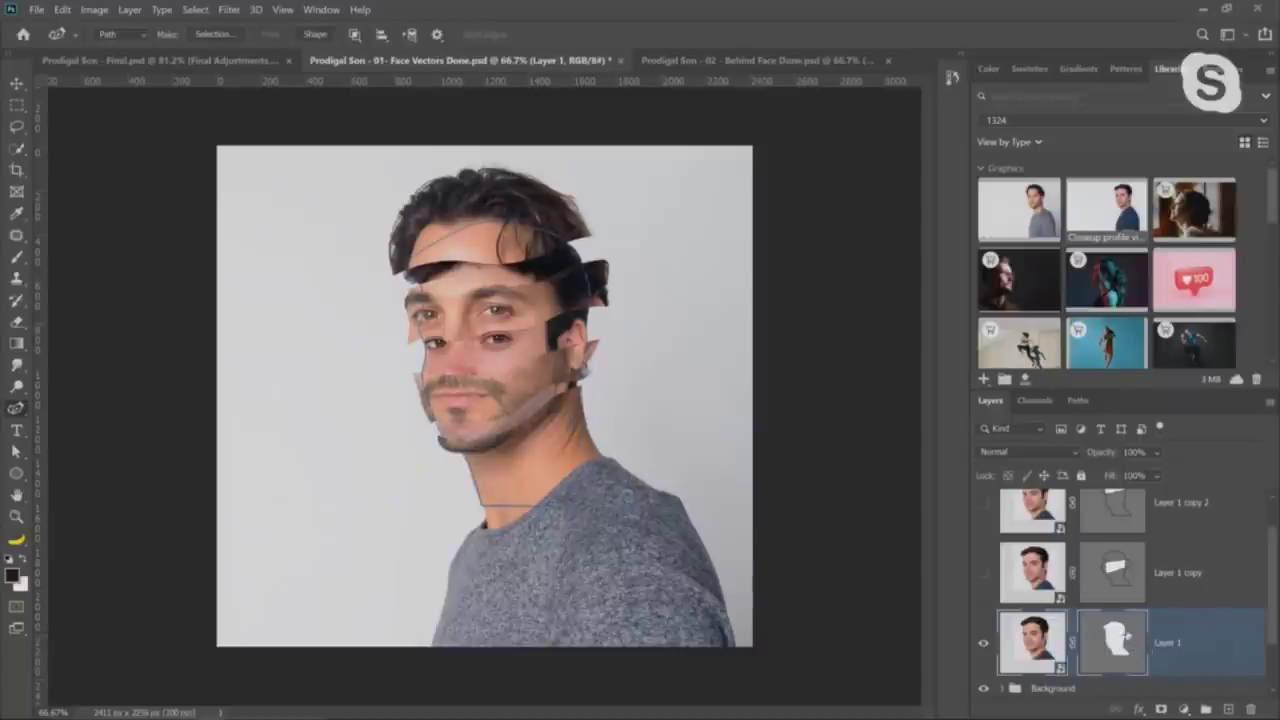
pyautogui.click(590, 392)
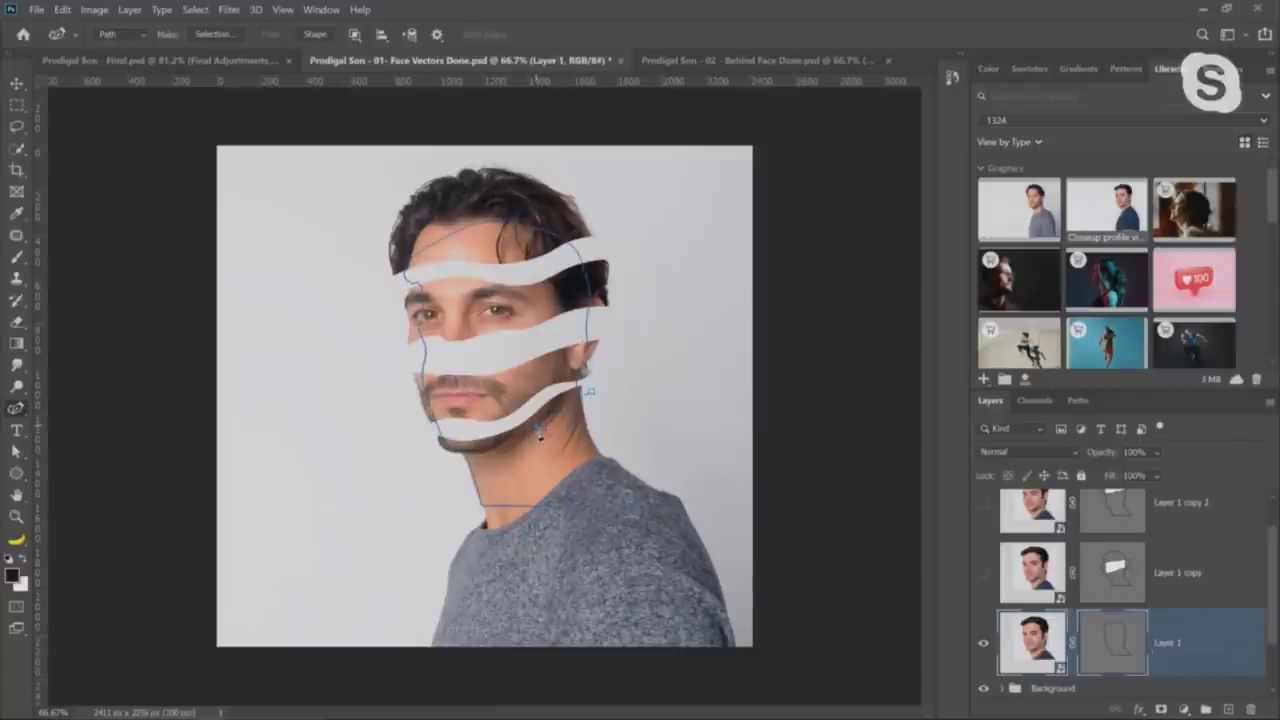
pyautogui.click(429, 450)
pyautogui.click(416, 404)
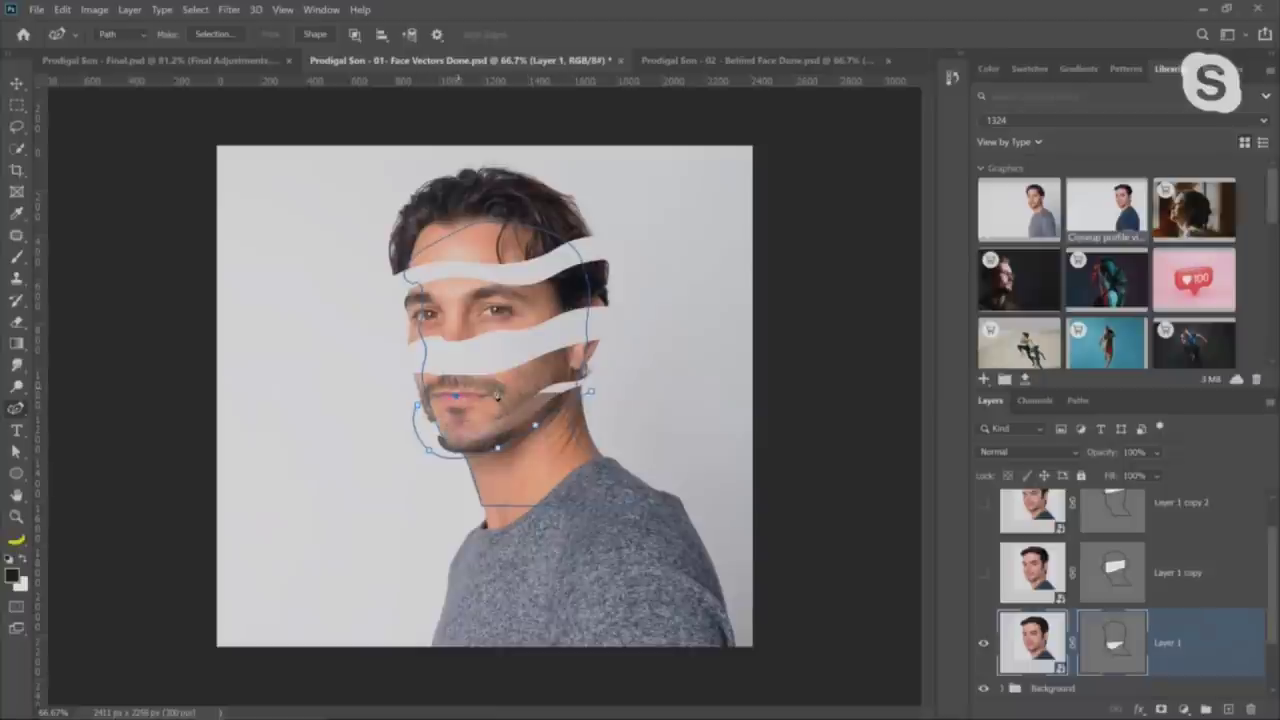
pyautogui.click(455, 396)
pyautogui.click(498, 386)
pyautogui.click(615, 370)
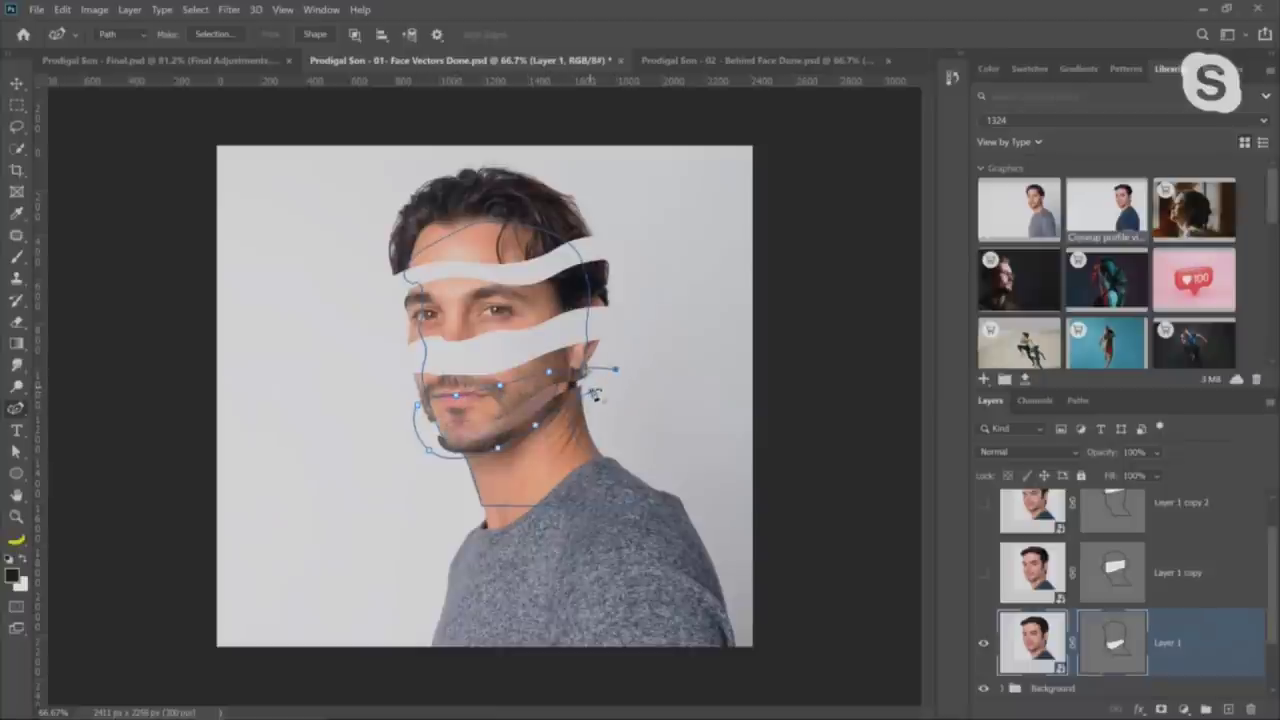
pyautogui.click(609, 395)
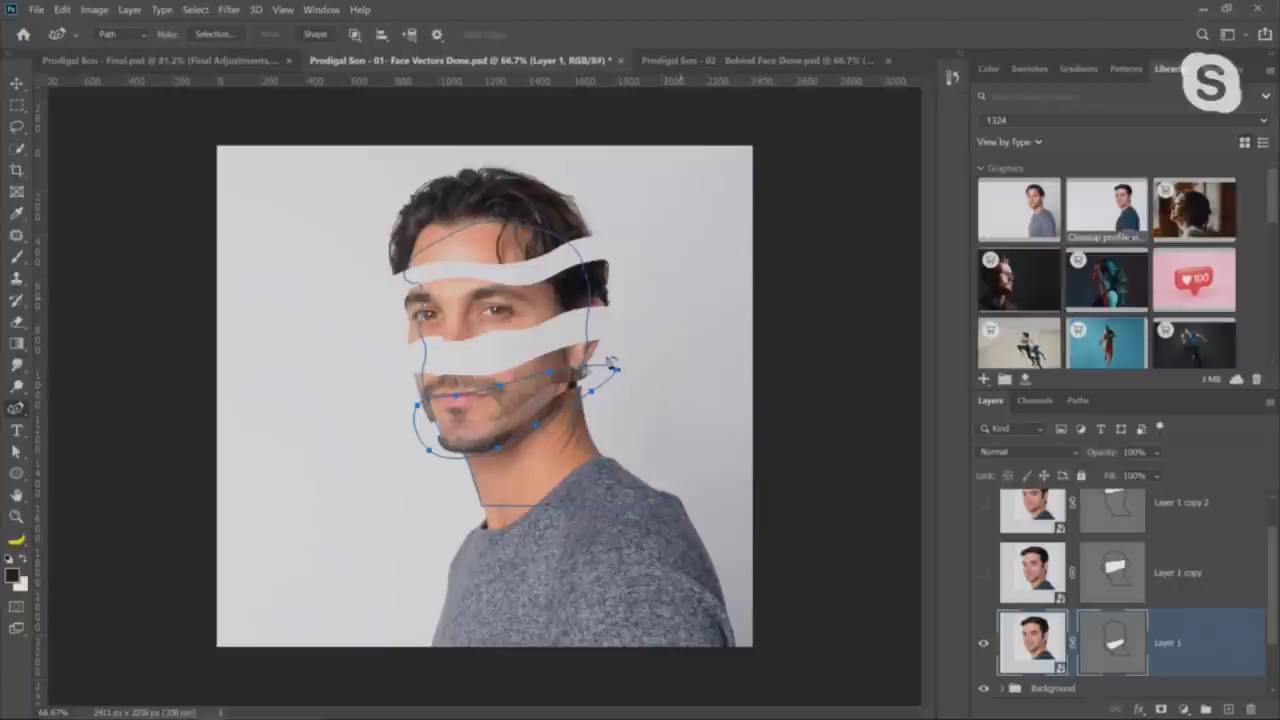
pyautogui.moveTo(988, 645); pyautogui.dragTo(983, 510)
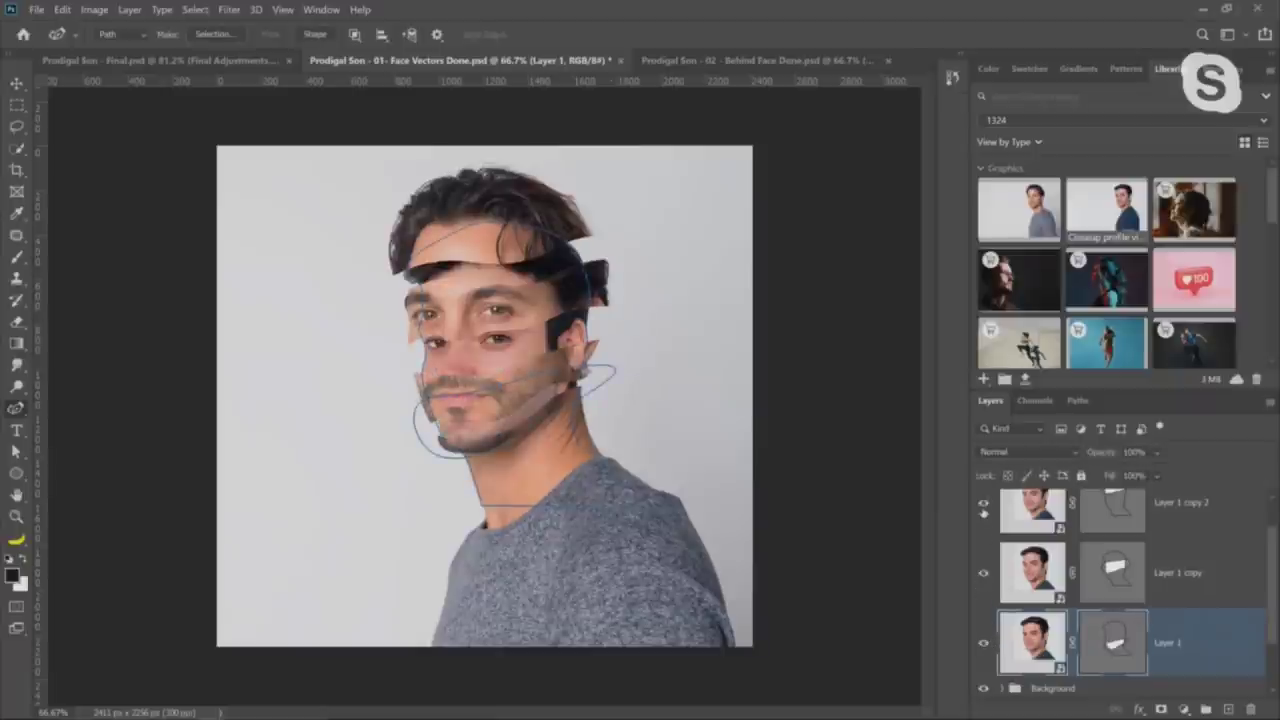
# With the Move tool, shift Layer 1 copy 2 up, Layer 1 copy down and nudge Layer 1
pyautogui.click(1157, 523)
pyautogui.press('v')
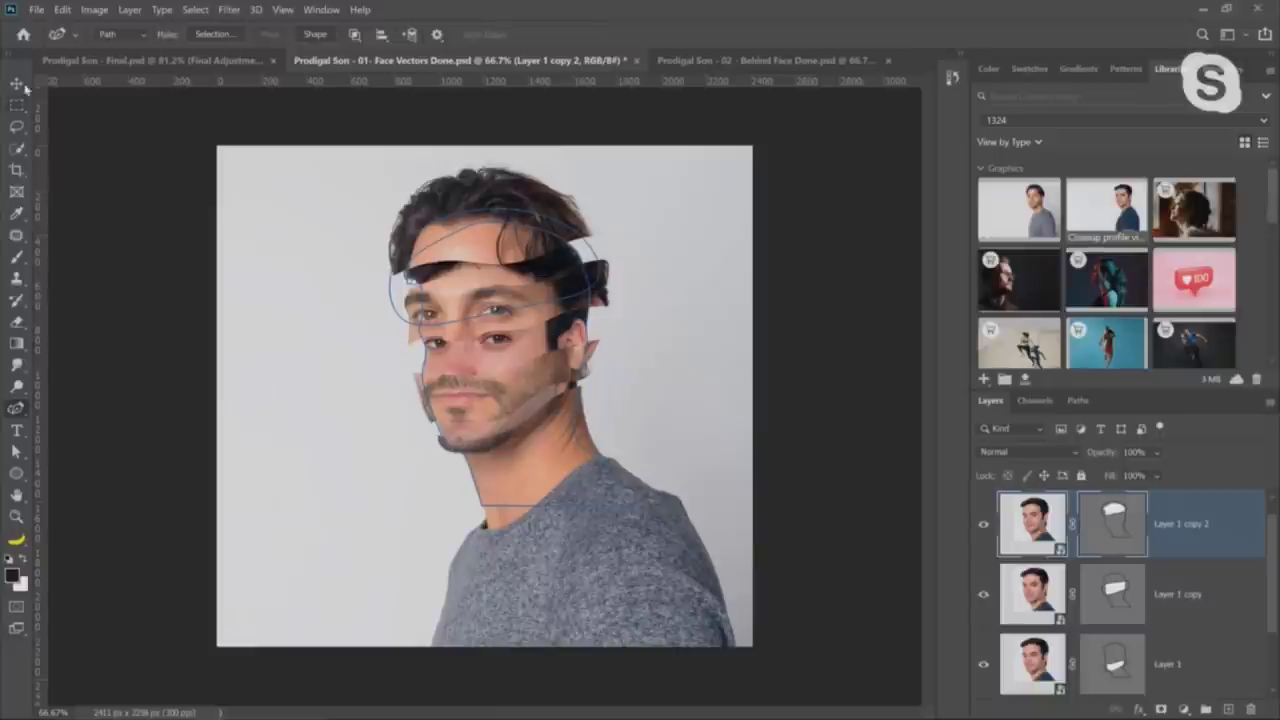
pyautogui.moveTo(479, 249); pyautogui.dragTo(473, 230)
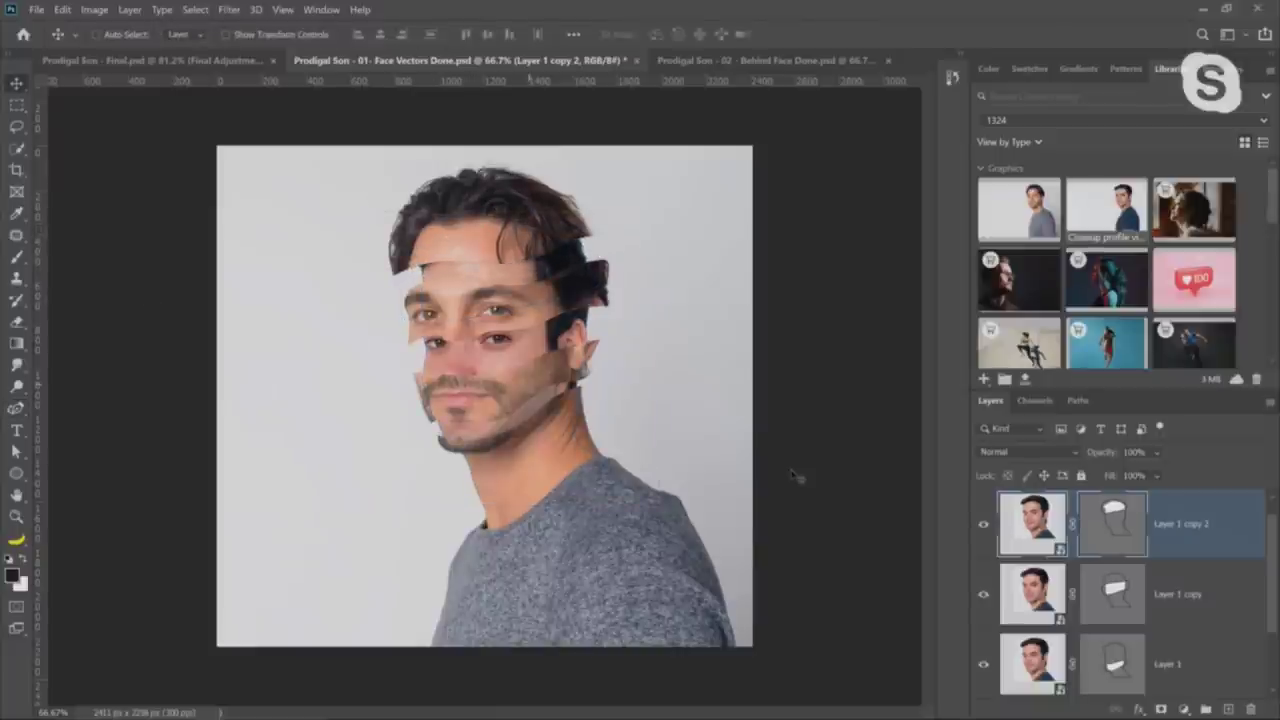
pyautogui.click(1018, 596)
pyautogui.moveTo(522, 350); pyautogui.dragTo(522, 369)
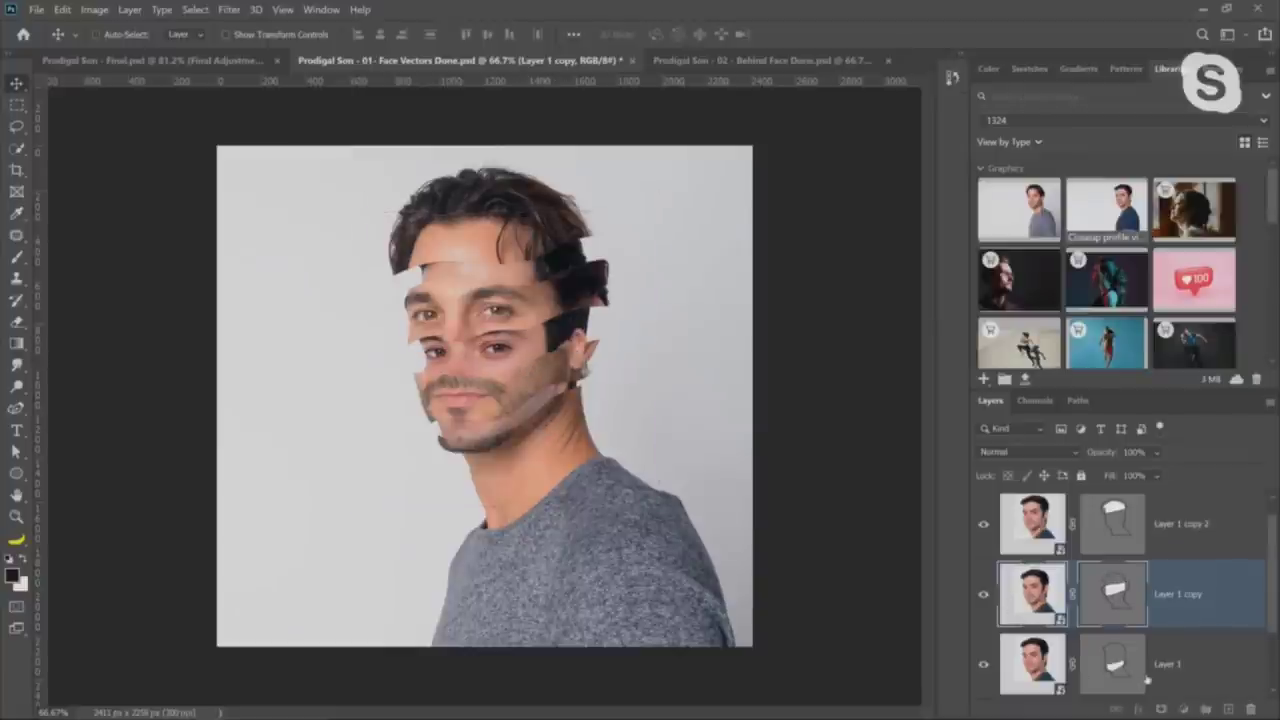
pyautogui.hotkey('alt', '[')
pyautogui.moveTo(527, 443); pyautogui.dragTo(535, 437)
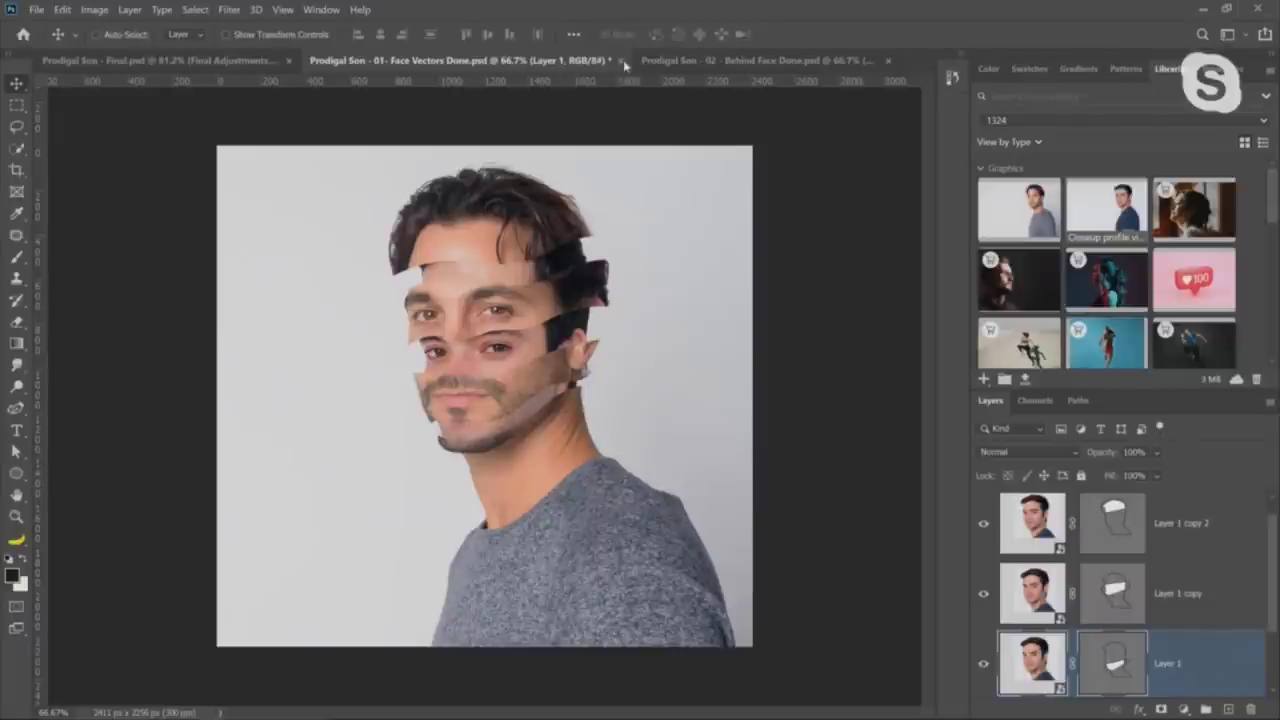
pyautogui.click(690, 60)
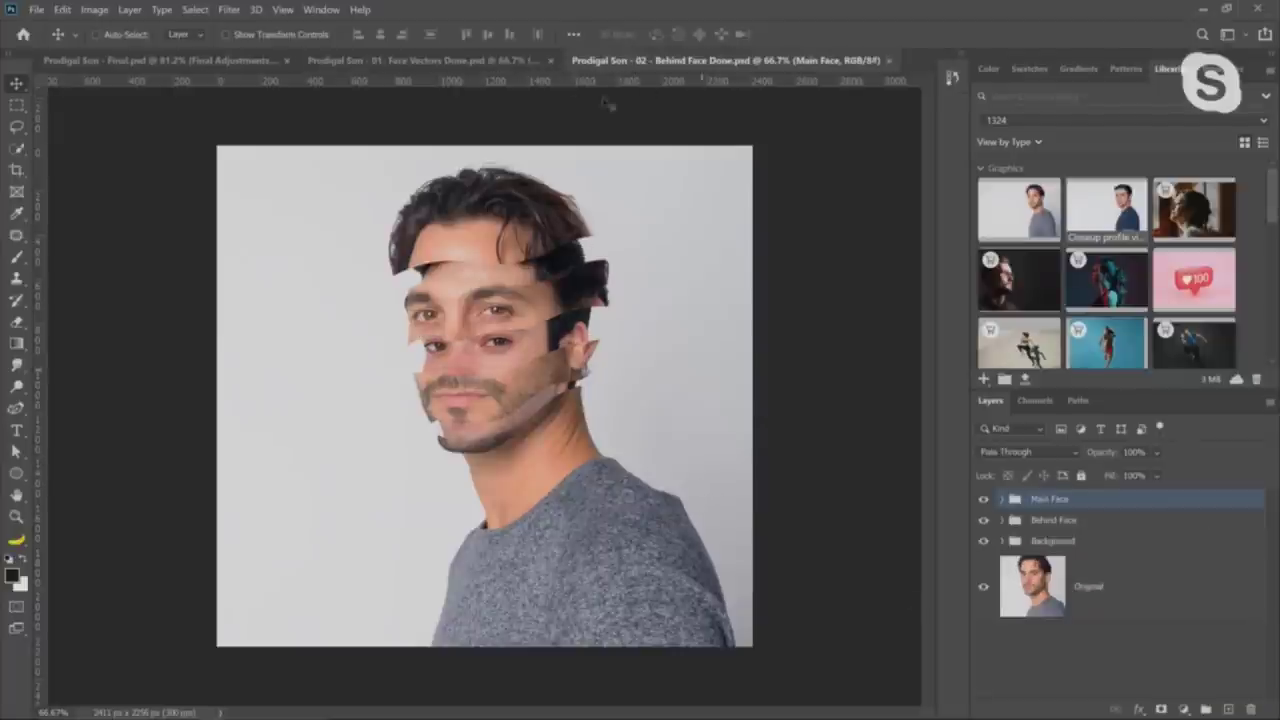
# Close the Face Vectors Done document, discarding its unsaved changes
pyautogui.click(505, 62)
pyautogui.click(616, 64)
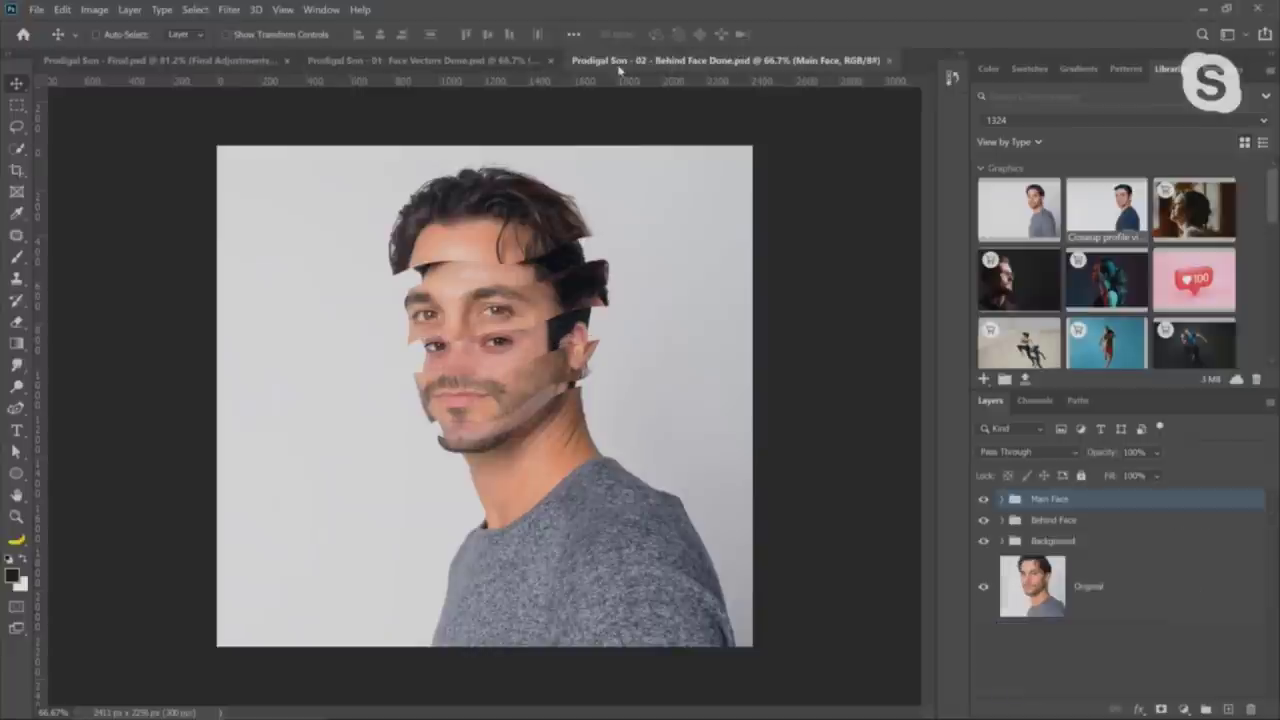
pyautogui.click(560, 62)
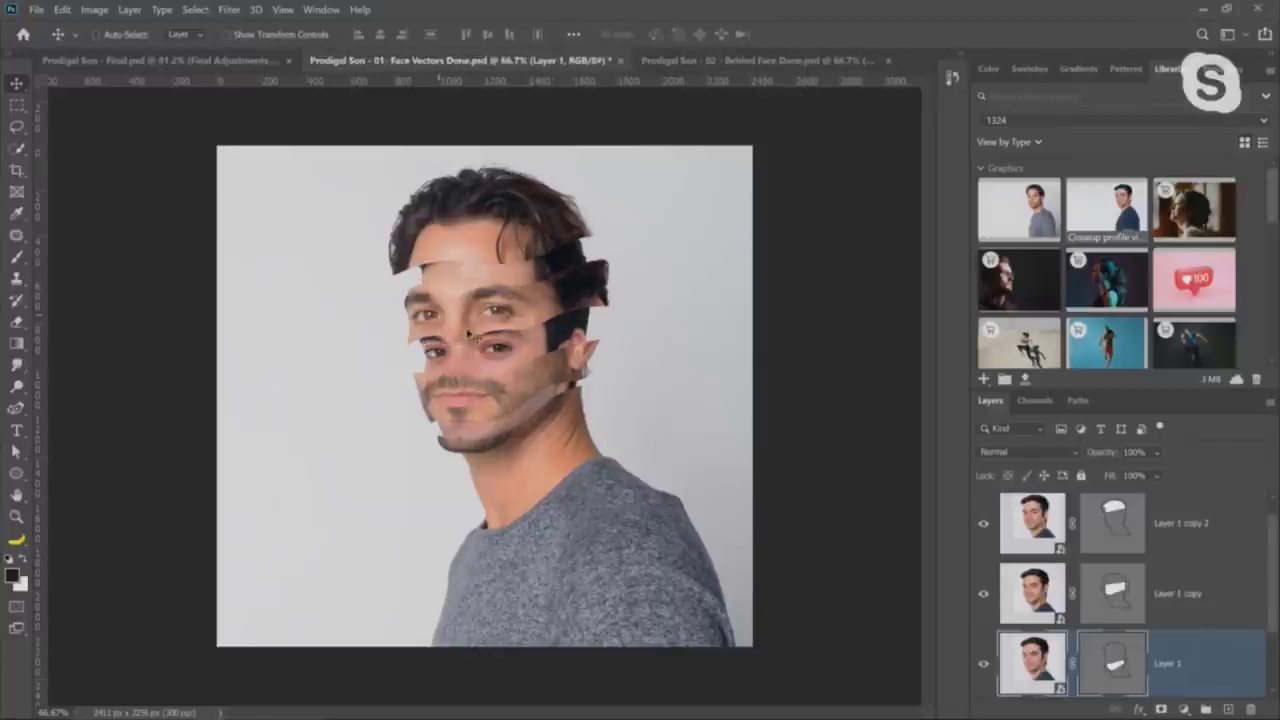
pyautogui.click(620, 61)
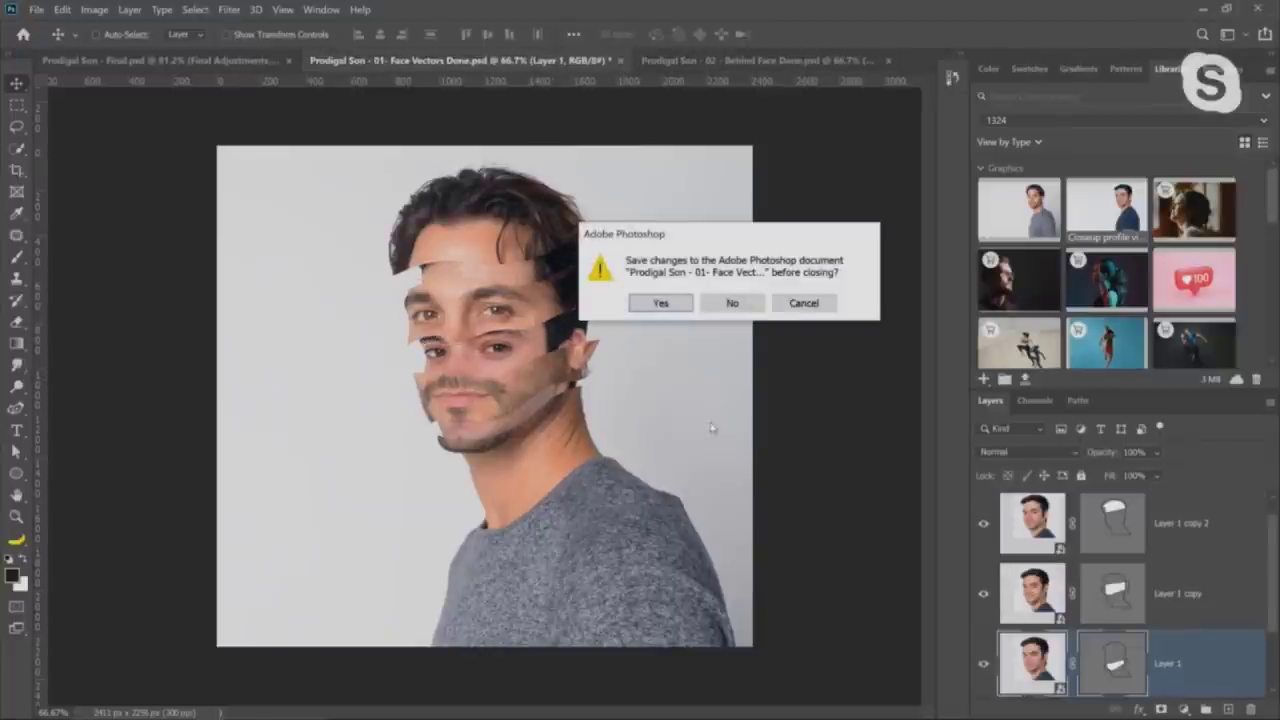
pyautogui.click(750, 304)
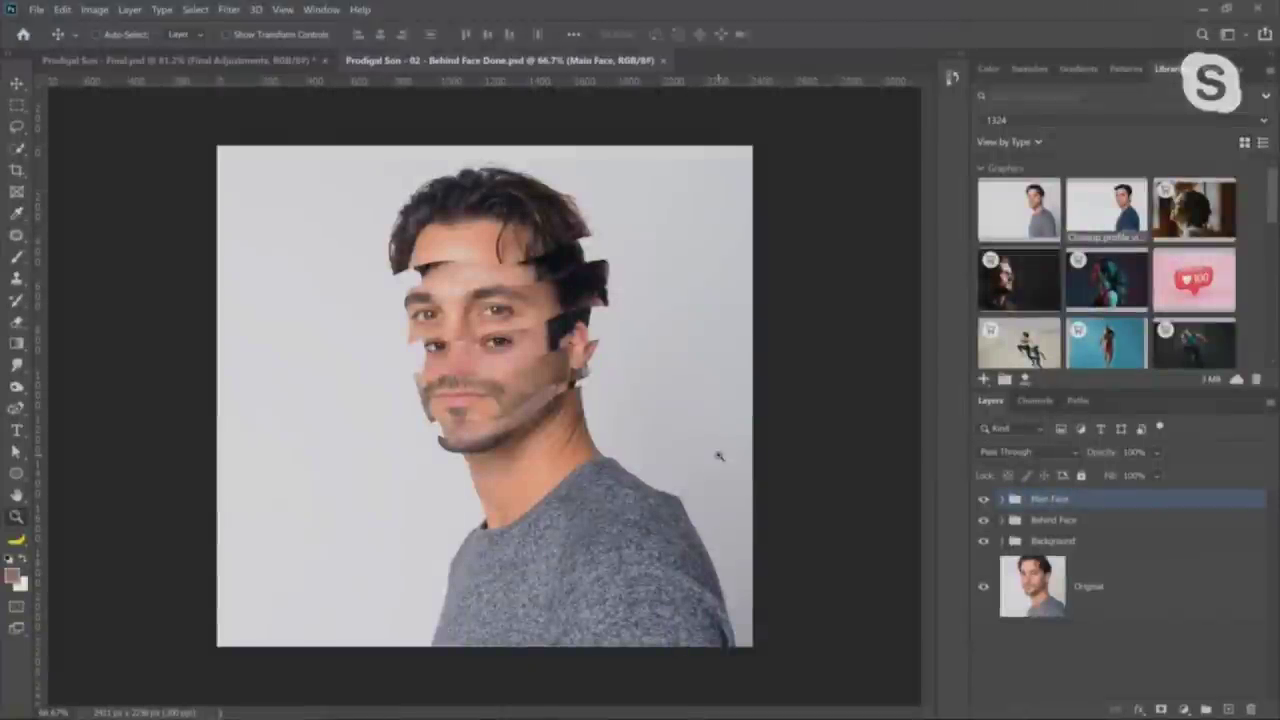
# Zoom to 200% on the eyes and target the Head layer's mask inside the Main Face group
pyautogui.moveTo(529, 305); pyautogui.dragTo(600, 305)
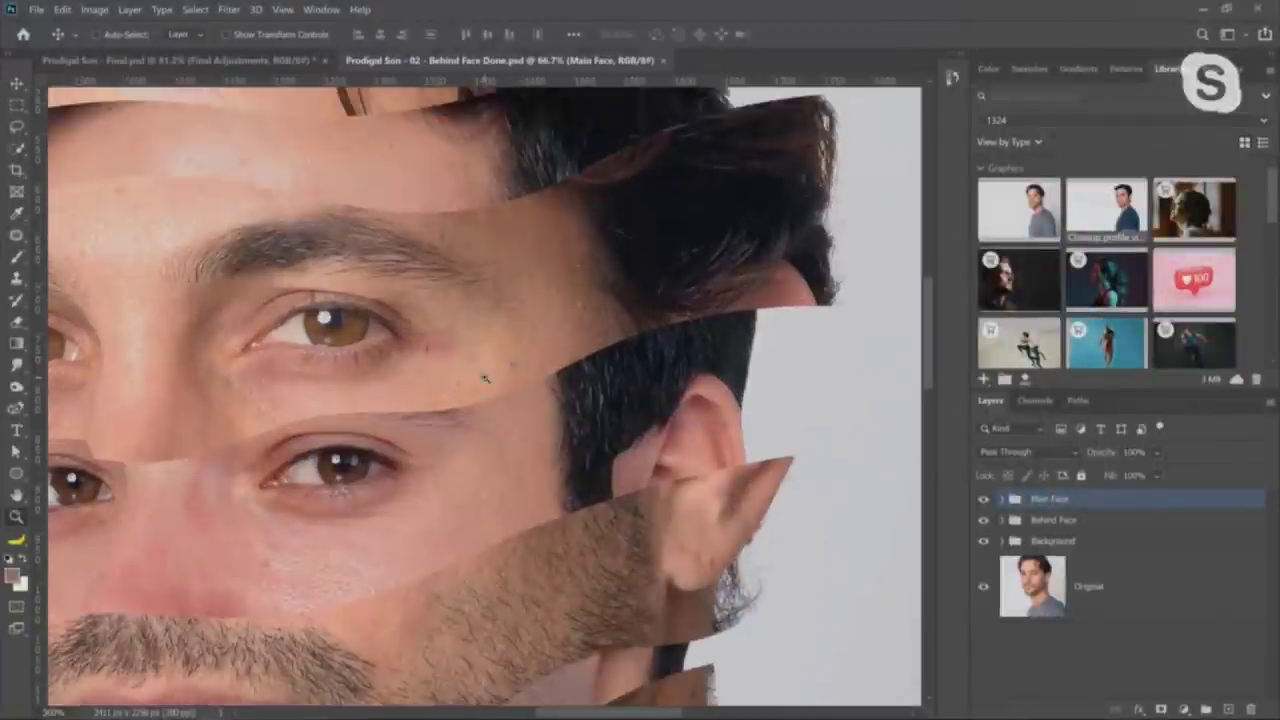
pyautogui.rightClick(491, 374)
pyautogui.click(515, 381)
pyautogui.doubleClick(491, 292)
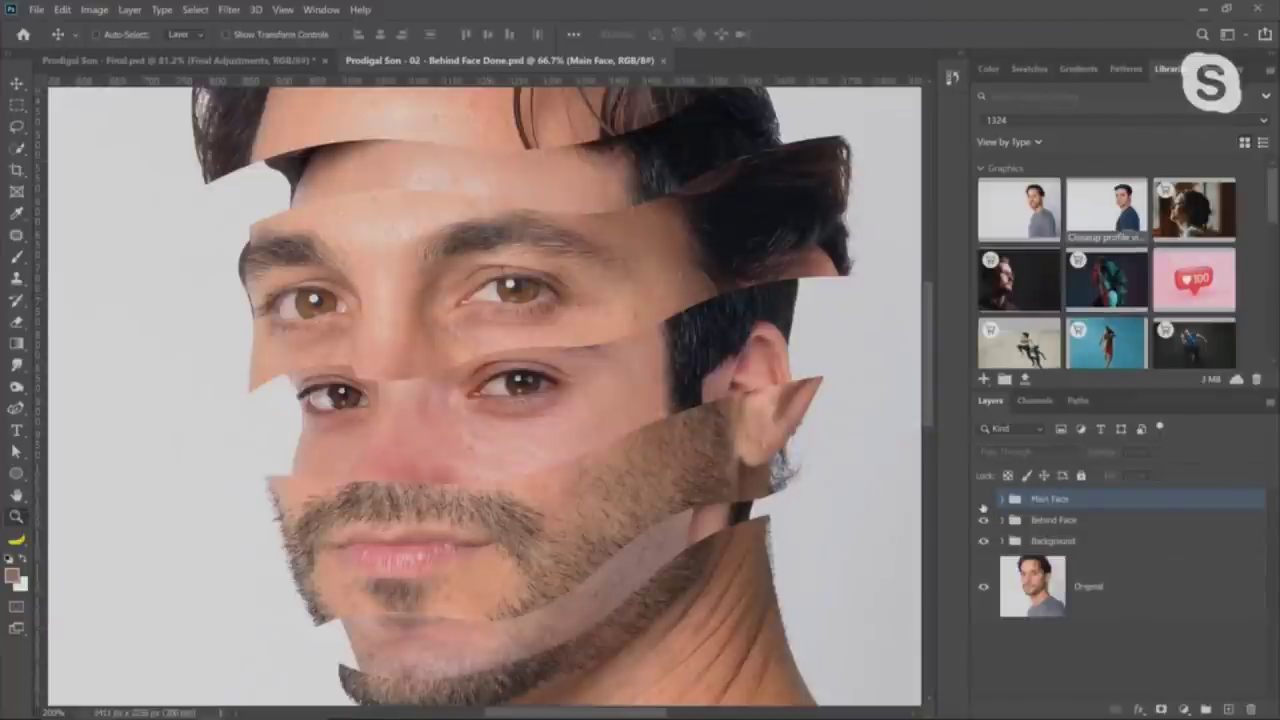
pyautogui.click(1002, 498)
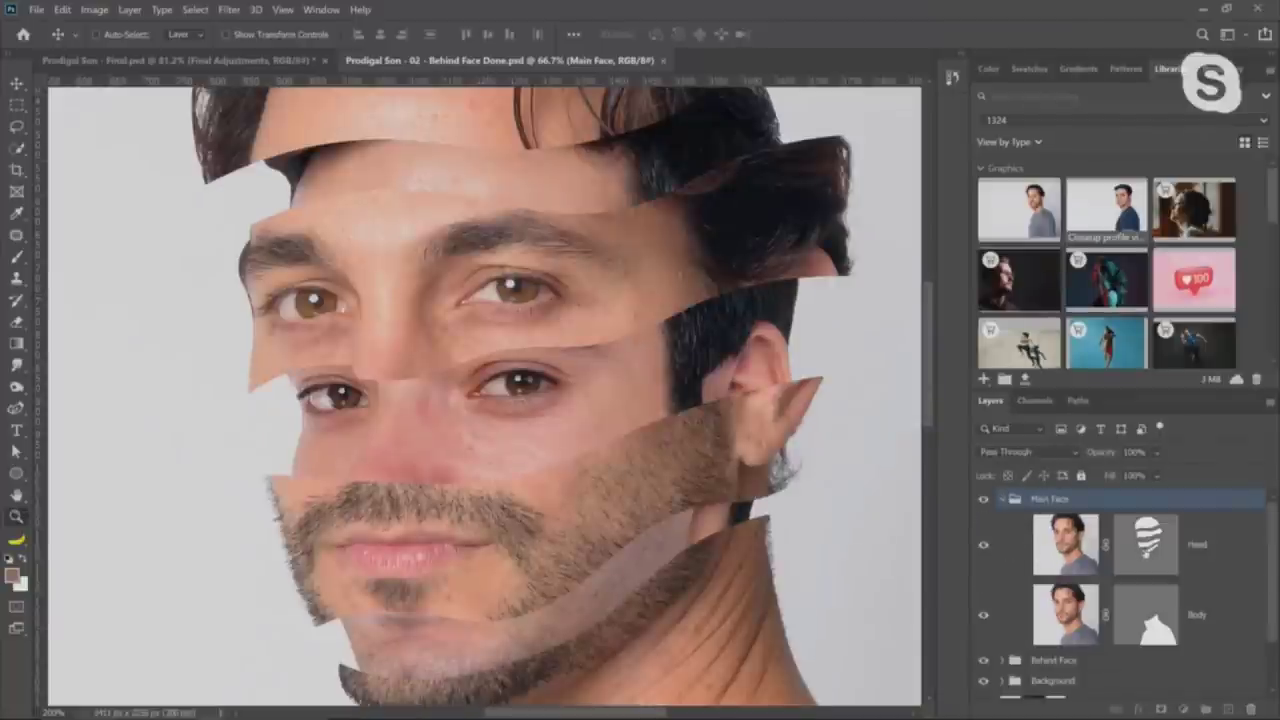
pyautogui.click(1131, 556)
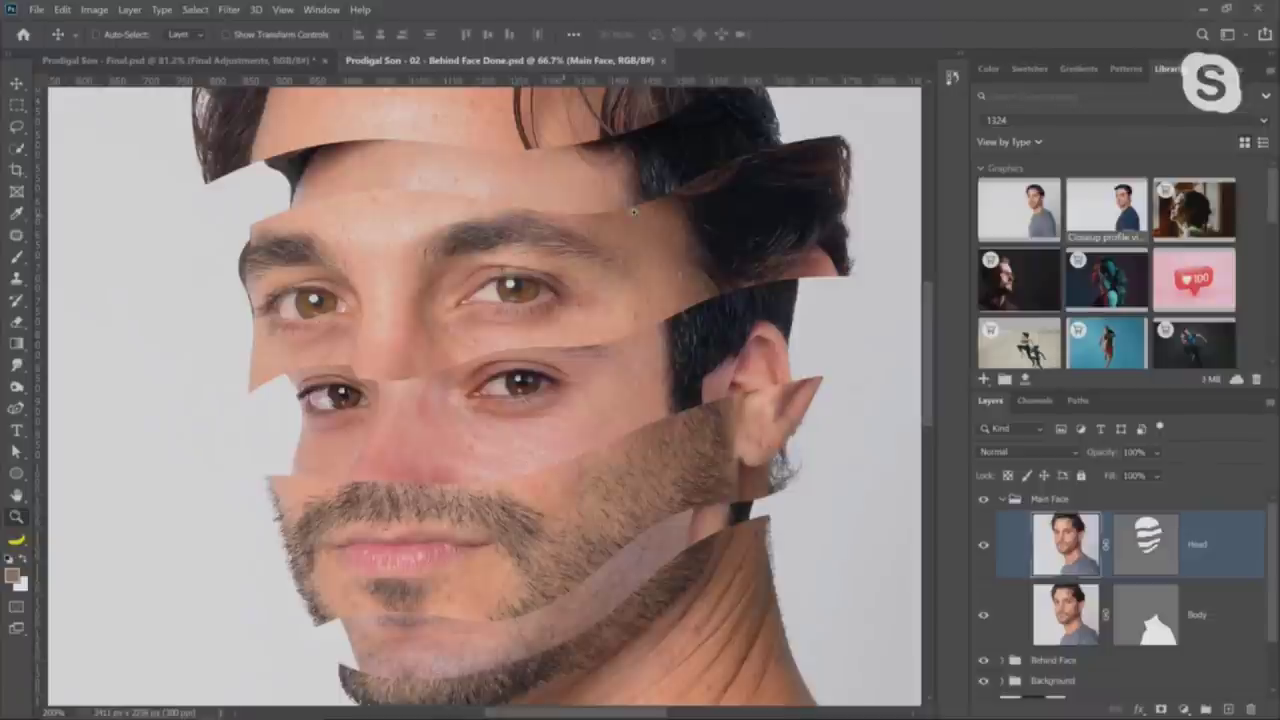
pyautogui.click(1166, 548)
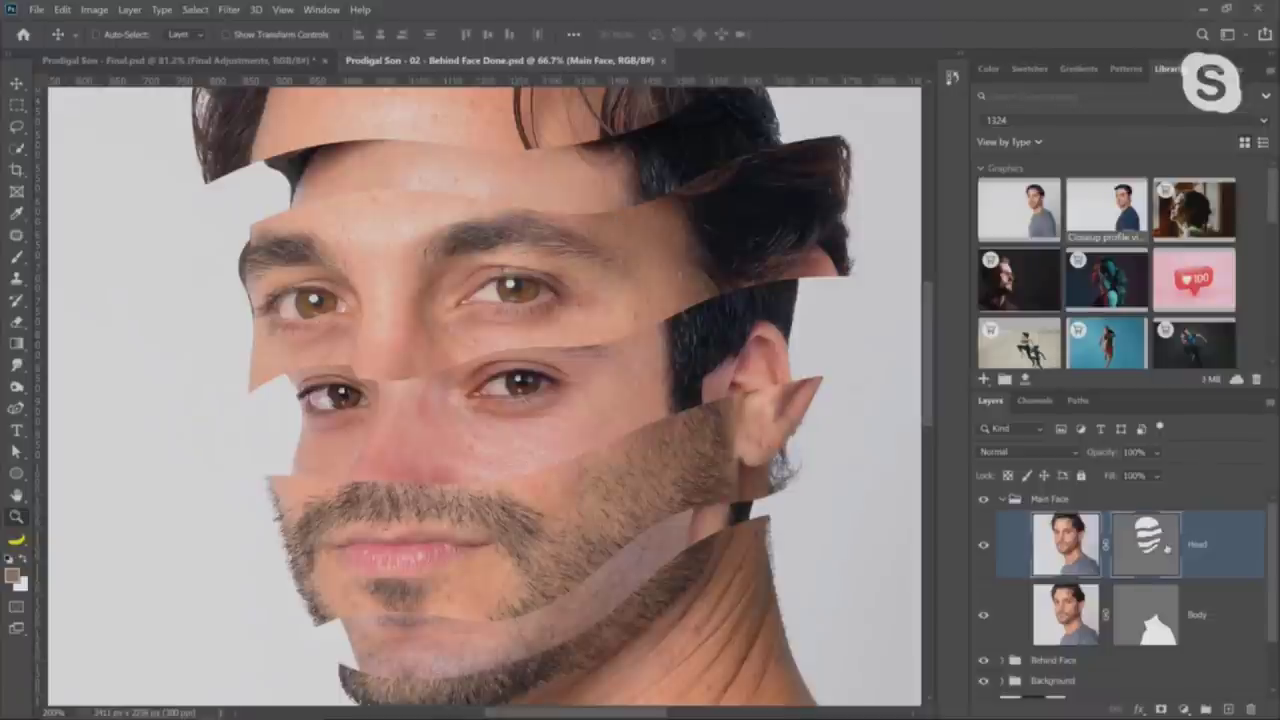
# With the Curvature Pen, reshape the slice edges near the hair, above the right eye and on the top strip
pyautogui.click(16, 408)
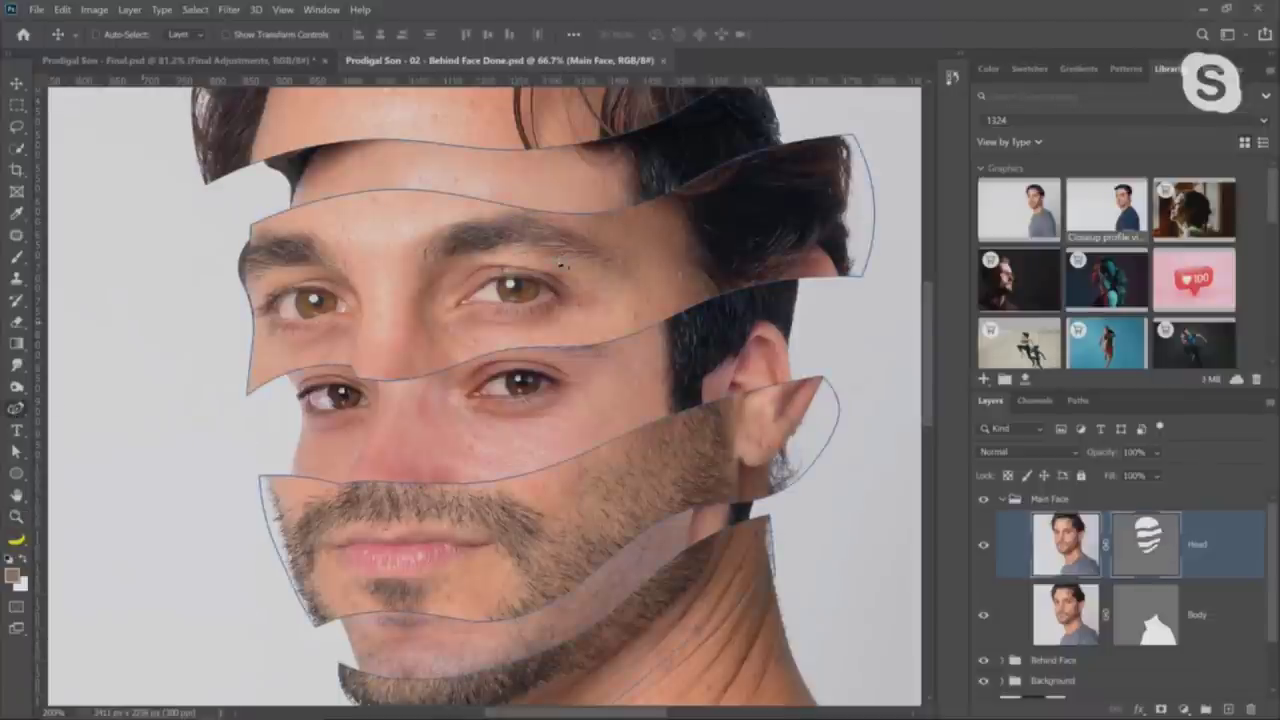
pyautogui.rightClick(16, 408)
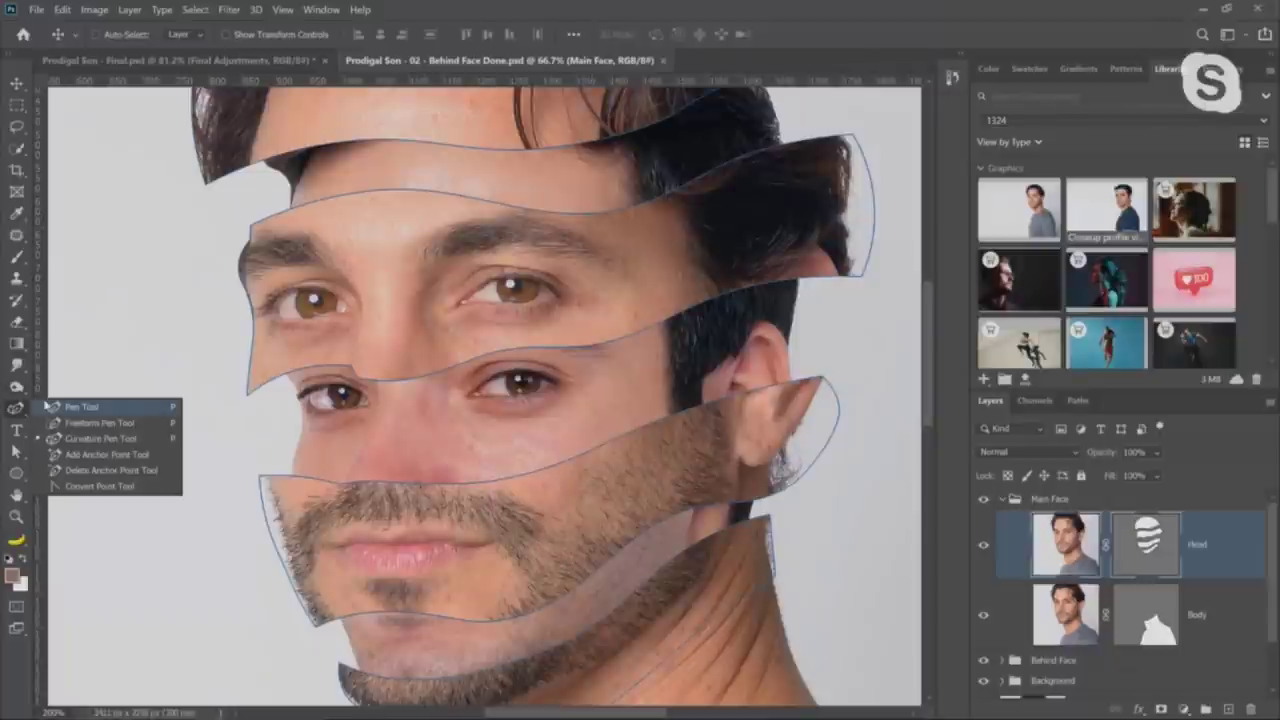
pyautogui.click(99, 440)
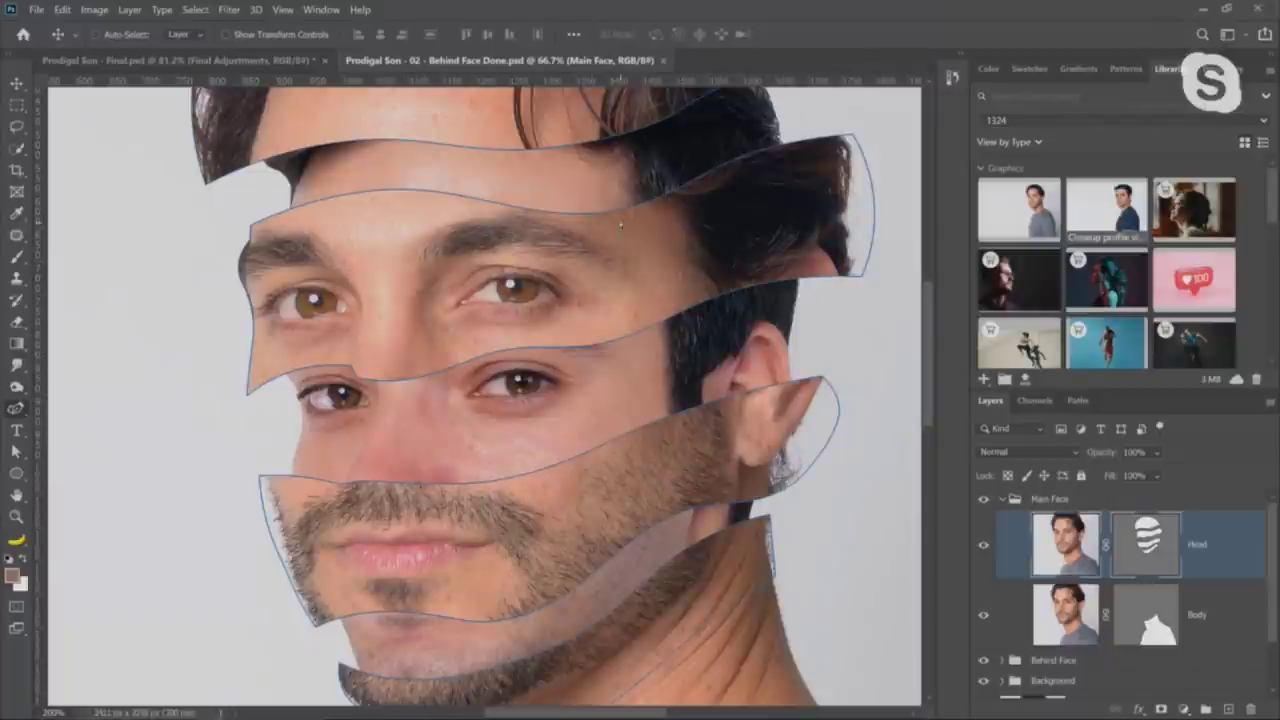
pyautogui.click(634, 190)
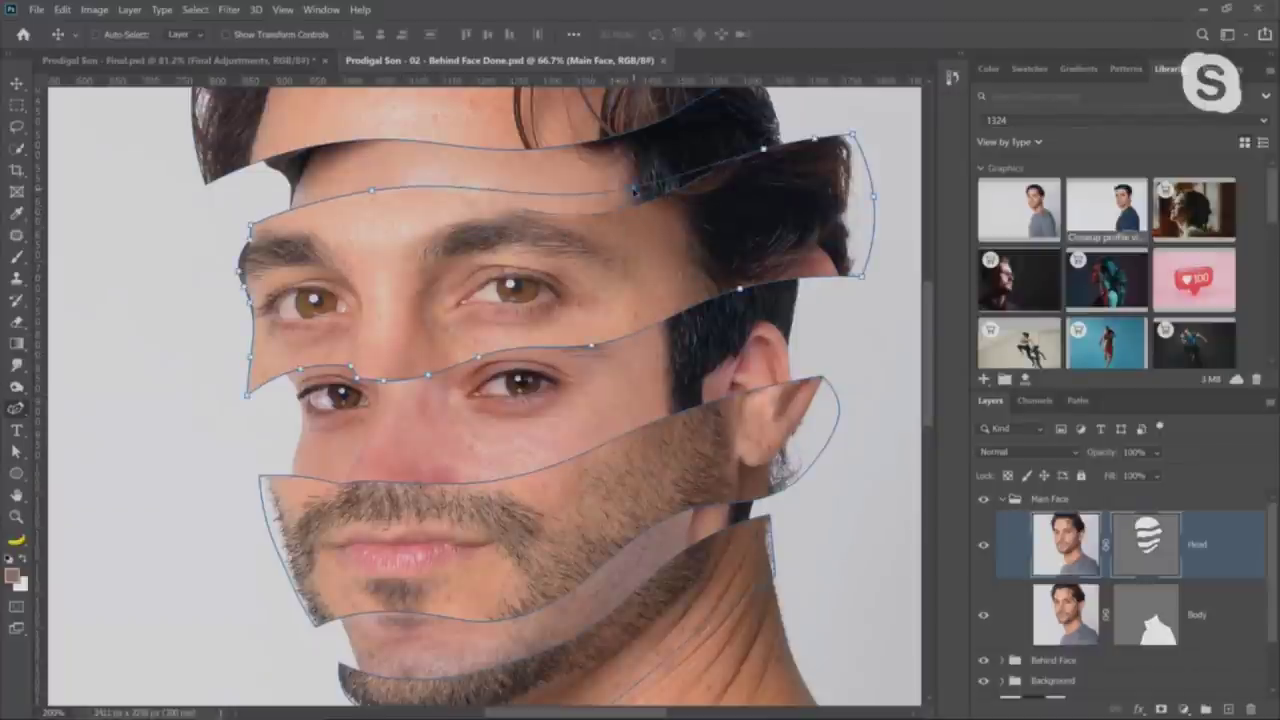
pyautogui.moveTo(634, 191); pyautogui.dragTo(483, 188)
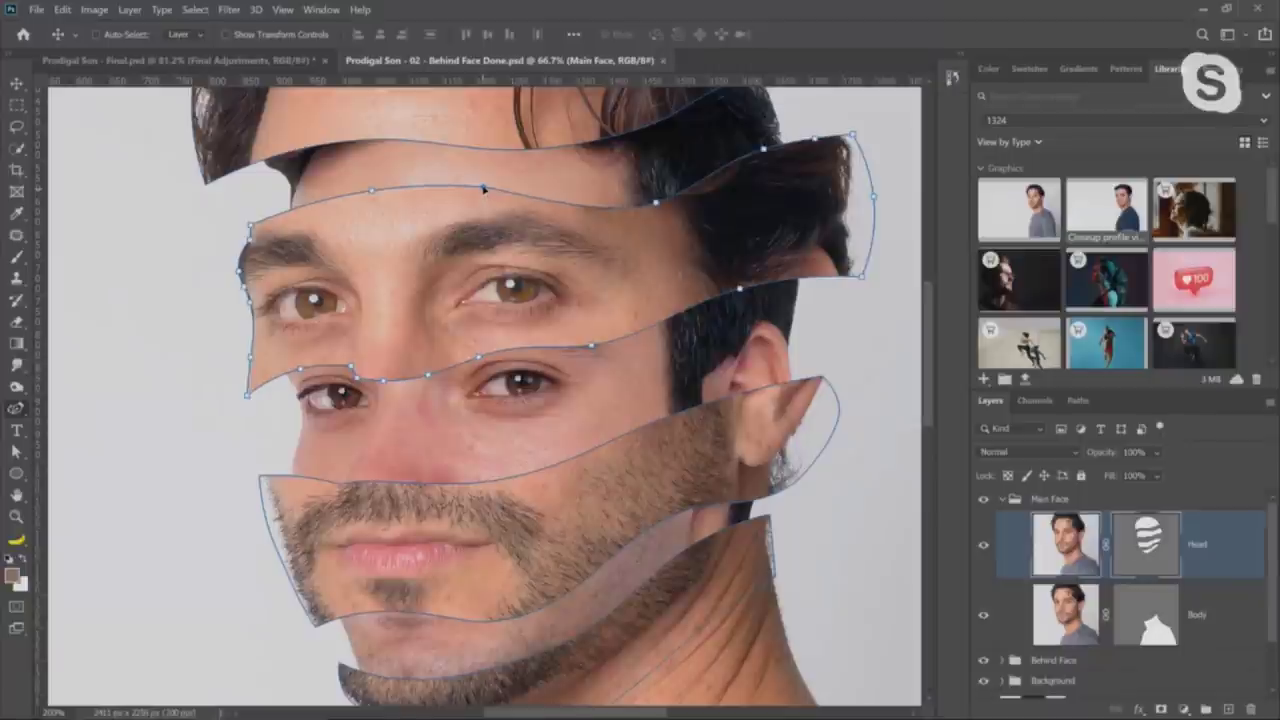
pyautogui.moveTo(476, 358); pyautogui.dragTo(457, 351)
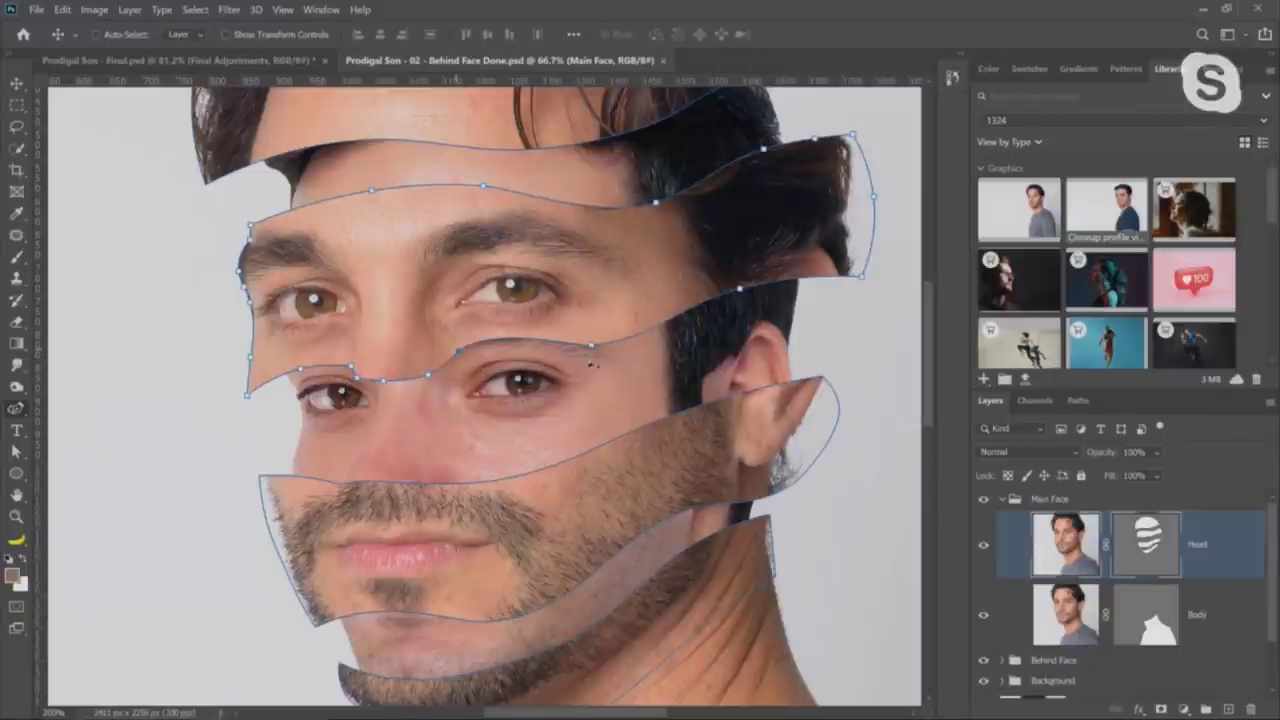
pyautogui.moveTo(590, 350); pyautogui.dragTo(600, 335)
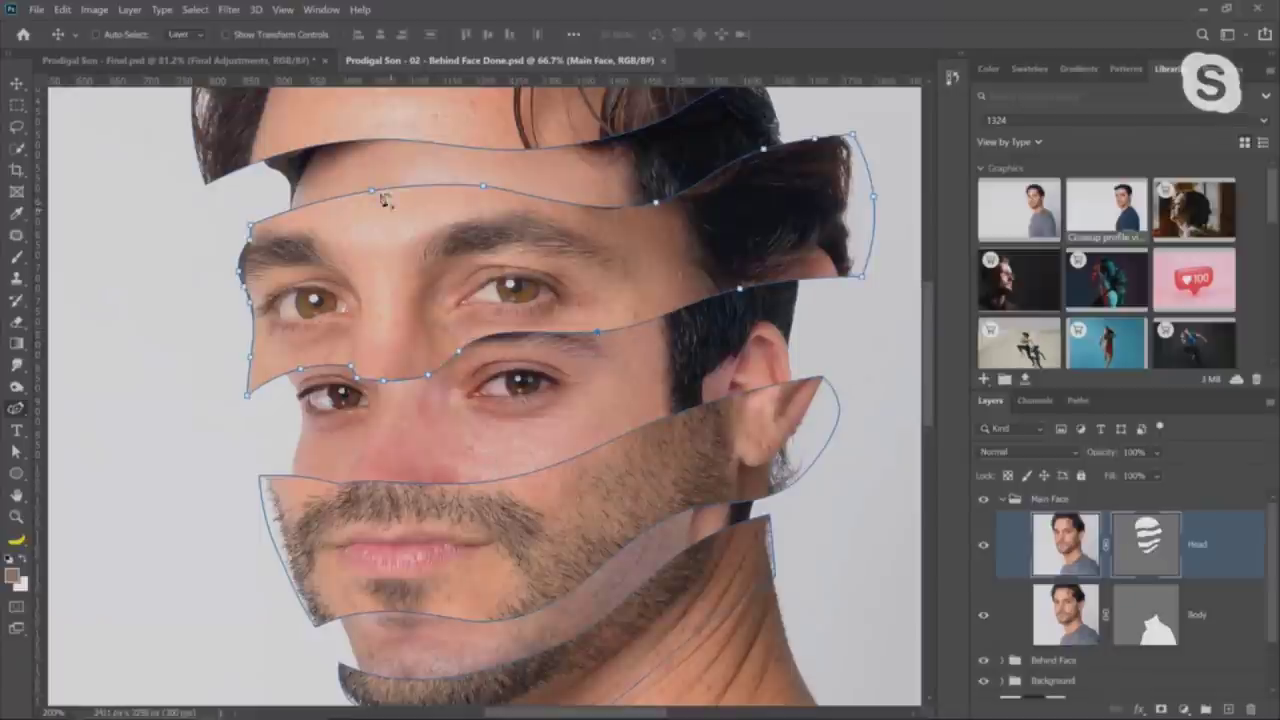
pyautogui.moveTo(371, 192); pyautogui.dragTo(371, 187)
pyautogui.click(427, 184)
pyautogui.click(426, 140)
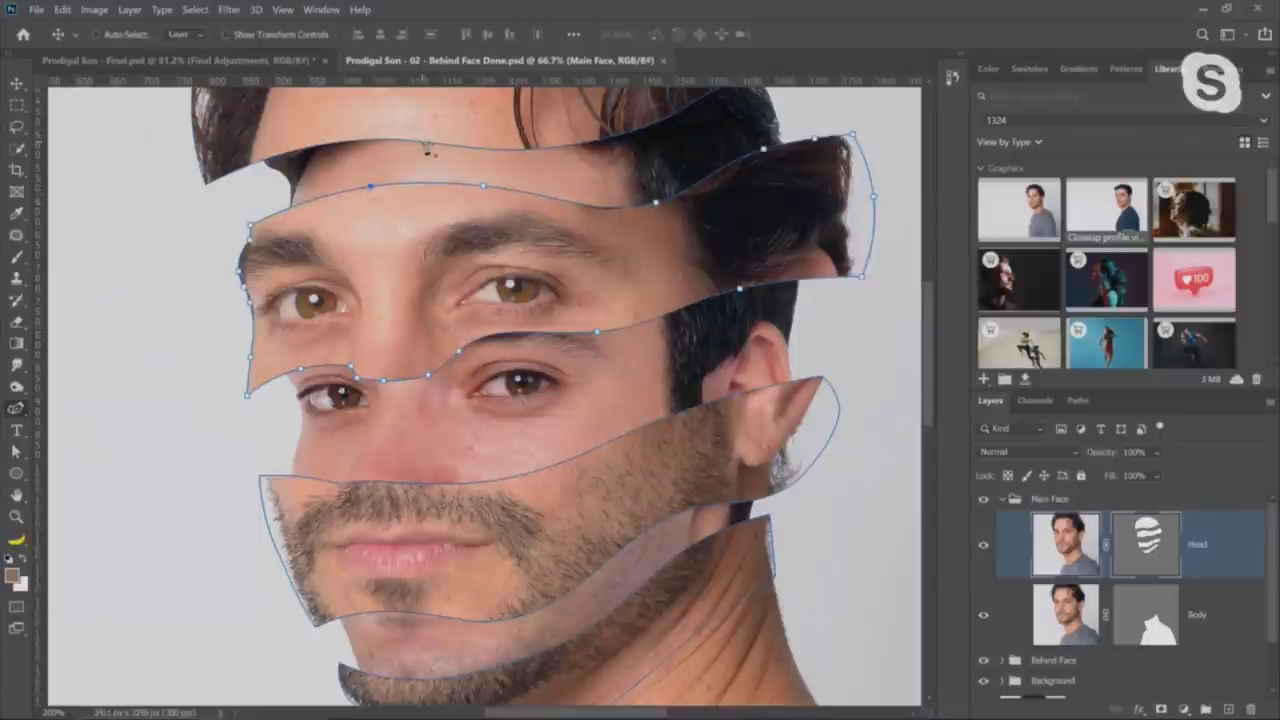
pyautogui.click(362, 142)
pyautogui.moveTo(362, 142); pyautogui.dragTo(419, 155)
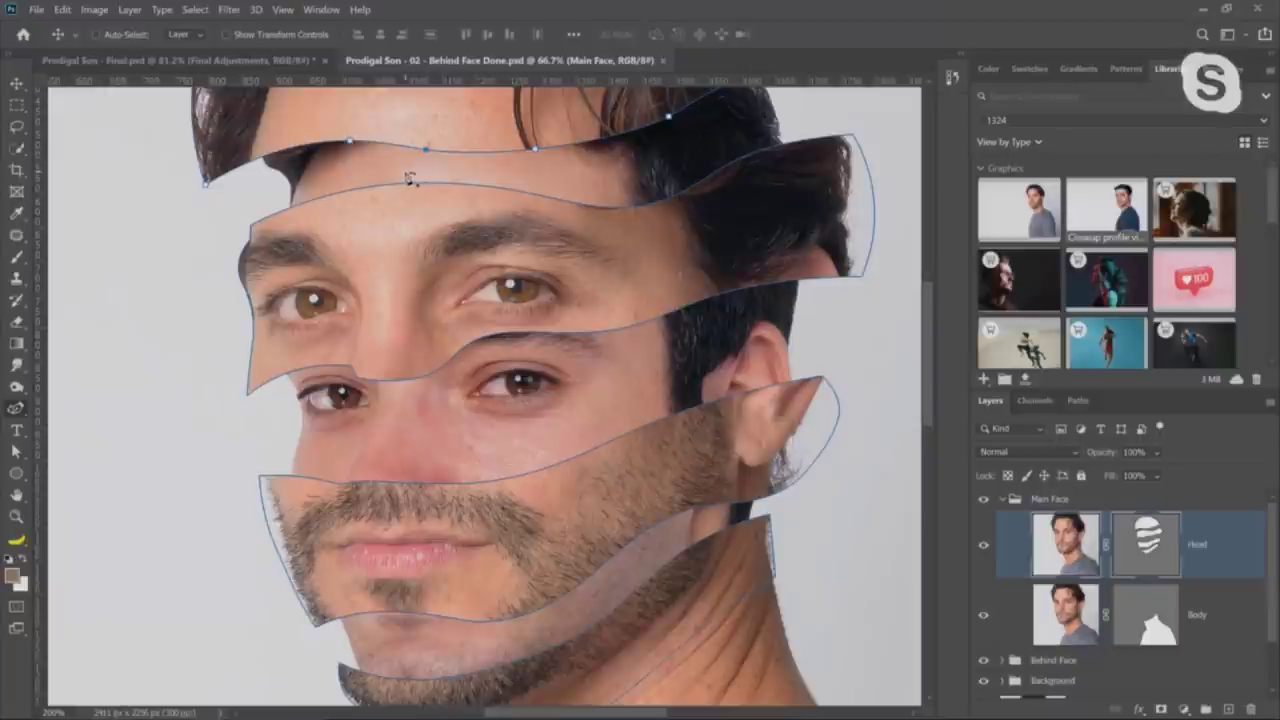
pyautogui.click(403, 183)
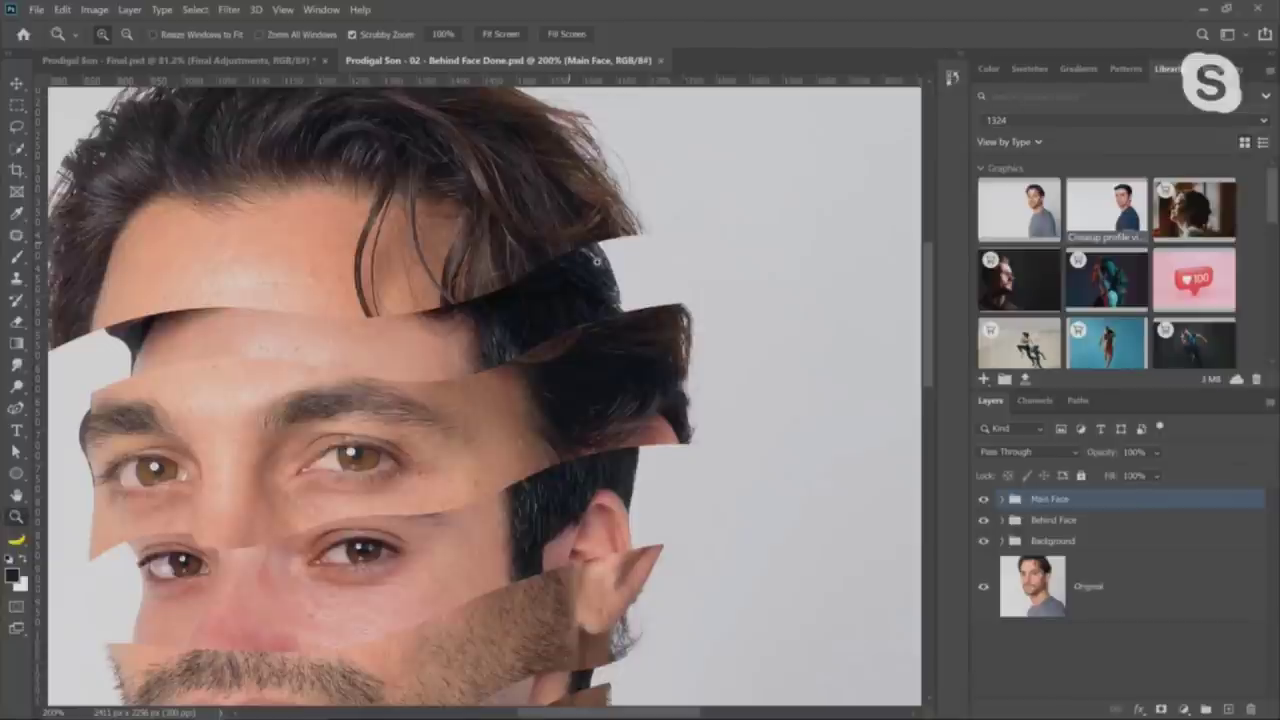
# Toggle the Behind Face and Main Face groups on and off to compare the gaps
pyautogui.click(983, 520)
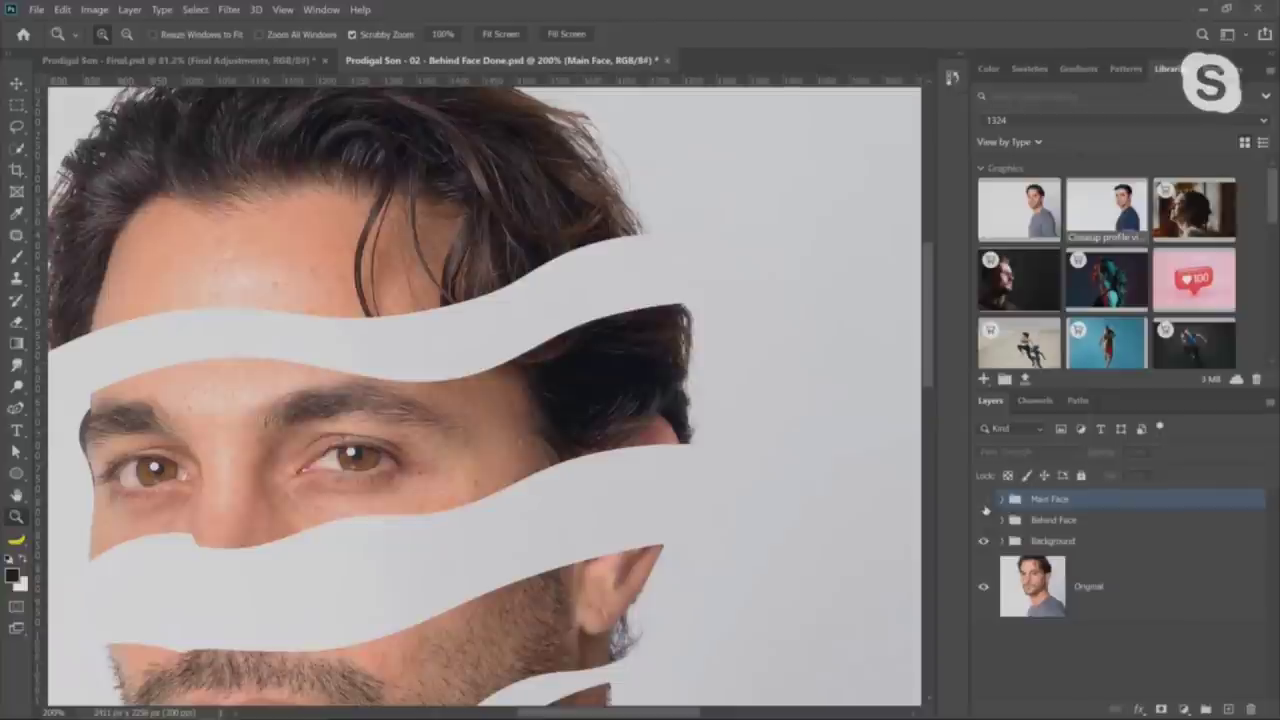
pyautogui.click(983, 499)
pyautogui.click(983, 499)
pyautogui.click(983, 520)
pyautogui.click(1045, 521)
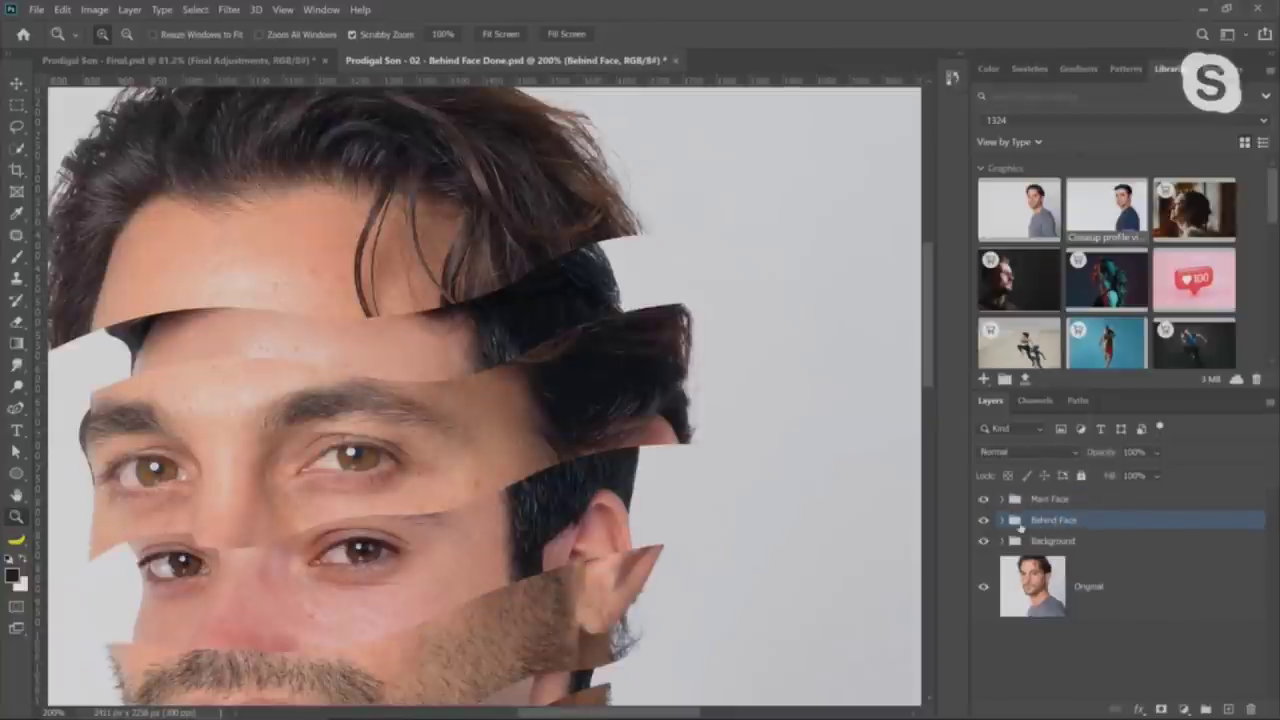
pyautogui.click(983, 520)
pyautogui.click(983, 520)
pyautogui.click(983, 520)
pyautogui.click(983, 520)
pyautogui.click(983, 520)
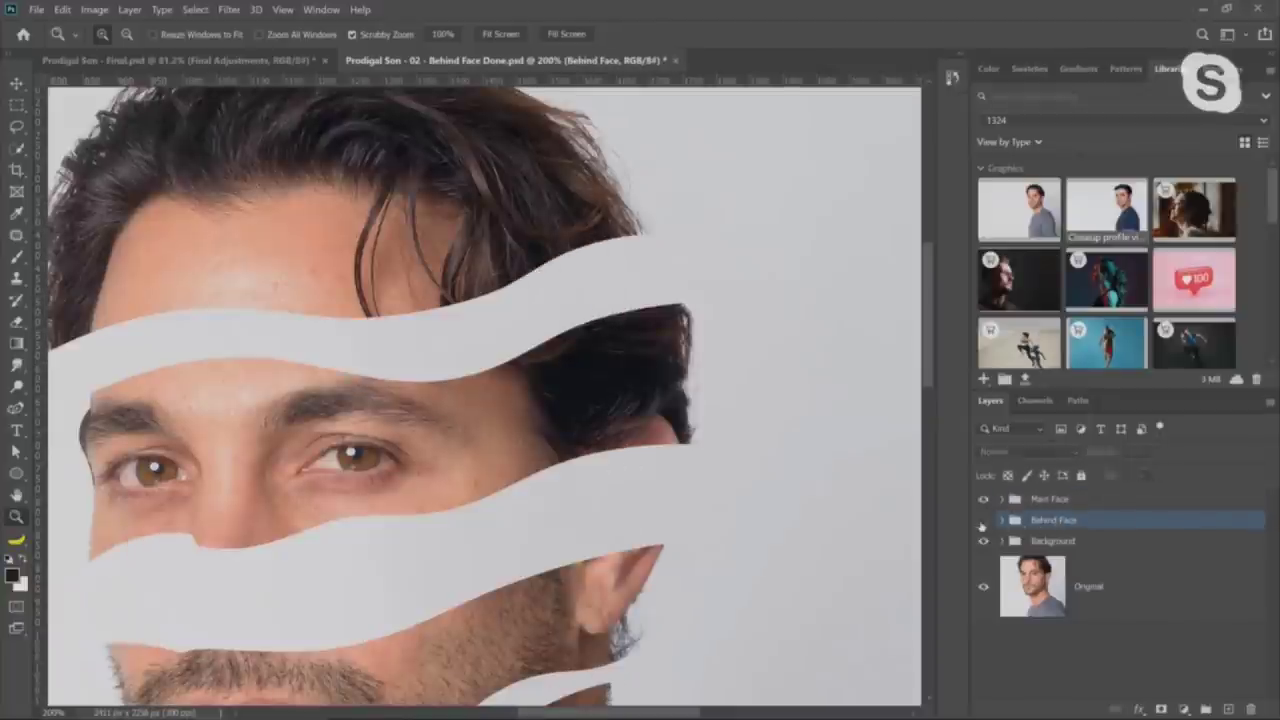
pyautogui.click(983, 520)
pyautogui.click(983, 520)
pyautogui.click(983, 520)
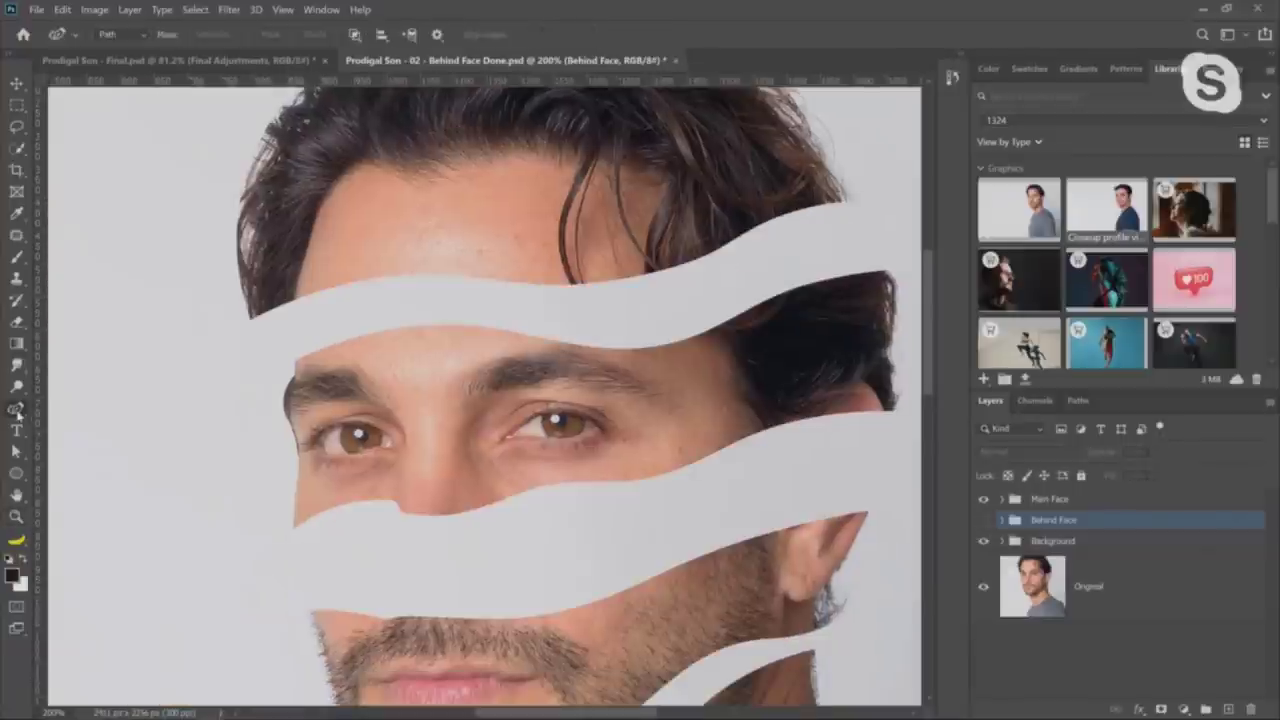
# With the Pen Tool, outline the hair gap at the forehead strip's right end as a closed path
pyautogui.moveTo(16, 408); pyautogui.dragTo(52, 407)
pyautogui.click(100, 410)
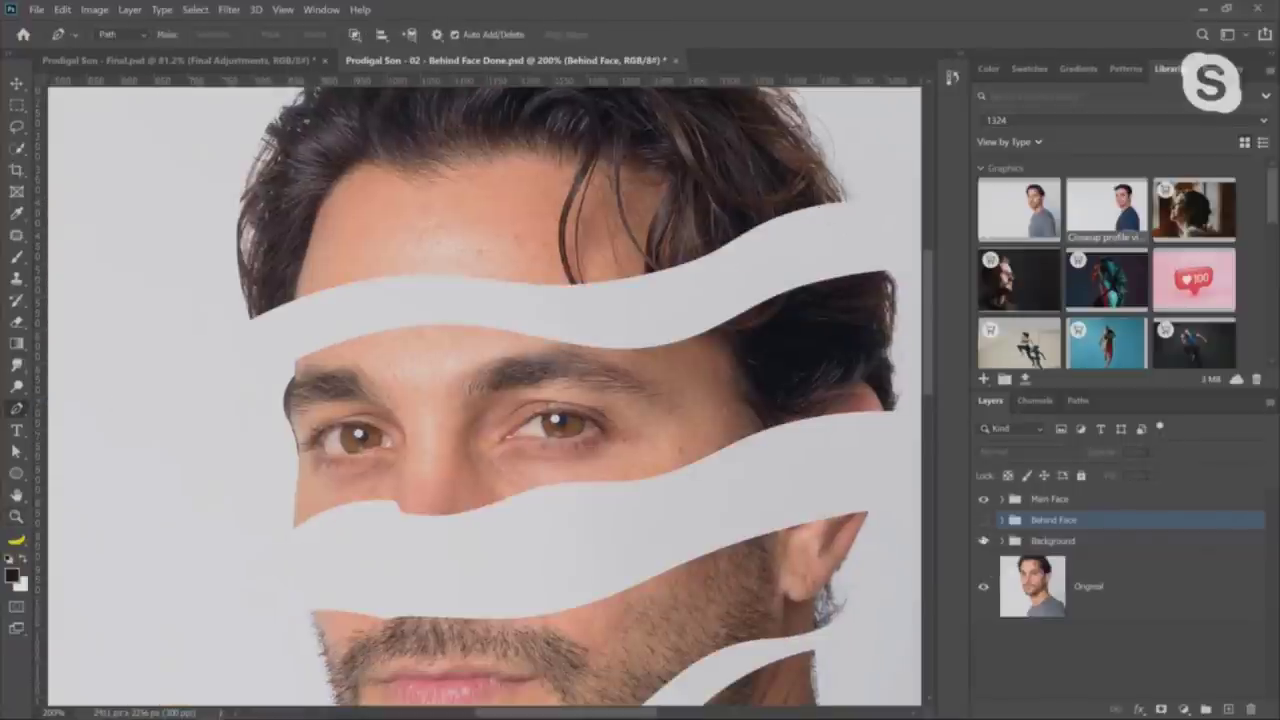
pyautogui.click(983, 520)
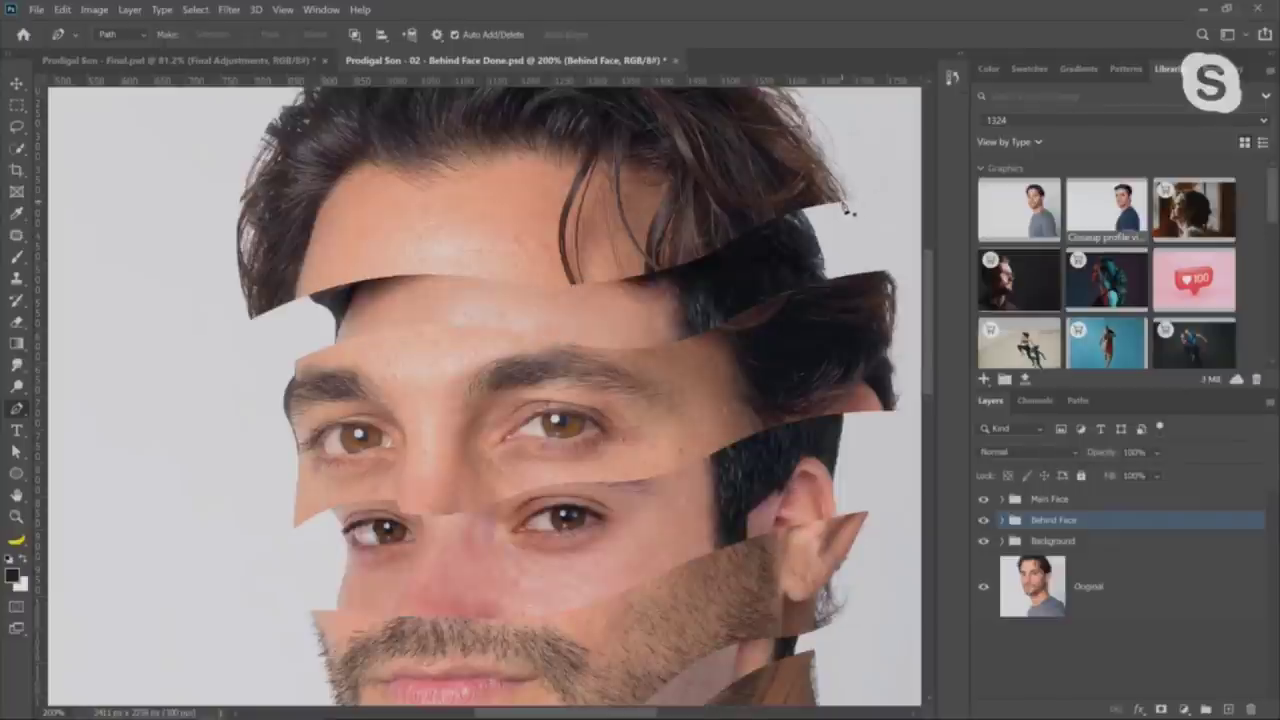
pyautogui.click(843, 206)
pyautogui.click(808, 231)
pyautogui.click(772, 226)
pyautogui.click(790, 201)
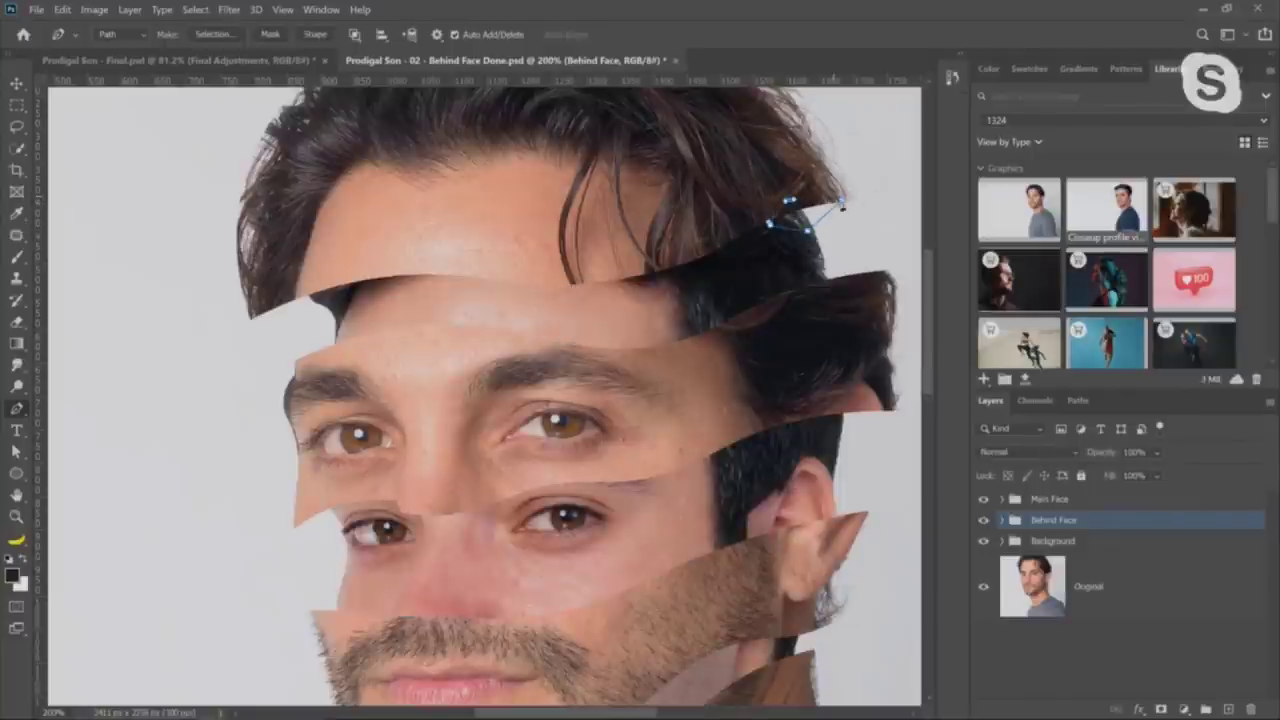
pyautogui.click(843, 205)
pyautogui.click(824, 214)
pyautogui.rightClick(17, 409)
pyautogui.click(110, 428)
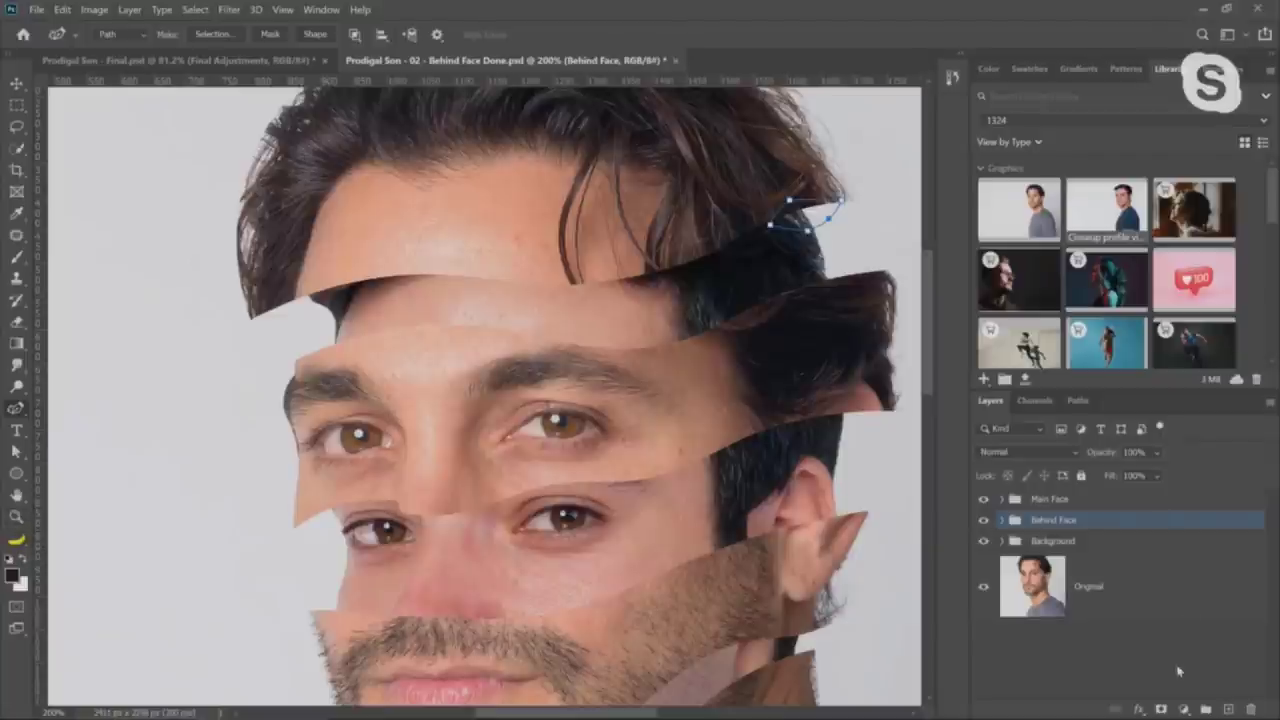
# Fill the hair-gap path with a Solid Color layer in dark brown 664441 sampled from the image
pyautogui.click(1183, 709)
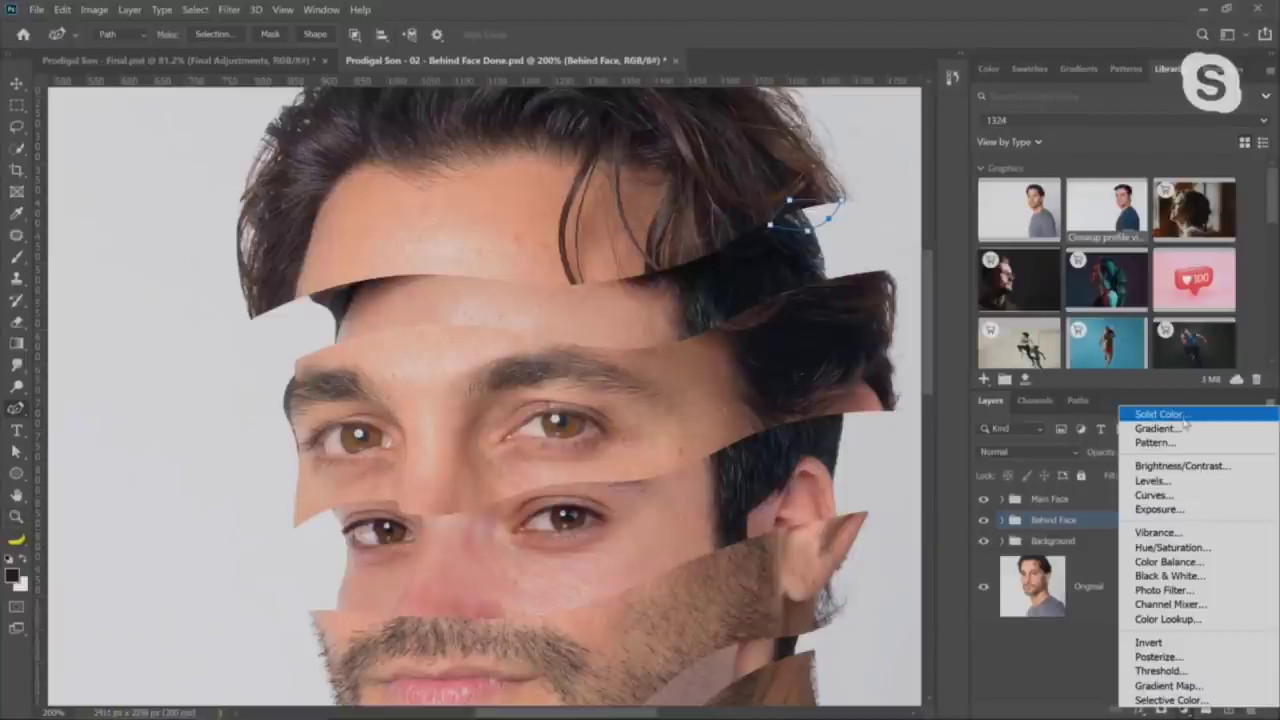
pyautogui.click(1184, 418)
pyautogui.moveTo(776, 140); pyautogui.dragTo(983, 129)
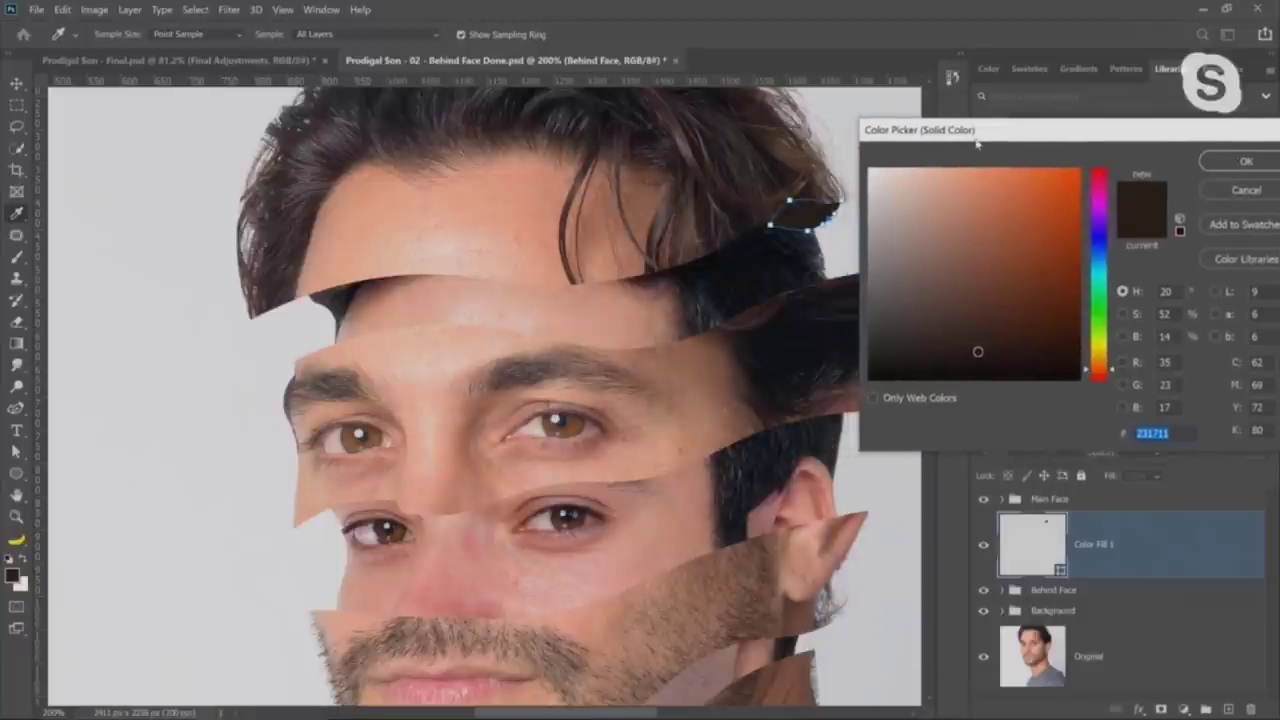
pyautogui.click(744, 419)
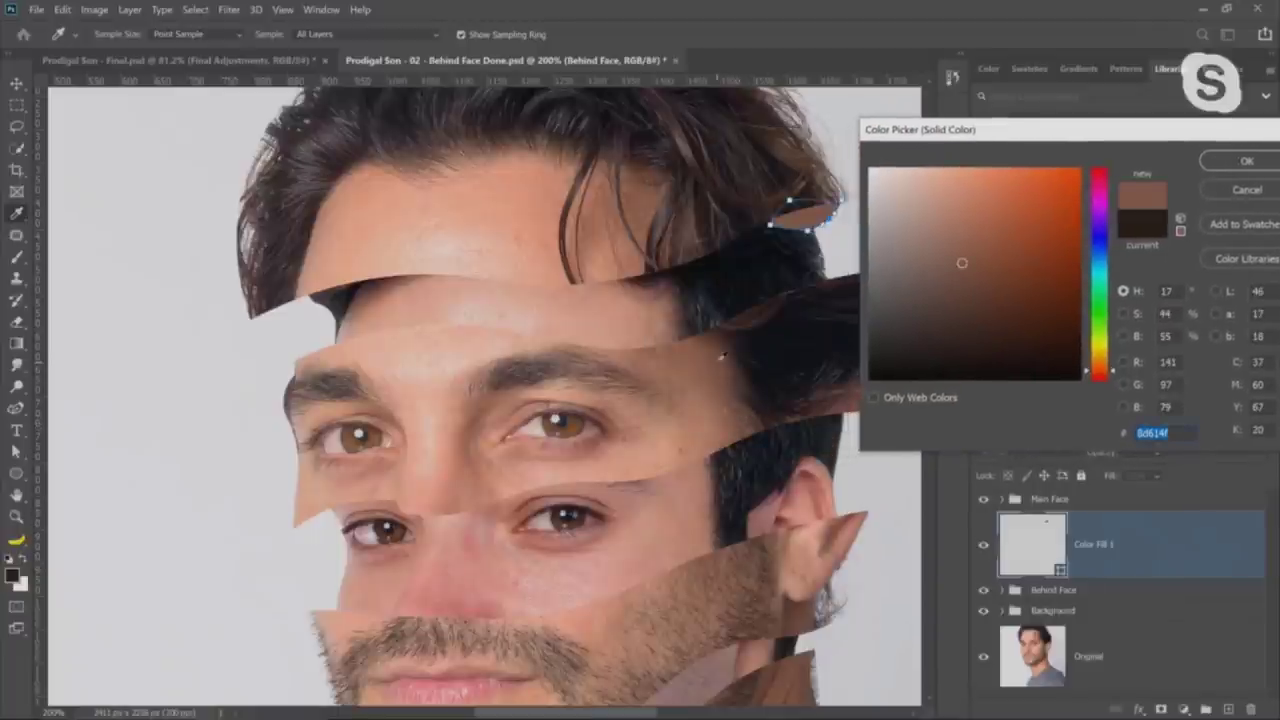
pyautogui.moveTo(722, 355); pyautogui.dragTo(692, 568)
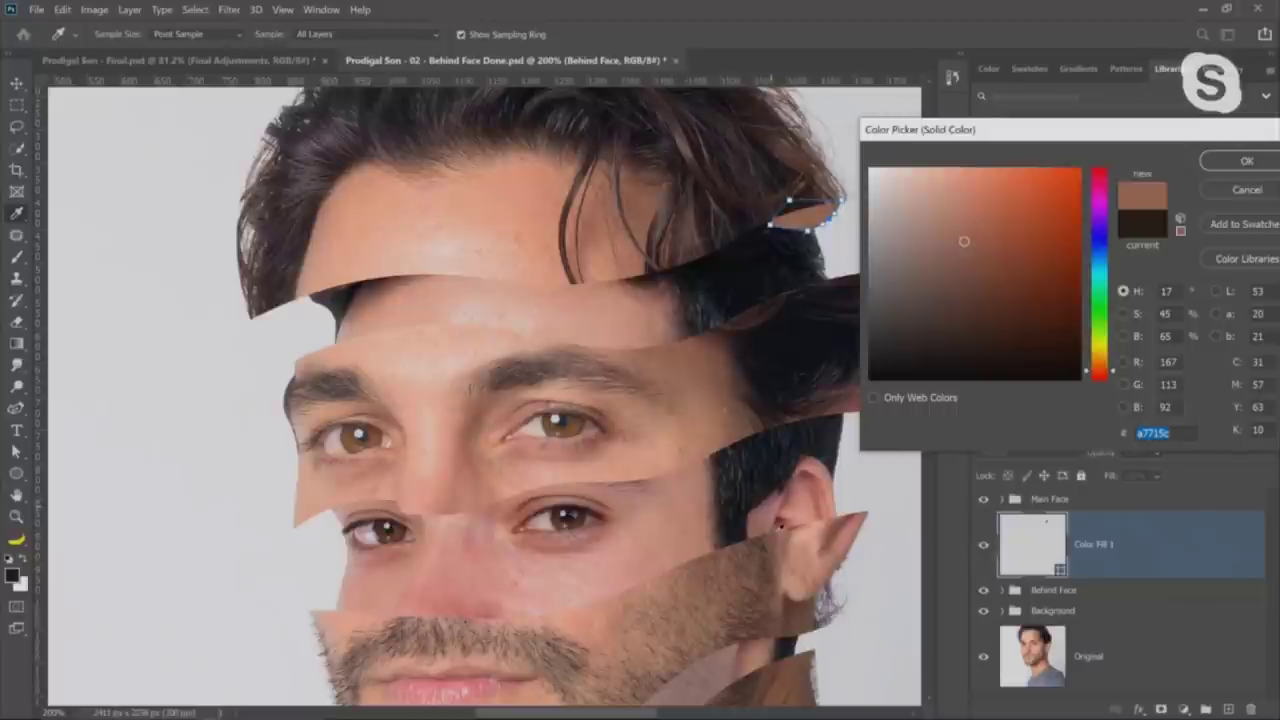
pyautogui.moveTo(374, 295); pyautogui.dragTo(368, 287)
pyautogui.click(1247, 161)
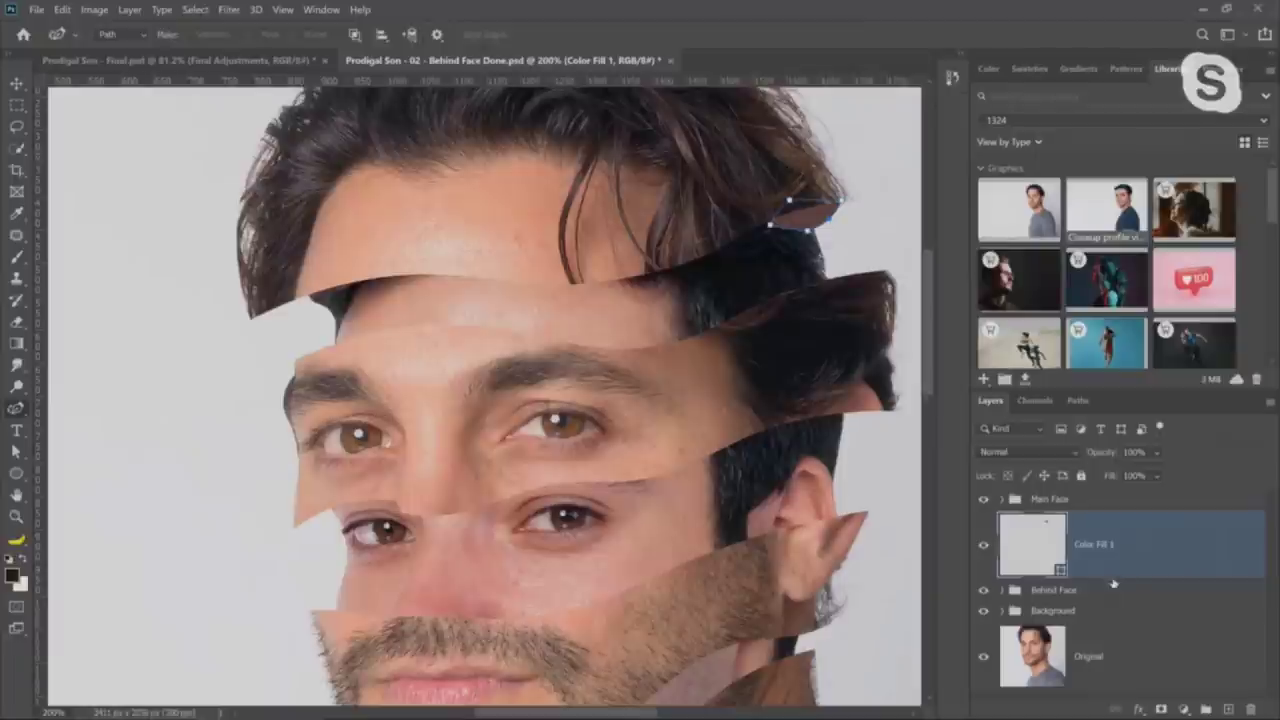
# Trace the gap at the forehead strip's left end and fill it with dark Solid Color 231711
pyautogui.click(1087, 500)
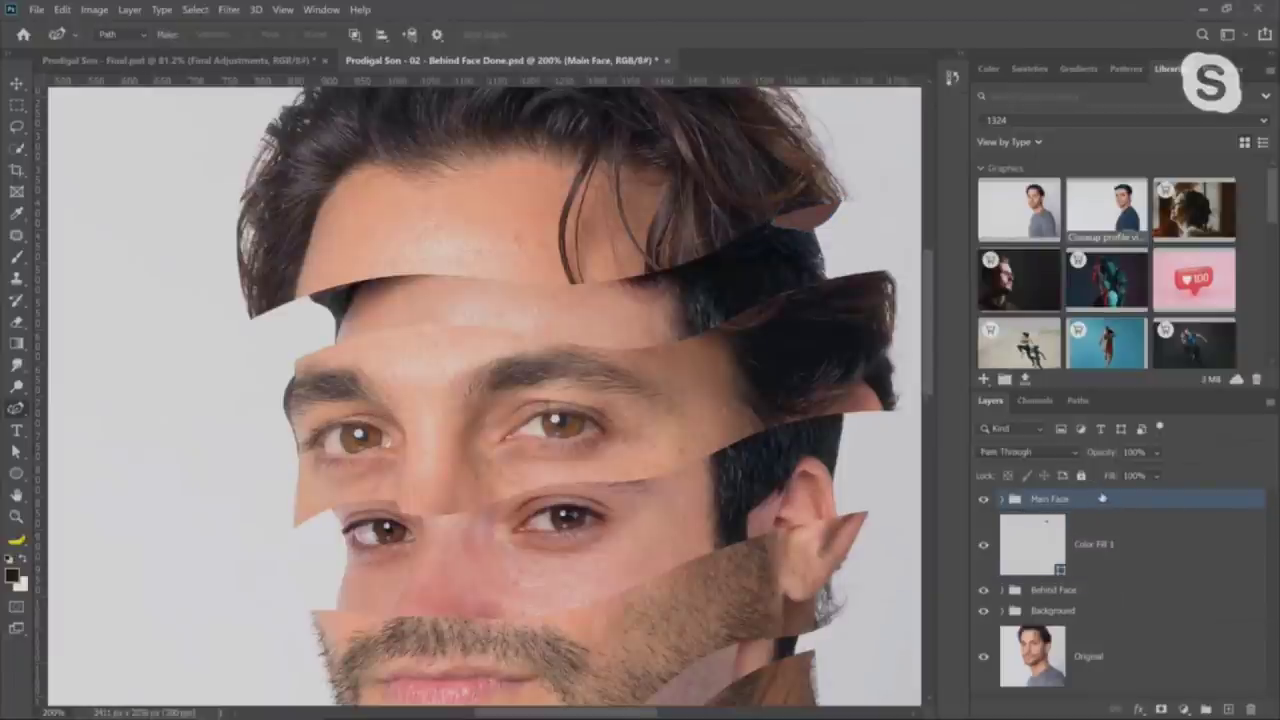
pyautogui.click(252, 317)
pyautogui.click(278, 323)
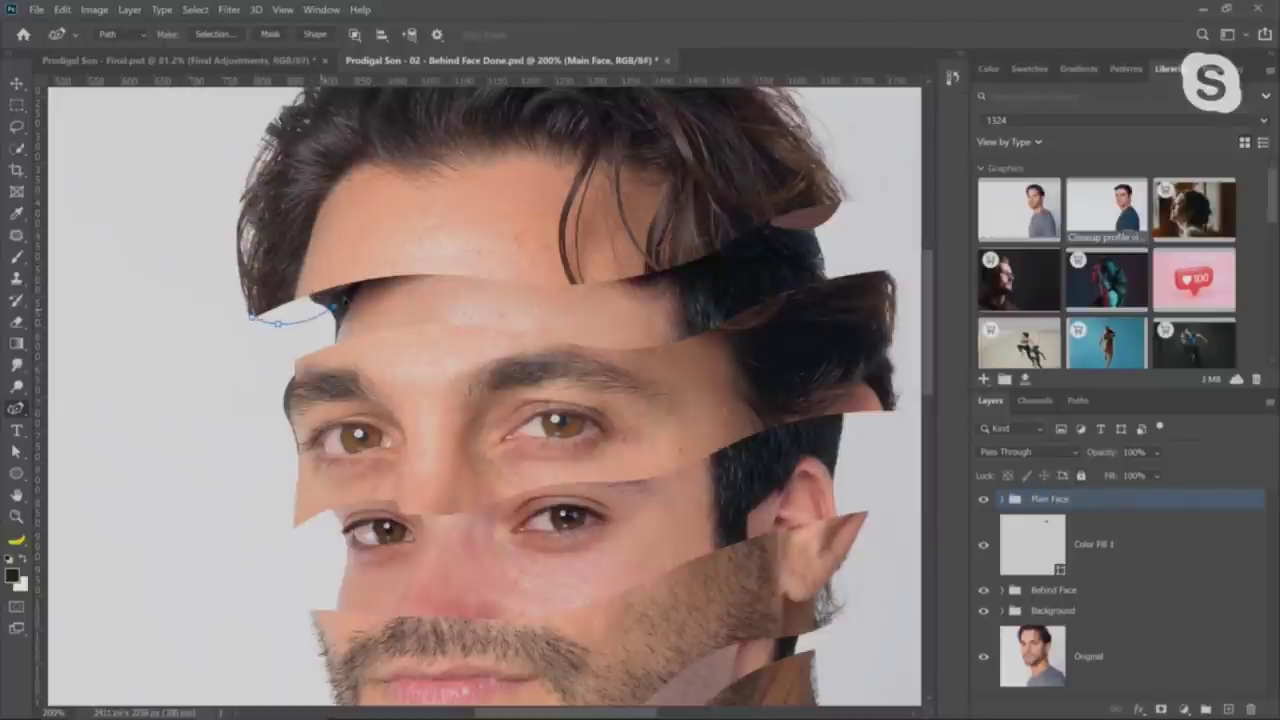
pyautogui.click(340, 289)
pyautogui.click(1184, 709)
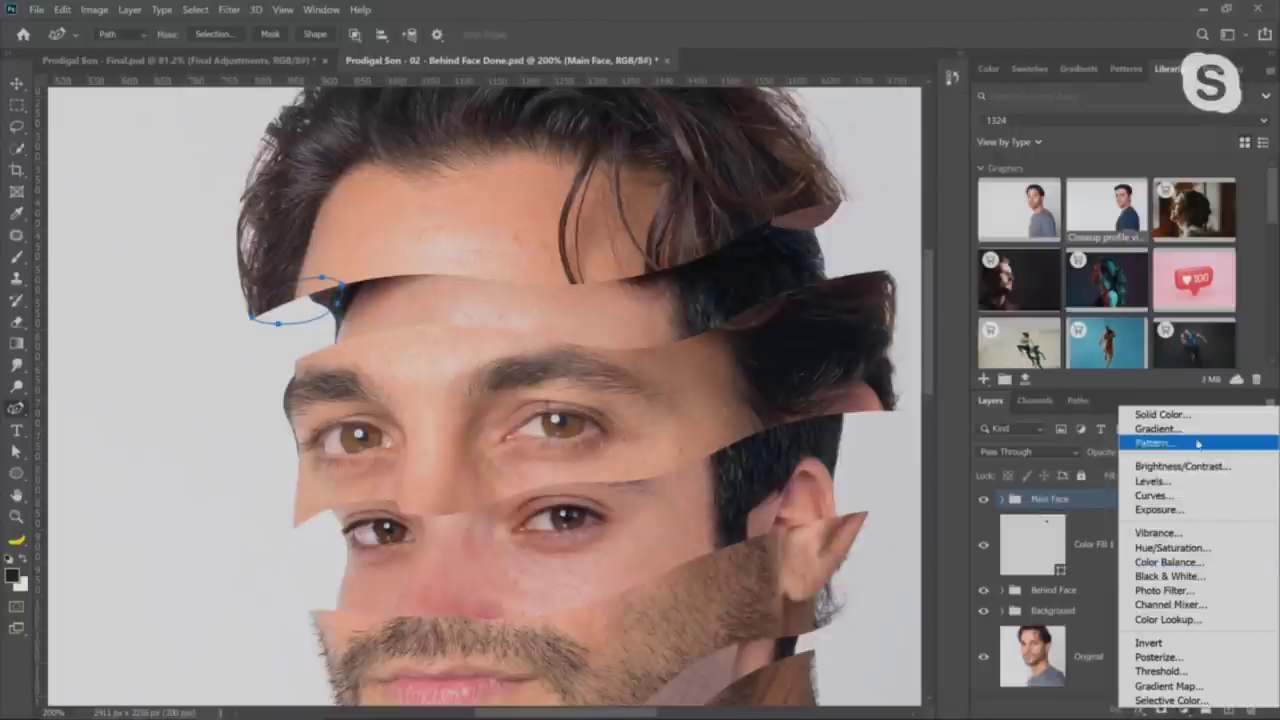
pyautogui.click(1190, 413)
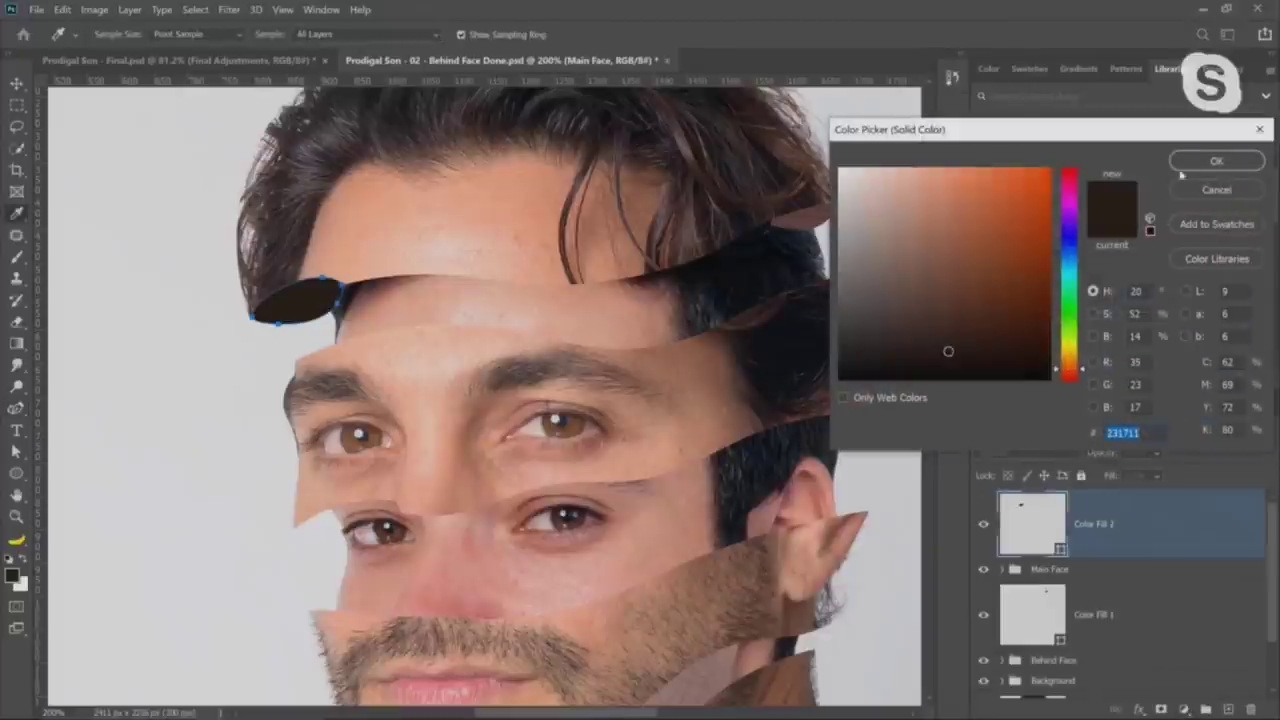
pyautogui.click(1216, 161)
# Move Color Fill 2 lower and Behind Face above the colour fills, keeping Color Fill 2's colour
pyautogui.moveTo(1045, 540); pyautogui.dragTo(1065, 595)
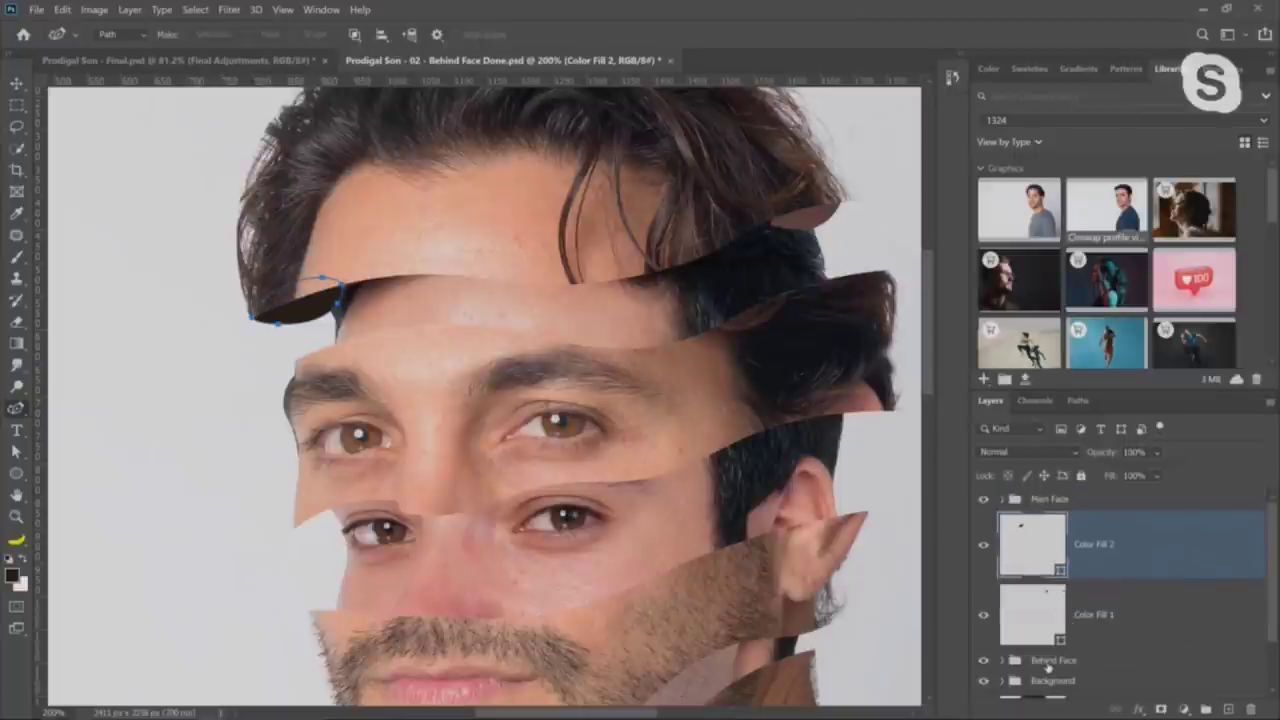
pyautogui.moveTo(1048, 665); pyautogui.dragTo(1040, 521)
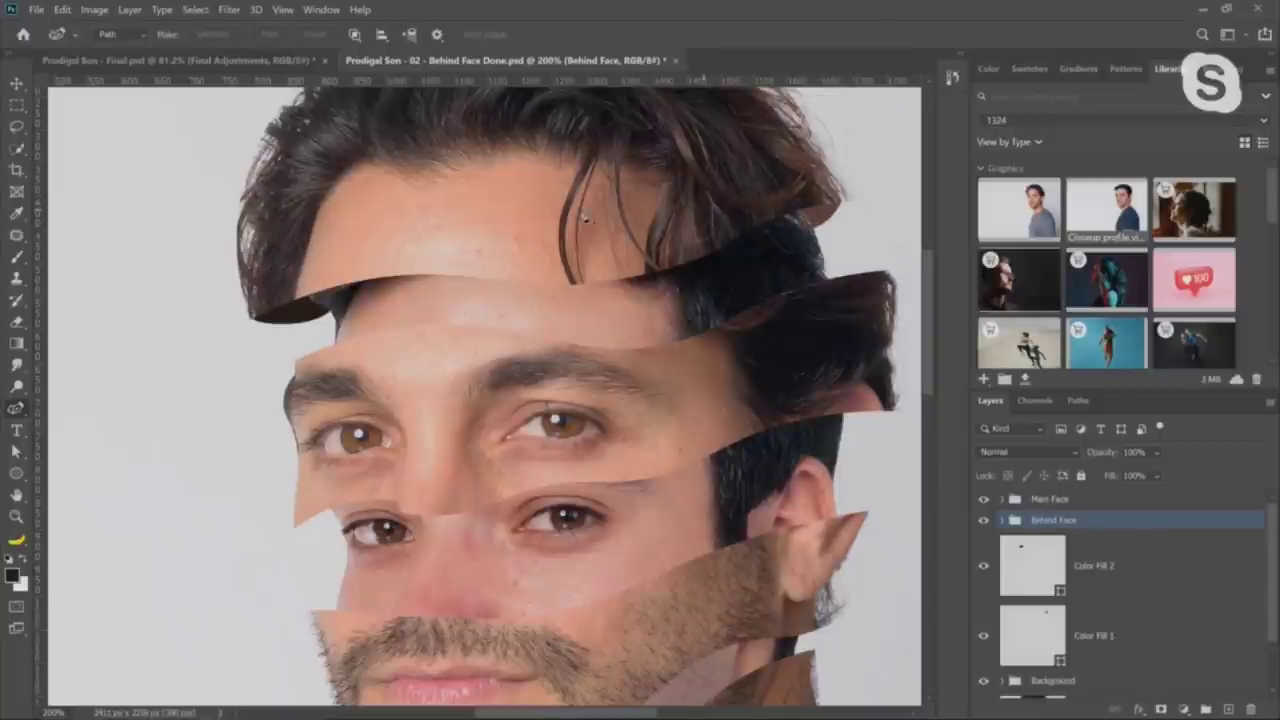
pyautogui.click(1018, 573)
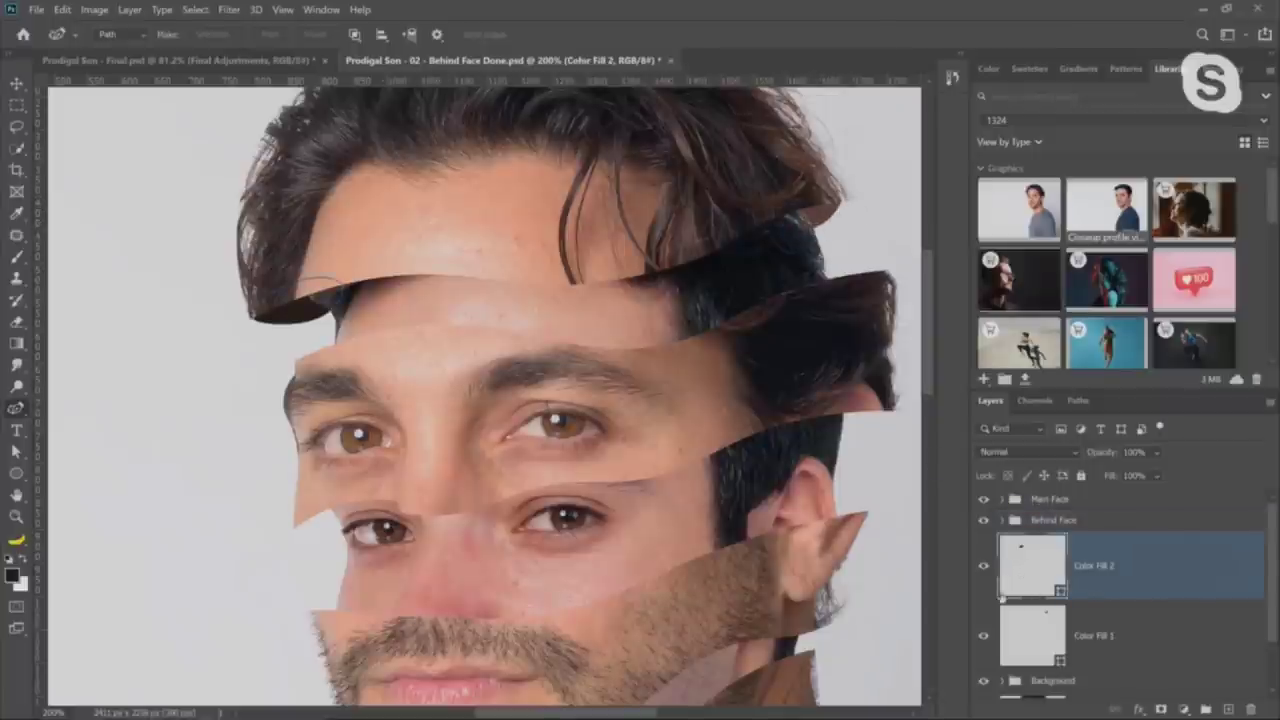
pyautogui.doubleClick(1018, 573)
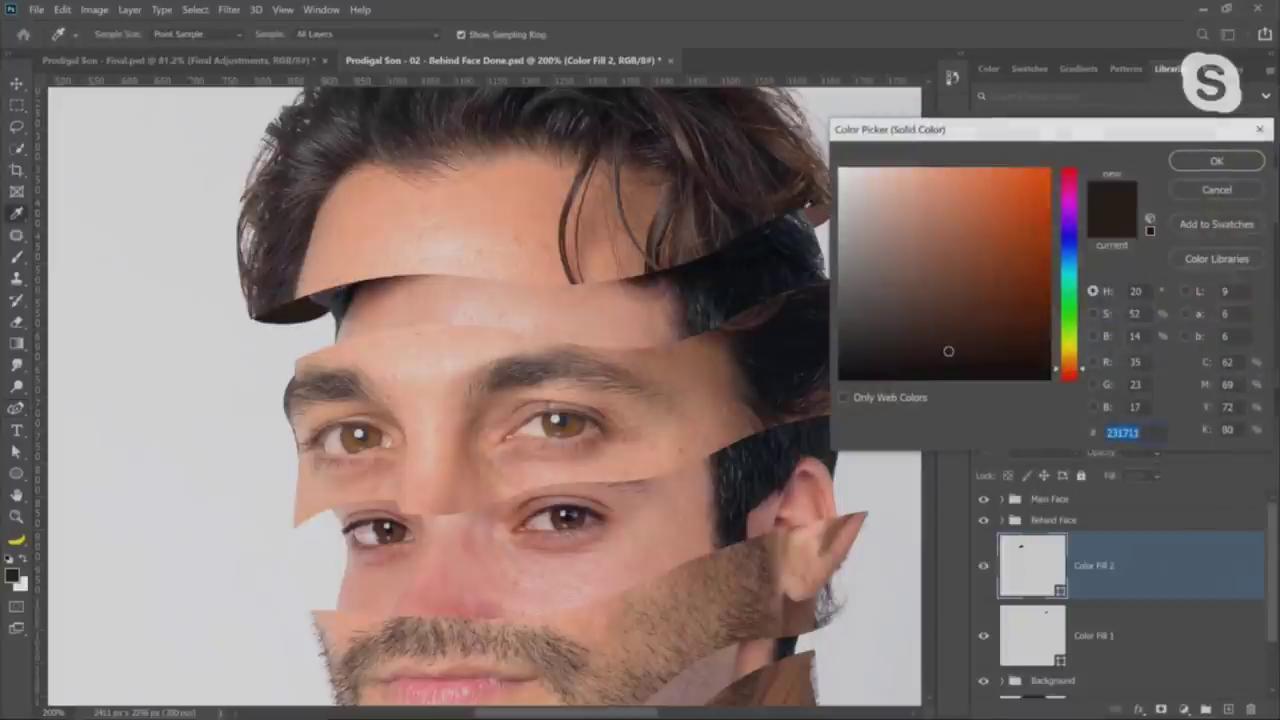
pyautogui.click(1184, 168)
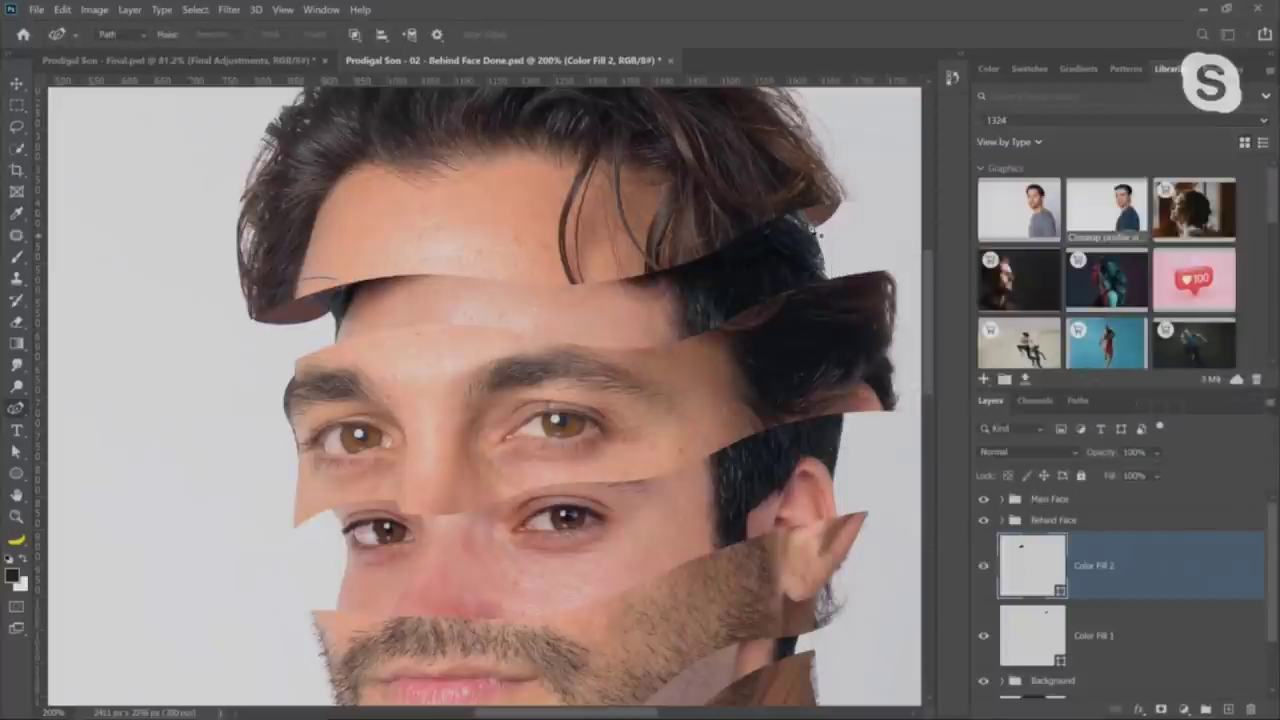
# Review the layer stack, select the Background group and start a path at the hair's right edge
pyautogui.click(1128, 631)
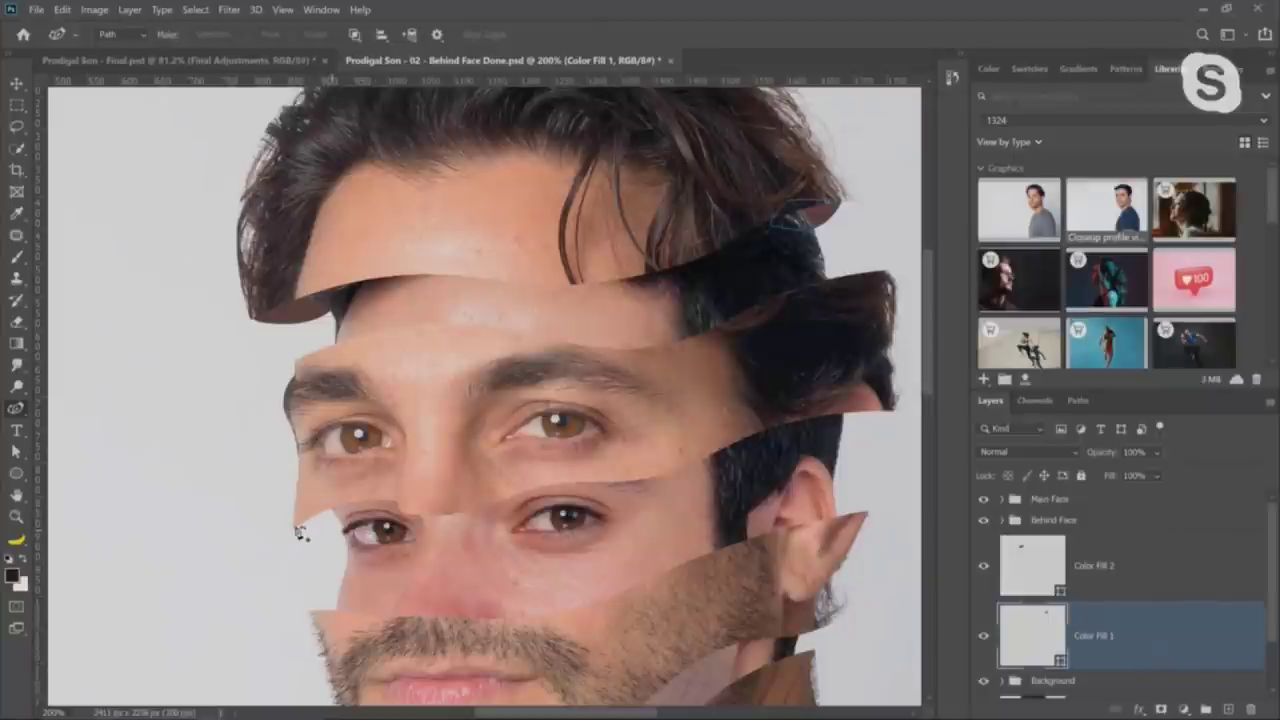
pyautogui.scroll(-4, 850, 462)
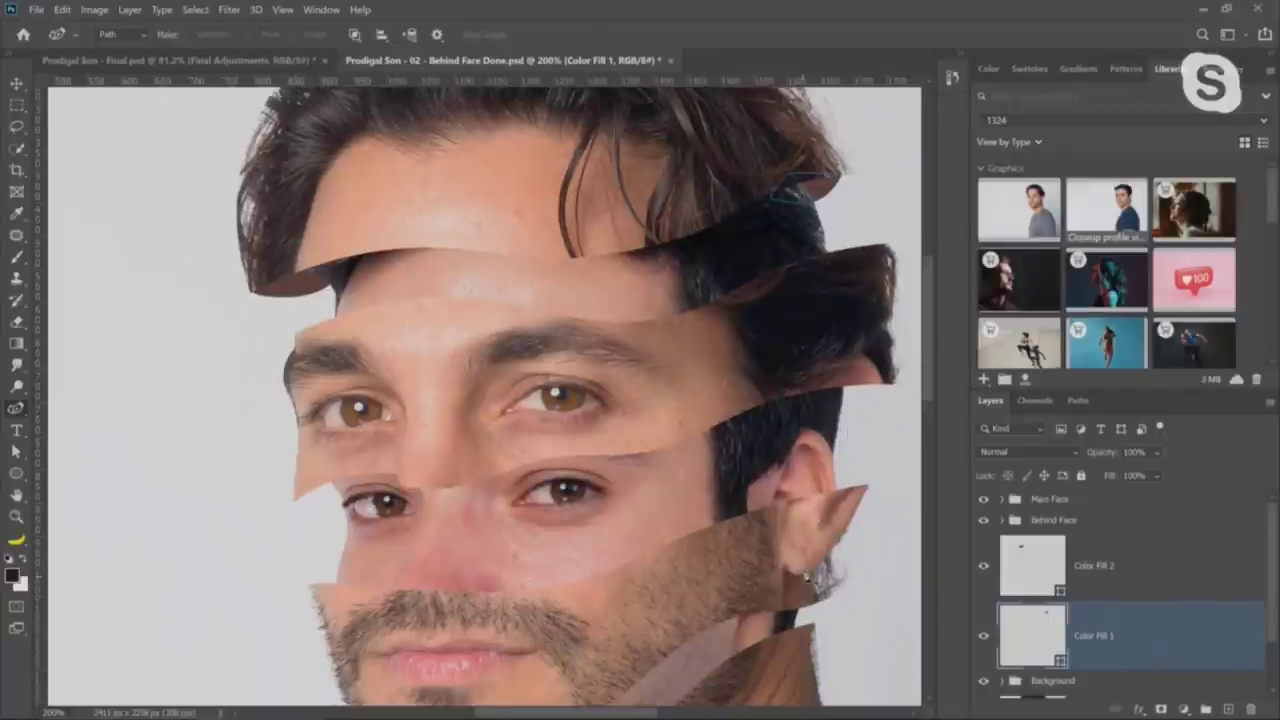
pyautogui.scroll(3, 529, 429)
pyautogui.scroll(-2, 543, 410)
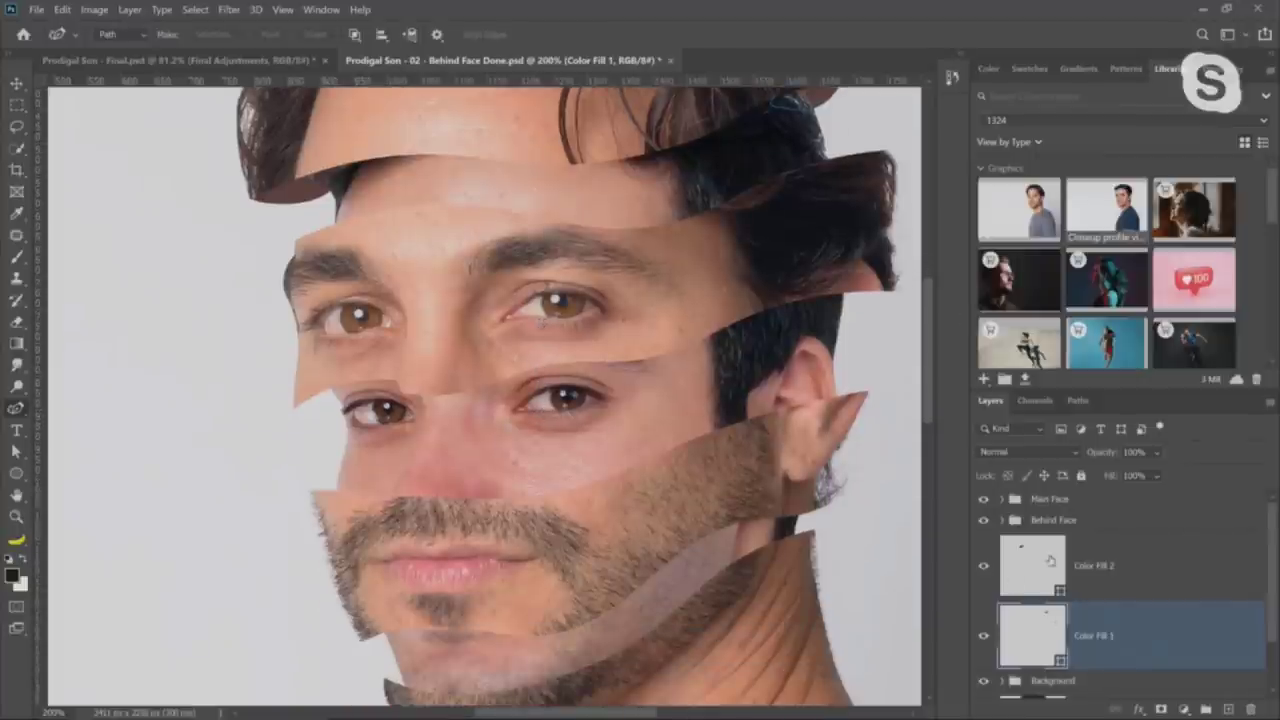
pyautogui.click(1057, 521)
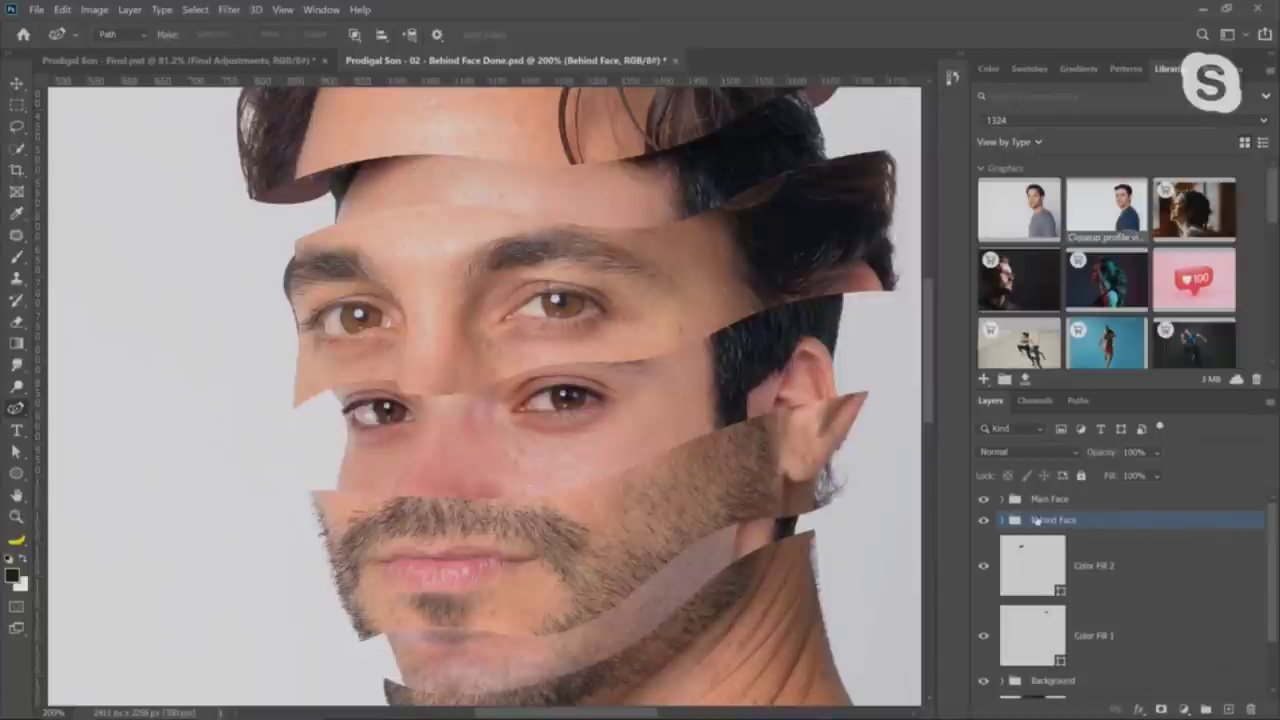
pyautogui.scroll(-2, 1045, 525)
pyautogui.click(1053, 617)
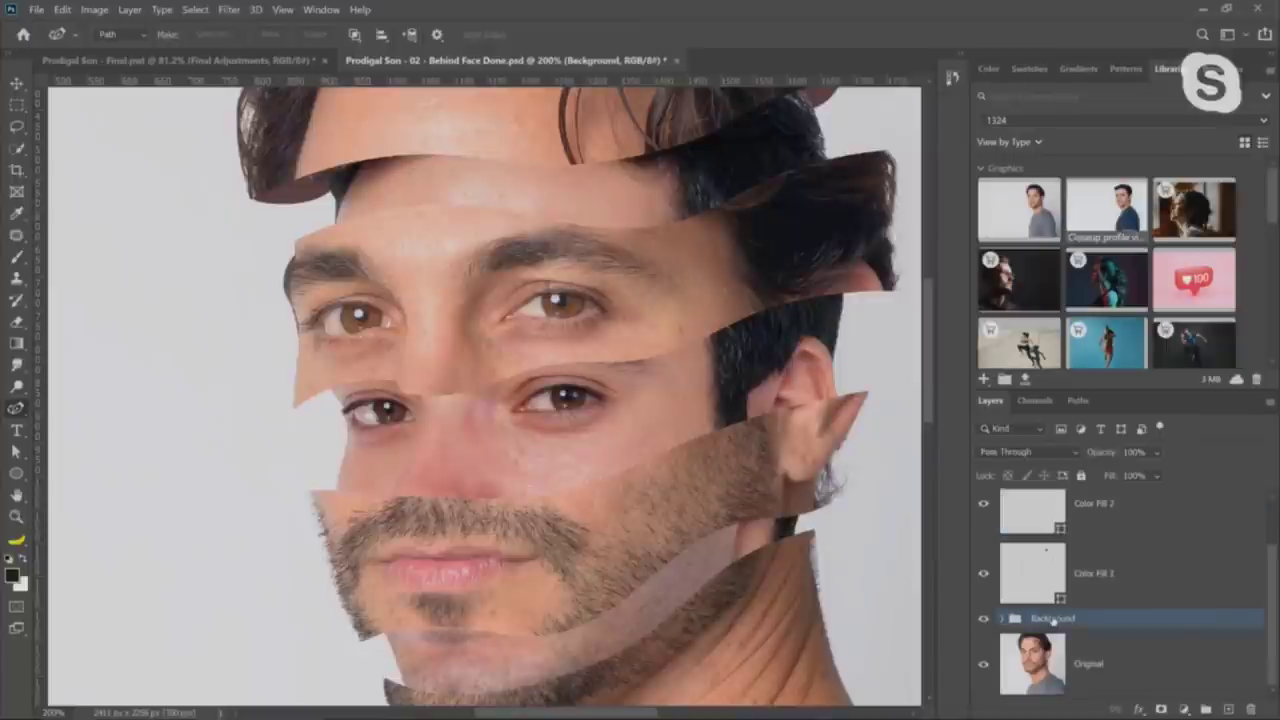
pyautogui.click(893, 290)
# Close the new curved path and fill it with a solid colour layer in 664441
pyautogui.moveTo(828, 312); pyautogui.dragTo(810, 287)
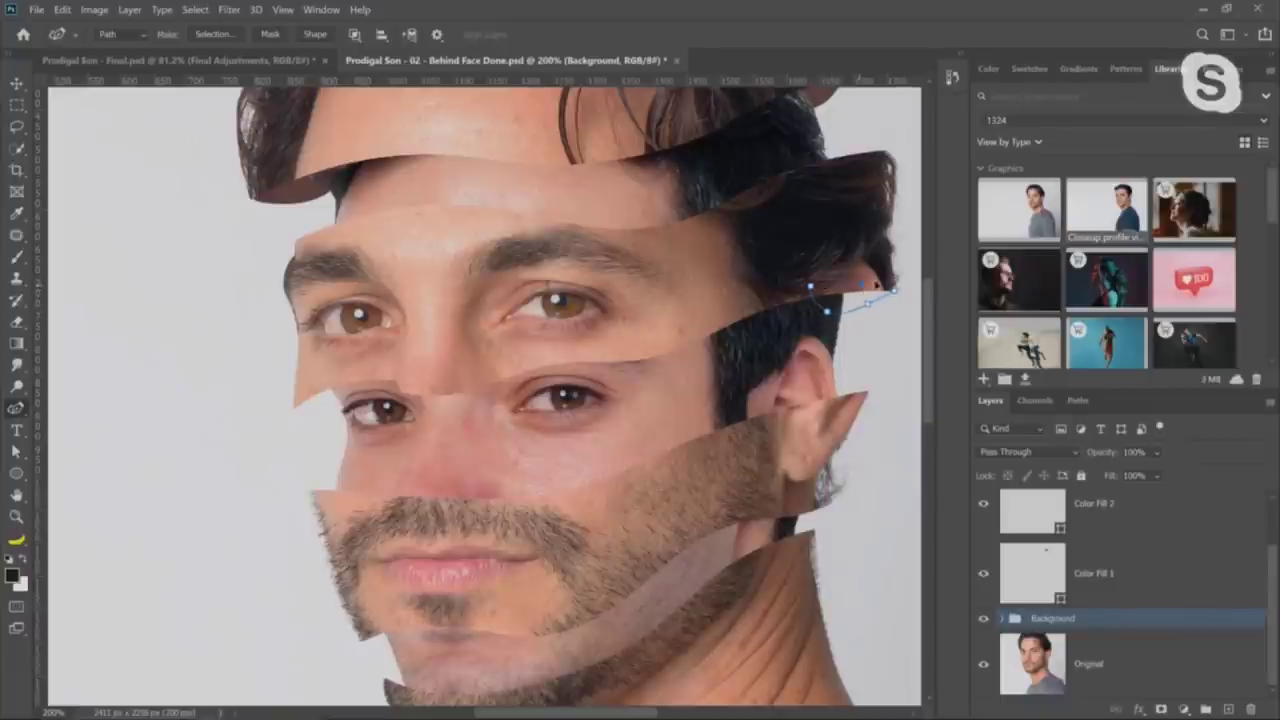
pyautogui.moveTo(894, 291); pyautogui.dragTo(859, 296)
pyautogui.click(1184, 709)
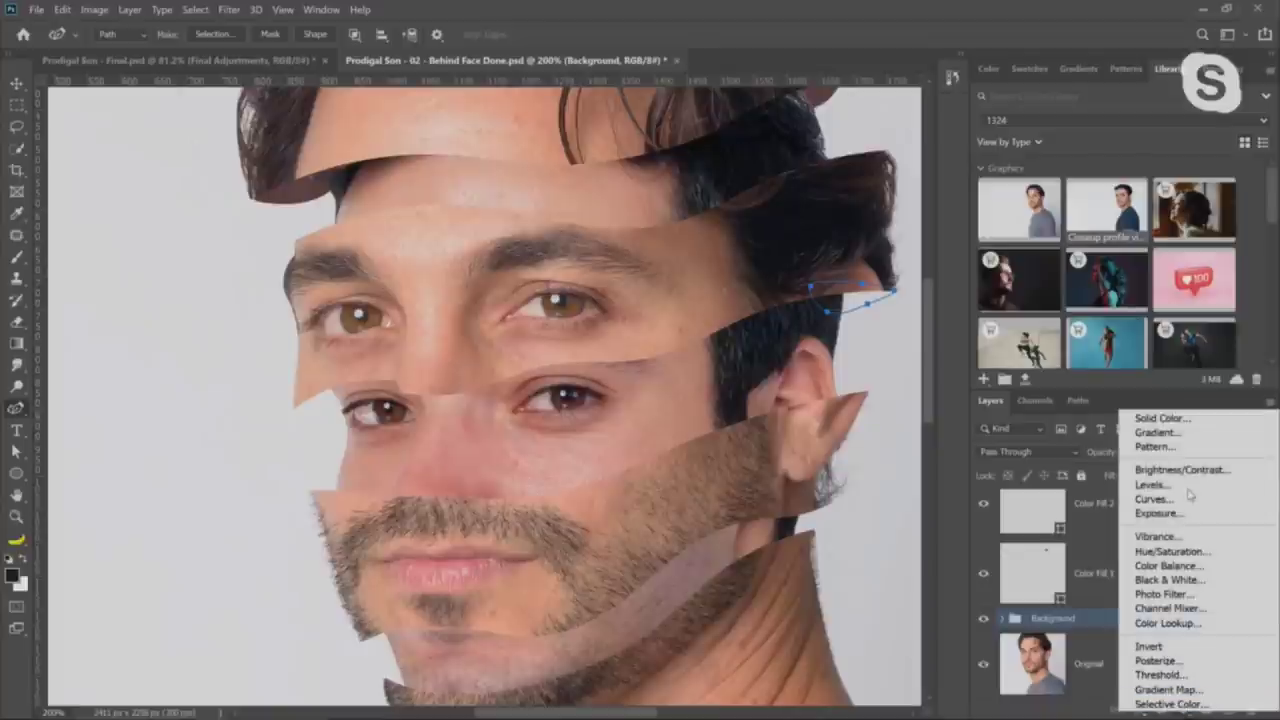
pyautogui.click(1184, 424)
pyautogui.write('664441')
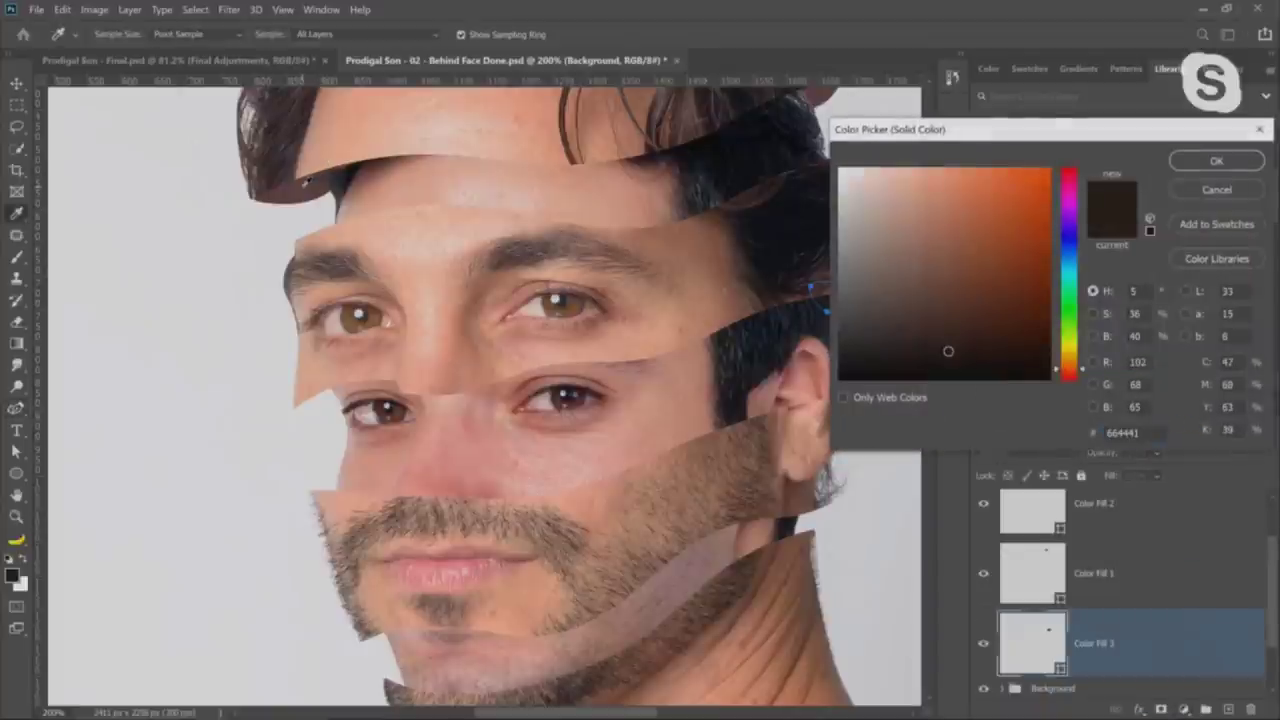
pyautogui.click(1212, 162)
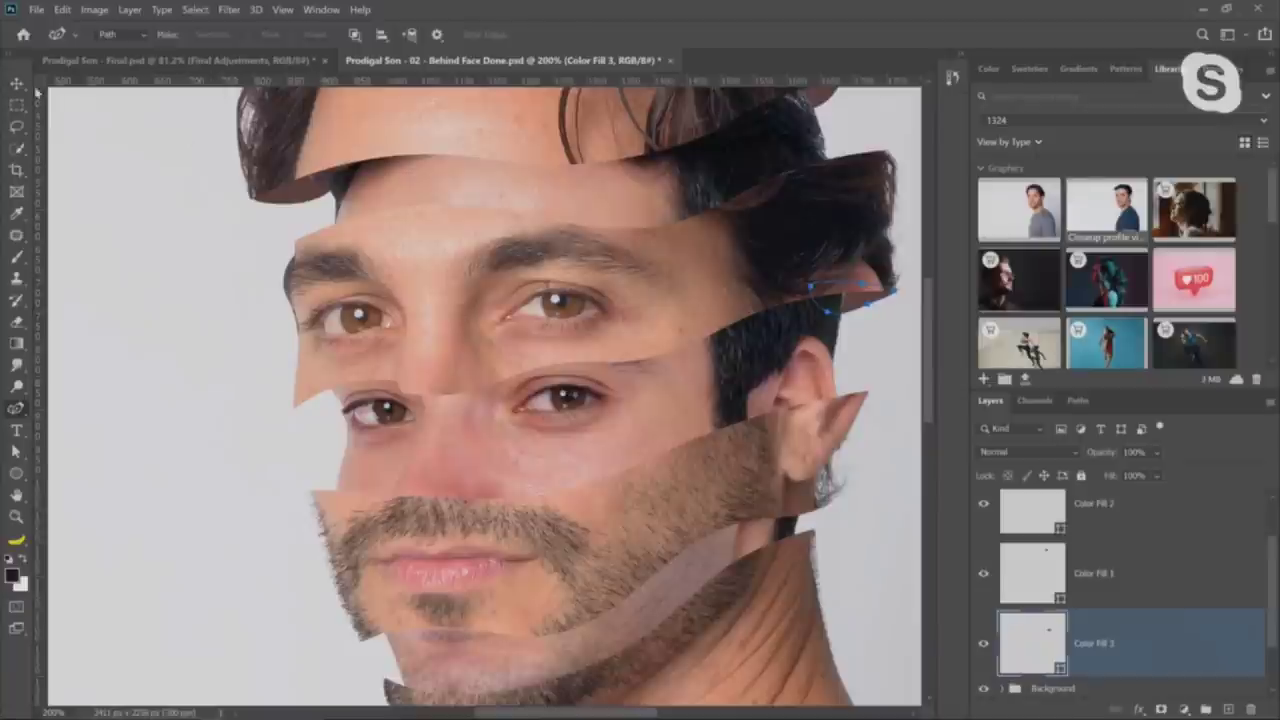
# Deselect the path outline near the hair and select the Background group
pyautogui.click(17, 451)
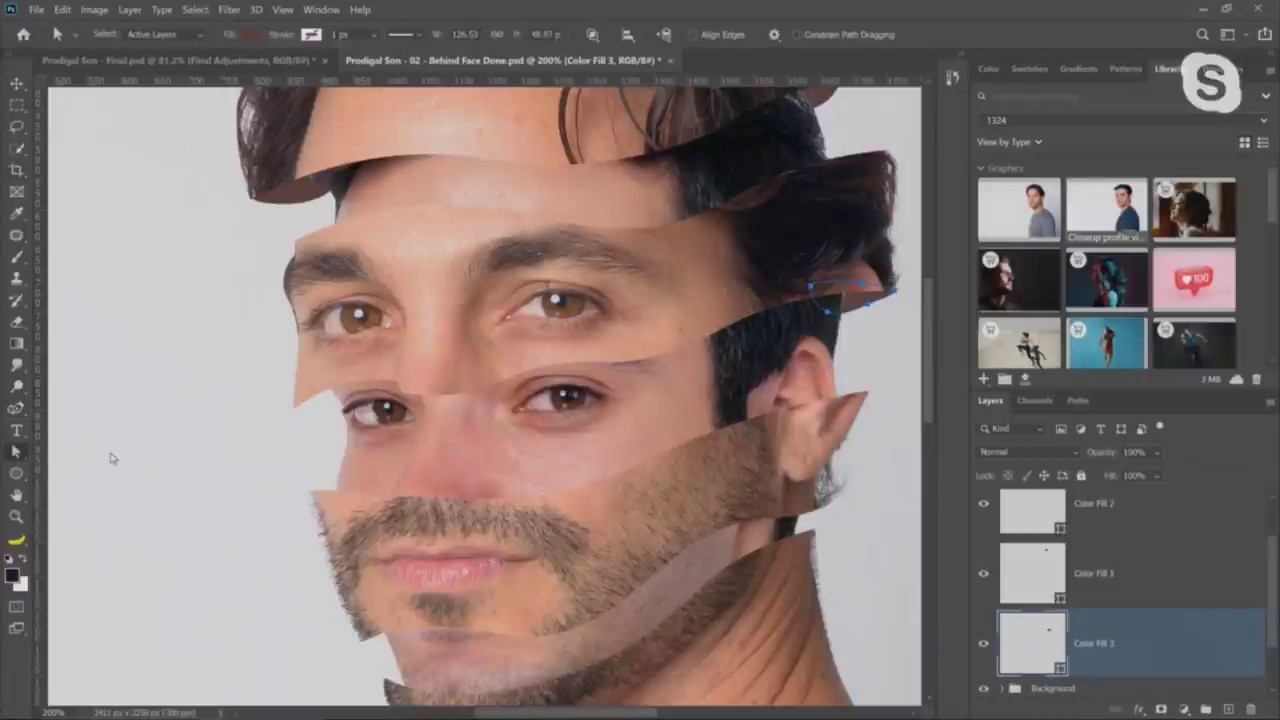
pyautogui.click(892, 337)
pyautogui.scroll(-2, 1090, 650)
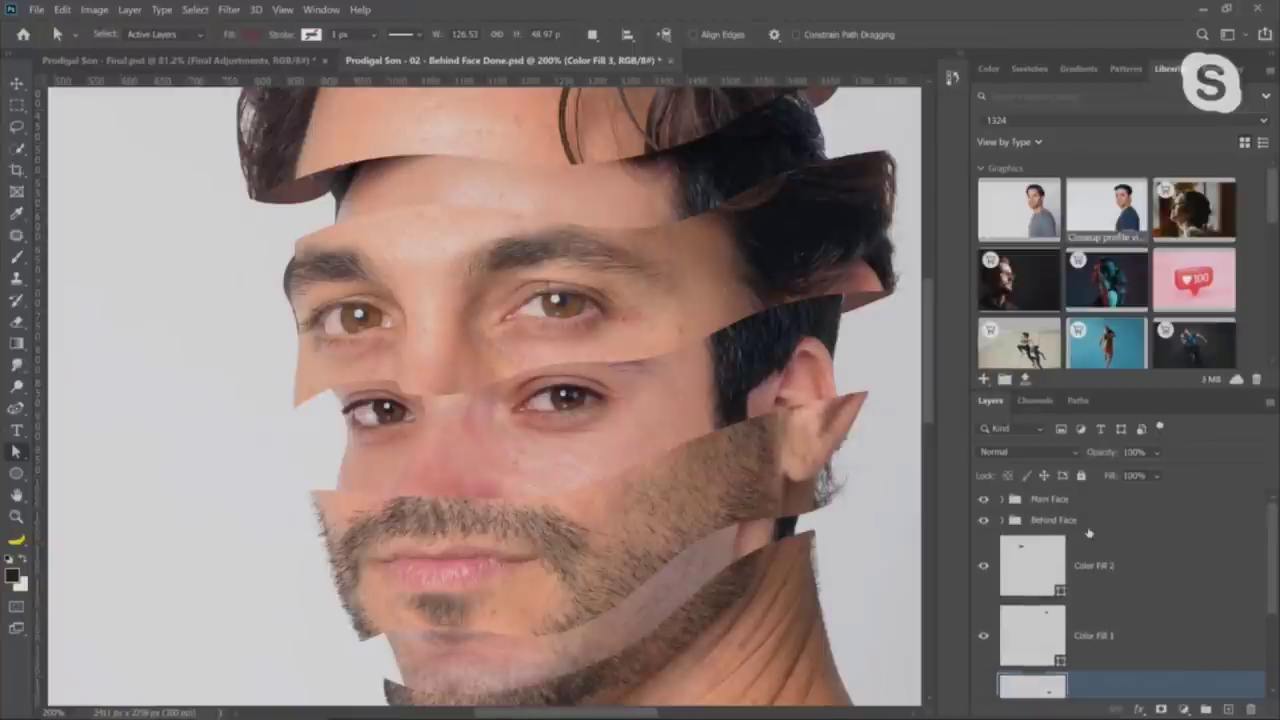
pyautogui.click(1076, 672)
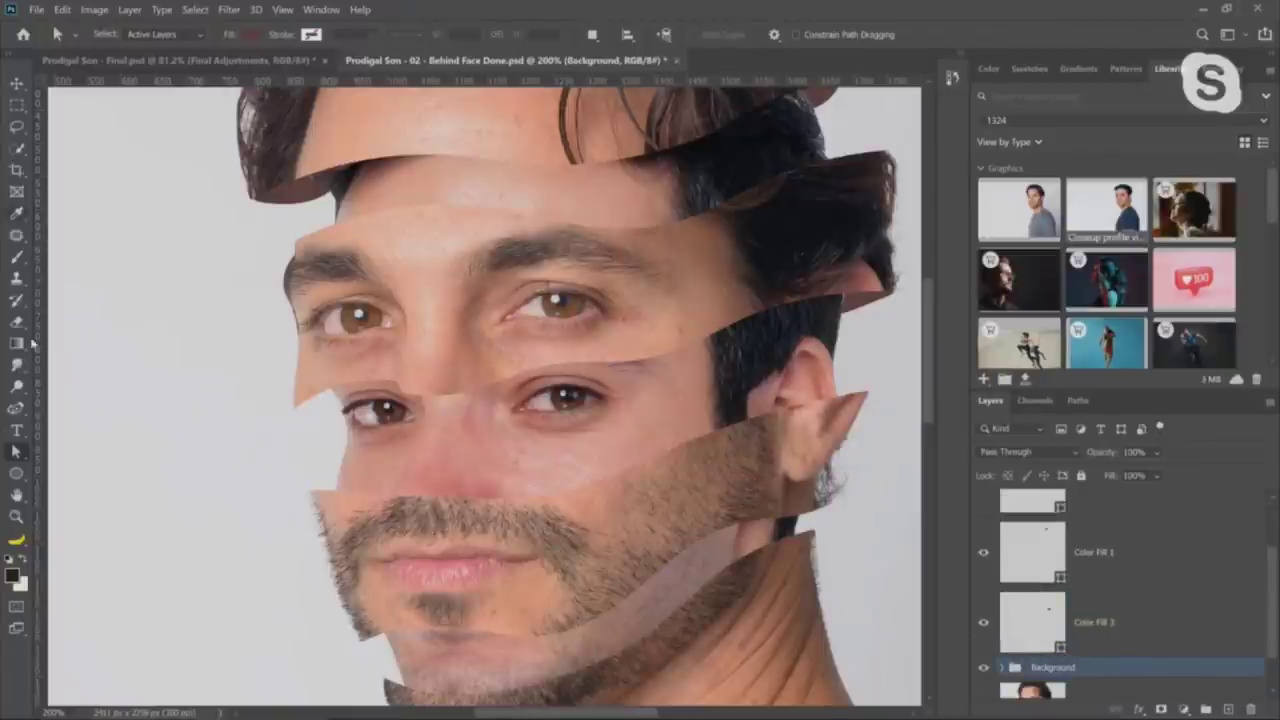
# Switch the pen to Shape mode and draw a curved shape covering the gap beside the left eye
pyautogui.click(16, 408)
pyautogui.click(72, 36)
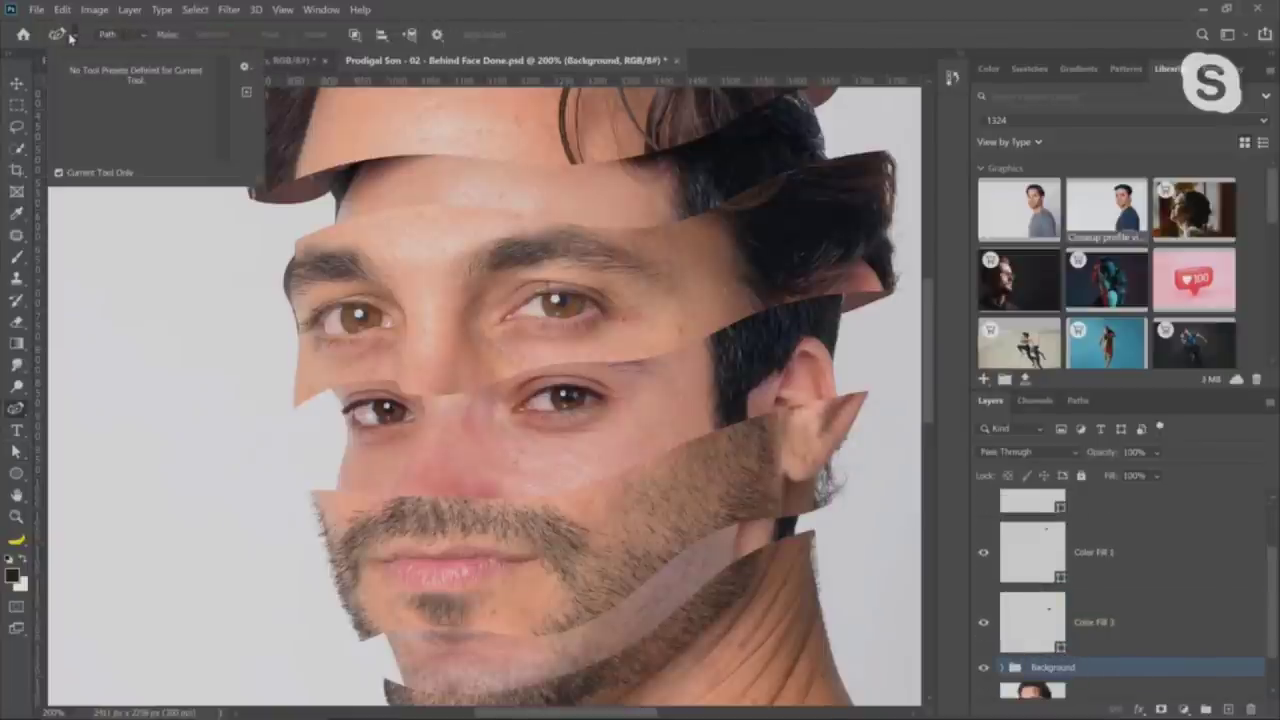
pyautogui.click(72, 36)
pyautogui.click(110, 35)
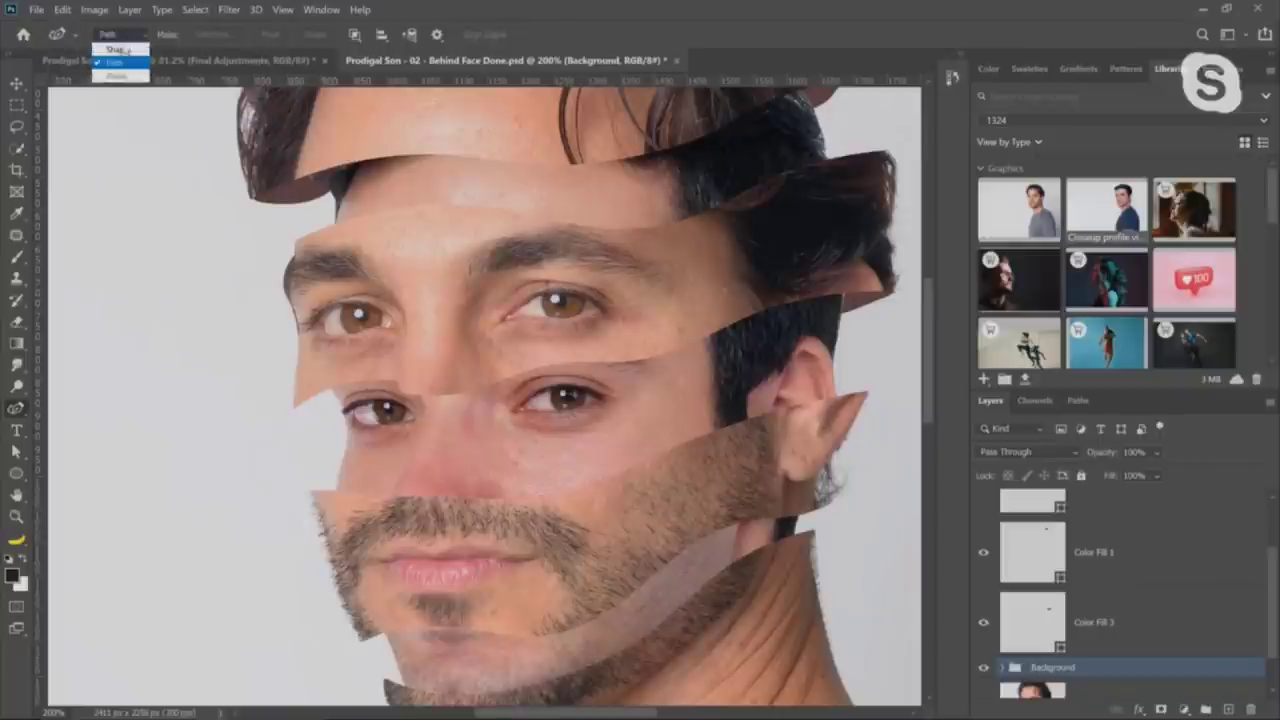
pyautogui.click(120, 50)
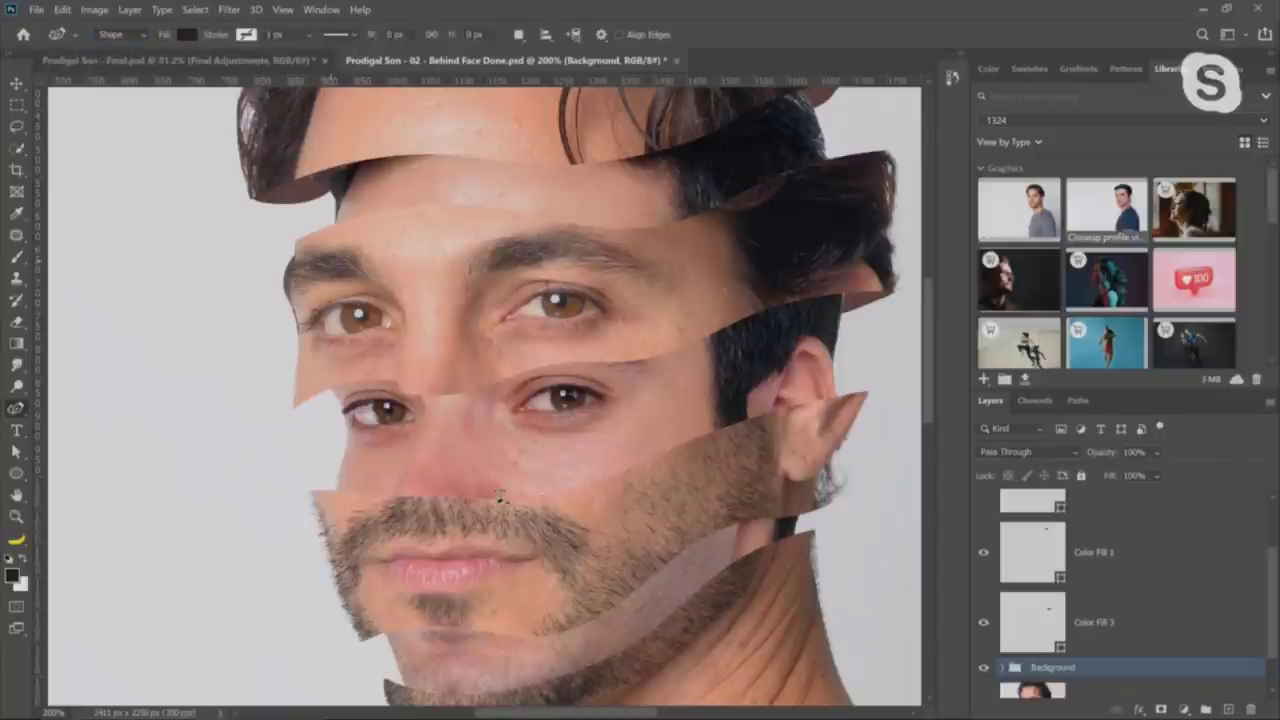
pyautogui.click(293, 410)
pyautogui.click(329, 406)
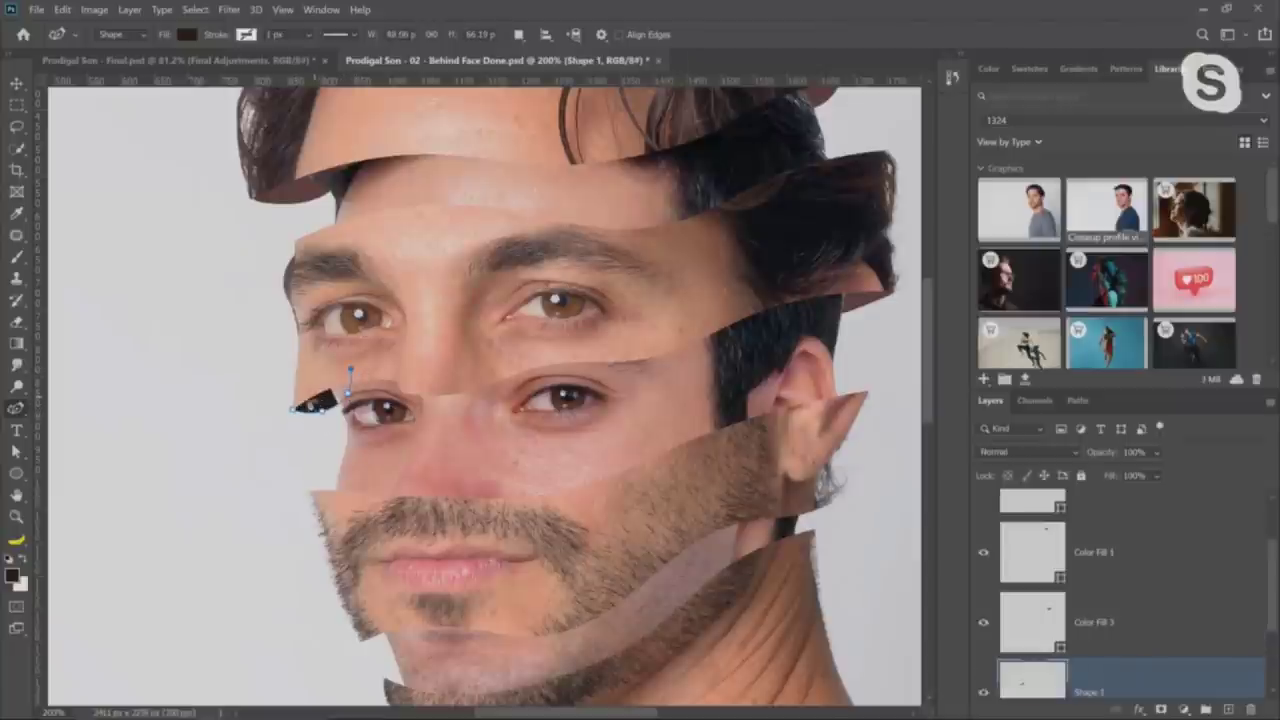
pyautogui.click(350, 372)
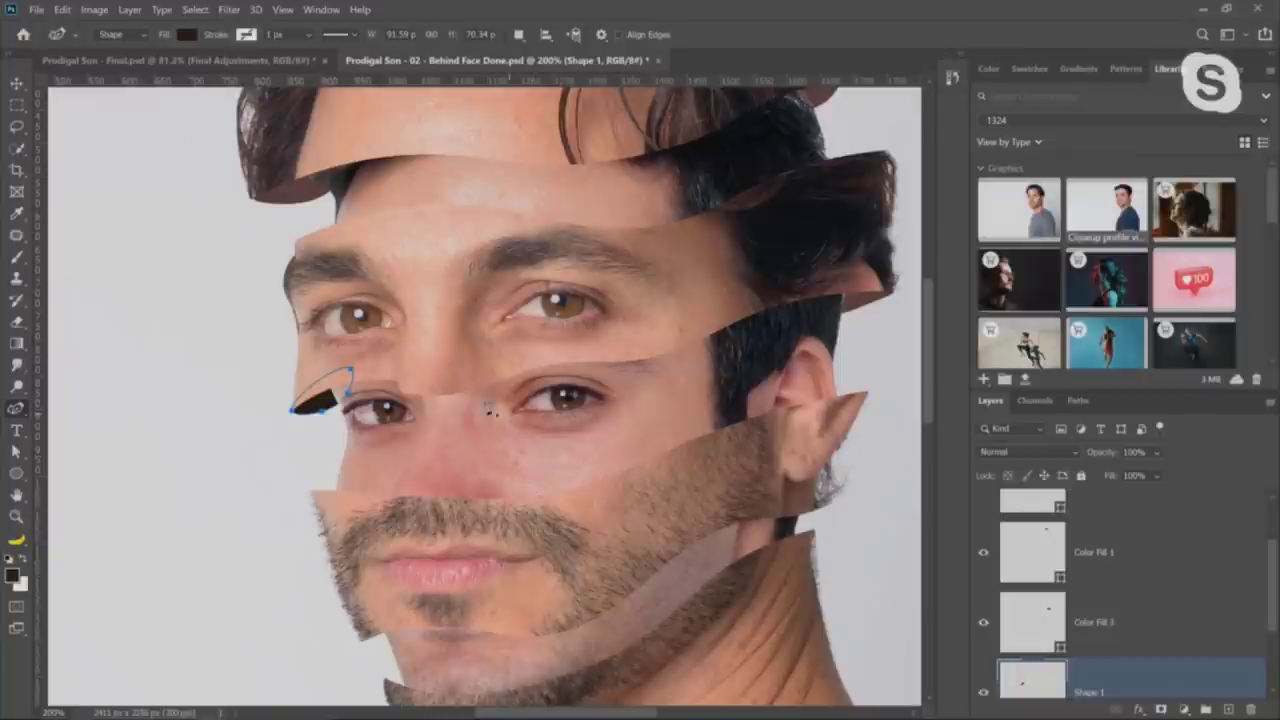
# Give Shape 1 a reddish-brown fill sampled from the skin shadow, then bring up File > Open
pyautogui.click(12, 575)
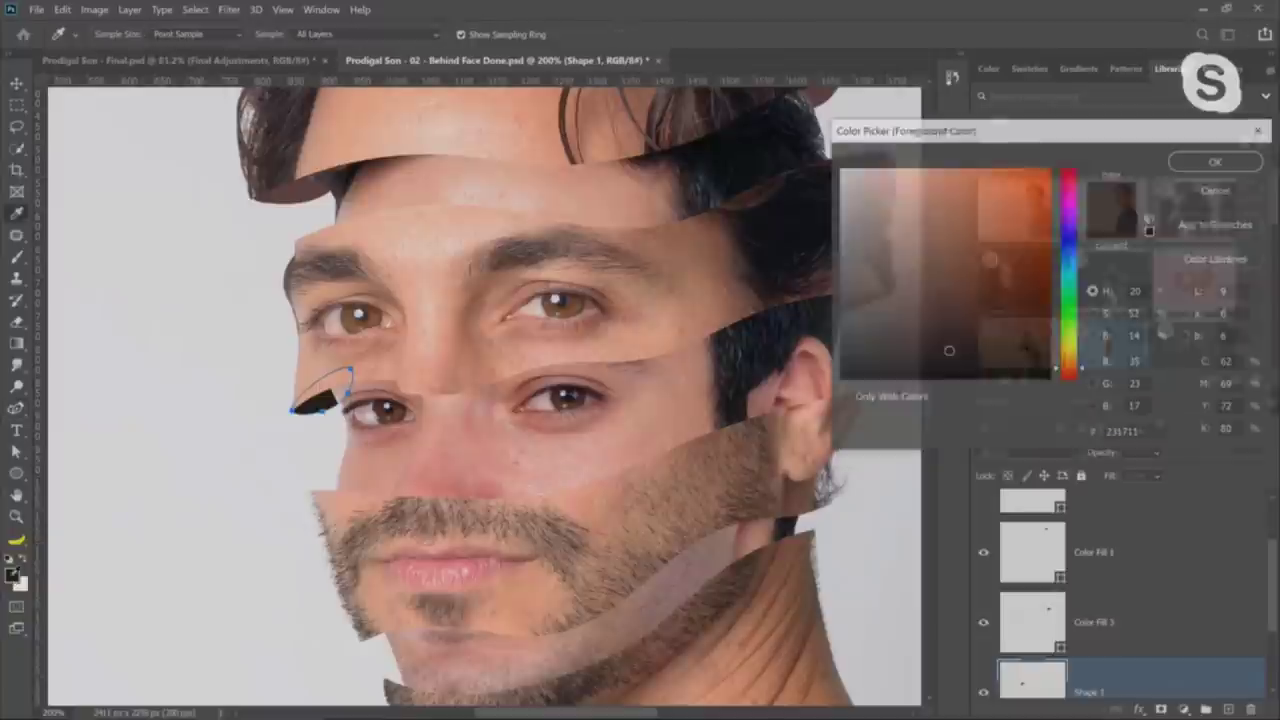
pyautogui.click(1225, 192)
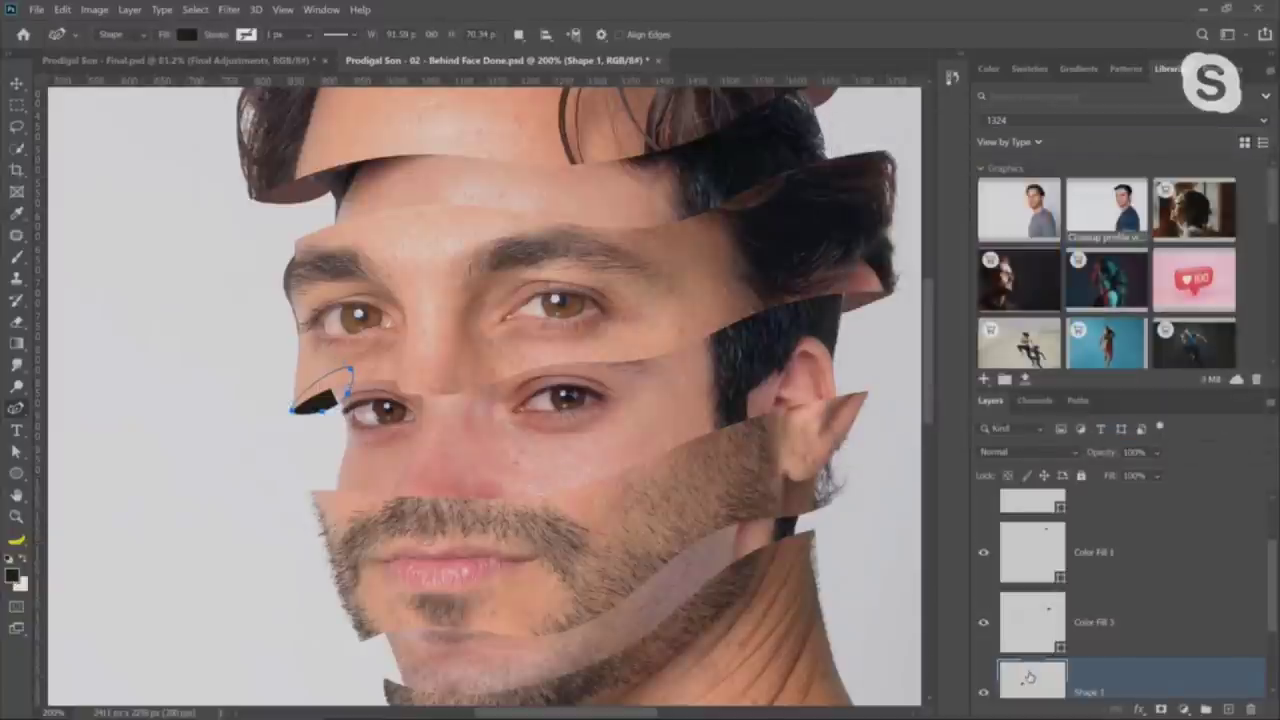
pyautogui.doubleClick(1032, 678)
pyautogui.click(340, 262)
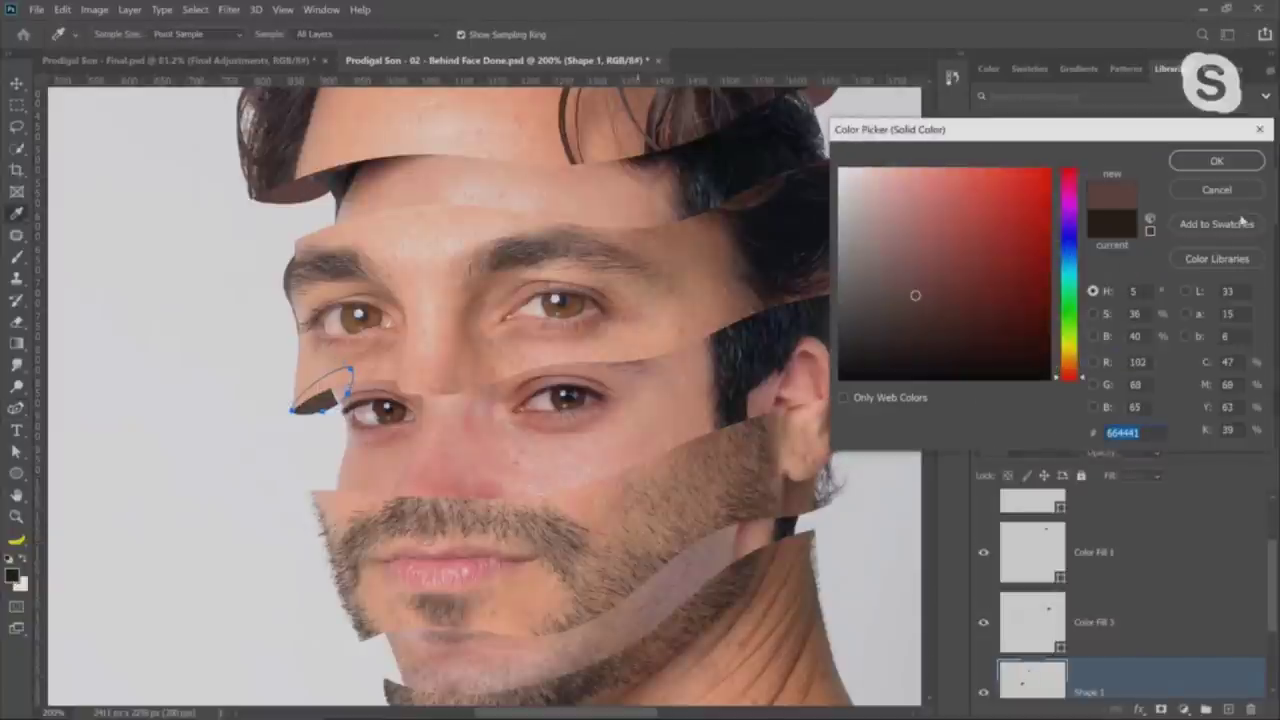
pyautogui.click(1218, 164)
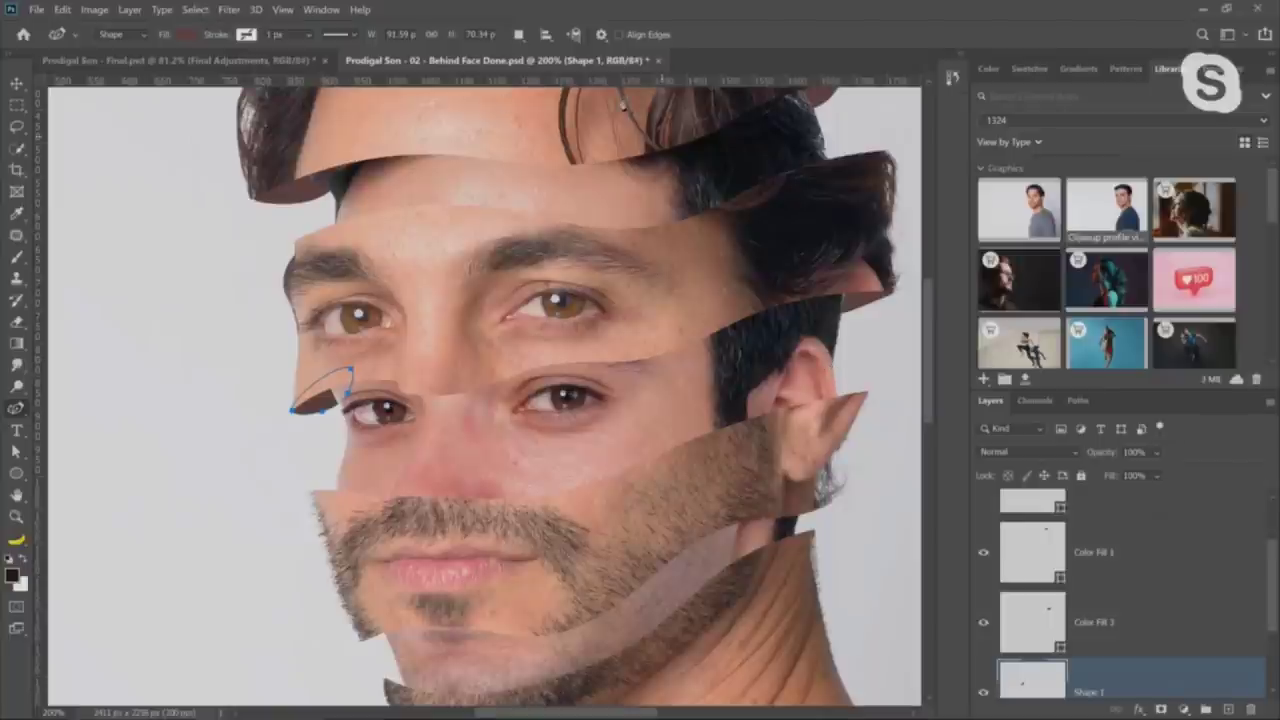
pyautogui.click(36, 10)
pyautogui.click(50, 36)
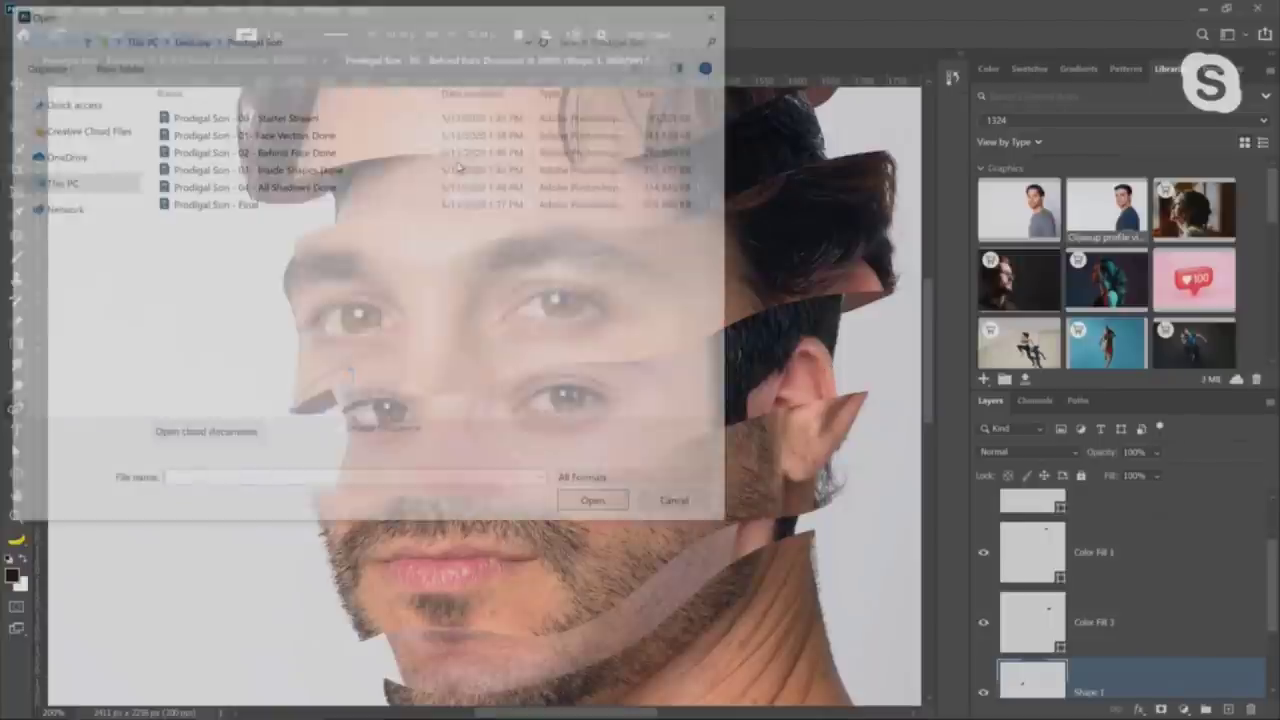
# Open Prodigal Son - 03 - Inside Shapes Done and close the Behind Face document
pyautogui.doubleClick(291, 170)
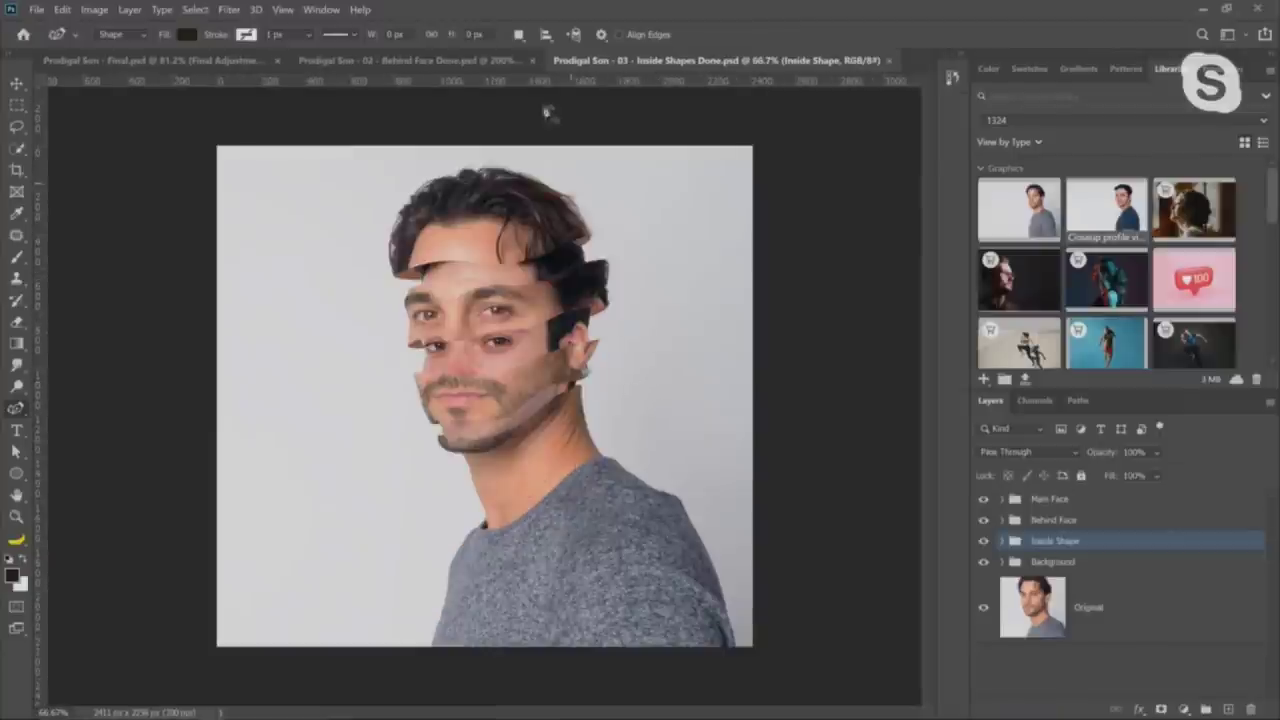
pyautogui.click(533, 61)
pyautogui.click(734, 300)
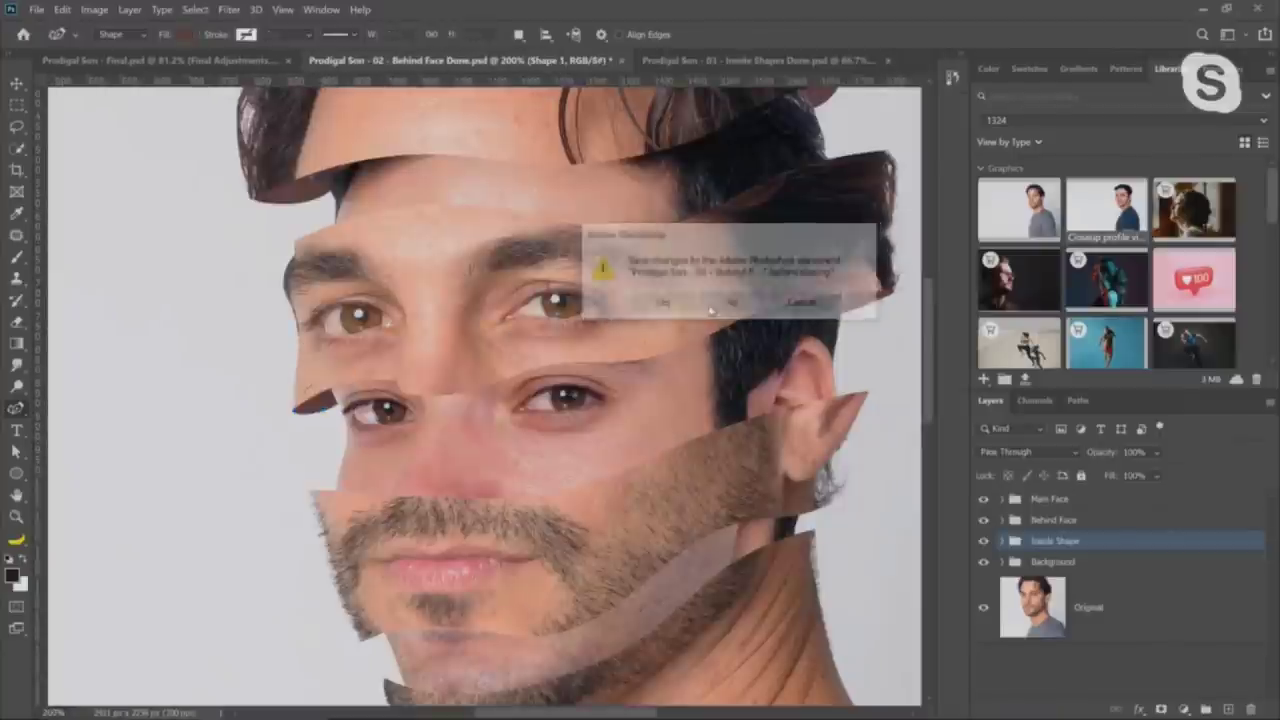
# Zoom to about 300% on the forehead and toggle the Inside Shape group off and on to compare
pyautogui.click(16, 516)
pyautogui.moveTo(428, 260); pyautogui.dragTo(500, 262)
pyautogui.scroll(-10, 447, 470)
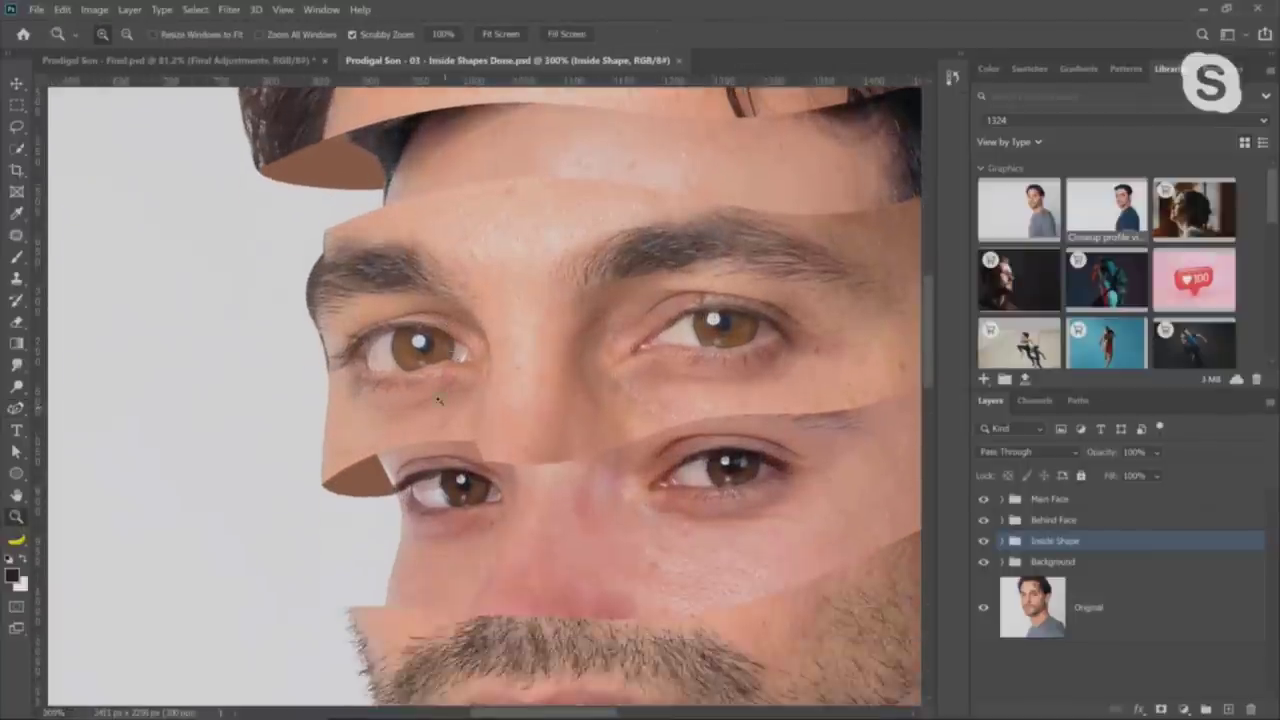
pyautogui.scroll(-2, 380, 484)
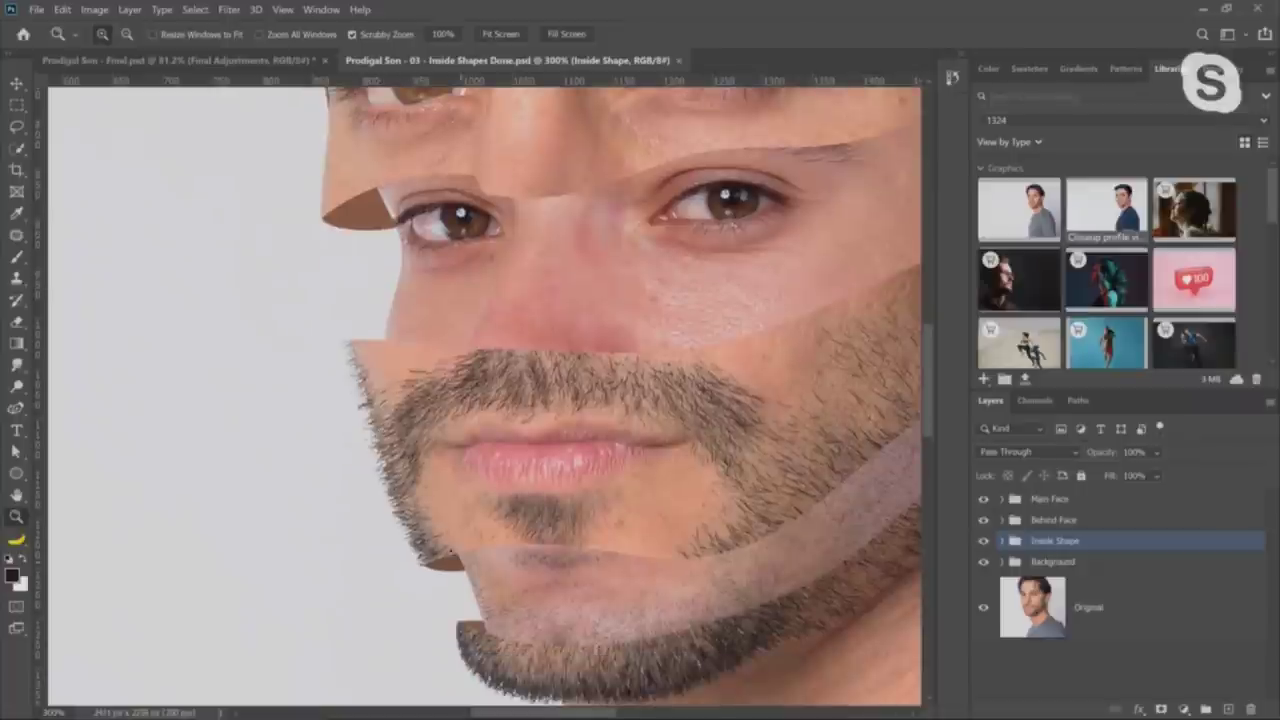
pyautogui.hscroll(10, 677, 593)
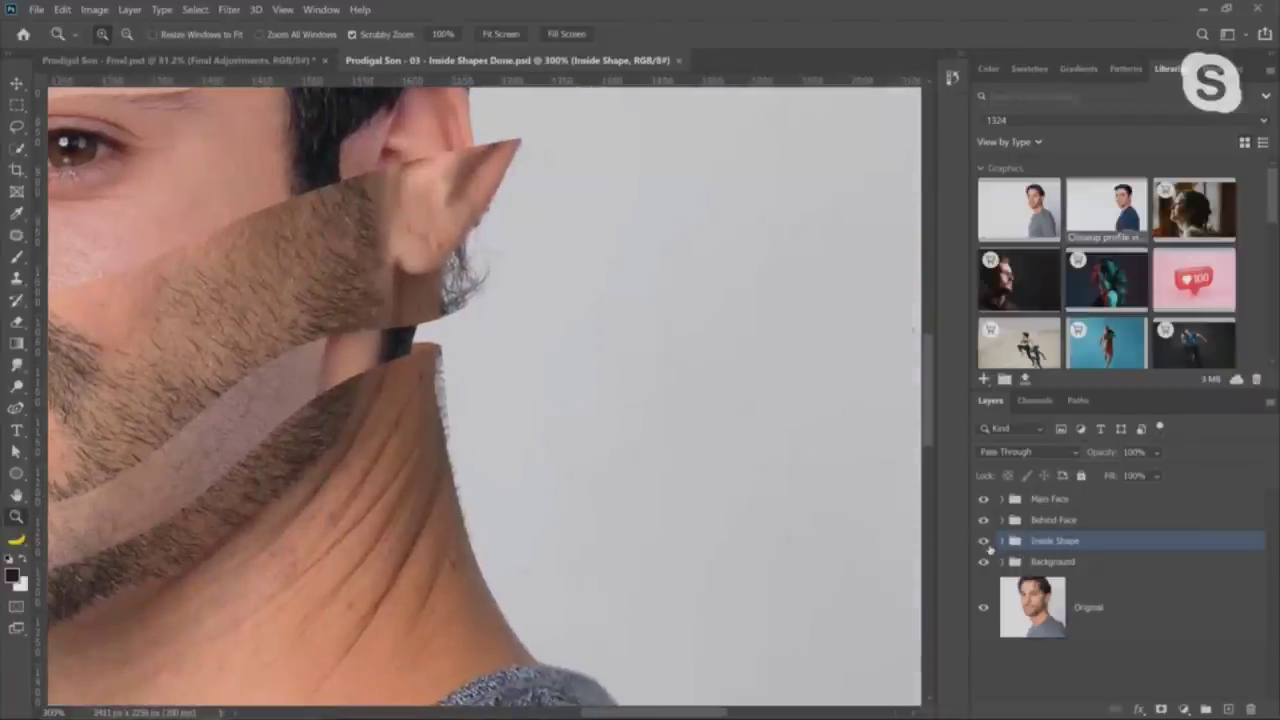
pyautogui.click(984, 541)
pyautogui.click(984, 541)
pyautogui.click(984, 541)
pyautogui.click(984, 541)
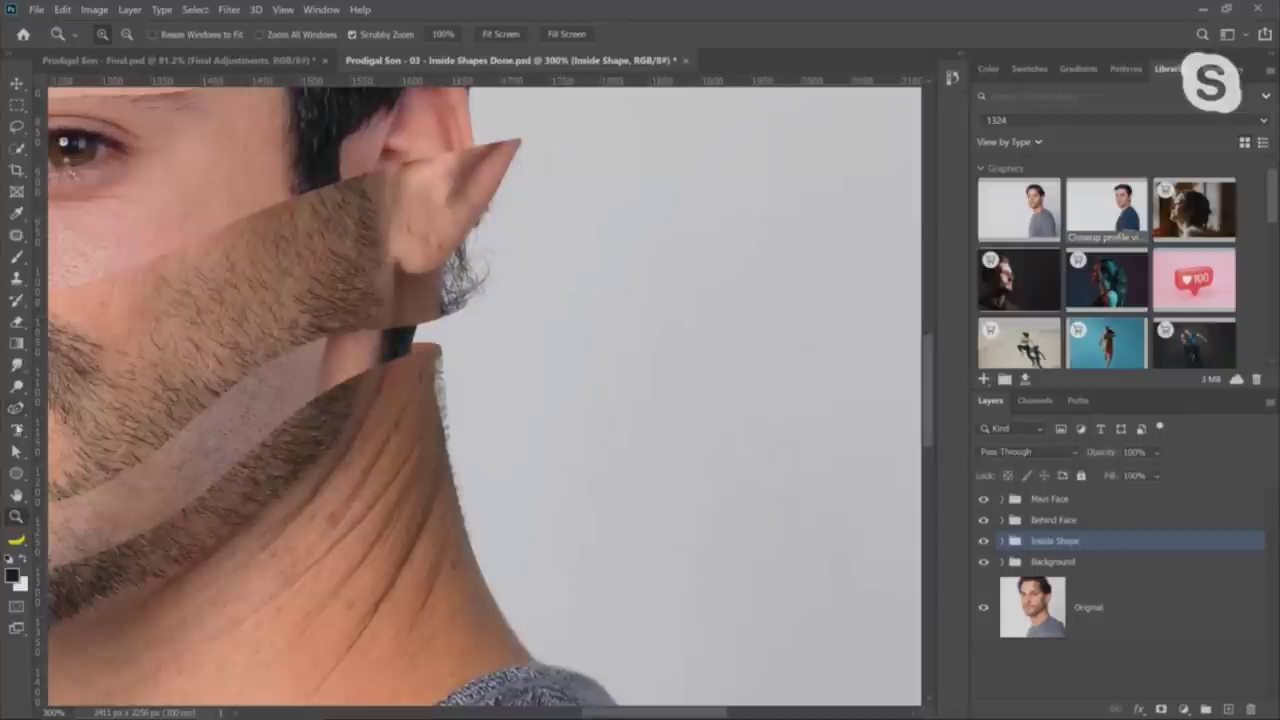
# Fit the whole head in view, zoom in on the ear, then view the image at 100%
pyautogui.doubleClick(16, 518)
pyautogui.click(514, 304)
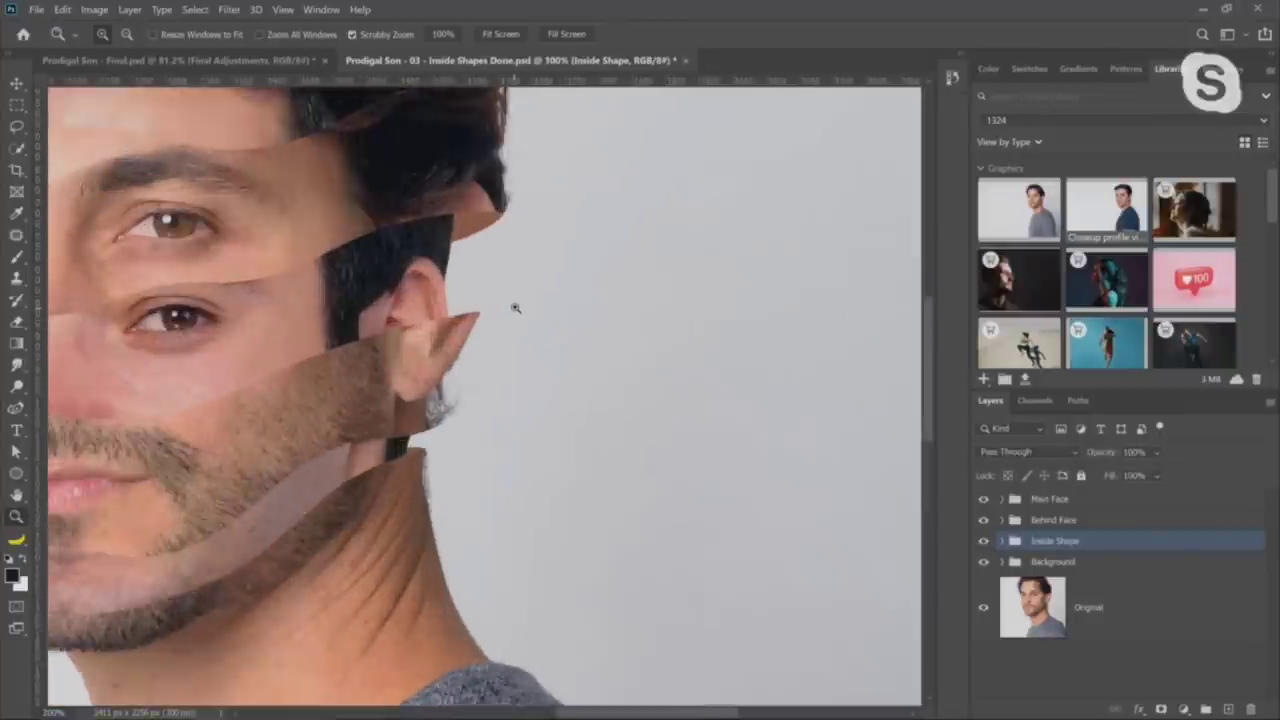
pyautogui.click(514, 304)
pyautogui.click(514, 304)
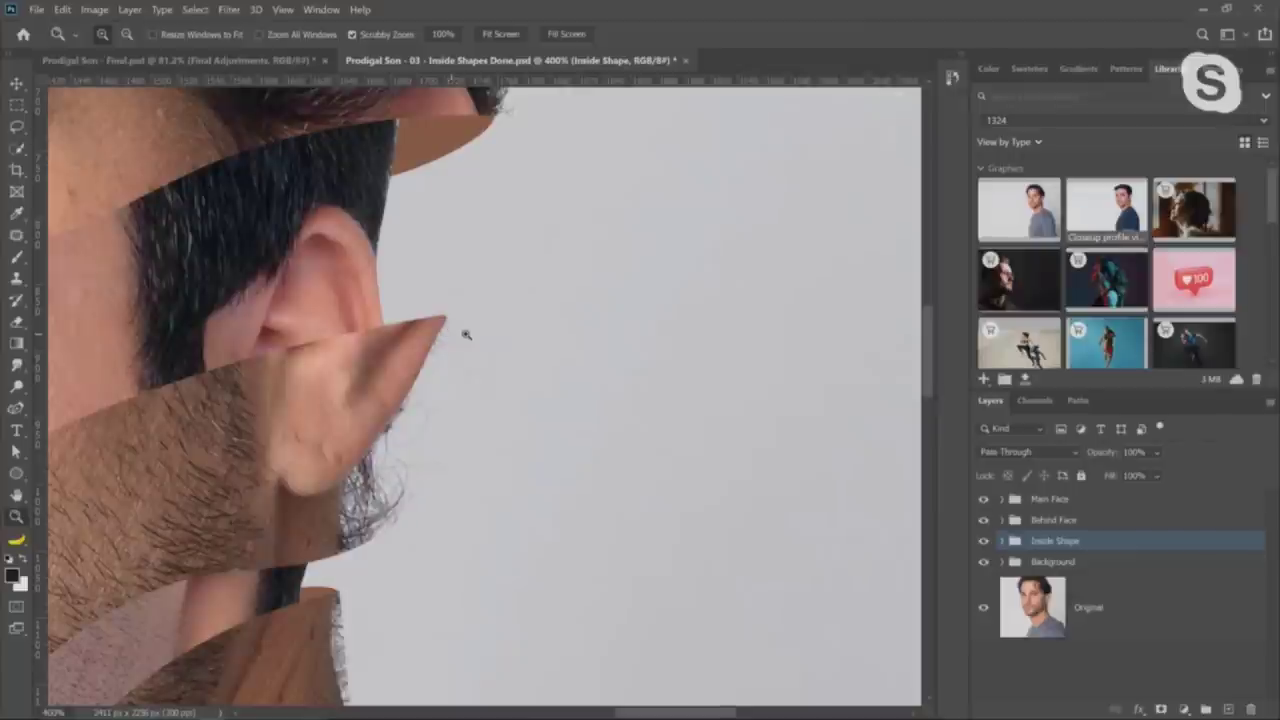
pyautogui.doubleClick(16, 517)
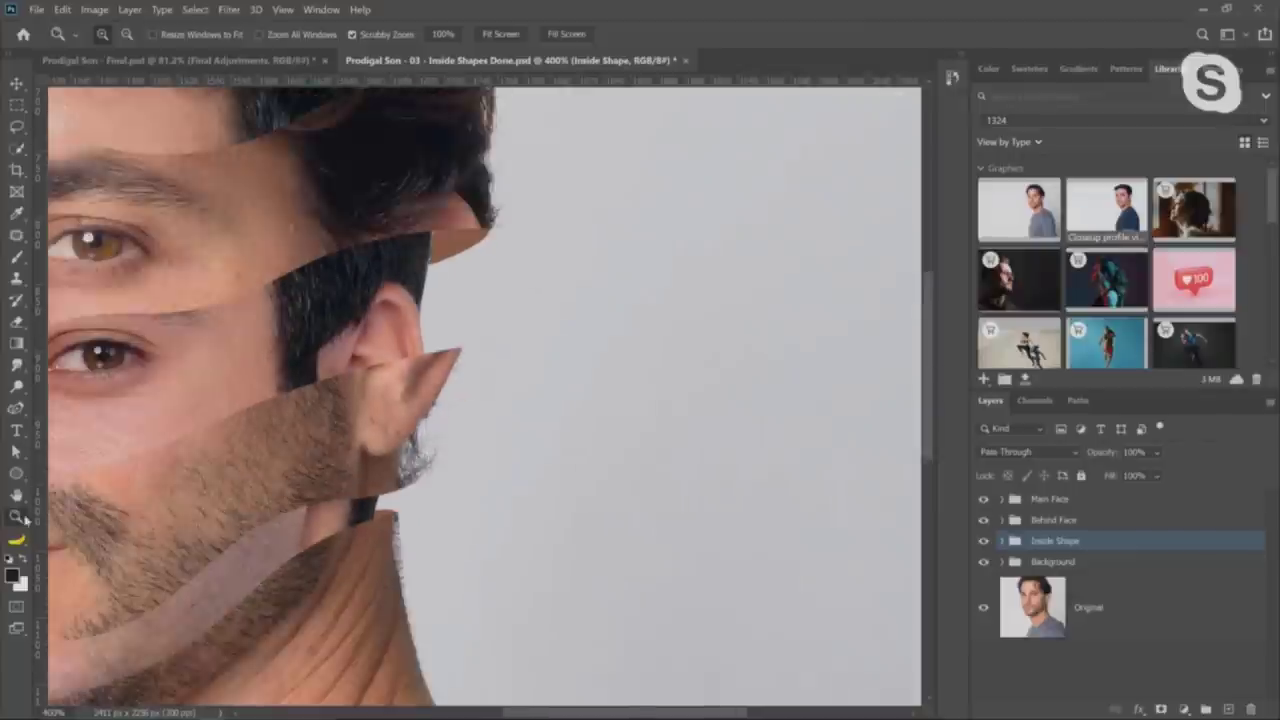
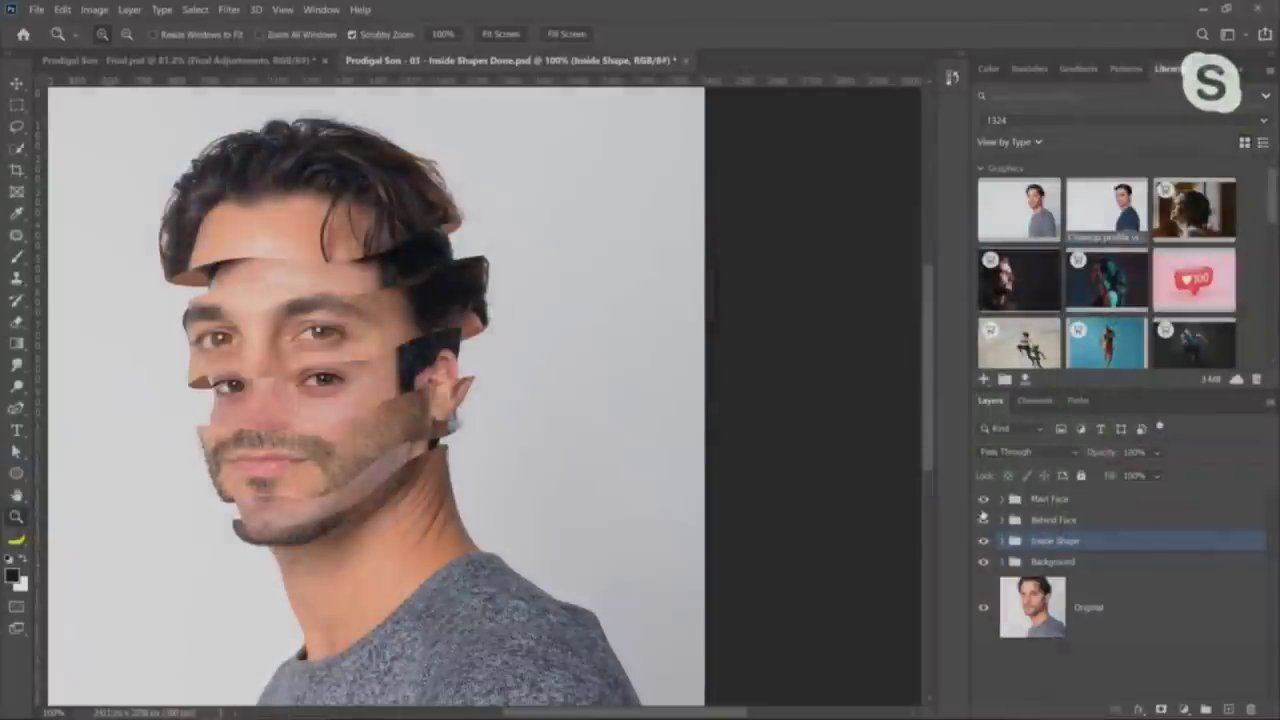
# Add an empty layer named 'Shadows' above Behind Face and clip it to the group with Alt+Ctrl+G
pyautogui.click(983, 519)
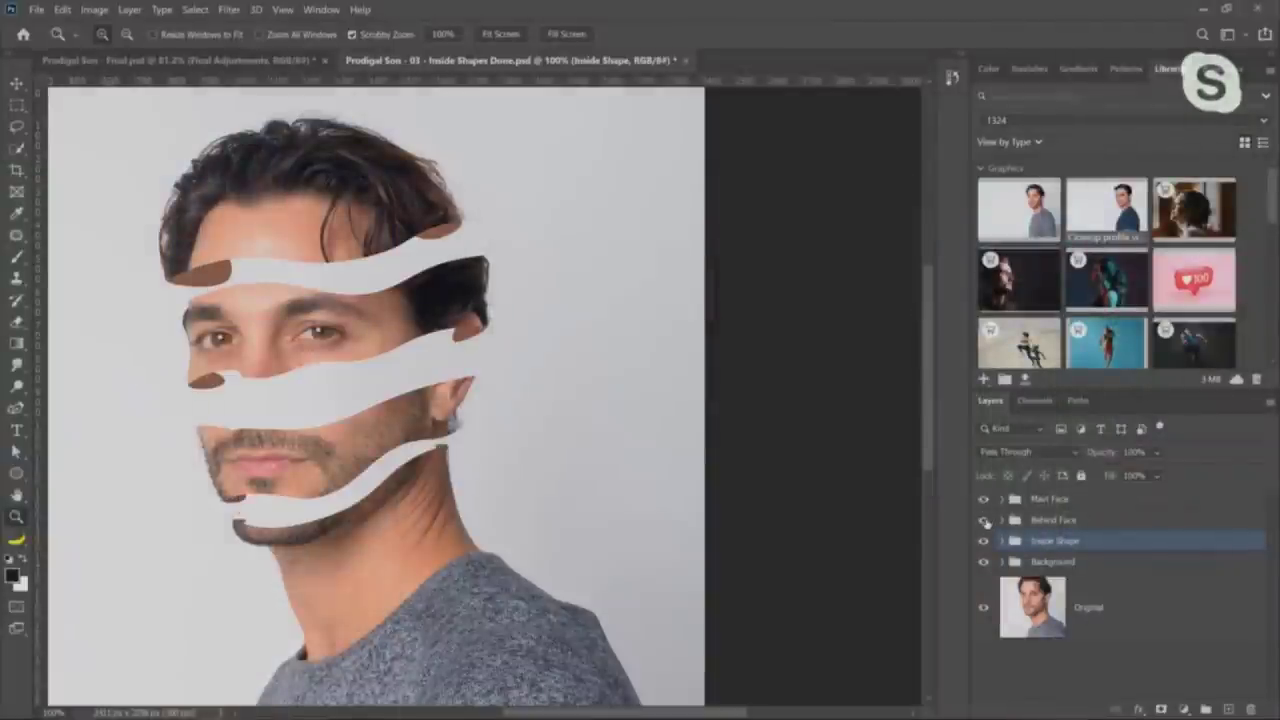
pyautogui.click(983, 519)
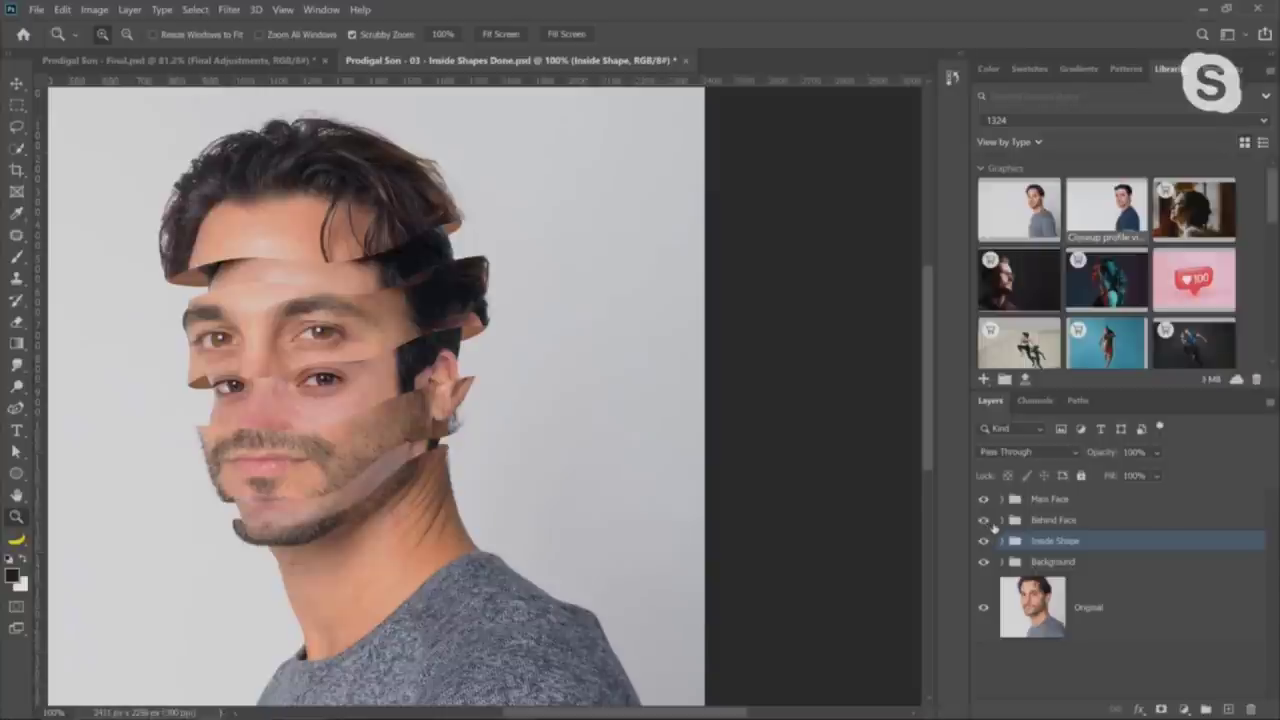
pyautogui.click(1064, 523)
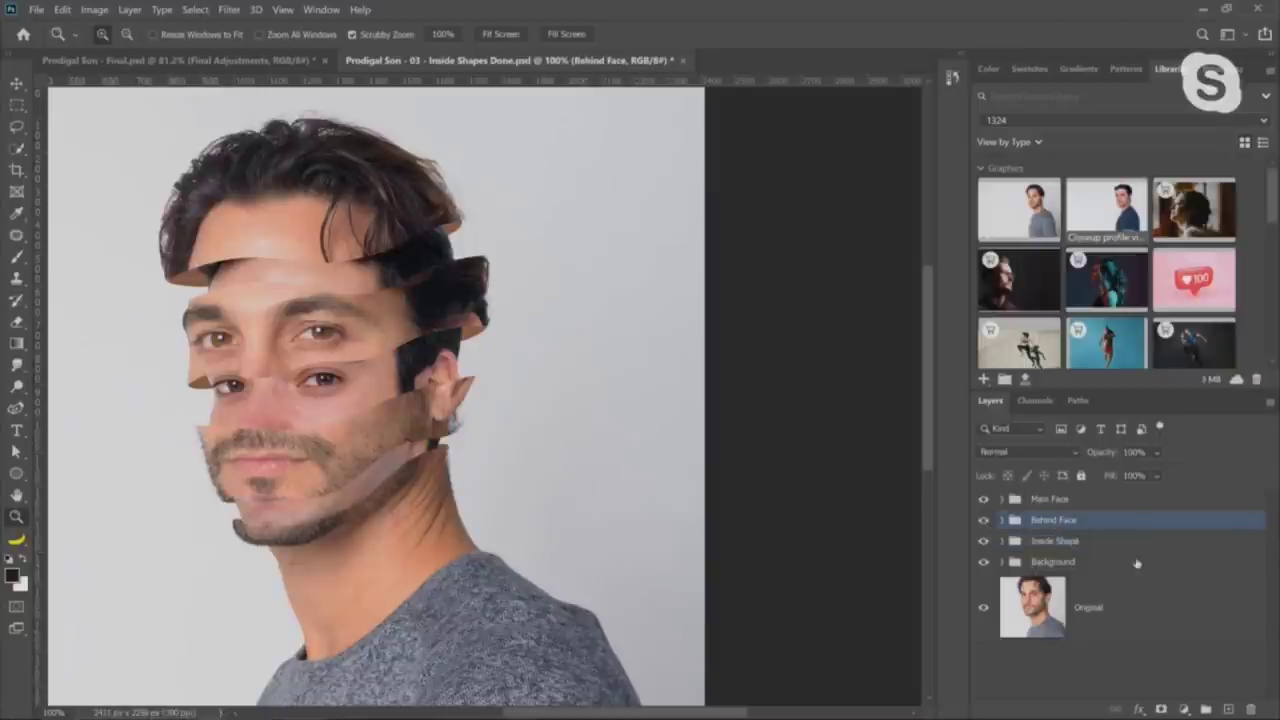
pyautogui.click(1229, 706)
pyautogui.doubleClick(1090, 543)
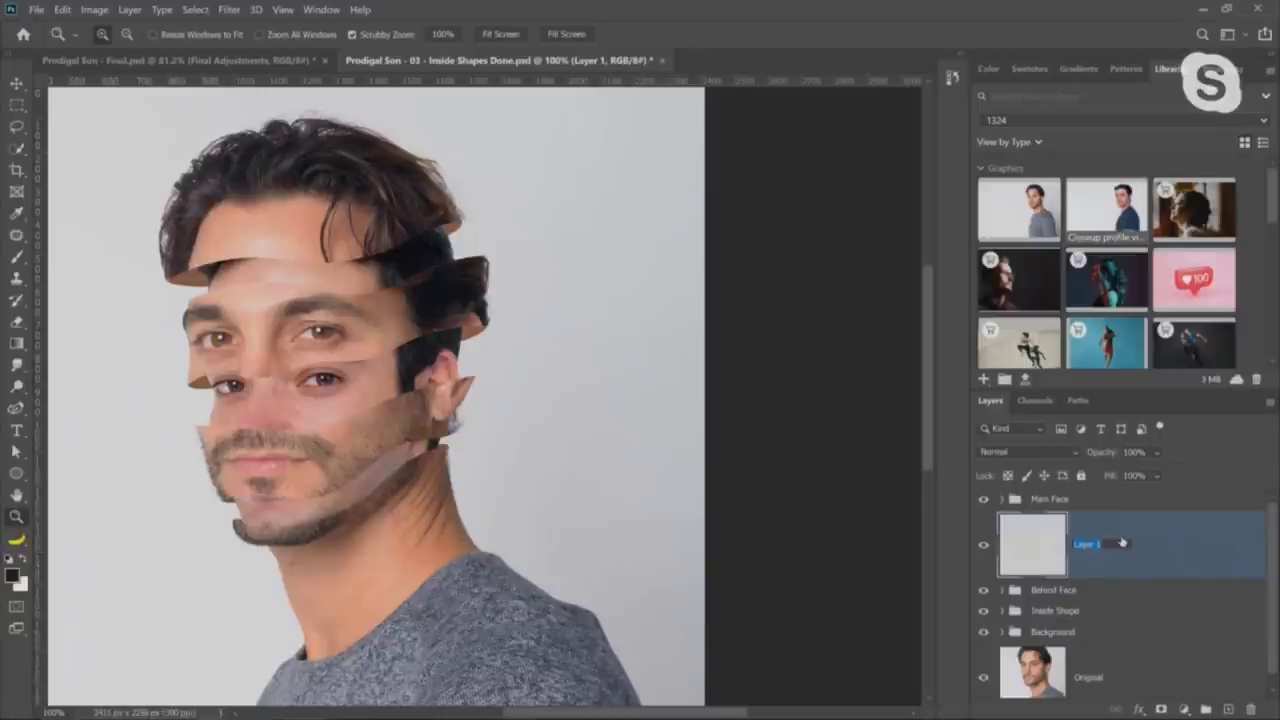
pyautogui.write('Shadows')
pyautogui.press('Return')
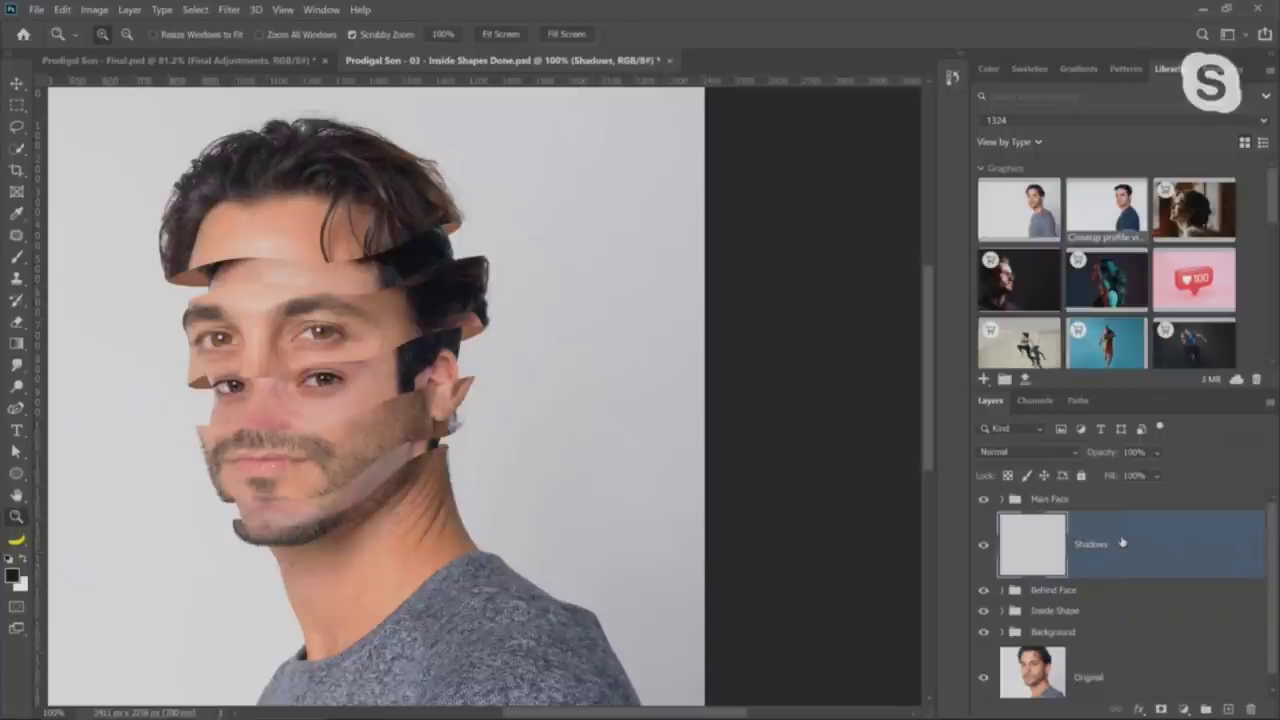
pyautogui.hotkey('ctrl', 'alt', 'g')
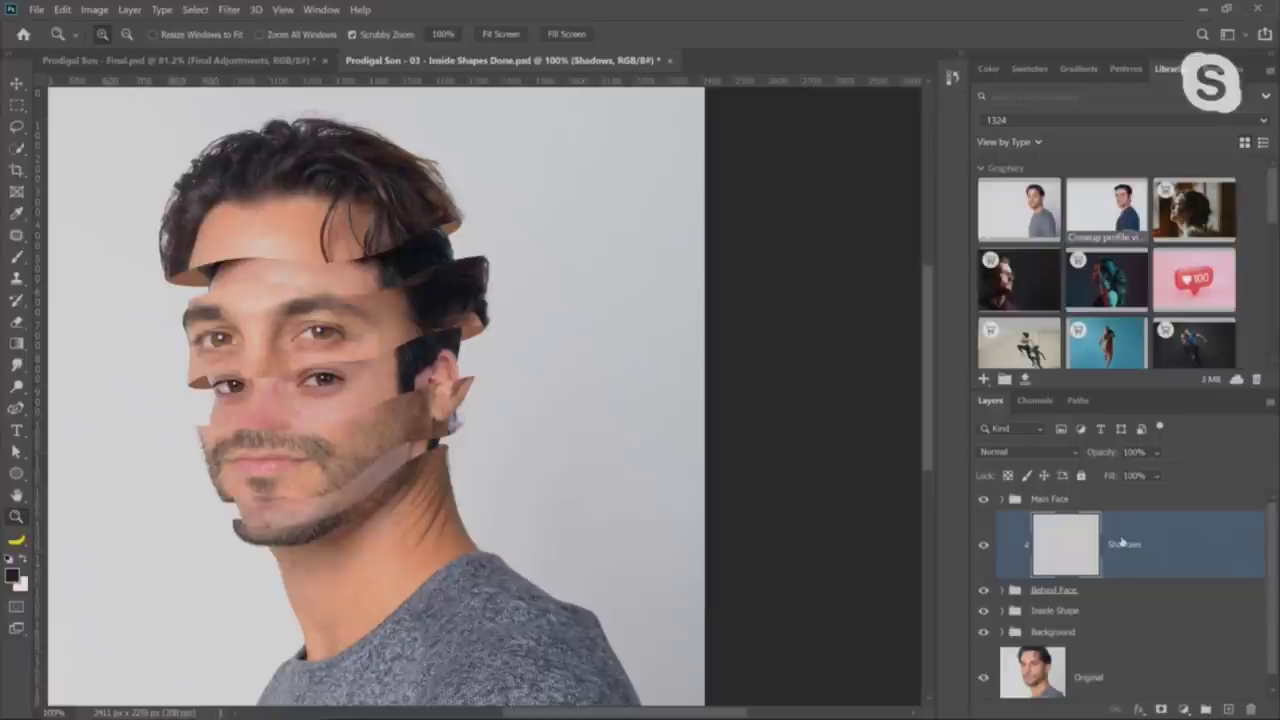
# Paint a trial dark zigzag stroke across the face slices, then undo it
pyautogui.press('b')
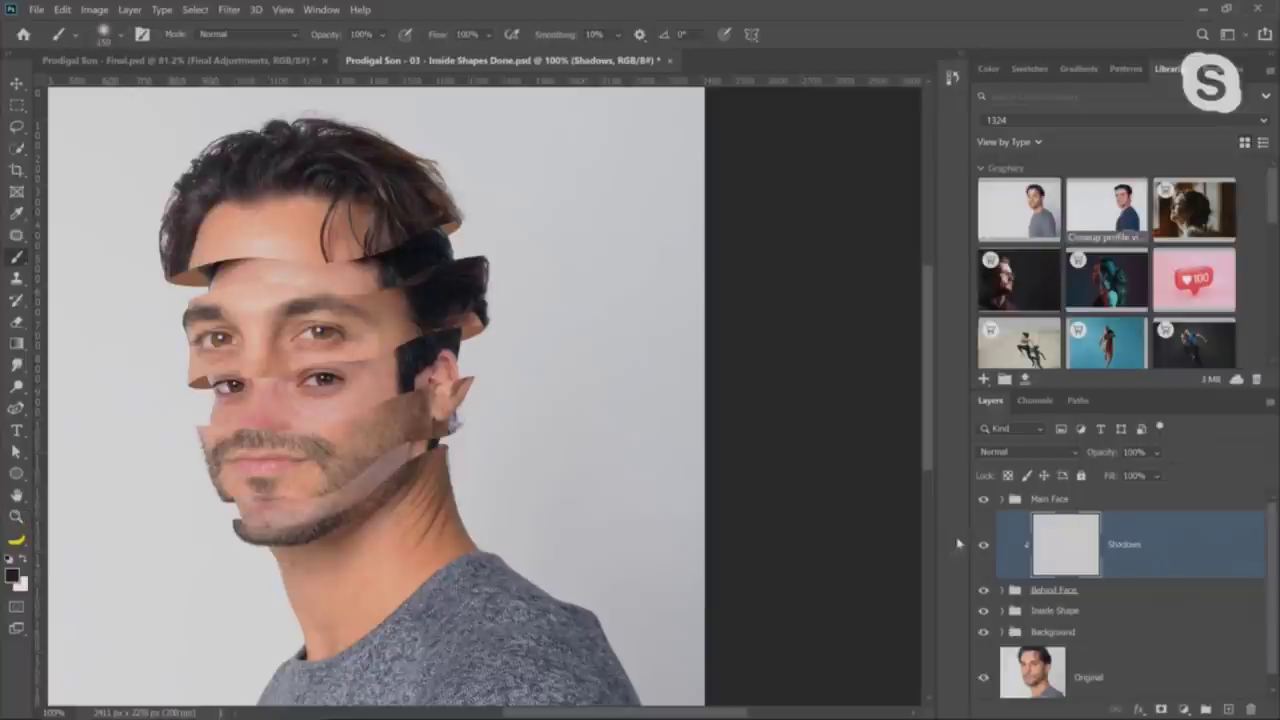
pyautogui.click(985, 546)
pyautogui.doubleClick(984, 593)
pyautogui.click(984, 593)
pyautogui.click(984, 593)
pyautogui.moveTo(205, 280)
pyautogui.mouseDown()
pyautogui.moveTo(240, 420)
pyautogui.moveTo(326, 270)
pyautogui.moveTo(470, 300)
pyautogui.mouseUp()
pyautogui.hotkey('ctrl', 'z')
# Zoom to 200% on the lower face and sample the neck's dark brown skin tone as foreground colour
pyautogui.click(17, 517)
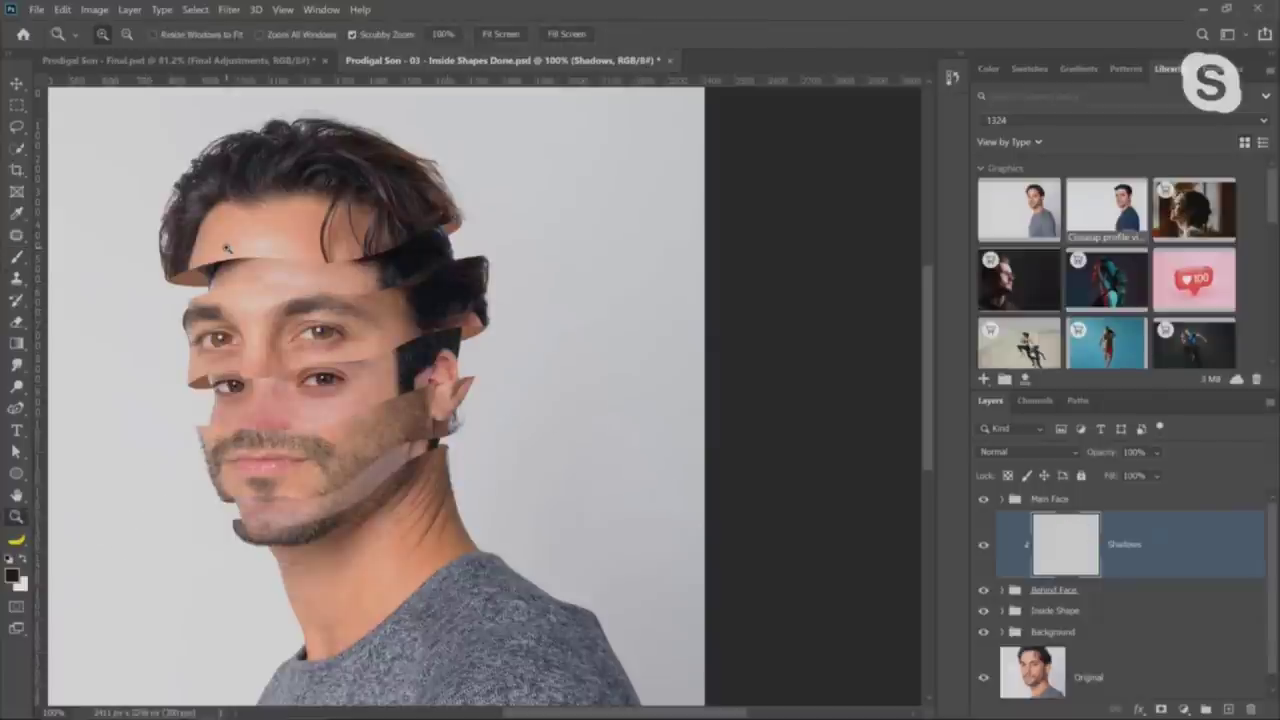
pyautogui.click(221, 246)
pyautogui.rightClick(347, 317)
pyautogui.click(375, 402)
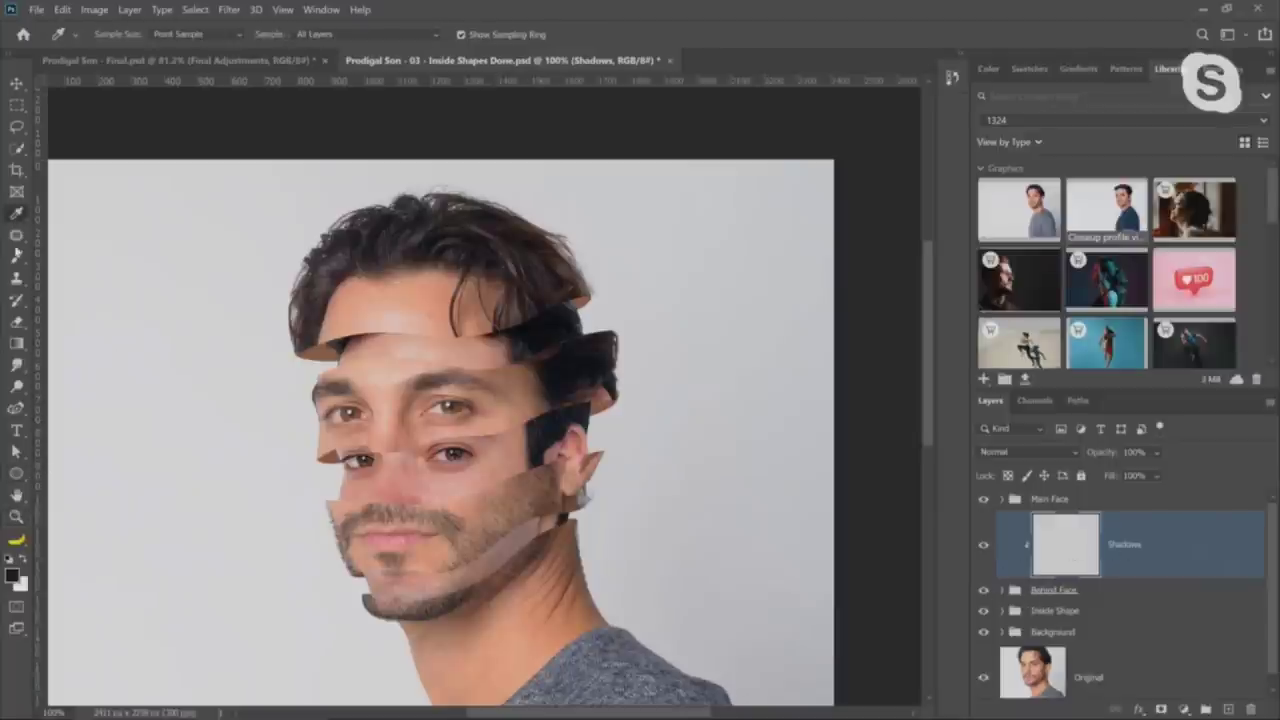
pyautogui.moveTo(509, 608); pyautogui.dragTo(513, 596)
pyautogui.click(513, 596)
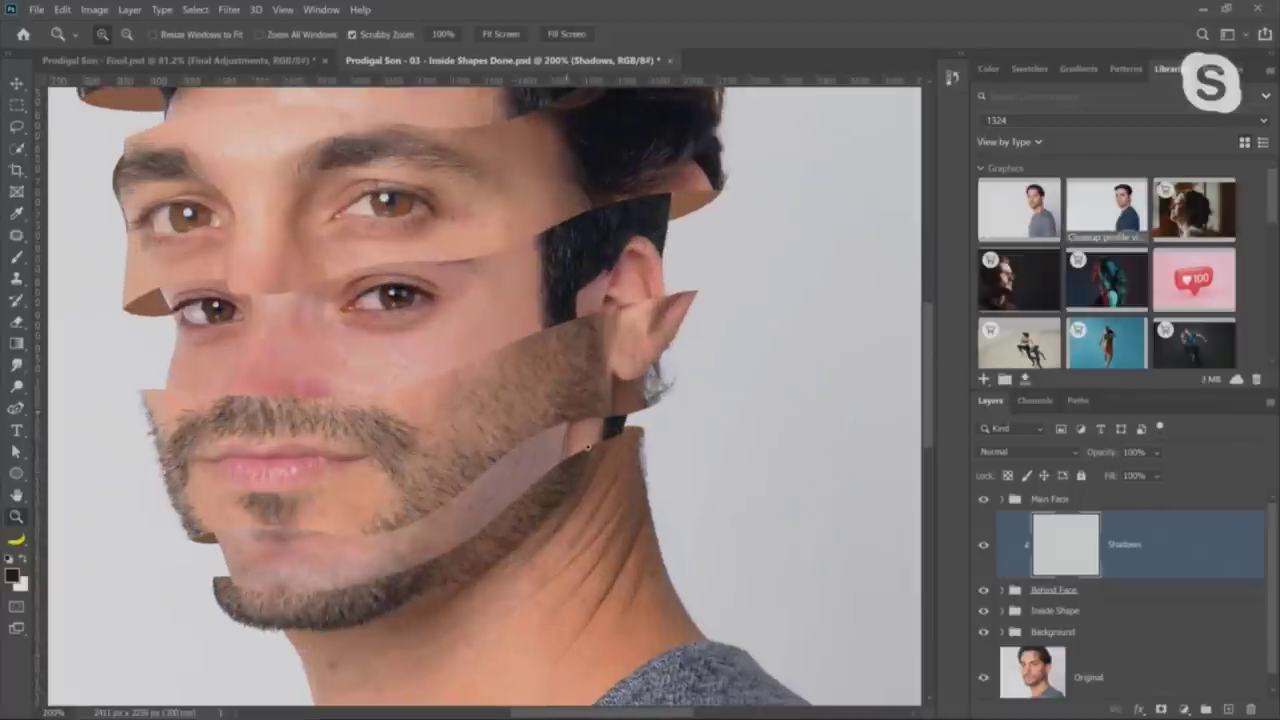
pyautogui.click(16, 213)
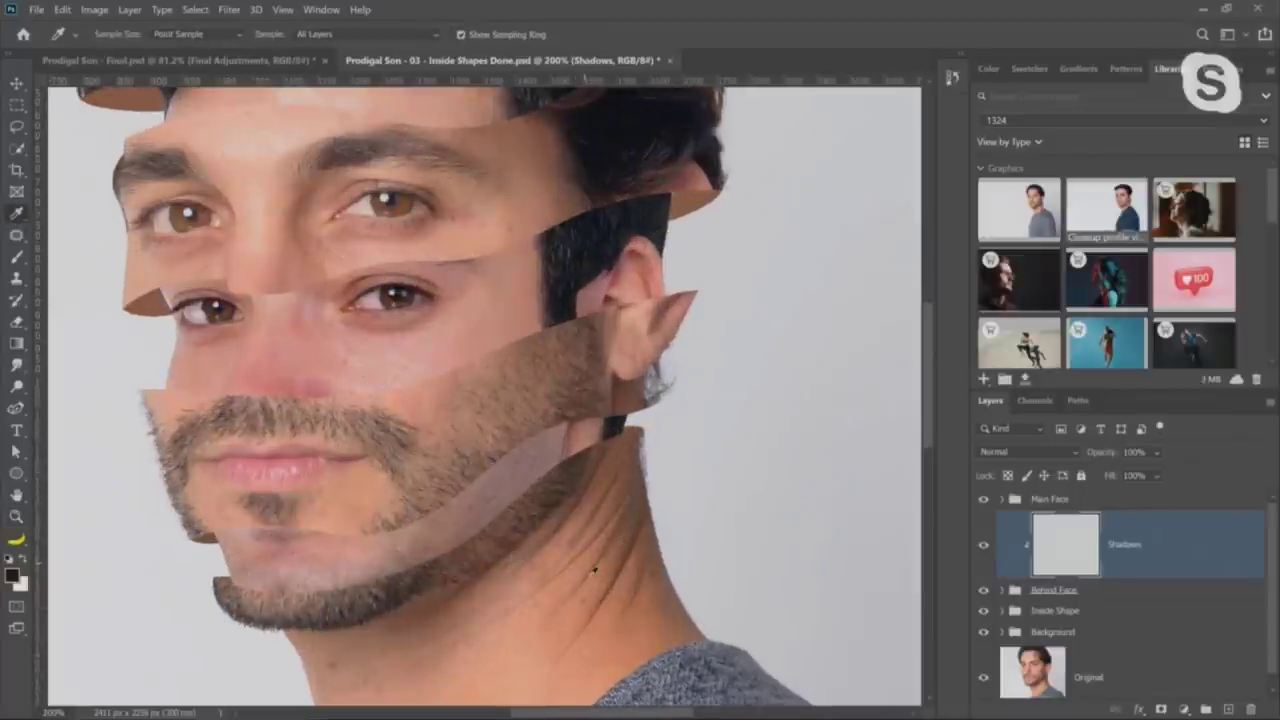
pyautogui.moveTo(641, 506); pyautogui.dragTo(638, 537)
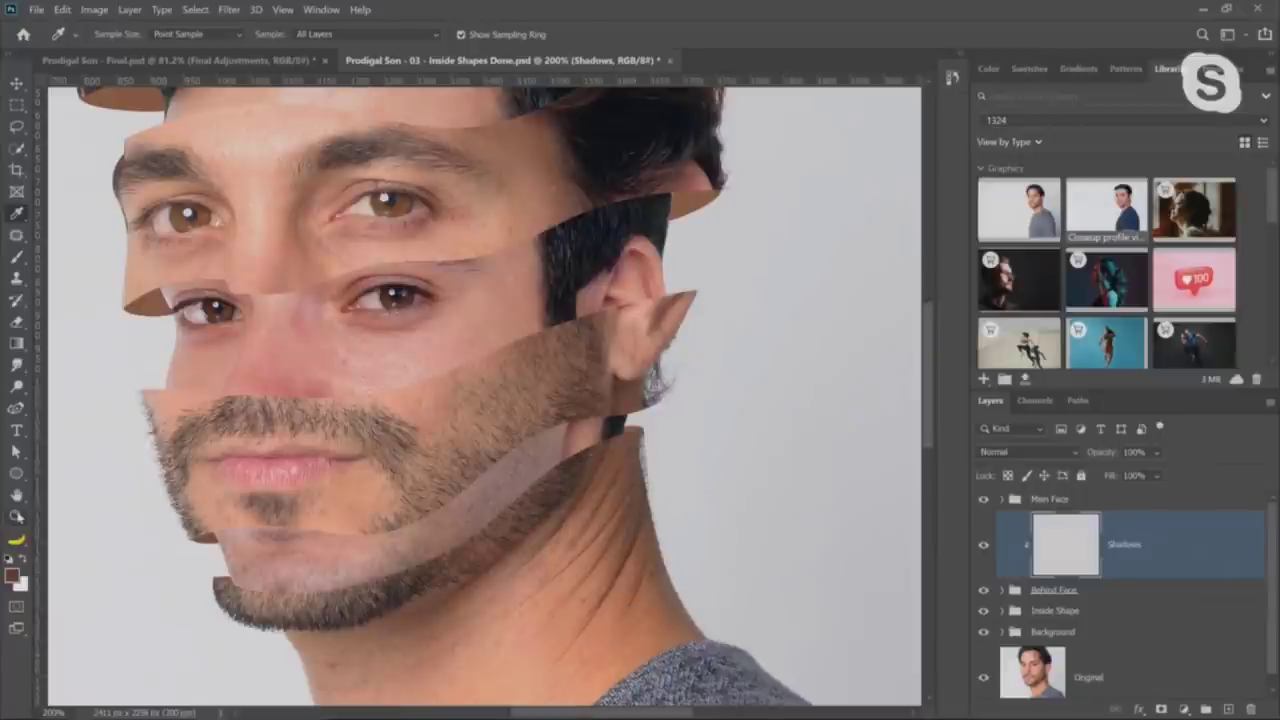
pyautogui.doubleClick(16, 515)
pyautogui.moveTo(420, 308); pyautogui.dragTo(432, 290)
# Switch to a soft round brush with 0% hardness
pyautogui.press('b')
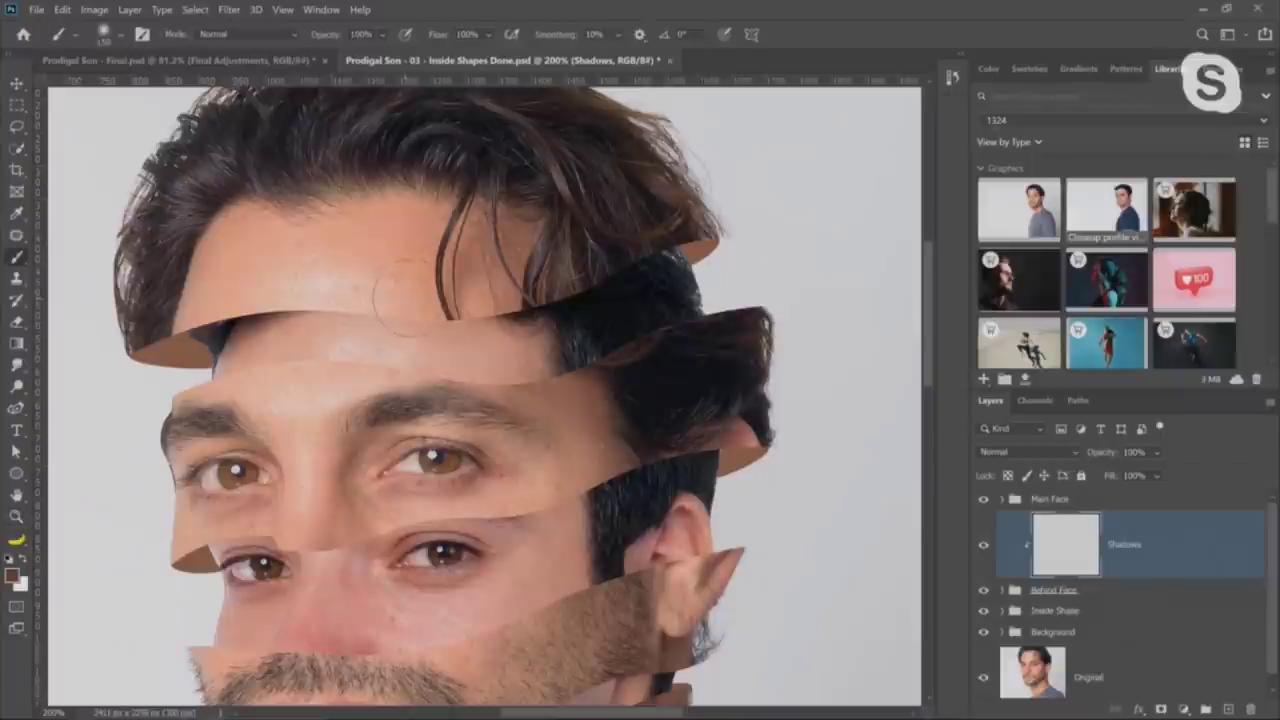
pyautogui.click(121, 34)
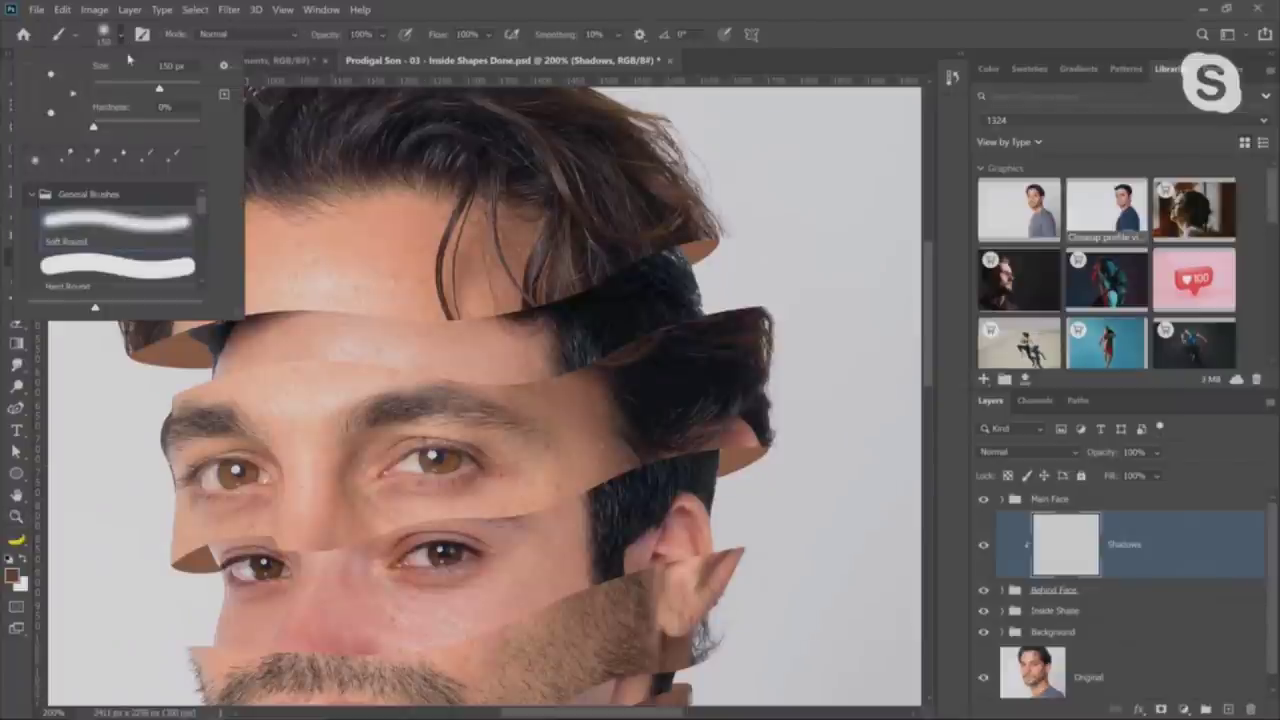
pyautogui.click(93, 125)
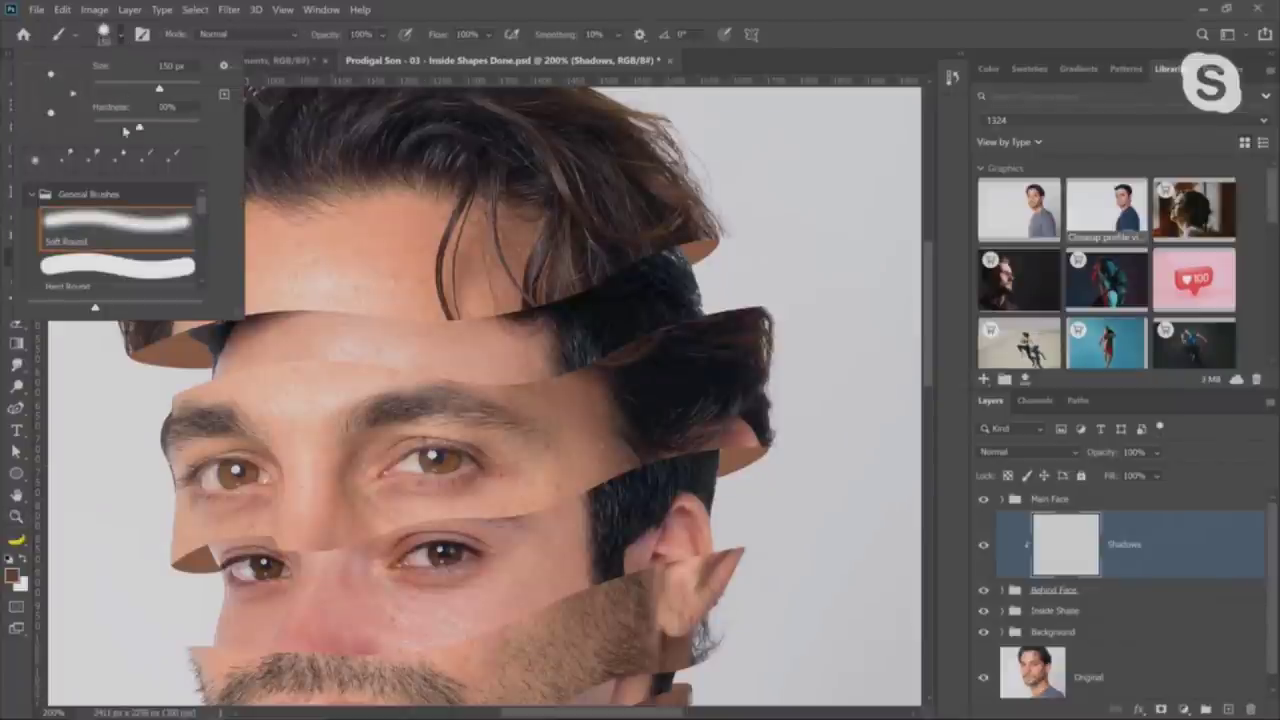
pyautogui.press('Return')
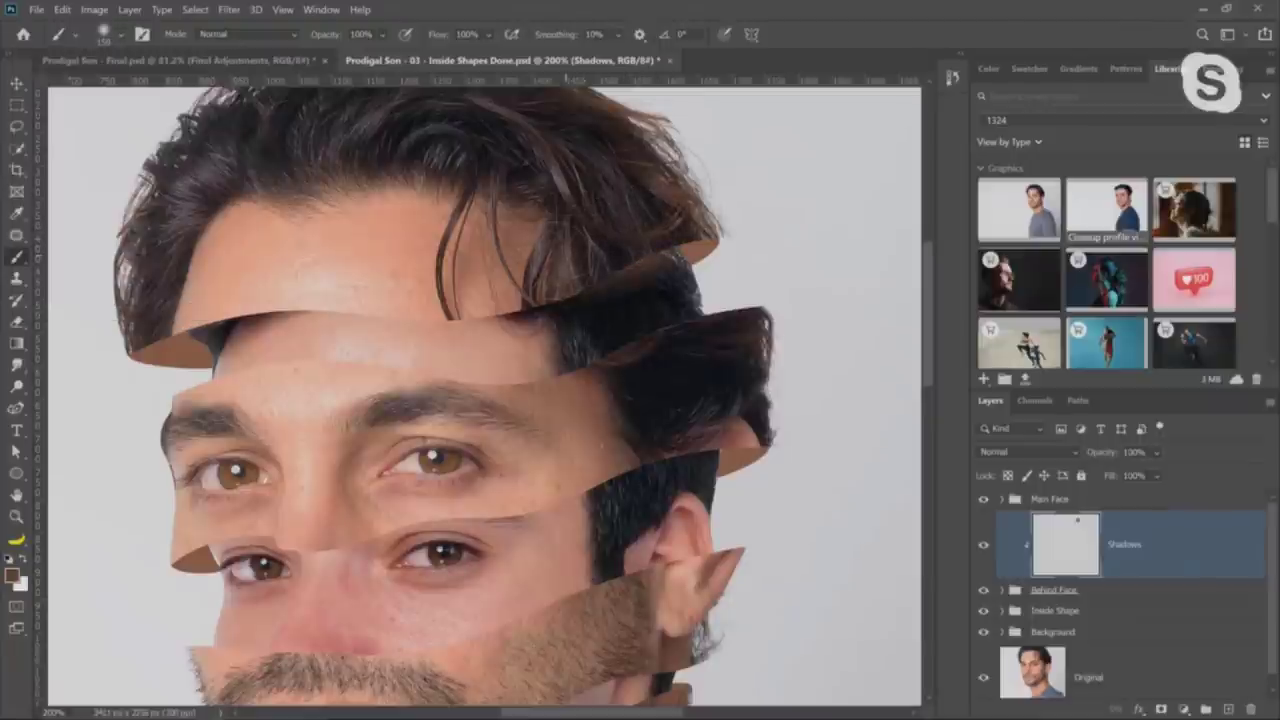
# Paint soft brown shadow along the forehead strip's lower edge and set the Shadows layer to Multiply
pyautogui.moveTo(530, 322); pyautogui.dragTo(215, 327)
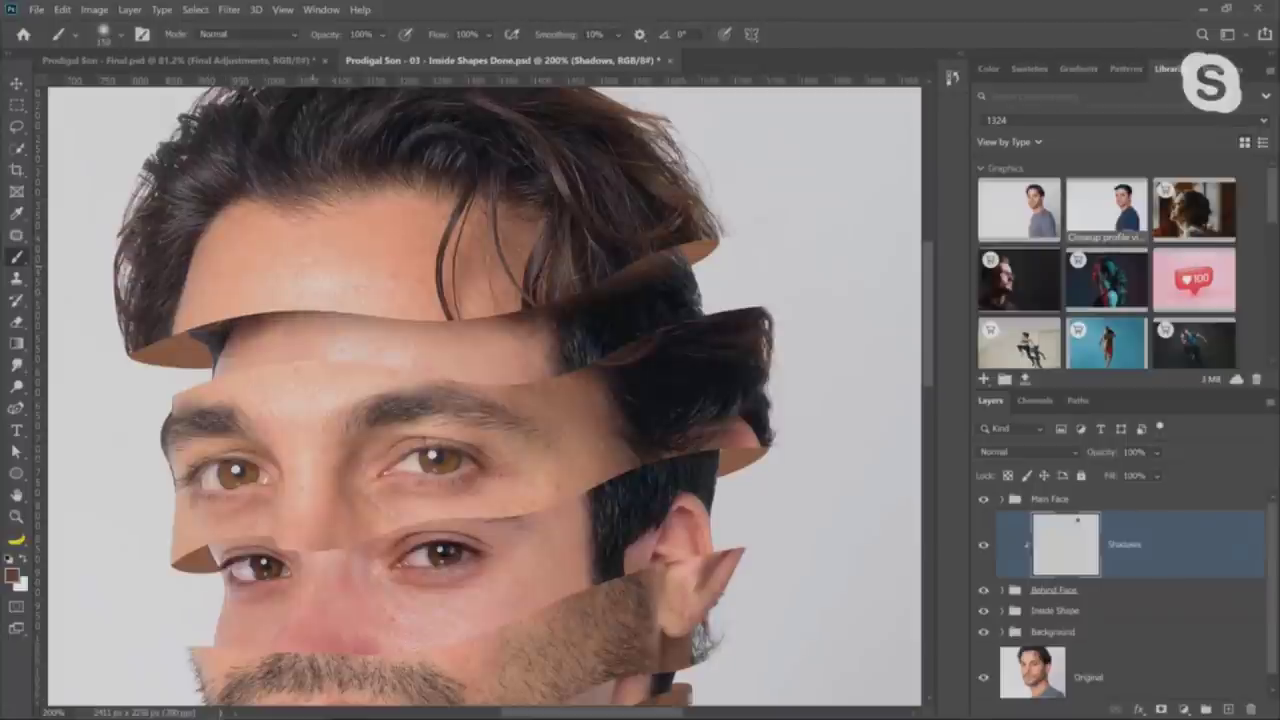
pyautogui.moveTo(358, 323)
pyautogui.mouseDown()
pyautogui.moveTo(460, 324)
pyautogui.moveTo(330, 324)
pyautogui.mouseUp()
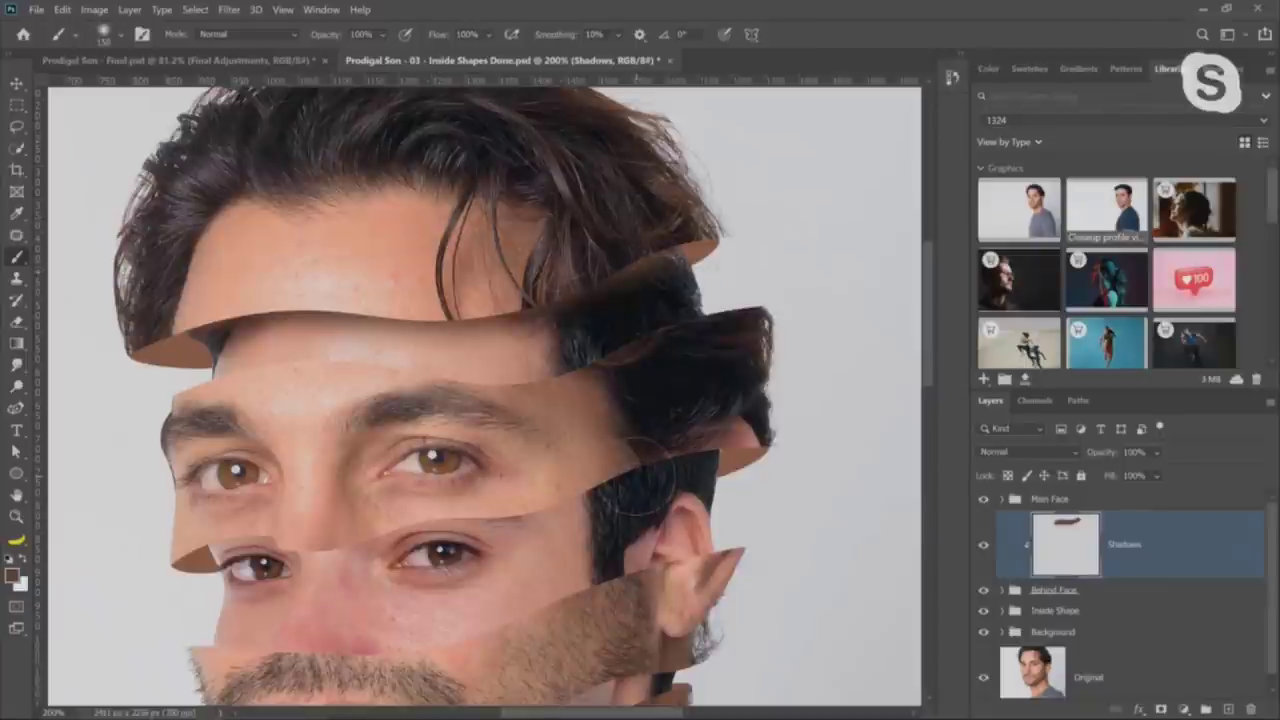
pyautogui.click(1074, 456)
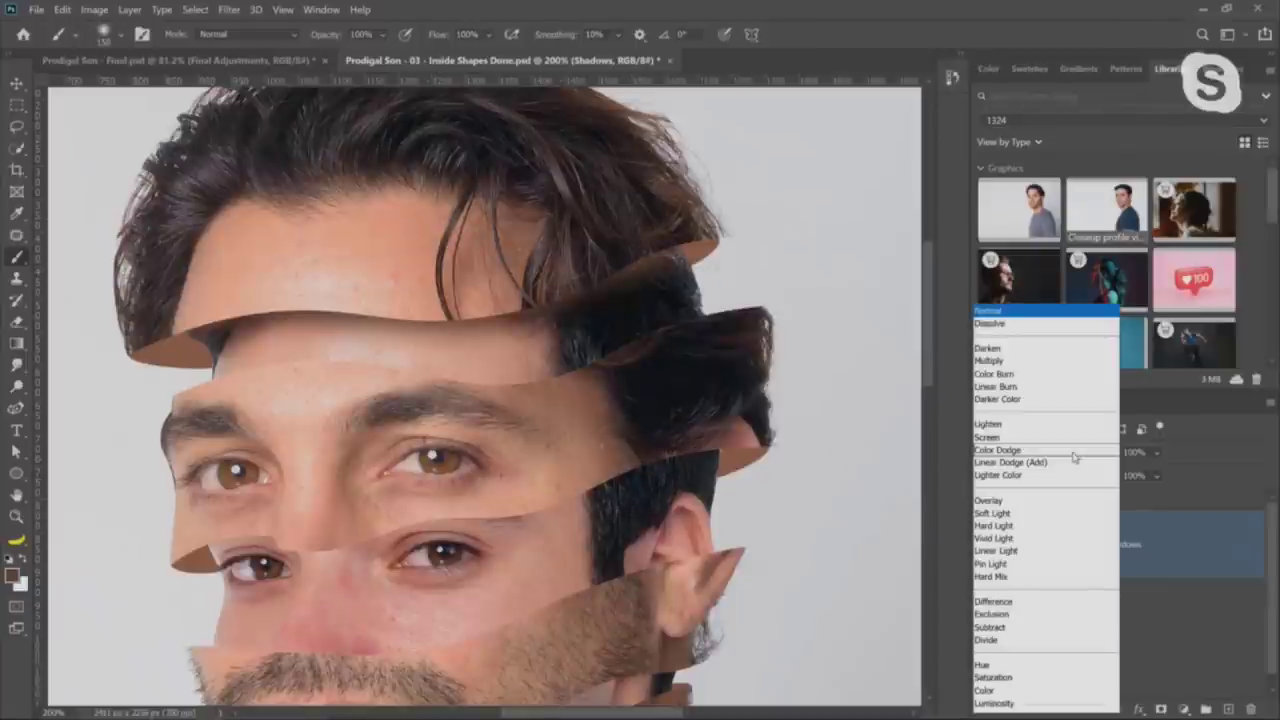
pyautogui.click(1038, 362)
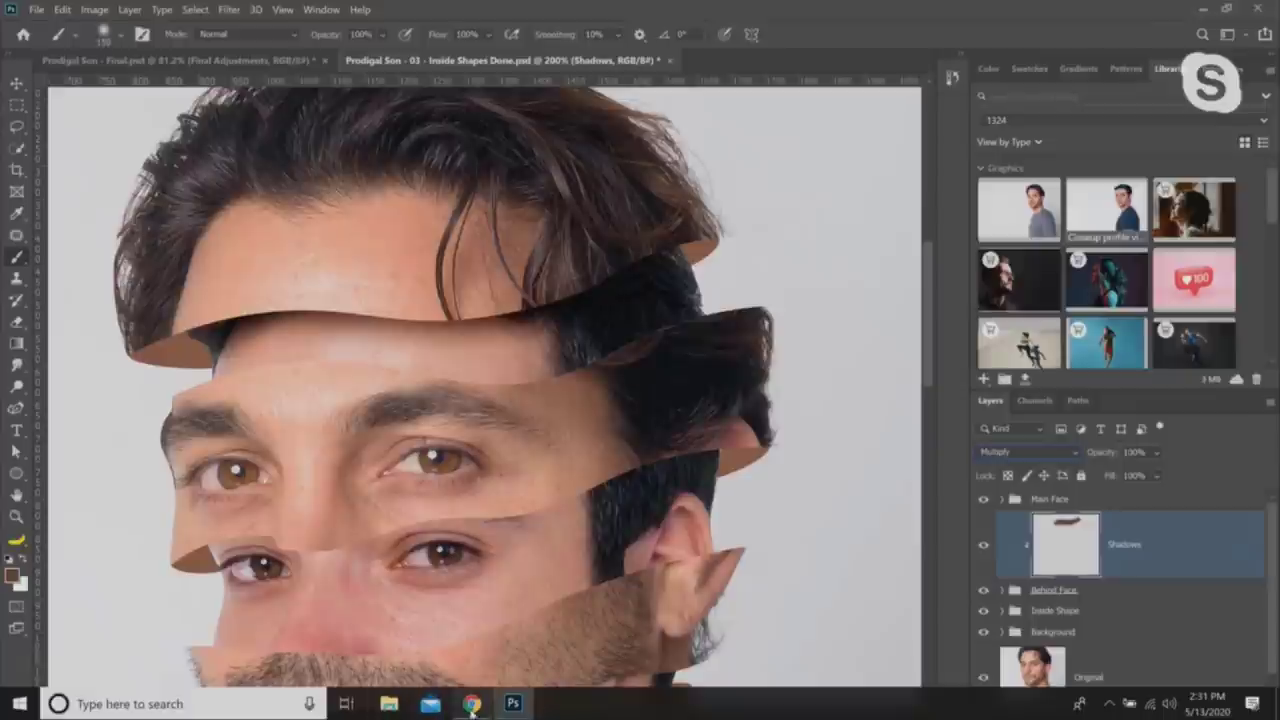
# In Chrome, open the Photoshop Training Channel's Blending Modes Explained article and scroll through it
pyautogui.click(471, 705)
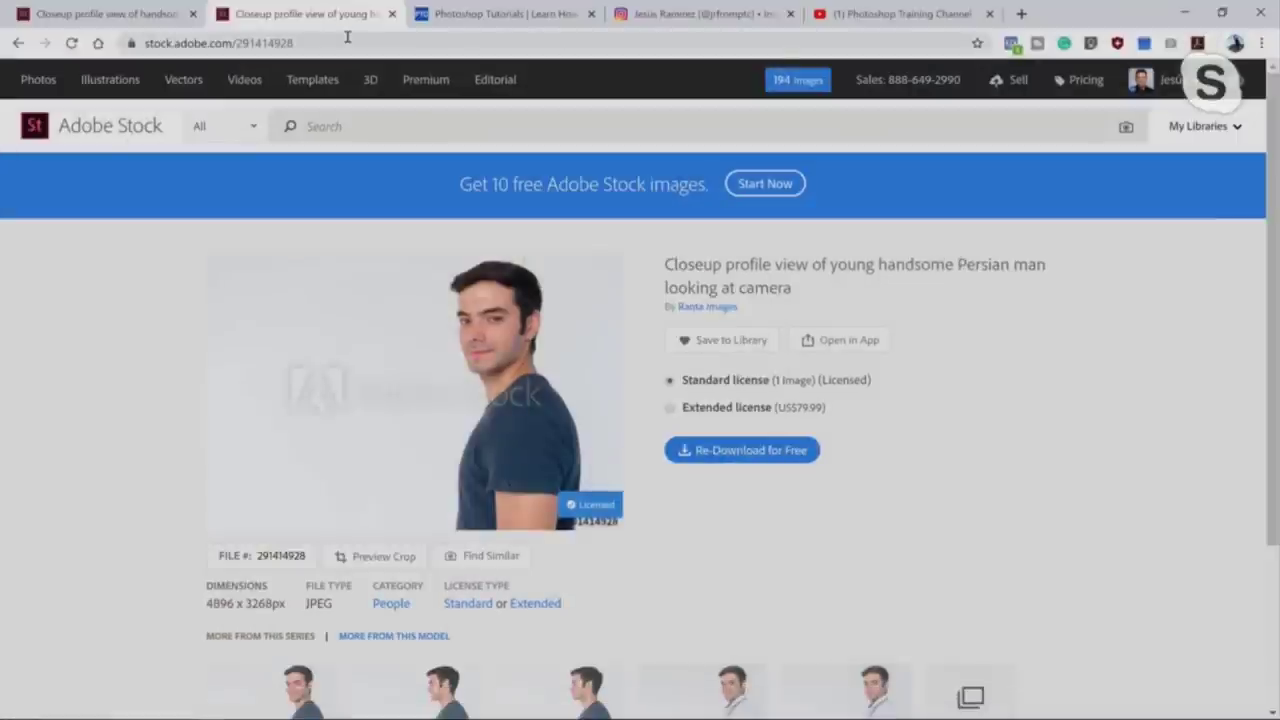
pyautogui.click(478, 18)
pyautogui.scroll(2, 357, 354)
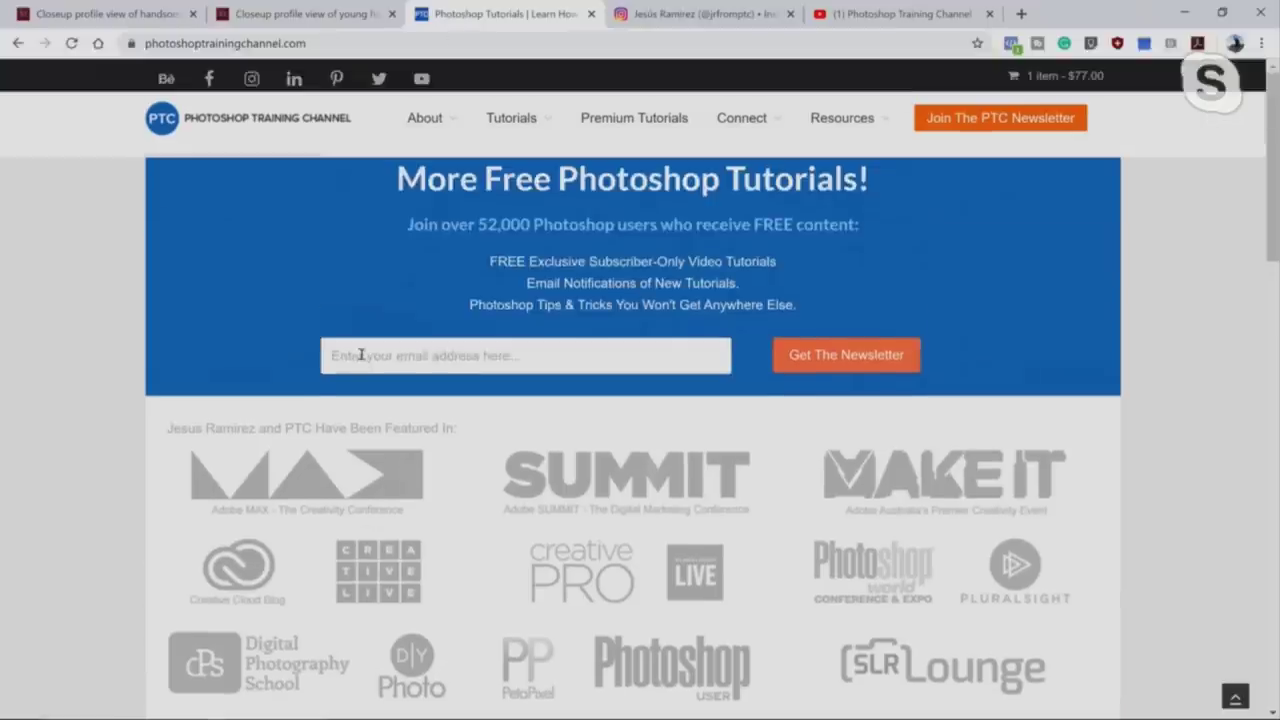
pyautogui.scroll(-3, 360, 357)
pyautogui.scroll(-12, 363, 359)
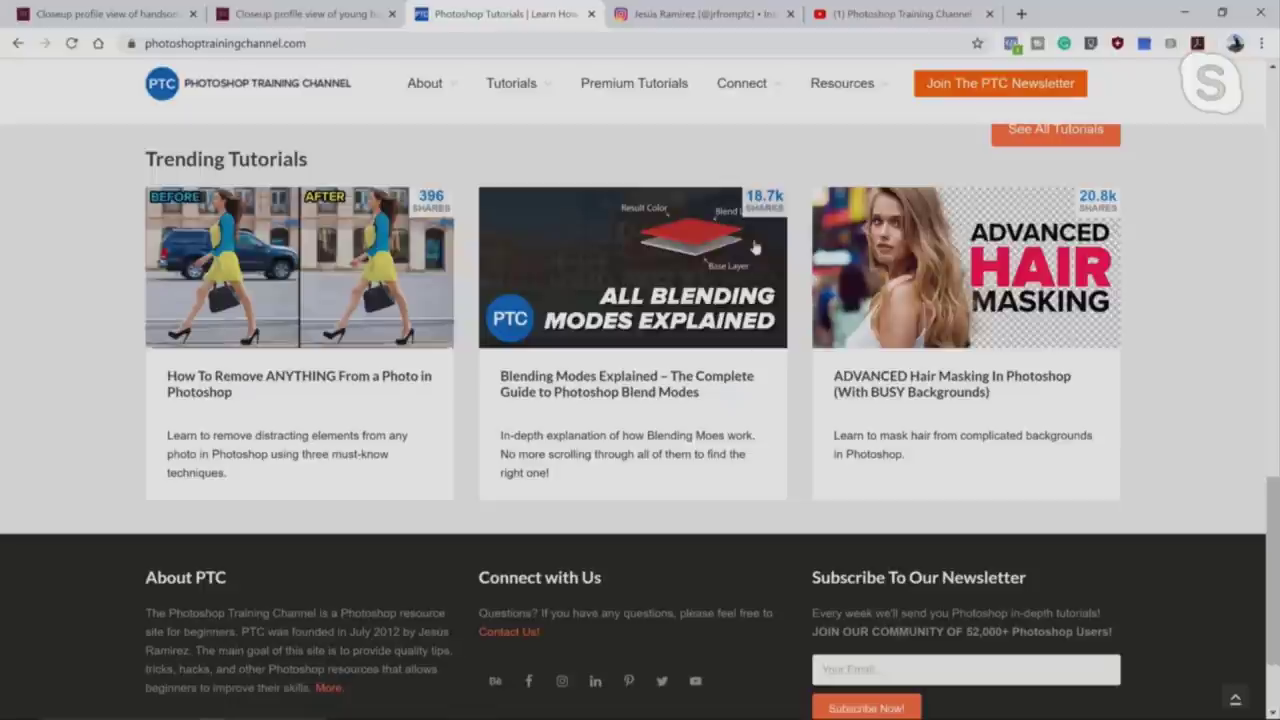
pyautogui.click(615, 380)
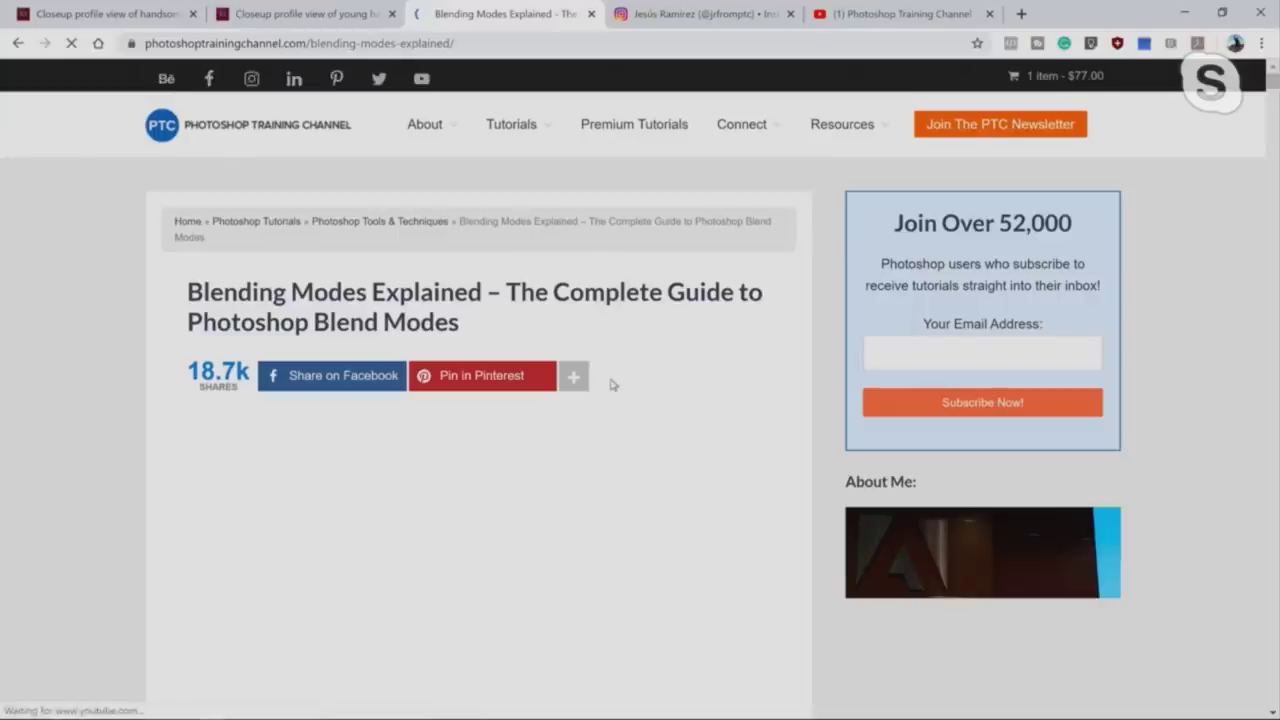
pyautogui.scroll(-3, 640, 400)
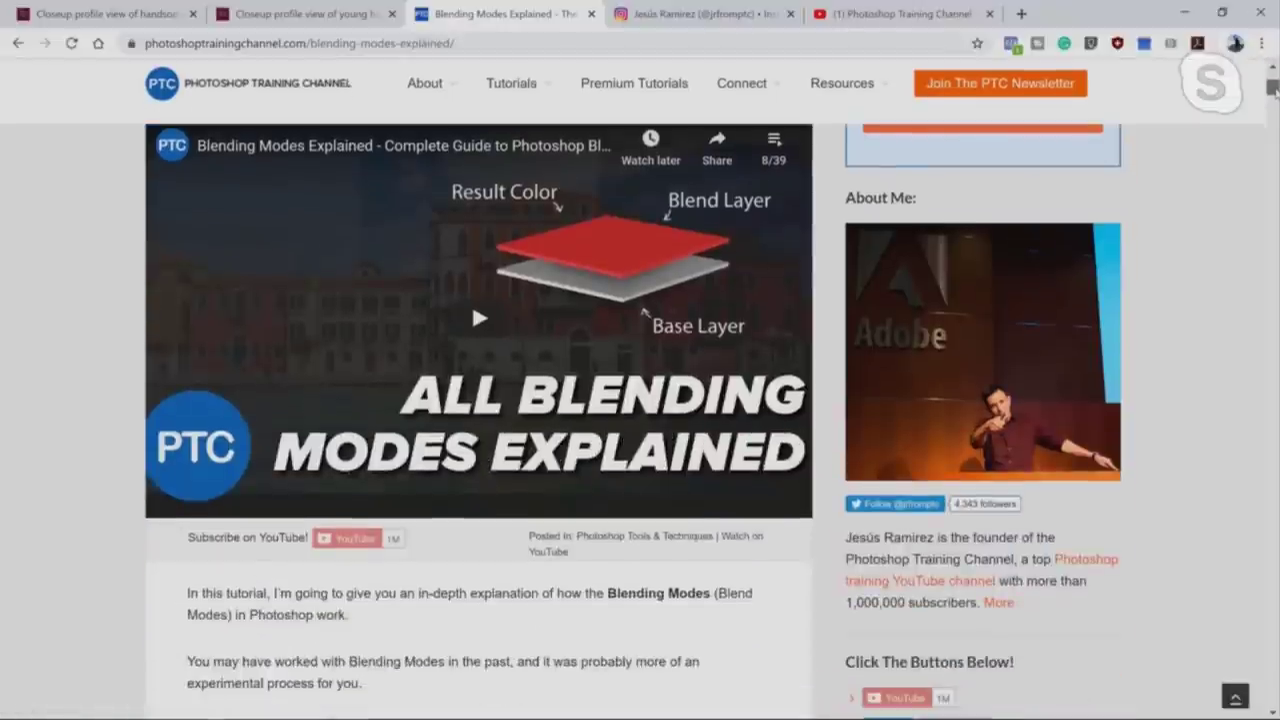
pyautogui.scroll(-15, 640, 400)
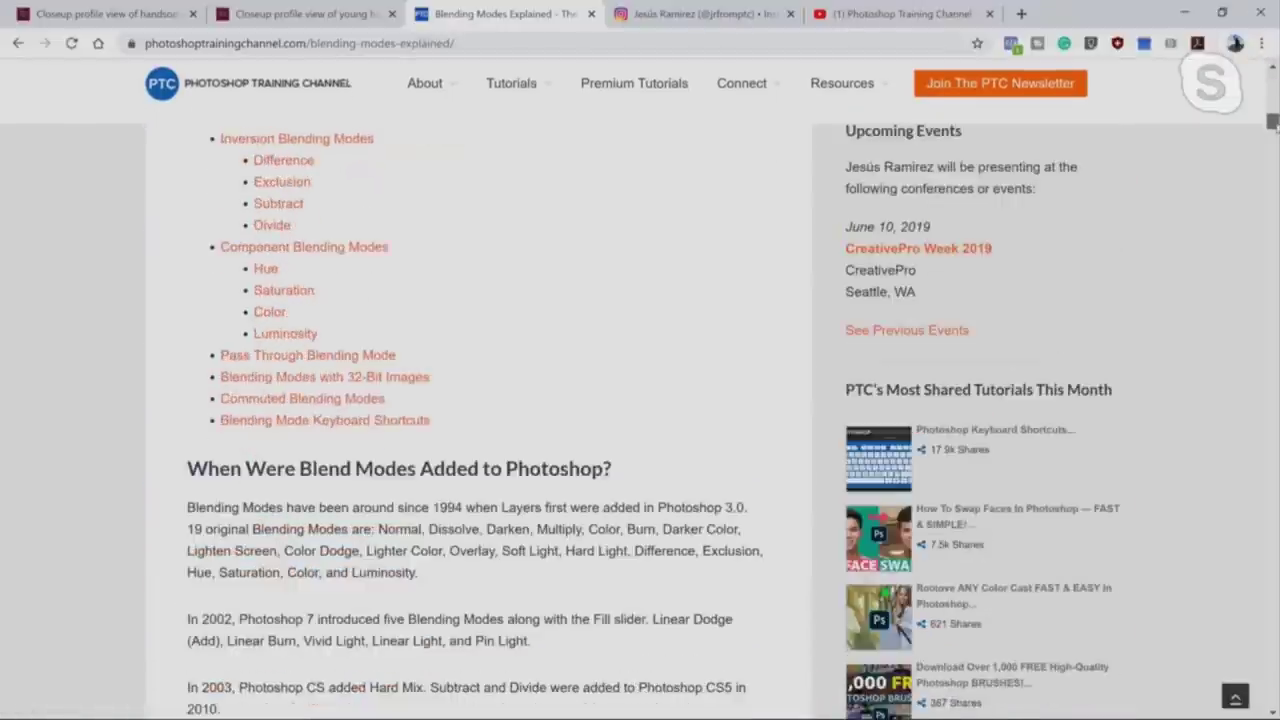
pyautogui.scroll(-20, 1263, 233)
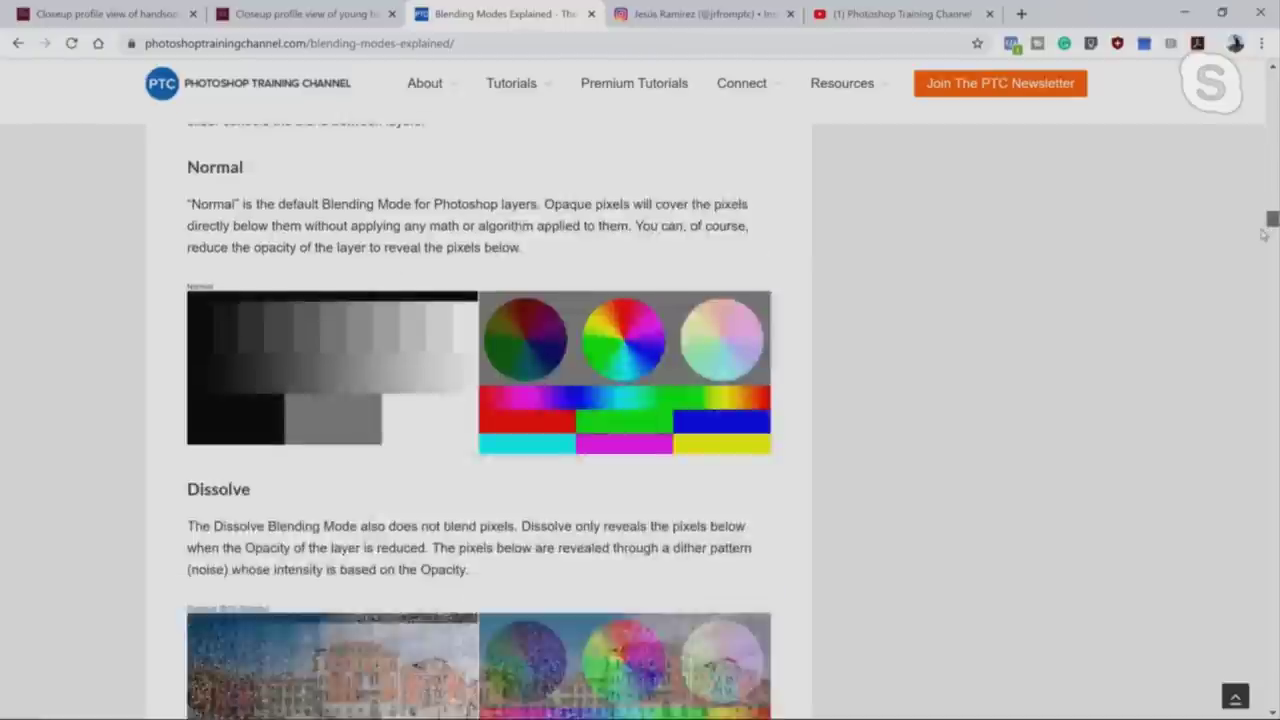
pyautogui.scroll(-20, 1263, 233)
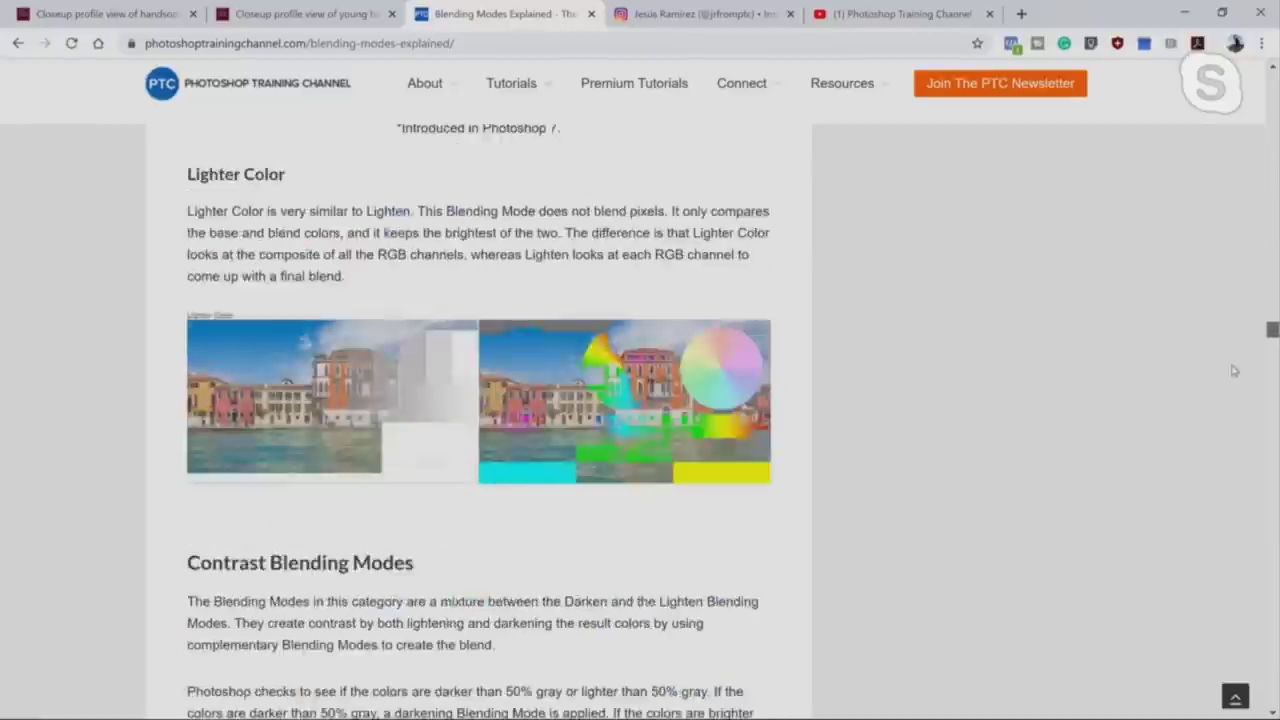
pyautogui.scroll(-20, 1220, 442)
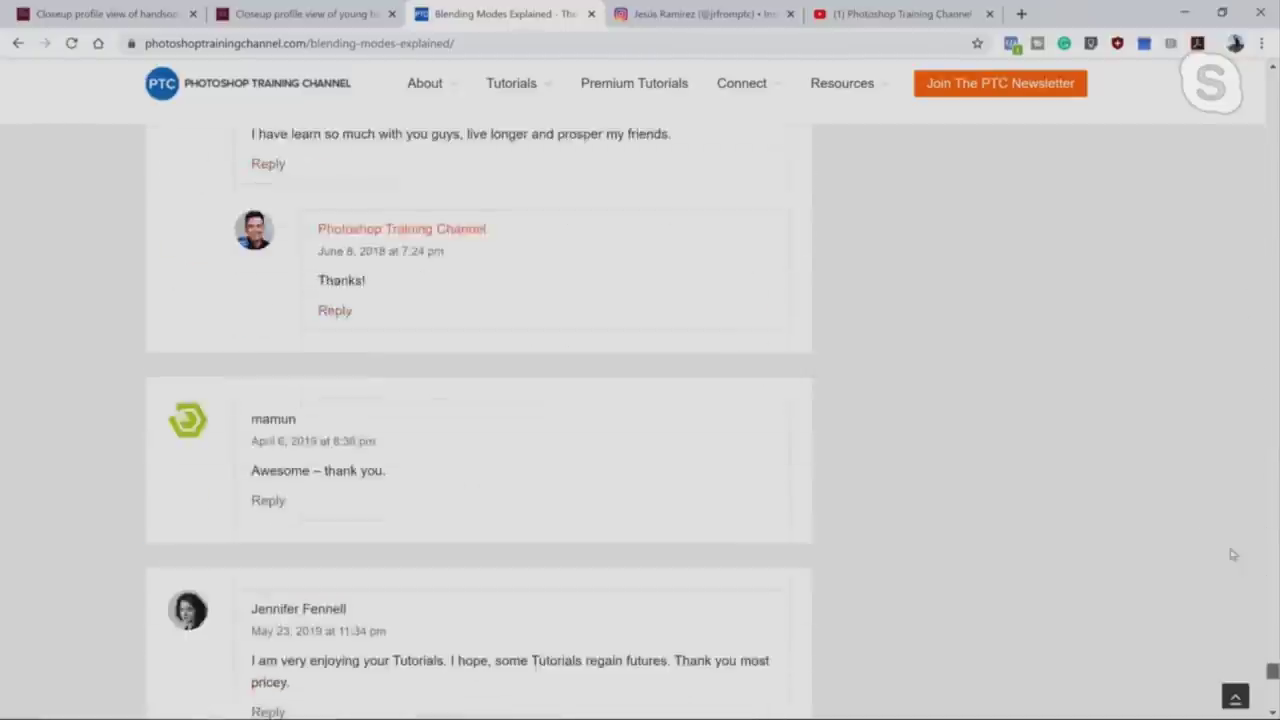
pyautogui.scroll(20, 1234, 551)
pyautogui.scroll(20, 1249, 198)
# Search 'blen', reopen the Blending Modes Explained result, then minimize Chrome to return to Photoshop
pyautogui.click(554, 42)
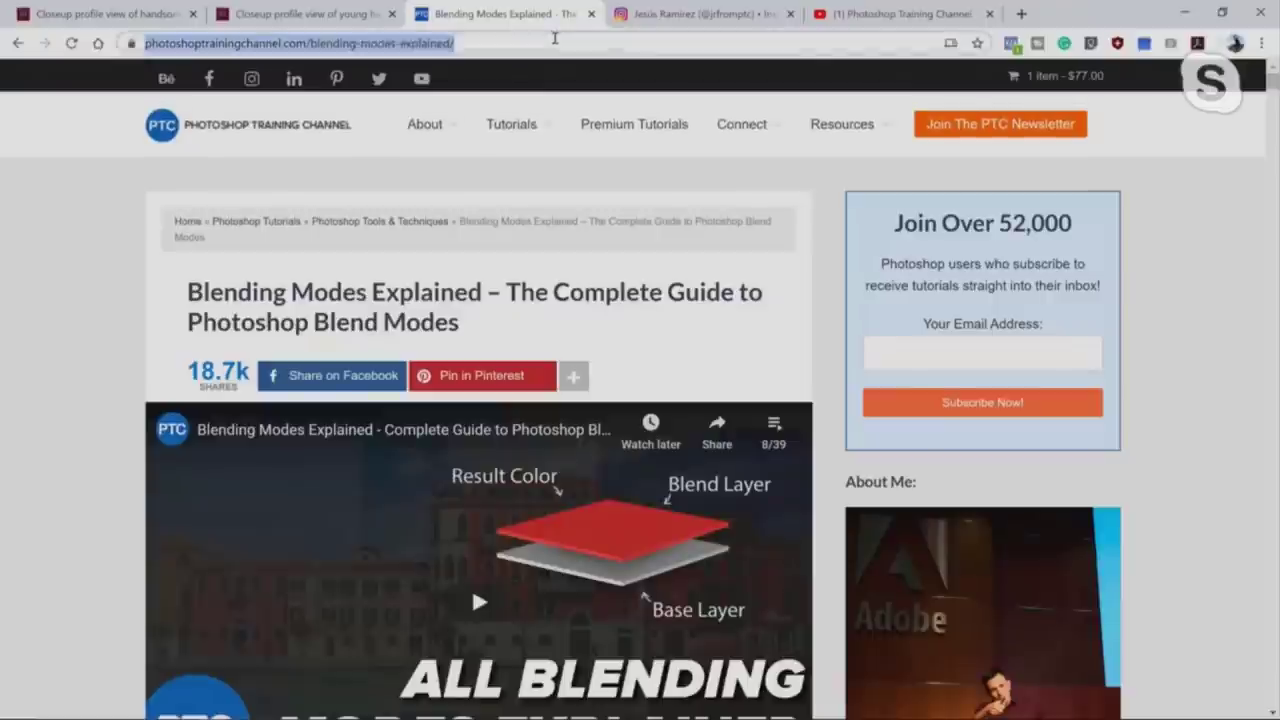
pyautogui.write('blending modes')
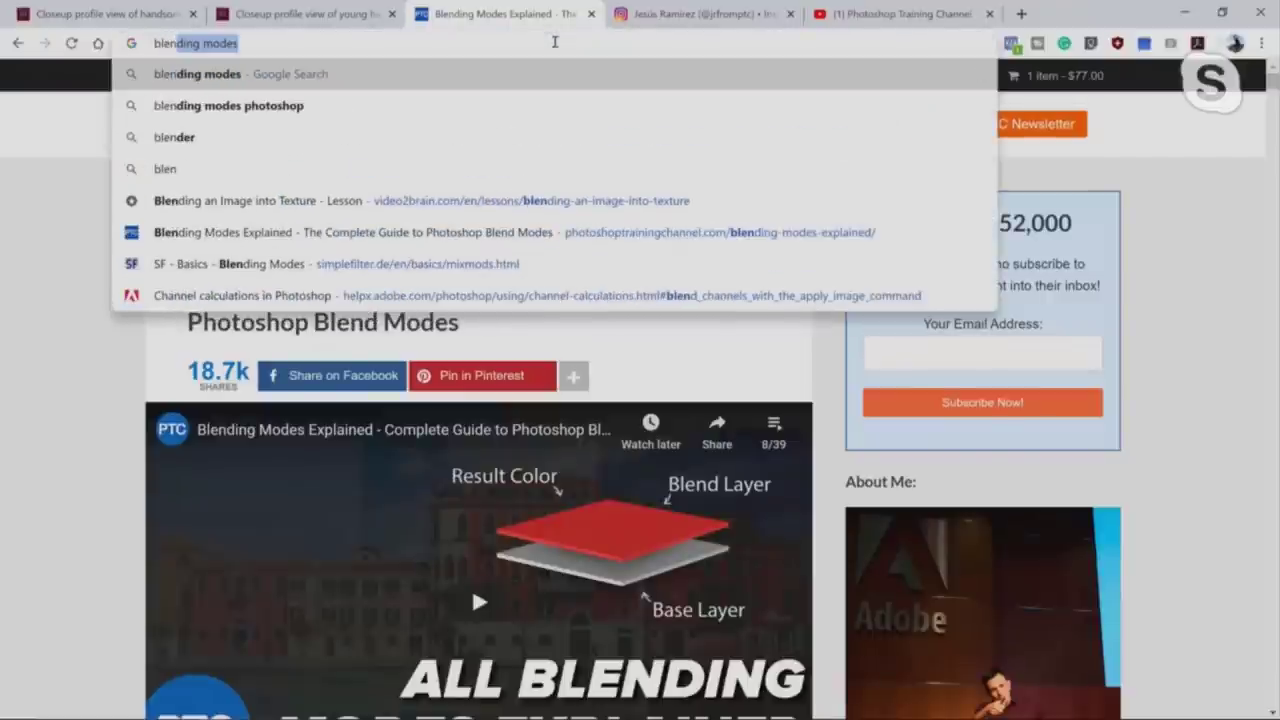
pyautogui.press('Return')
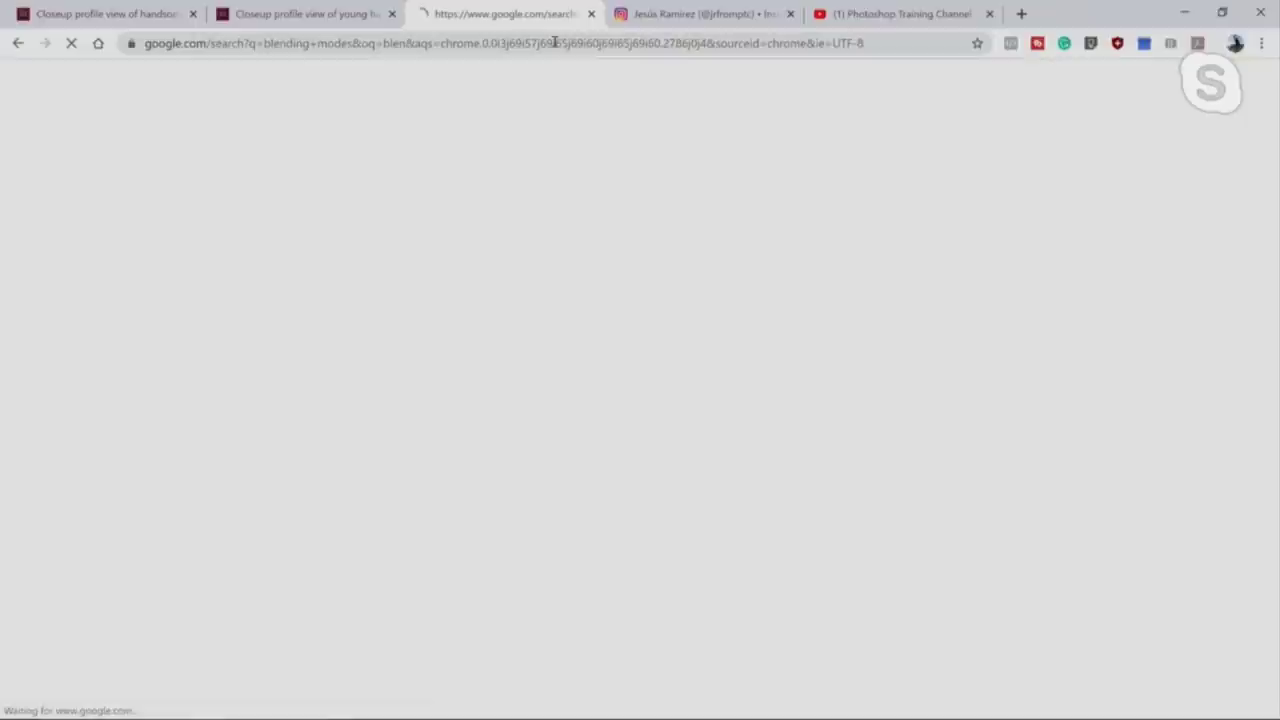
pyautogui.scroll(-3, 116, 369)
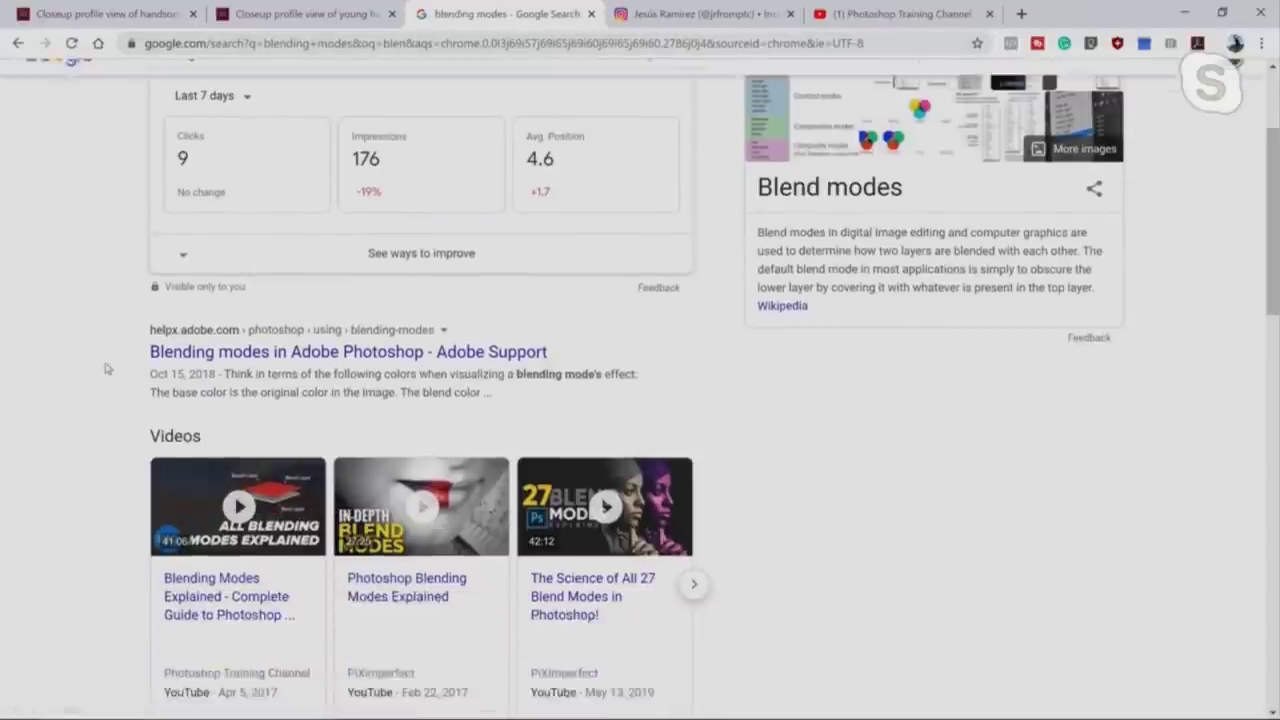
pyautogui.scroll(-2, 143, 234)
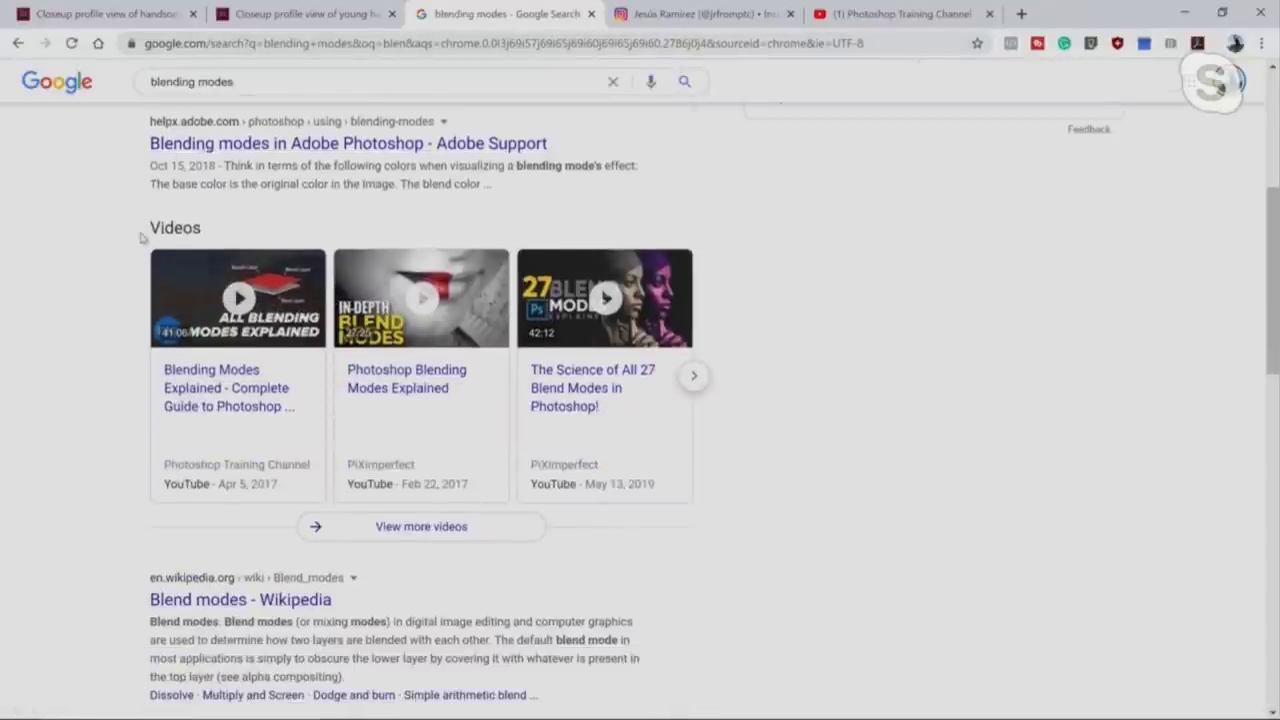
pyautogui.scroll(-2, 245, 435)
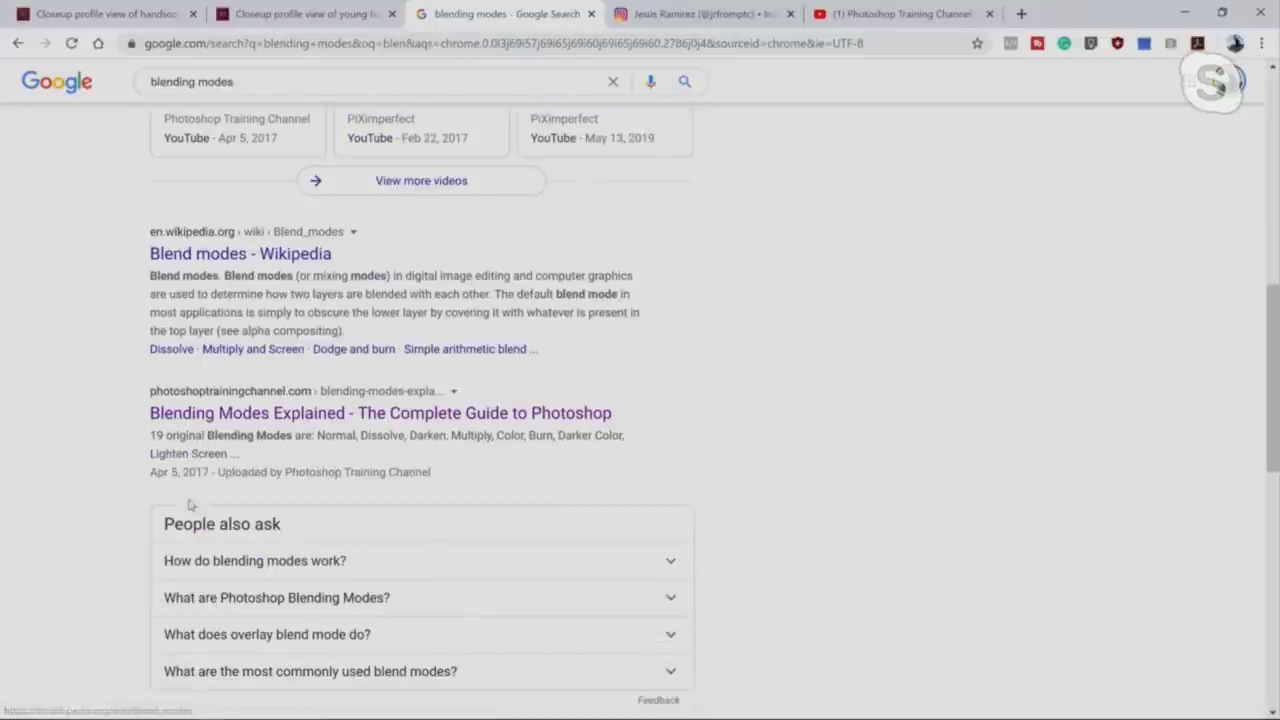
pyautogui.scroll(2, 757, 451)
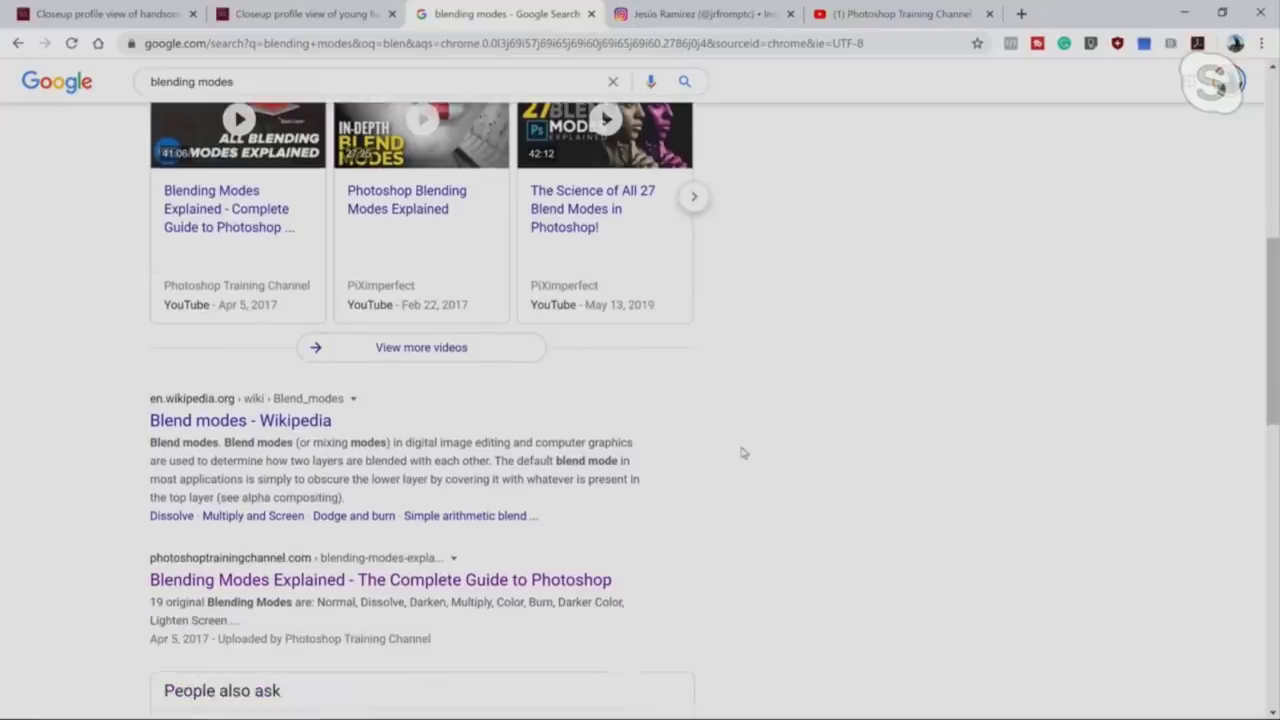
pyautogui.scroll(-2, 742, 452)
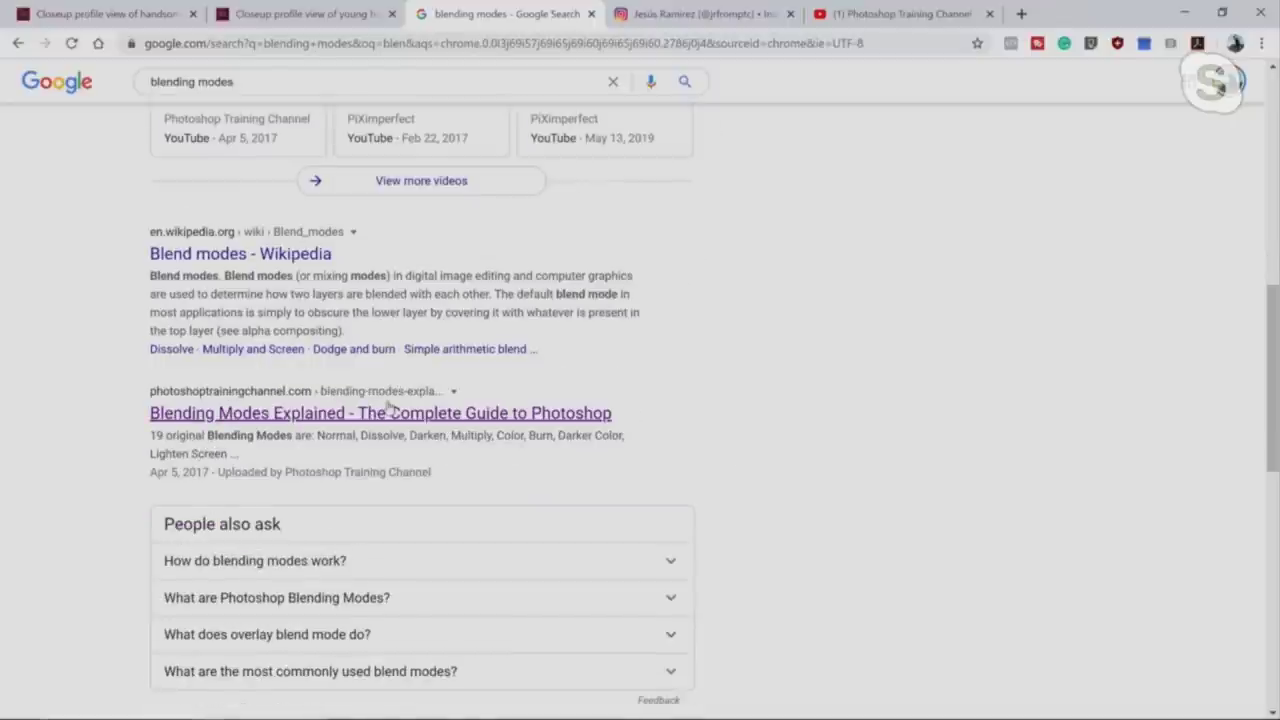
pyautogui.click(294, 416)
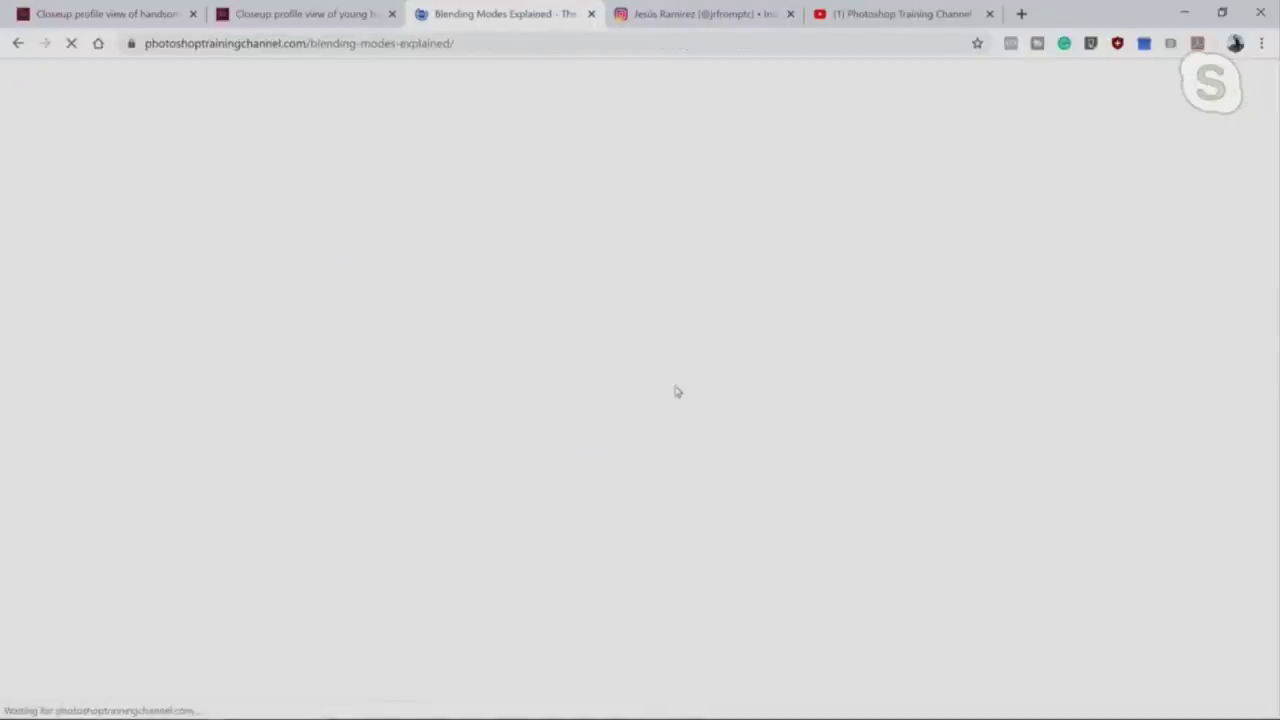
pyautogui.scroll(-5, 671, 320)
pyautogui.scroll(-2, 666, 307)
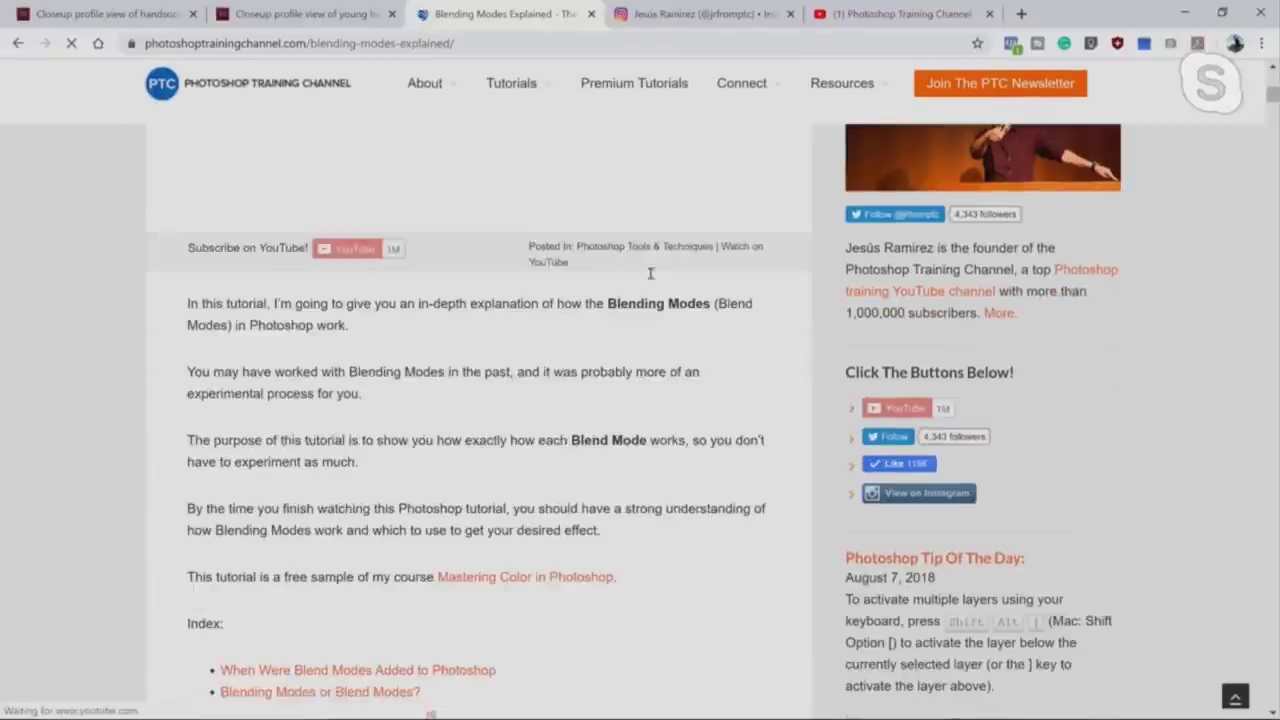
pyautogui.click(1178, 16)
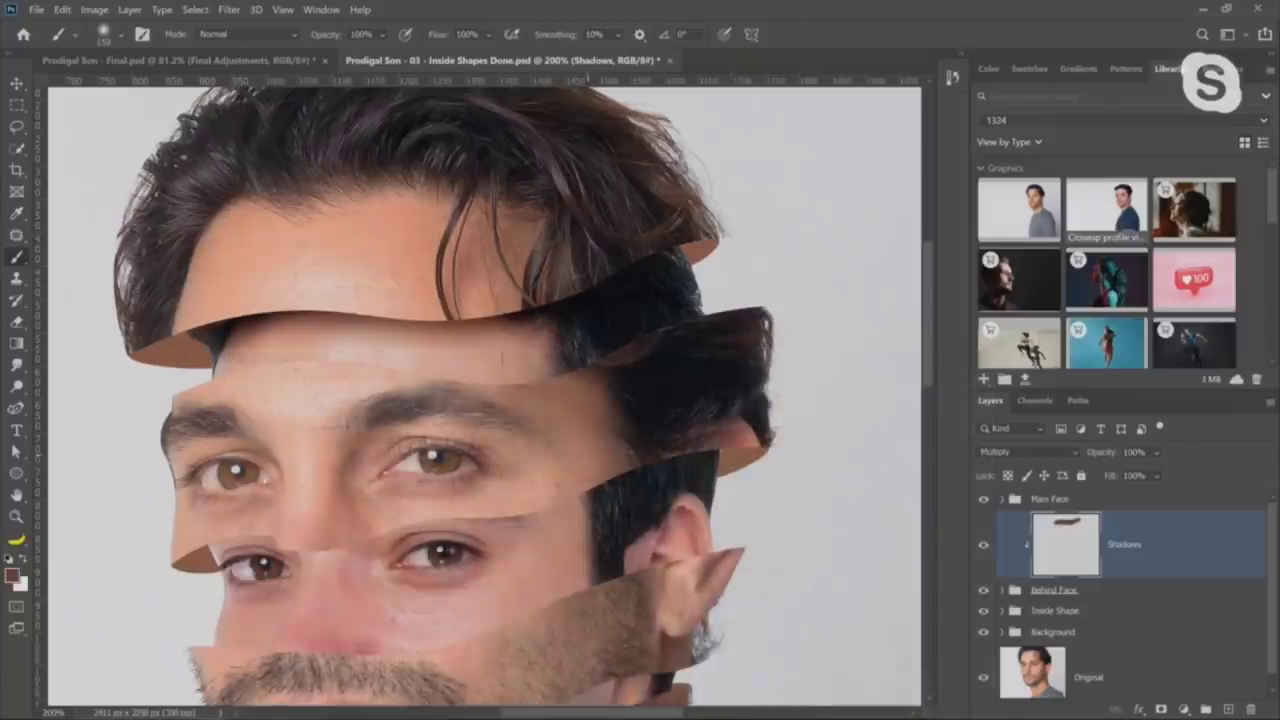
pyautogui.click(1001, 455)
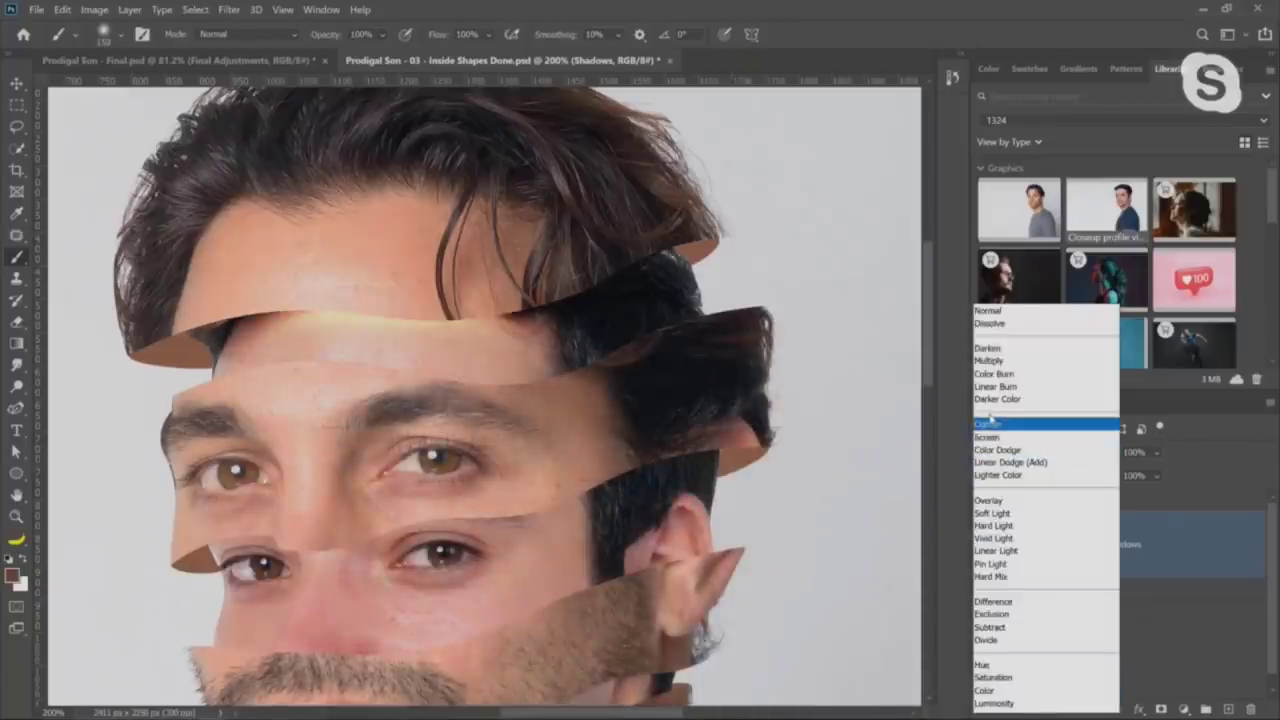
pyautogui.click(990, 313)
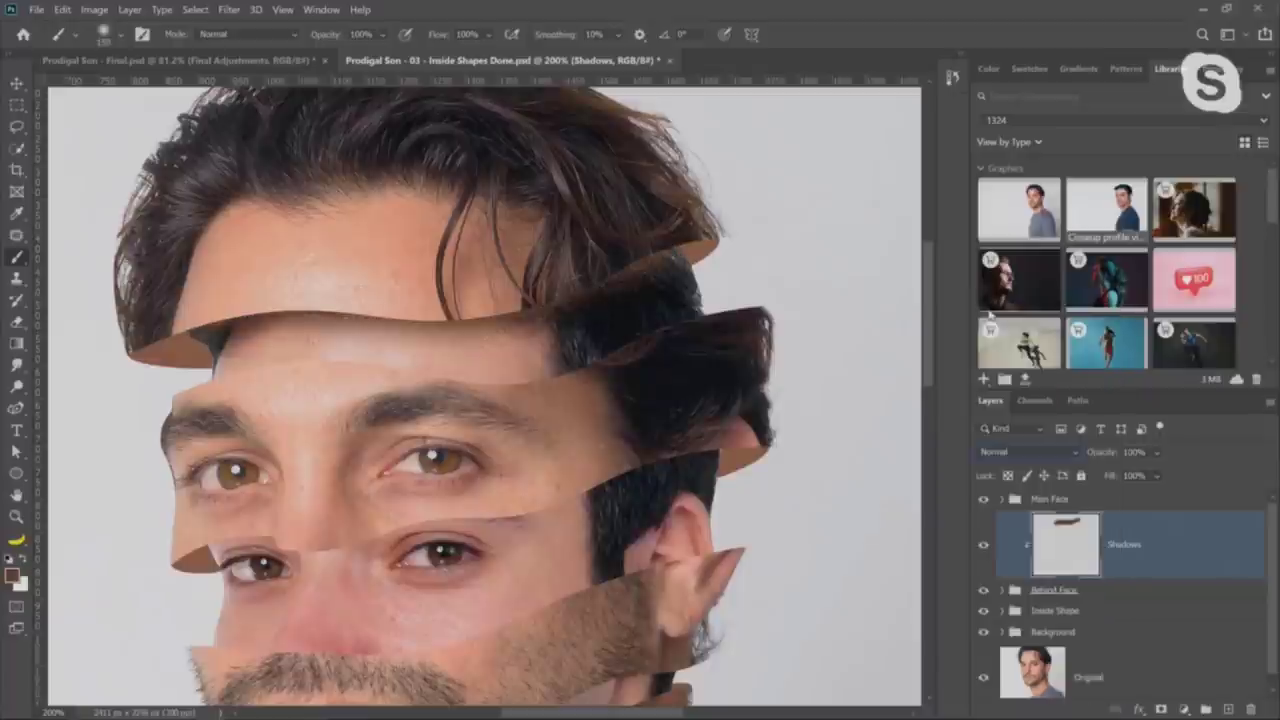
pyautogui.click(16, 517)
pyautogui.moveTo(550, 266); pyautogui.dragTo(772, 259)
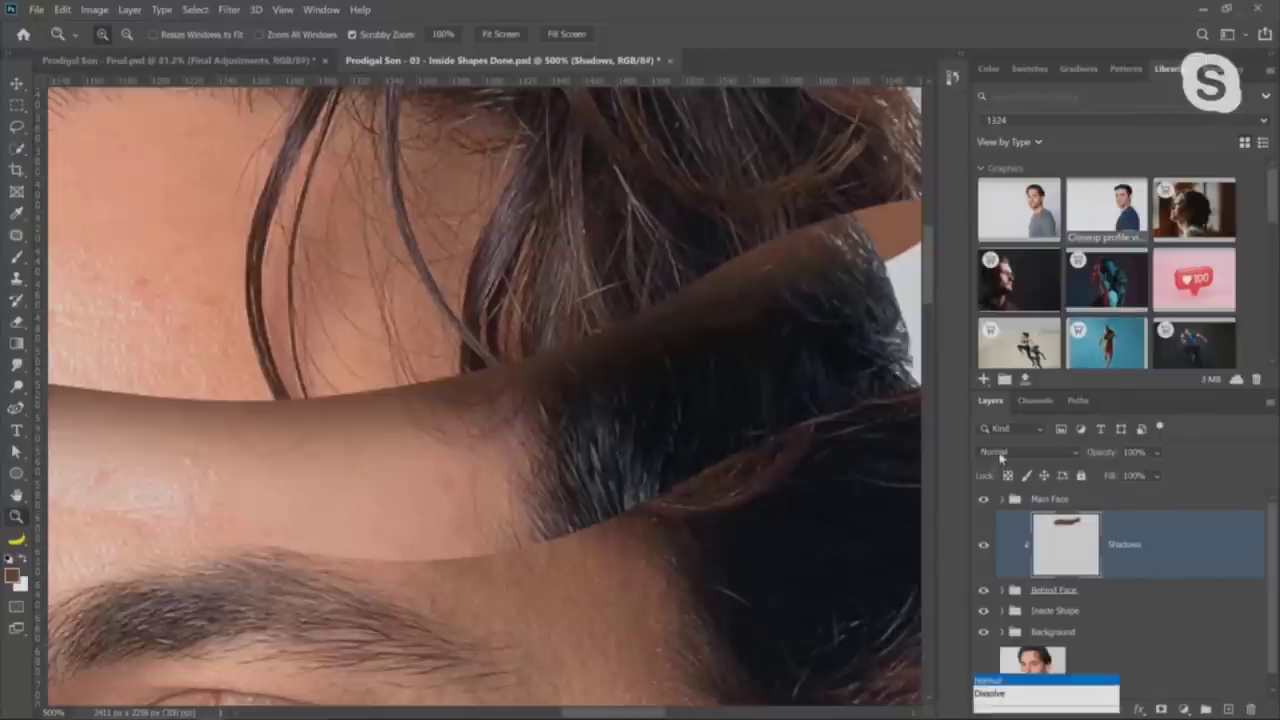
pyautogui.click(1000, 453)
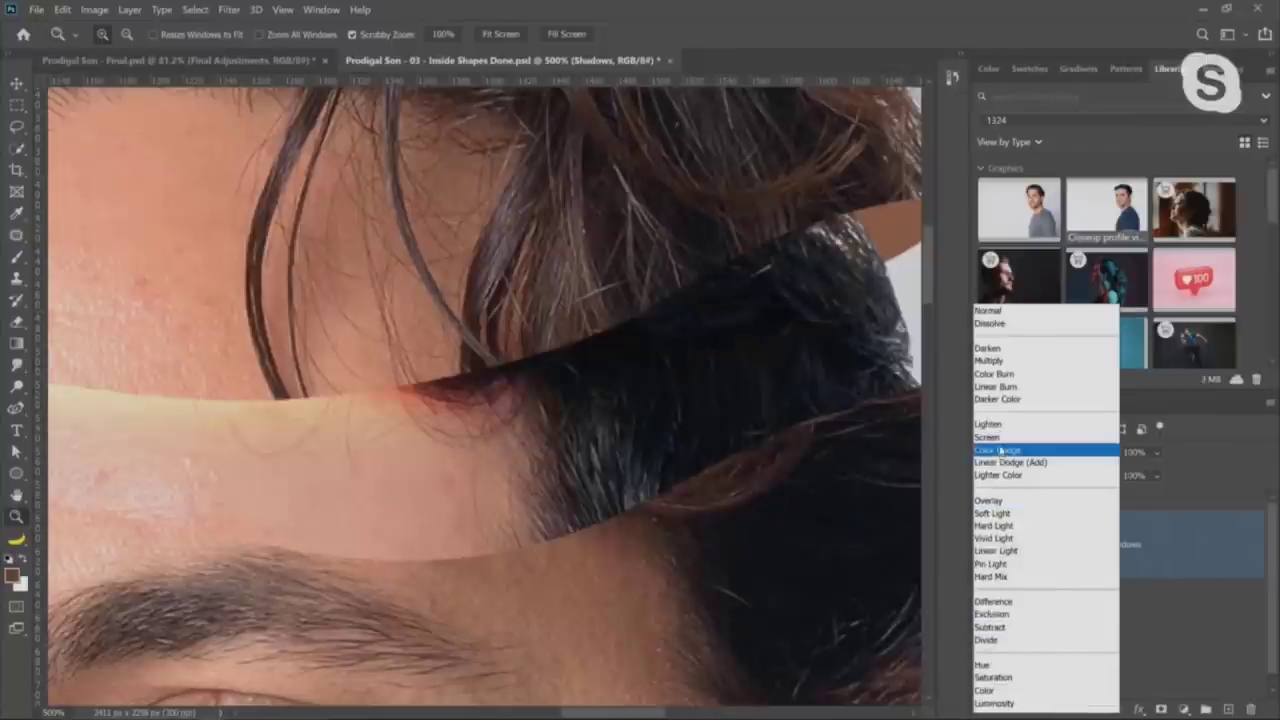
pyautogui.click(988, 361)
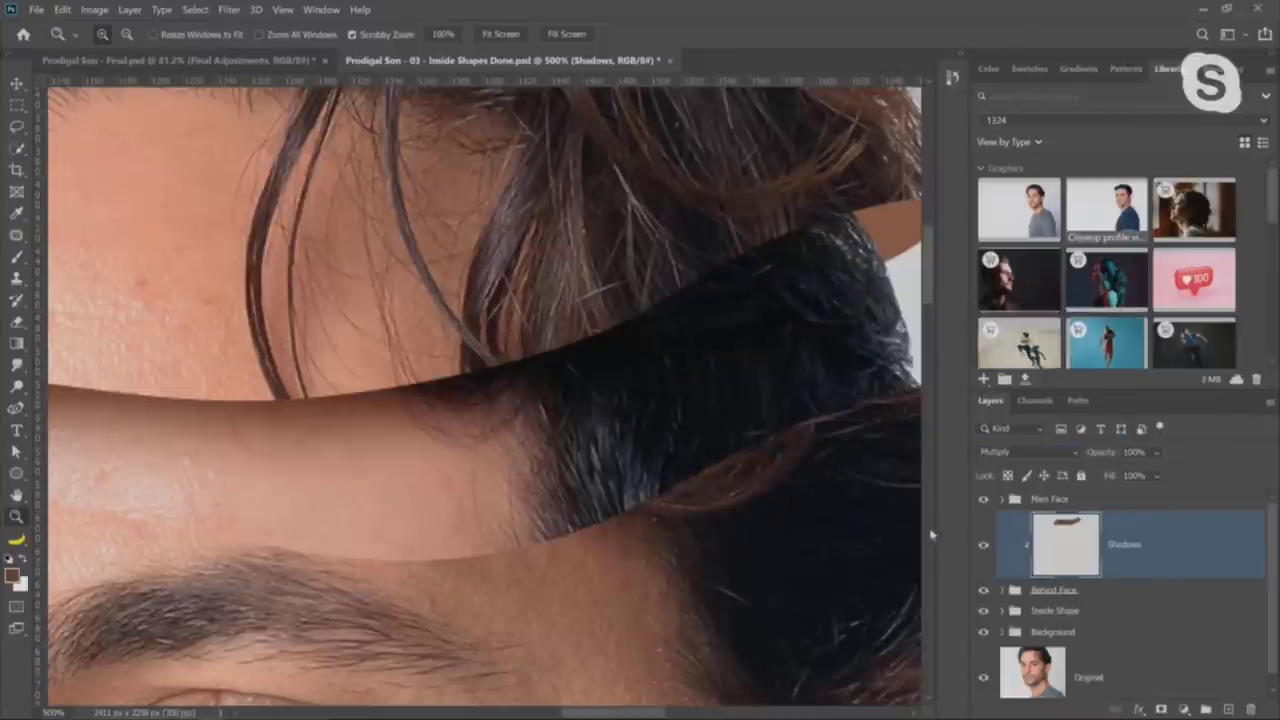
pyautogui.moveTo(430, 490); pyautogui.dragTo(392, 484)
pyautogui.click(391, 483)
# With the brush reduced to size 100, shade along the eye strip's lower edge on the Shadows layer
pyautogui.press('b')
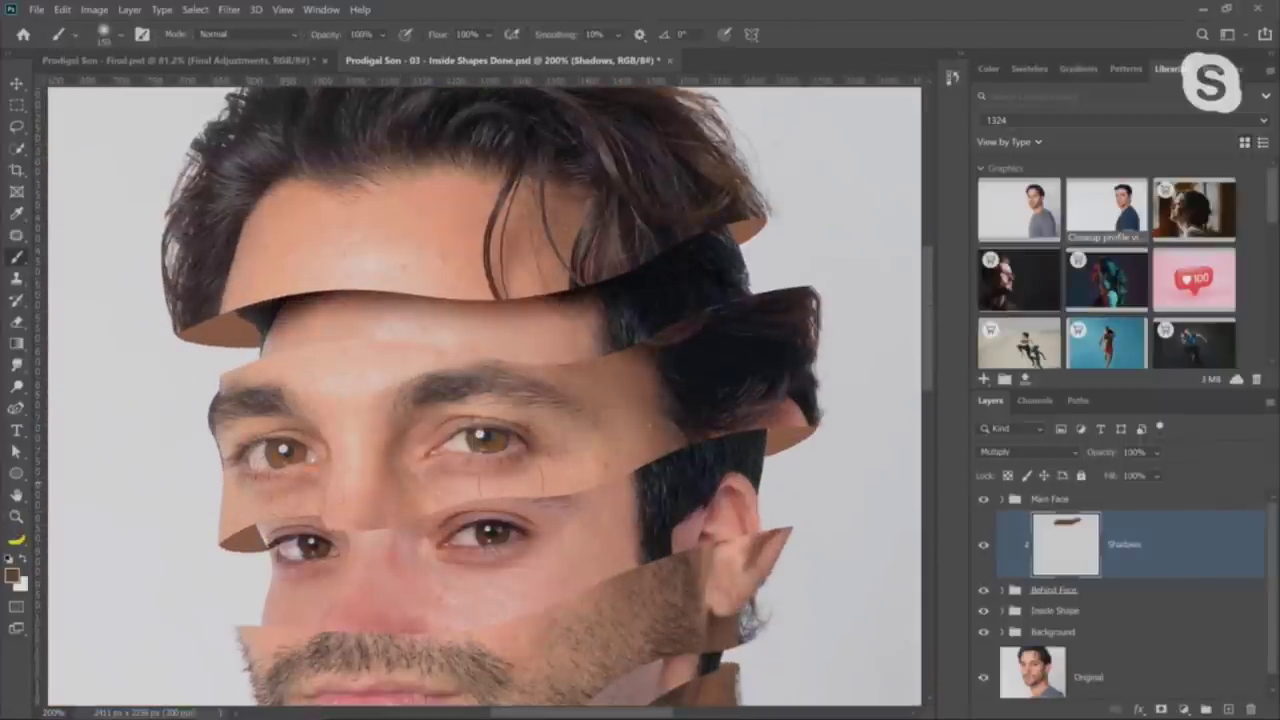
pyautogui.press('[')
pyautogui.press('[')
pyautogui.moveTo(412, 521); pyautogui.dragTo(478, 505)
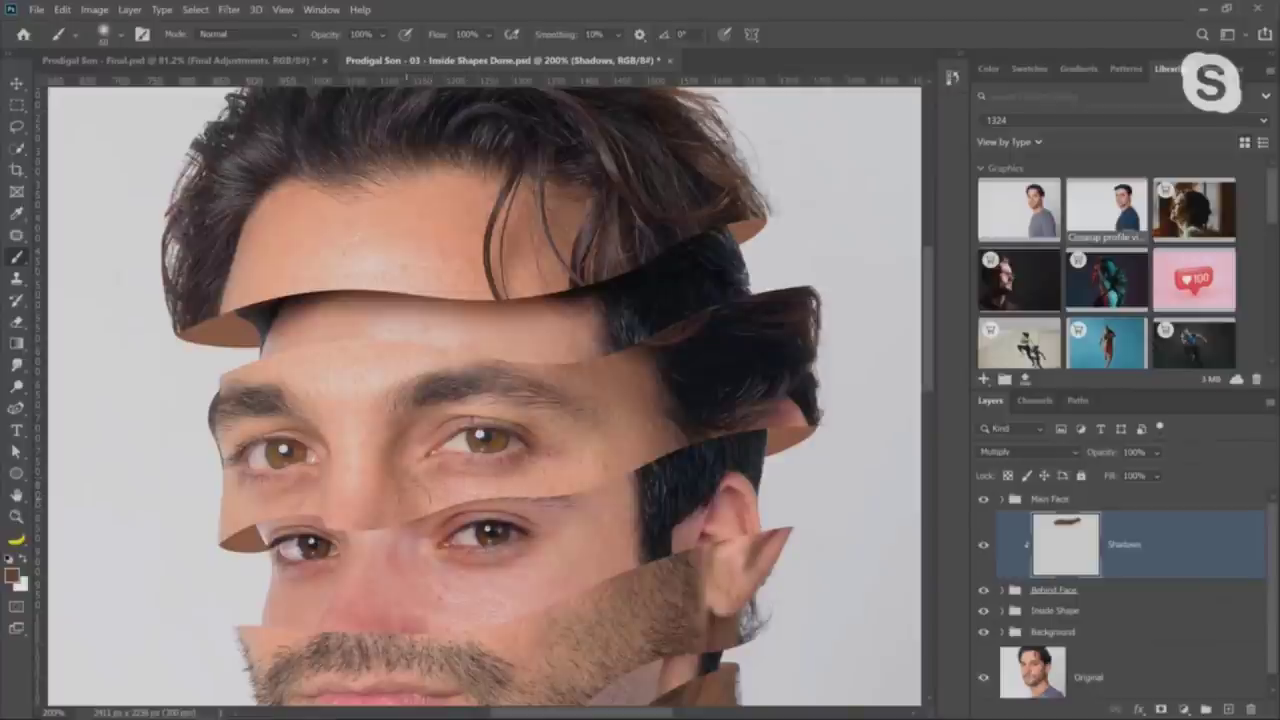
pyautogui.moveTo(530, 501)
pyautogui.mouseDown()
pyautogui.moveTo(630, 476)
pyautogui.moveTo(570, 496)
pyautogui.mouseUp()
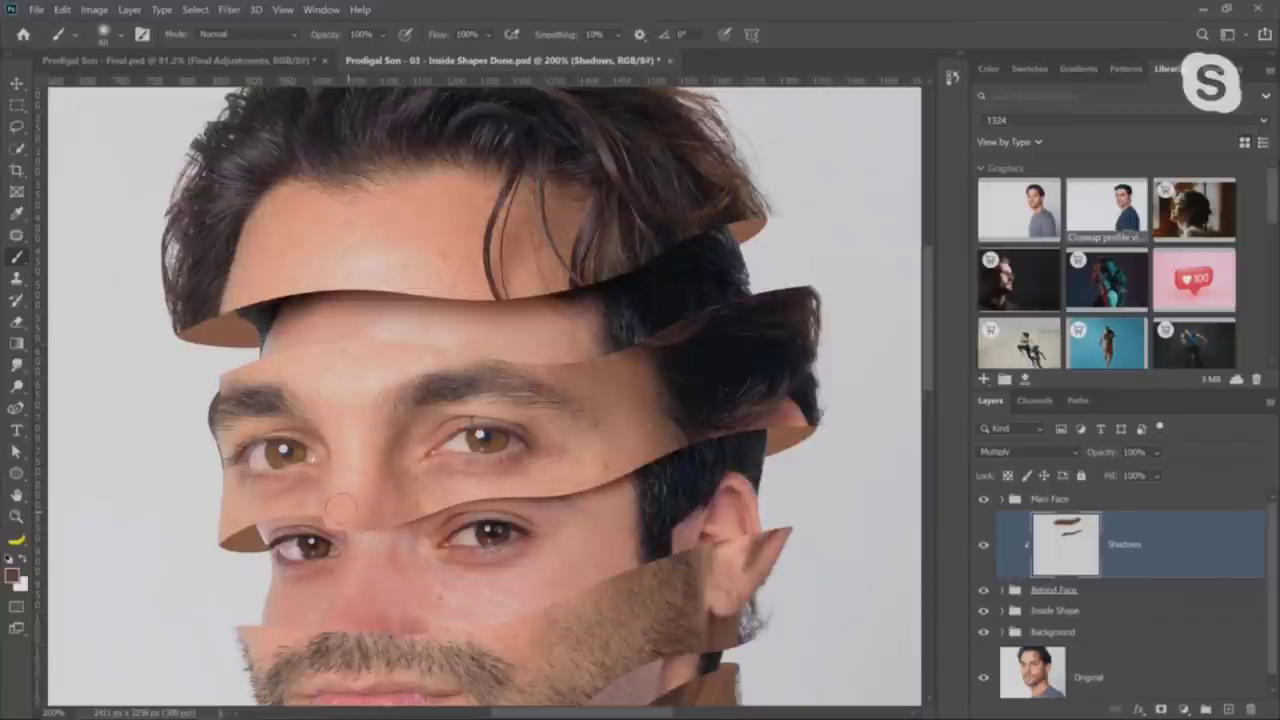
pyautogui.moveTo(320, 498)
pyautogui.mouseDown()
pyautogui.moveTo(259, 502)
pyautogui.moveTo(329, 497)
pyautogui.mouseUp()
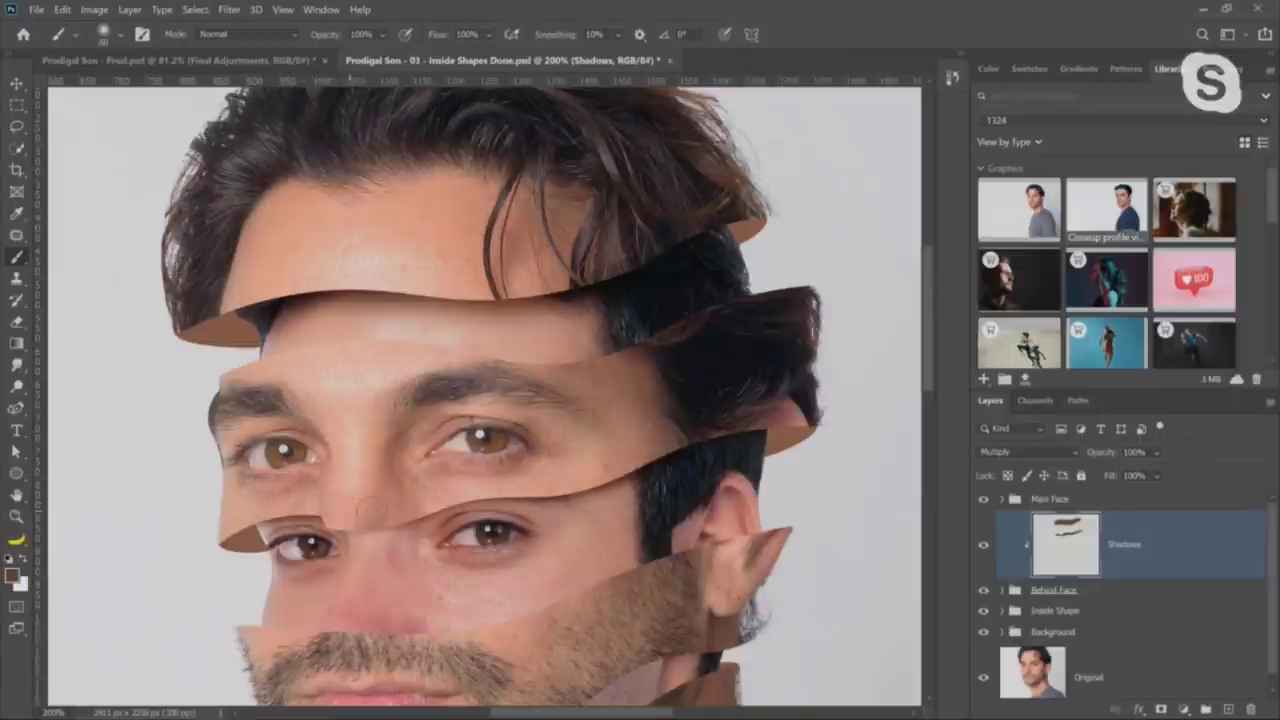
pyautogui.moveTo(400, 524)
pyautogui.mouseDown()
pyautogui.moveTo(366, 532)
pyautogui.moveTo(470, 506)
pyautogui.mouseUp()
pyautogui.scroll(-3, 570, 480)
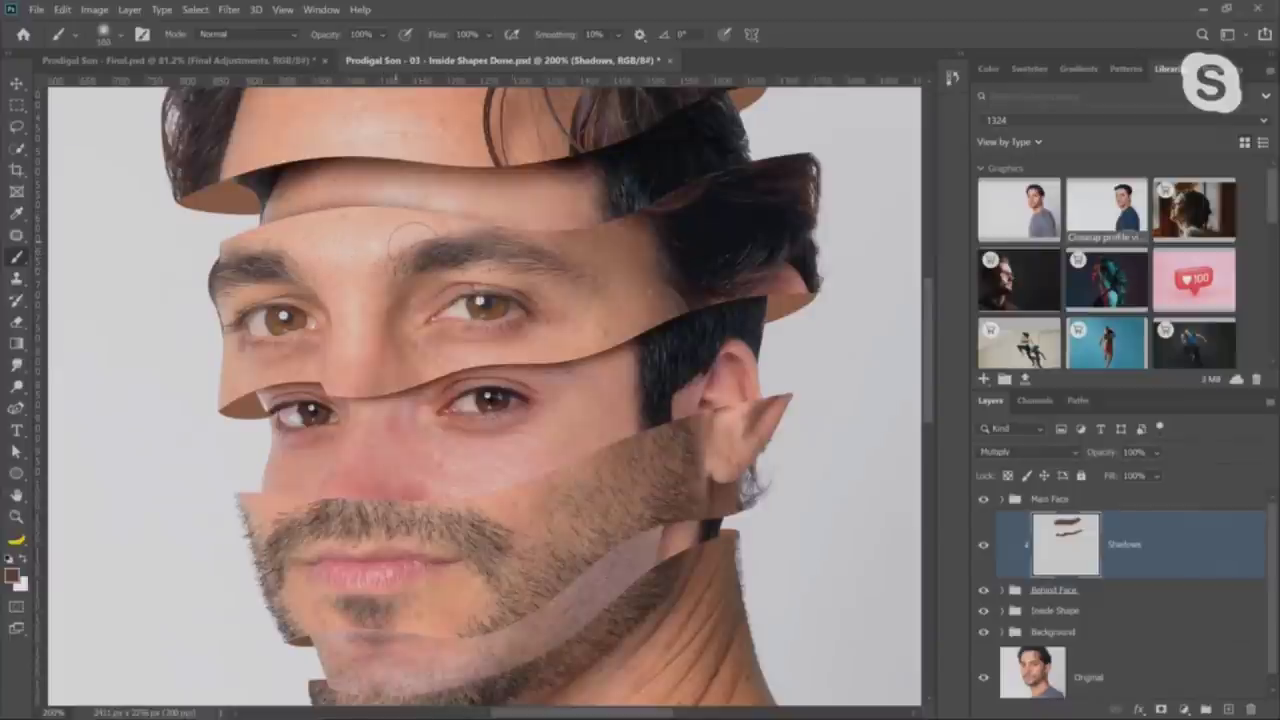
# Paint shadow under the forehead strip's edge, undoing and repainting the stroke
pyautogui.moveTo(598, 224); pyautogui.dragTo(440, 215)
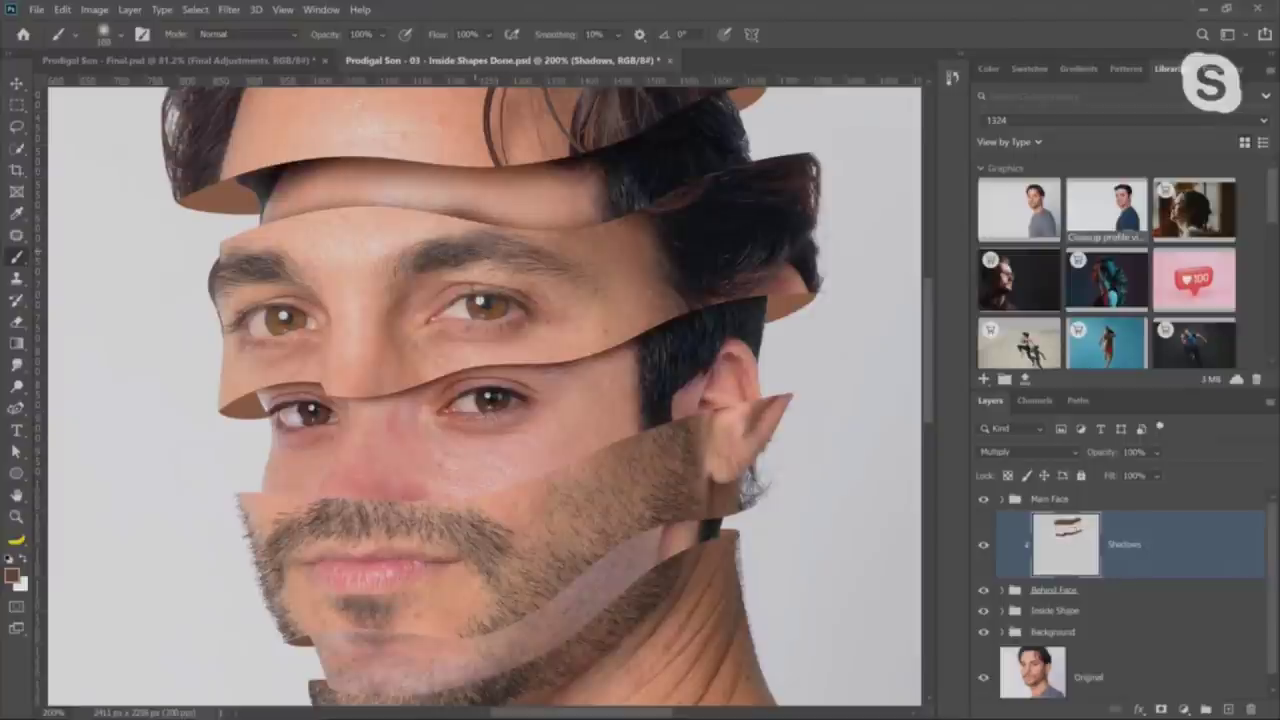
pyautogui.hotkey('ctrl', 'z')
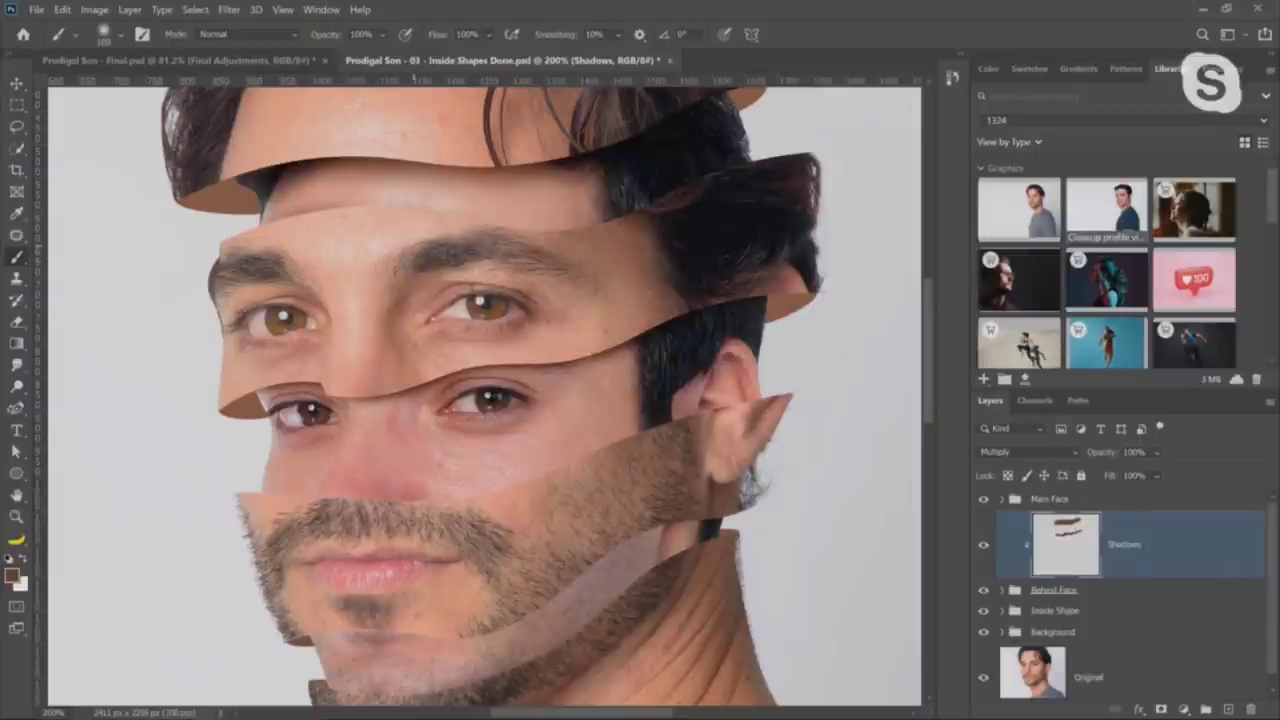
pyautogui.moveTo(590, 226); pyautogui.dragTo(306, 206)
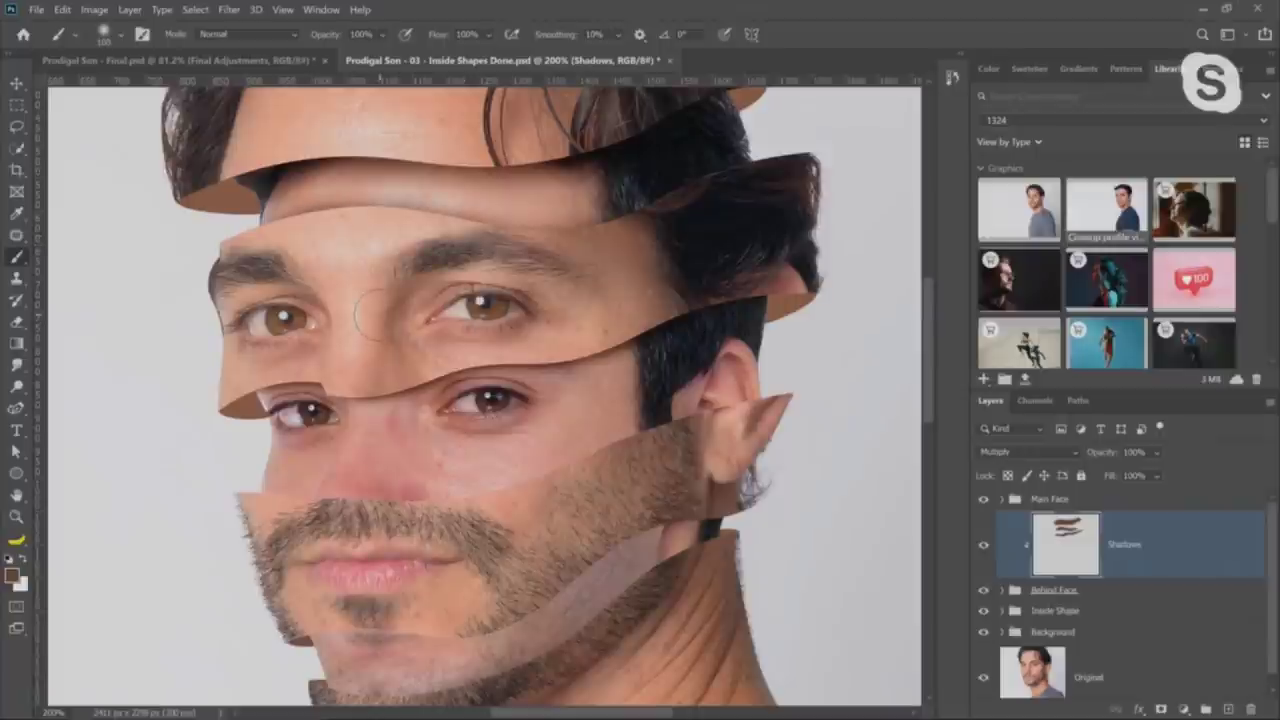
pyautogui.scroll(2, 483, 396)
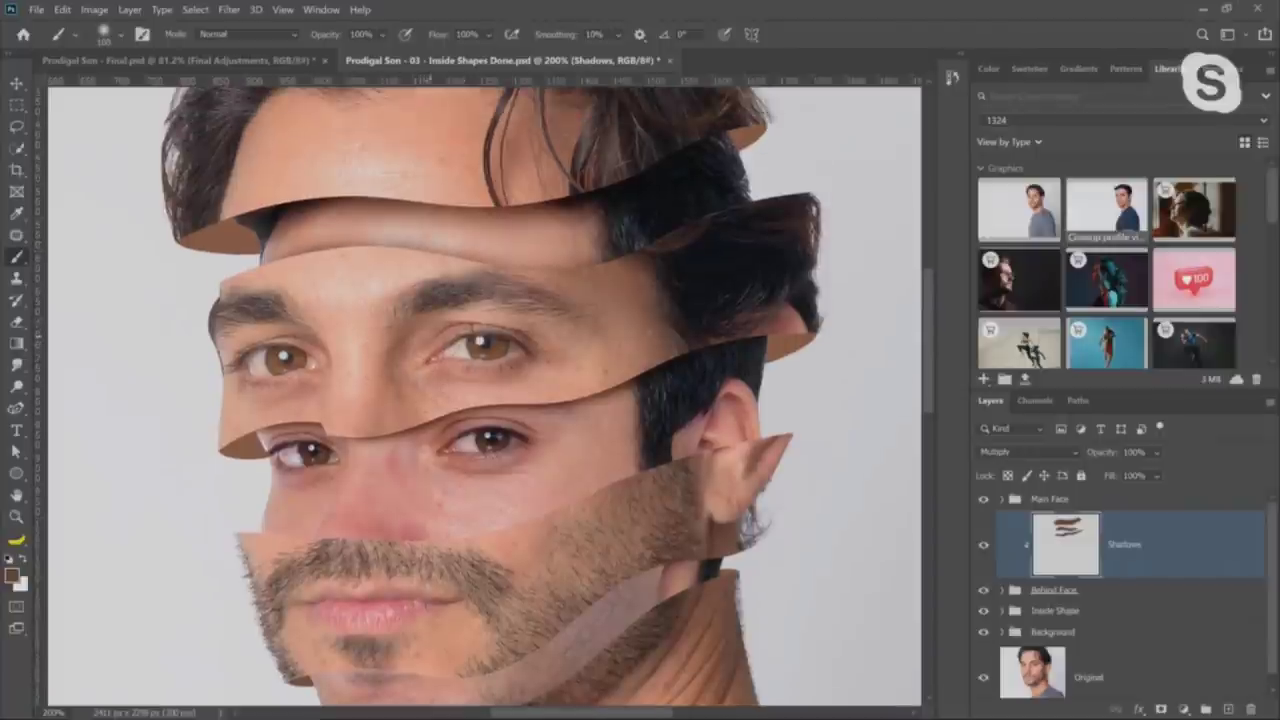
pyautogui.click(36, 9)
# Create a new blank document, add Layer 1, and paint a brown test zigzag on it
pyautogui.click(45, 27)
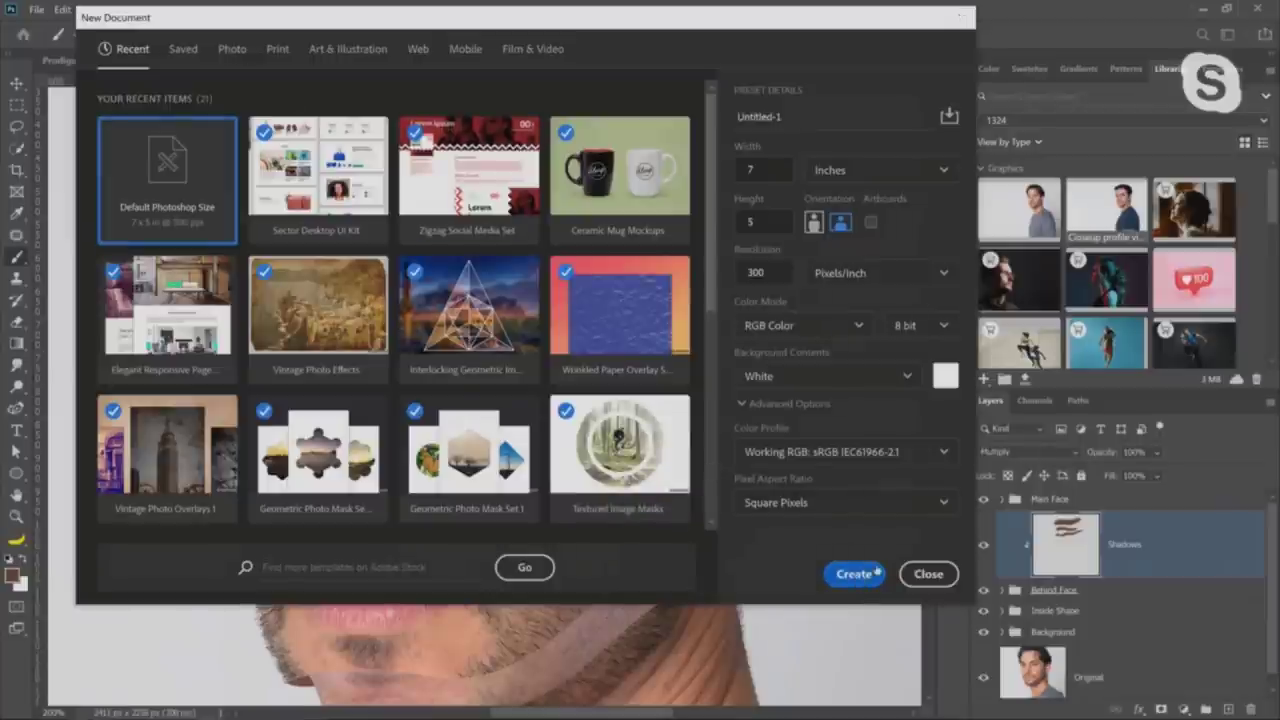
pyautogui.click(854, 574)
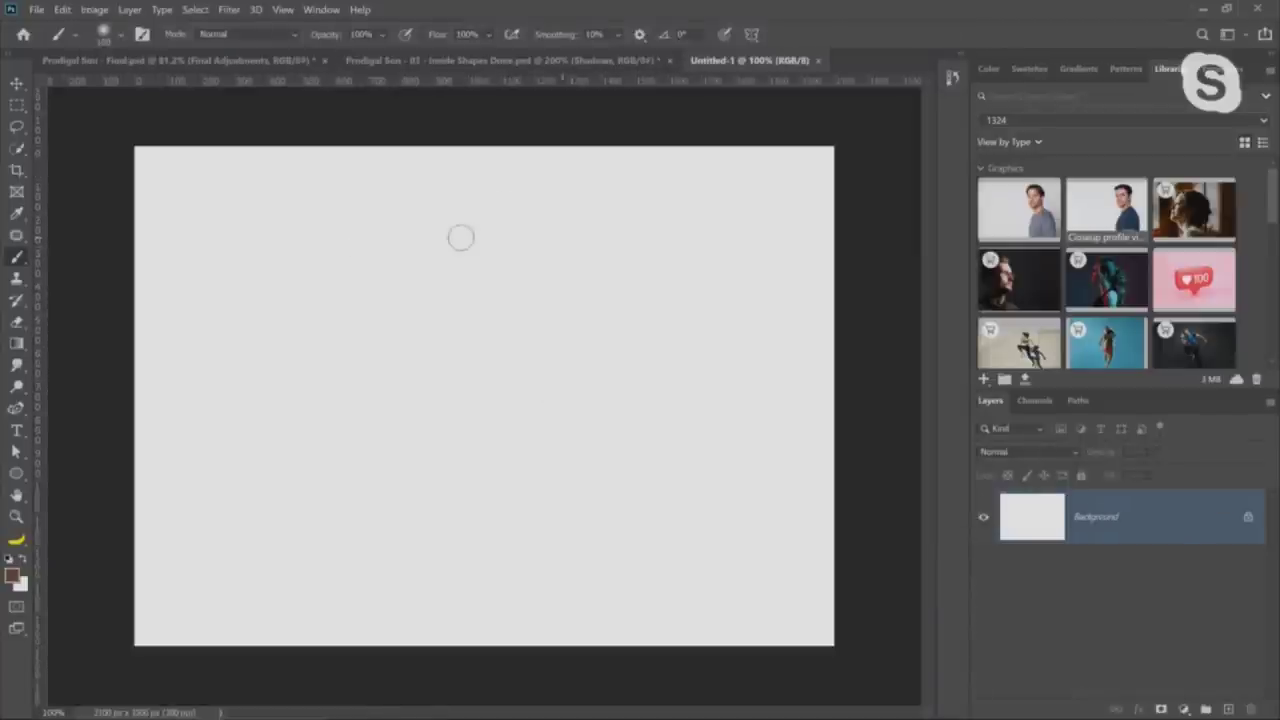
pyautogui.click(1228, 709)
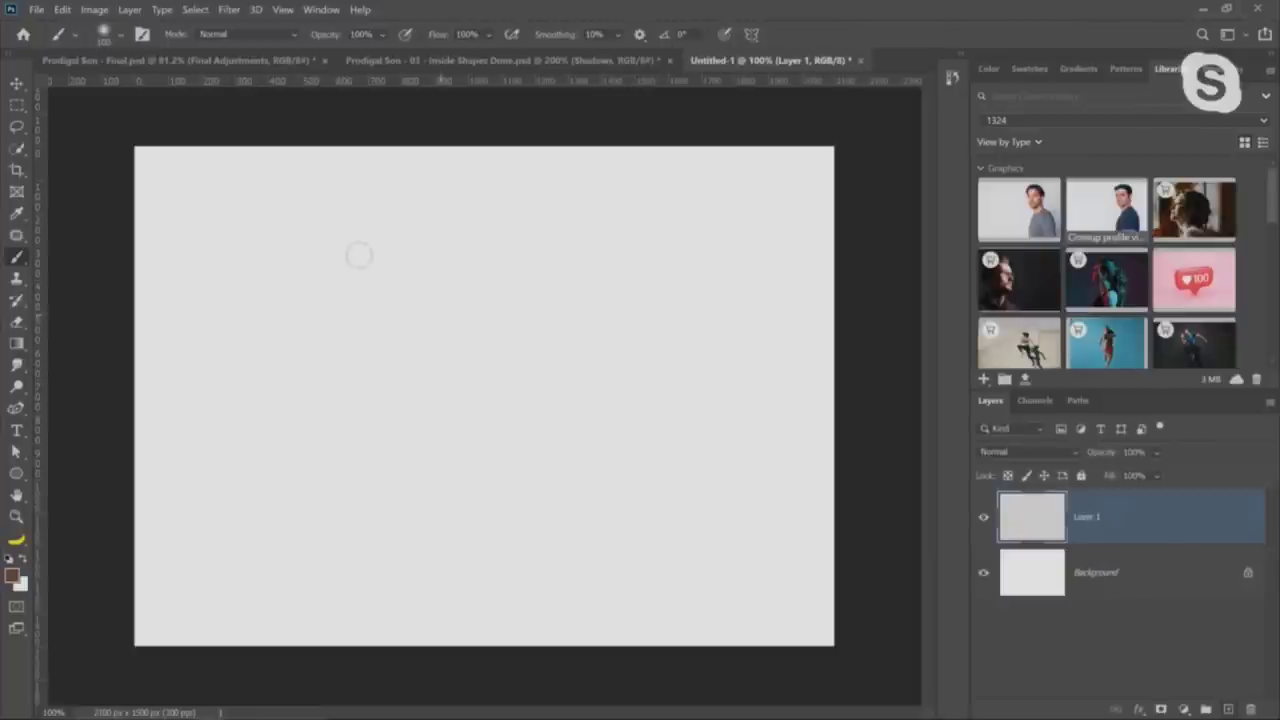
pyautogui.moveTo(345, 265)
pyautogui.mouseDown()
pyautogui.moveTo(471, 405)
pyautogui.moveTo(600, 468)
pyautogui.mouseUp()
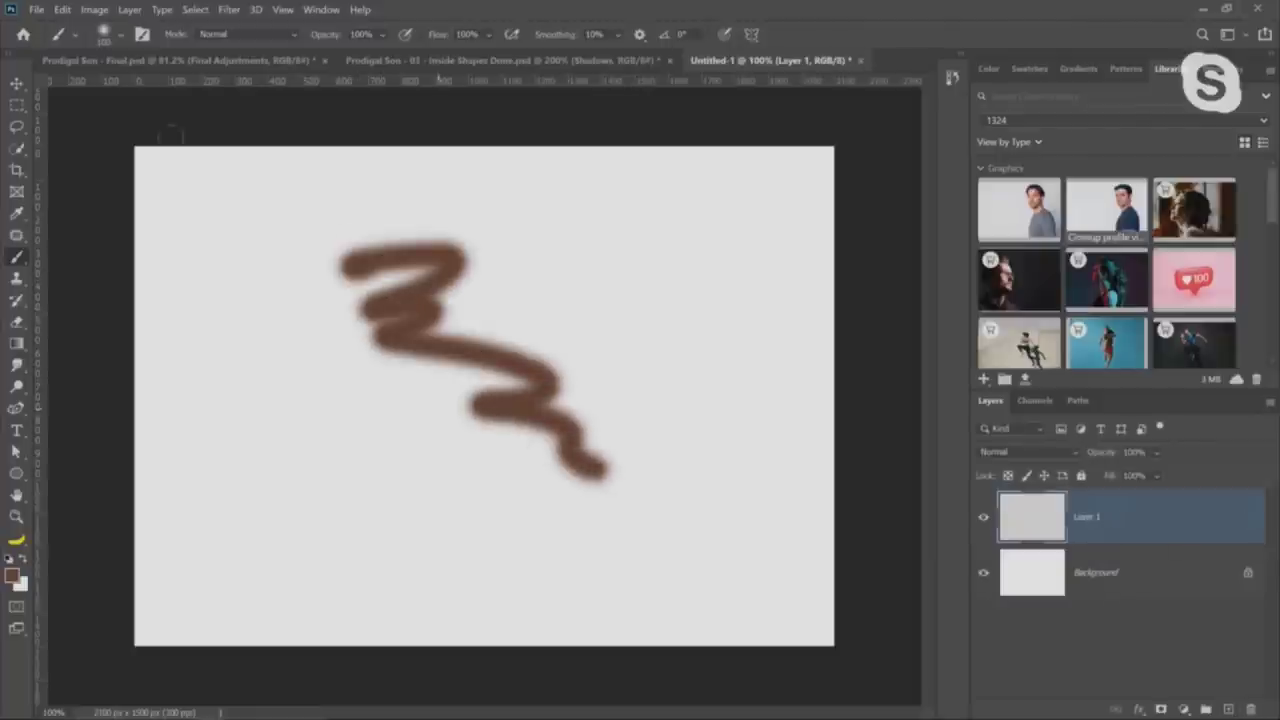
# Choose the charcoal preset from the Dry Media Brushes set
pyautogui.click(119, 38)
pyautogui.scroll(-6, 122, 258)
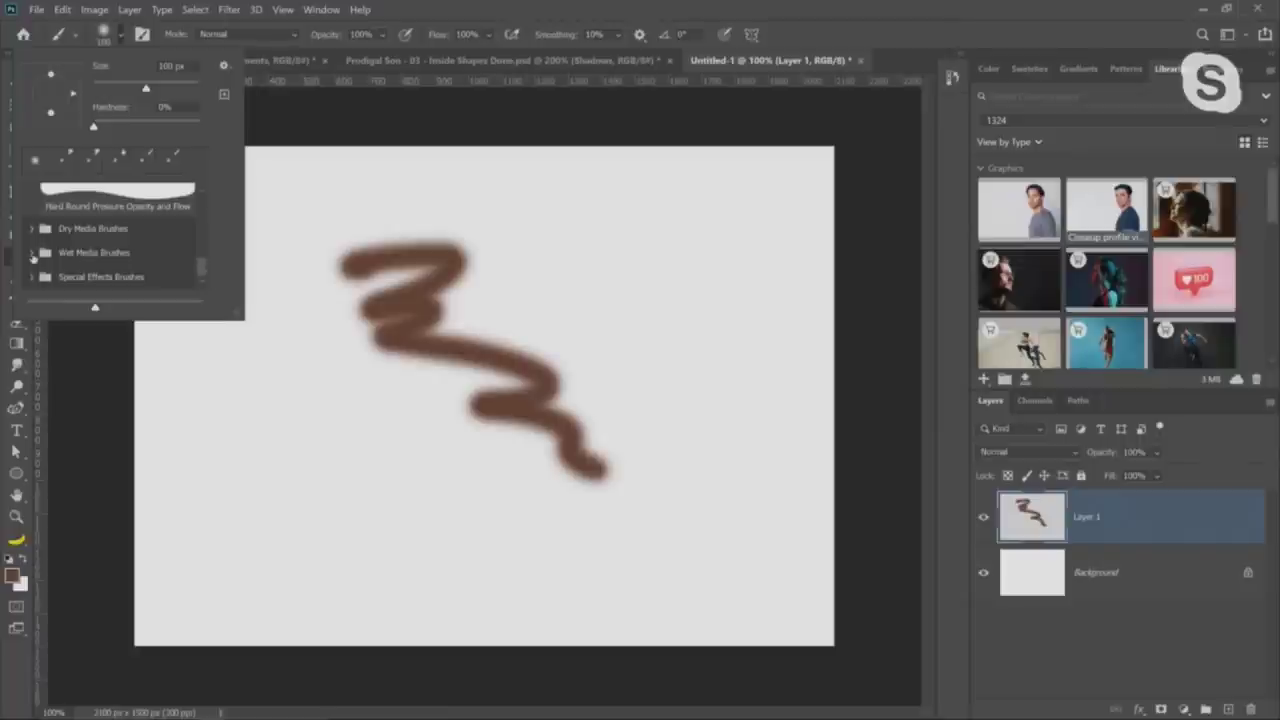
pyautogui.click(32, 228)
pyautogui.scroll(-3, 130, 250)
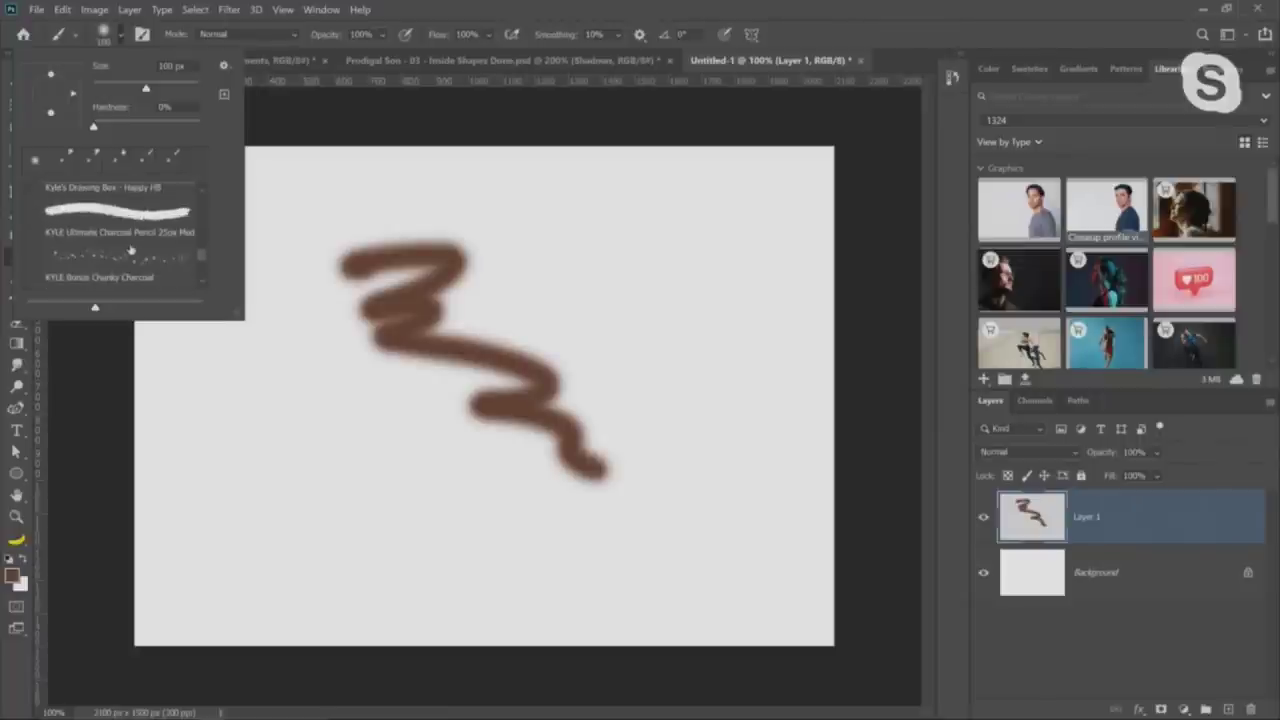
pyautogui.click(124, 232)
# Paint an oval charcoal scribble, two blobs and a diagonal stroke, then erase the stroke's lower edge
pyautogui.moveTo(372, 208); pyautogui.dragTo(455, 205)
pyautogui.press(']')
pyautogui.press(']')
pyautogui.press(']')
pyautogui.press(']')
pyautogui.press(']')
pyautogui.moveTo(660, 266)
pyautogui.mouseDown()
pyautogui.moveTo(663, 334)
pyautogui.moveTo(680, 320)
pyautogui.moveTo(700, 380)
pyautogui.mouseUp()
pyautogui.moveTo(571, 263); pyautogui.dragTo(565, 330)
pyautogui.moveTo(265, 340); pyautogui.dragTo(480, 500)
pyautogui.click(16, 321)
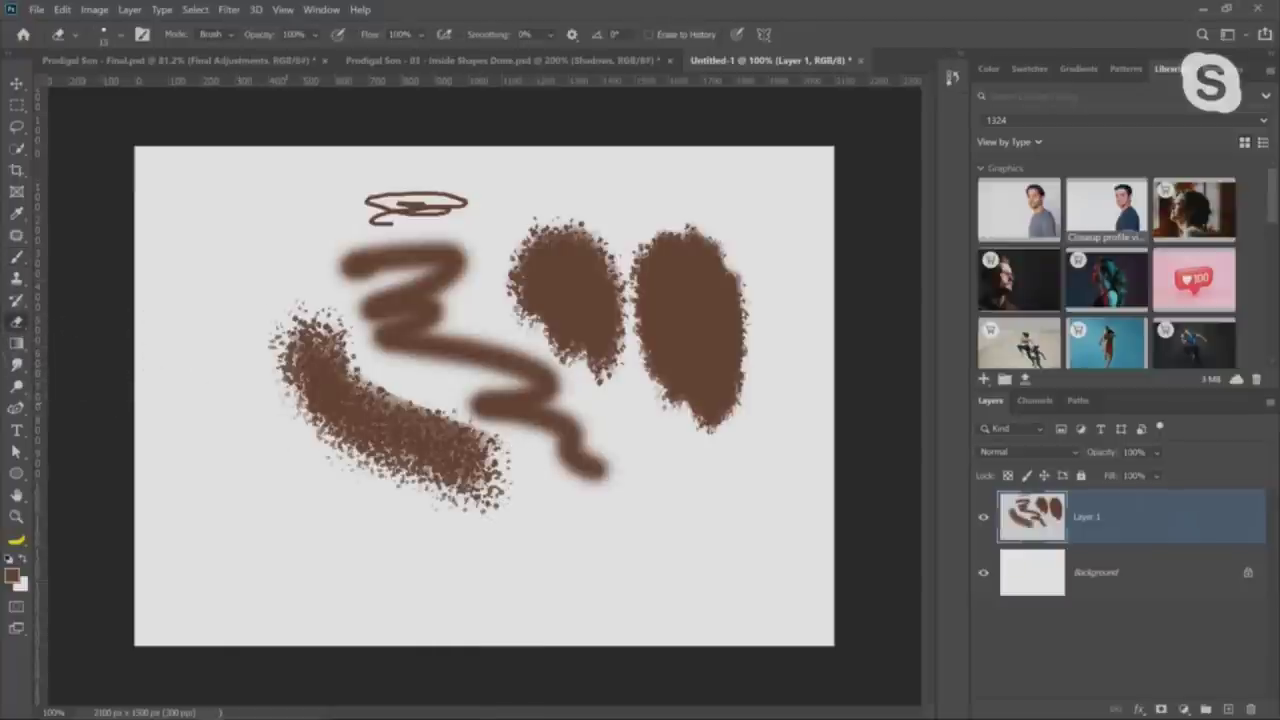
pyautogui.moveTo(257, 371); pyautogui.dragTo(423, 491)
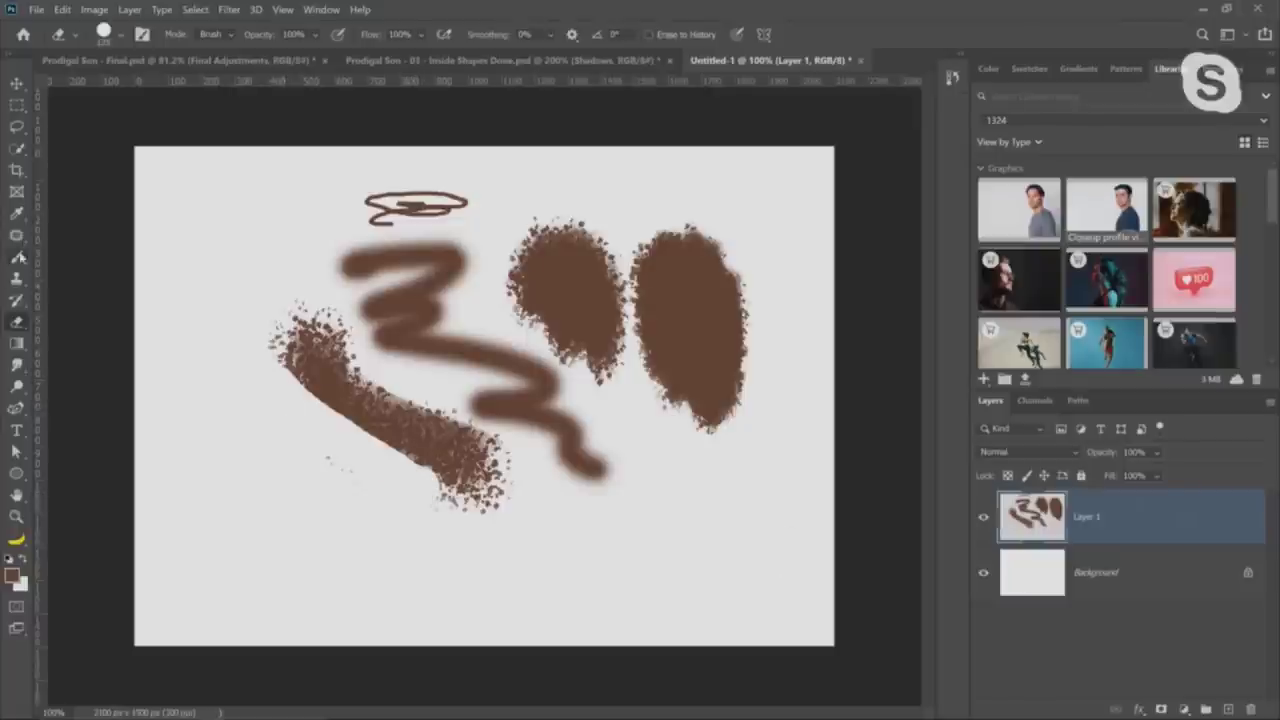
# Paint large diagonal brown charcoal strokes at left, then lighten parts of the zigzag to near-white
pyautogui.press('b')
pyautogui.moveTo(265, 320)
pyautogui.mouseDown()
pyautogui.moveTo(490, 500)
pyautogui.moveTo(470, 430)
pyautogui.mouseUp()
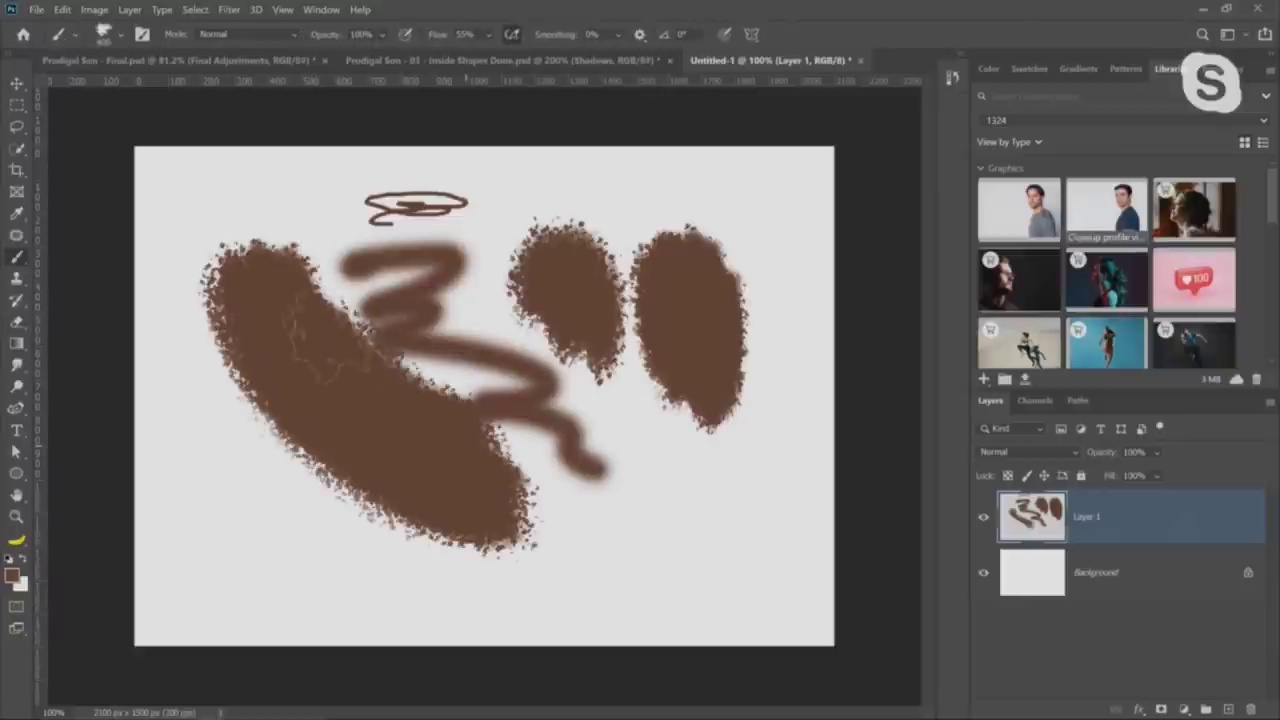
pyautogui.moveTo(316, 332); pyautogui.dragTo(440, 400)
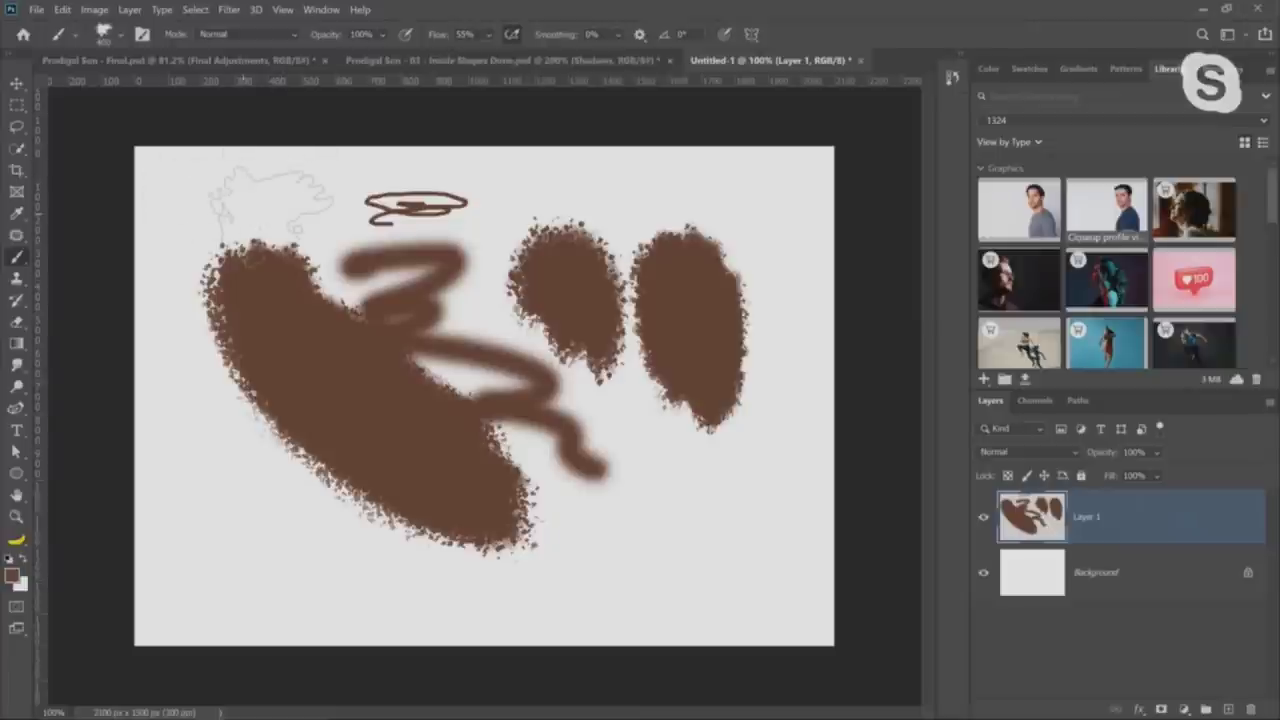
pyautogui.moveTo(300, 260)
pyautogui.mouseDown()
pyautogui.moveTo(580, 460)
pyautogui.moveTo(400, 400)
pyautogui.mouseUp()
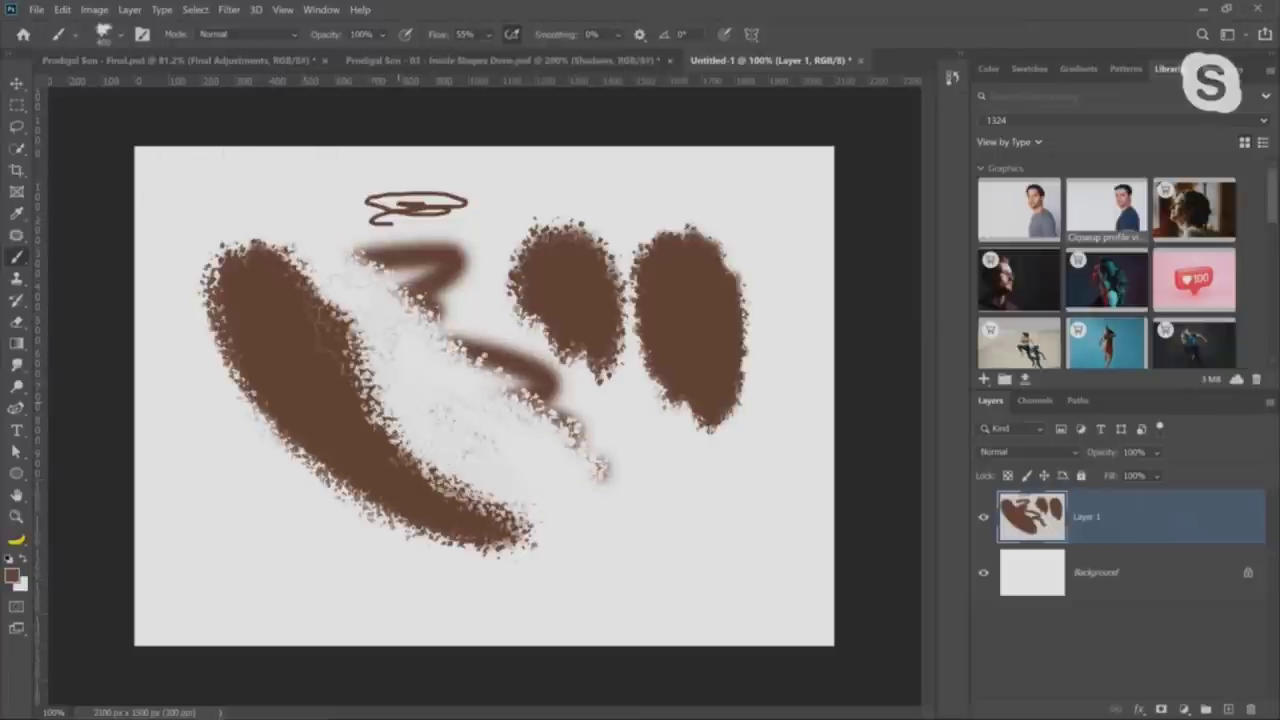
pyautogui.moveTo(400, 250)
pyautogui.mouseDown()
pyautogui.moveTo(320, 330)
pyautogui.moveTo(300, 380)
pyautogui.moveTo(585, 450)
pyautogui.moveTo(420, 250)
pyautogui.moveTo(565, 300)
pyautogui.moveTo(660, 300)
pyautogui.moveTo(600, 290)
pyautogui.moveTo(375, 360)
pyautogui.moveTo(280, 295)
pyautogui.moveTo(565, 510)
pyautogui.moveTo(565, 428)
pyautogui.moveTo(414, 236)
pyautogui.moveTo(520, 300)
pyautogui.moveTo(590, 440)
pyautogui.moveTo(602, 520)
pyautogui.mouseUp()
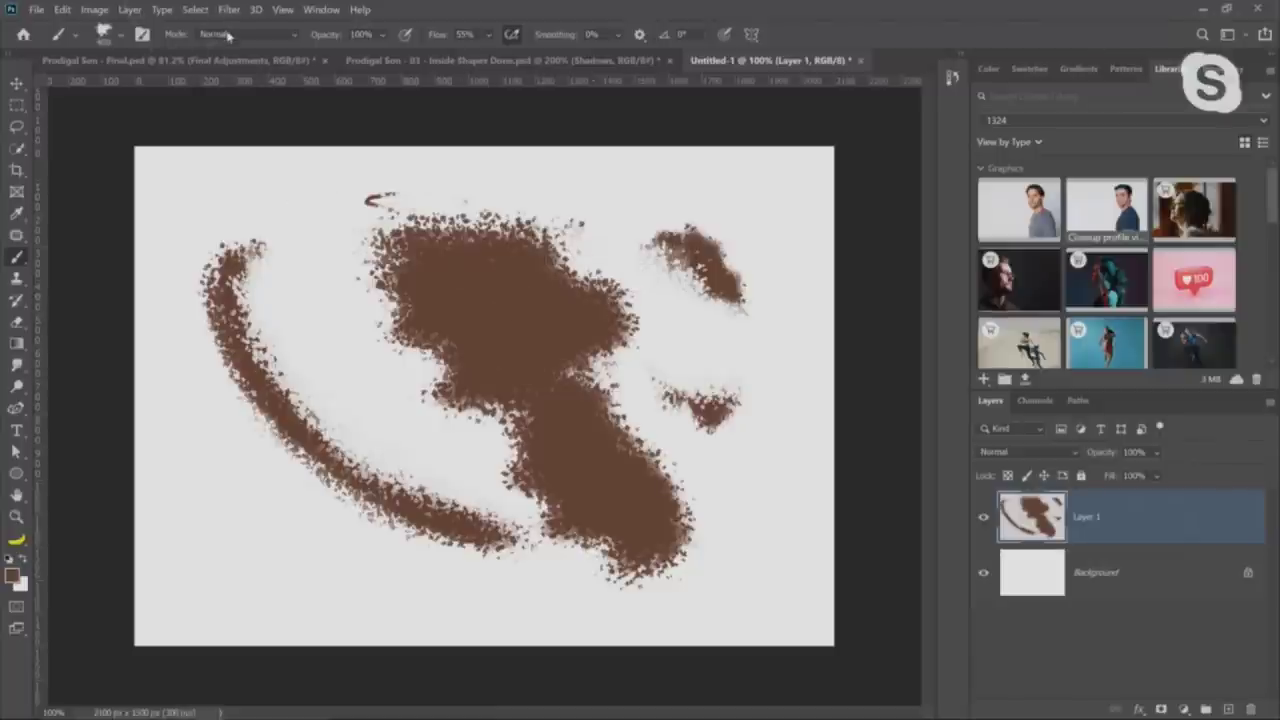
# Clear a looping band through the brown blob in Clear brush mode, then paint a large brown mass in Normal
pyautogui.click(229, 36)
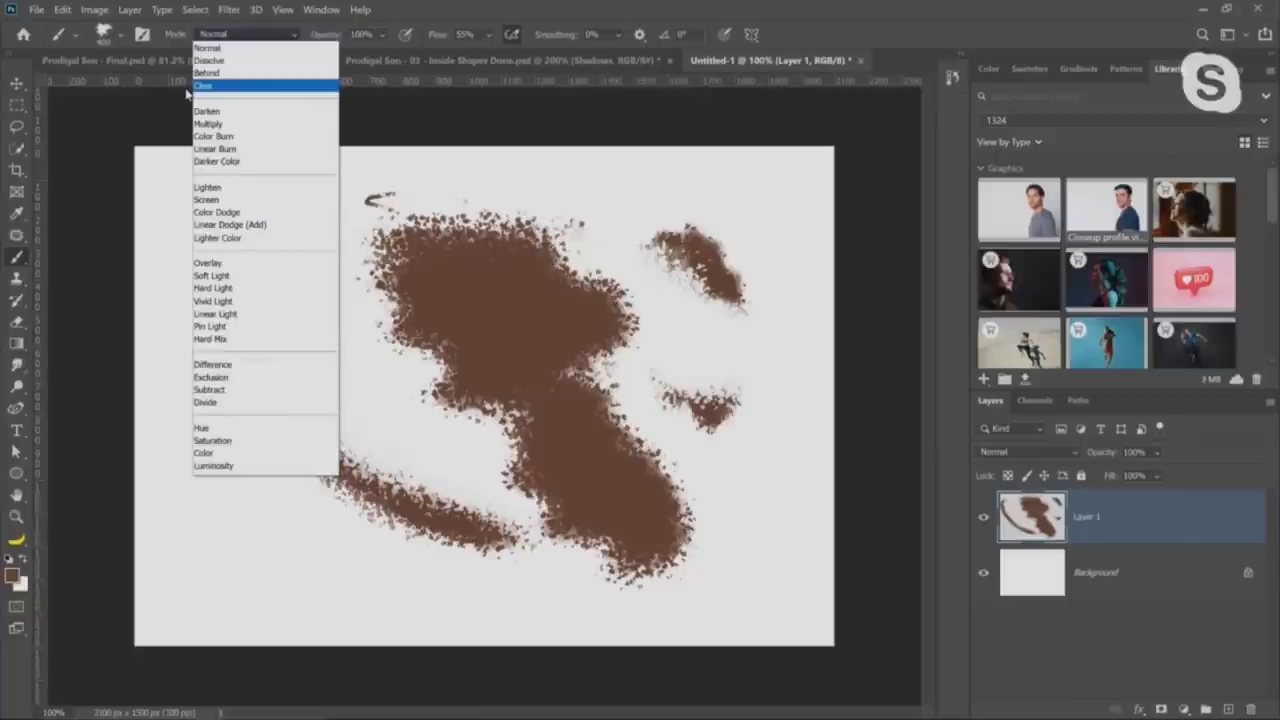
pyautogui.click(212, 86)
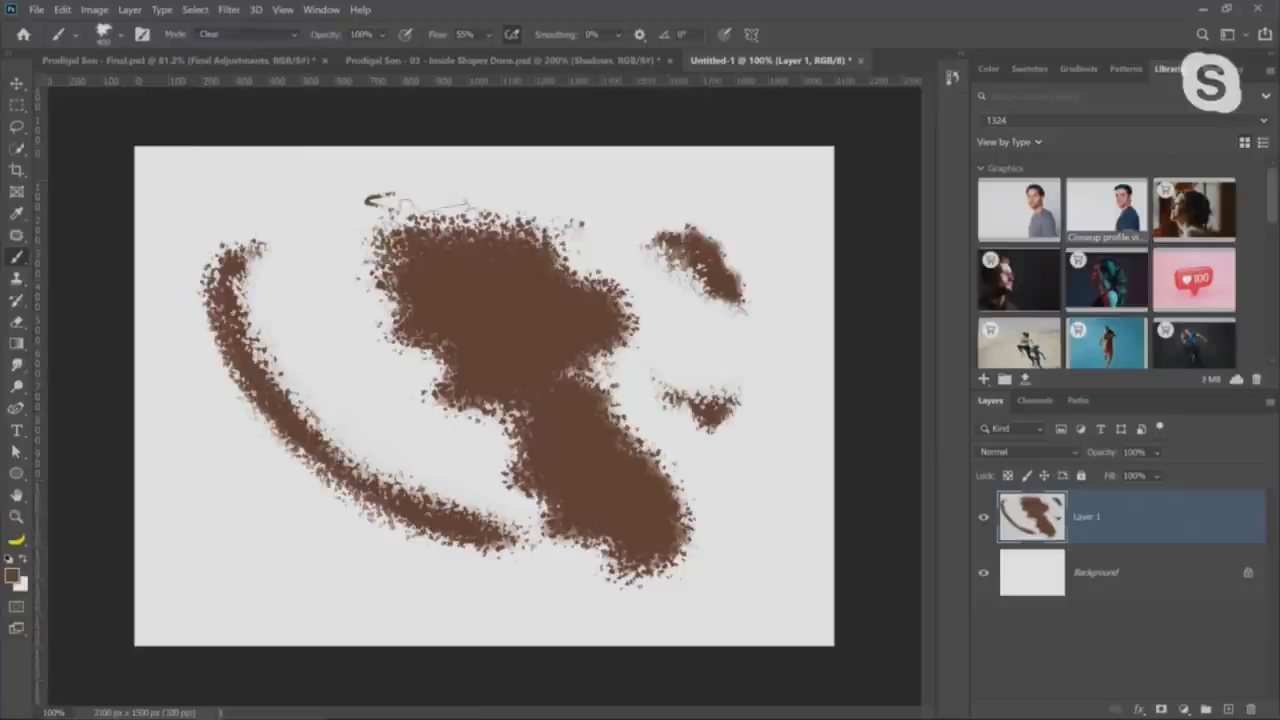
pyautogui.moveTo(440, 225)
pyautogui.mouseDown()
pyautogui.moveTo(510, 390)
pyautogui.moveTo(610, 480)
pyautogui.moveTo(480, 215)
pyautogui.mouseUp()
pyautogui.click(246, 33)
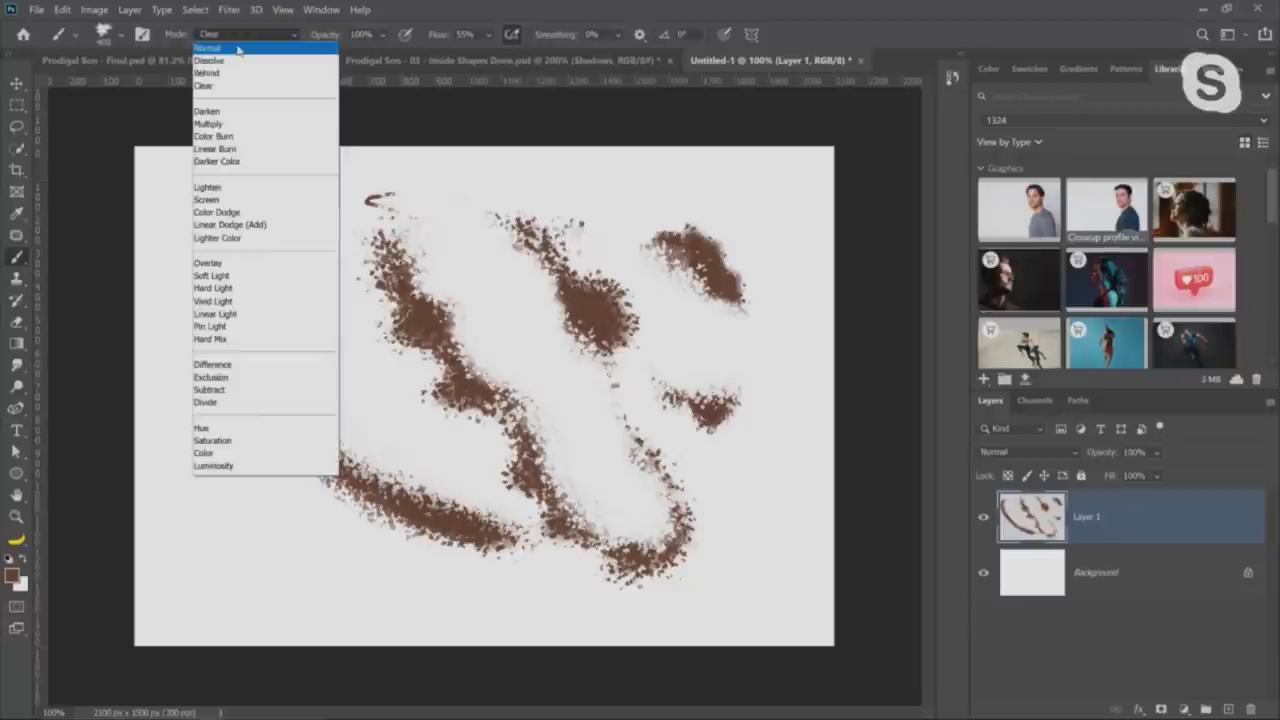
pyautogui.click(238, 48)
pyautogui.moveTo(420, 250)
pyautogui.mouseDown()
pyautogui.moveTo(590, 320)
pyautogui.moveTo(640, 440)
pyautogui.moveTo(650, 530)
pyautogui.mouseUp()
# Clear a diagonal swath through the paint, undo the repainting, and return to the Prodigal Son - 03 document
pyautogui.click(246, 33)
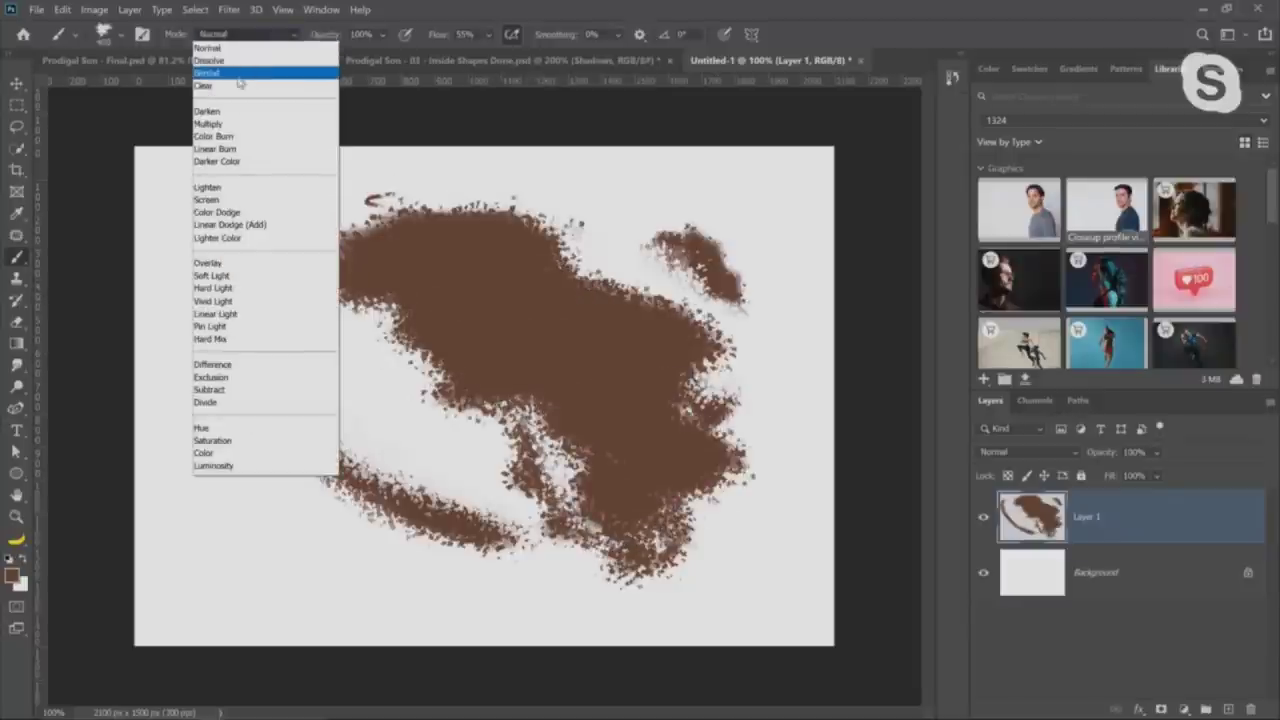
pyautogui.click(238, 86)
pyautogui.moveTo(375, 200); pyautogui.dragTo(690, 480)
pyautogui.click(246, 33)
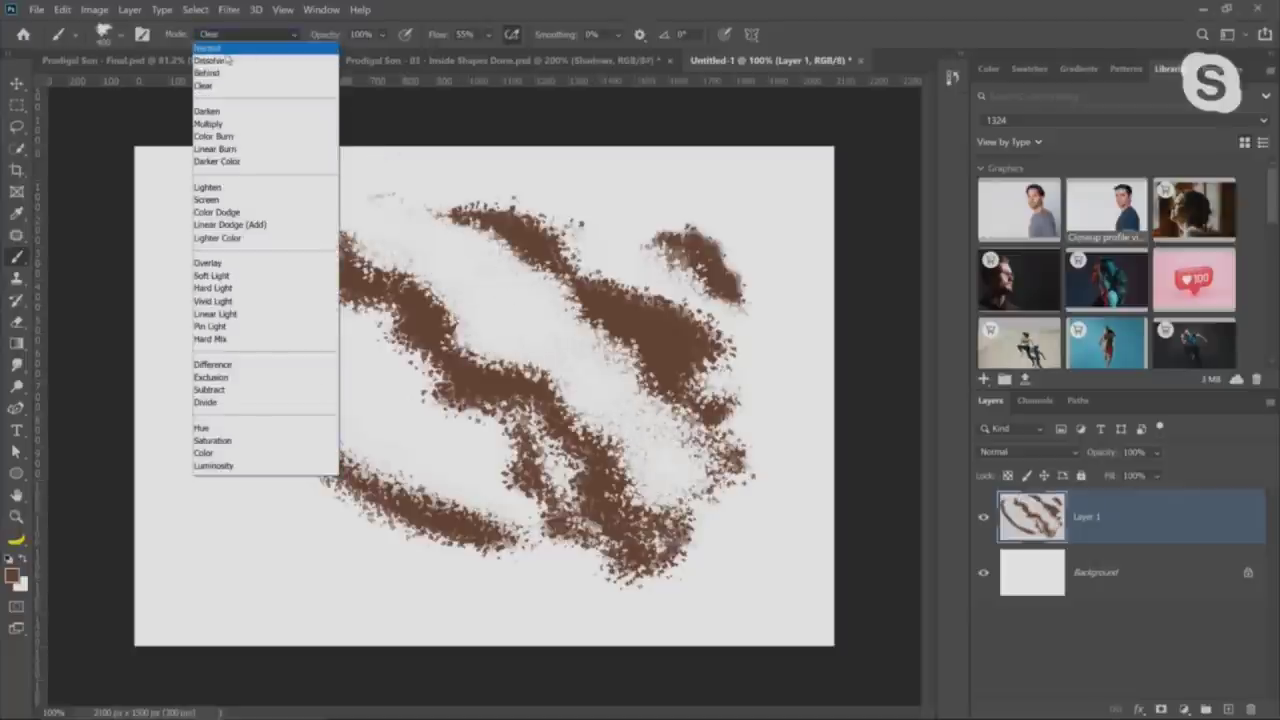
pyautogui.click(230, 46)
pyautogui.moveTo(295, 275)
pyautogui.mouseDown()
pyautogui.moveTo(345, 242)
pyautogui.moveTo(600, 272)
pyautogui.moveTo(560, 385)
pyautogui.mouseUp()
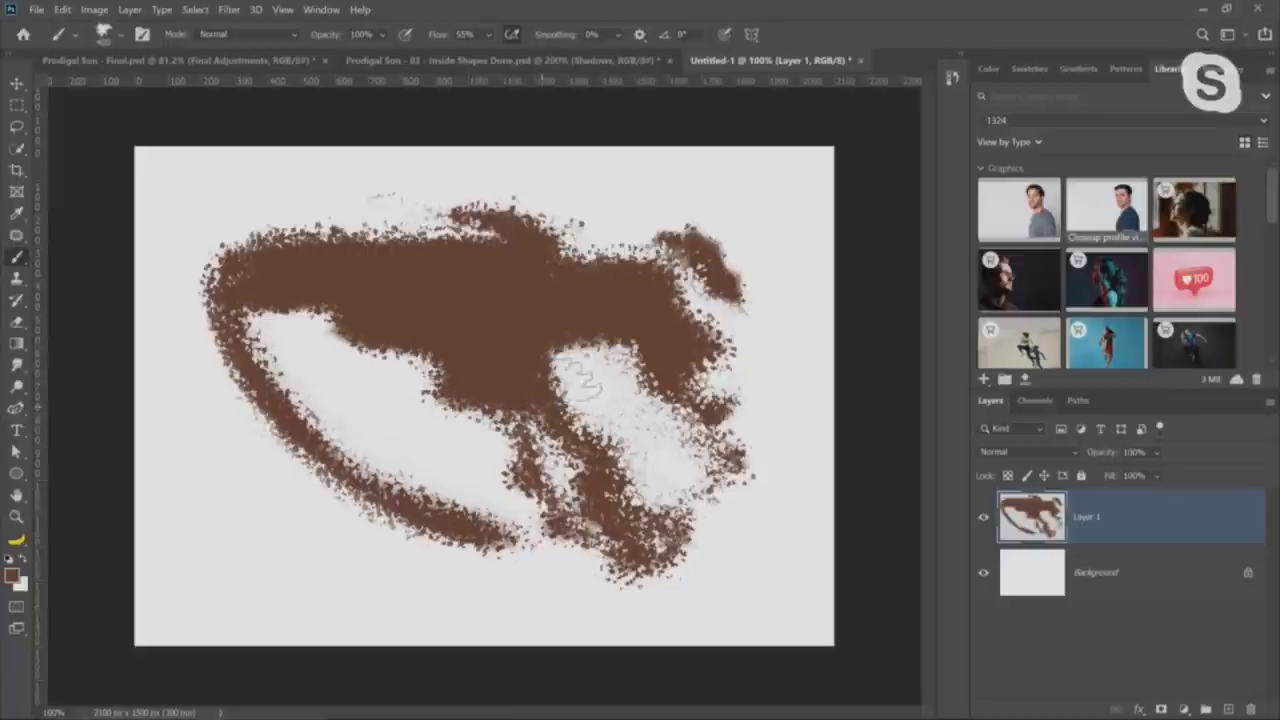
pyautogui.hotkey('ctrl', 'z')
pyautogui.hotkey('ctrl', 'z')
pyautogui.hotkey('ctrl', 'z')
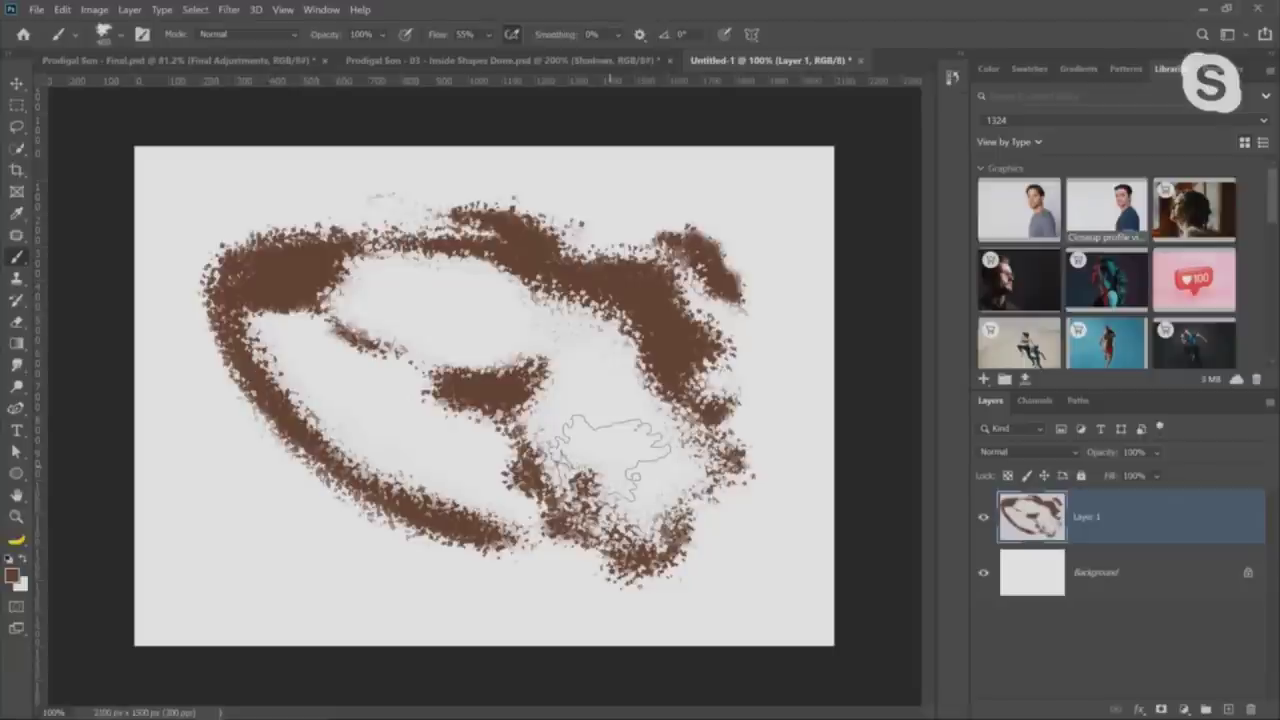
pyautogui.click(520, 61)
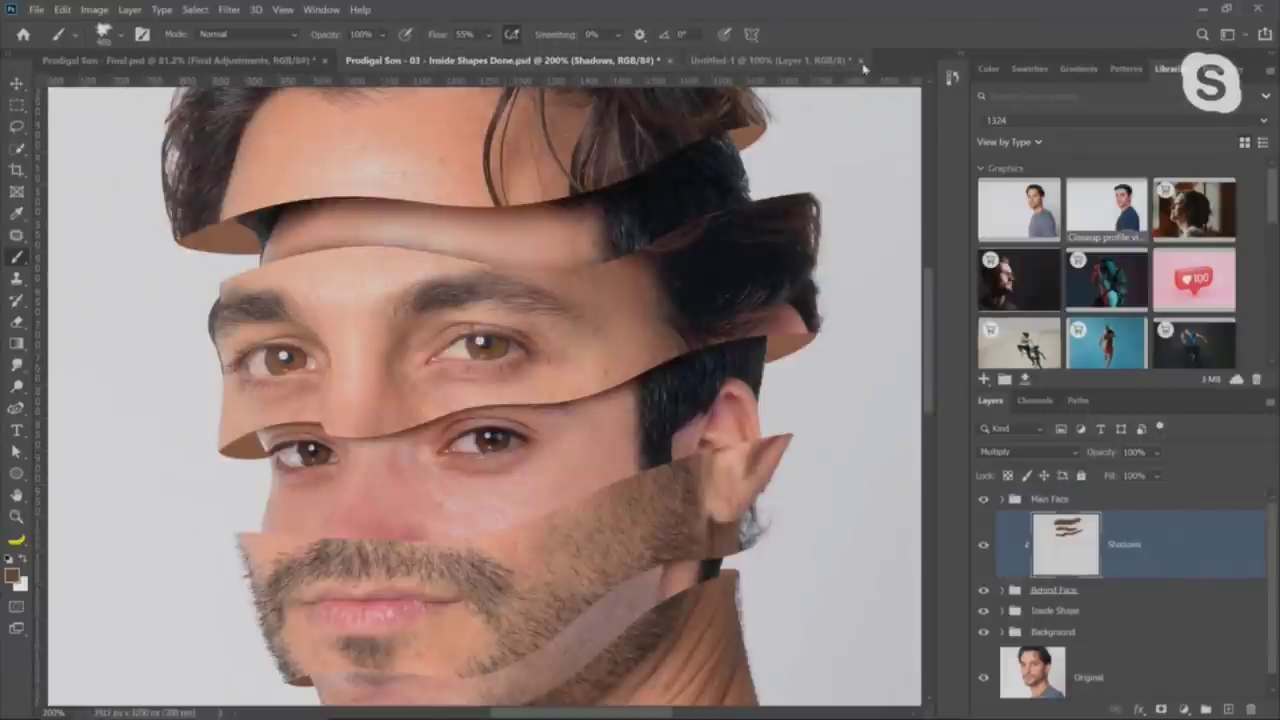
# Pick the Soft Round brush and shade the cheek near the ear and along the jaw strip
pyautogui.click(121, 33)
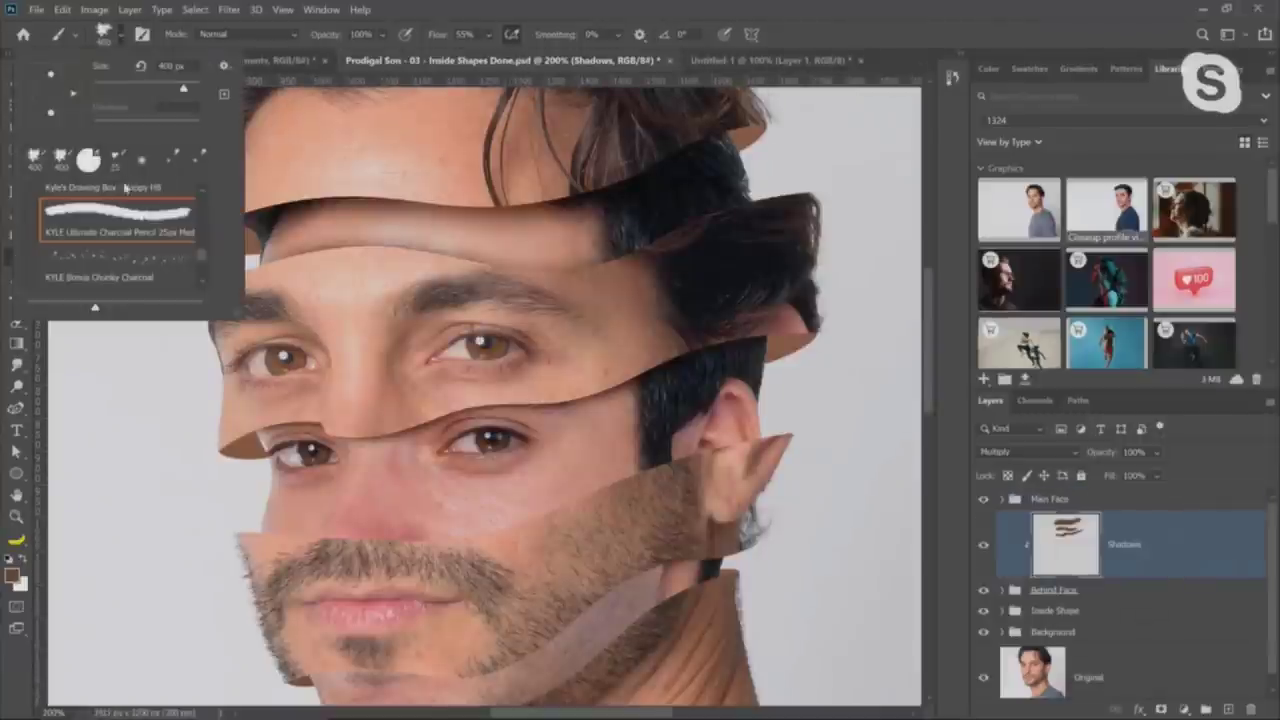
pyautogui.click(155, 185)
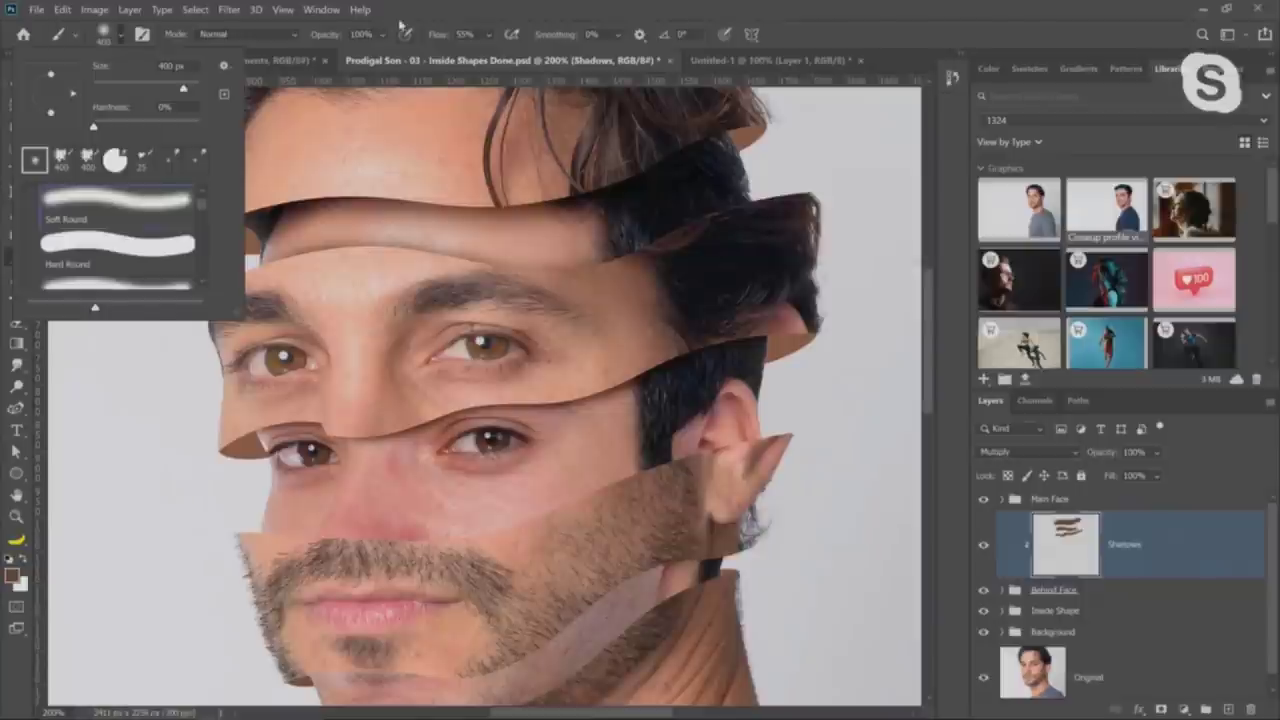
pyautogui.click(402, 22)
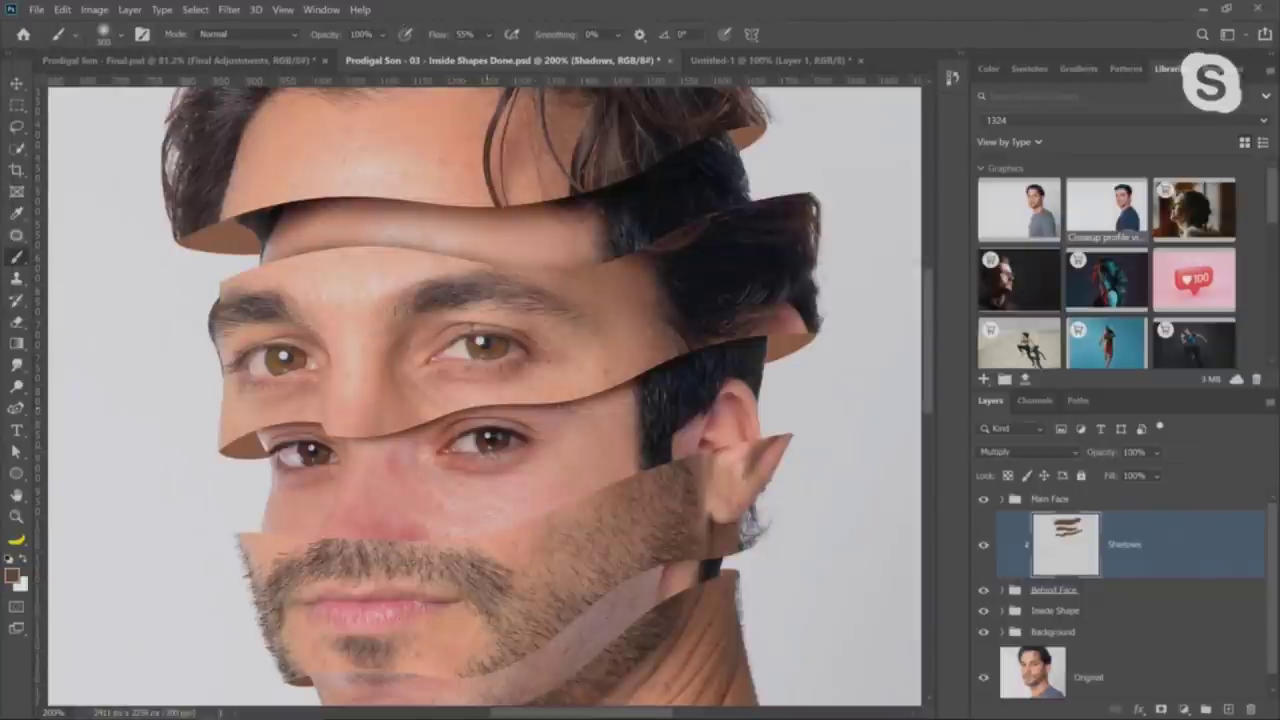
pyautogui.moveTo(665, 462); pyautogui.dragTo(580, 500)
pyautogui.moveTo(706, 452)
pyautogui.mouseDown()
pyautogui.moveTo(452, 535)
pyautogui.moveTo(252, 530)
pyautogui.moveTo(276, 533)
pyautogui.mouseUp()
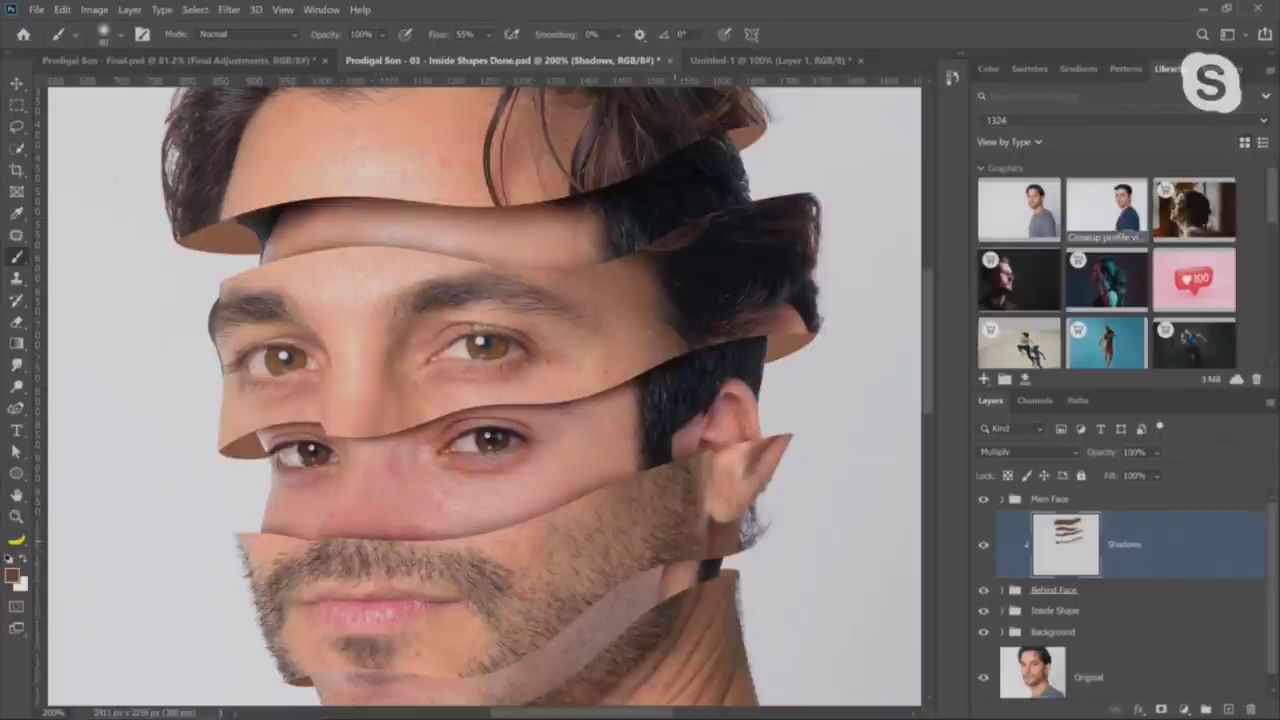
# Shade the lower edge of the mouth strip and the top edge of the chin strip
pyautogui.scroll(-3, 485, 395)
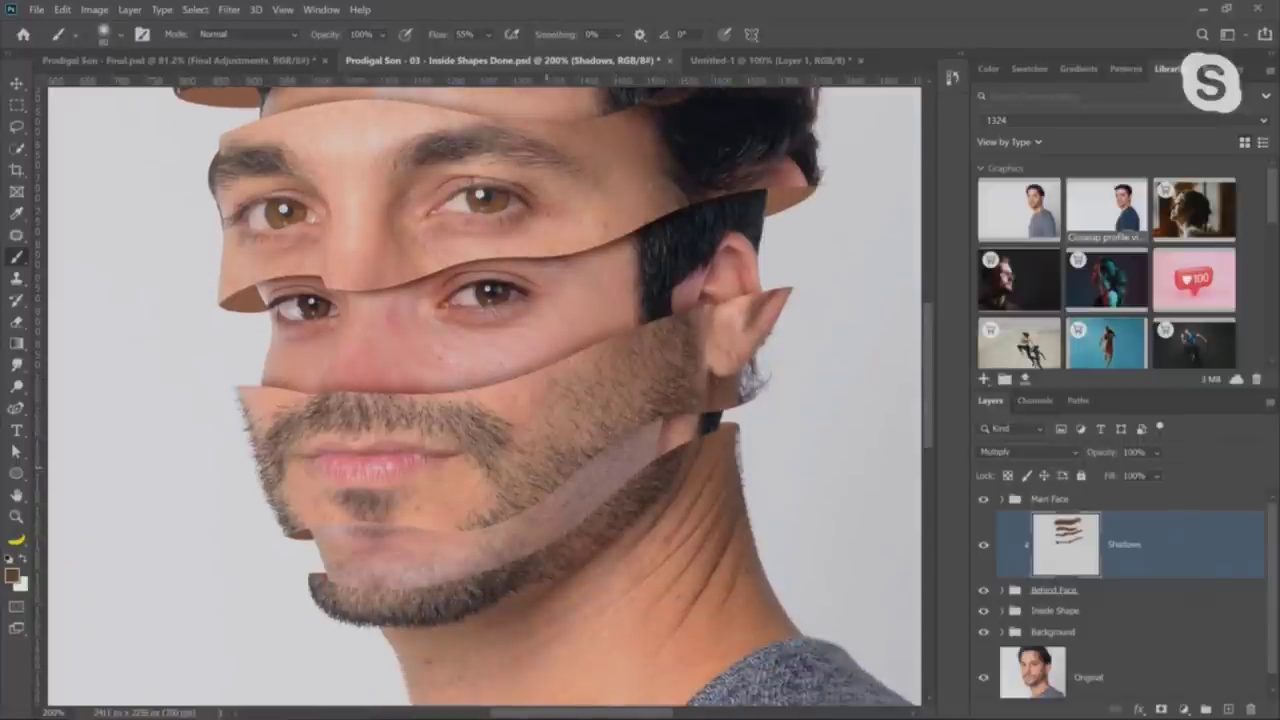
pyautogui.moveTo(344, 526); pyautogui.dragTo(442, 538)
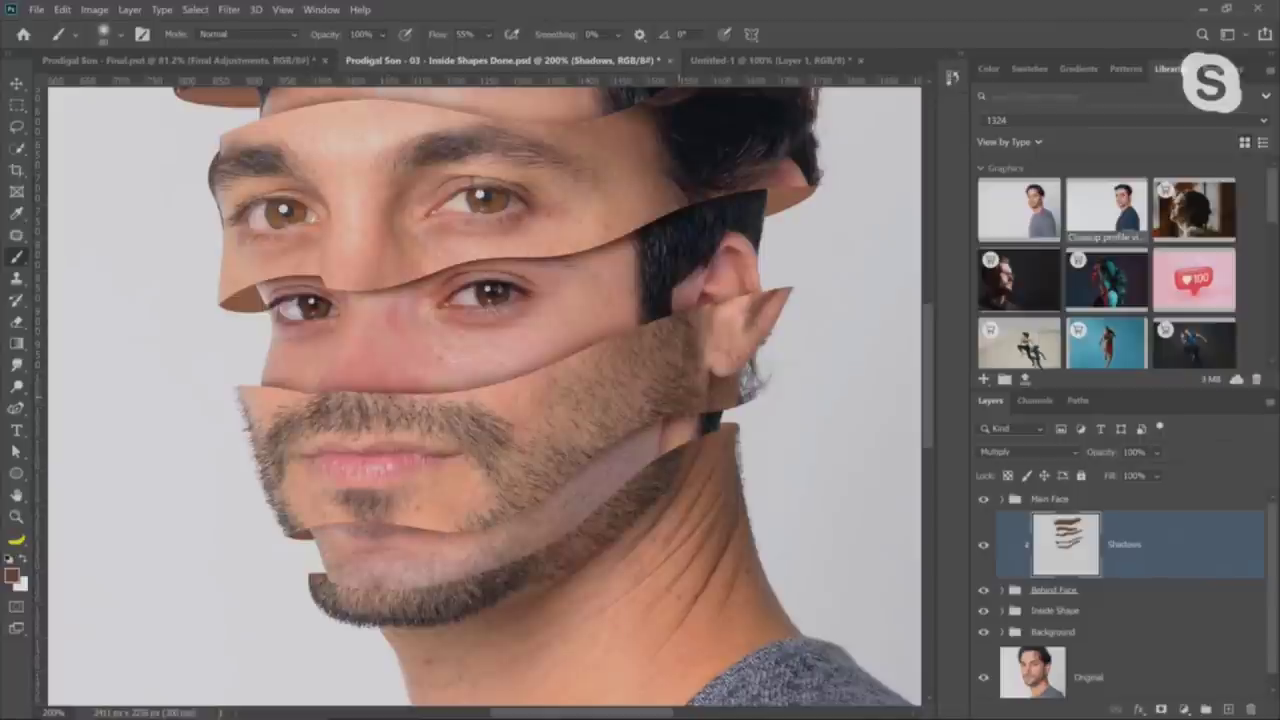
pyautogui.moveTo(490, 522); pyautogui.dragTo(520, 526)
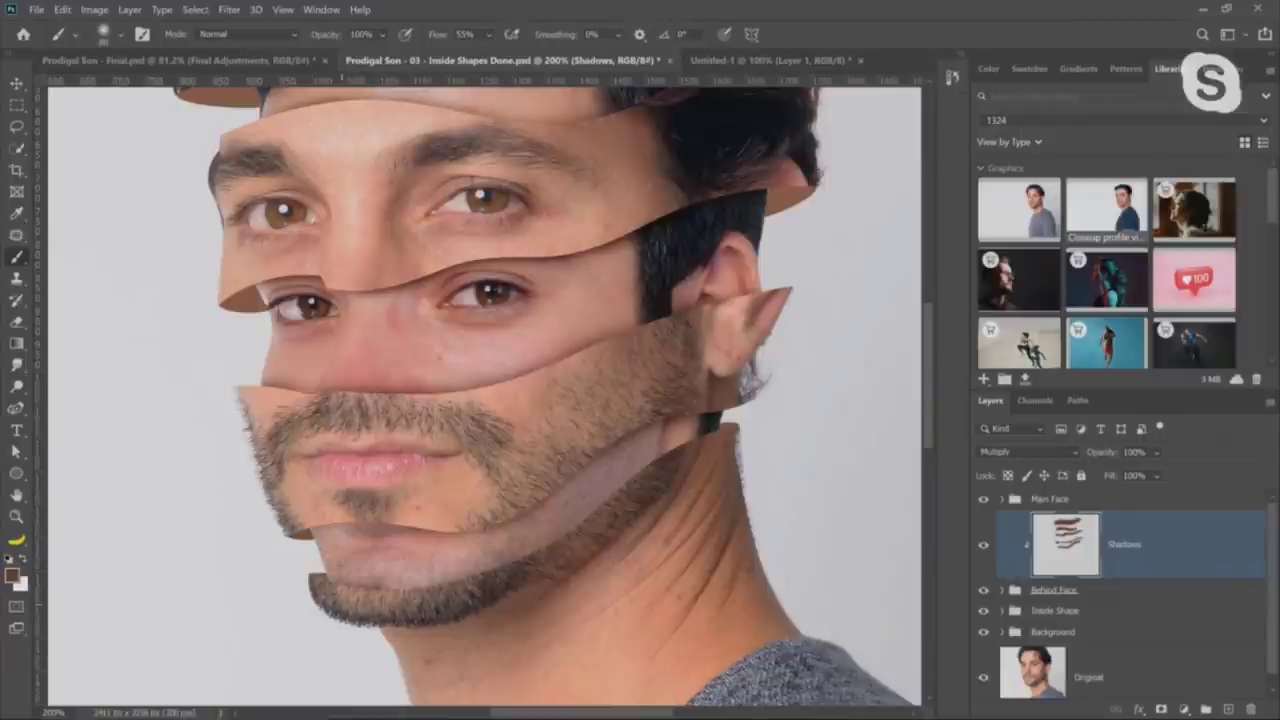
pyautogui.moveTo(332, 582)
pyautogui.mouseDown()
pyautogui.moveTo(480, 576)
pyautogui.moveTo(560, 535)
pyautogui.moveTo(690, 435)
pyautogui.mouseUp()
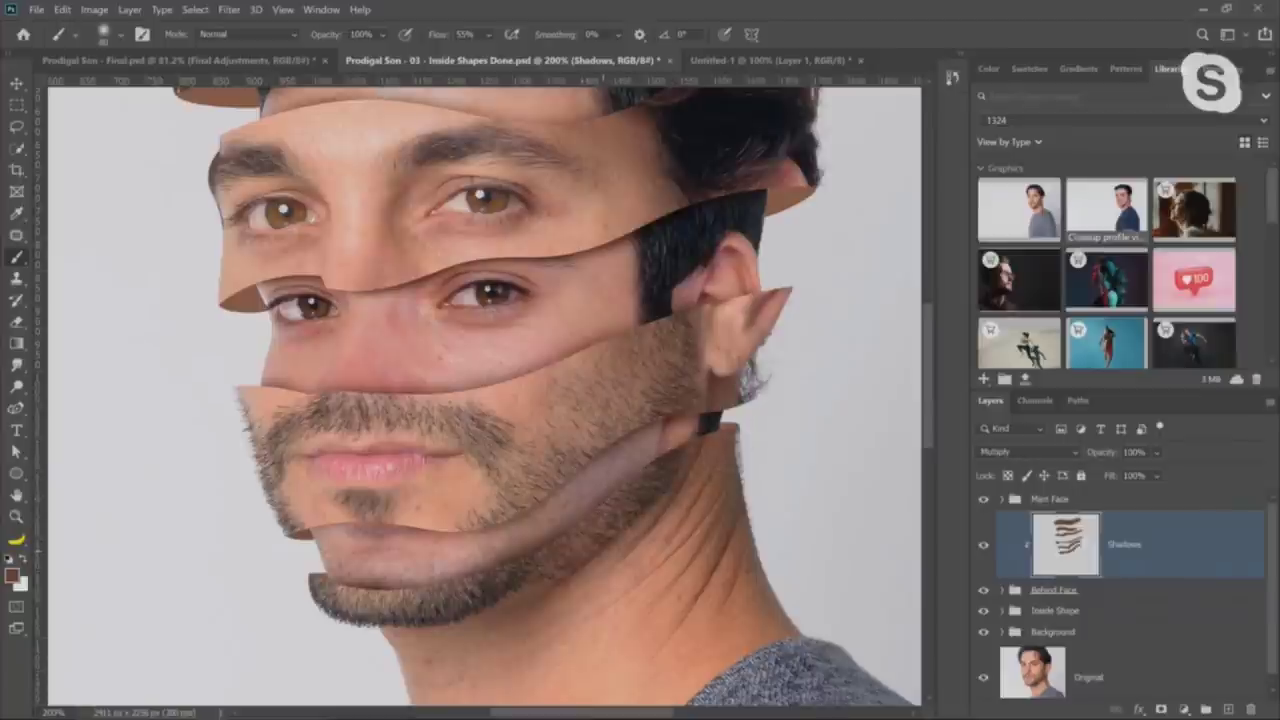
pyautogui.scroll(3, 540, 400)
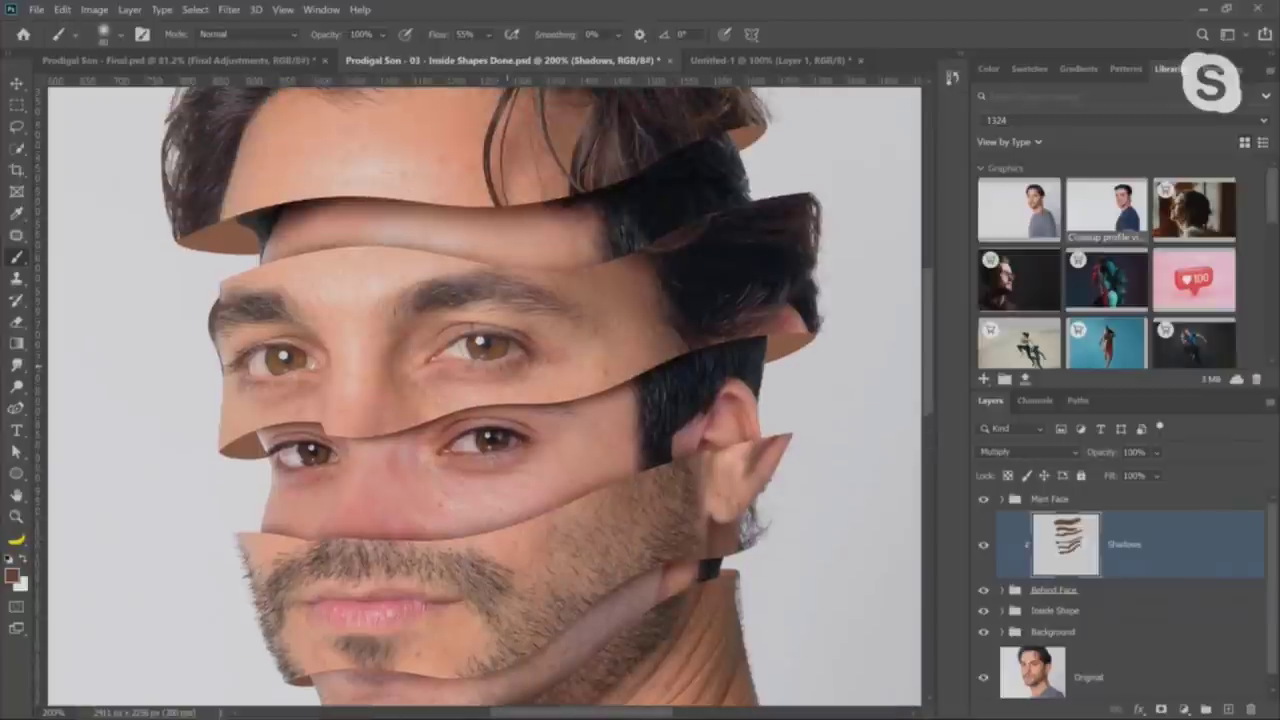
pyautogui.click(16, 516)
# Zoom to 400% and darken the shadow under the top forehead strip where it overlaps the eyebrow strip
pyautogui.click(402, 268)
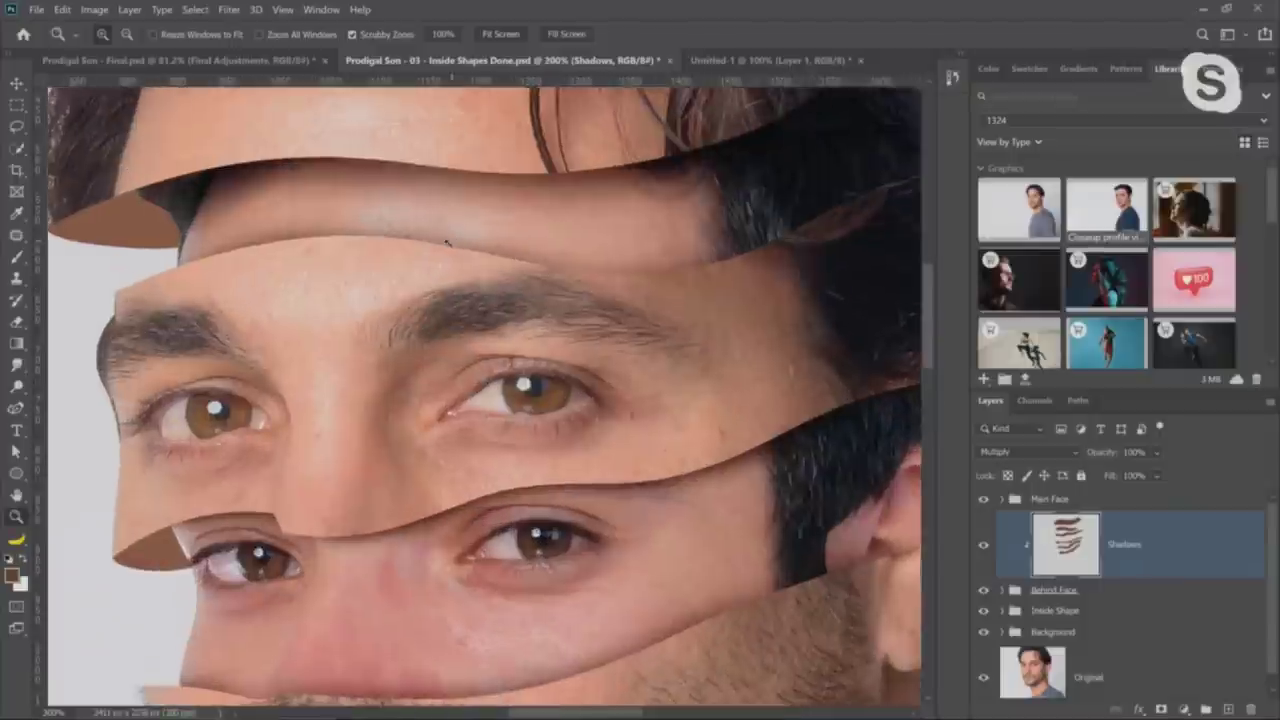
pyautogui.click(402, 268)
pyautogui.click(16, 257)
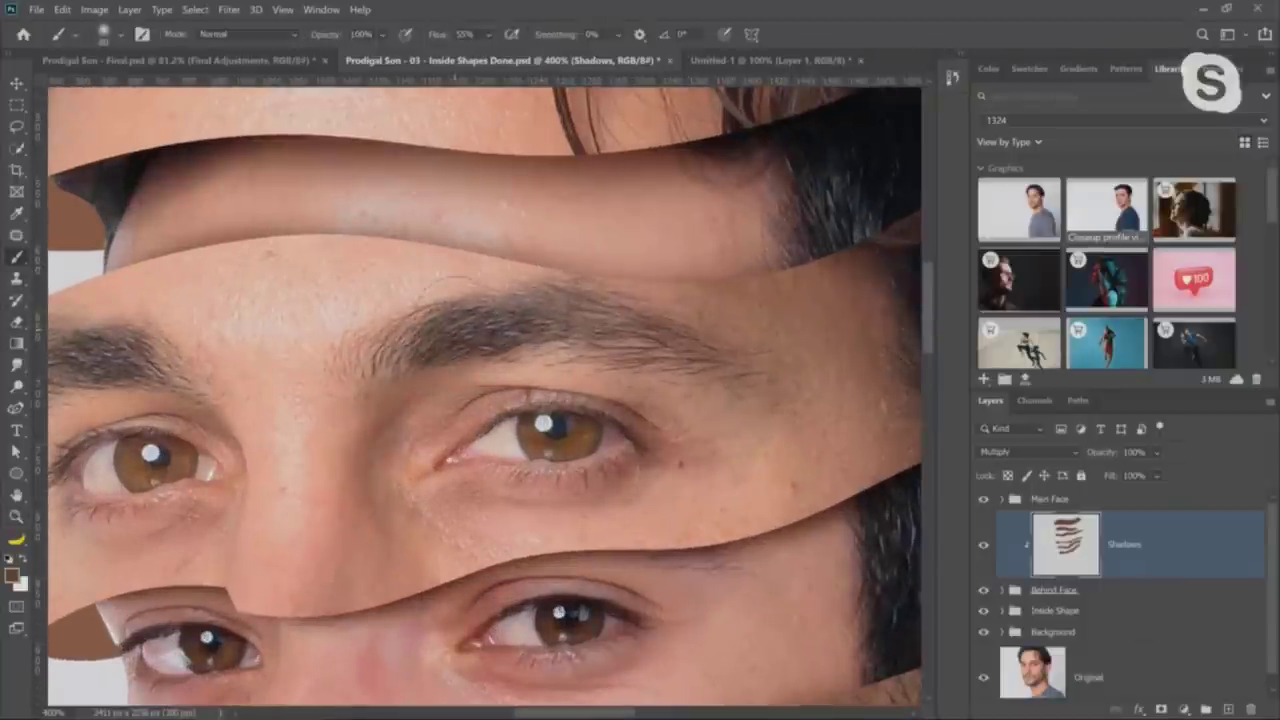
pyautogui.moveTo(355, 232); pyautogui.dragTo(550, 255)
pyautogui.moveTo(430, 242)
pyautogui.mouseDown()
pyautogui.moveTo(200, 232)
pyautogui.moveTo(372, 236)
pyautogui.mouseUp()
pyautogui.moveTo(556, 266); pyautogui.dragTo(592, 264)
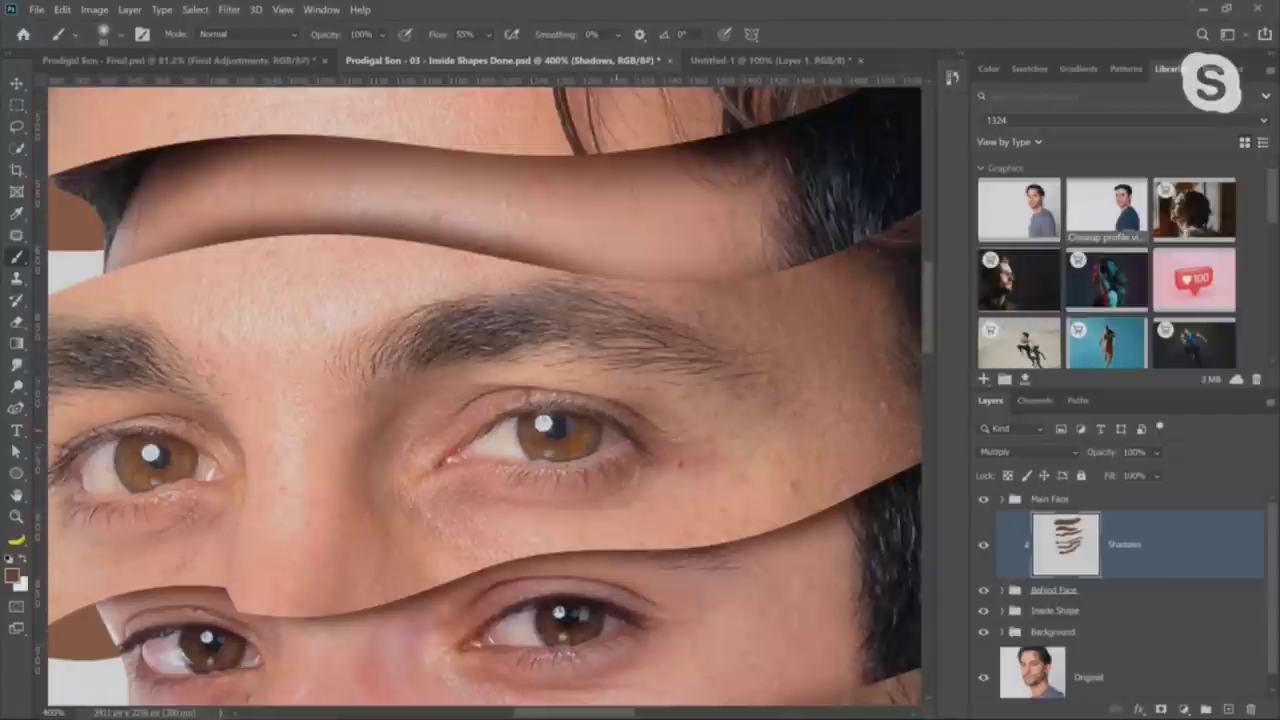
pyautogui.doubleClick(1222, 555)
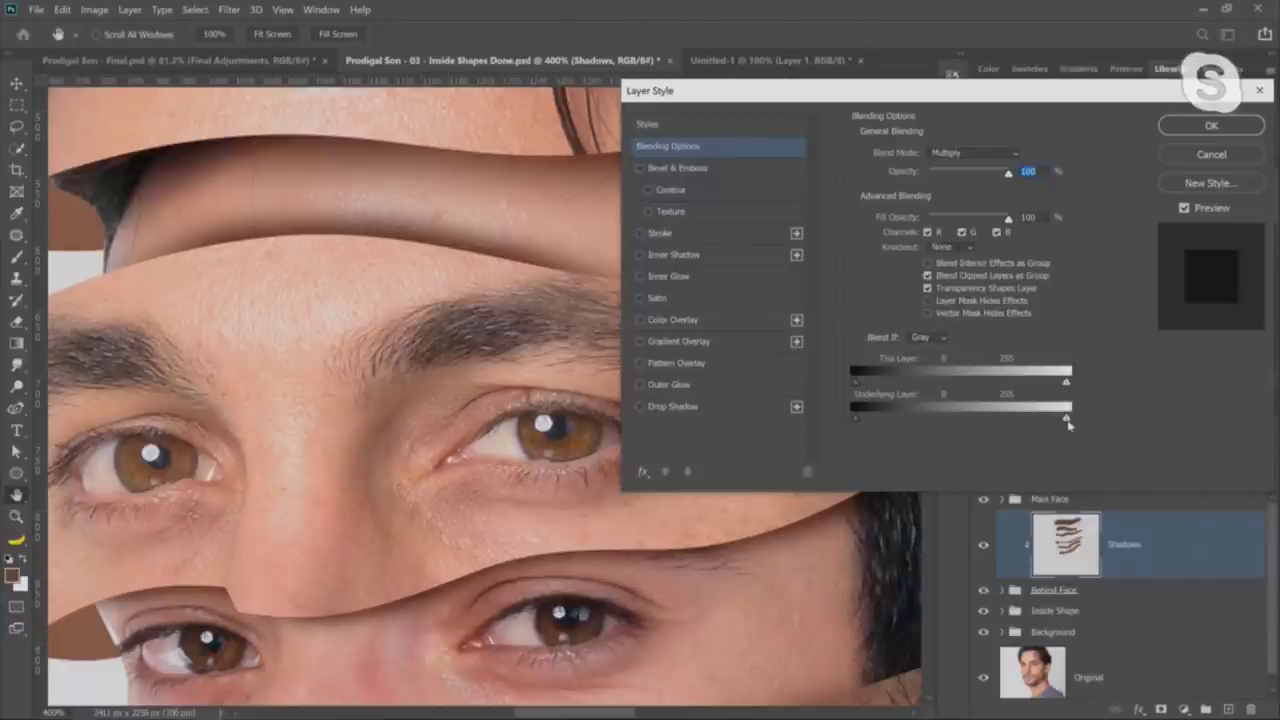
# Split the Shadows layer's Underlying Layer white Blend If slider at 203/255 and apply the style
pyautogui.moveTo(1068, 424); pyautogui.dragTo(1030, 420)
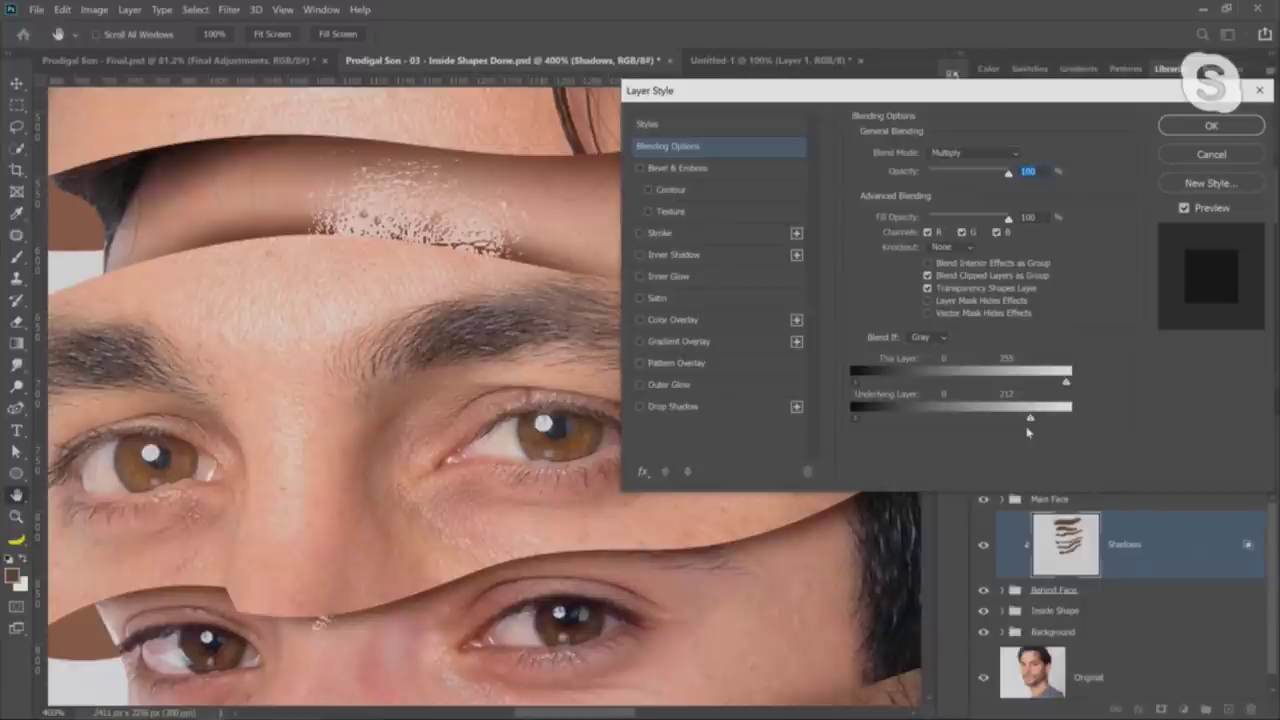
pyautogui.press('alt')
pyautogui.moveTo(1030, 422)
pyautogui.mouseDown()
pyautogui.moveTo(1017, 421)
pyautogui.moveTo(1088, 420)
pyautogui.moveTo(1006, 421)
pyautogui.moveTo(1050, 421)
pyautogui.moveTo(1014, 433)
pyautogui.mouseUp()
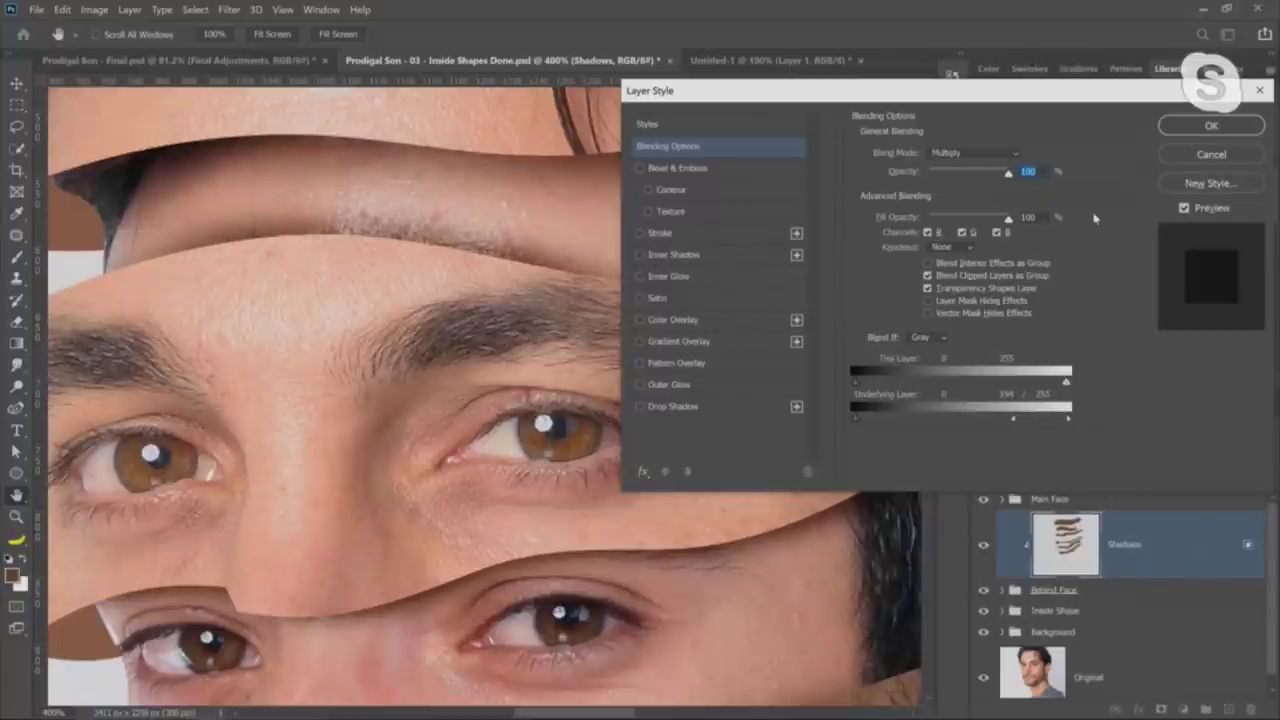
pyautogui.moveTo(1019, 420); pyautogui.dragTo(1023, 425)
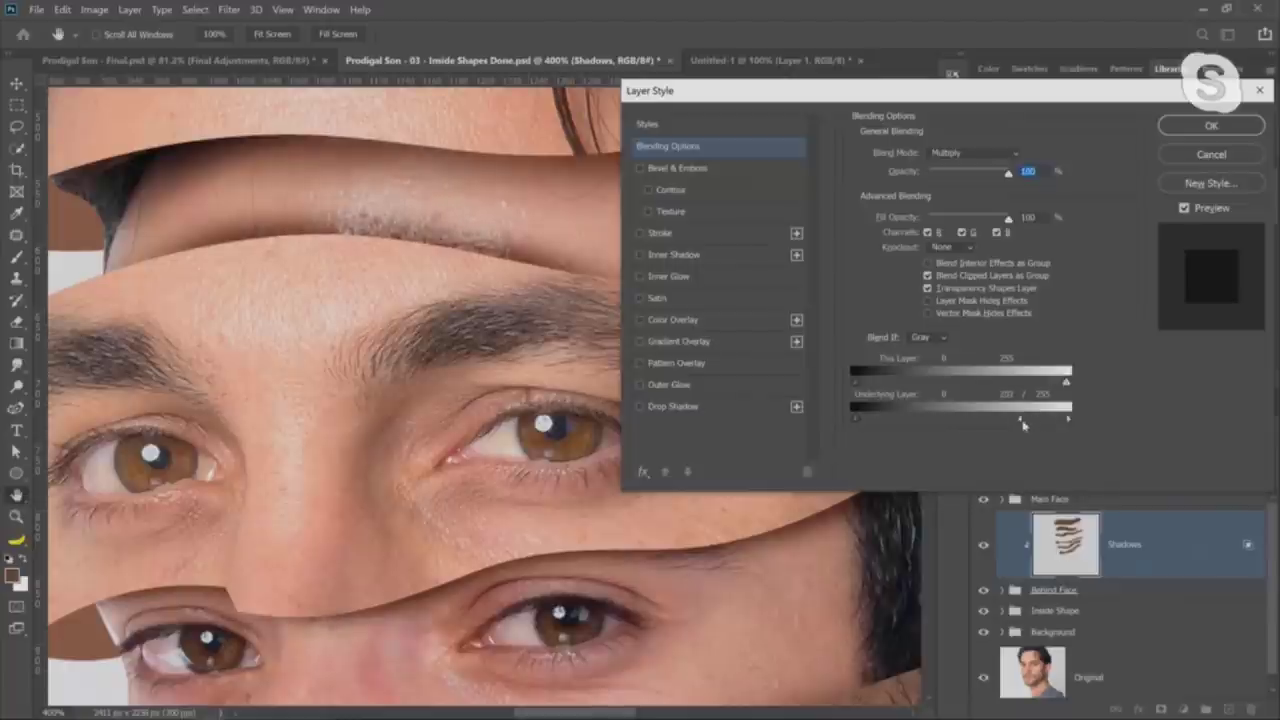
pyautogui.click(1211, 124)
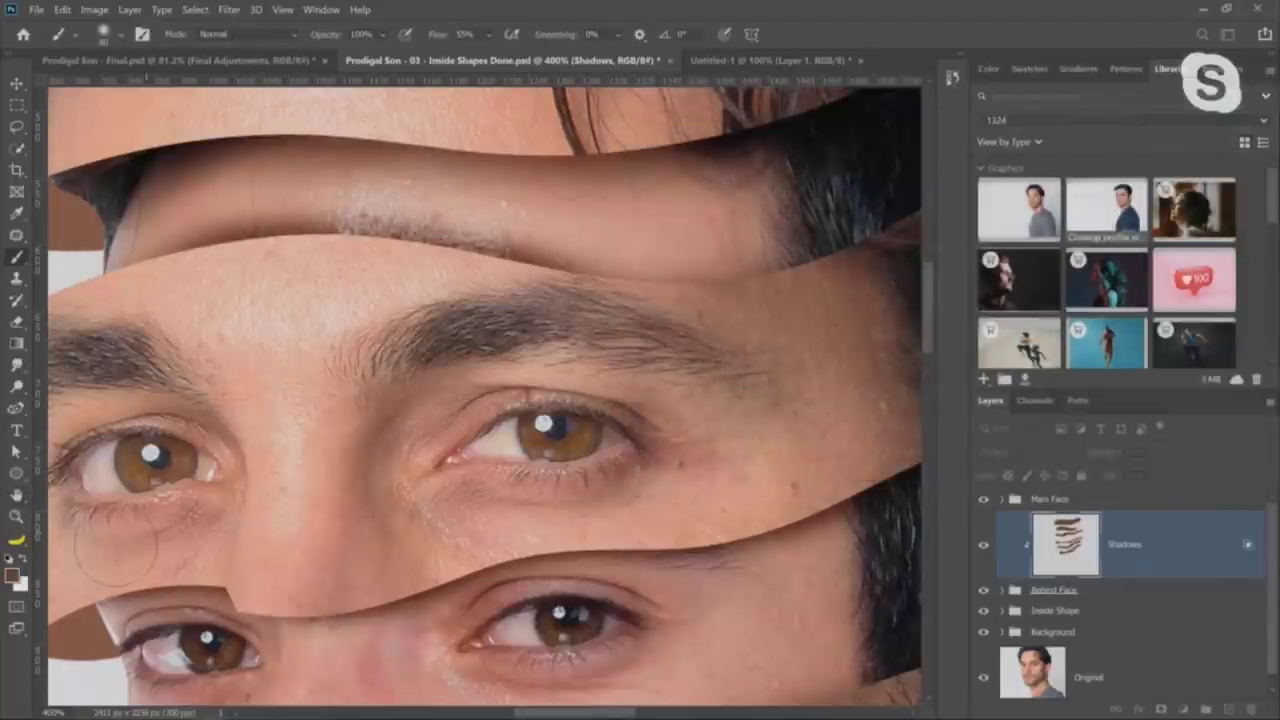
pyautogui.click(16, 516)
# Zoom into the forehead and brush a soft stroke along the middle strip's upper edge
pyautogui.doubleClick(16, 516)
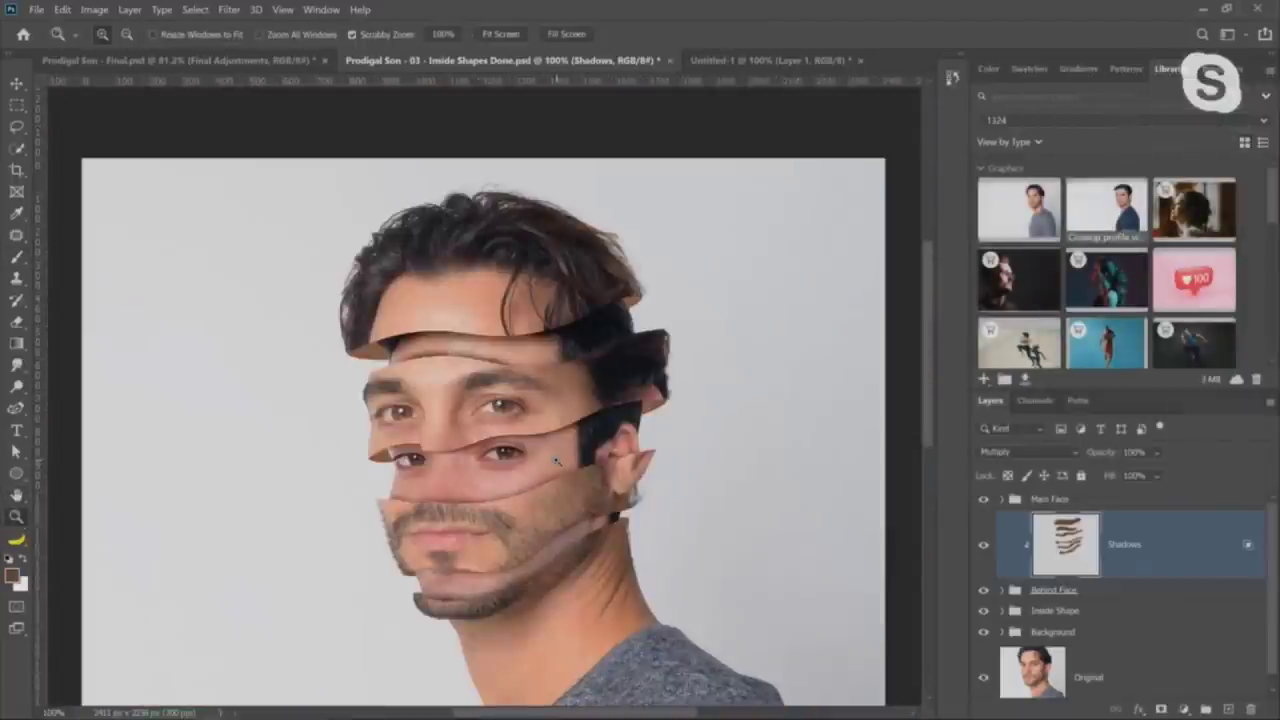
pyautogui.click(443, 366)
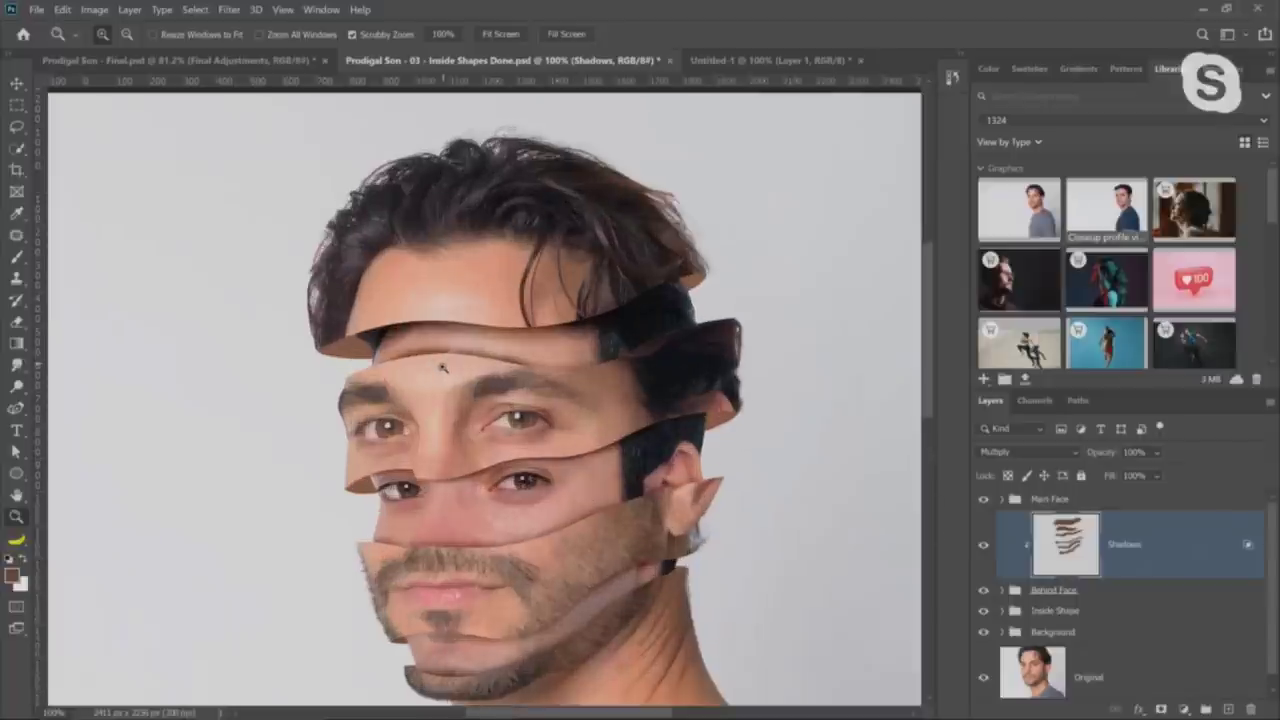
pyautogui.click(443, 366)
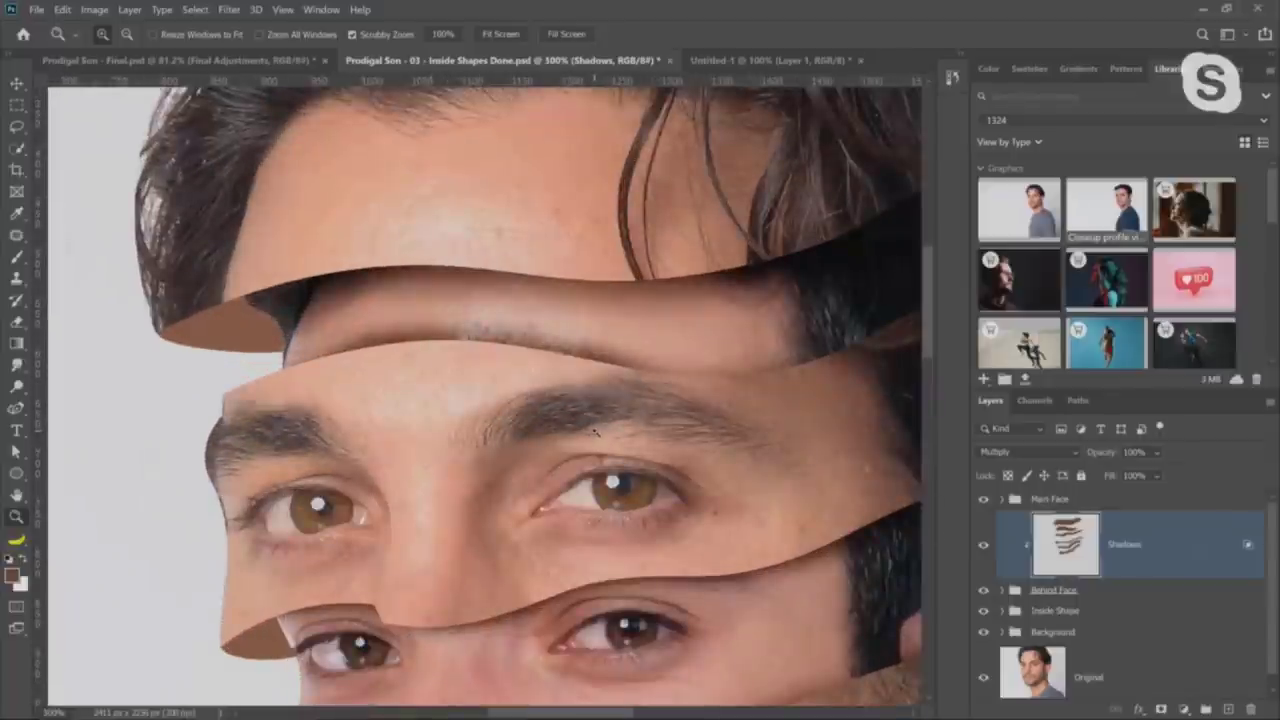
pyautogui.click(16, 257)
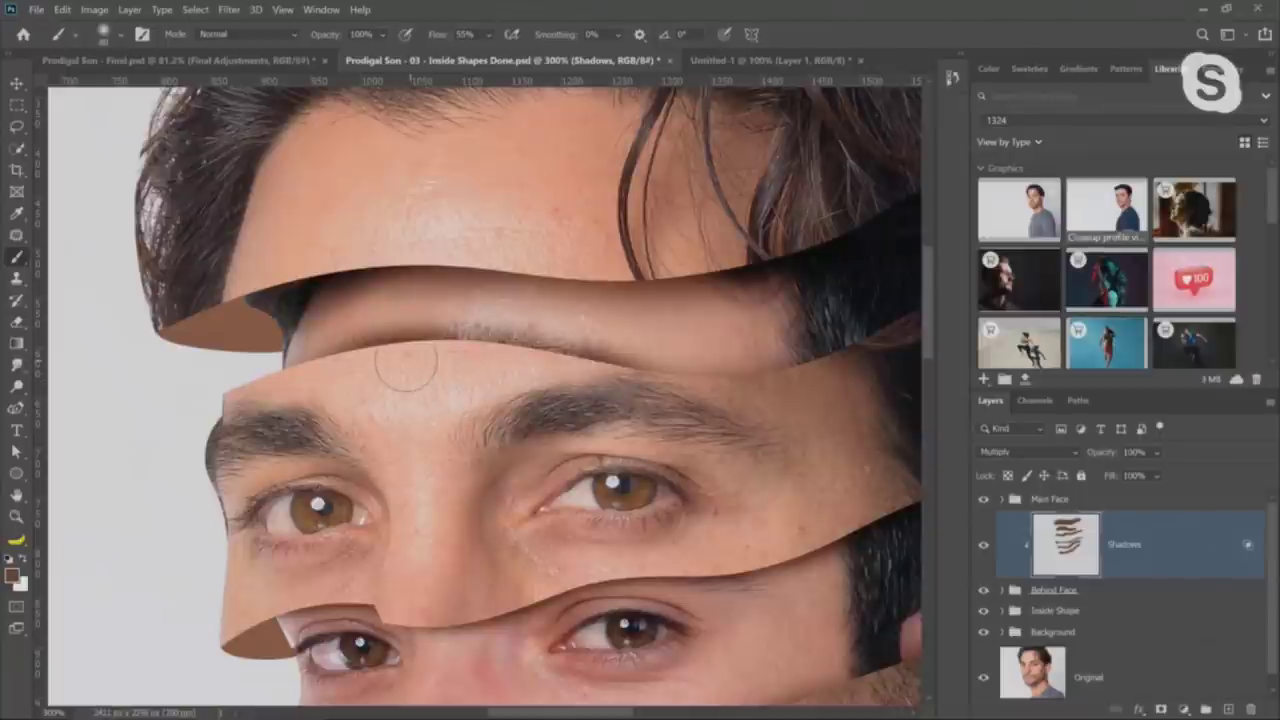
pyautogui.moveTo(310, 358)
pyautogui.mouseDown()
pyautogui.moveTo(525, 345)
pyautogui.moveTo(625, 360)
pyautogui.moveTo(345, 358)
pyautogui.moveTo(760, 368)
pyautogui.moveTo(685, 352)
pyautogui.mouseUp()
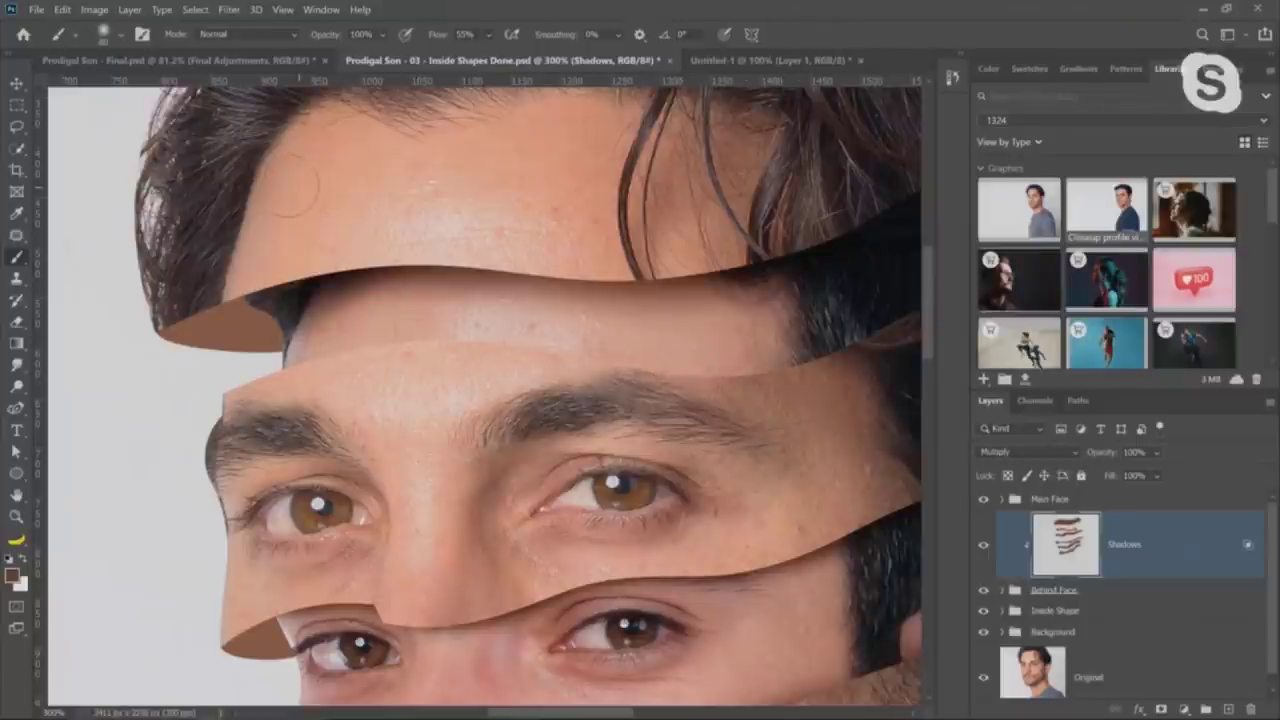
pyautogui.click(62, 10)
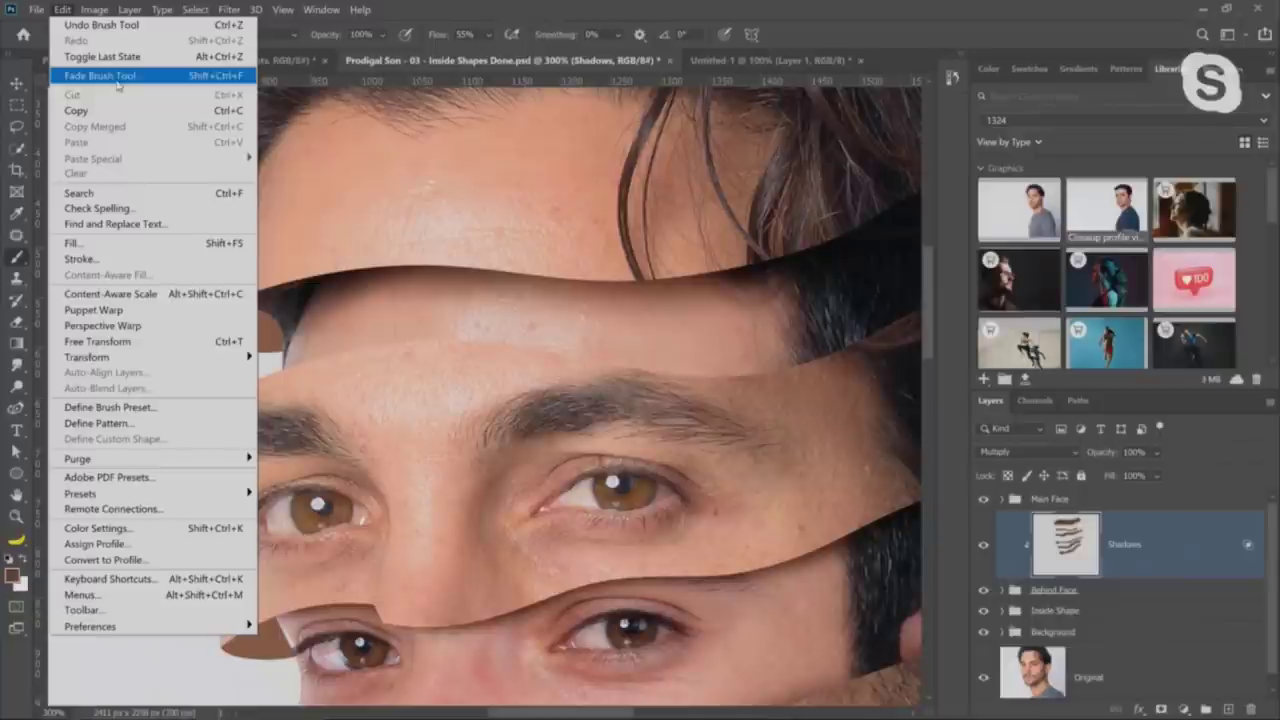
# Fade the last brush stroke to 62% opacity, then fit the image on screen
pyautogui.click(100, 76)
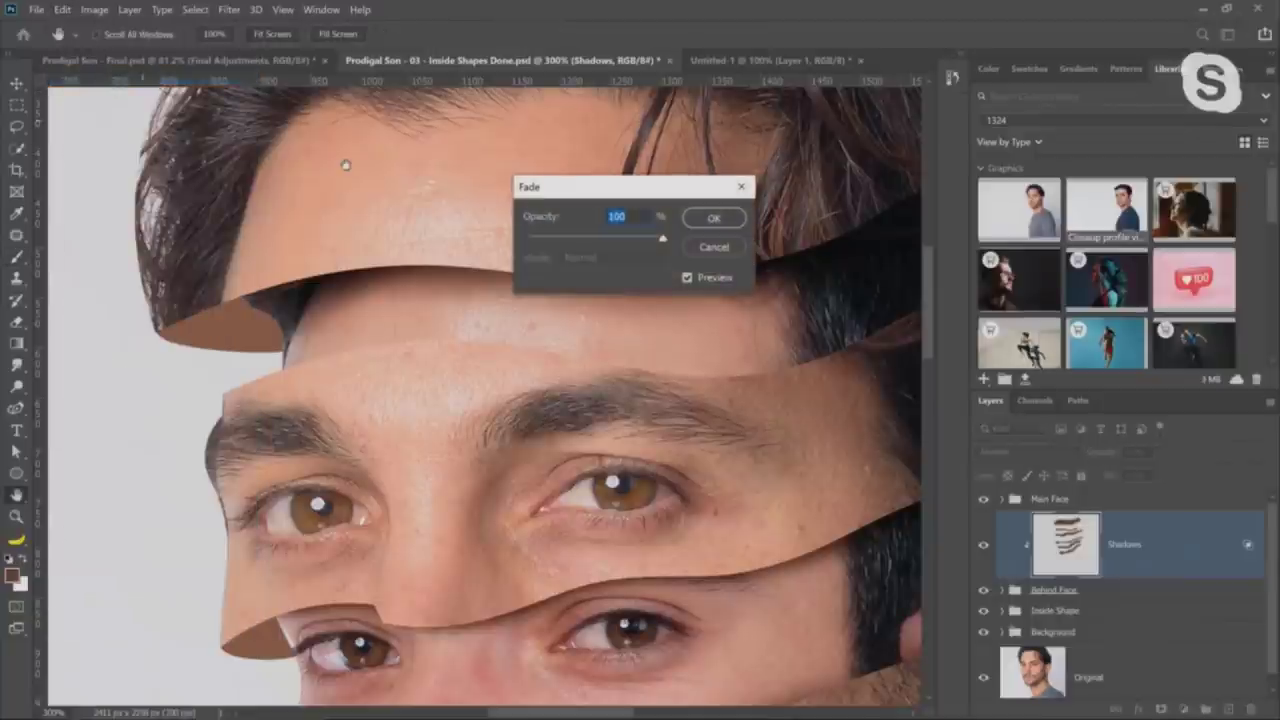
pyautogui.moveTo(626, 194); pyautogui.dragTo(826, 198)
pyautogui.moveTo(856, 243)
pyautogui.mouseDown()
pyautogui.moveTo(726, 246)
pyautogui.moveTo(829, 241)
pyautogui.moveTo(755, 250)
pyautogui.moveTo(875, 262)
pyautogui.moveTo(795, 246)
pyautogui.moveTo(808, 247)
pyautogui.mouseUp()
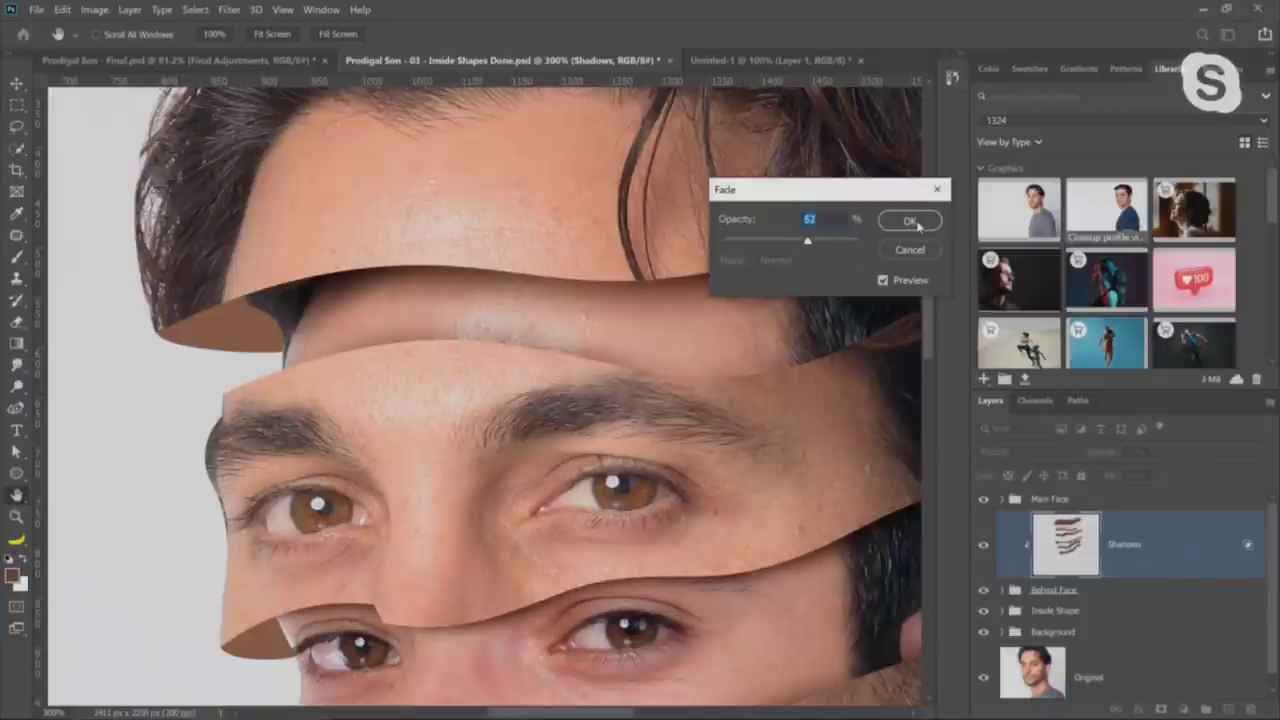
pyautogui.click(910, 222)
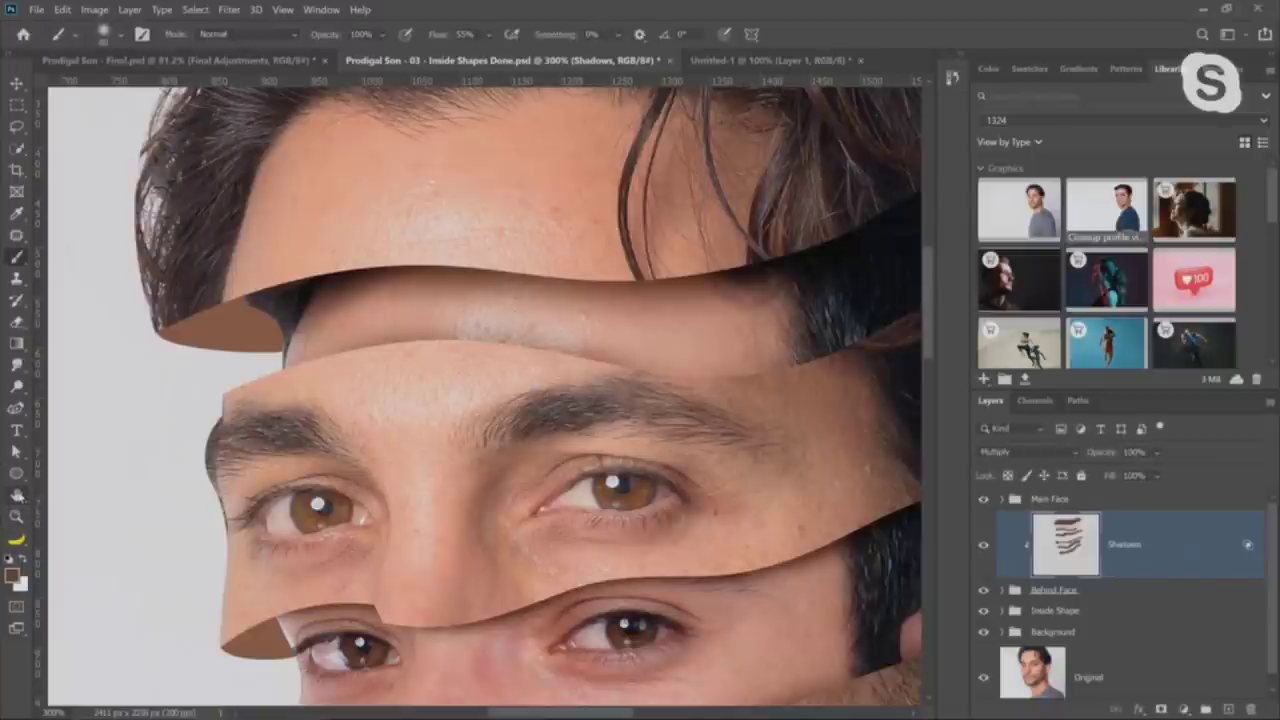
pyautogui.press('h')
pyautogui.hotkey('ctrl', '0')
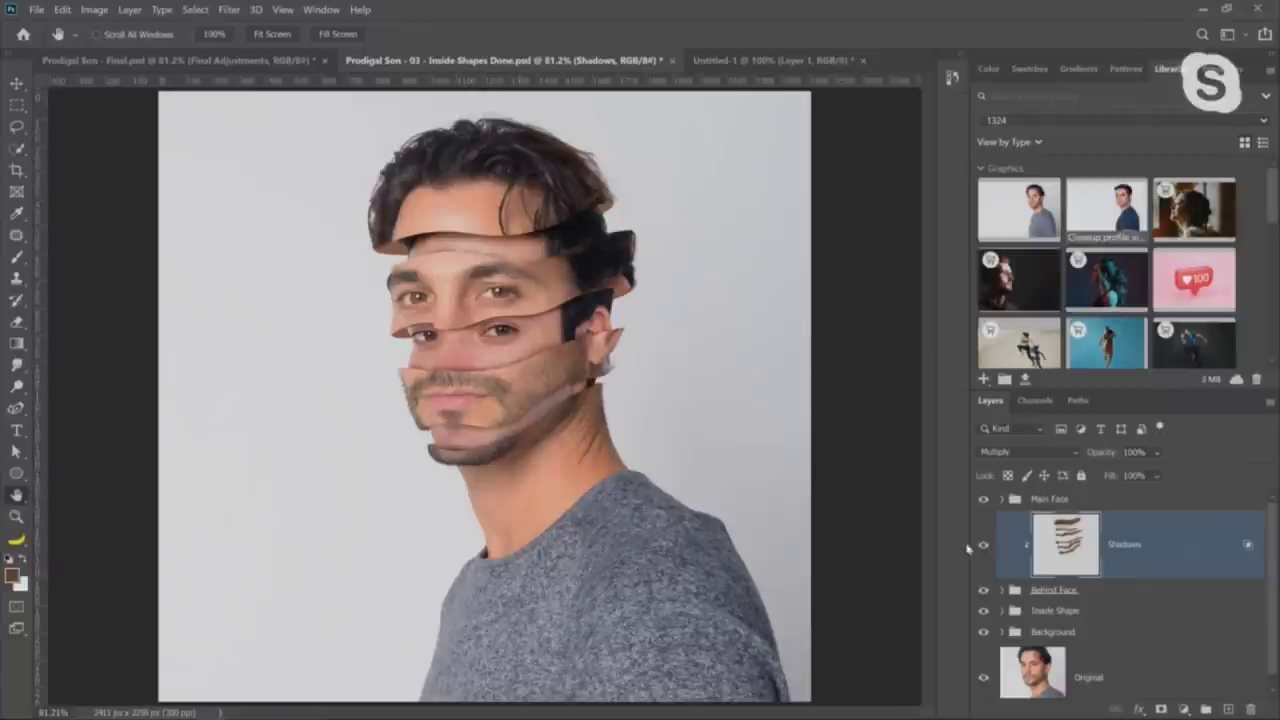
# Add a new Layer 1 above the Inside Shape group and clip it to the group
pyautogui.click(1073, 612)
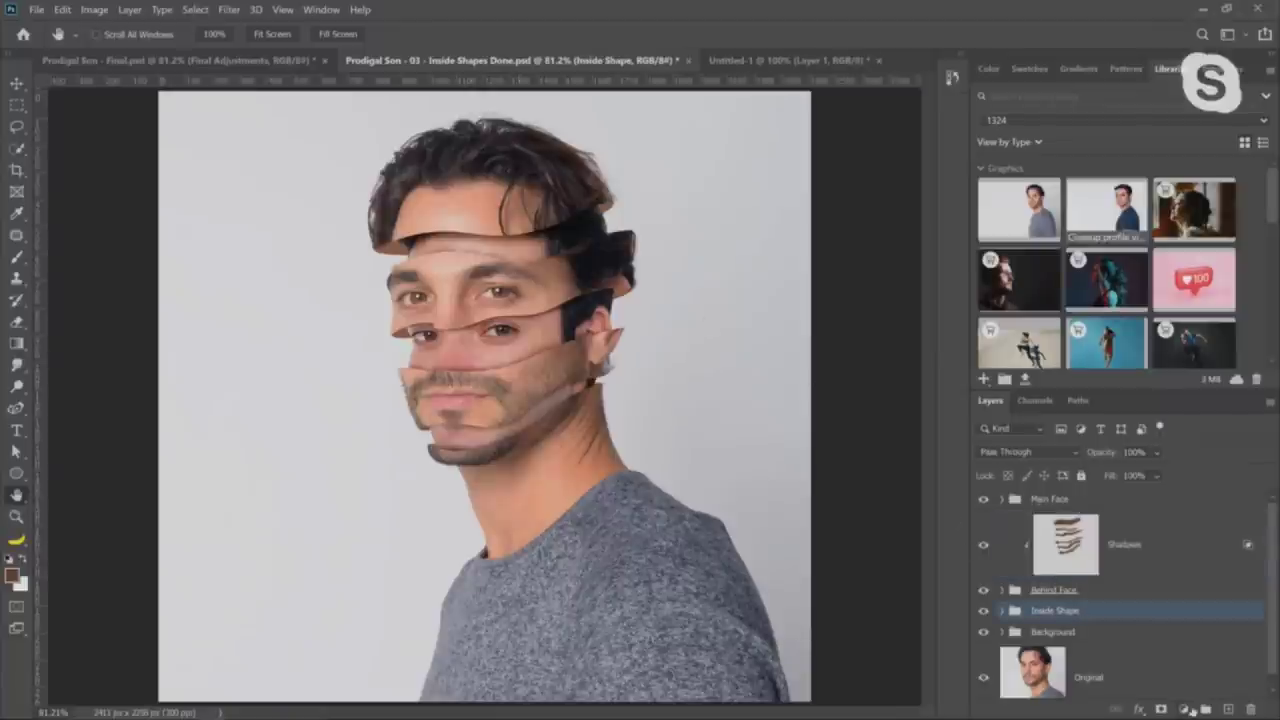
pyautogui.click(1228, 709)
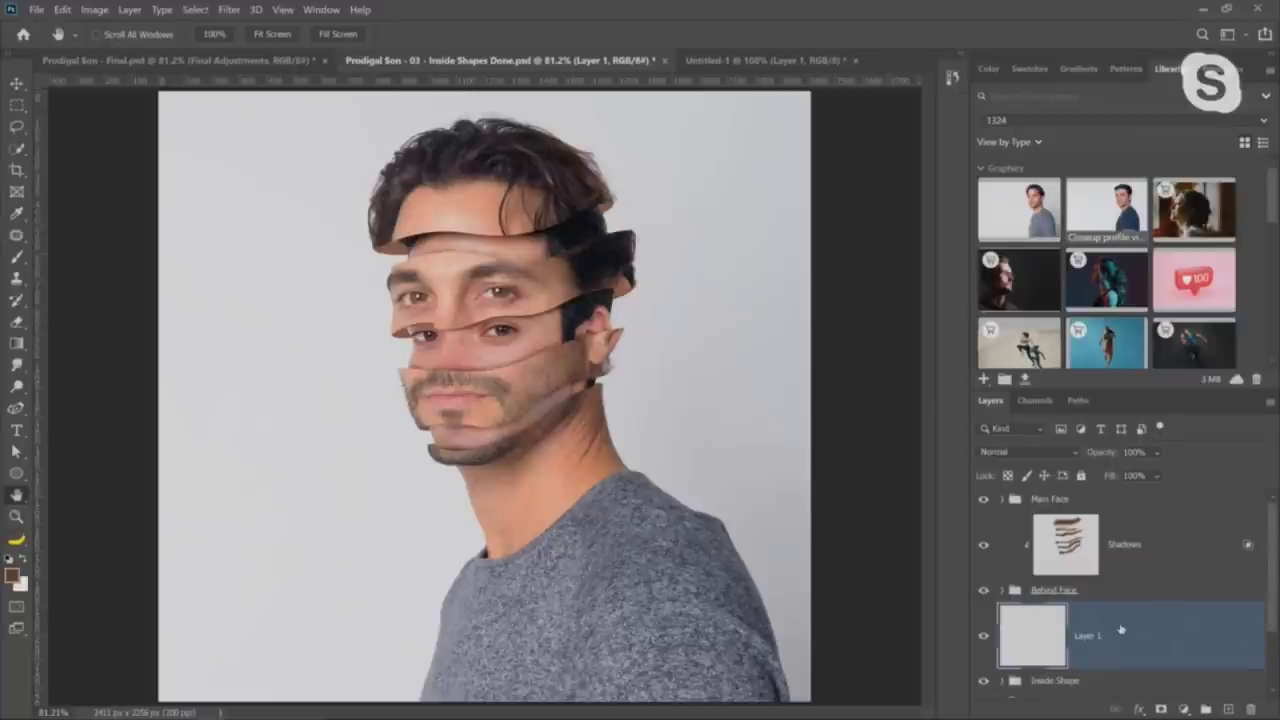
pyautogui.hotkey('ctrl', 'alt', 'g')
pyautogui.scroll(-1, 1130, 640)
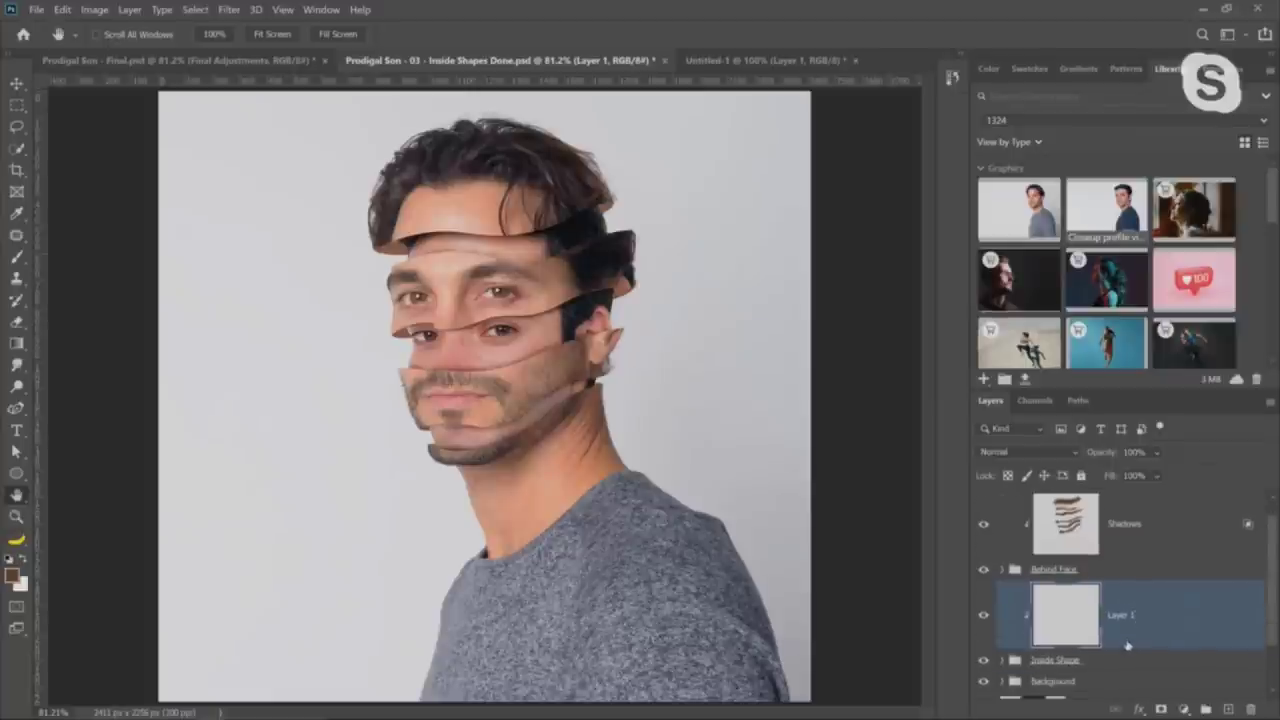
# Zoom in on the forehead slices and set the foreground colour to dark brown 291a13
pyautogui.click(16, 516)
pyautogui.click(394, 233)
pyautogui.click(394, 233)
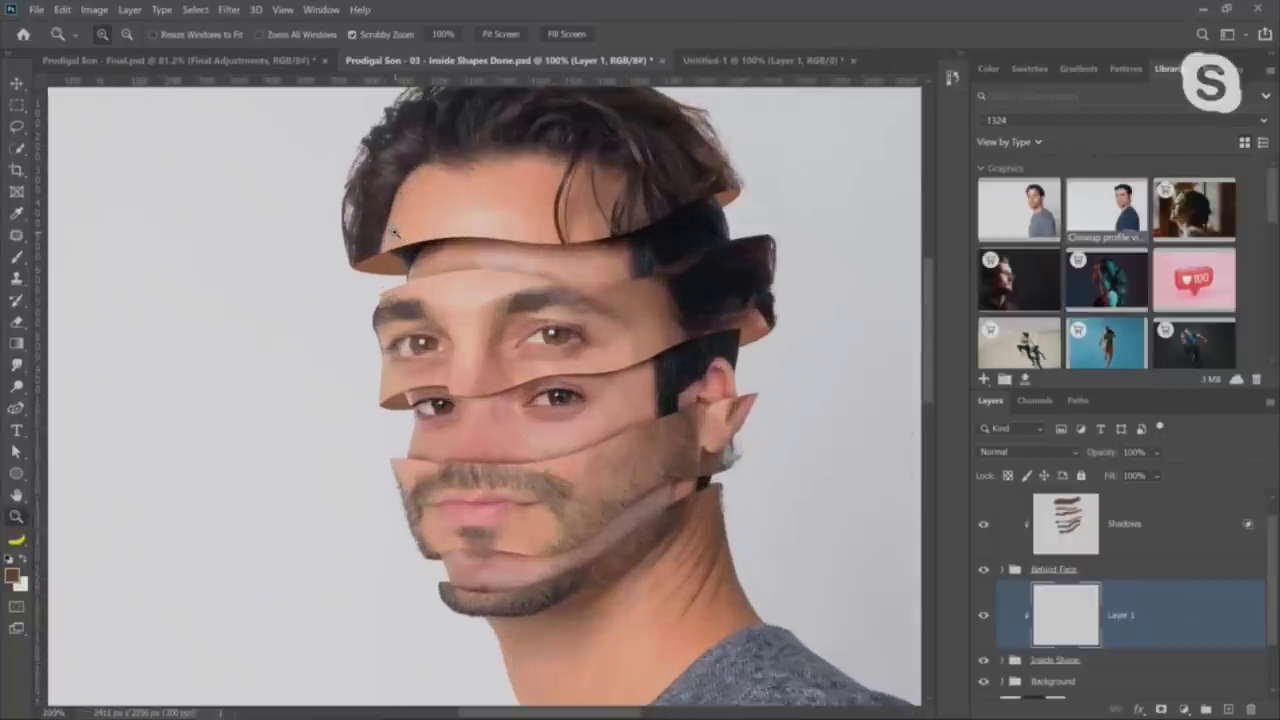
pyautogui.click(394, 233)
pyautogui.press('i')
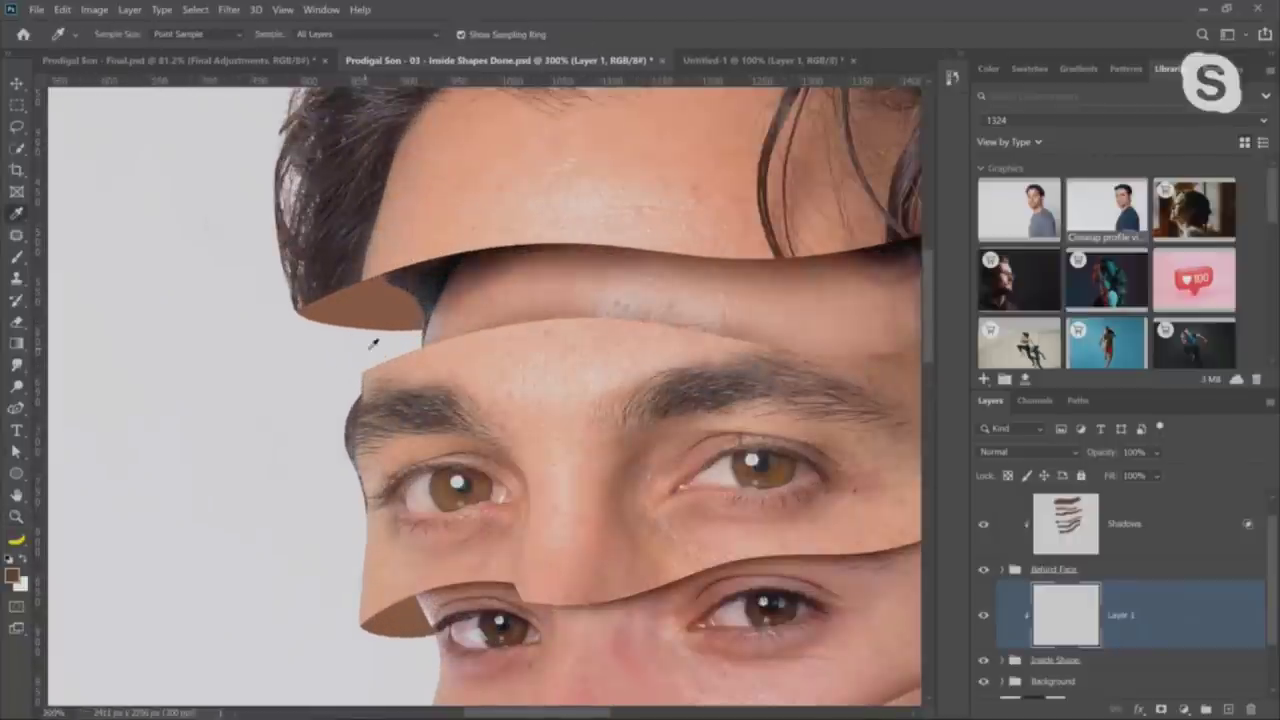
pyautogui.click(12, 575)
pyautogui.moveTo(931, 339); pyautogui.dragTo(949, 346)
pyautogui.click(1216, 161)
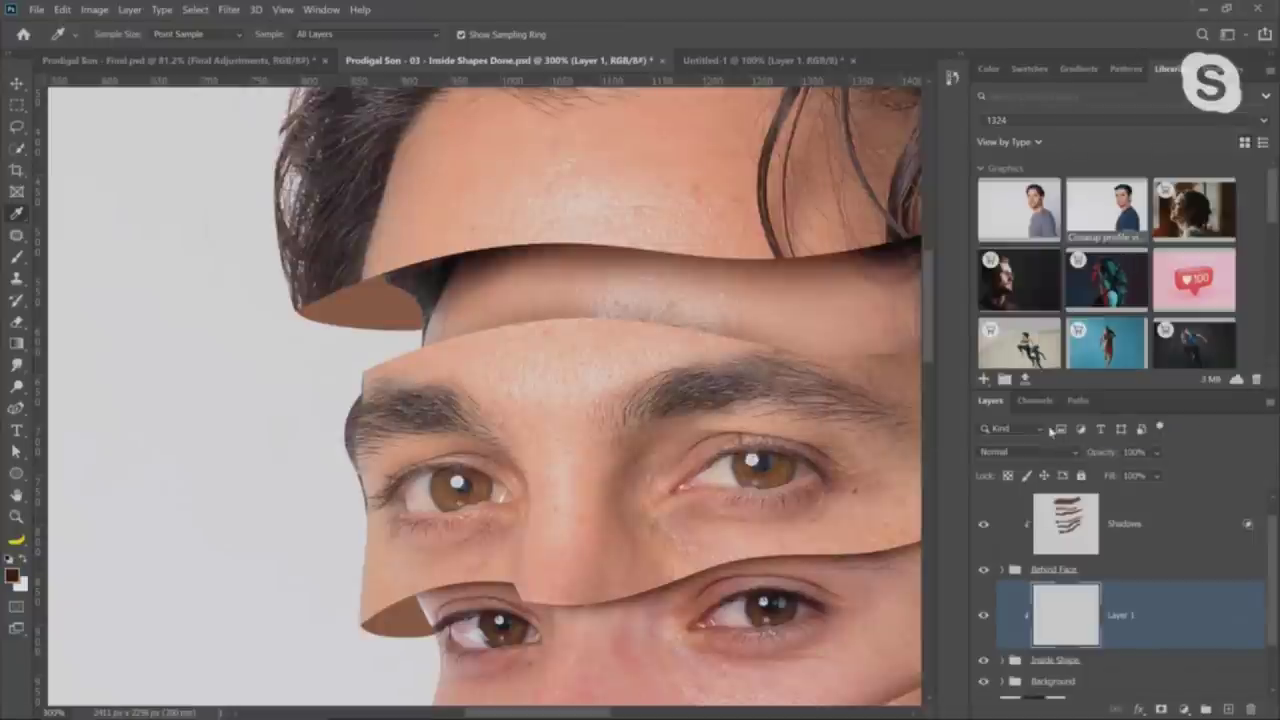
# Set Layer 1 to Multiply and brush a first shadow under the top slice
pyautogui.click(1040, 457)
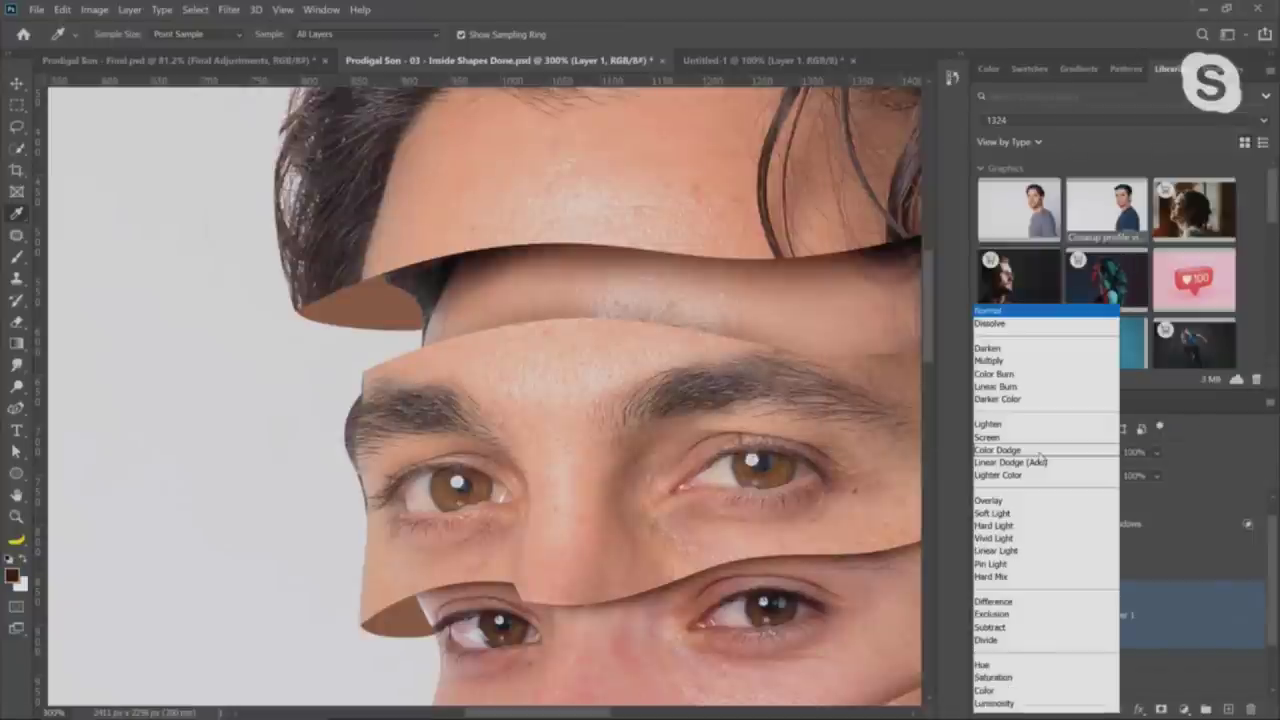
pyautogui.click(1032, 366)
pyautogui.click(17, 259)
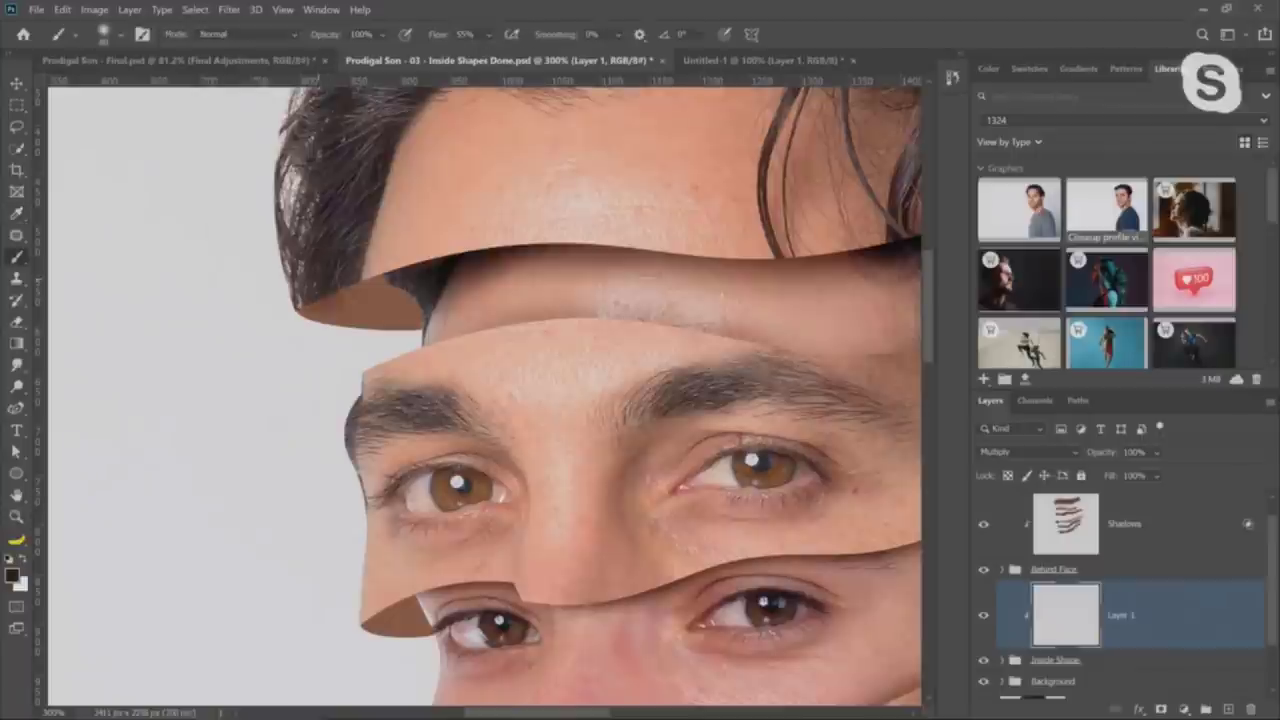
pyautogui.moveTo(424, 278)
pyautogui.mouseDown()
pyautogui.moveTo(330, 305)
pyautogui.moveTo(418, 300)
pyautogui.moveTo(318, 262)
pyautogui.moveTo(316, 304)
pyautogui.moveTo(430, 272)
pyautogui.mouseUp()
# Brush a dark shadow on Layer 1 where the jaw meets the neck, then fit the portrait on screen
pyautogui.hscroll(10, 620, 242)
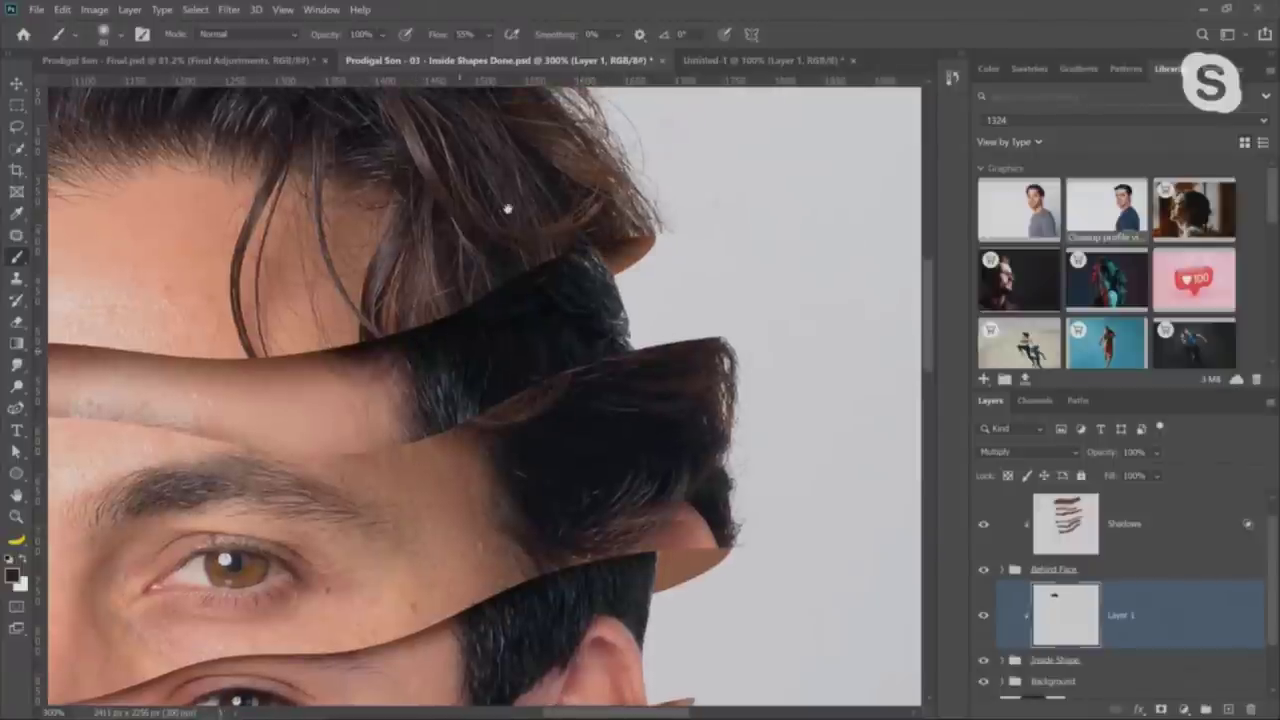
pyautogui.scroll(-5, 670, 340)
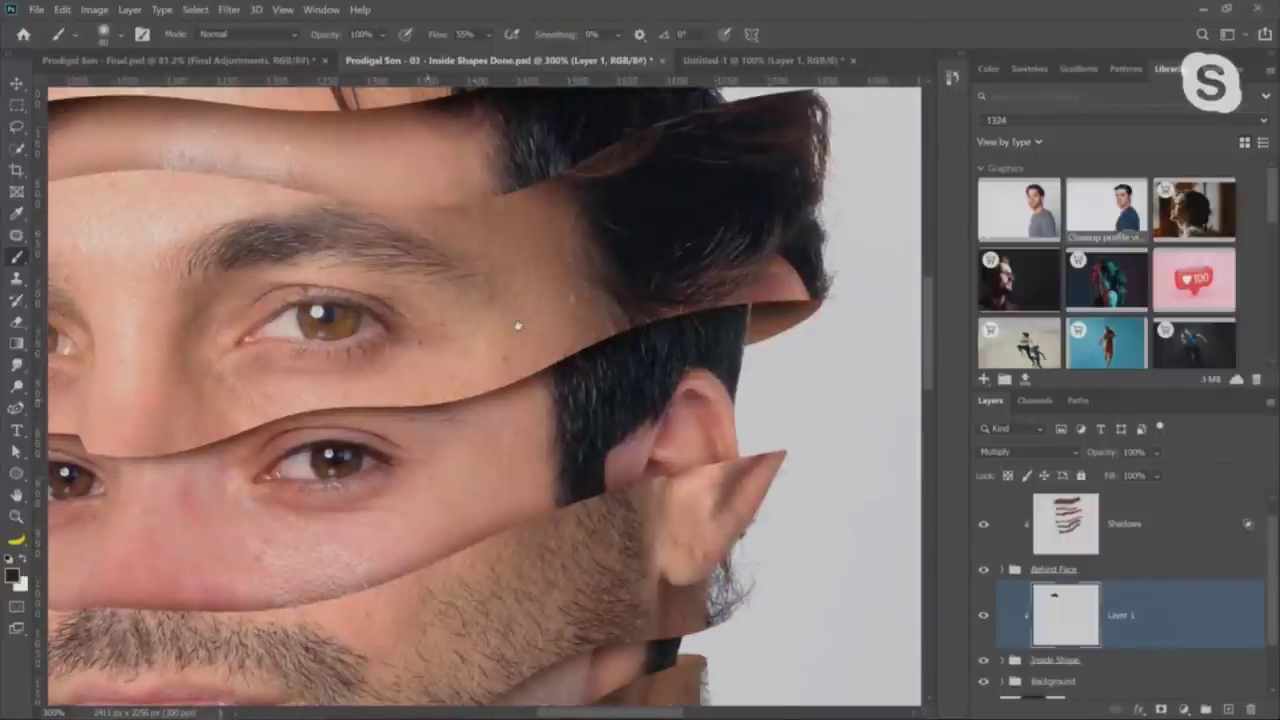
pyautogui.scroll(-6, 514, 328)
pyautogui.hscroll(-5, 514, 328)
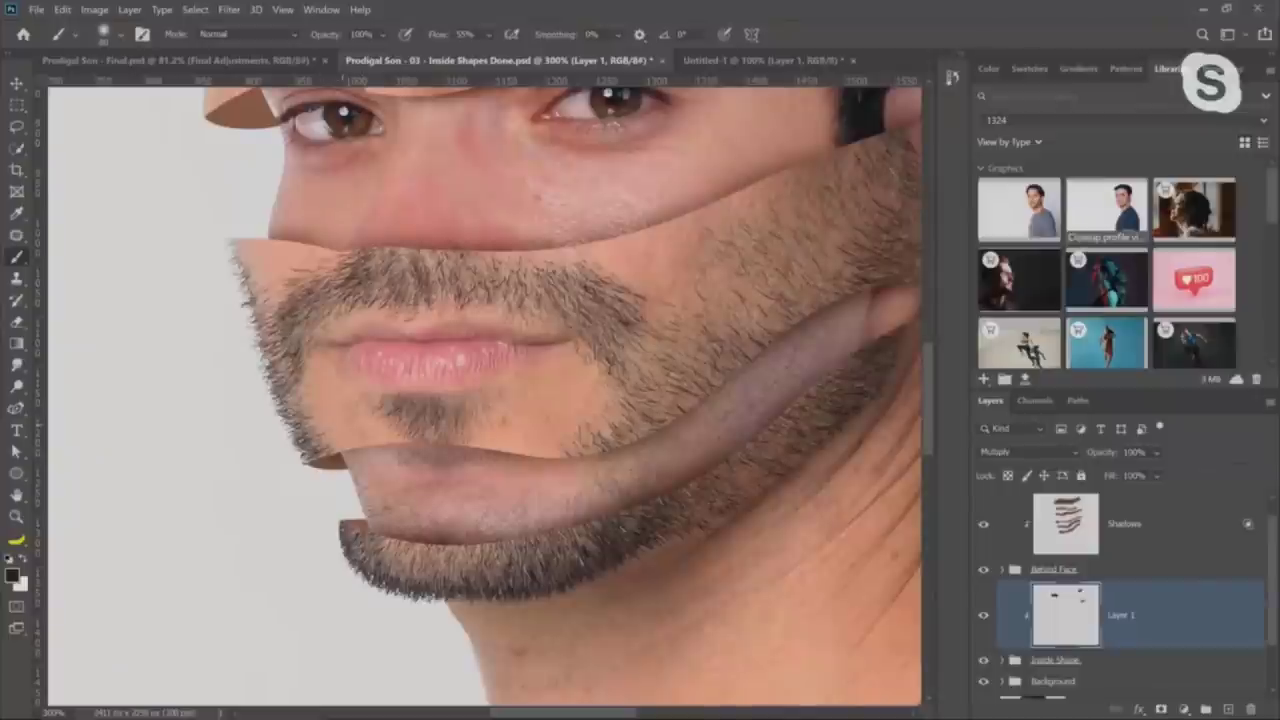
pyautogui.scroll(-2, 486, 458)
pyautogui.hscroll(4, 486, 458)
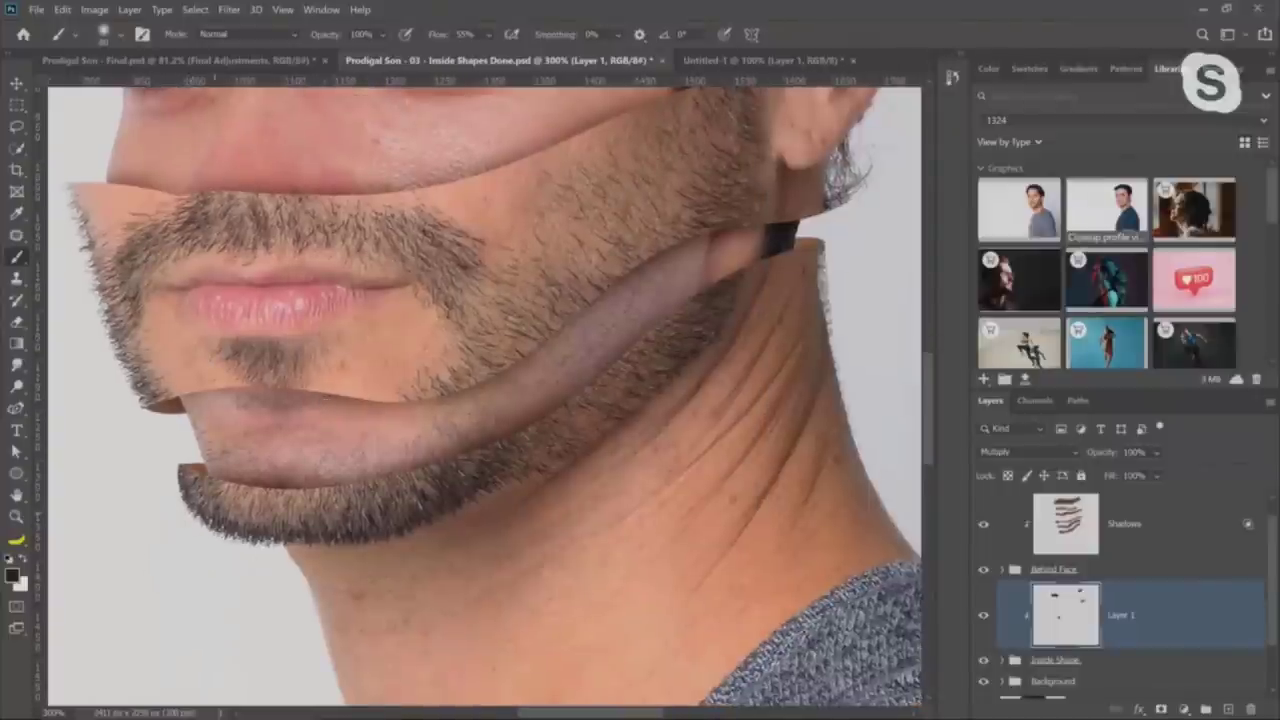
pyautogui.scroll(3, 420, 471)
pyautogui.hscroll(4, 420, 471)
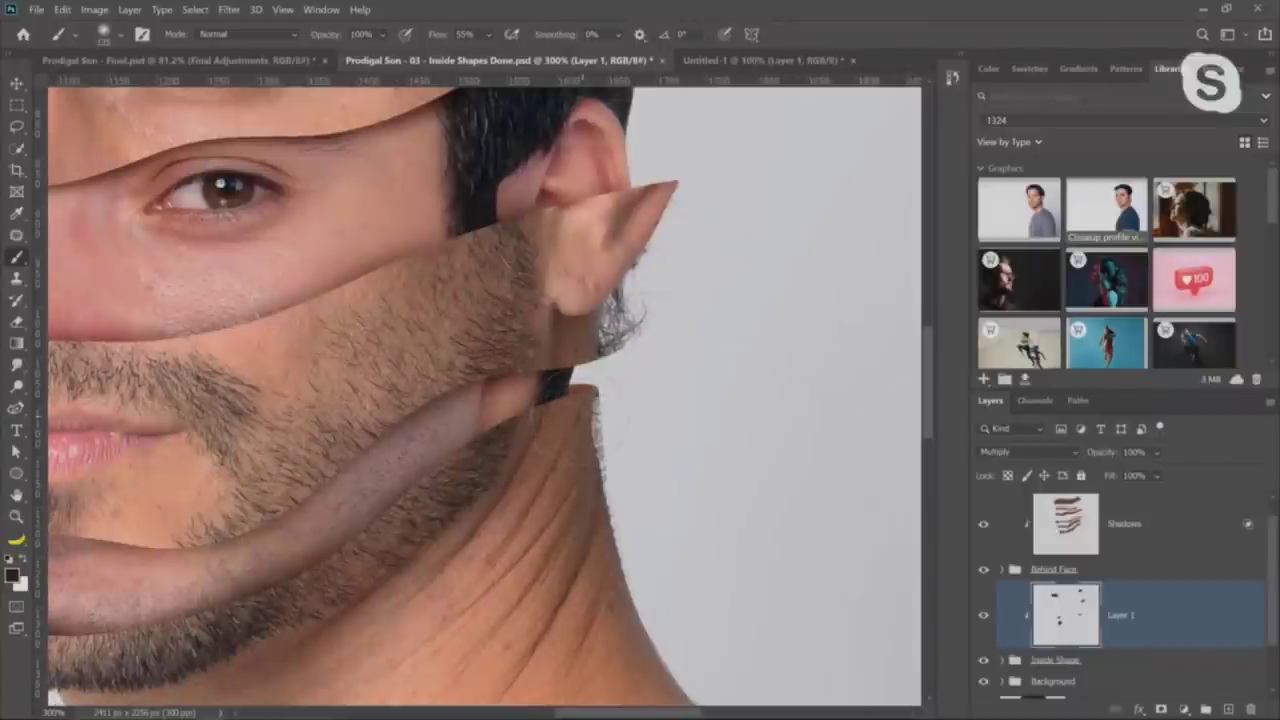
pyautogui.moveTo(556, 380); pyautogui.dragTo(540, 402)
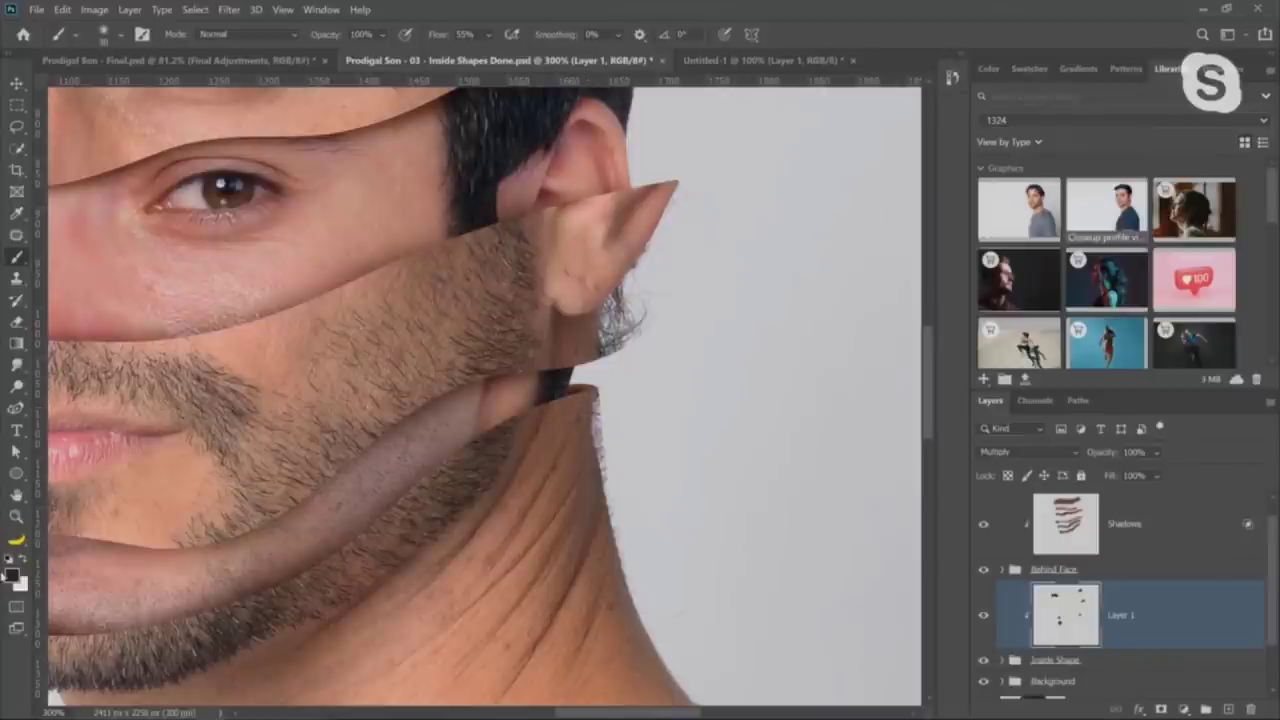
pyautogui.click(16, 516)
pyautogui.hotkey('ctrl', '0')
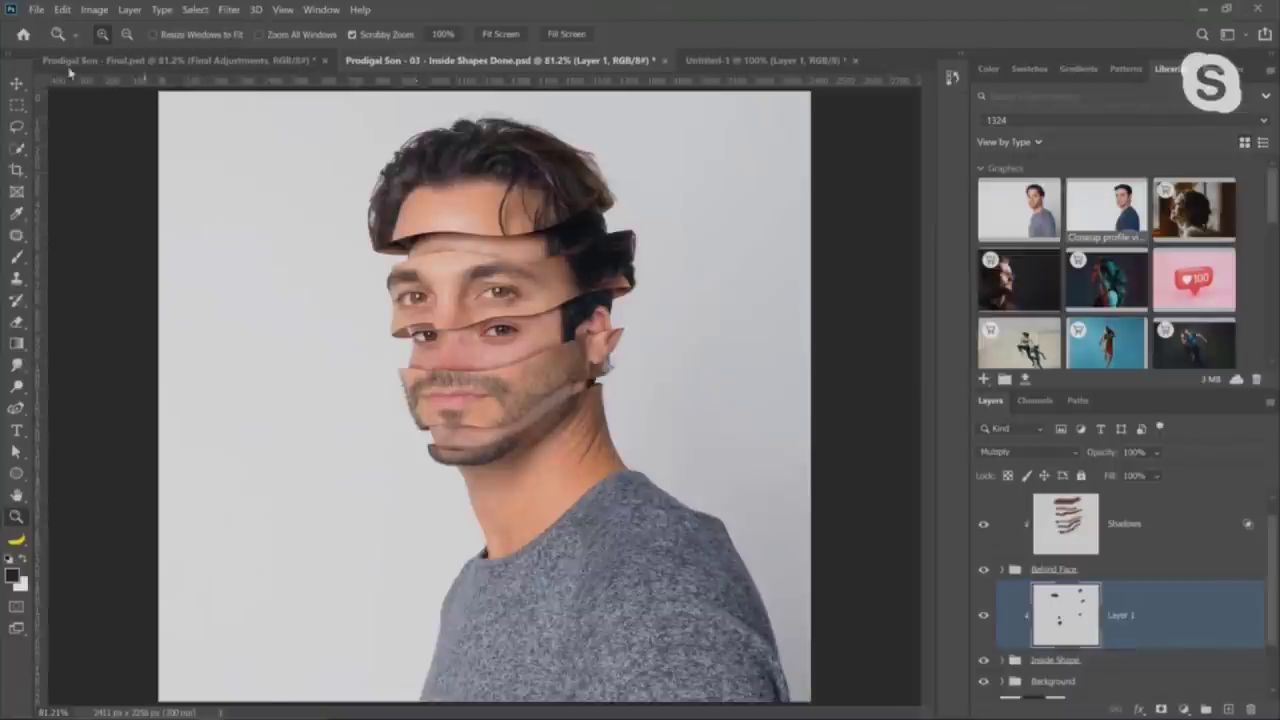
pyautogui.click(35, 9)
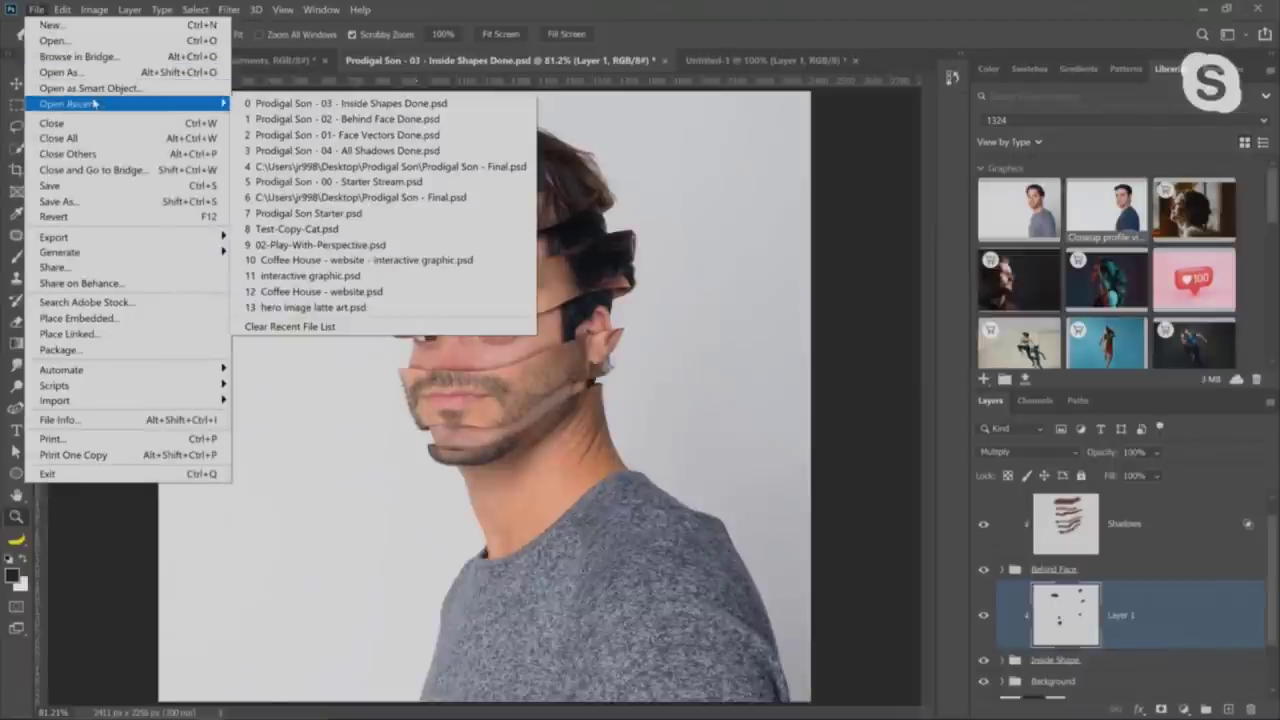
# Open 'Prodigal Son - 04 - All Shadows Done', close Untitled-1 unsaved and the Inside Shapes Done tab
pyautogui.click(104, 42)
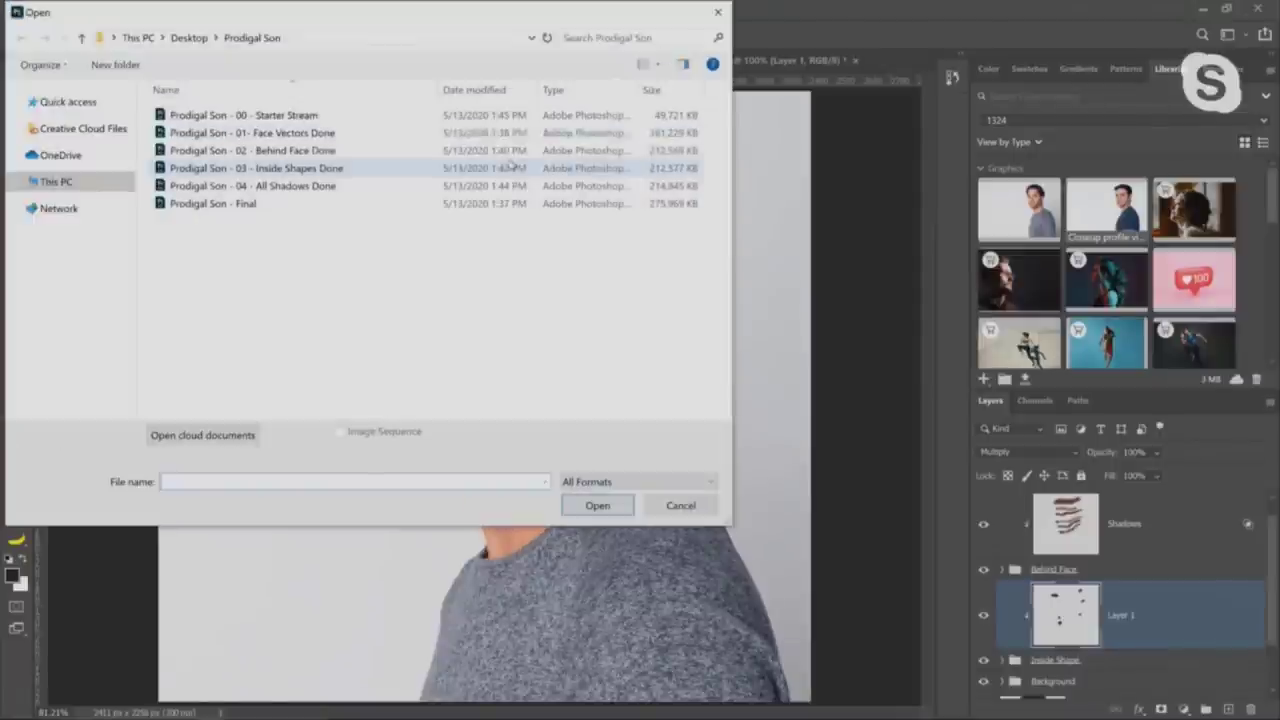
pyautogui.doubleClick(318, 187)
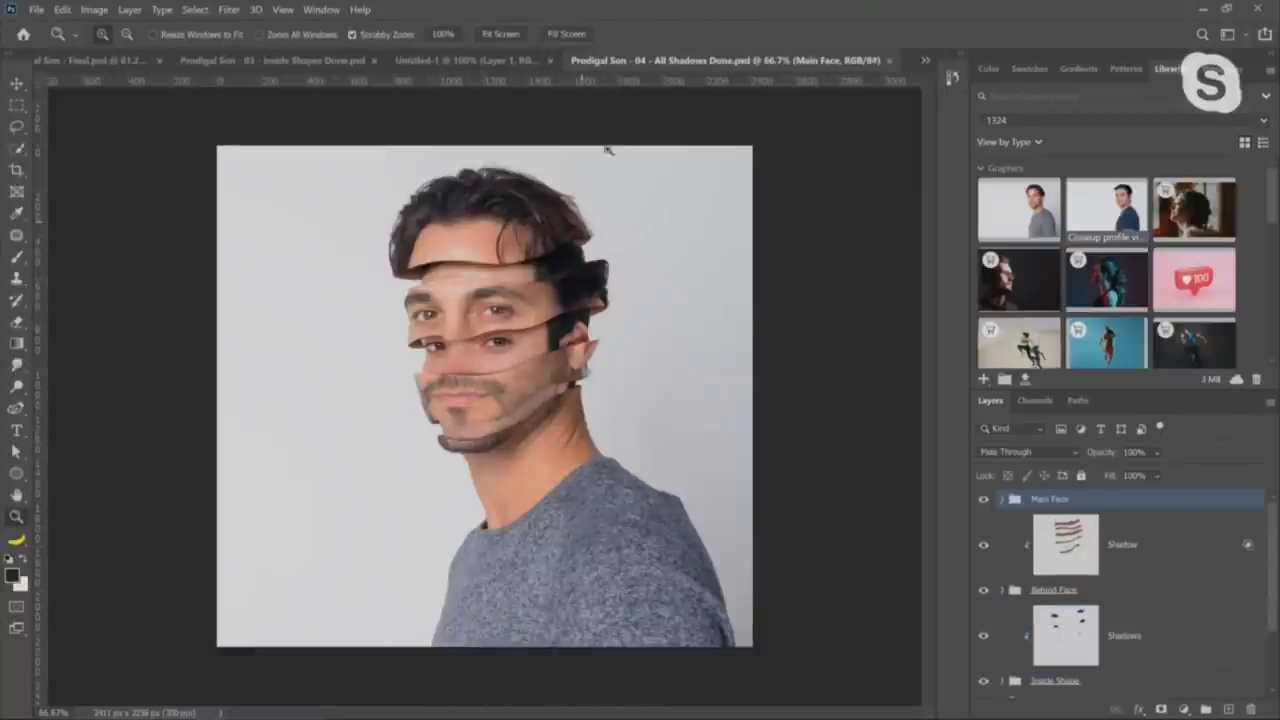
pyautogui.click(549, 60)
pyautogui.click(732, 303)
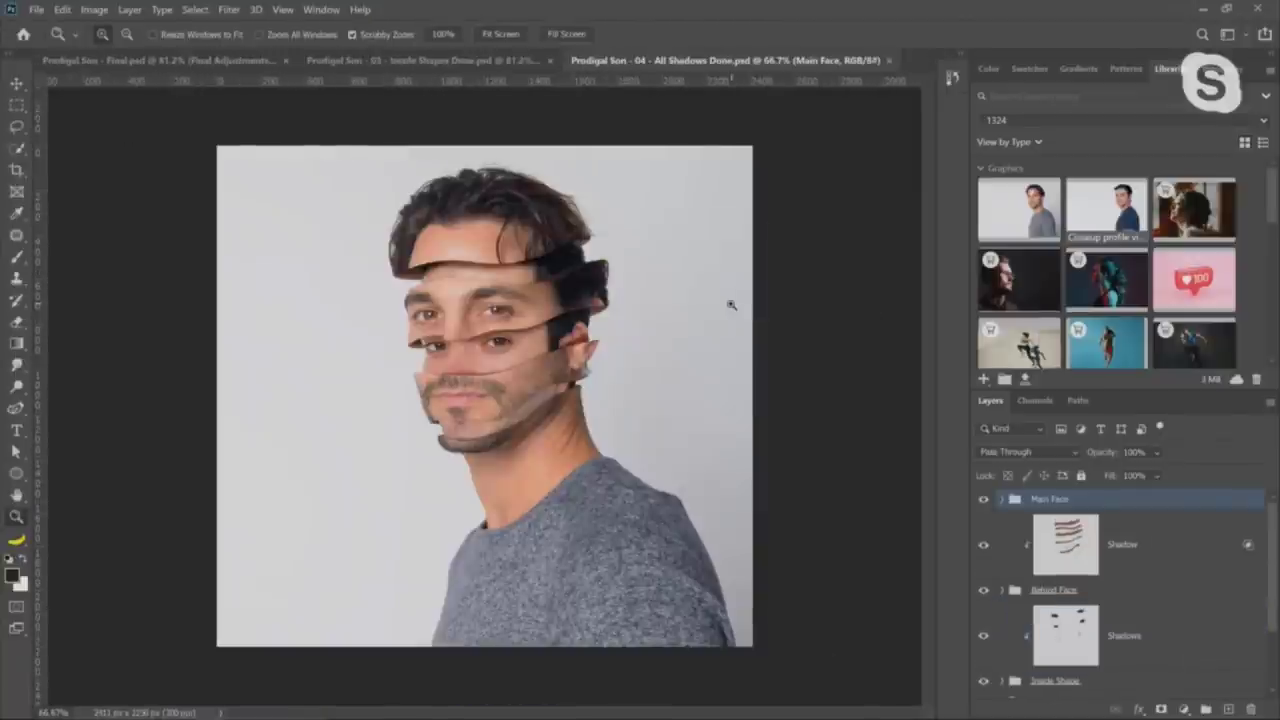
pyautogui.click(487, 66)
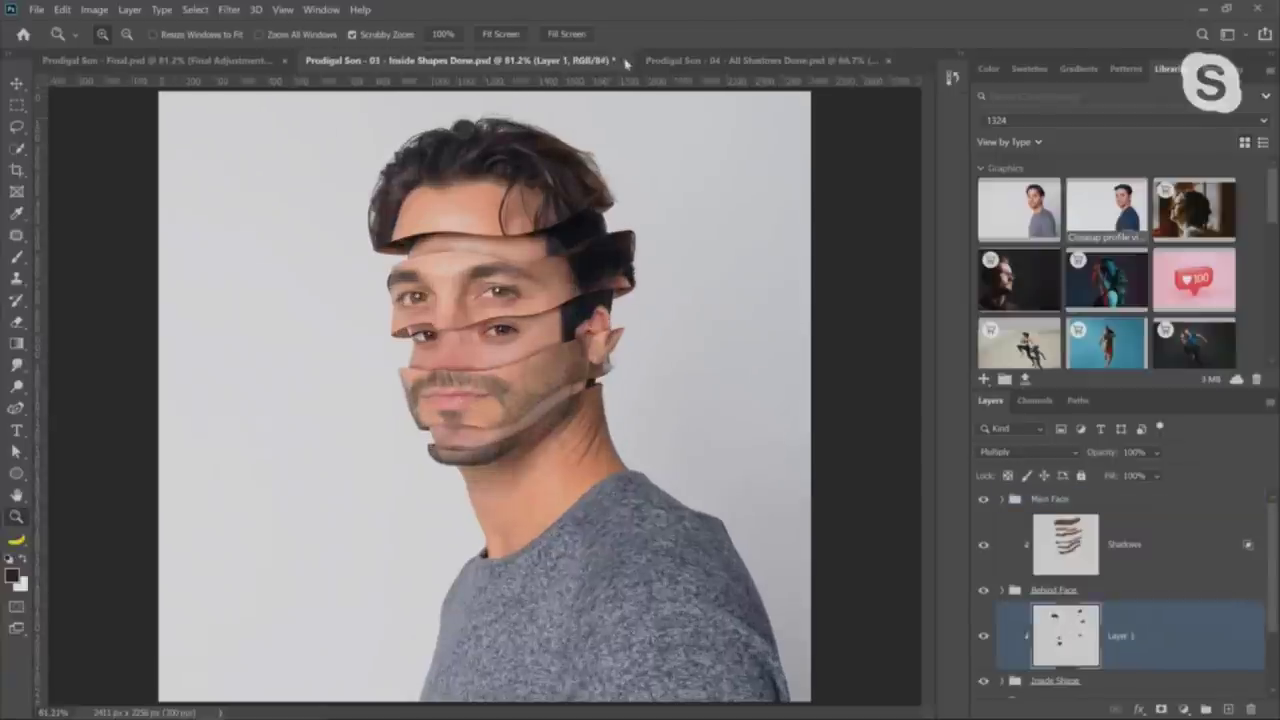
pyautogui.click(624, 60)
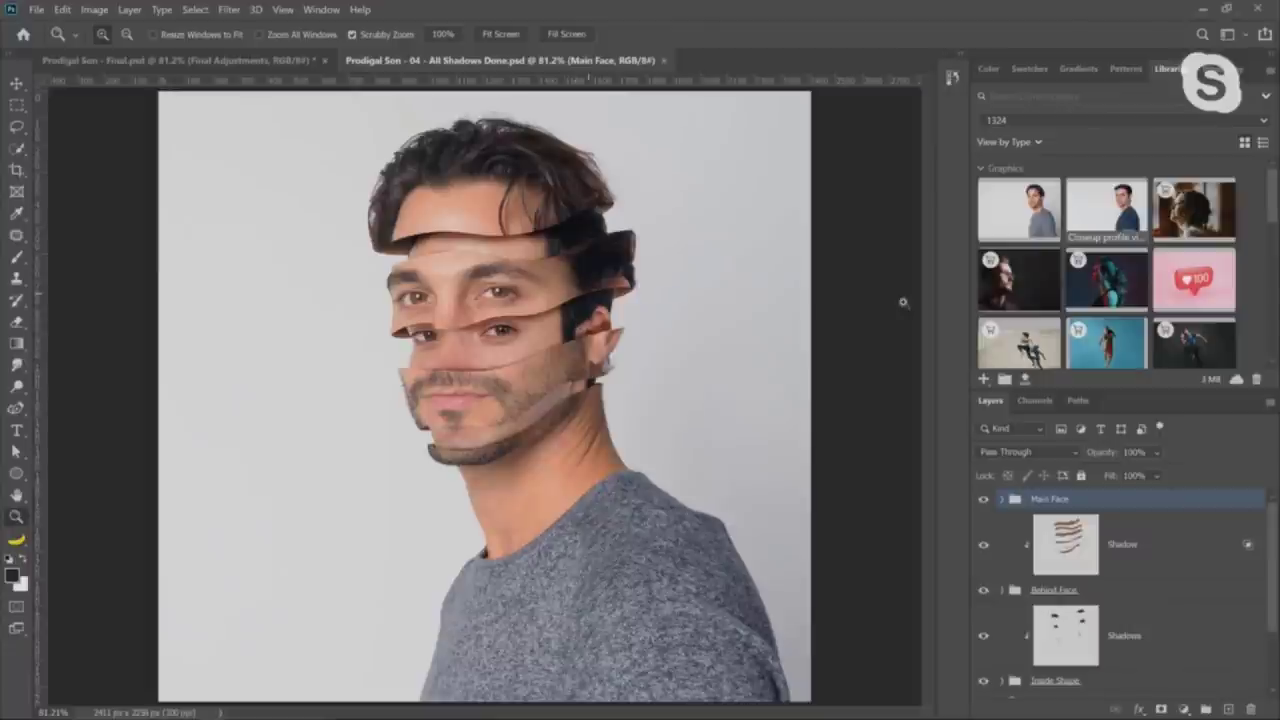
pyautogui.click(1002, 498)
# Compare the face with Layer 0 copy hidden and shown, then enable Bevel & Emboss on it
pyautogui.click(983, 548)
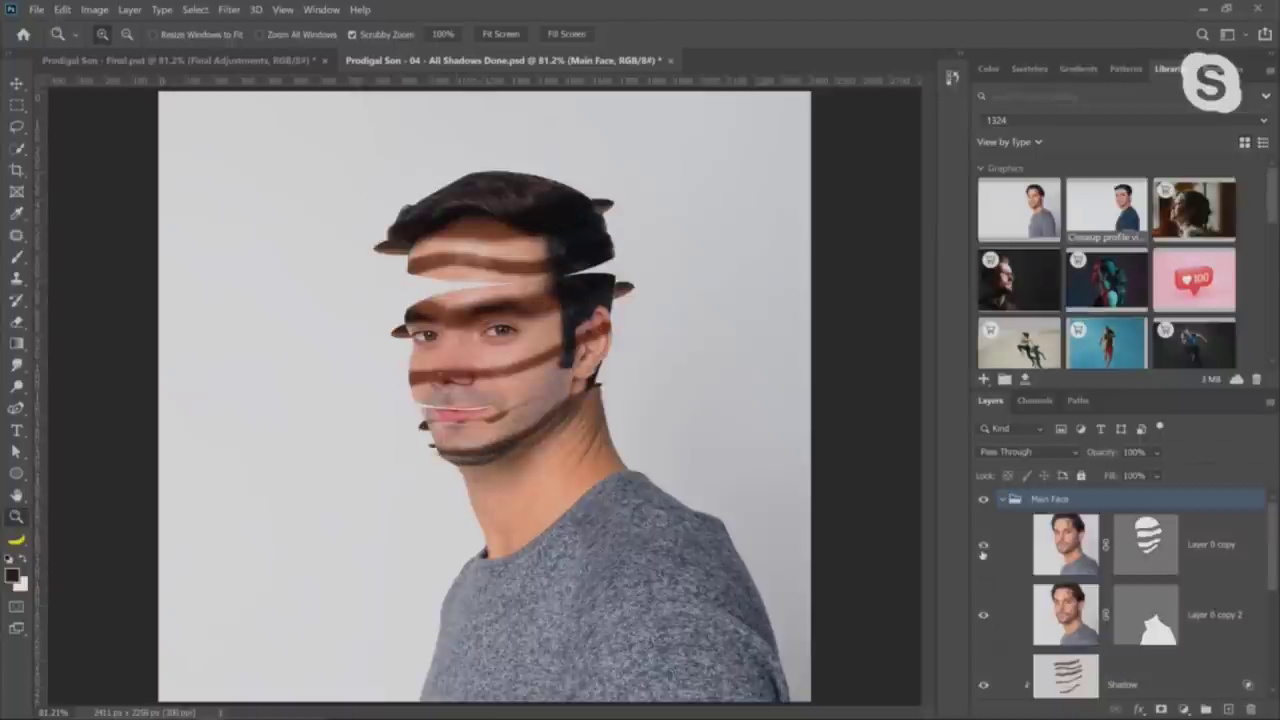
pyautogui.click(983, 548)
pyautogui.click(983, 548)
pyautogui.click(983, 548)
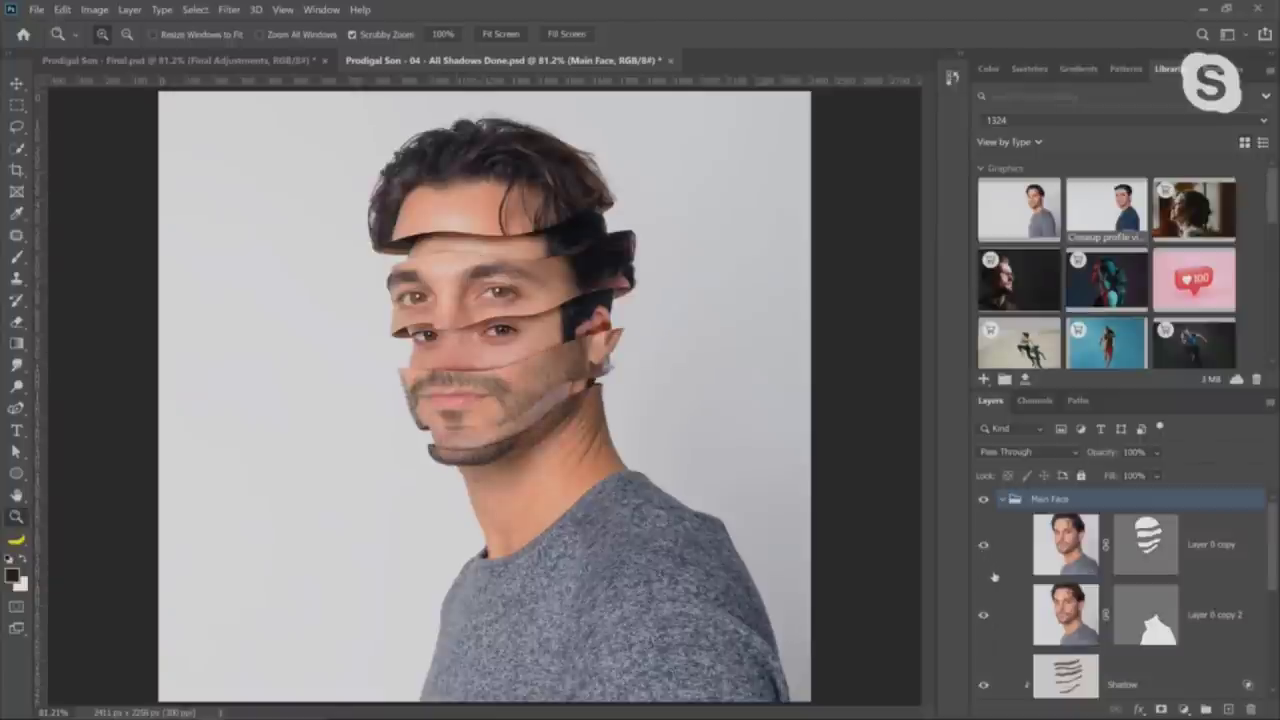
pyautogui.doubleClick(1238, 570)
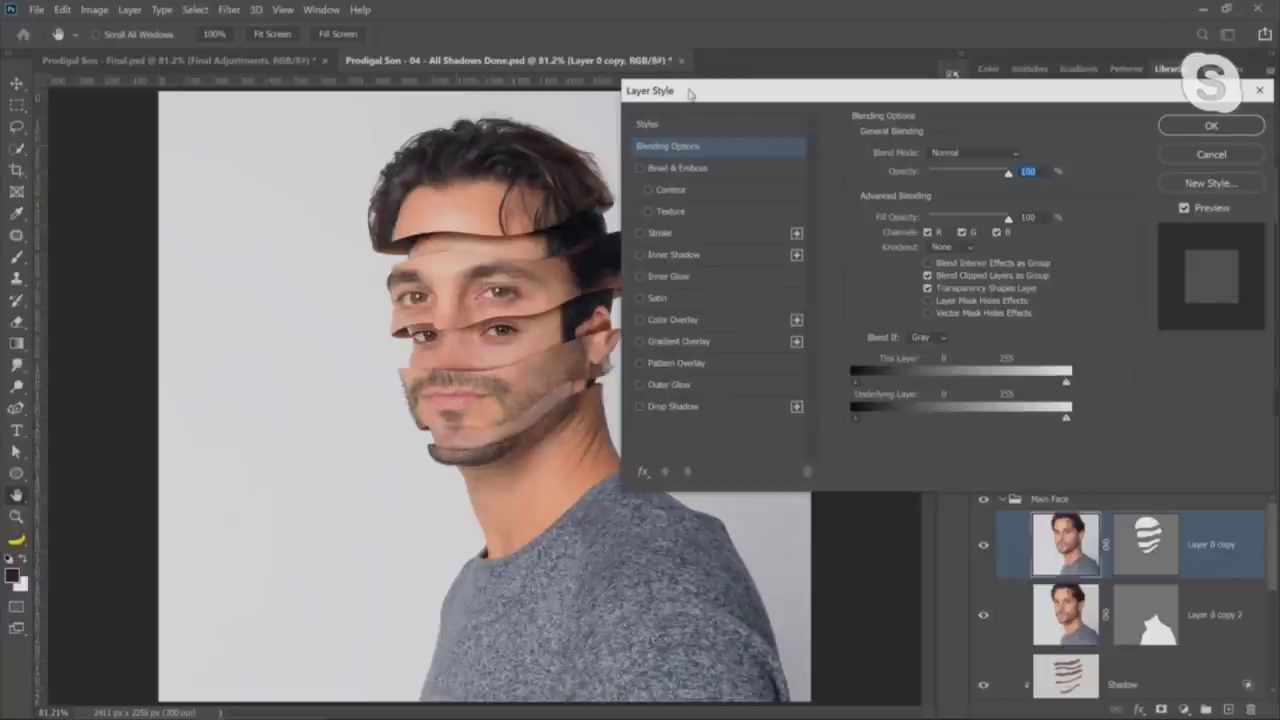
pyautogui.moveTo(689, 93); pyautogui.dragTo(720, 94)
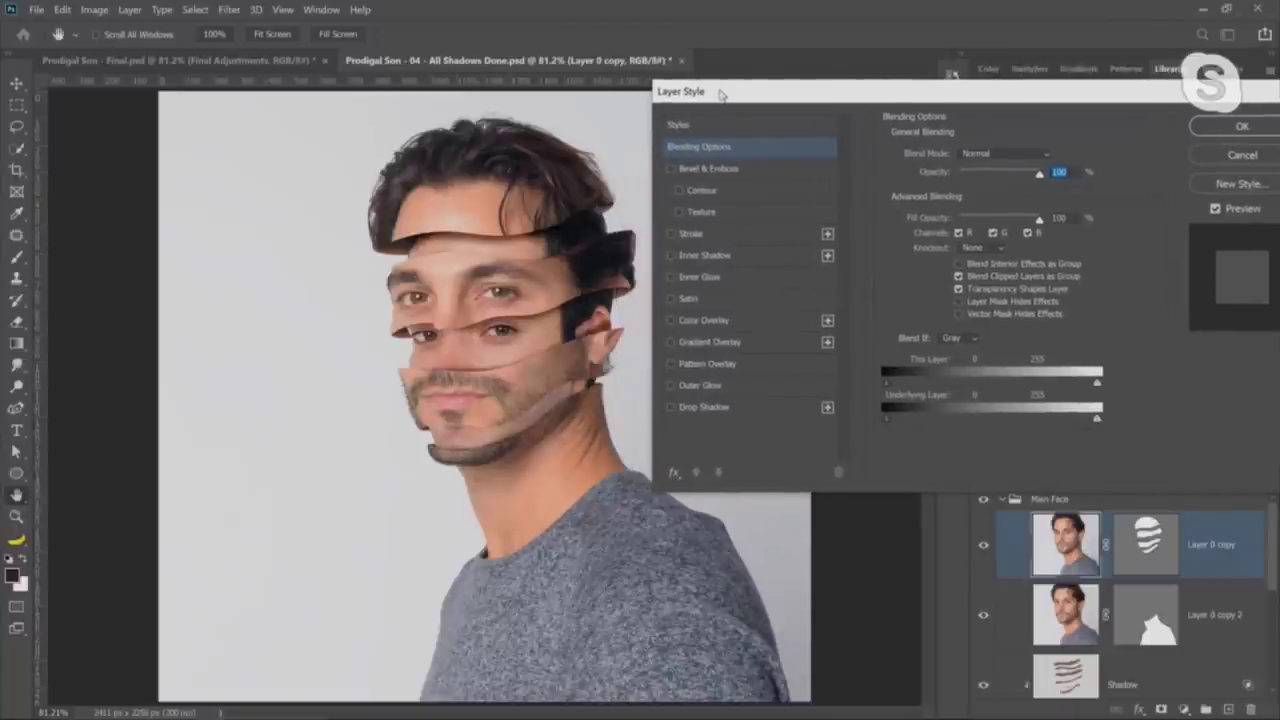
pyautogui.click(724, 170)
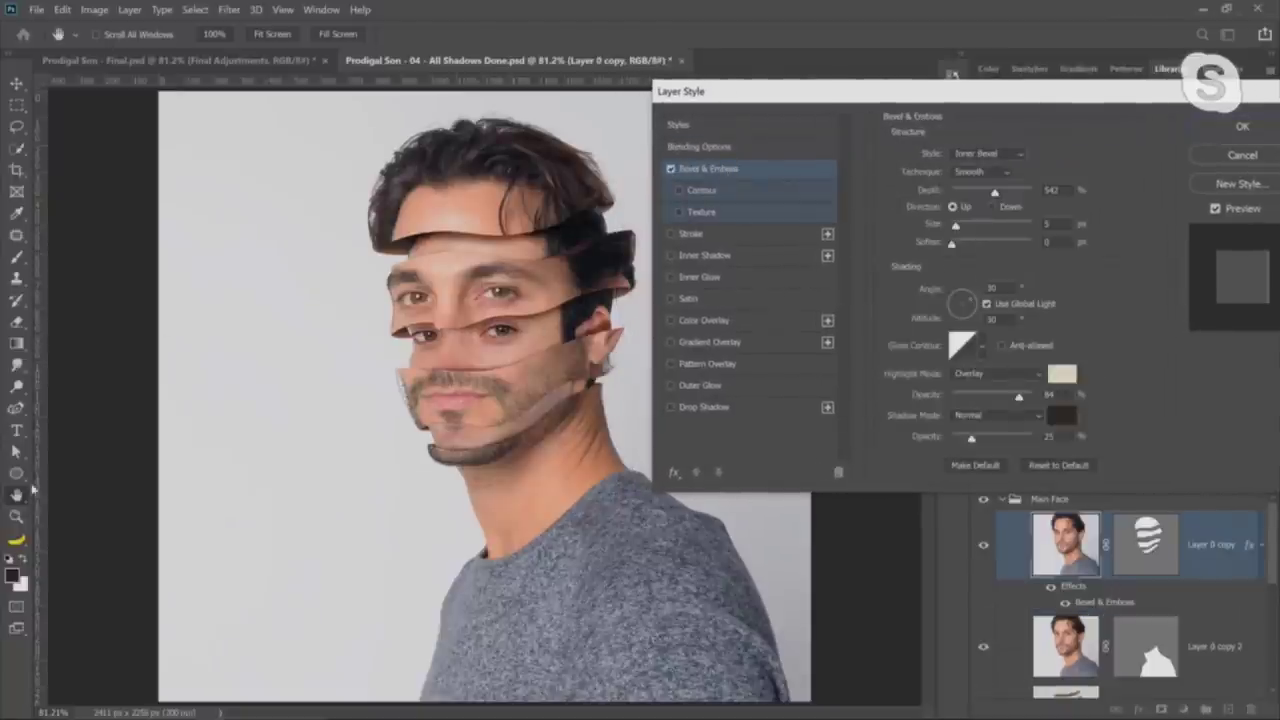
# Give the bevel a cream highlight, dark brown shadow and 7 px size, and apply it
pyautogui.click(1061, 374)
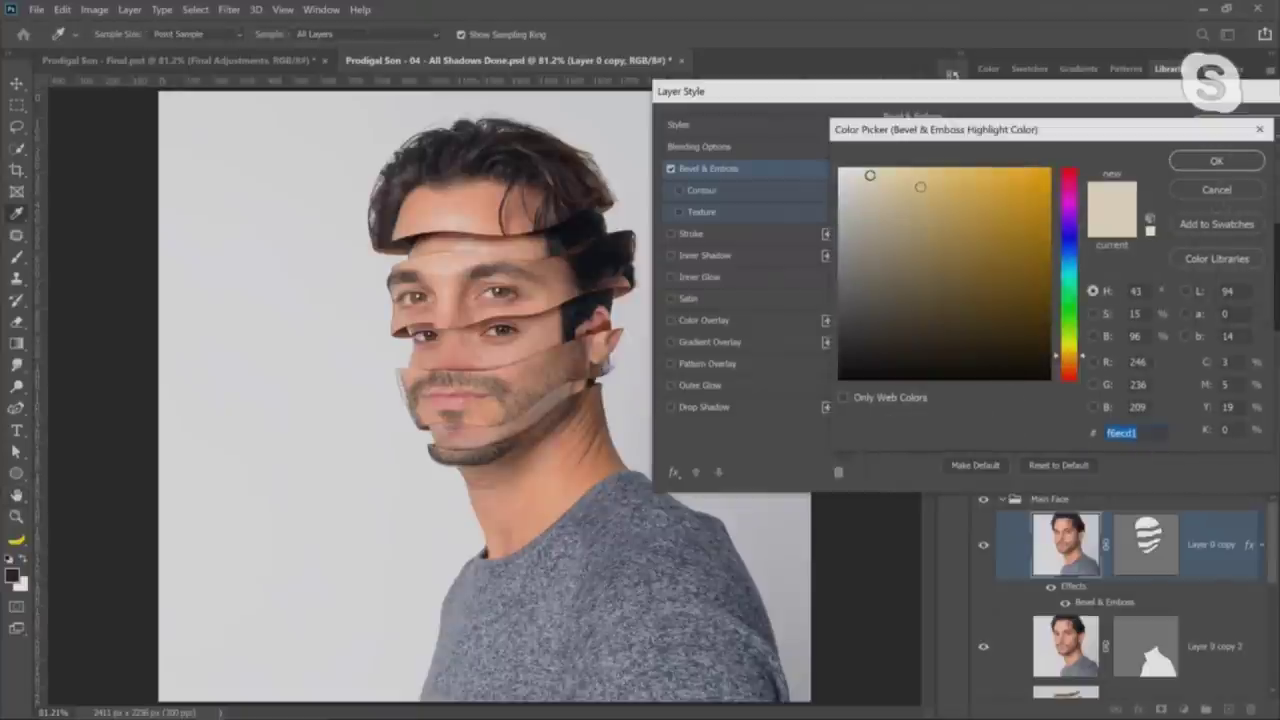
pyautogui.click(1210, 162)
pyautogui.click(1068, 420)
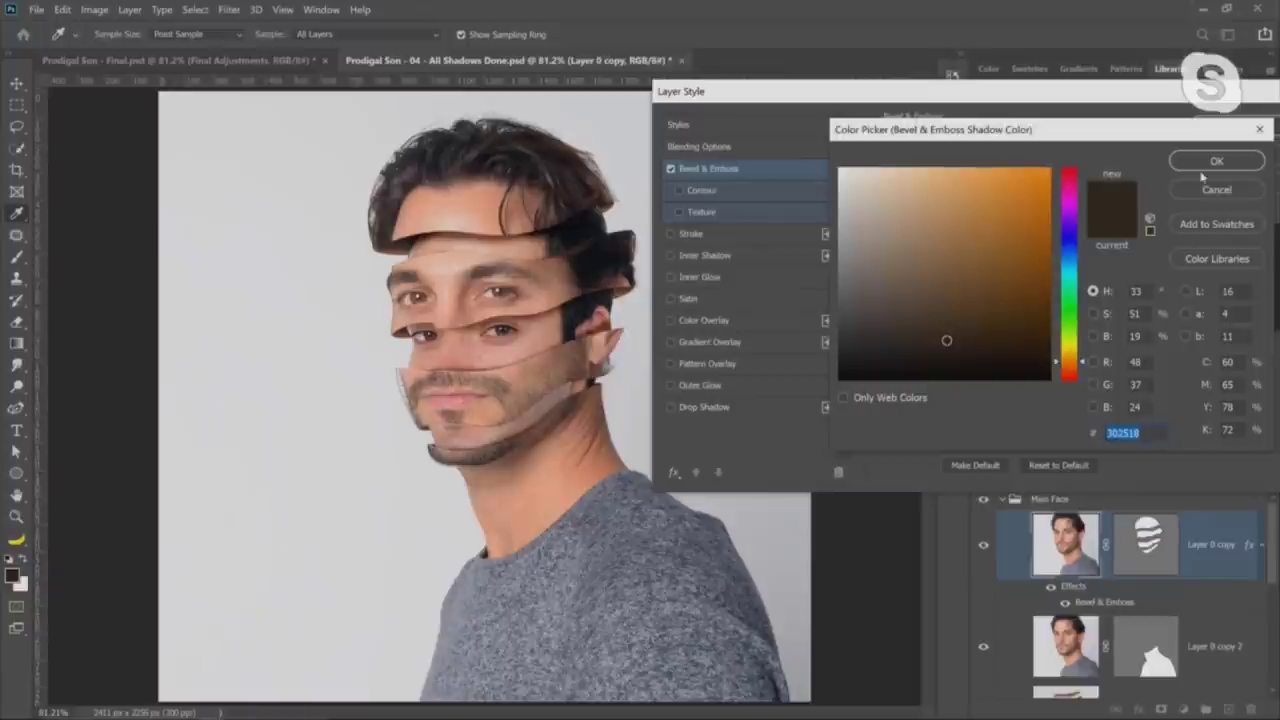
pyautogui.click(1210, 163)
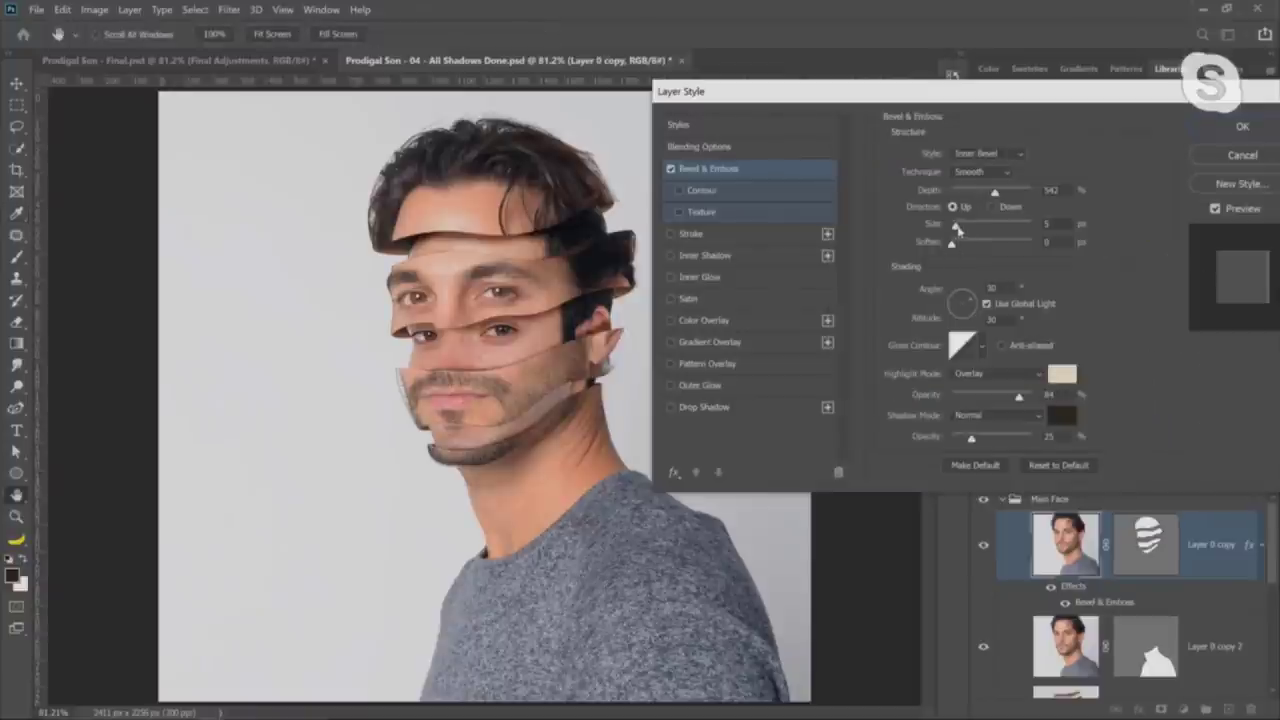
pyautogui.moveTo(958, 228); pyautogui.dragTo(956, 228)
pyautogui.click(1236, 127)
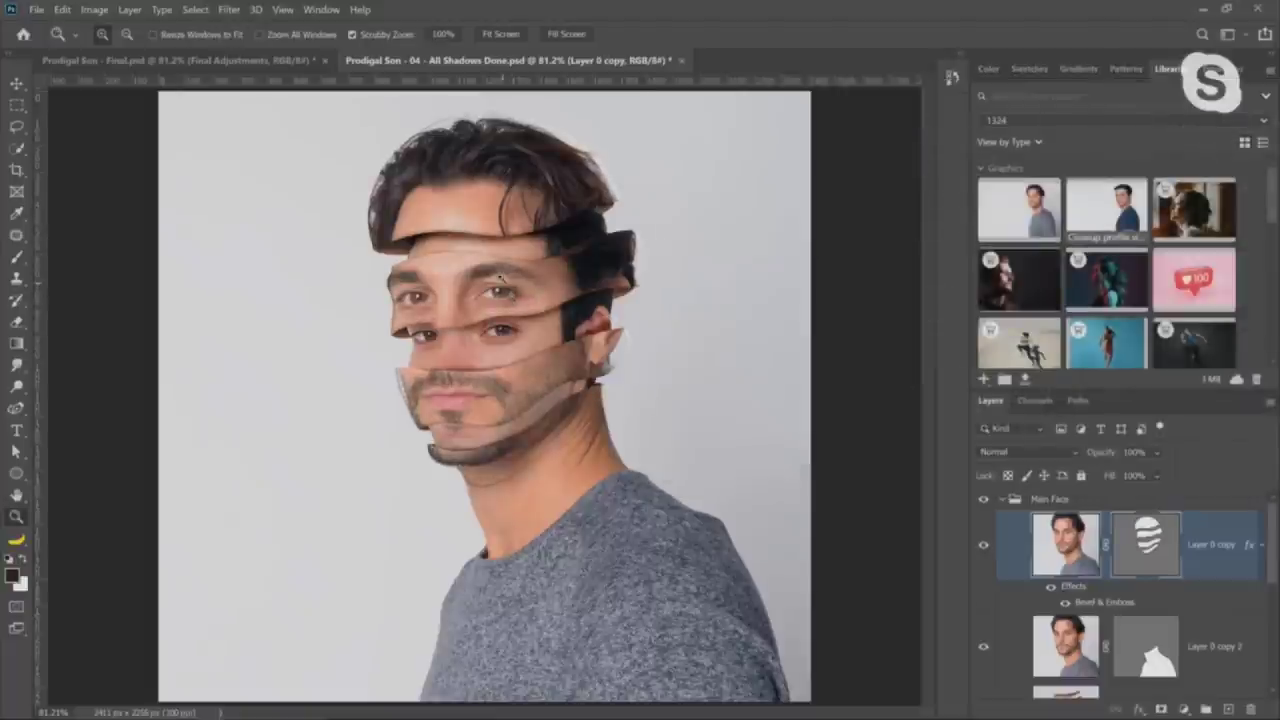
pyautogui.click(500, 278)
pyautogui.click(500, 278)
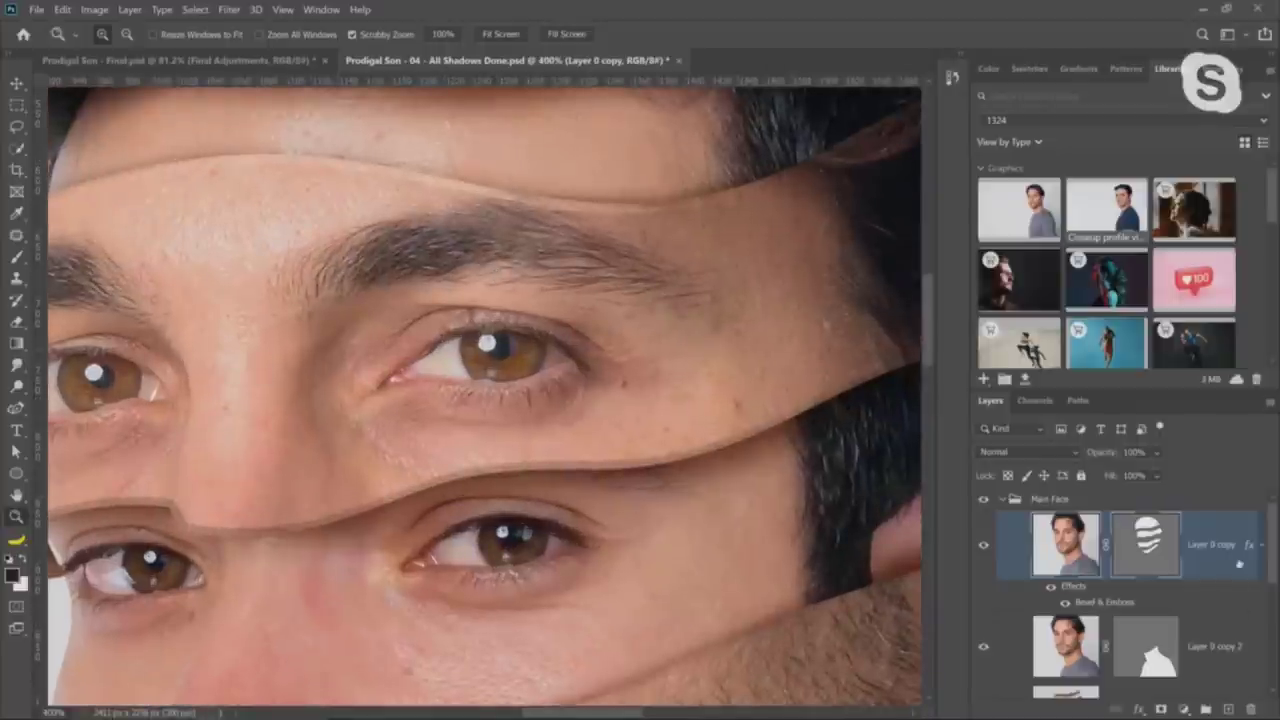
# Re-edit Layer 0 copy's bevel to 3 px size, 615% depth and 47% shadow opacity
pyautogui.doubleClick(1246, 545)
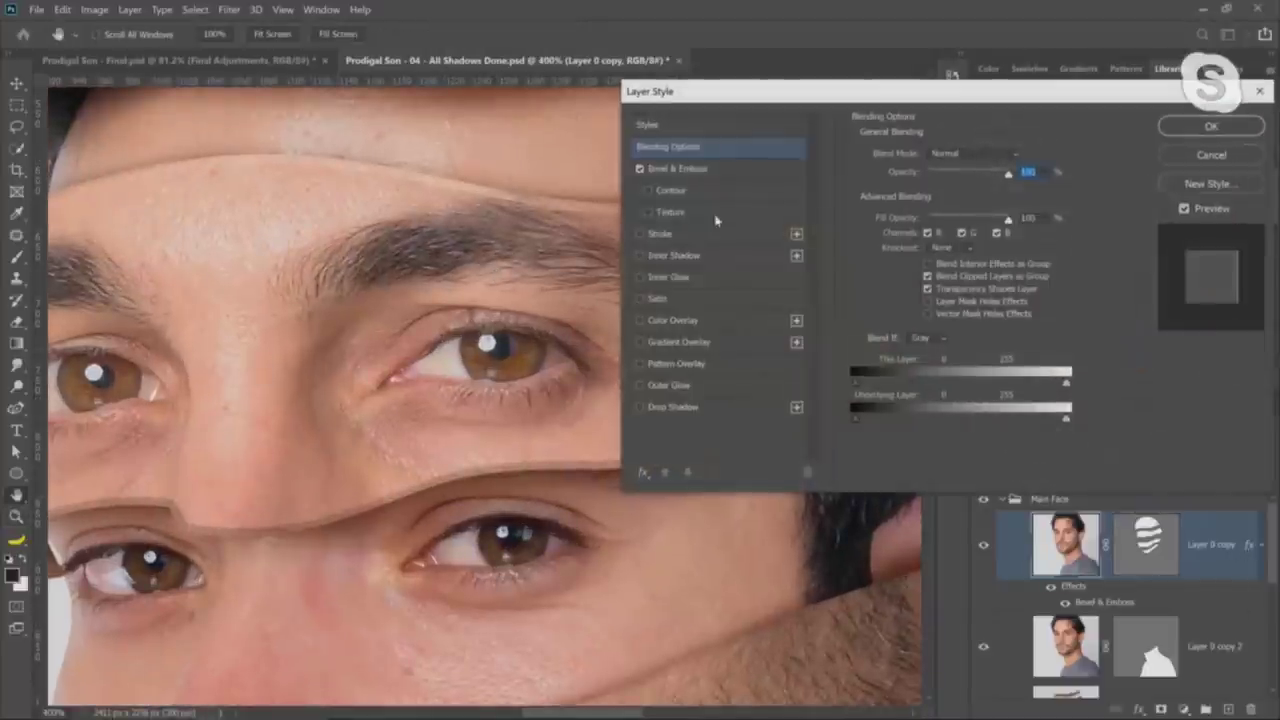
pyautogui.click(678, 168)
pyautogui.moveTo(926, 229); pyautogui.dragTo(925, 229)
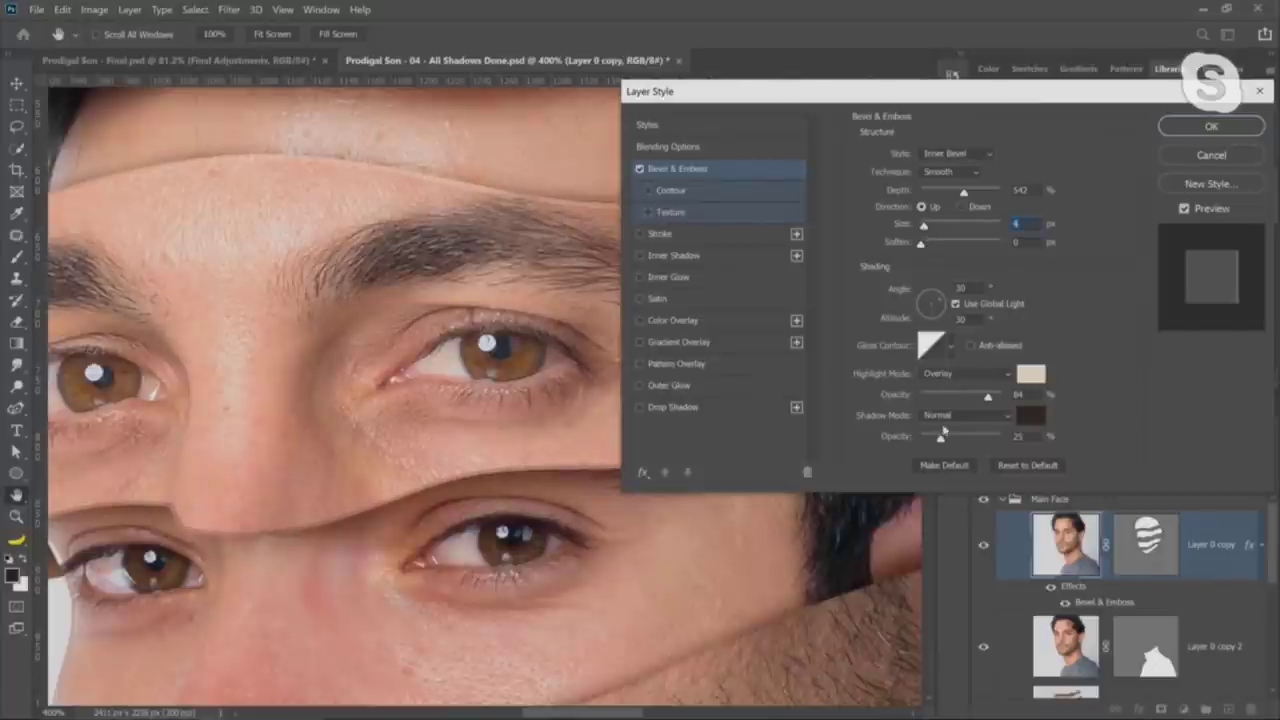
pyautogui.moveTo(942, 447)
pyautogui.mouseDown()
pyautogui.moveTo(972, 444)
pyautogui.moveTo(932, 443)
pyautogui.moveTo(958, 440)
pyautogui.mouseUp()
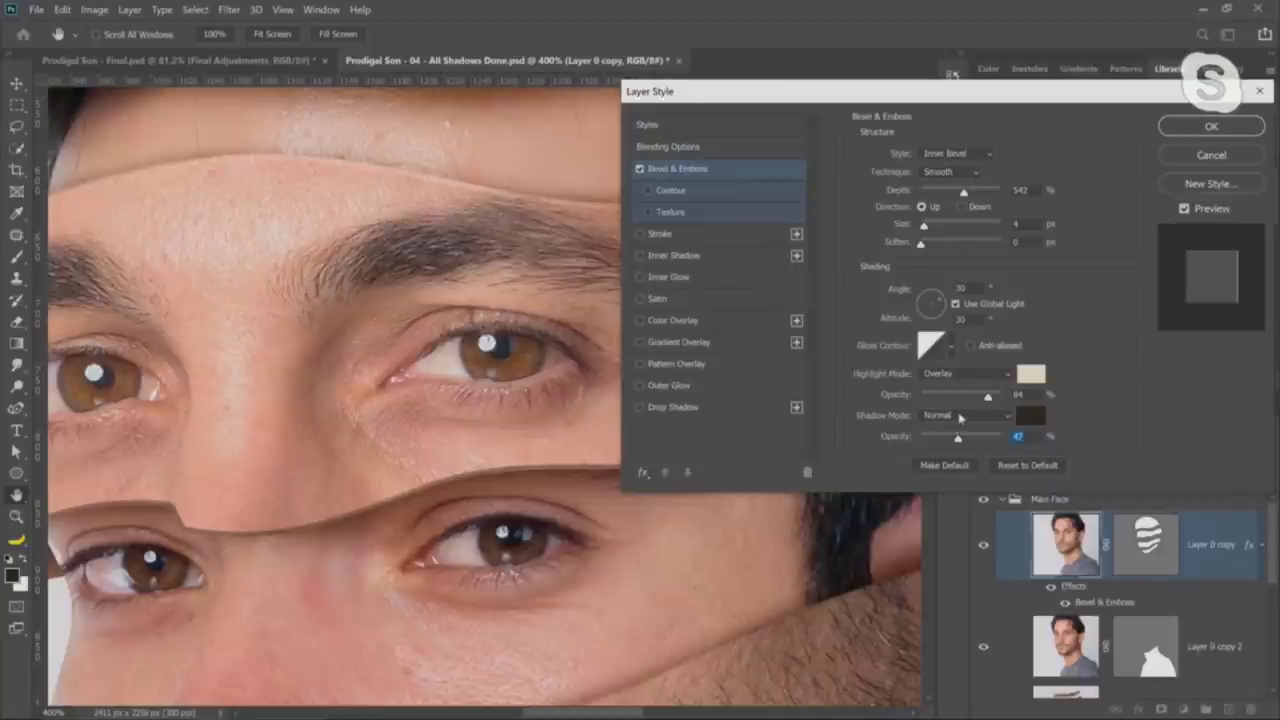
pyautogui.moveTo(925, 229); pyautogui.dragTo(921, 229)
pyautogui.moveTo(965, 190)
pyautogui.mouseDown()
pyautogui.moveTo(920, 191)
pyautogui.moveTo(970, 192)
pyautogui.moveTo(972, 208)
pyautogui.mouseUp()
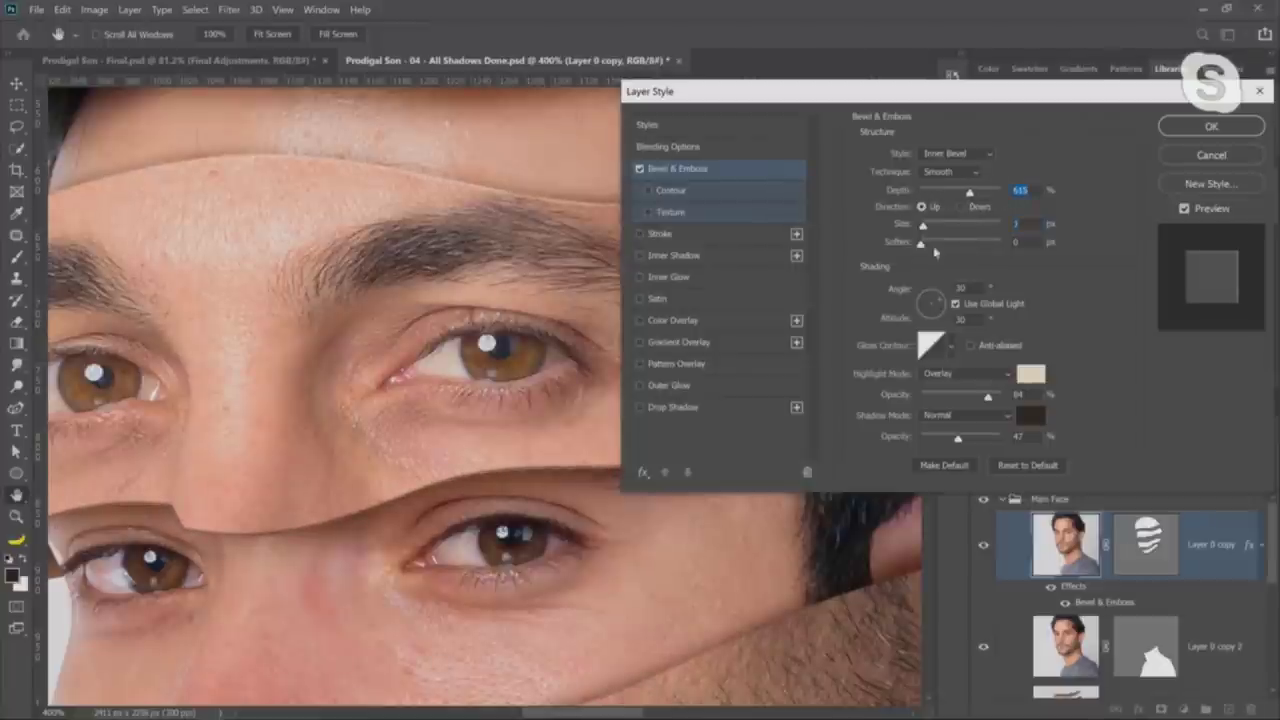
pyautogui.click(1195, 128)
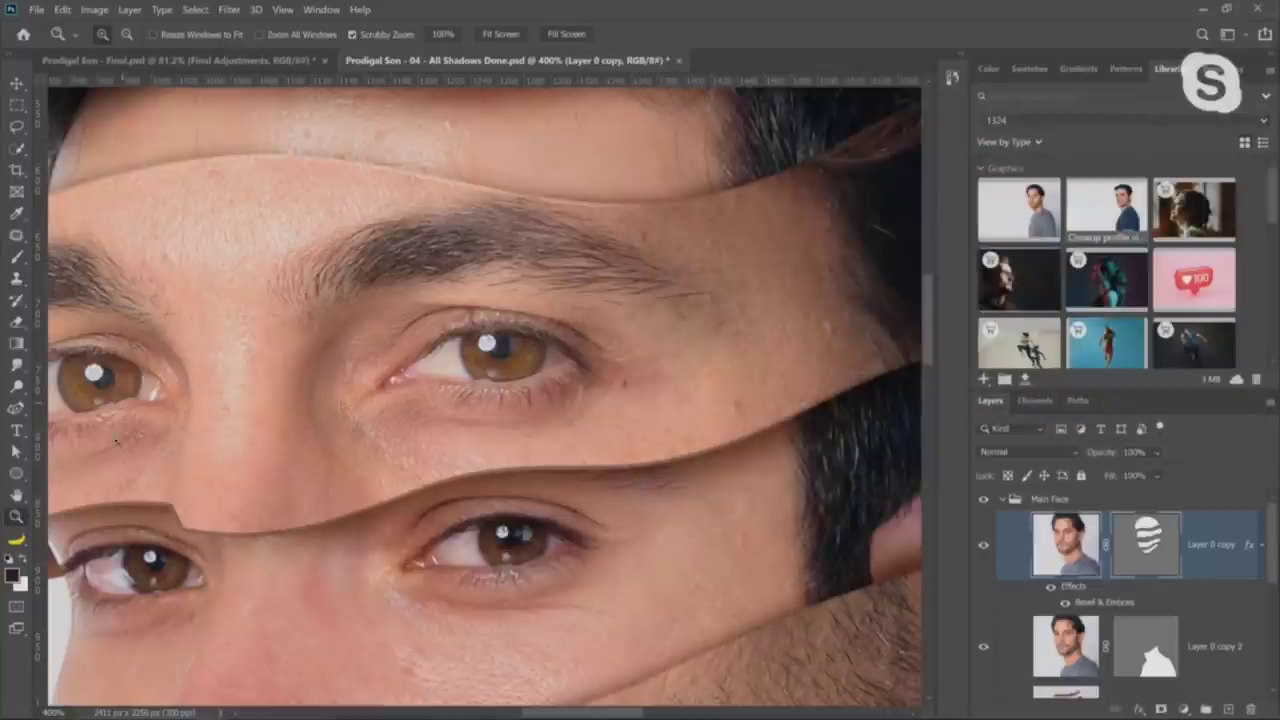
# Inspect the bevelled hair-tip edges close up, return to 100%, and collapse Layer 0 copy's effects
pyautogui.doubleClick(24, 497)
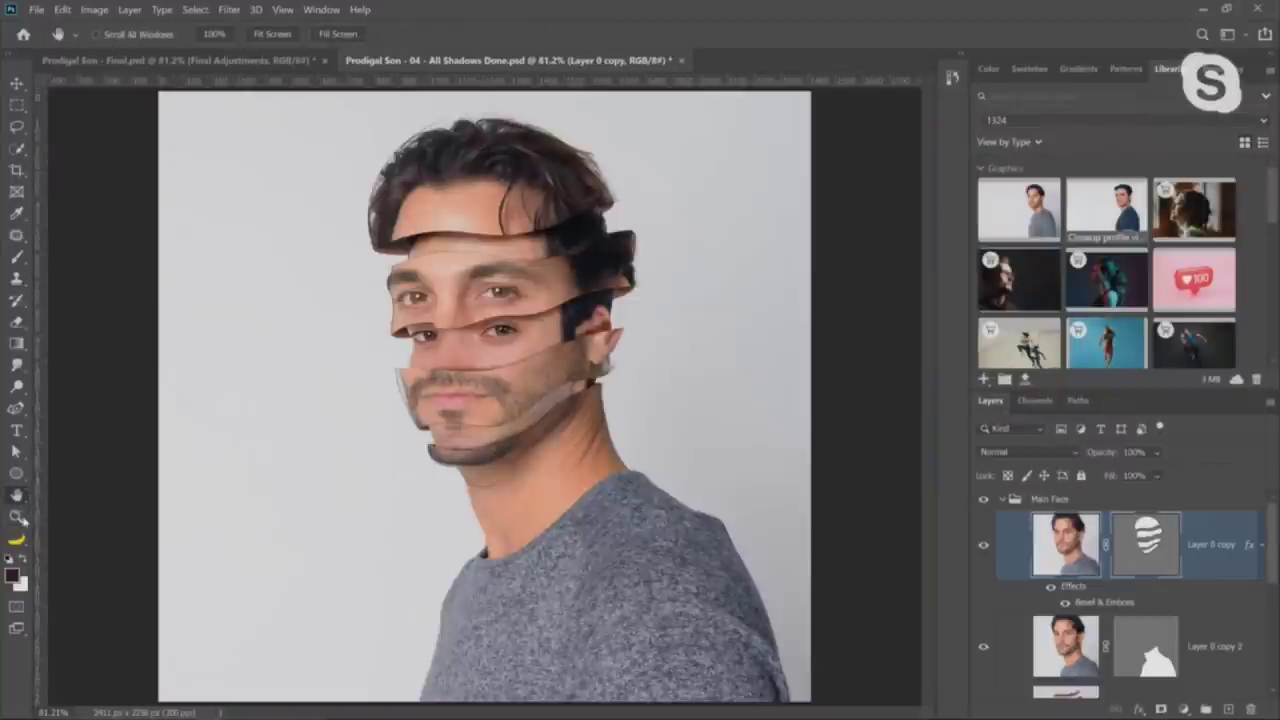
pyautogui.click(16, 516)
pyautogui.click(646, 249)
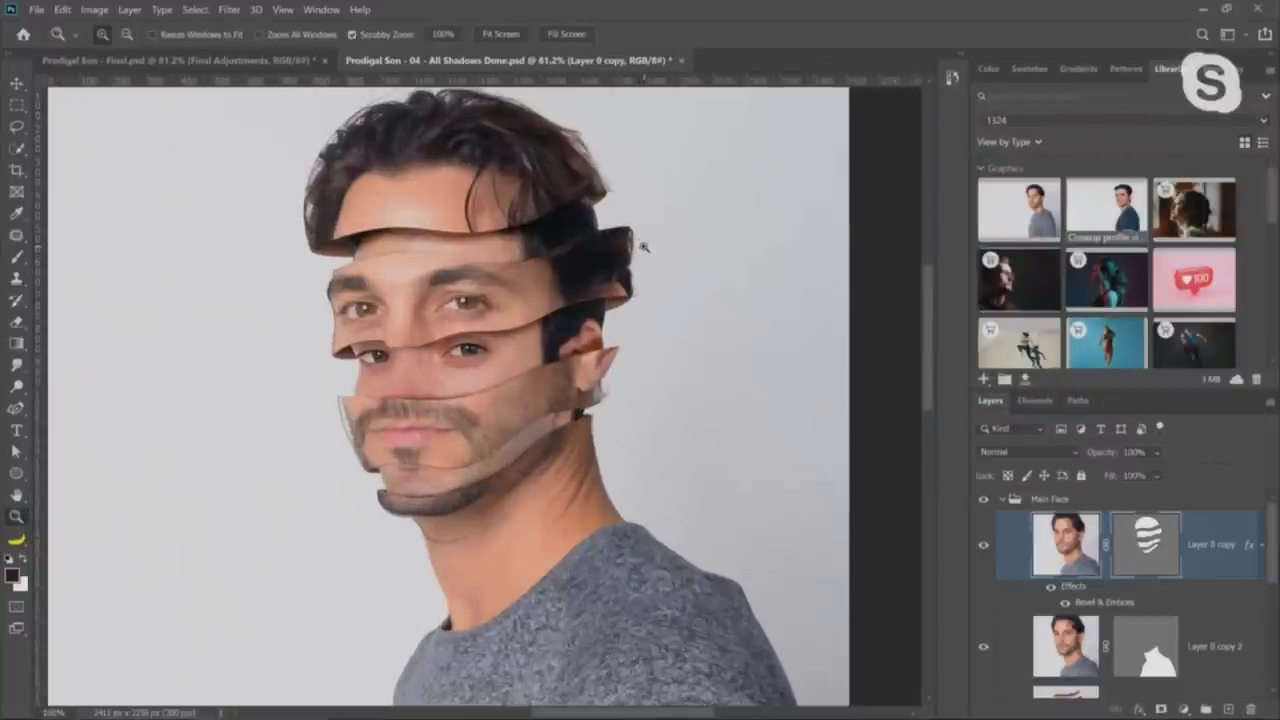
pyautogui.click(644, 252)
pyautogui.click(620, 212)
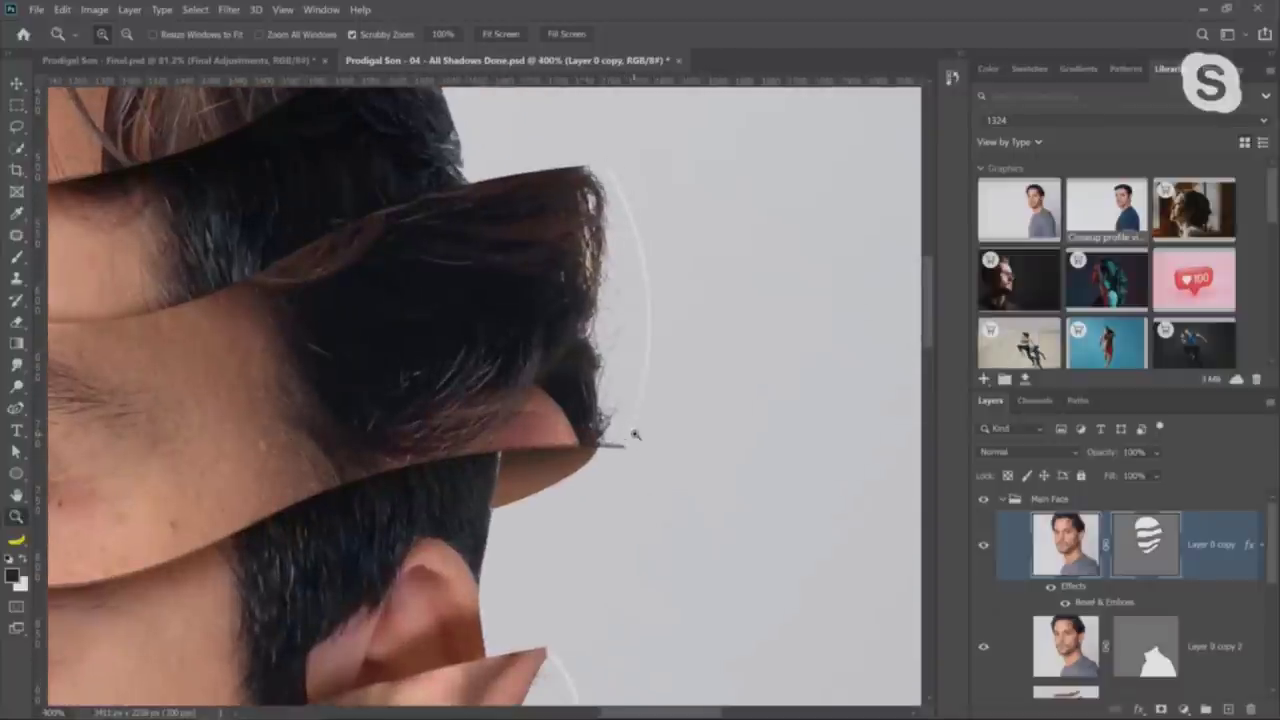
pyautogui.rightClick(645, 437)
pyautogui.click(655, 437)
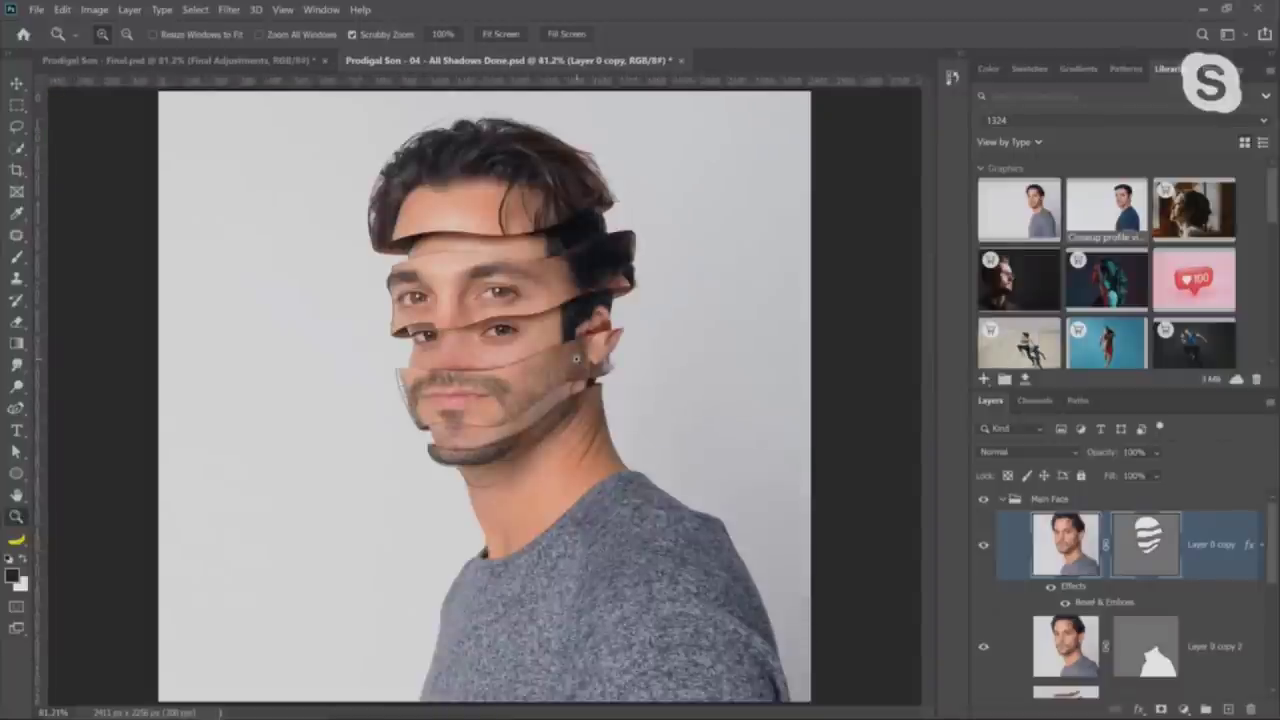
pyautogui.click(381, 443)
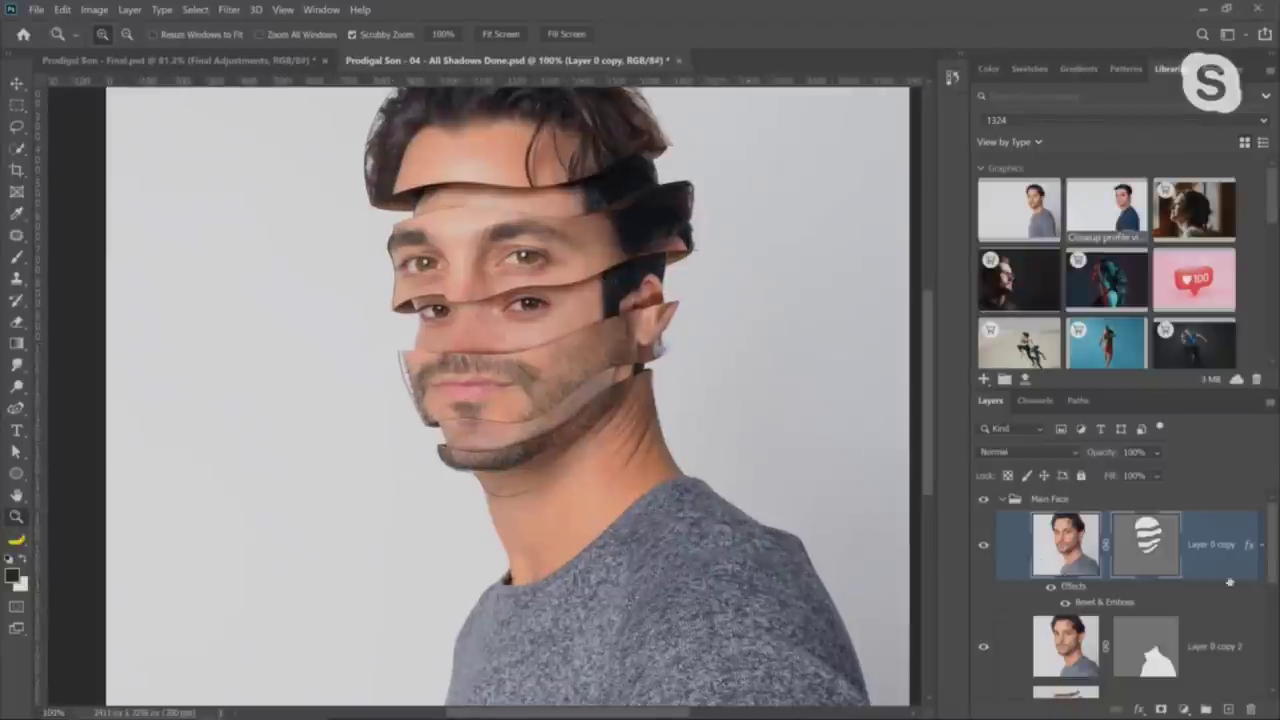
pyautogui.click(1262, 548)
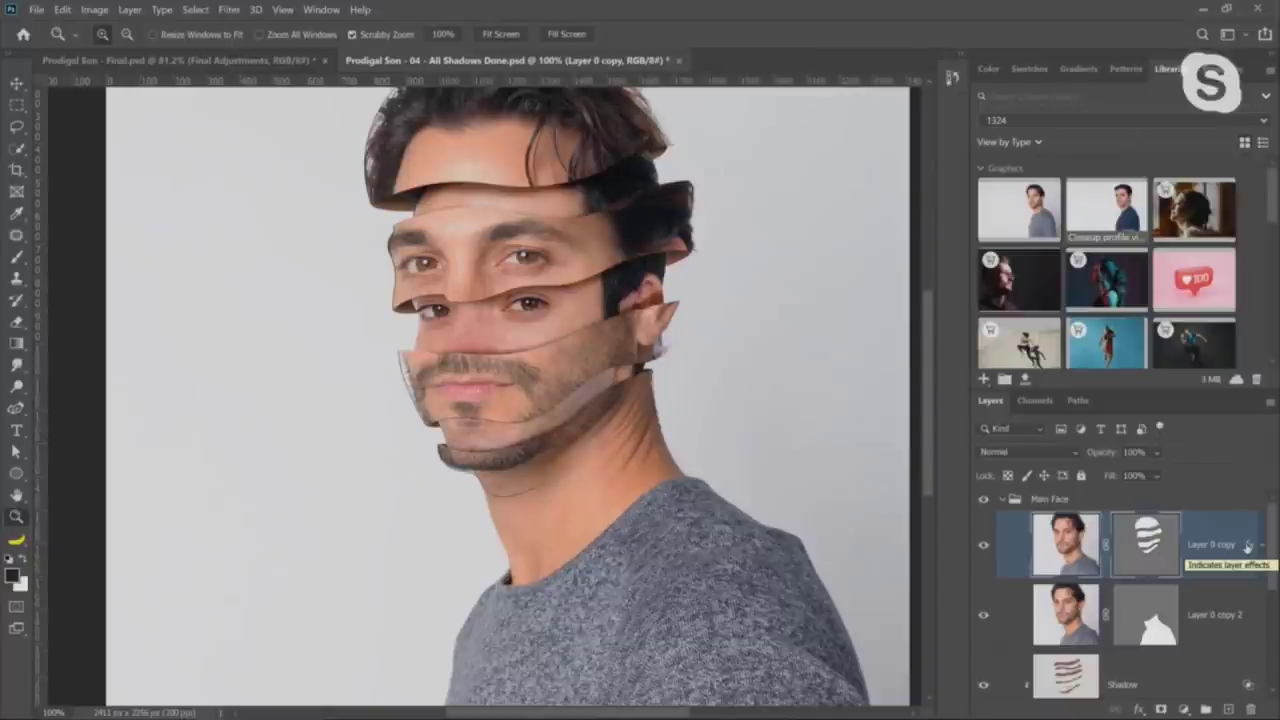
# Convert Layer 0 copy's bevel into separate Highlights and Shadows layers and hide the Shadows layer
pyautogui.rightClick(1248, 548)
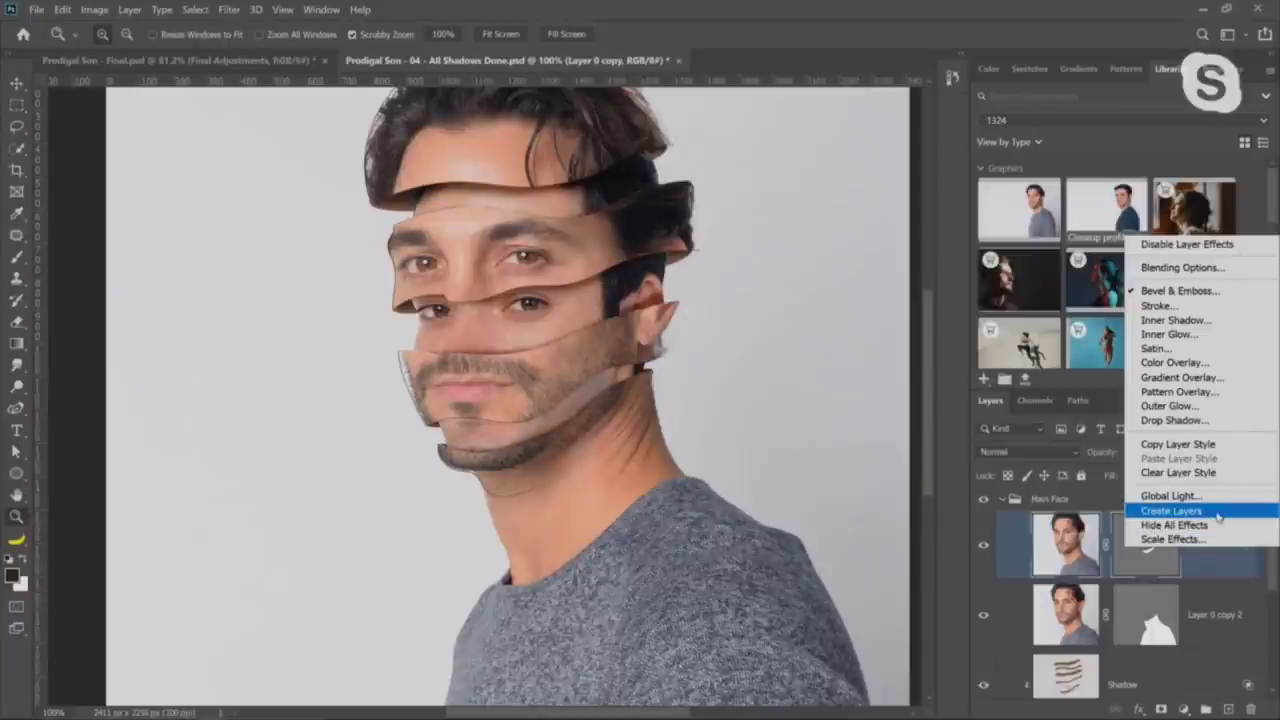
pyautogui.click(1242, 566)
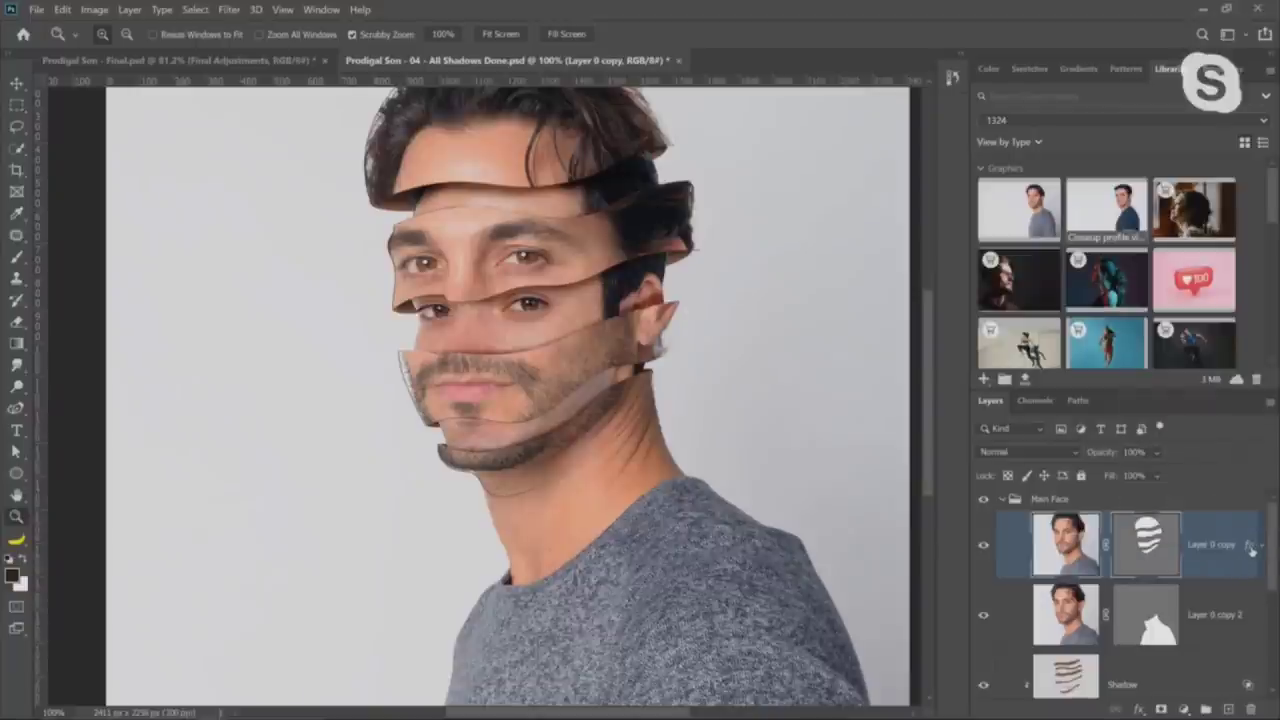
pyautogui.rightClick(1248, 548)
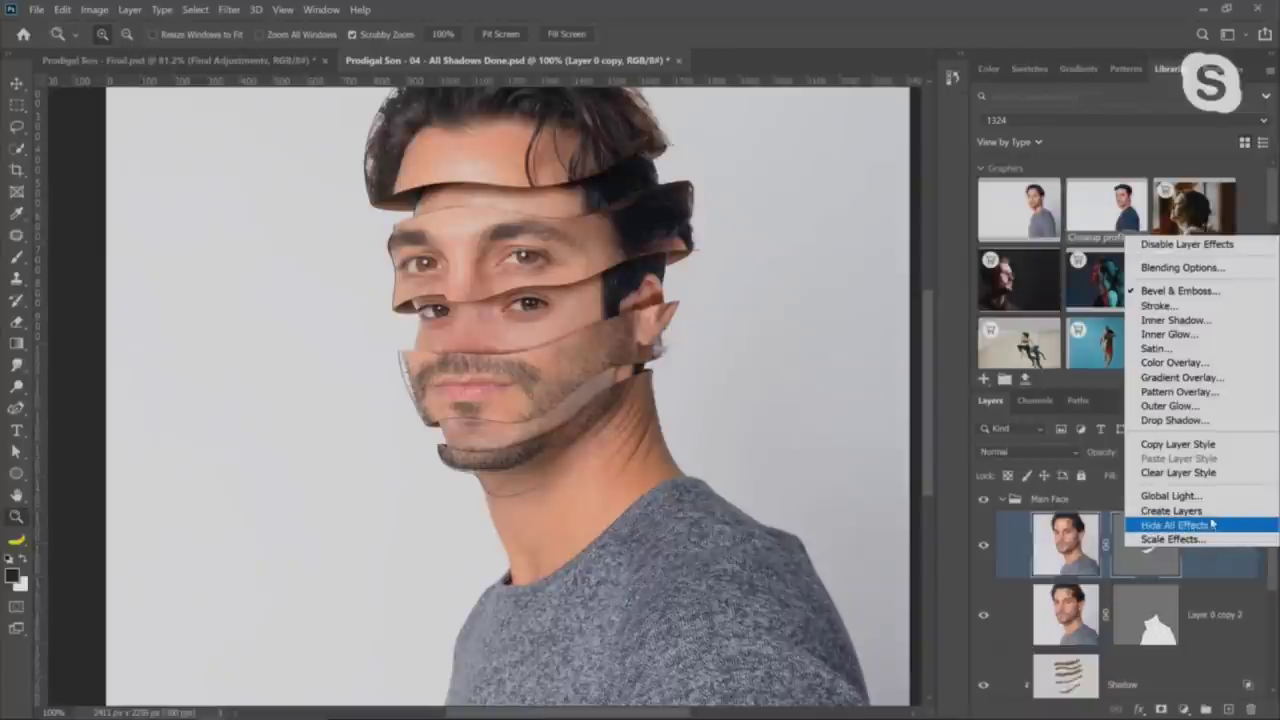
pyautogui.click(1210, 518)
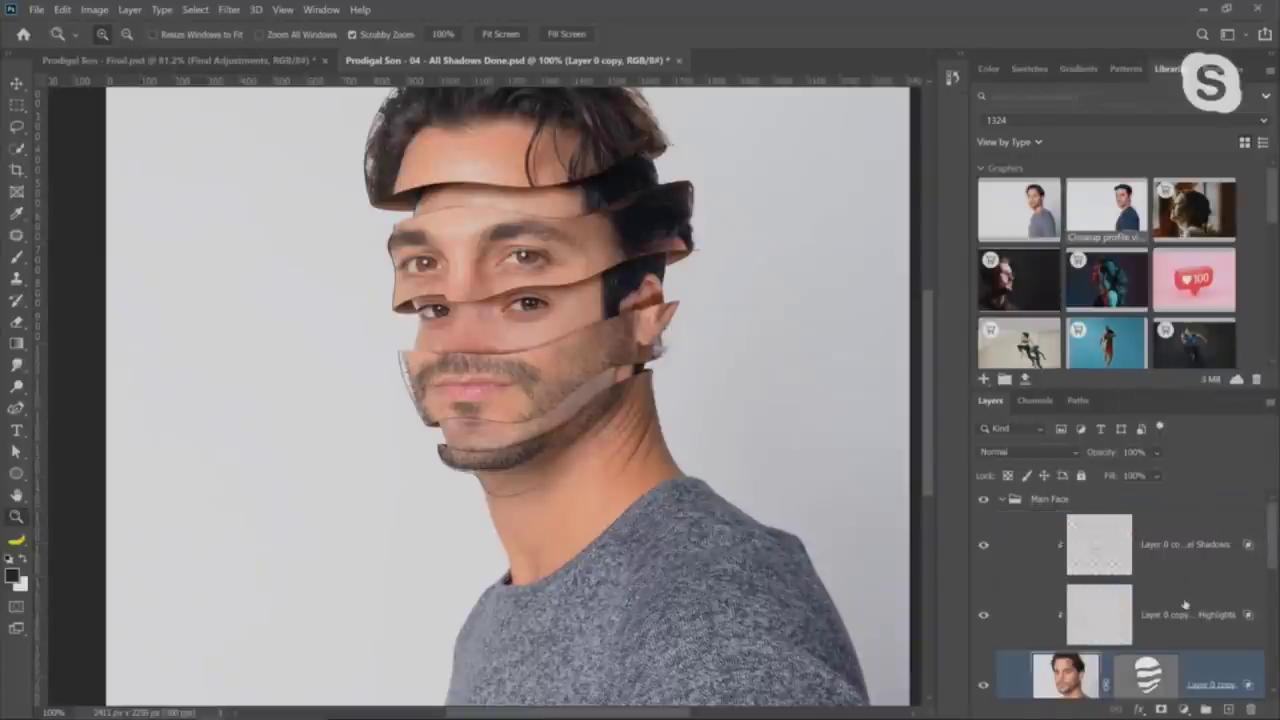
pyautogui.scroll(-1, 1185, 602)
pyautogui.scroll(1, 1185, 600)
pyautogui.click(983, 544)
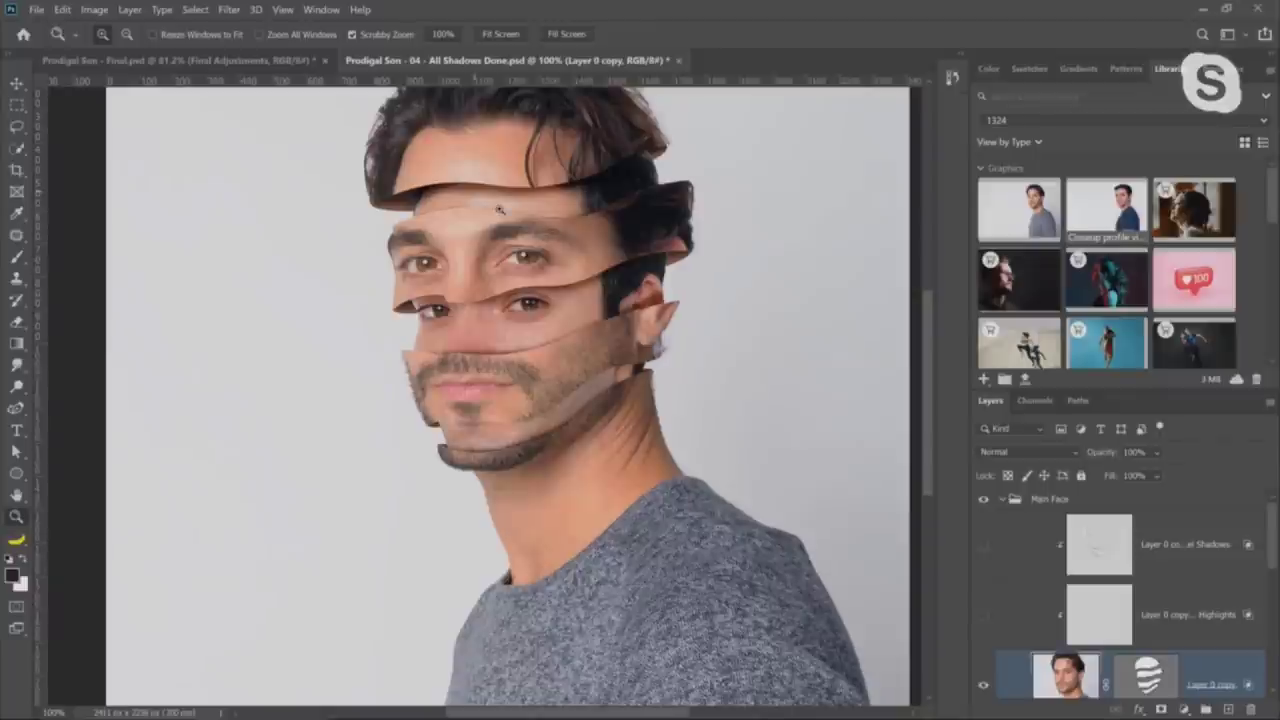
pyautogui.moveTo(496, 210); pyautogui.dragTo(565, 212)
# Compare the bevel layers on and off, then add white masks to the Highlights and Shadows layers
pyautogui.click(983, 614)
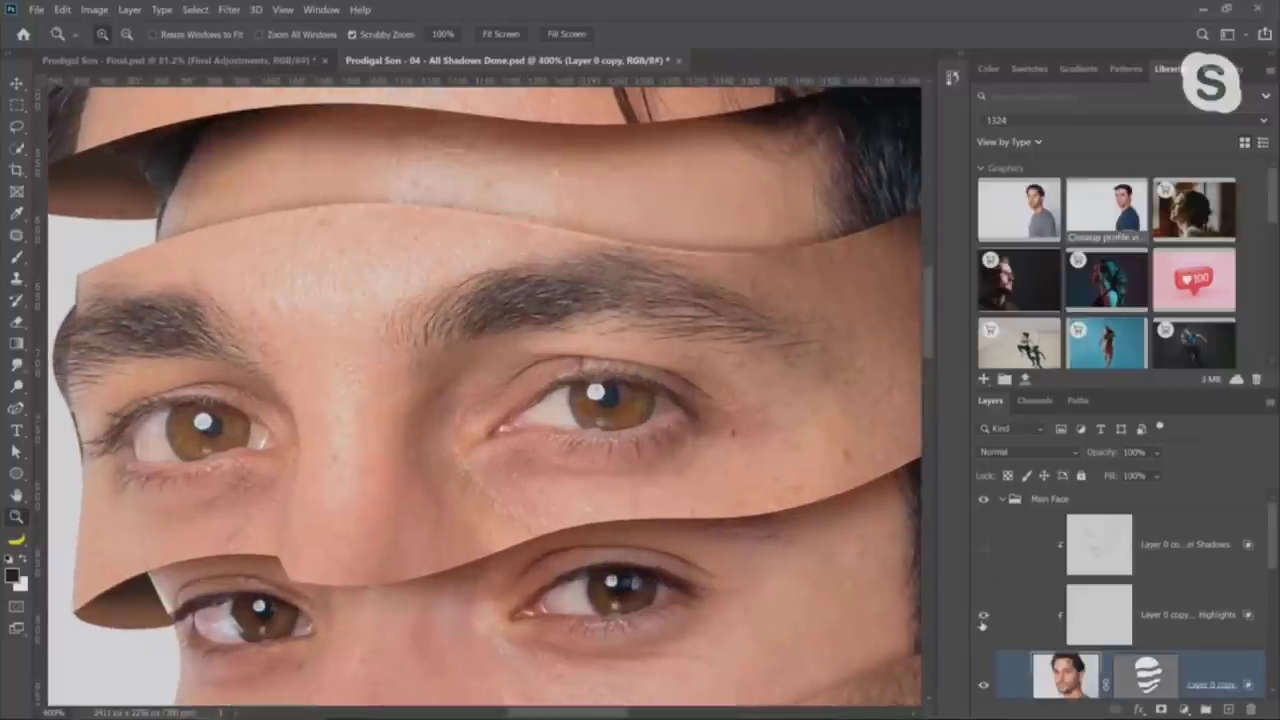
pyautogui.click(983, 614)
pyautogui.click(983, 614)
pyautogui.click(983, 546)
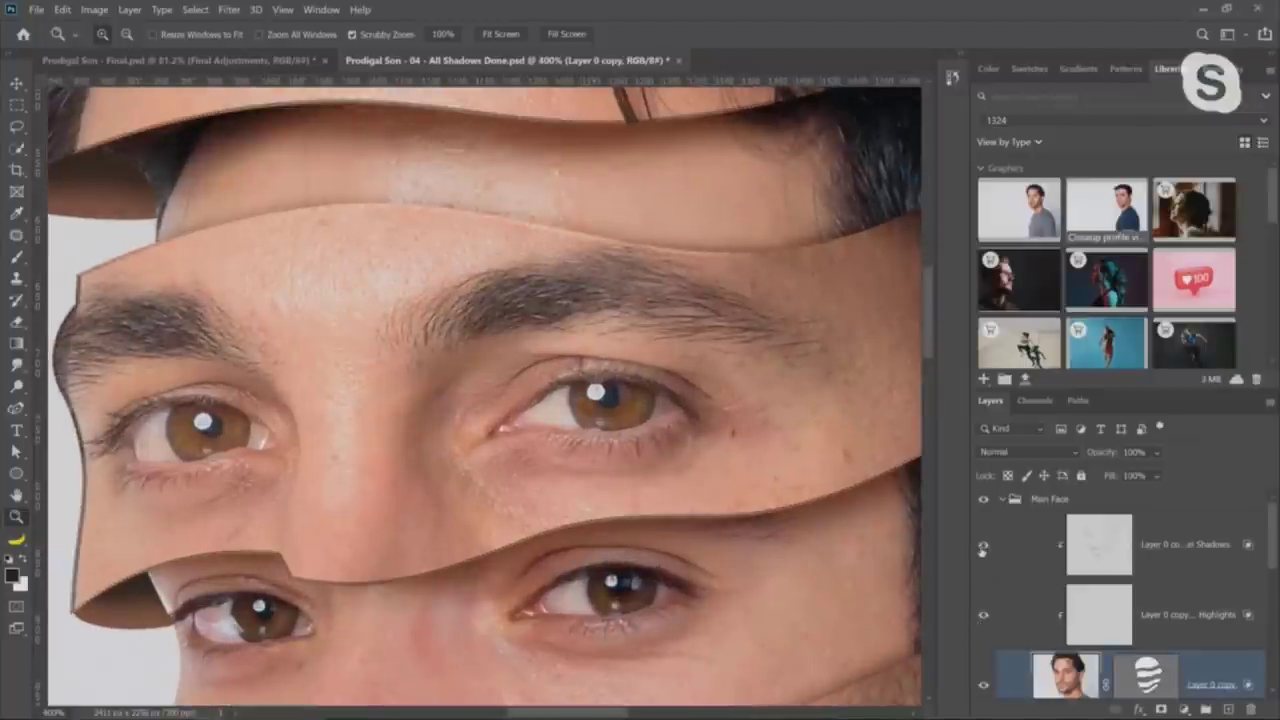
pyautogui.click(983, 546)
pyautogui.click(983, 546)
pyautogui.click(1104, 628)
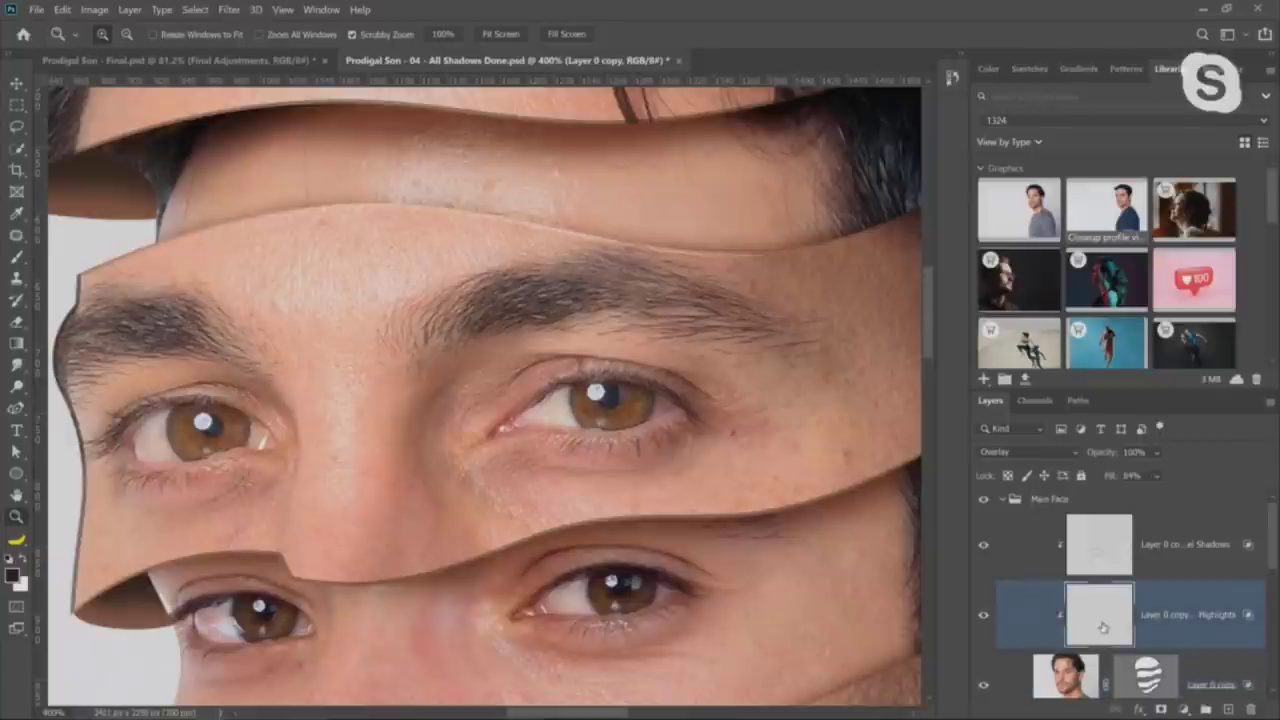
pyautogui.click(1161, 709)
pyautogui.click(1096, 552)
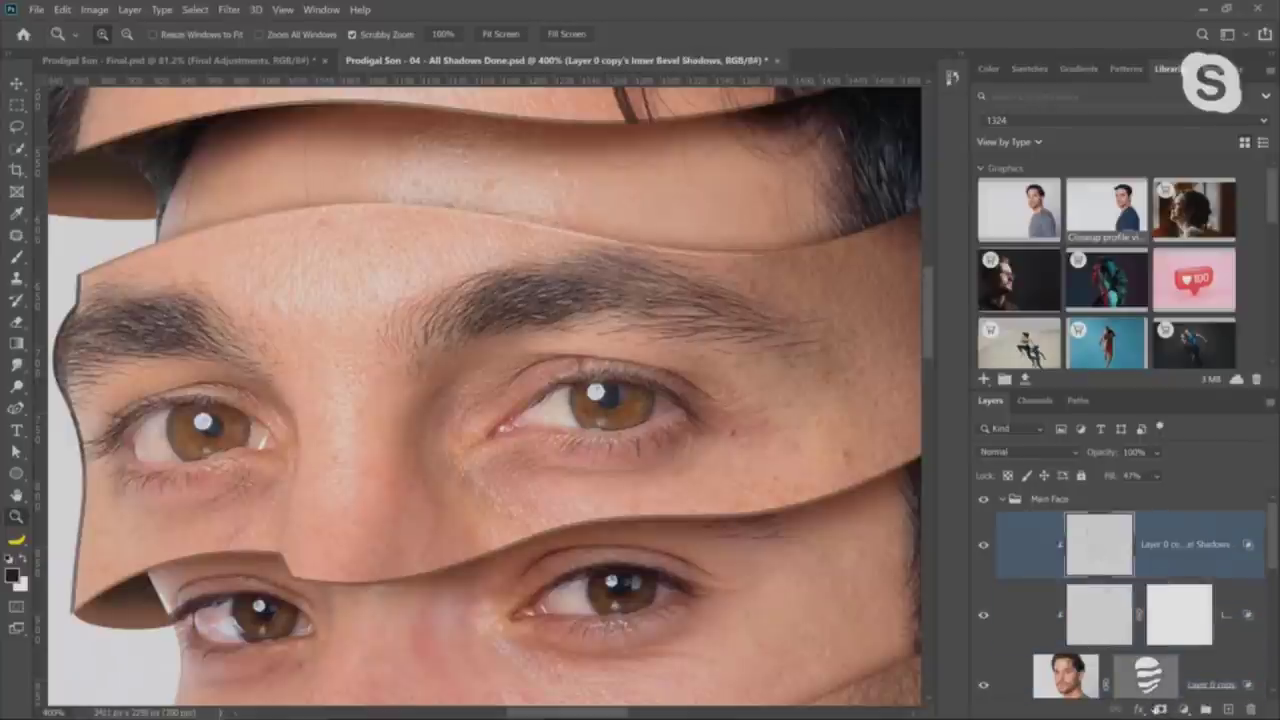
pyautogui.click(1161, 709)
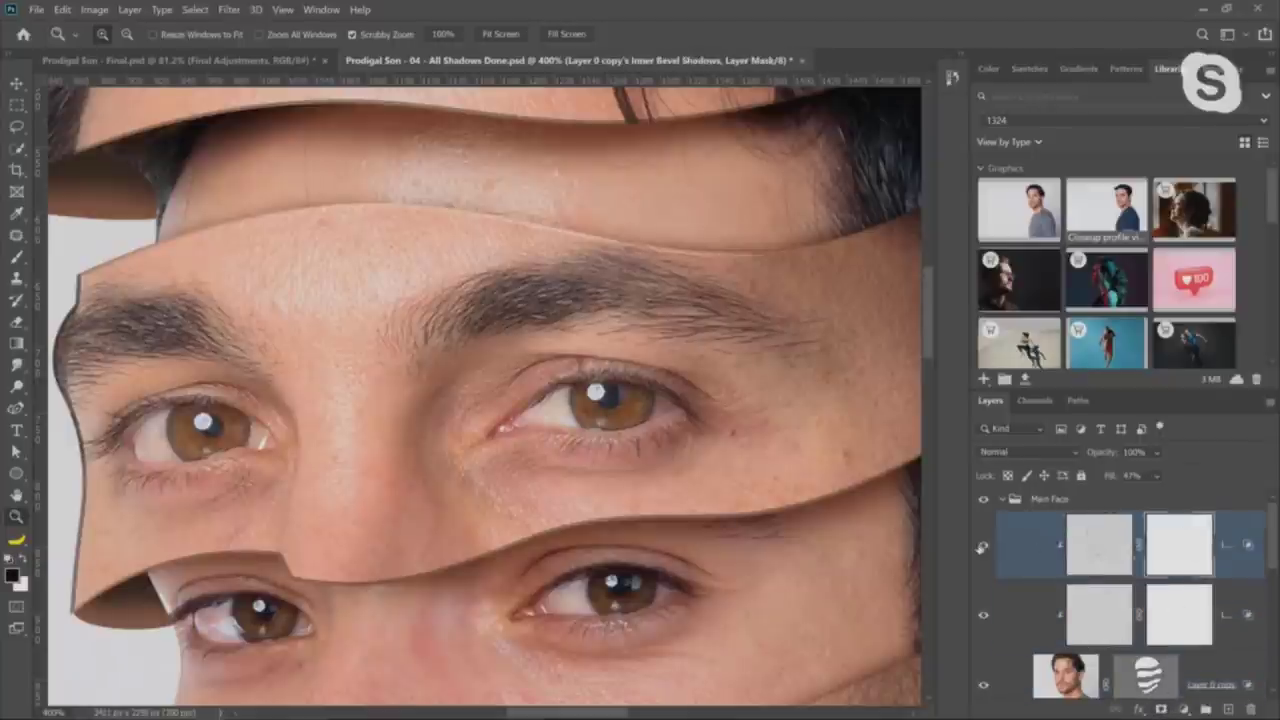
# View the image at 100%, target the Highlights layer mask and pick the Brush tool
pyautogui.click(983, 614)
pyautogui.click(983, 614)
pyautogui.doubleClick(16, 518)
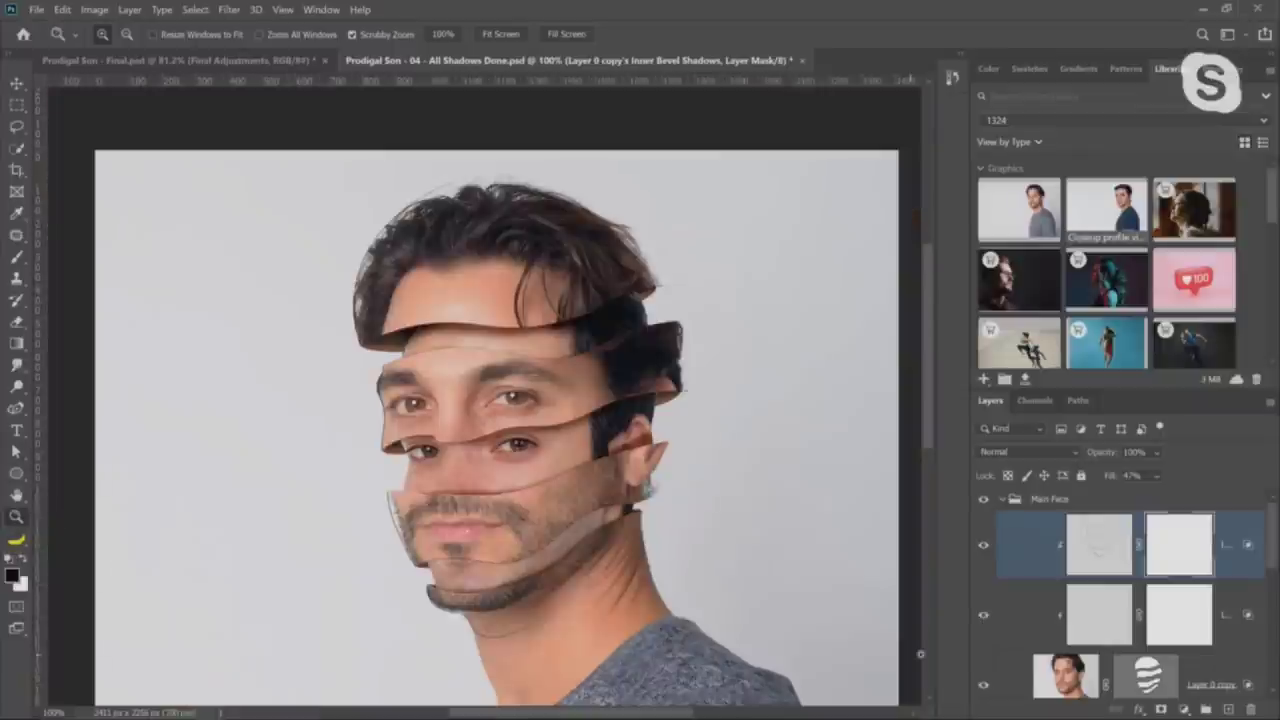
pyautogui.click(1104, 630)
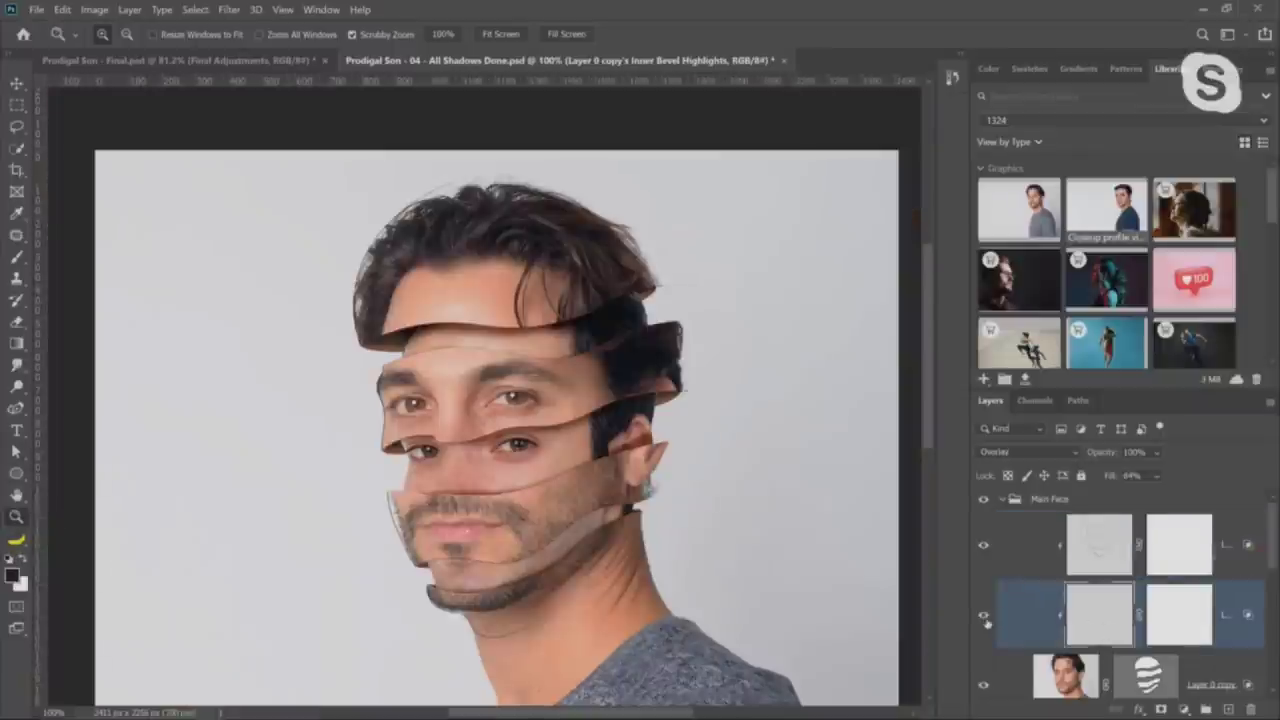
pyautogui.click(1186, 618)
pyautogui.click(19, 257)
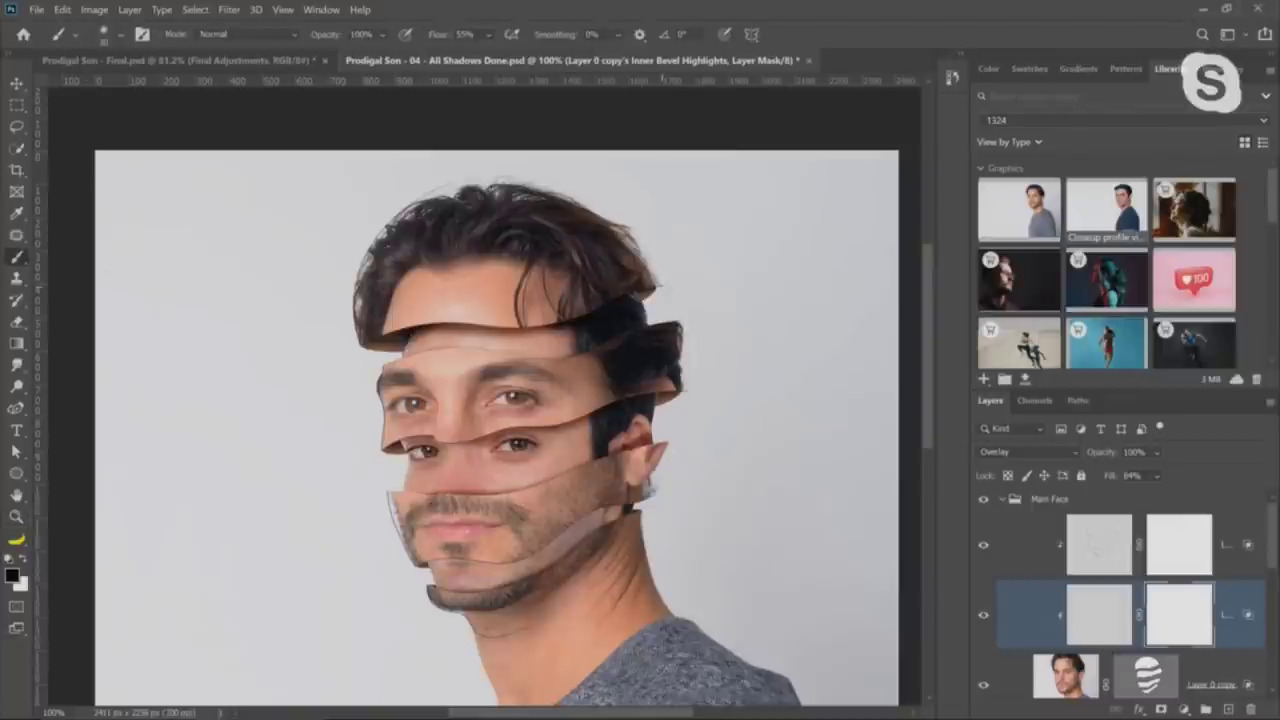
# With a larger brush, paint black on the highlights mask by the neck and the shadows mask at the jaw
pyautogui.press(']')
pyautogui.press(']')
pyautogui.press(']')
pyautogui.press(']')
pyautogui.press(']')
pyautogui.moveTo(791, 394); pyautogui.dragTo(677, 434)
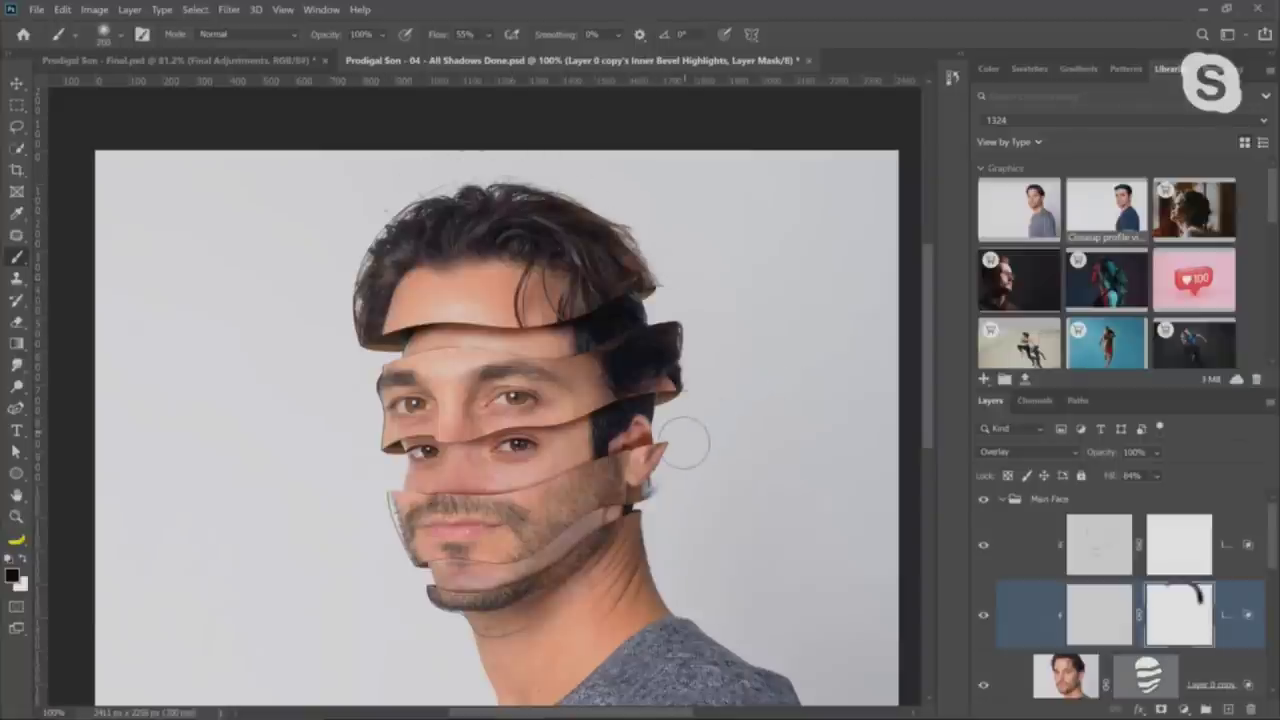
pyautogui.moveTo(712, 506); pyautogui.dragTo(708, 506)
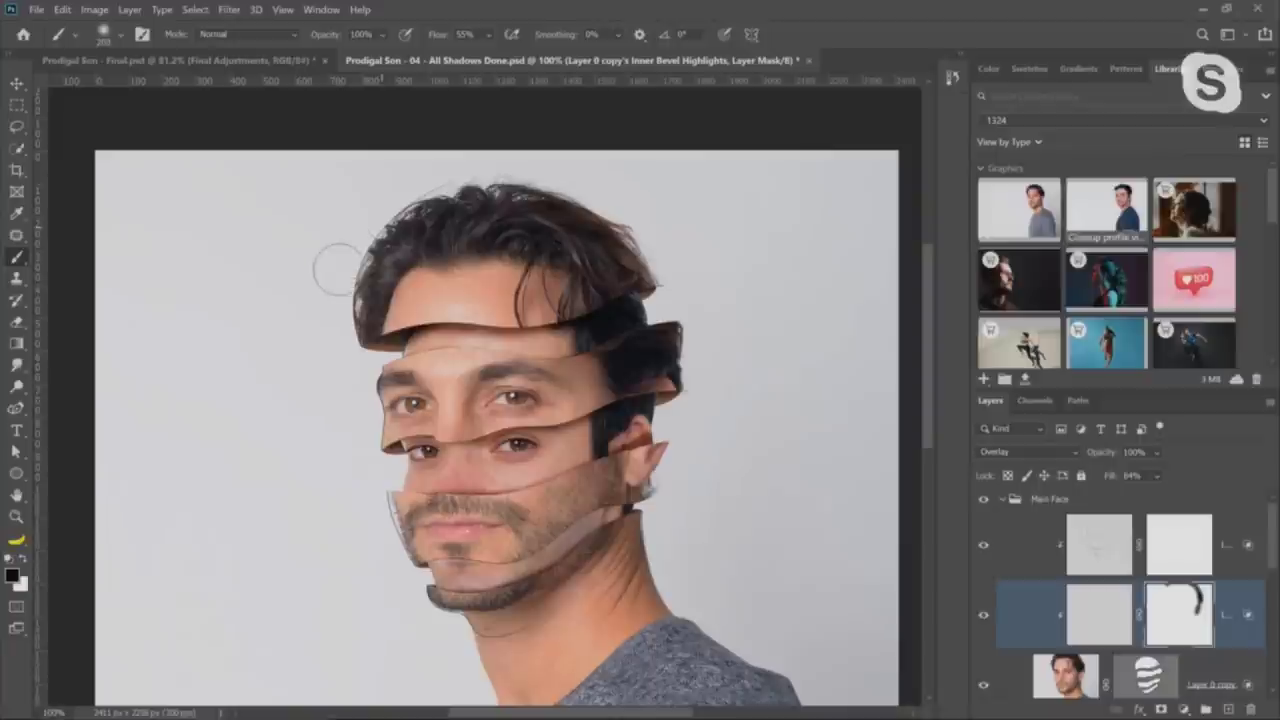
pyautogui.click(1186, 564)
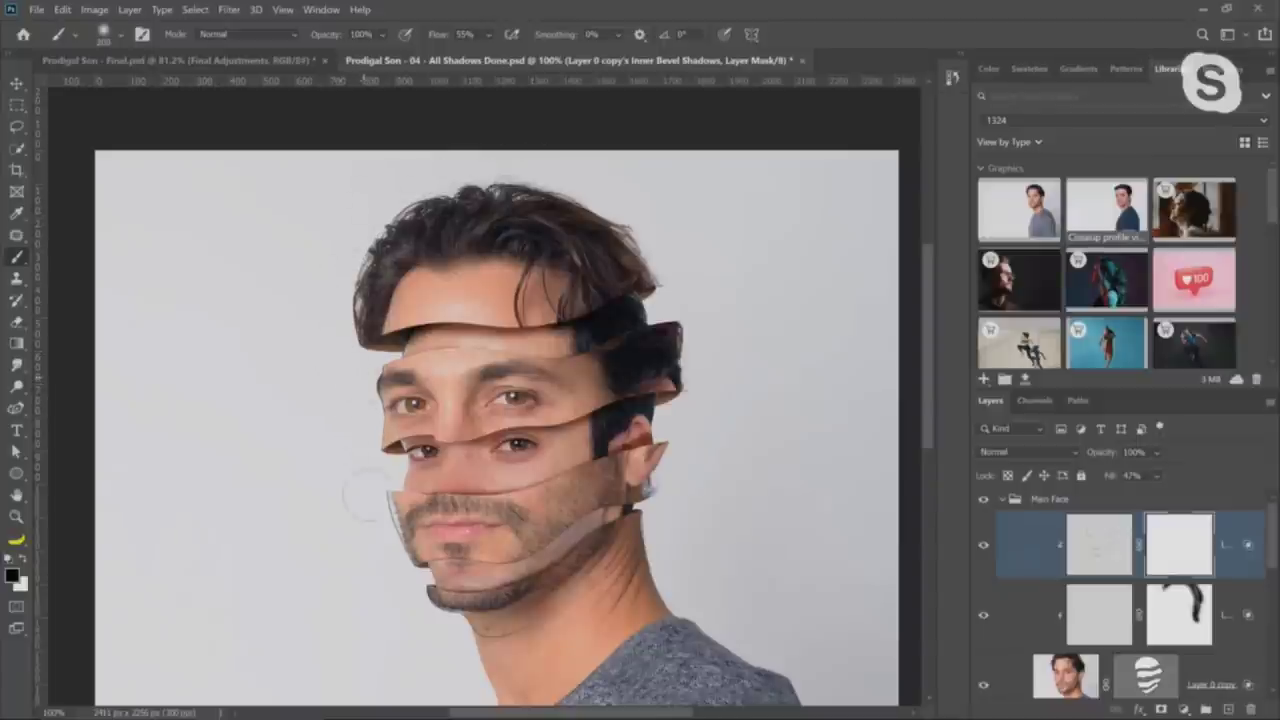
pyautogui.moveTo(366, 495); pyautogui.dragTo(376, 535)
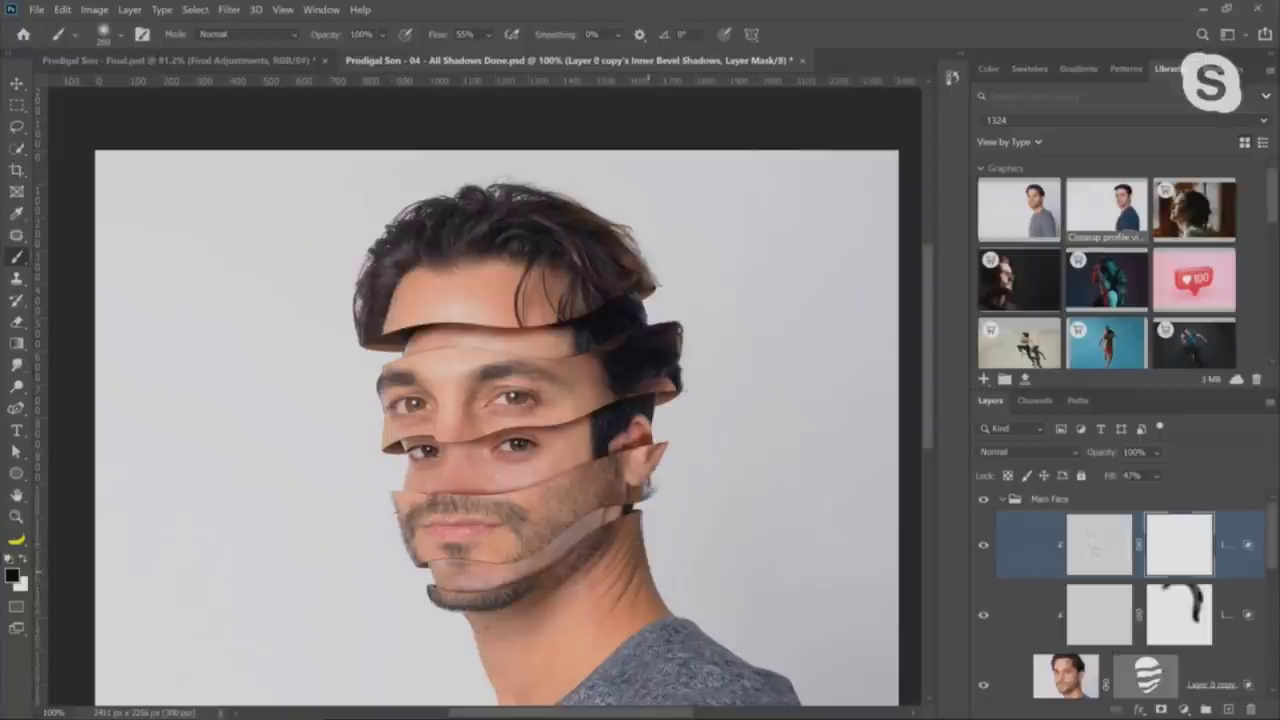
# Zoom the lower face to 200%, compare the shadows, and lock the shadows layer's transparent pixels
pyautogui.click(16, 516)
pyautogui.click(395, 495)
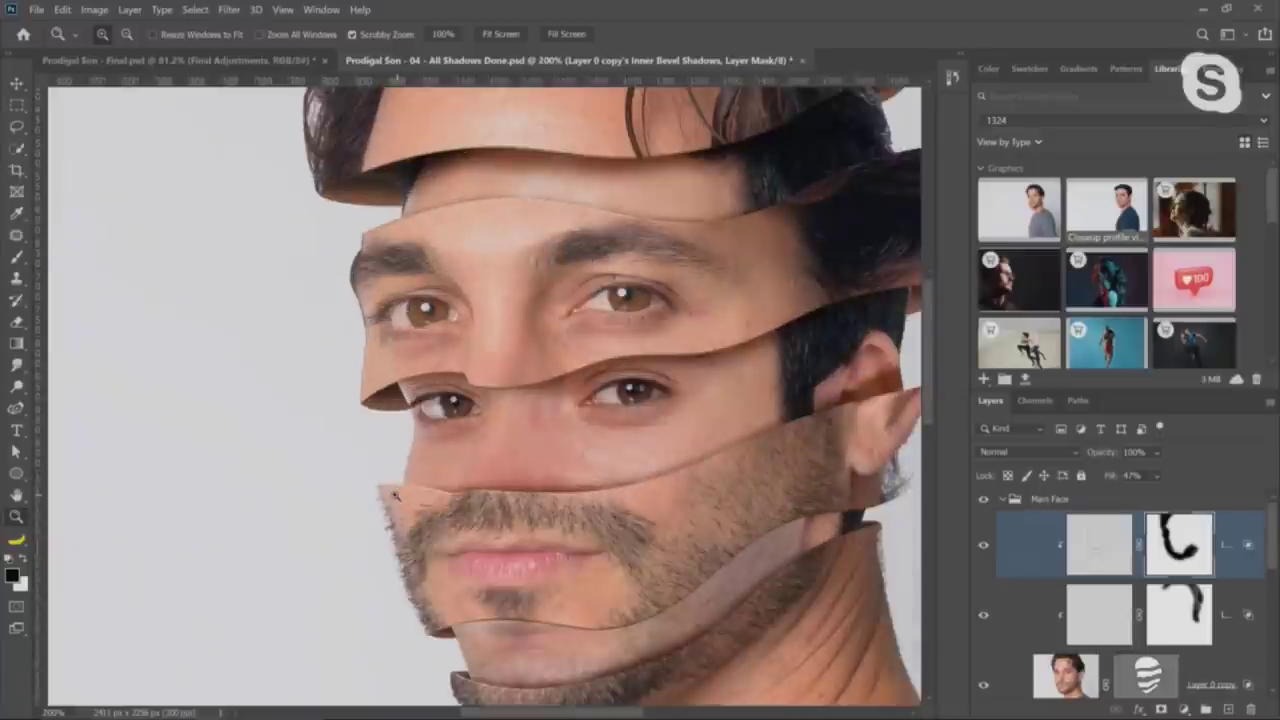
pyautogui.click(983, 545)
pyautogui.click(983, 545)
pyautogui.click(983, 545)
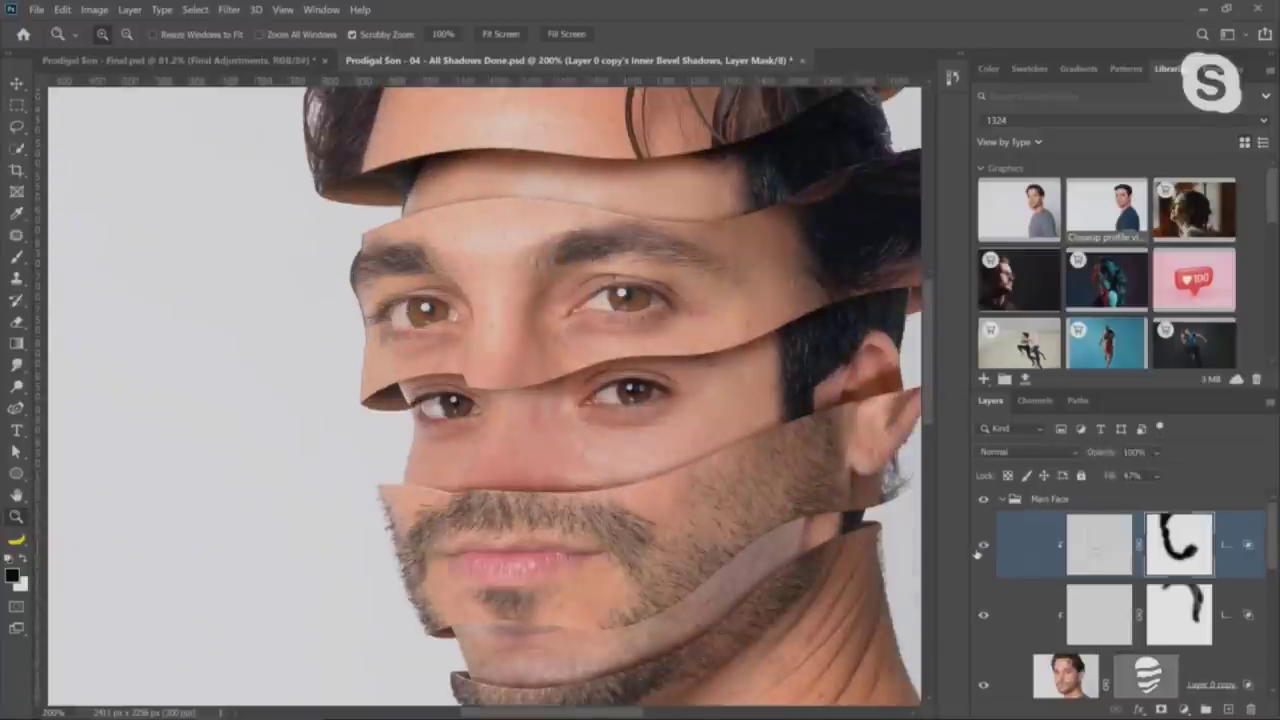
pyautogui.click(983, 545)
pyautogui.click(983, 545)
pyautogui.click(983, 545)
pyautogui.click(983, 545)
pyautogui.click(983, 545)
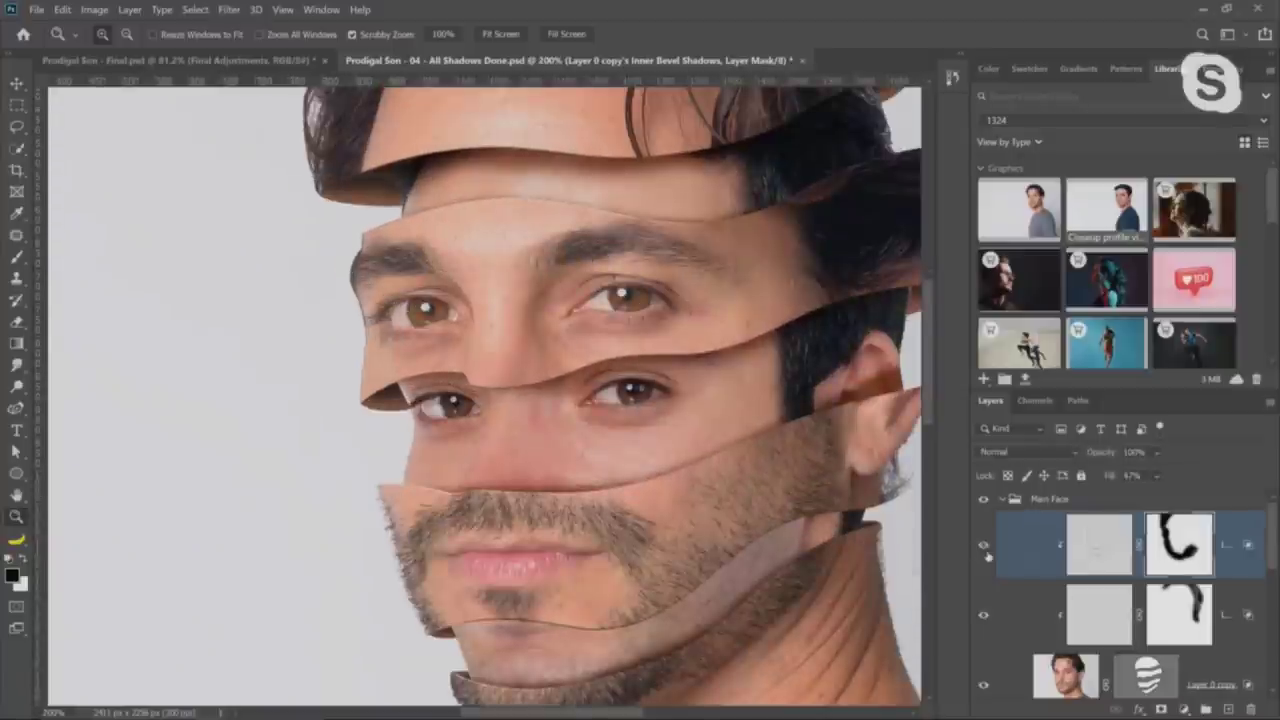
pyautogui.click(1099, 546)
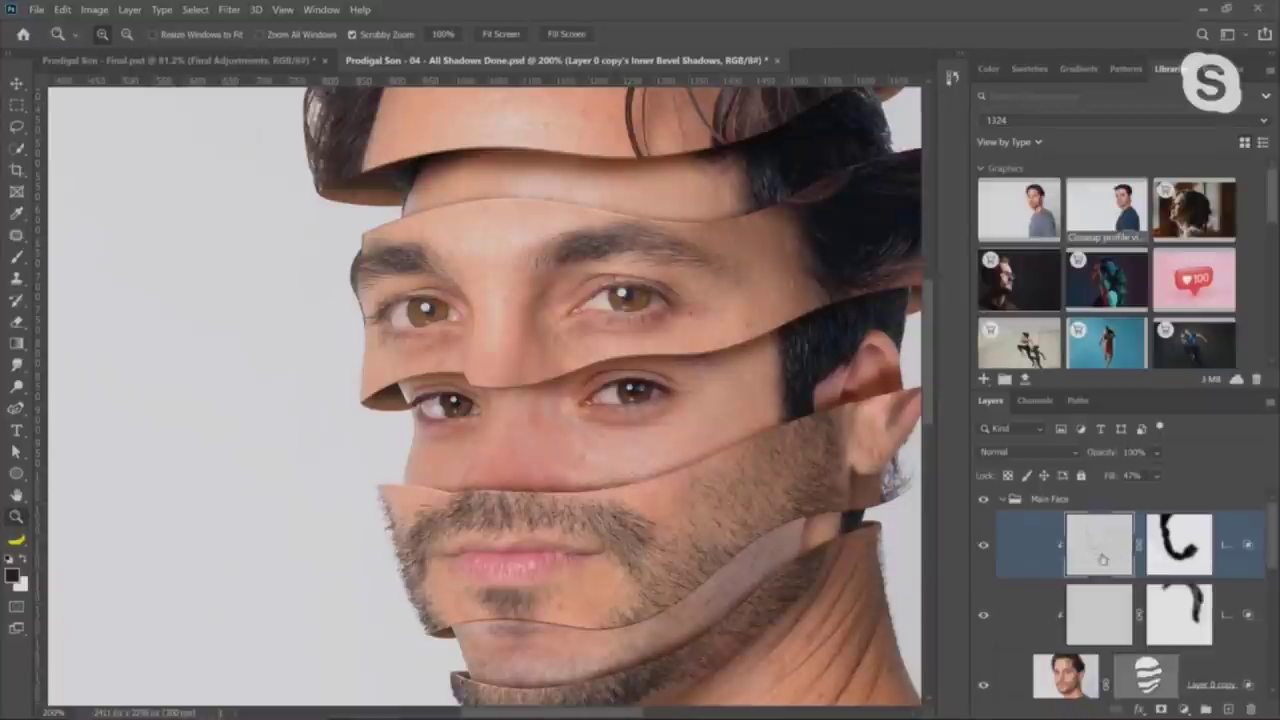
pyautogui.click(1007, 476)
pyautogui.click(17, 388)
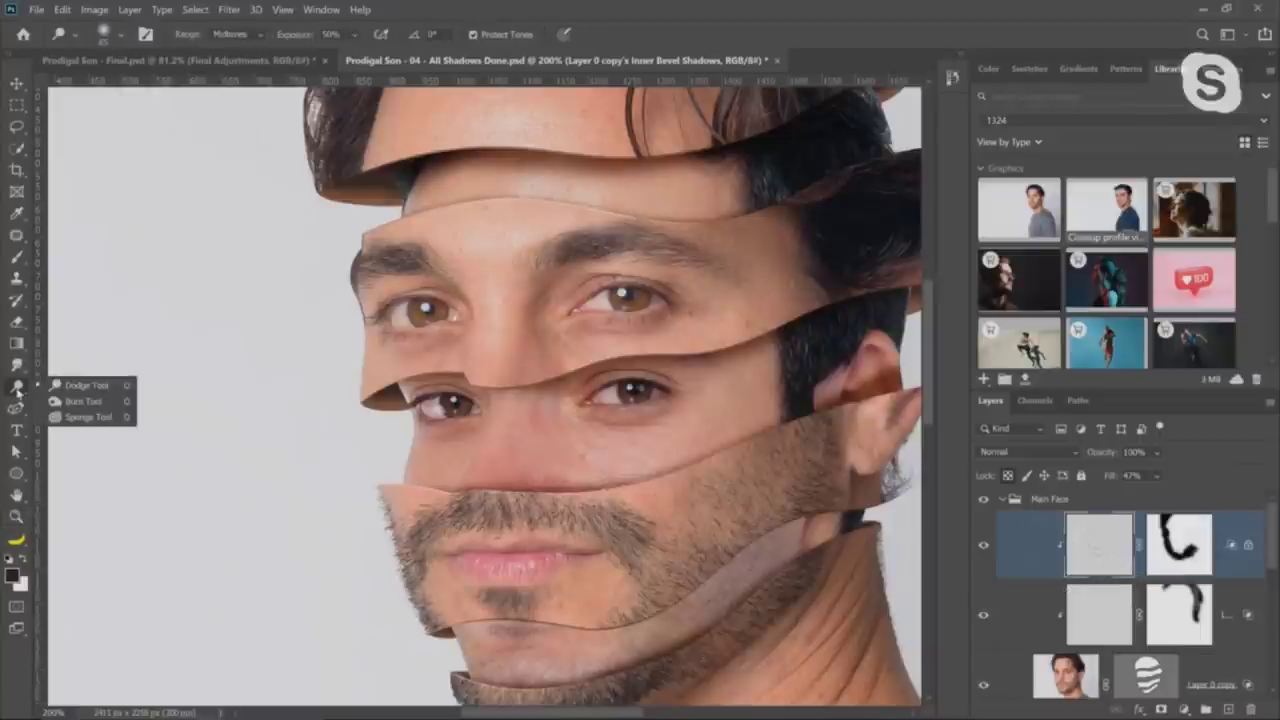
pyautogui.click(96, 389)
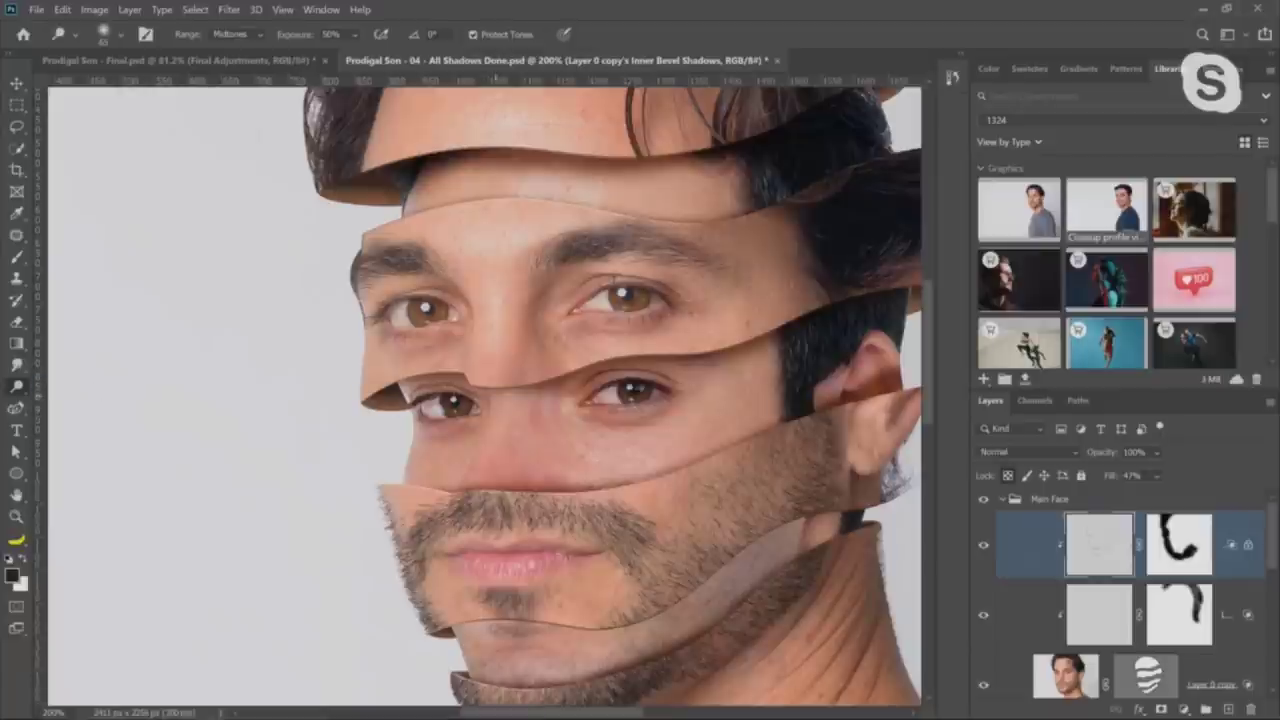
pyautogui.click(983, 545)
pyautogui.click(983, 545)
pyautogui.moveTo(285, 40); pyautogui.dragTo(360, 38)
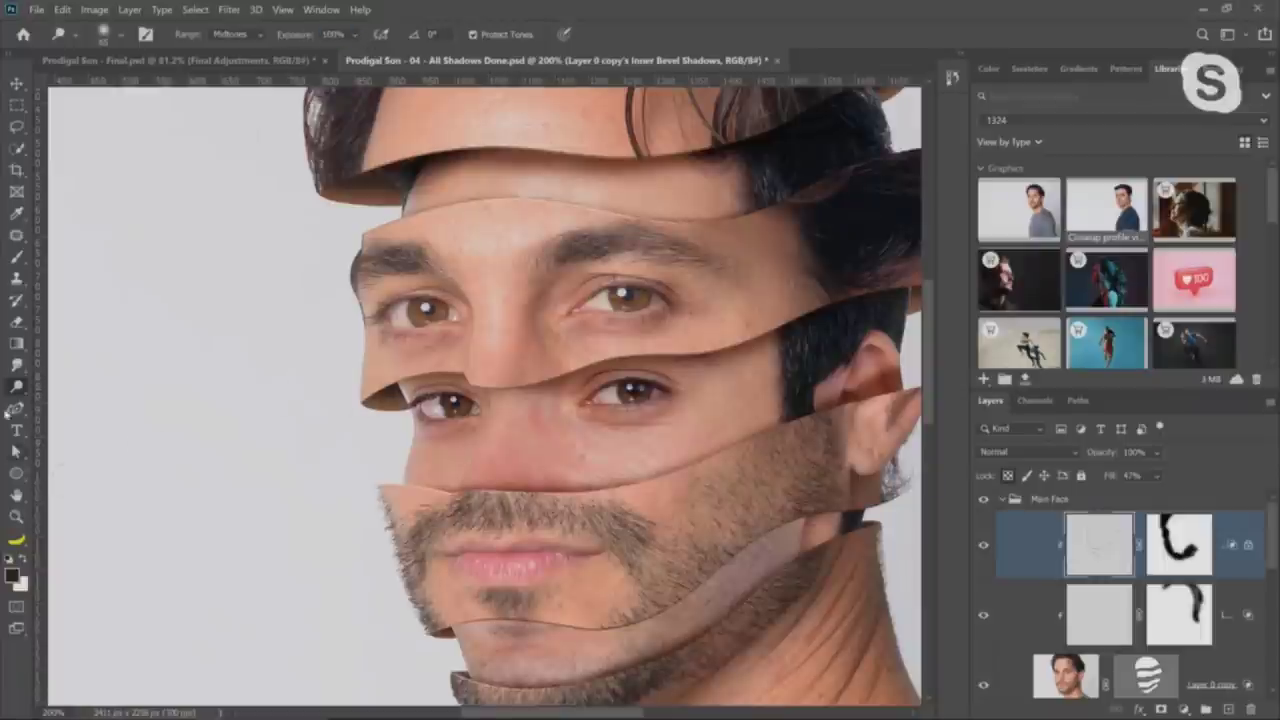
pyautogui.rightClick(16, 386)
pyautogui.click(80, 401)
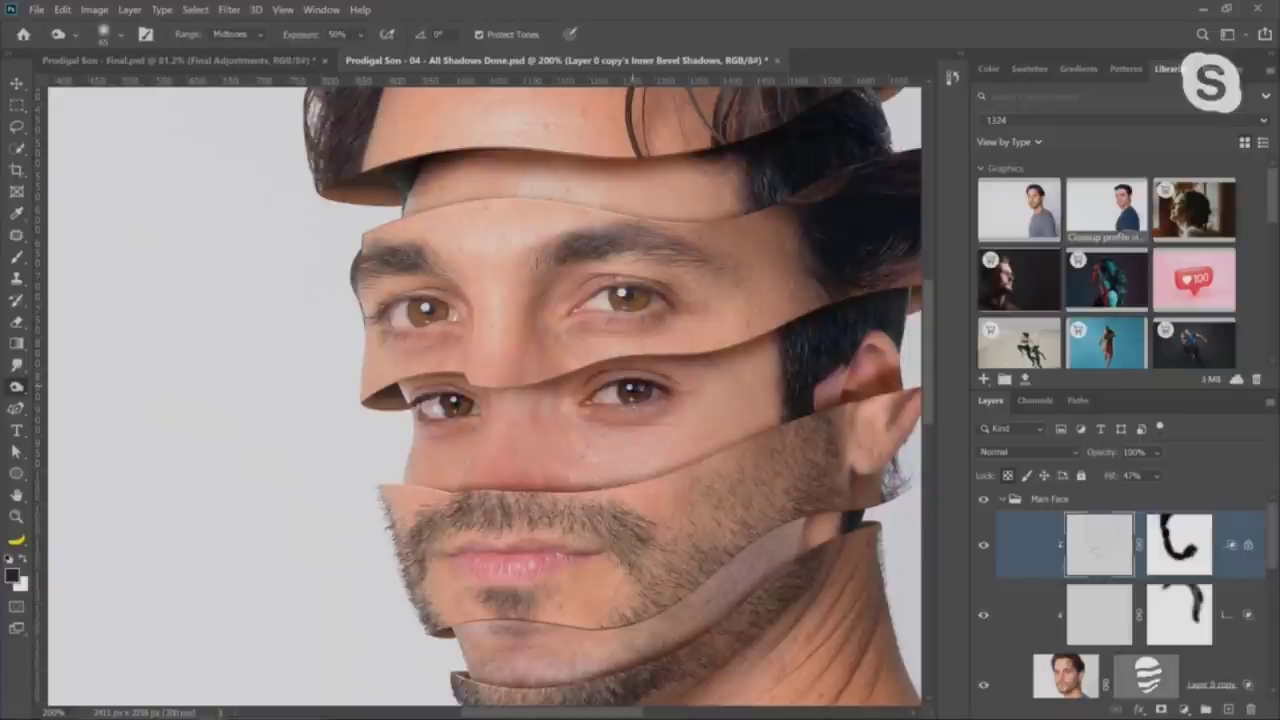
pyautogui.click(16, 256)
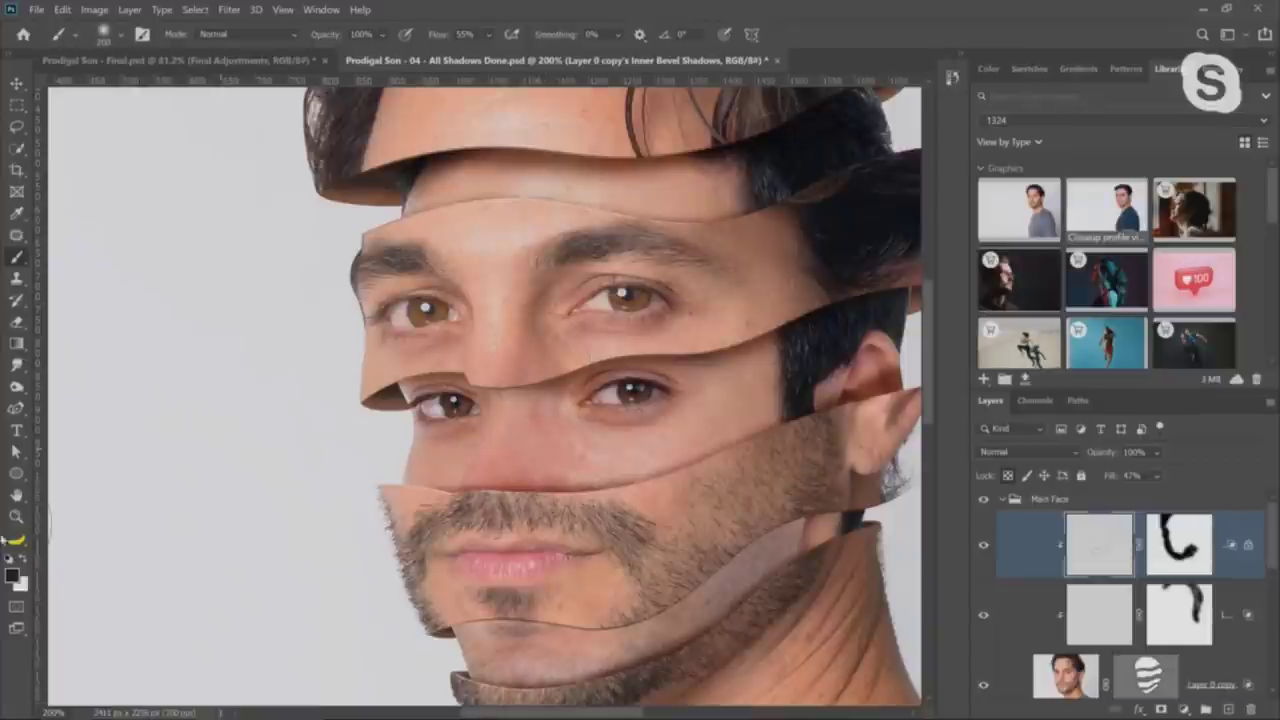
# Set the foreground colour to the brown a07d6c
pyautogui.click(12, 574)
pyautogui.click(950, 365)
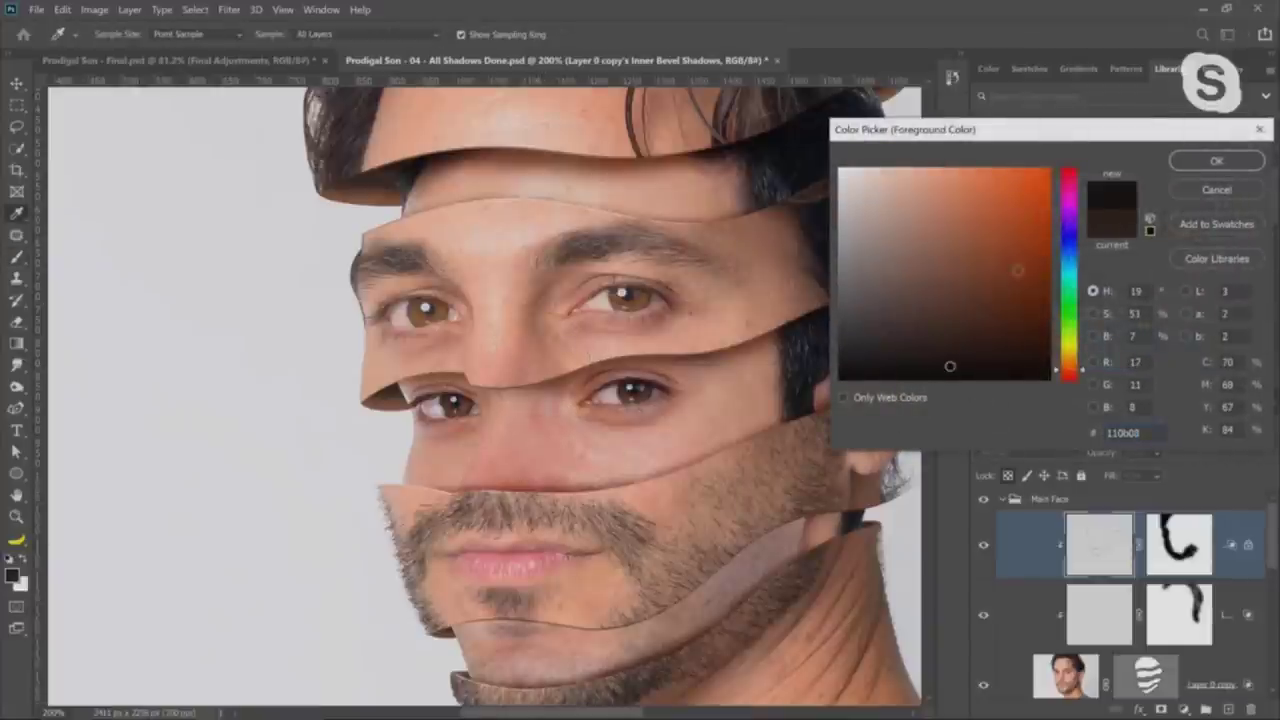
pyautogui.click(1216, 161)
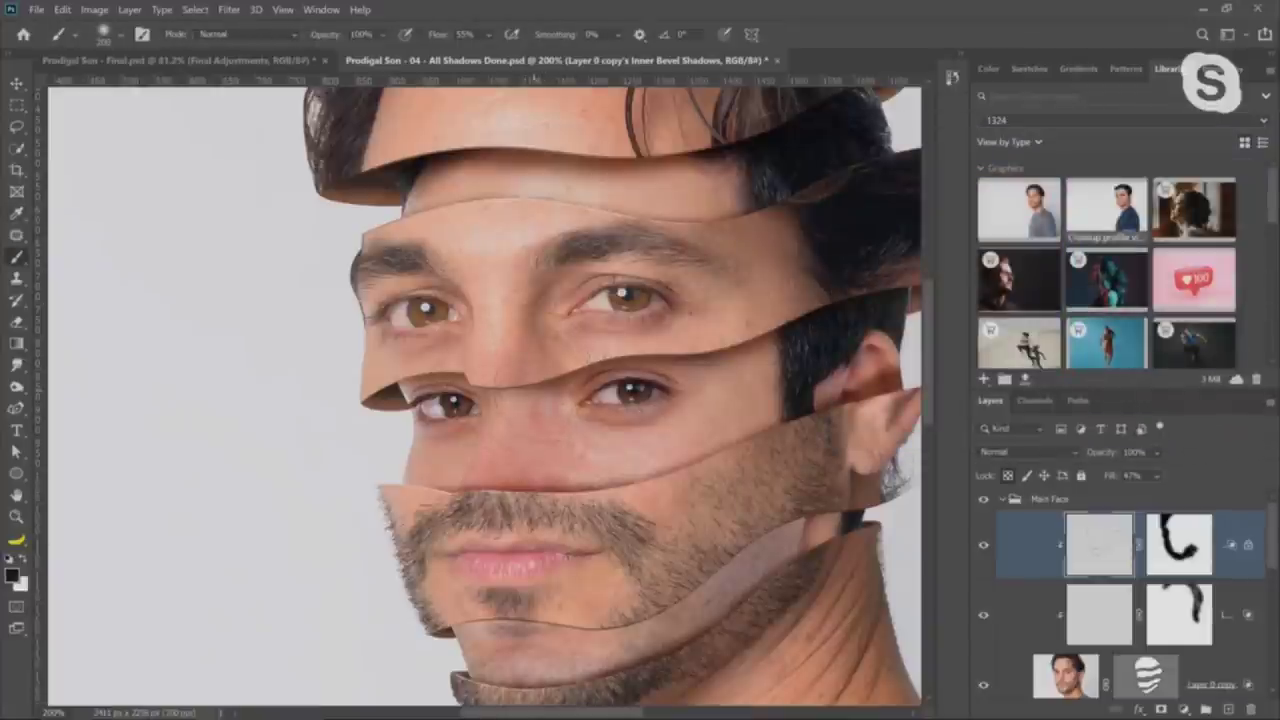
pyautogui.click(12, 577)
pyautogui.click(907, 246)
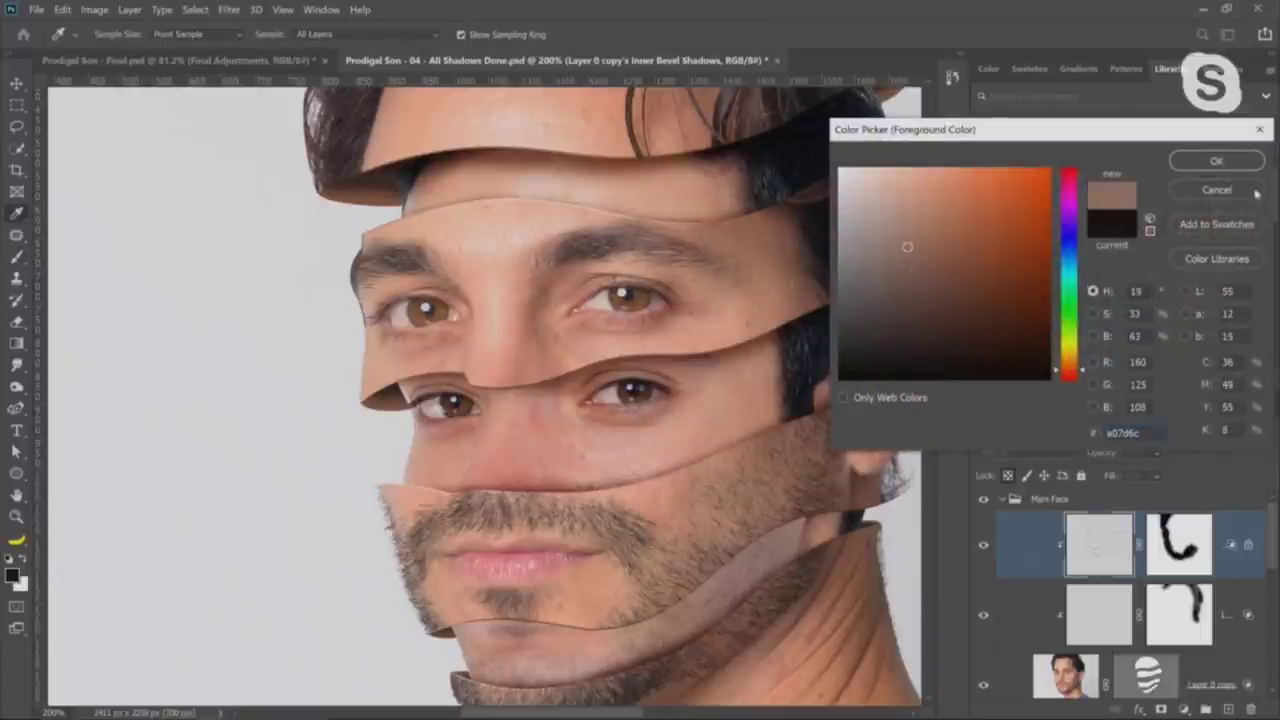
pyautogui.click(1216, 160)
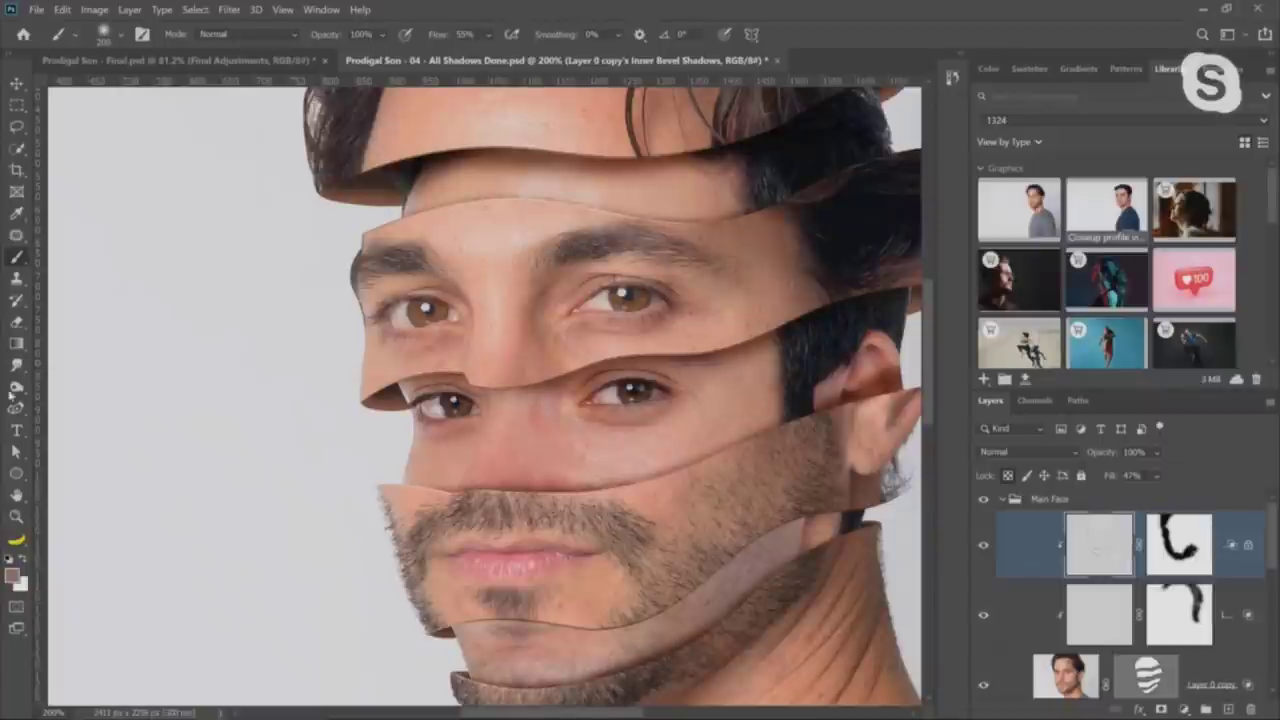
# View the whole head at 100% and bring up the adjustment layer list
pyautogui.click(16, 517)
pyautogui.hotkey('ctrl', '-')
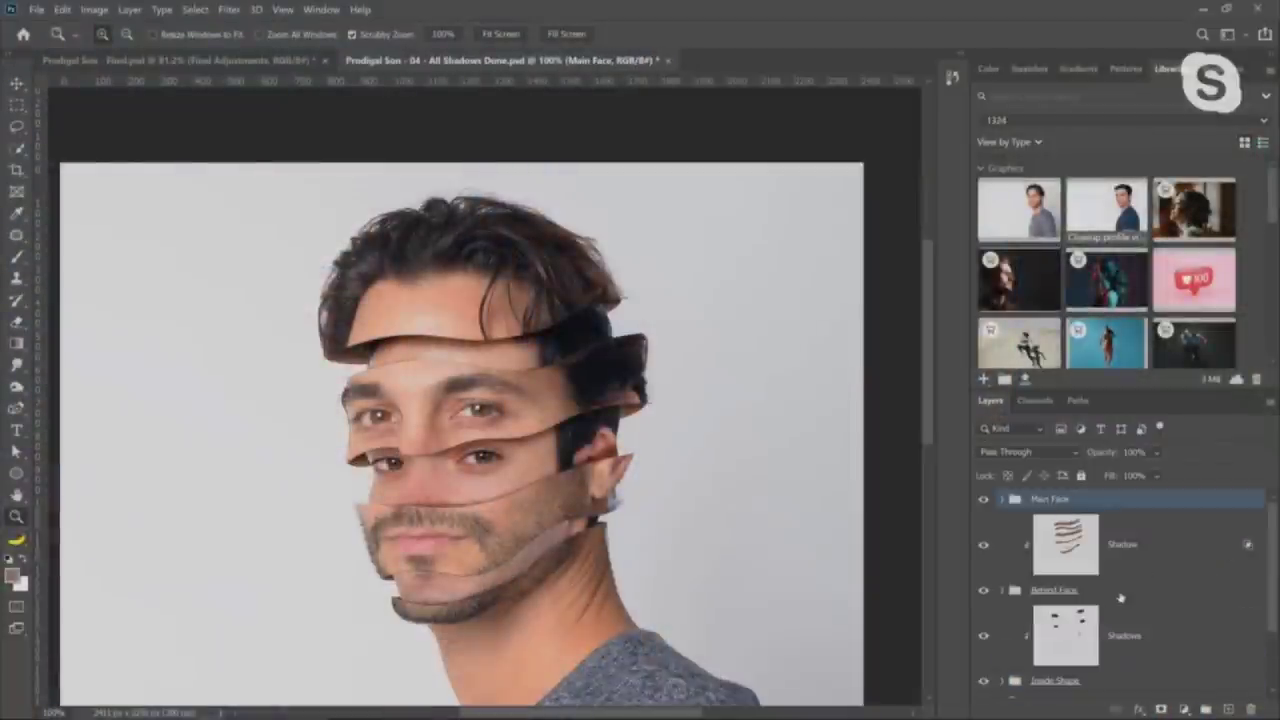
pyautogui.scroll(-1, 1077, 578)
pyautogui.scroll(1, 1077, 578)
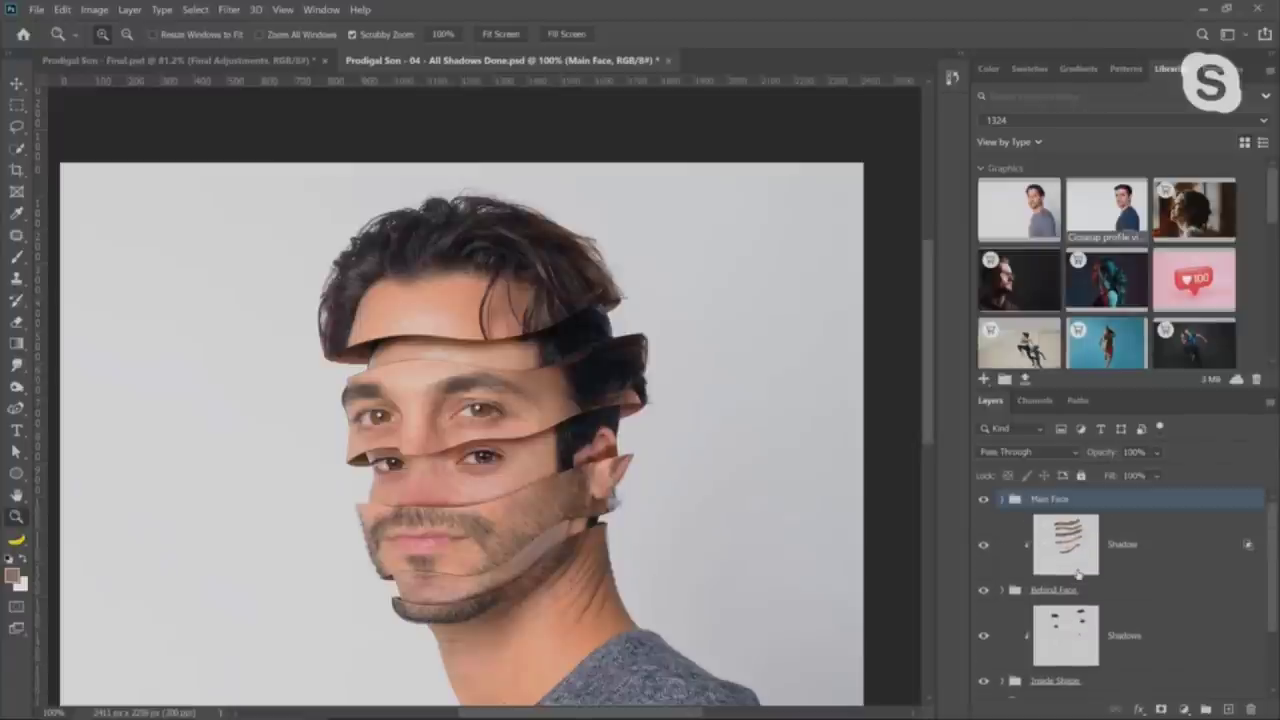
pyautogui.click(1184, 708)
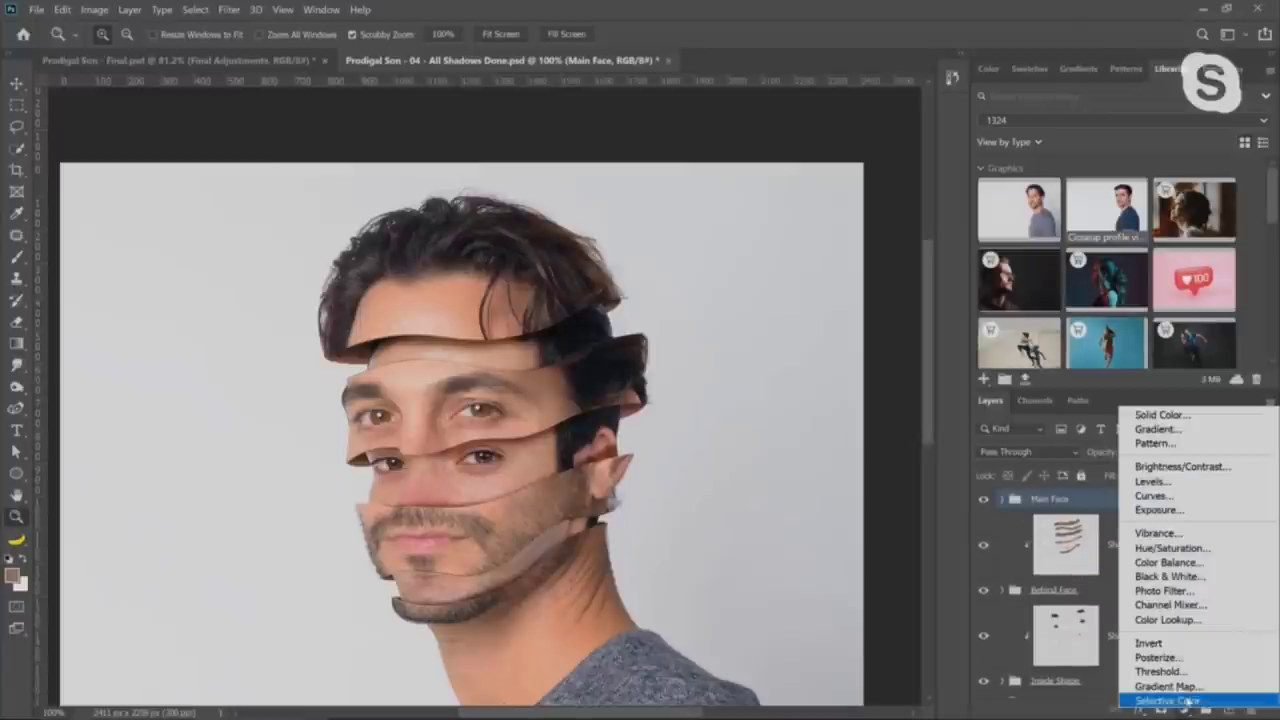
# Add Curves 1 above Main Face, reset its curve to straight, and set it to Luminosity blending
pyautogui.click(1150, 496)
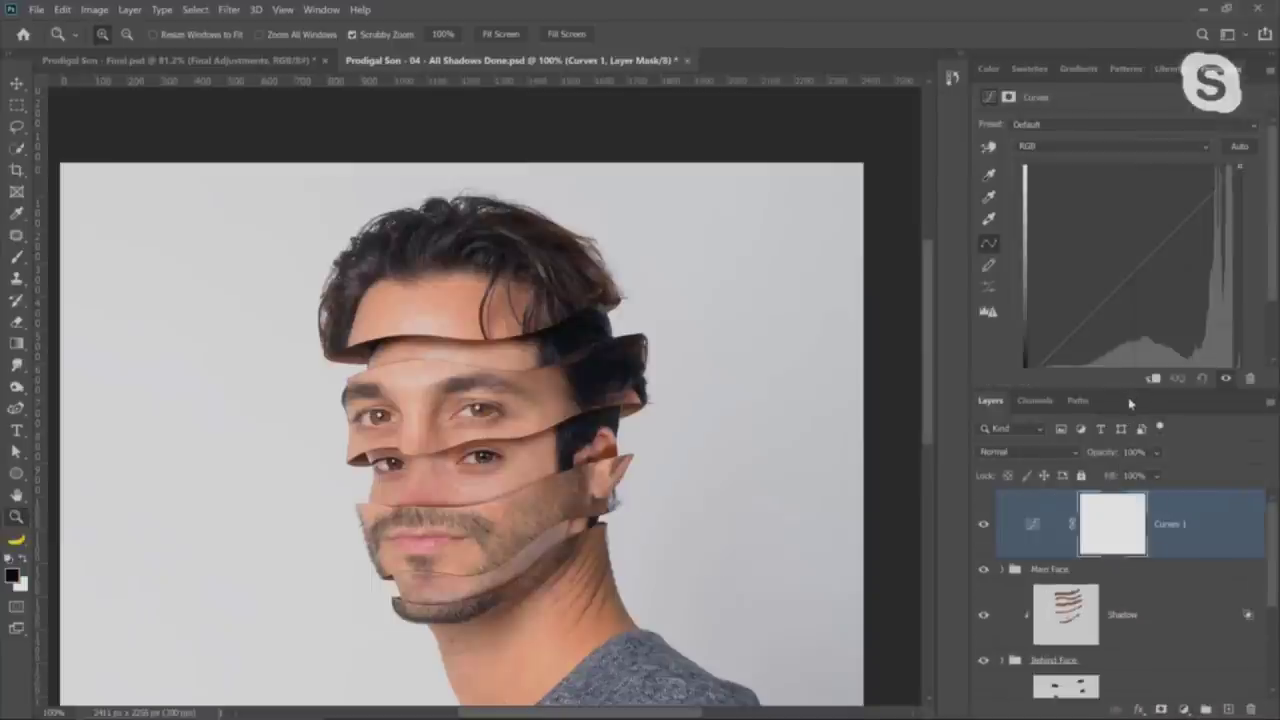
pyautogui.click(1025, 452)
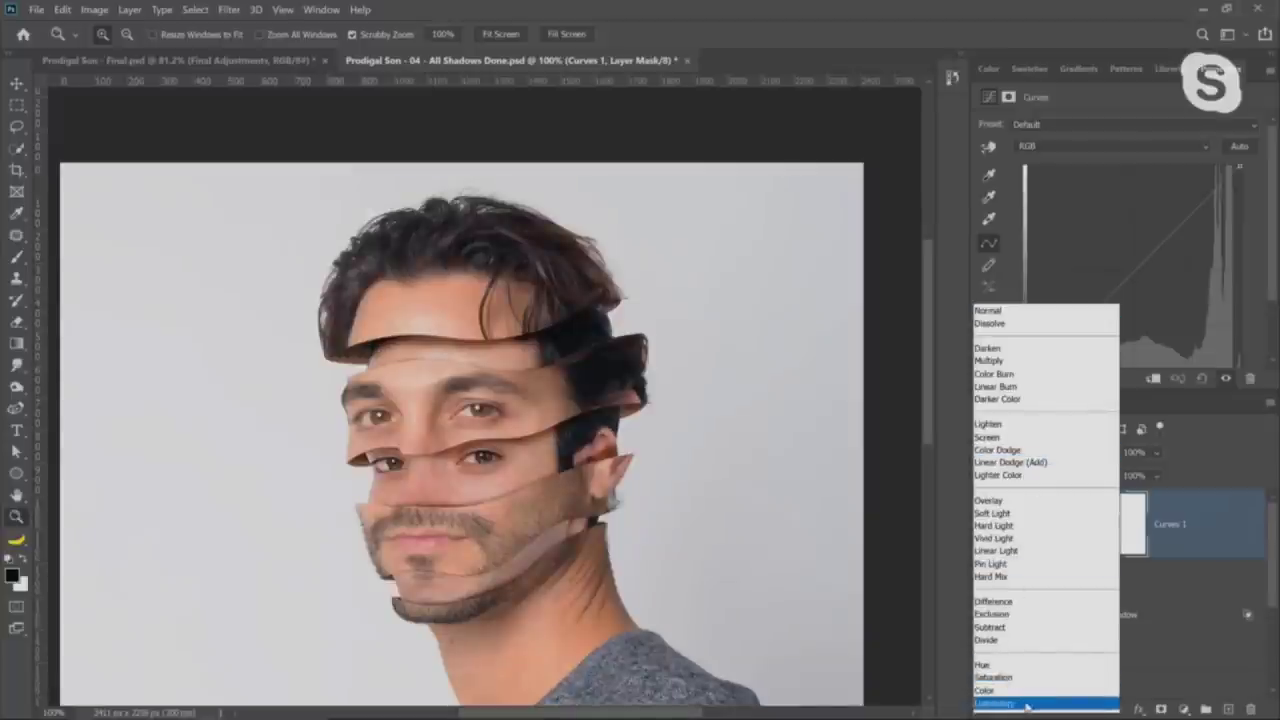
pyautogui.click(1028, 311)
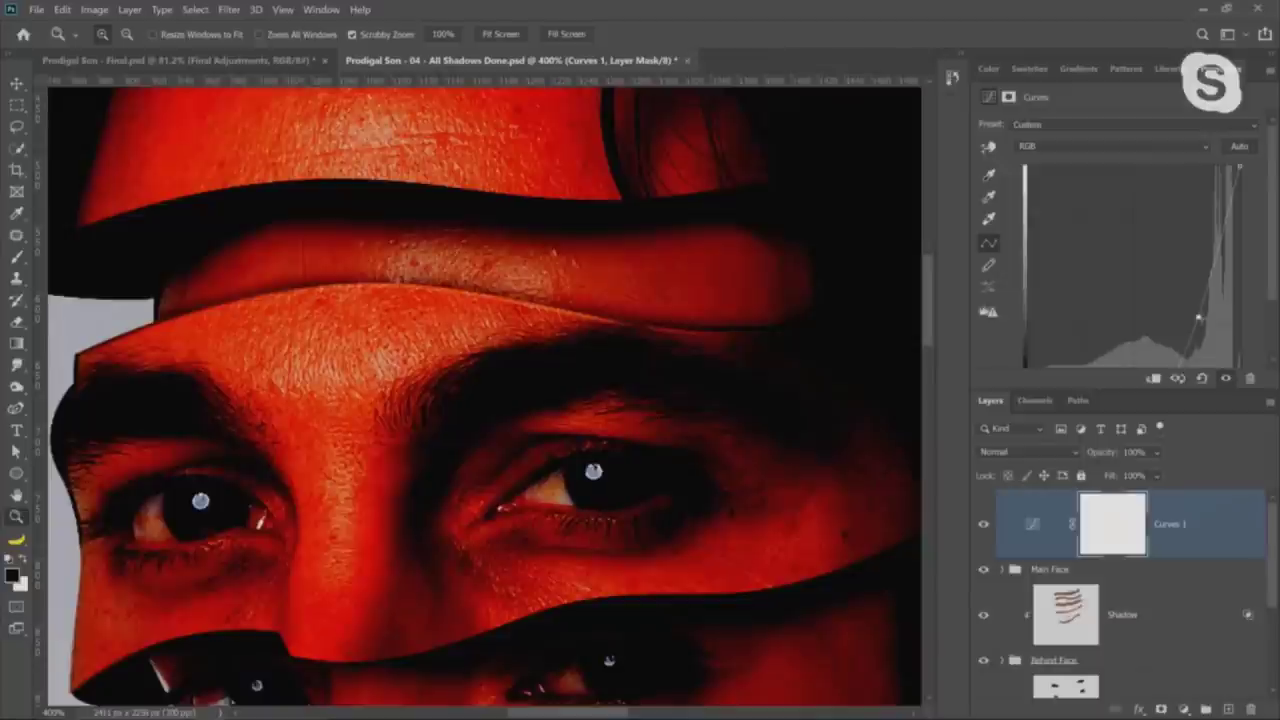
pyautogui.click(1016, 453)
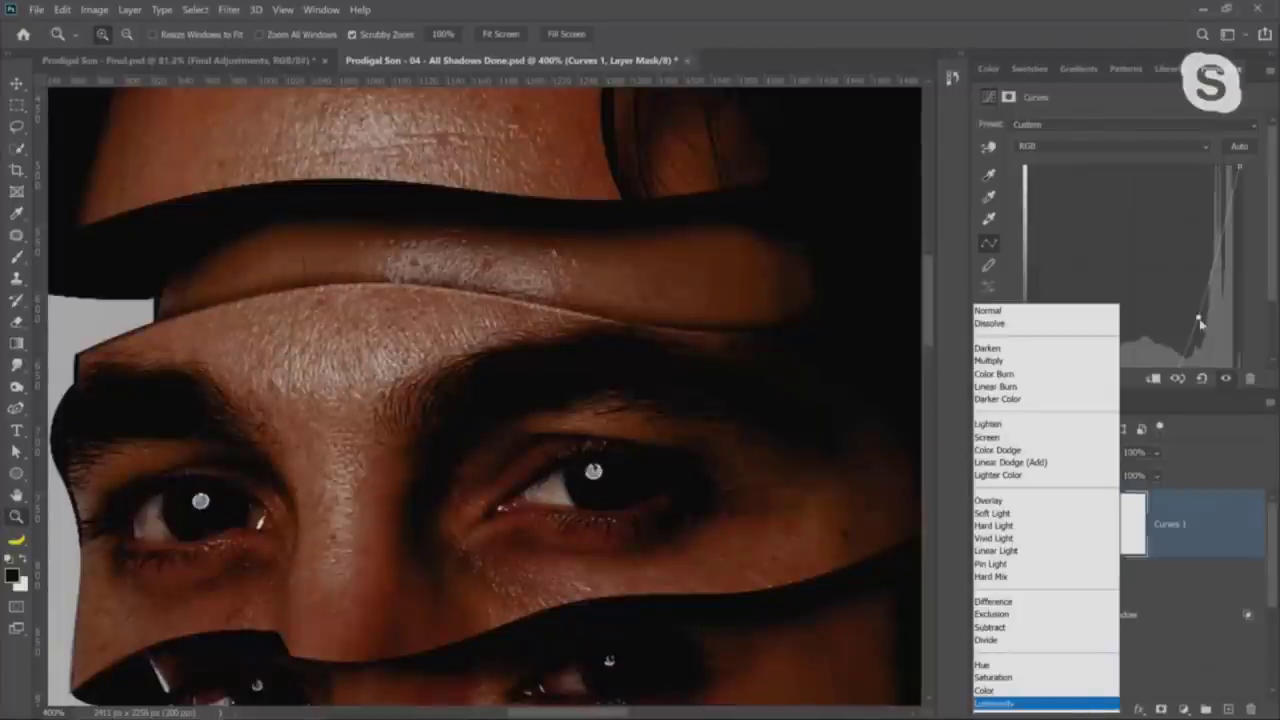
pyautogui.click(1004, 311)
pyautogui.click(1201, 378)
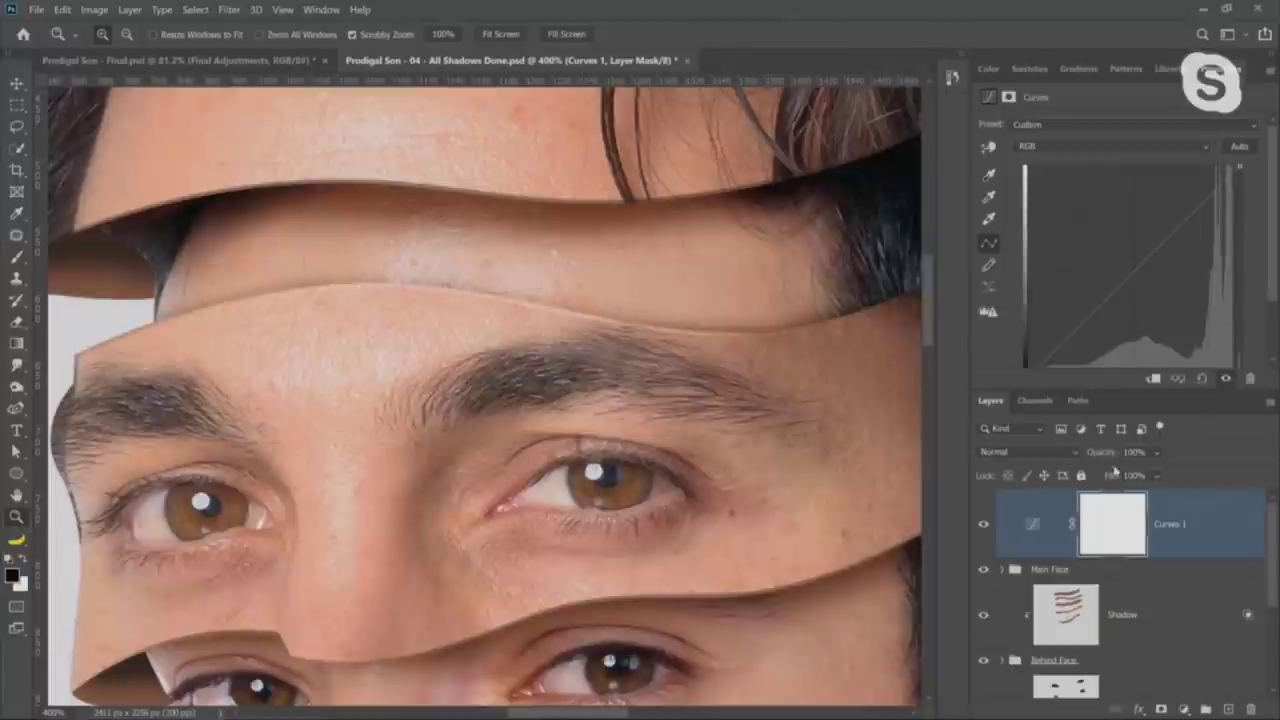
pyautogui.click(1025, 455)
pyautogui.click(994, 703)
pyautogui.rightClick(448, 474)
# Fit the portrait on screen and lower the Curves 1 white point, adding low and midtone points
pyautogui.click(465, 481)
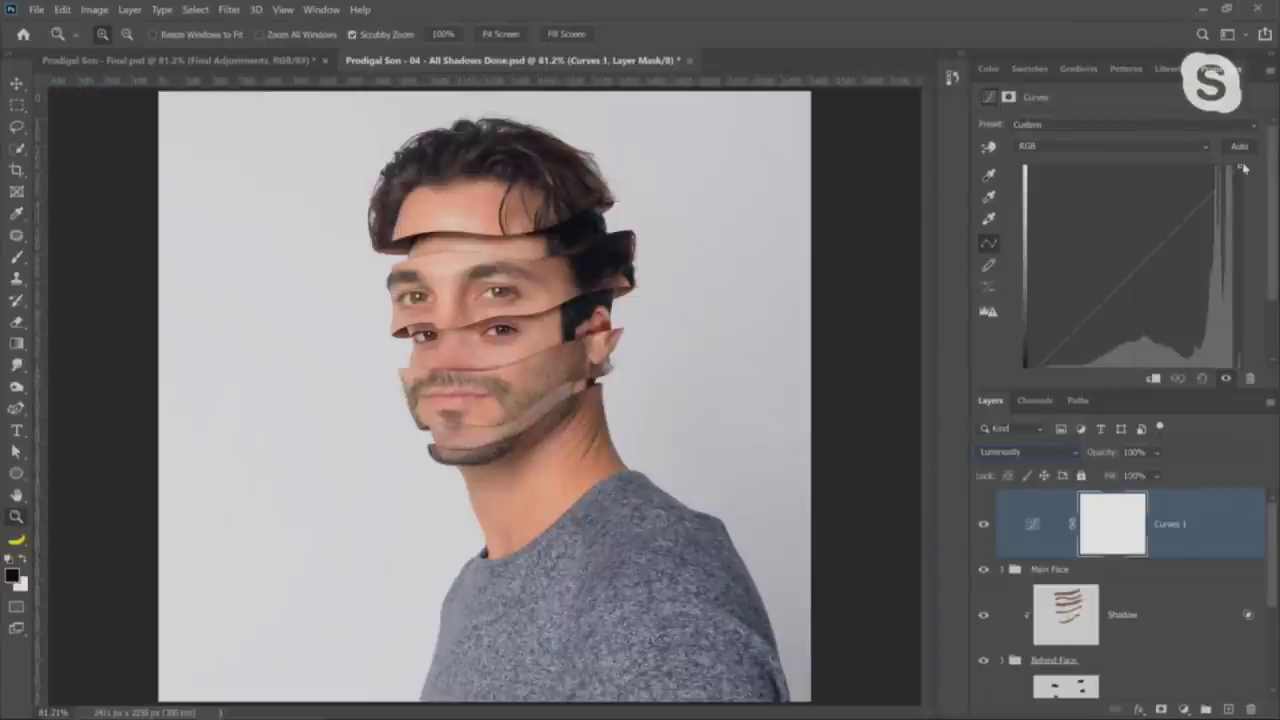
pyautogui.moveTo(1239, 168)
pyautogui.mouseDown()
pyautogui.moveTo(1240, 195)
pyautogui.moveTo(1240, 168)
pyautogui.mouseUp()
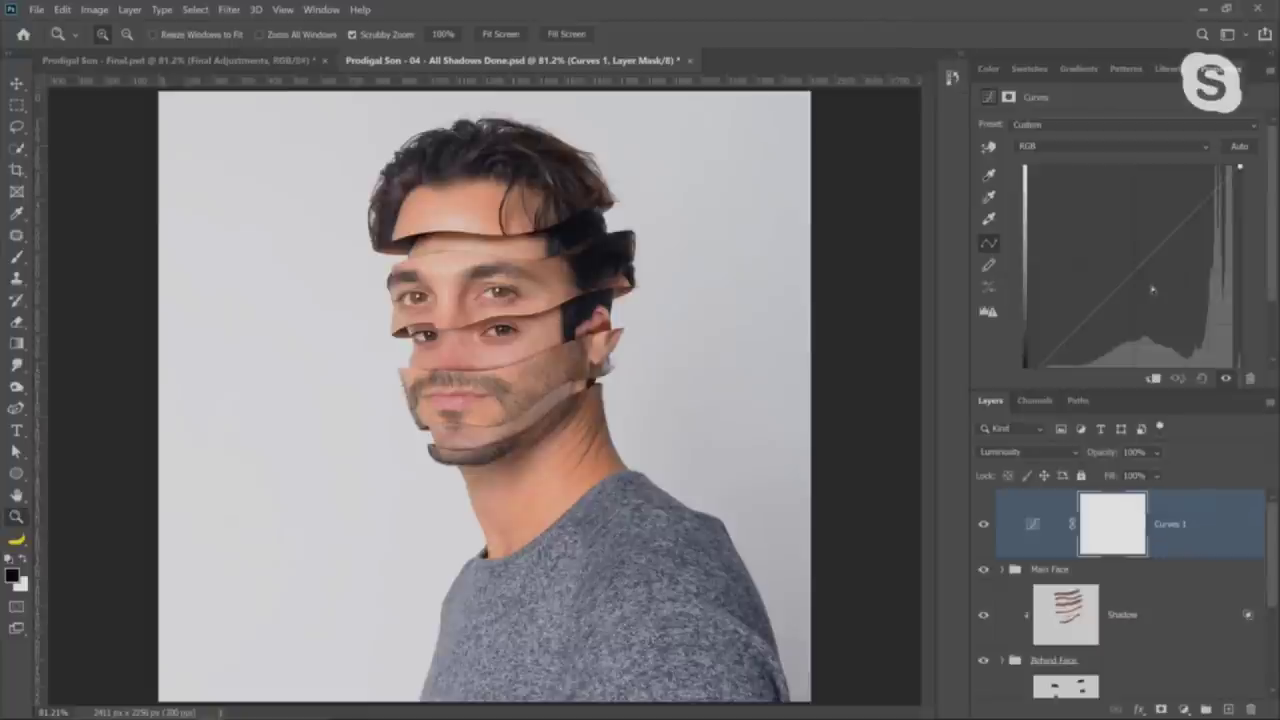
pyautogui.moveTo(1123, 277); pyautogui.dragTo(1161, 428)
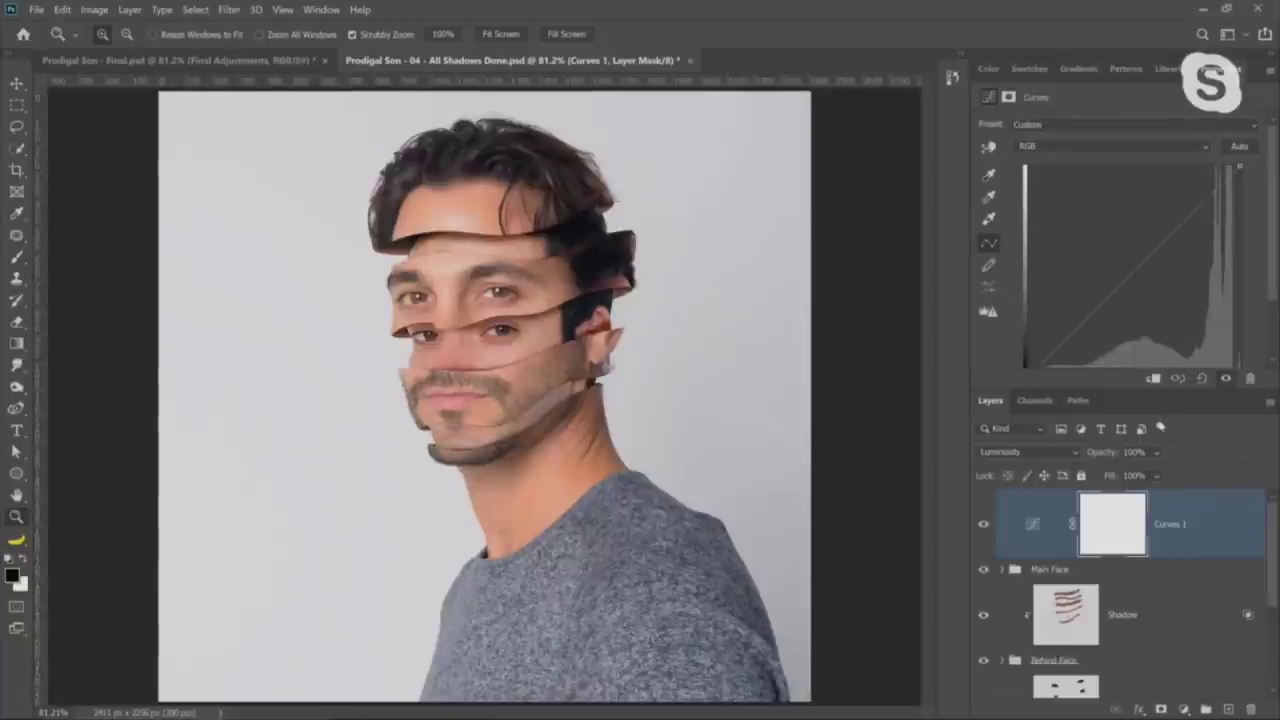
pyautogui.moveTo(1239, 166); pyautogui.dragTo(1240, 210)
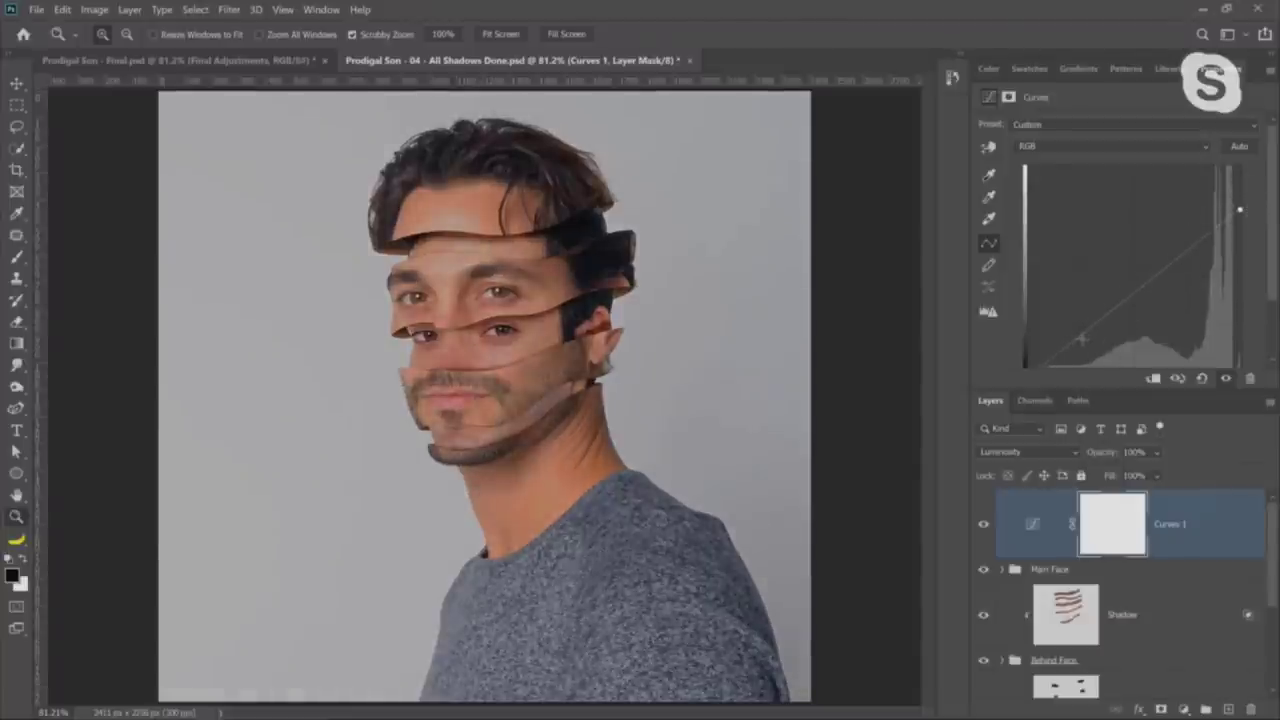
pyautogui.moveTo(1080, 340); pyautogui.dragTo(1087, 345)
pyautogui.moveTo(1167, 285); pyautogui.dragTo(1162, 268)
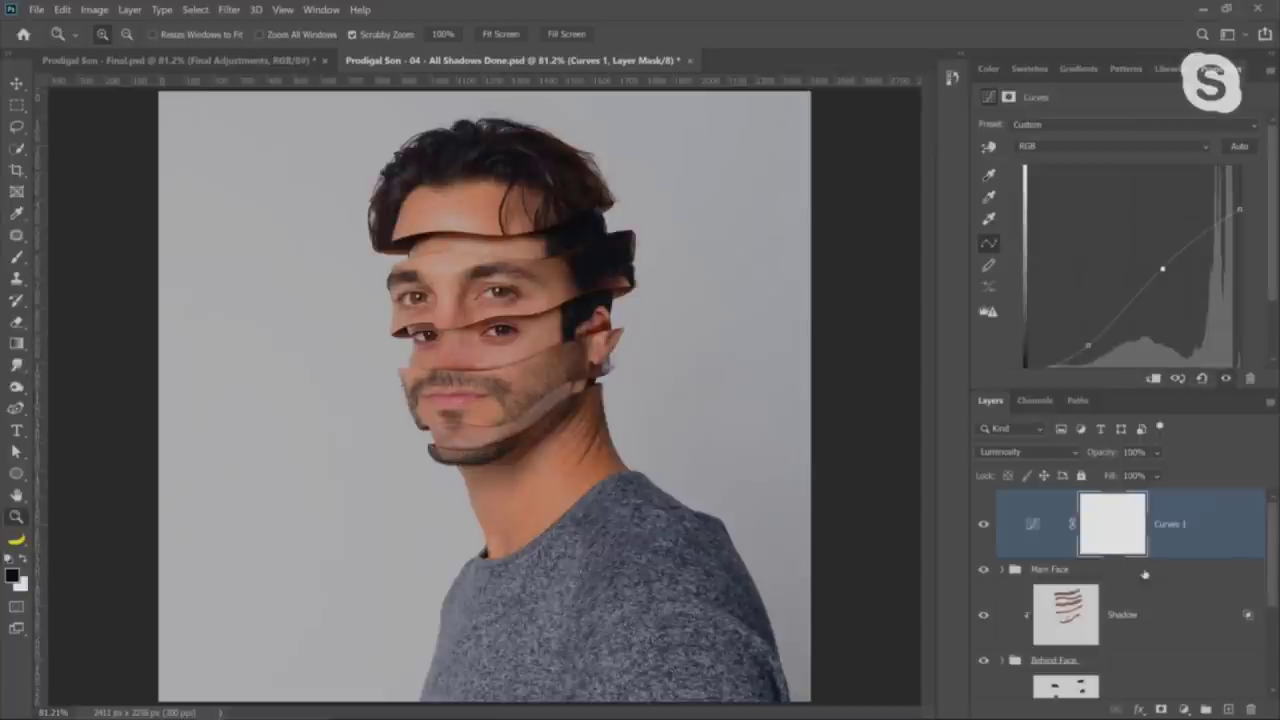
pyautogui.click(1185, 708)
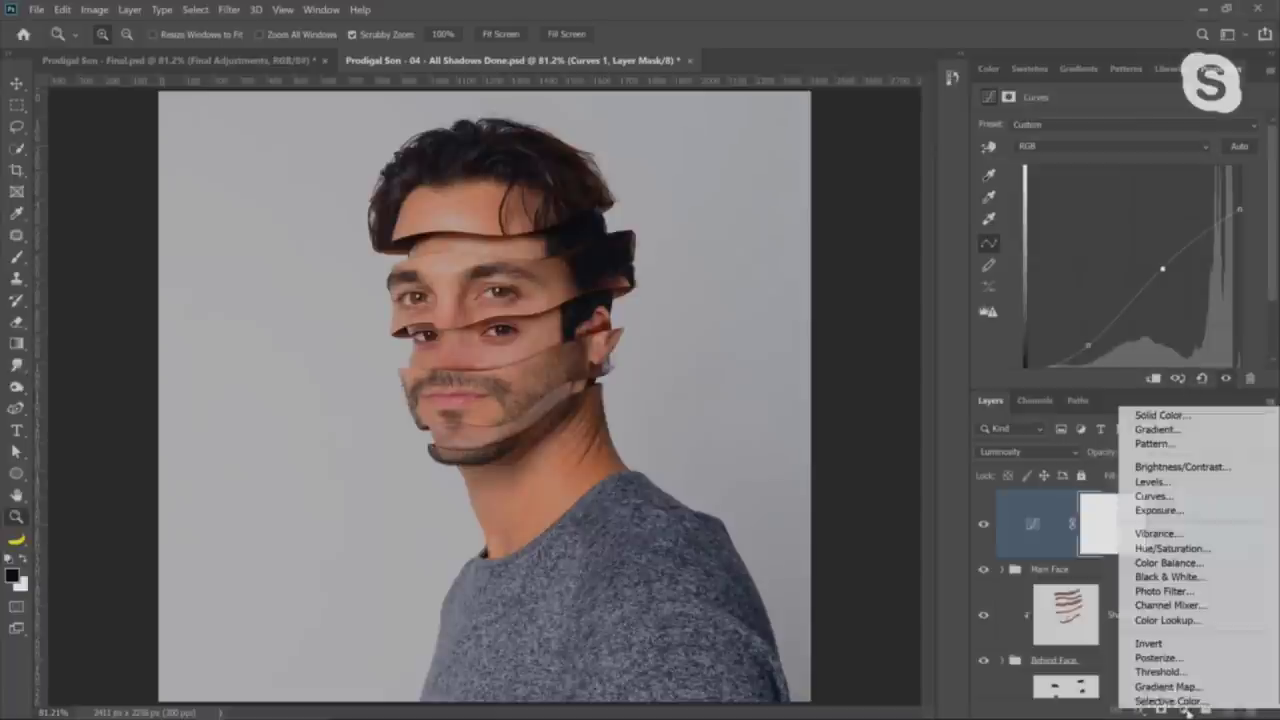
# Add a Curves 2 layer and pull its Red channel curve down for a cooler tone
pyautogui.click(1182, 497)
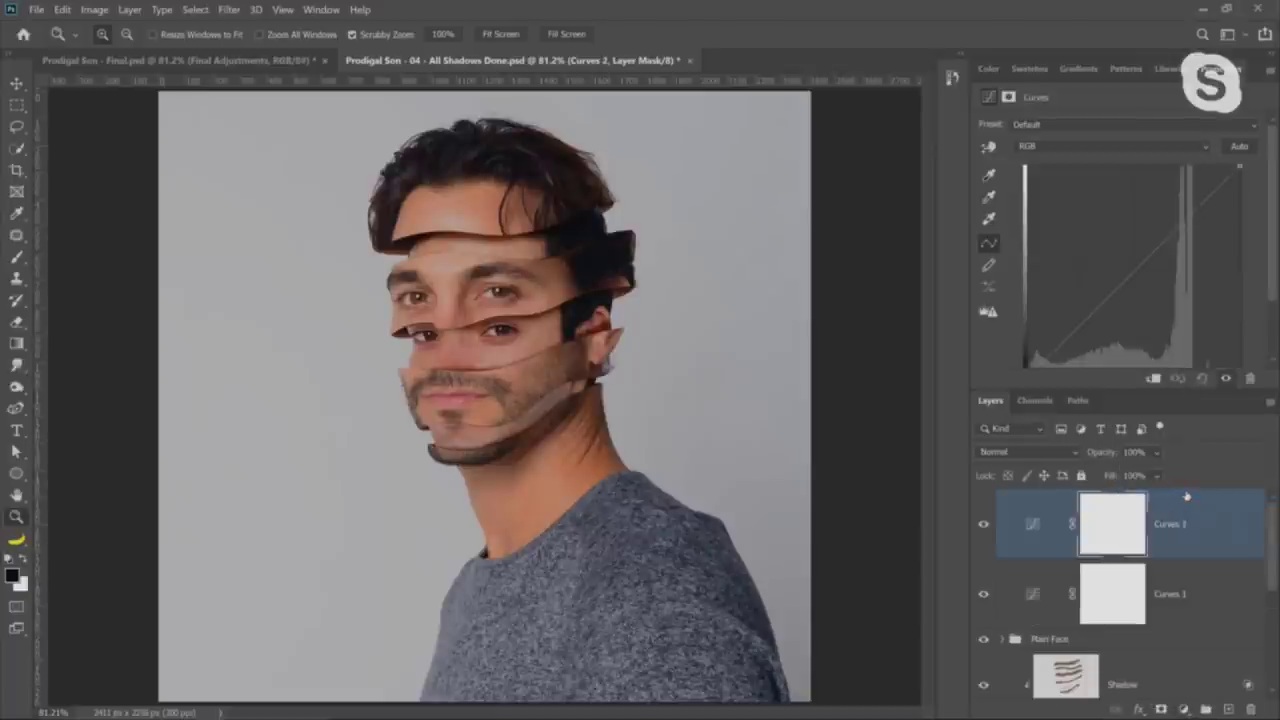
pyautogui.click(1071, 148)
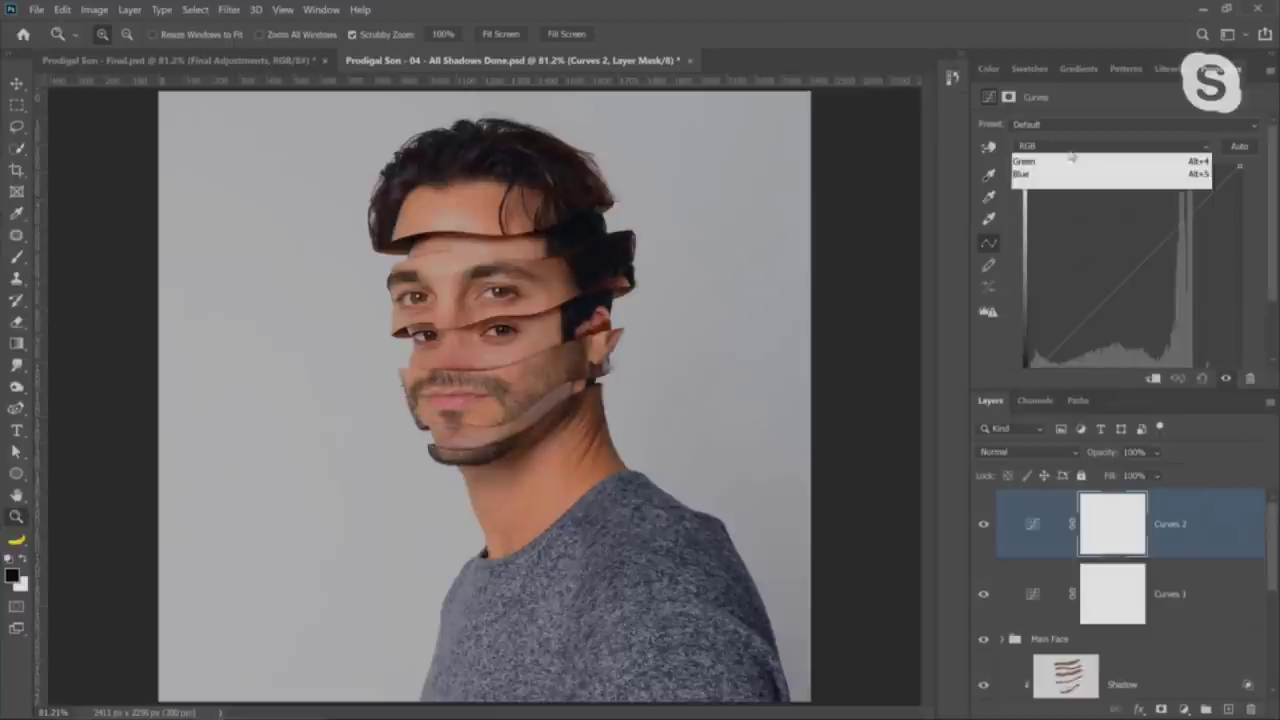
pyautogui.click(1071, 174)
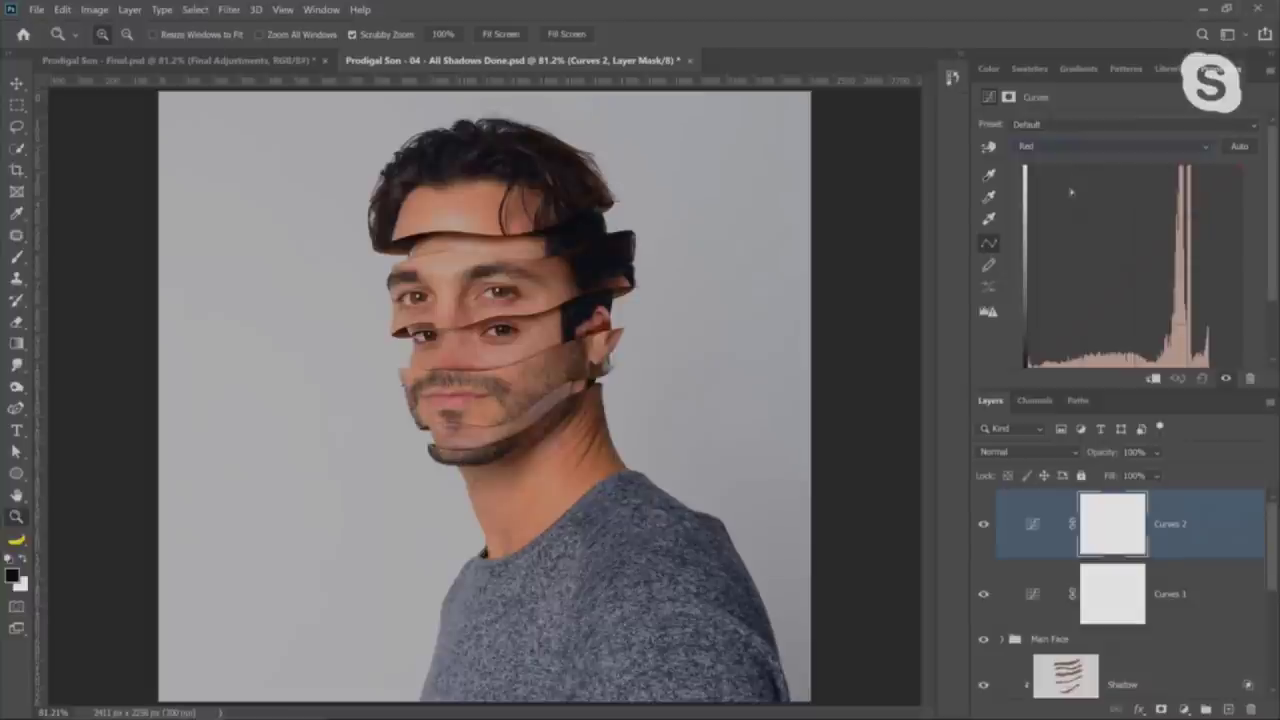
pyautogui.click(1119, 208)
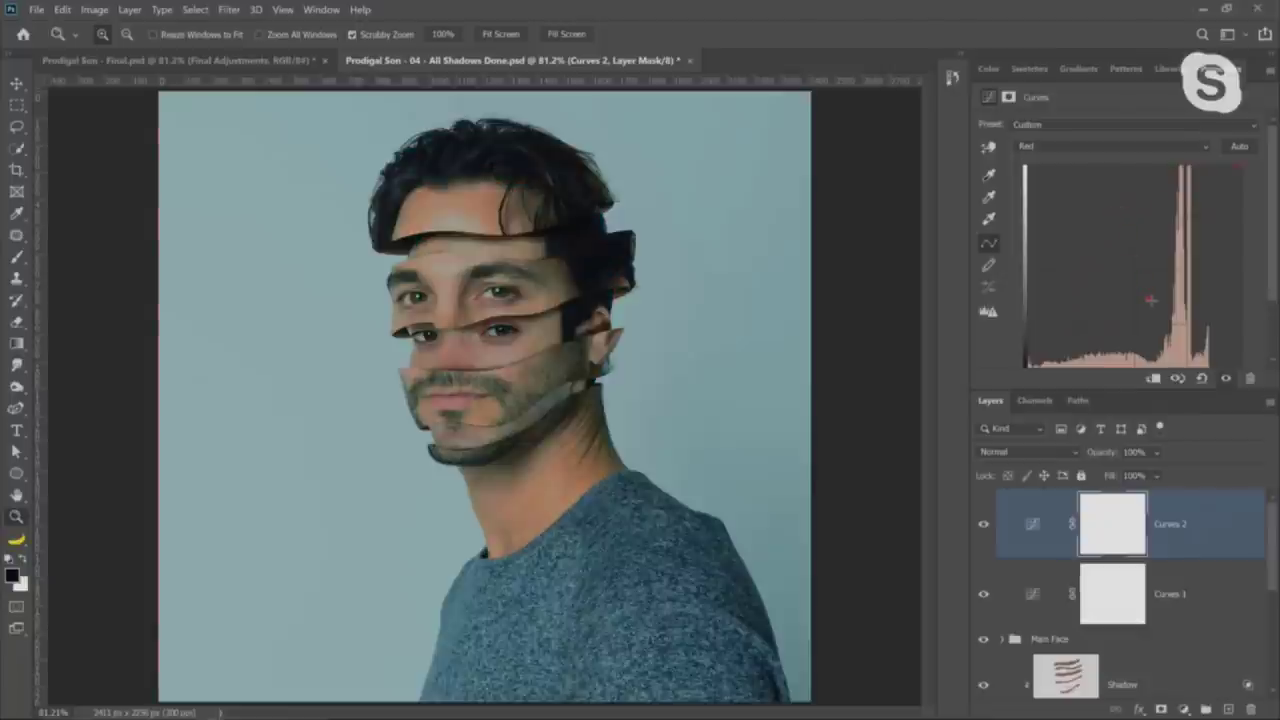
pyautogui.click(1148, 300)
pyautogui.moveTo(1150, 332); pyautogui.dragTo(1175, 418)
# Try points on the Green and Blue channel curves, then remove them again
pyautogui.click(1090, 147)
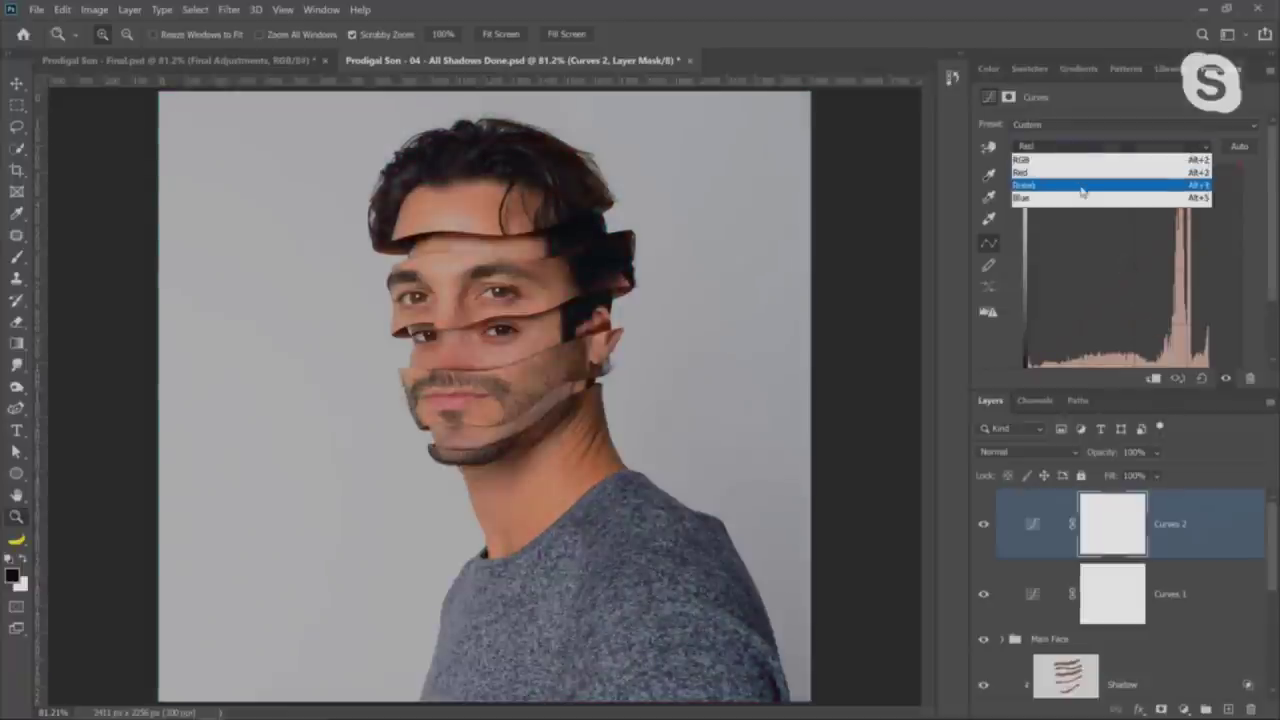
pyautogui.click(1060, 181)
pyautogui.click(1103, 194)
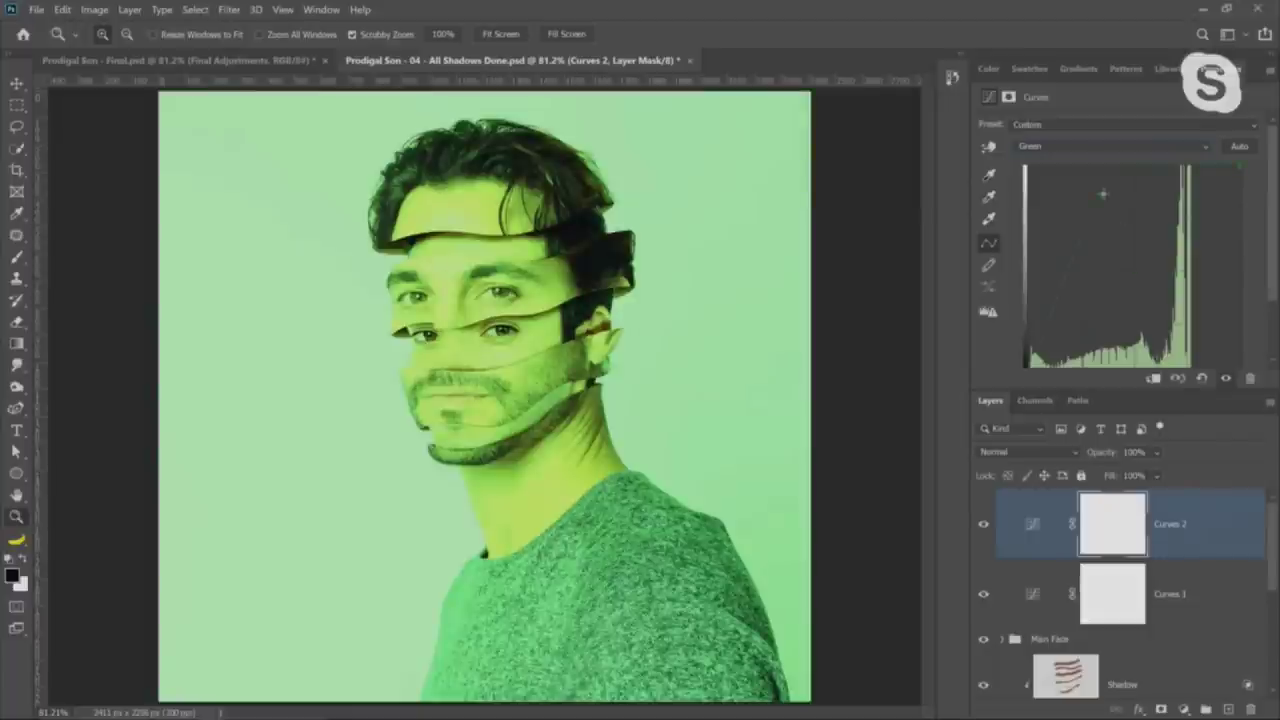
pyautogui.moveTo(1103, 194); pyautogui.dragTo(1181, 422)
pyautogui.click(1092, 147)
pyautogui.click(1060, 197)
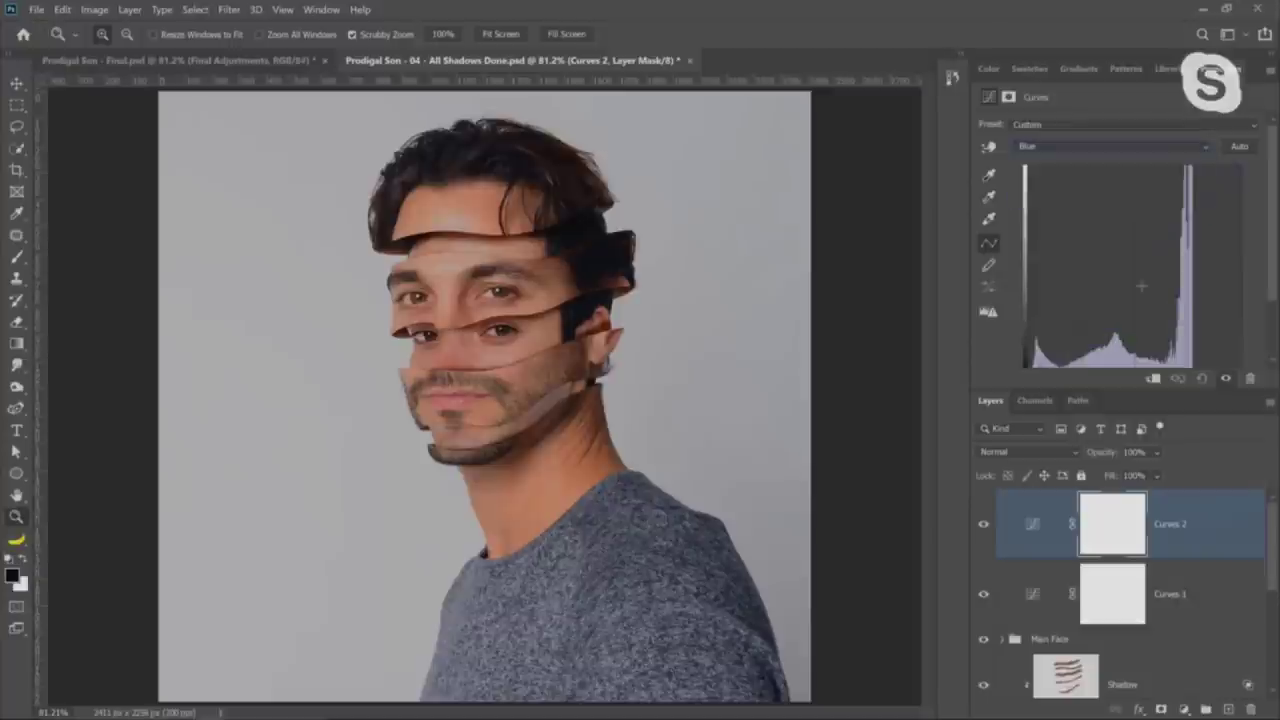
pyautogui.click(1117, 198)
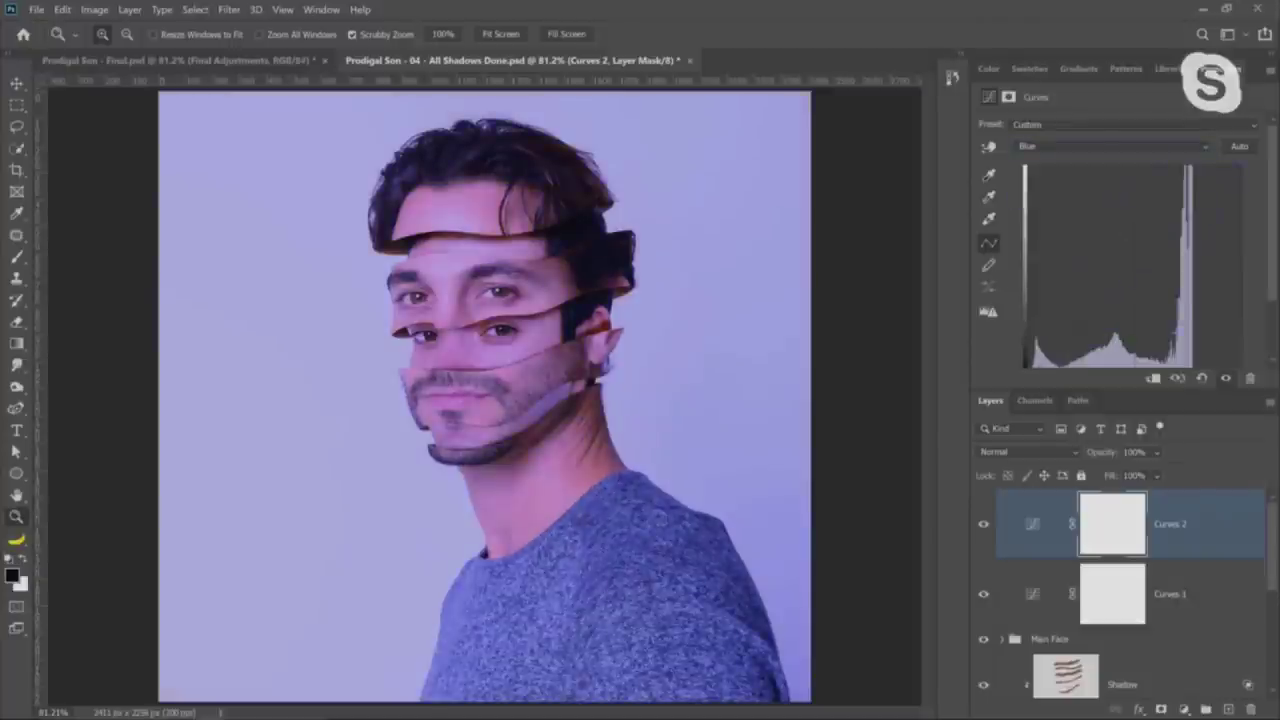
pyautogui.moveTo(1117, 198); pyautogui.dragTo(1208, 462)
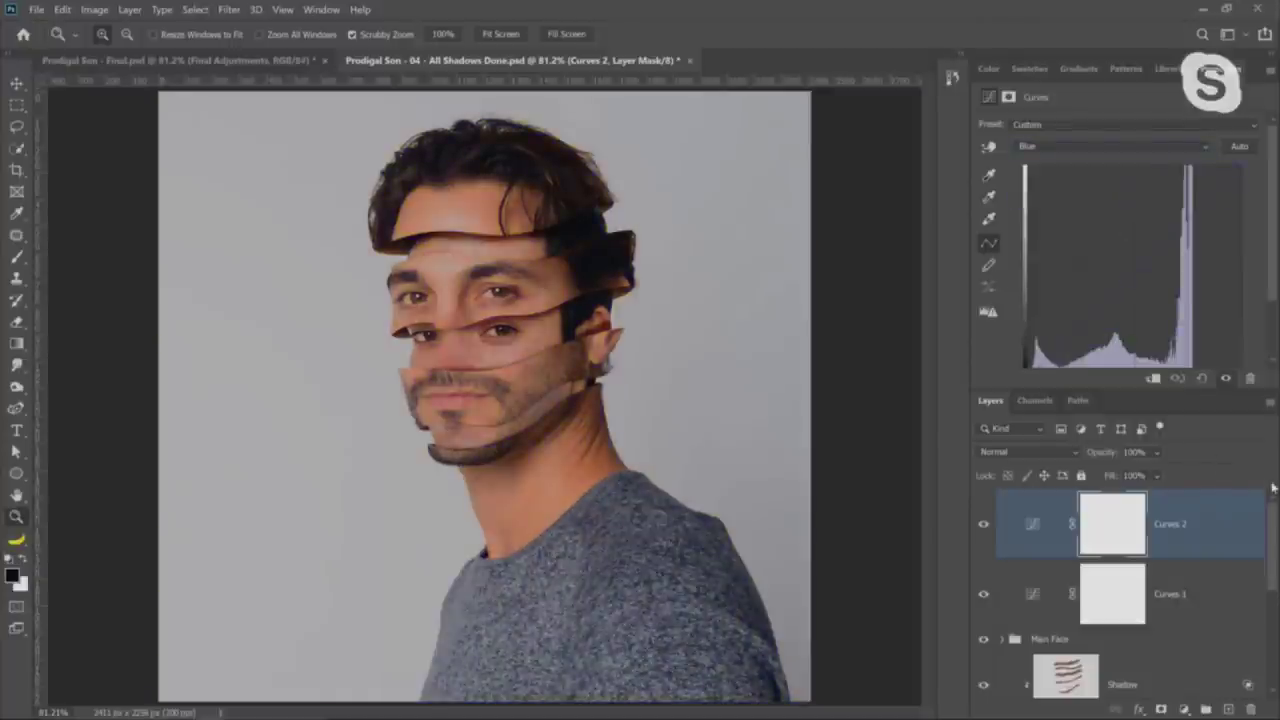
# Nudge the Green curve up and the Blue curve slightly, then compare Curves 2 on and off
pyautogui.click(1068, 147)
pyautogui.click(1063, 176)
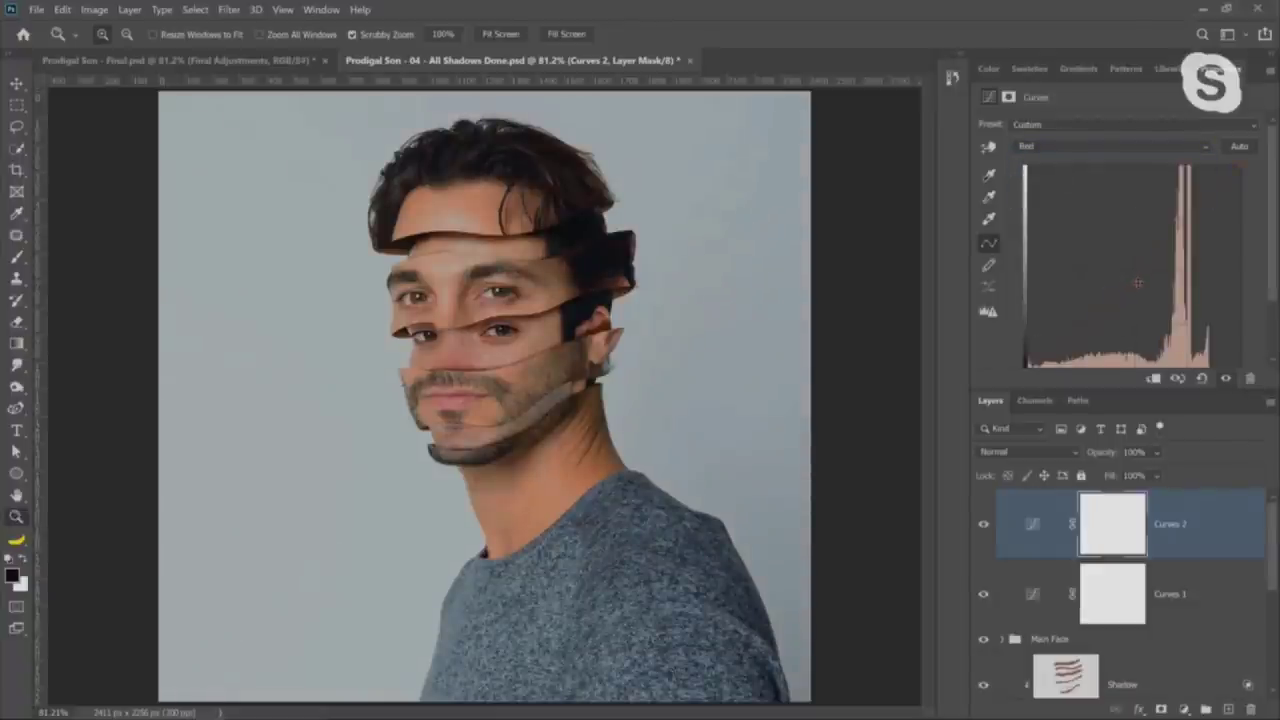
pyautogui.click(1104, 147)
pyautogui.click(1099, 176)
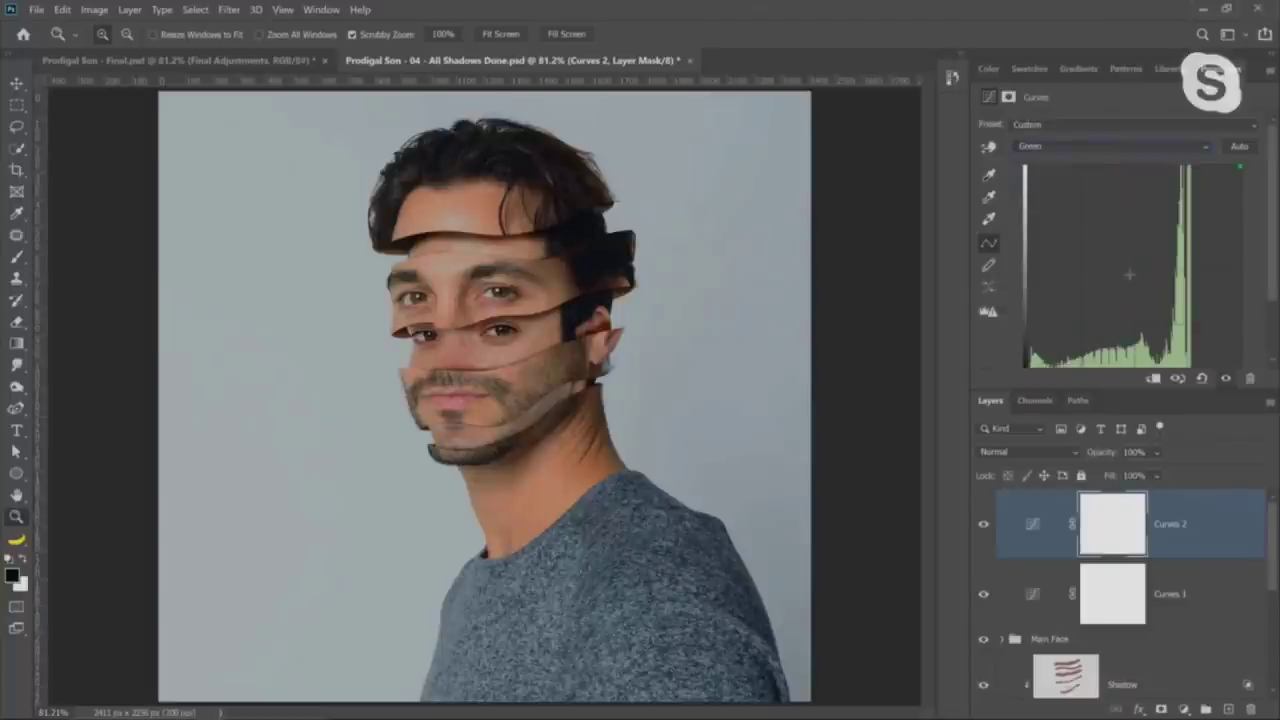
pyautogui.moveTo(1125, 272); pyautogui.dragTo(1123, 263)
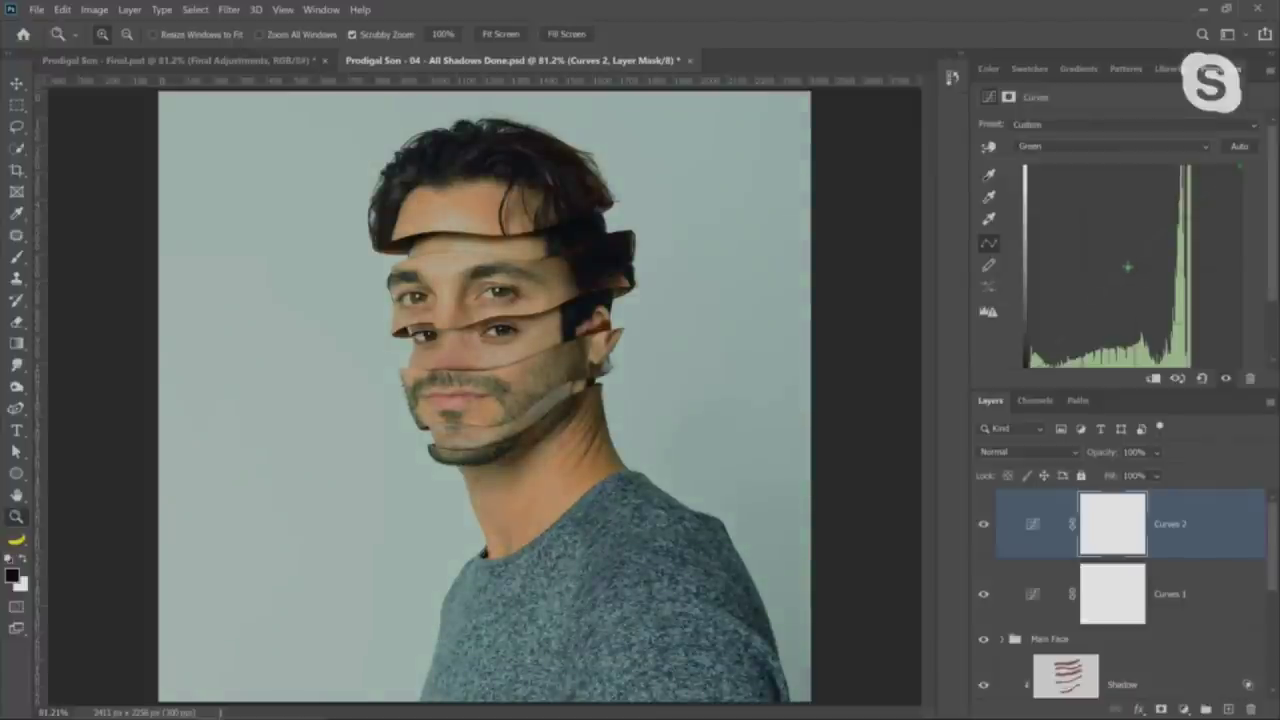
pyautogui.click(1072, 146)
pyautogui.click(1072, 200)
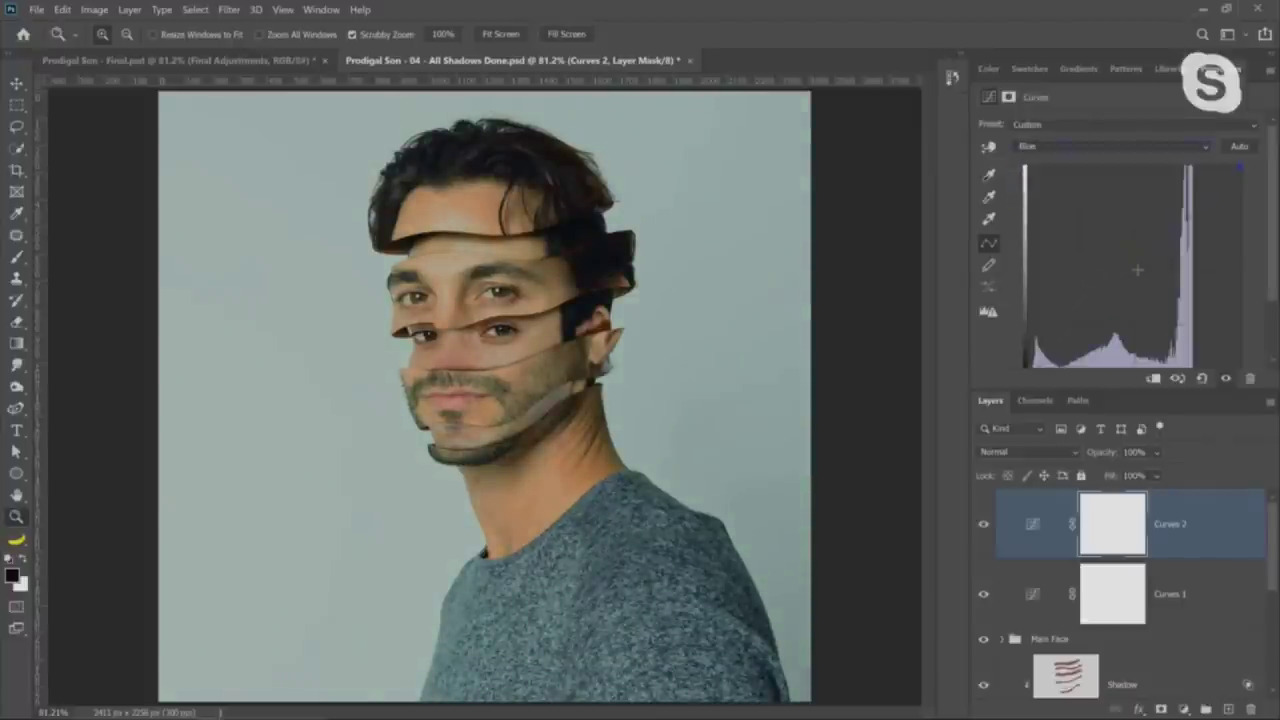
pyautogui.moveTo(1131, 268); pyautogui.dragTo(1133, 273)
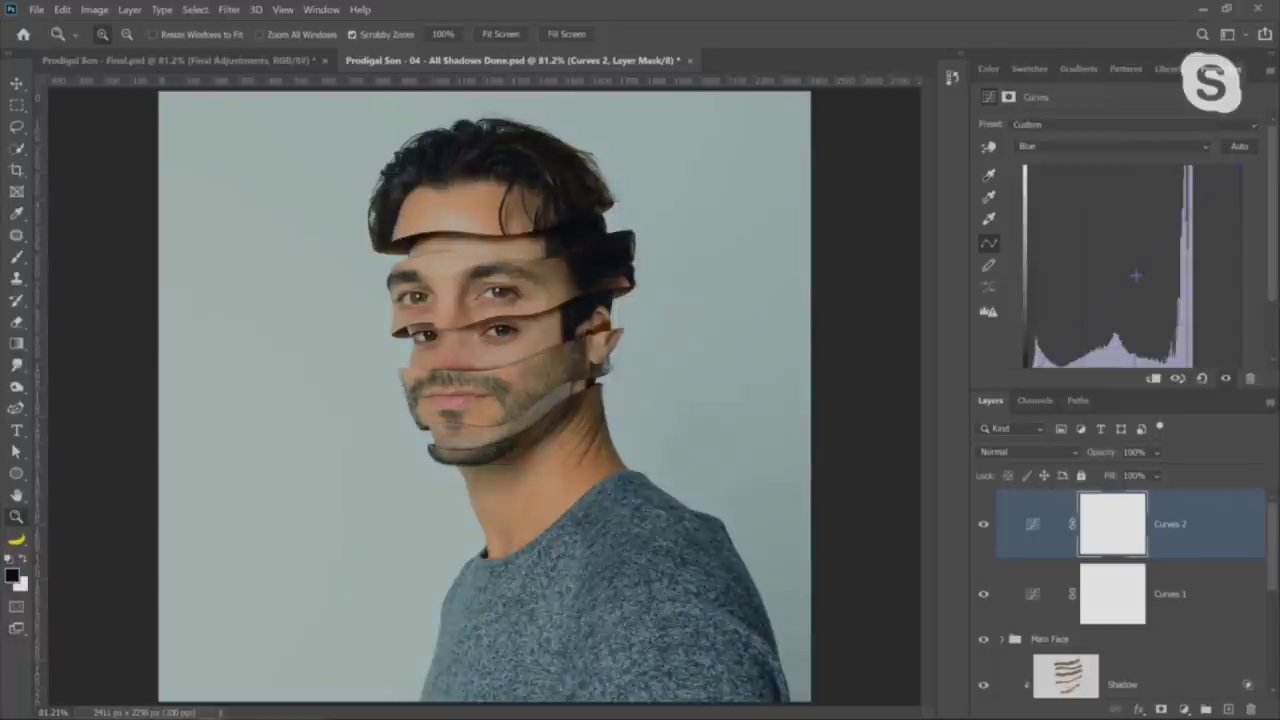
pyautogui.click(983, 524)
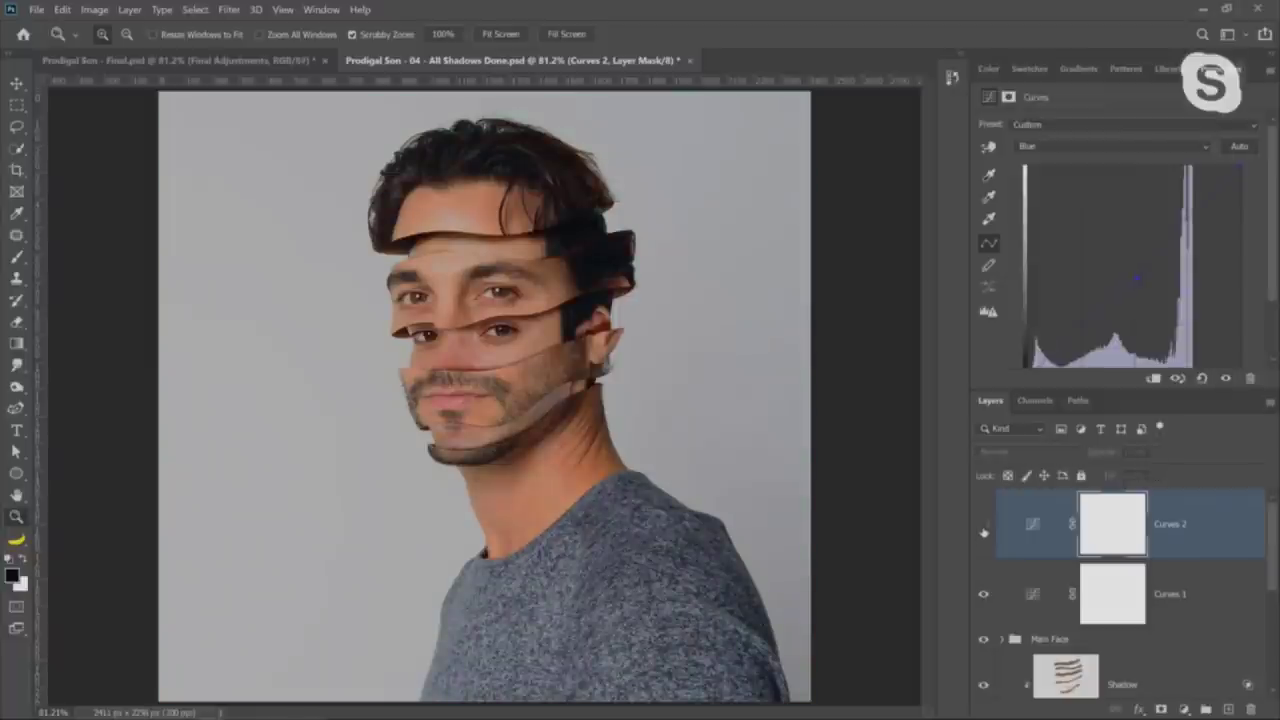
pyautogui.click(983, 524)
# Hide both Curves layers, inspect the face strips zoomed in, and select Main Face for a new adjustment
pyautogui.click(983, 524)
pyautogui.click(983, 526)
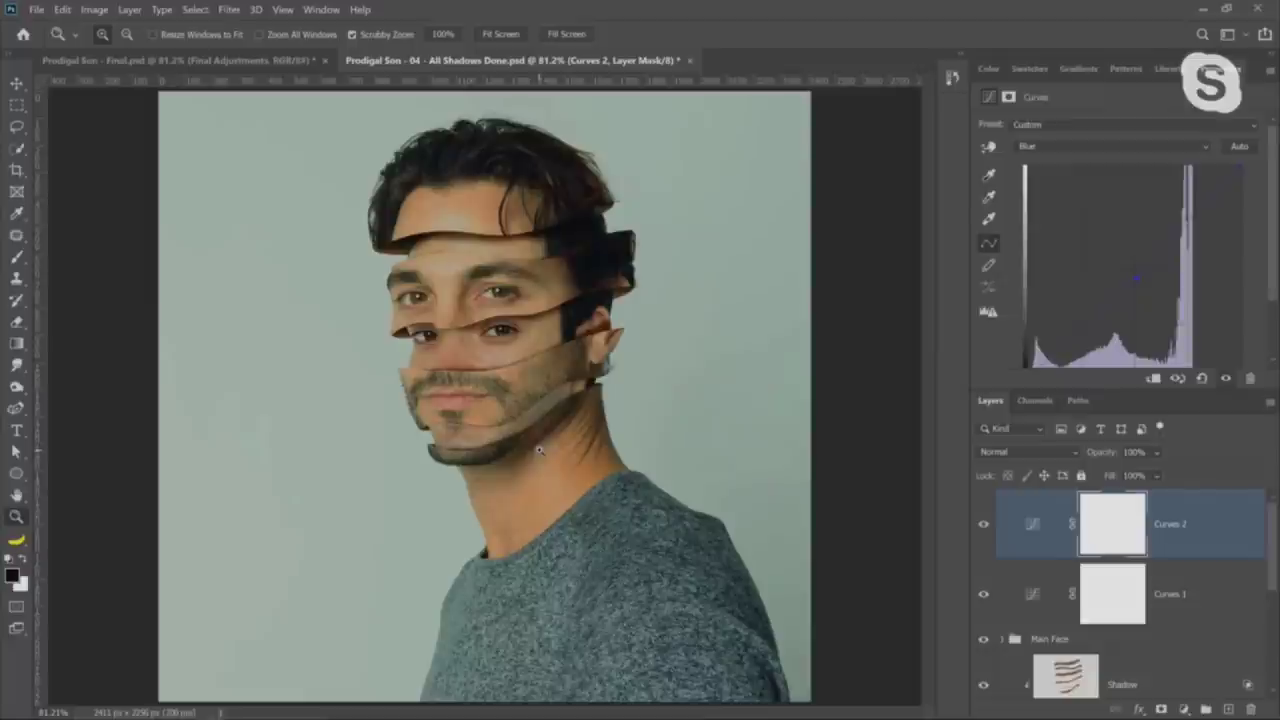
pyautogui.moveTo(983, 524); pyautogui.dragTo(983, 593)
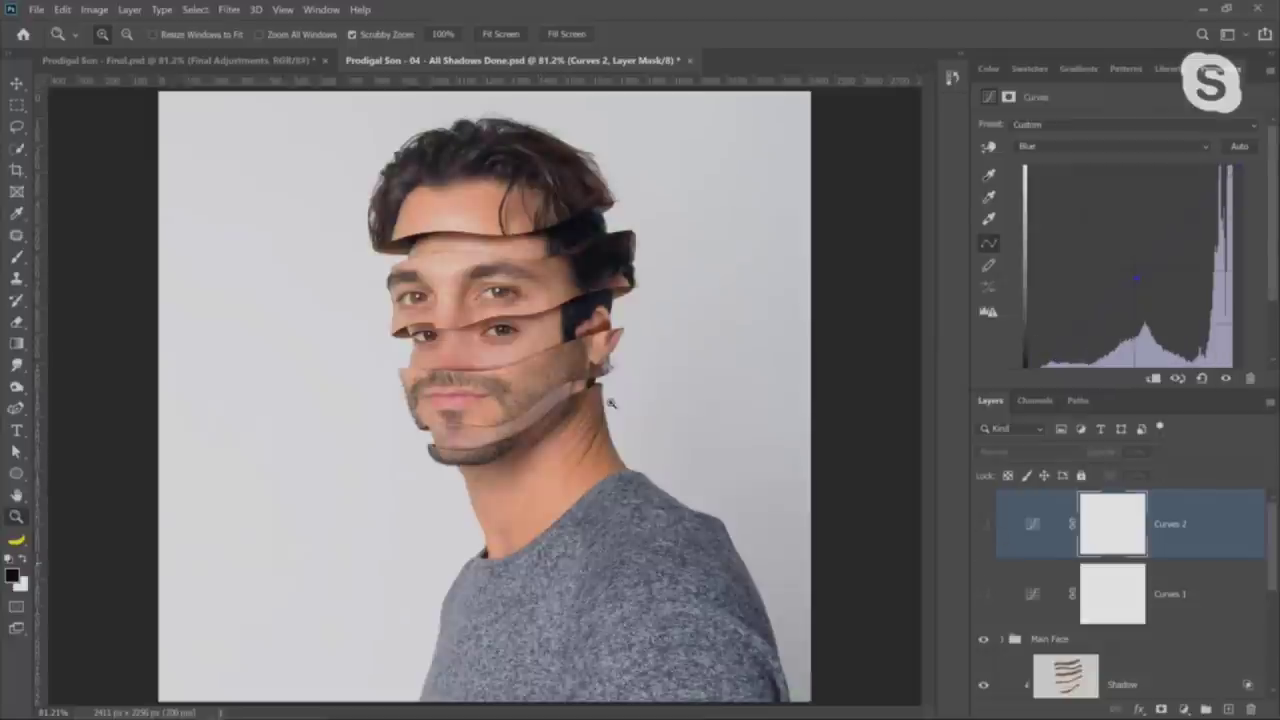
pyautogui.moveTo(520, 377); pyautogui.dragTo(498, 320)
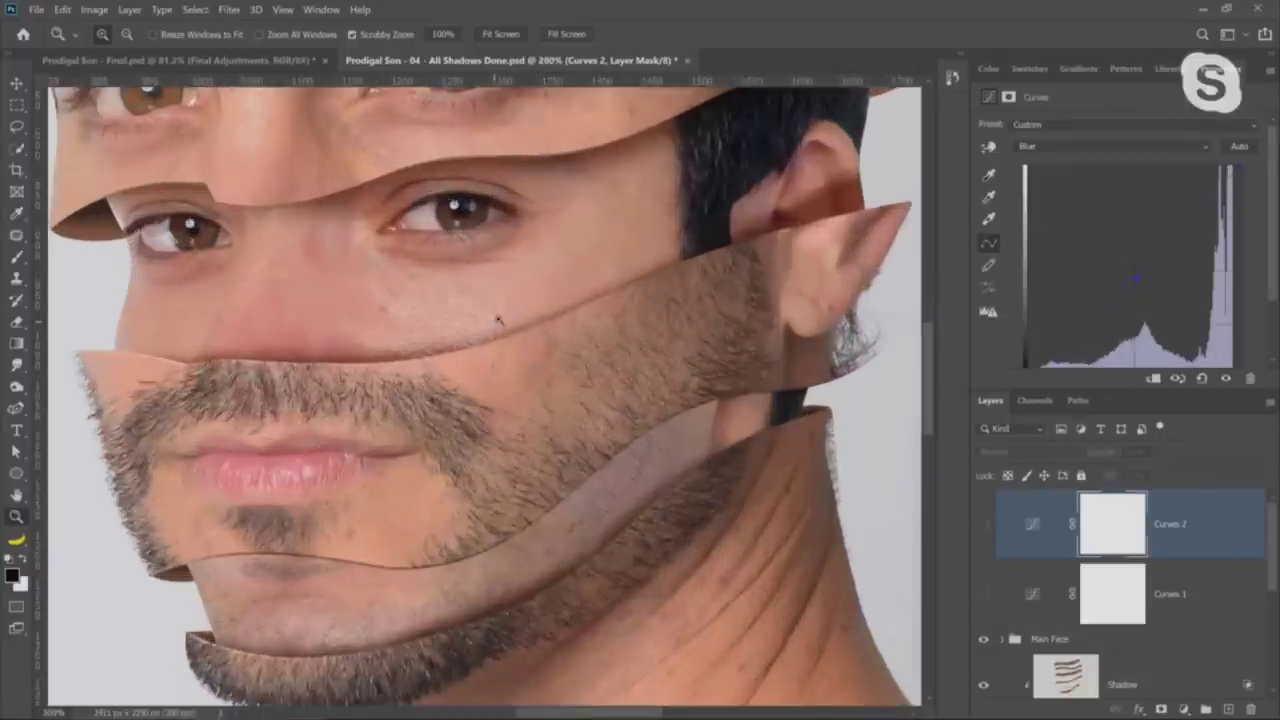
pyautogui.hotkey('ctrl', '0')
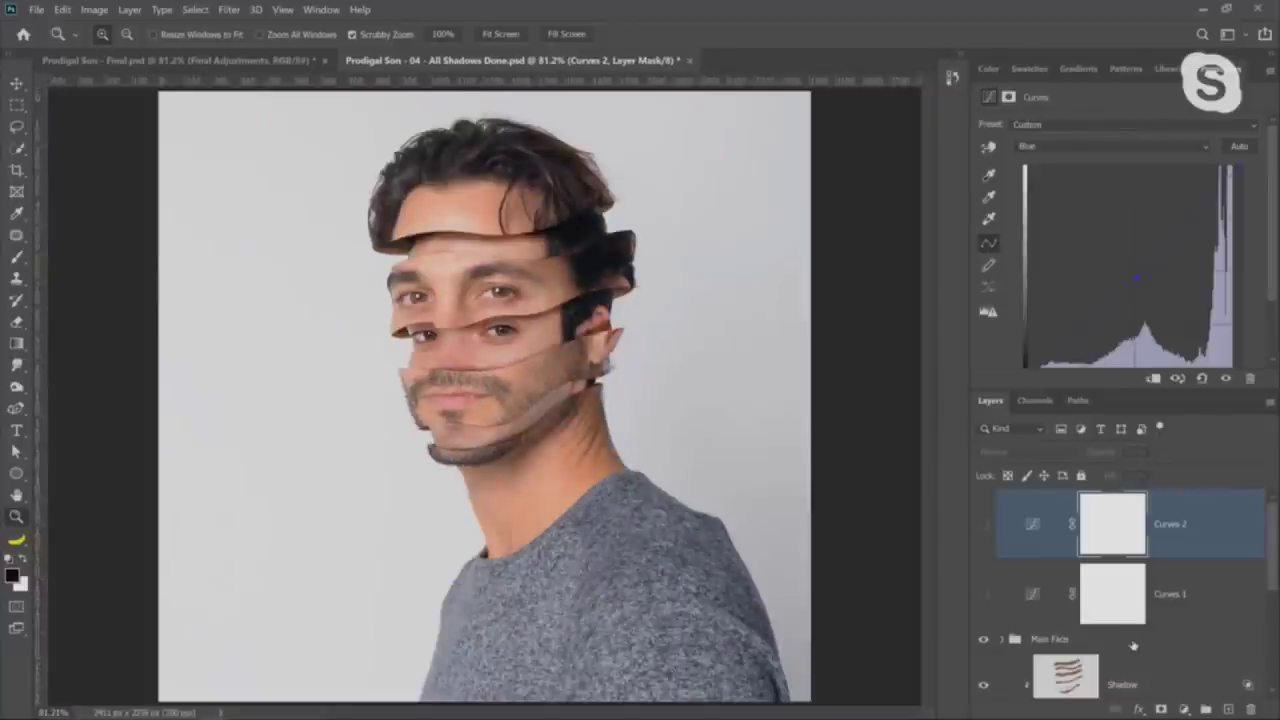
pyautogui.click(1133, 646)
pyautogui.click(1183, 709)
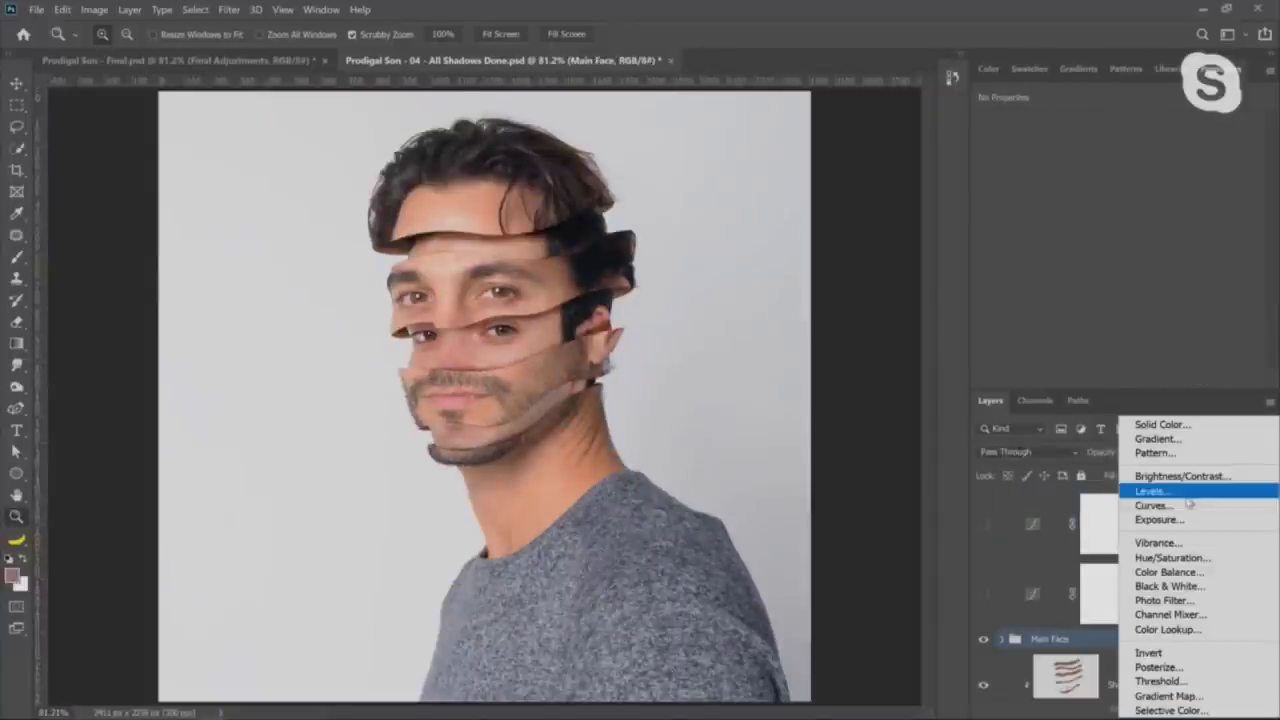
# Add Hue/Saturation 3 and lower the Reds saturation with both Curves layers hidden
pyautogui.click(1170, 557)
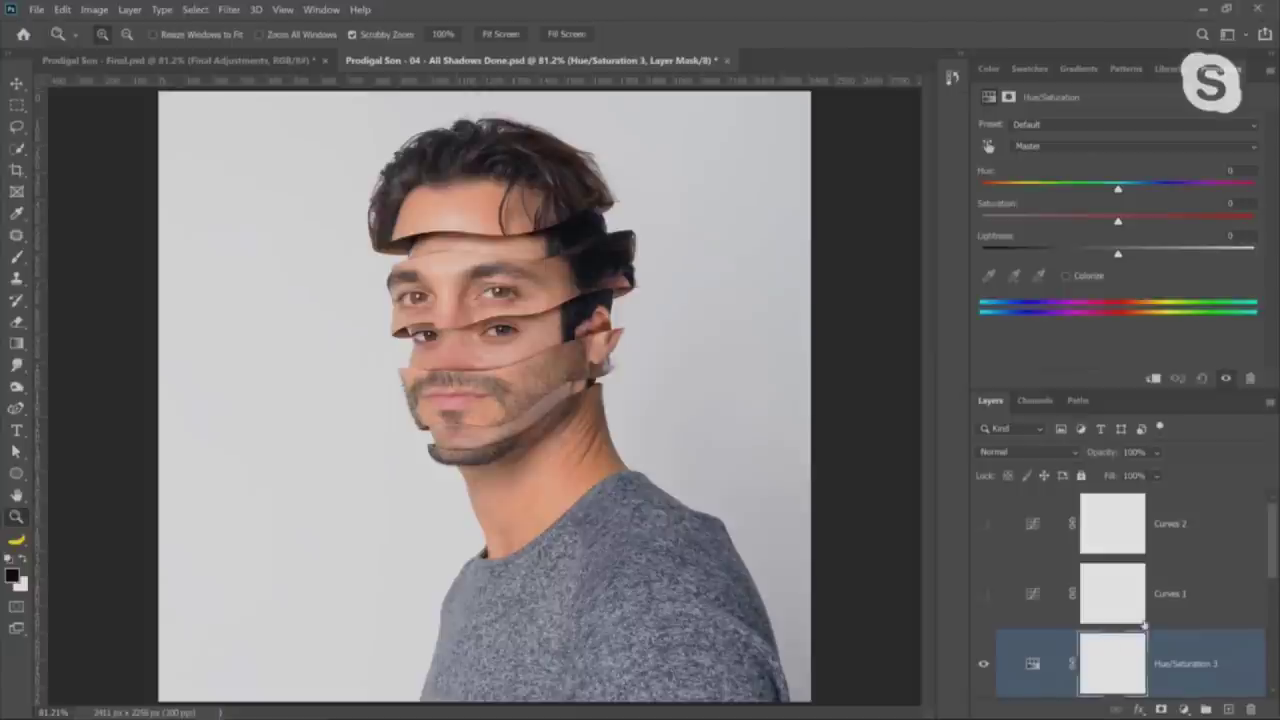
pyautogui.scroll(-2, 1144, 626)
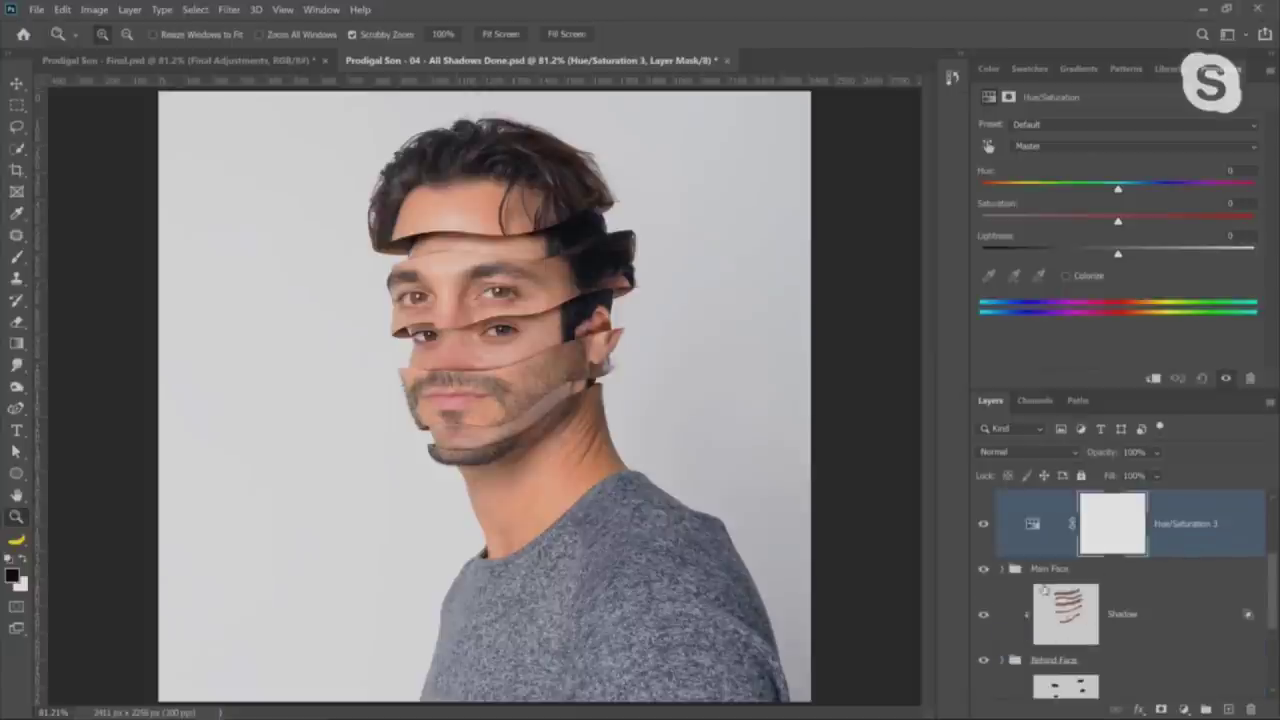
pyautogui.scroll(2, 1043, 592)
pyautogui.click(983, 523)
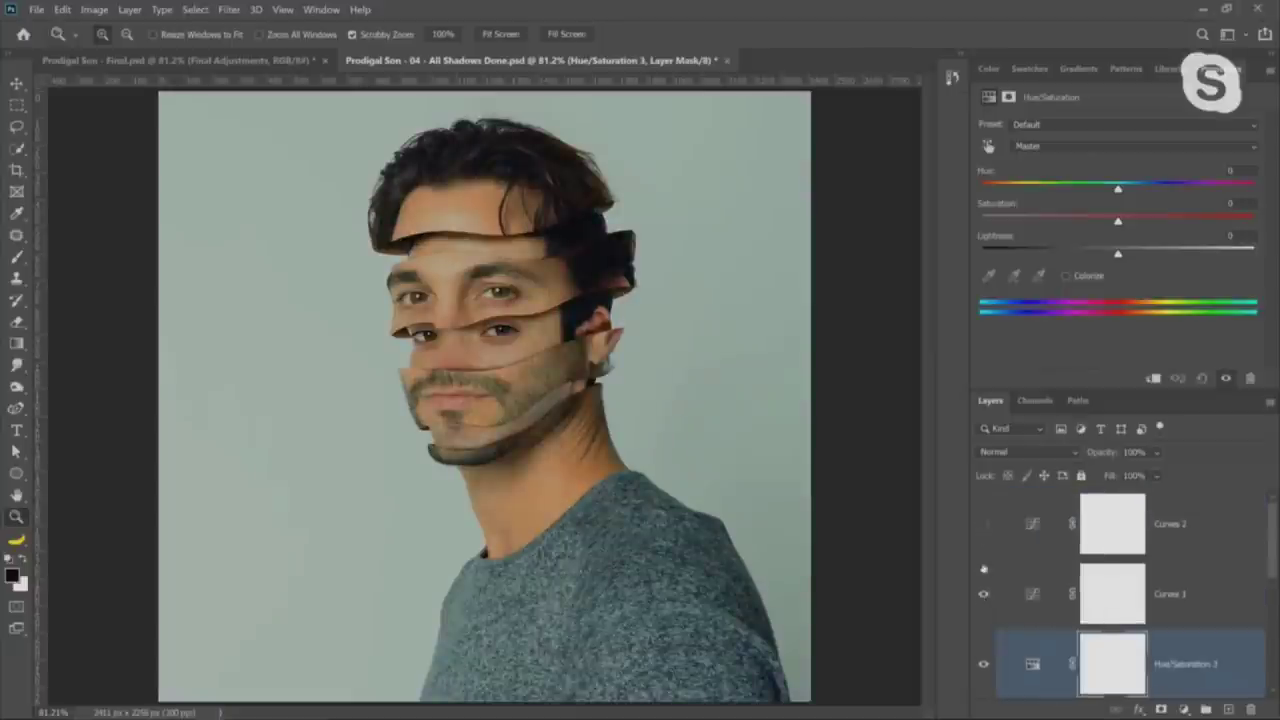
pyautogui.click(983, 593)
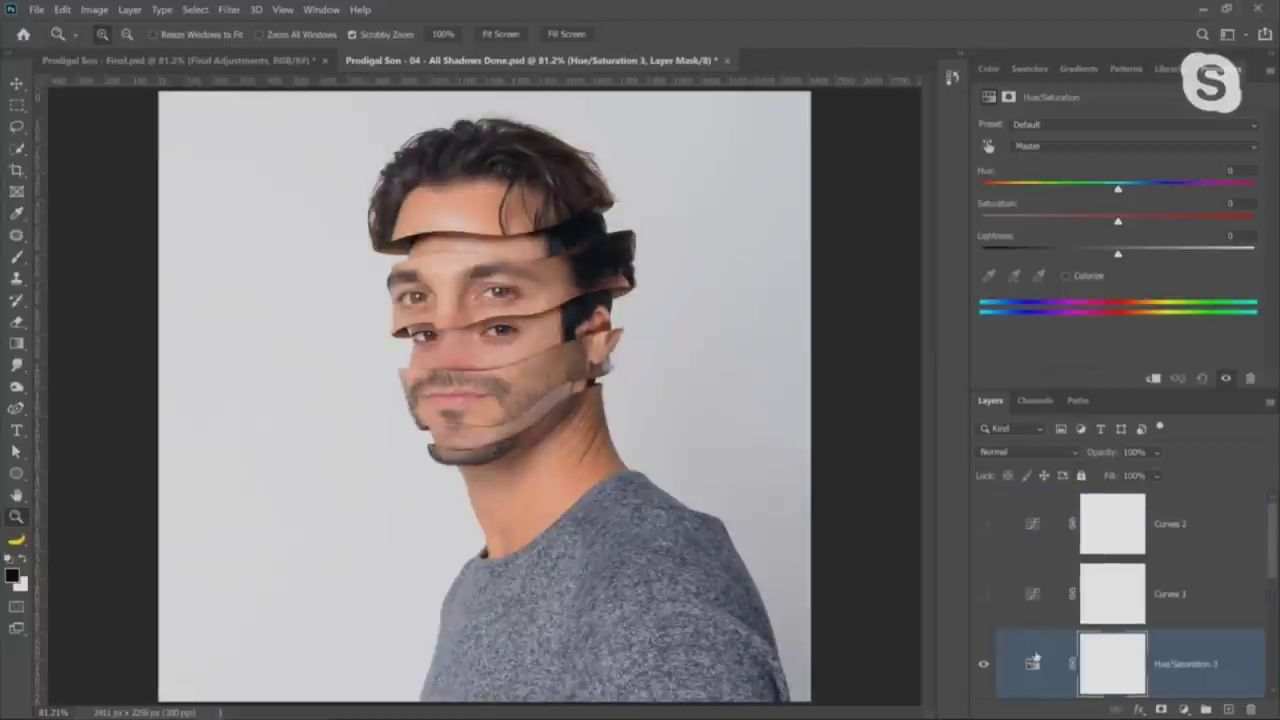
pyautogui.click(1043, 147)
pyautogui.click(1043, 184)
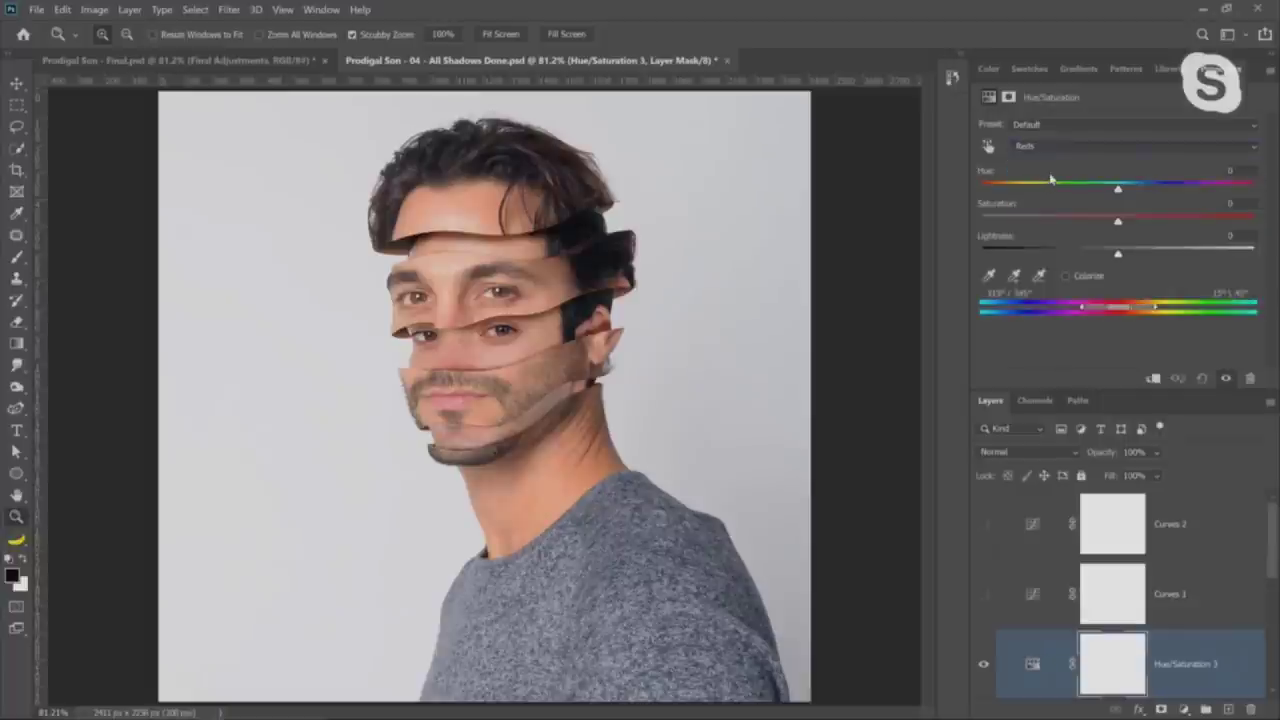
pyautogui.moveTo(1118, 222); pyautogui.dragTo(1119, 193)
# Restore both Curves layers, settle the Reds at -13, and stamp visible layers above Curves 2
pyautogui.moveTo(983, 594); pyautogui.dragTo(984, 526)
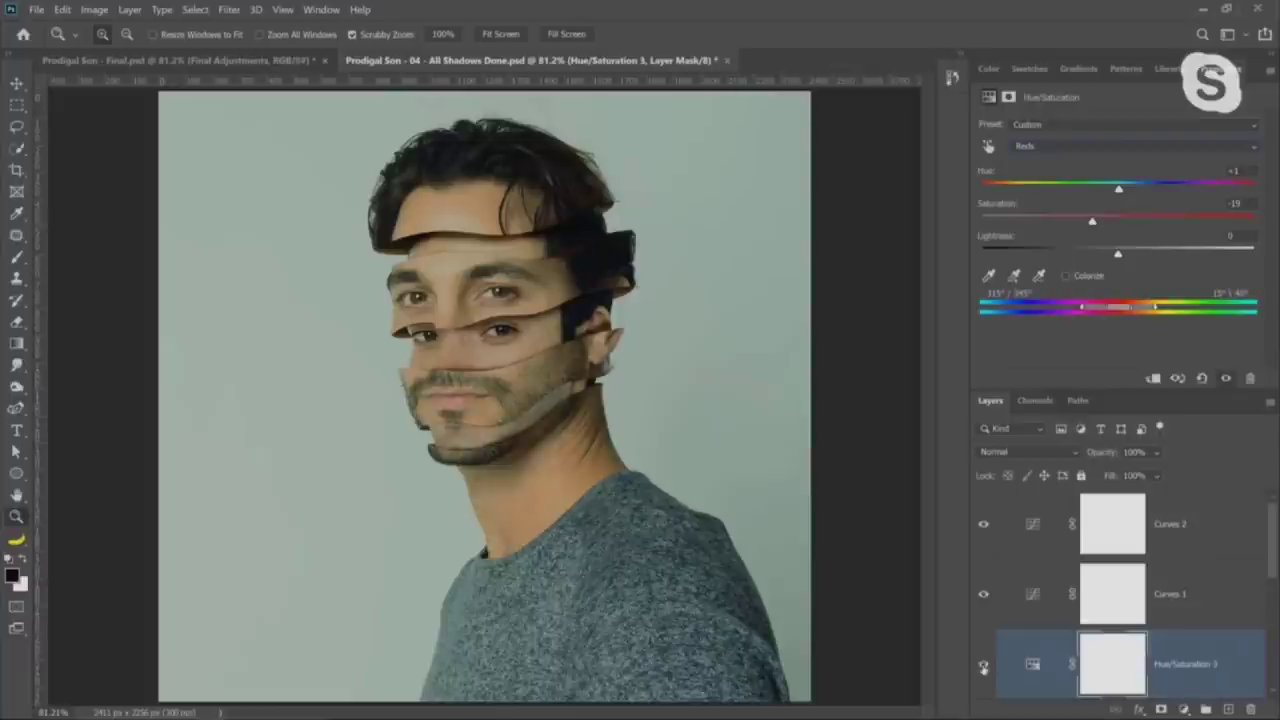
pyautogui.click(983, 664)
pyautogui.click(983, 667)
pyautogui.click(982, 666)
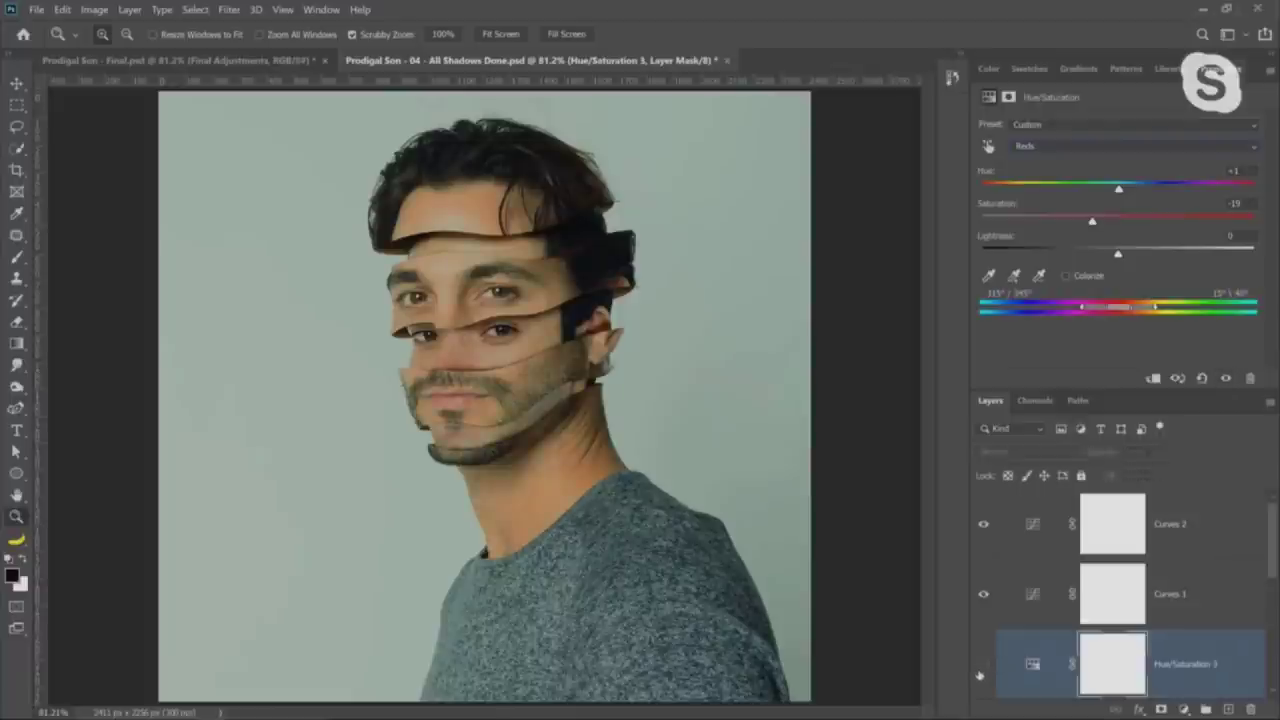
pyautogui.click(983, 668)
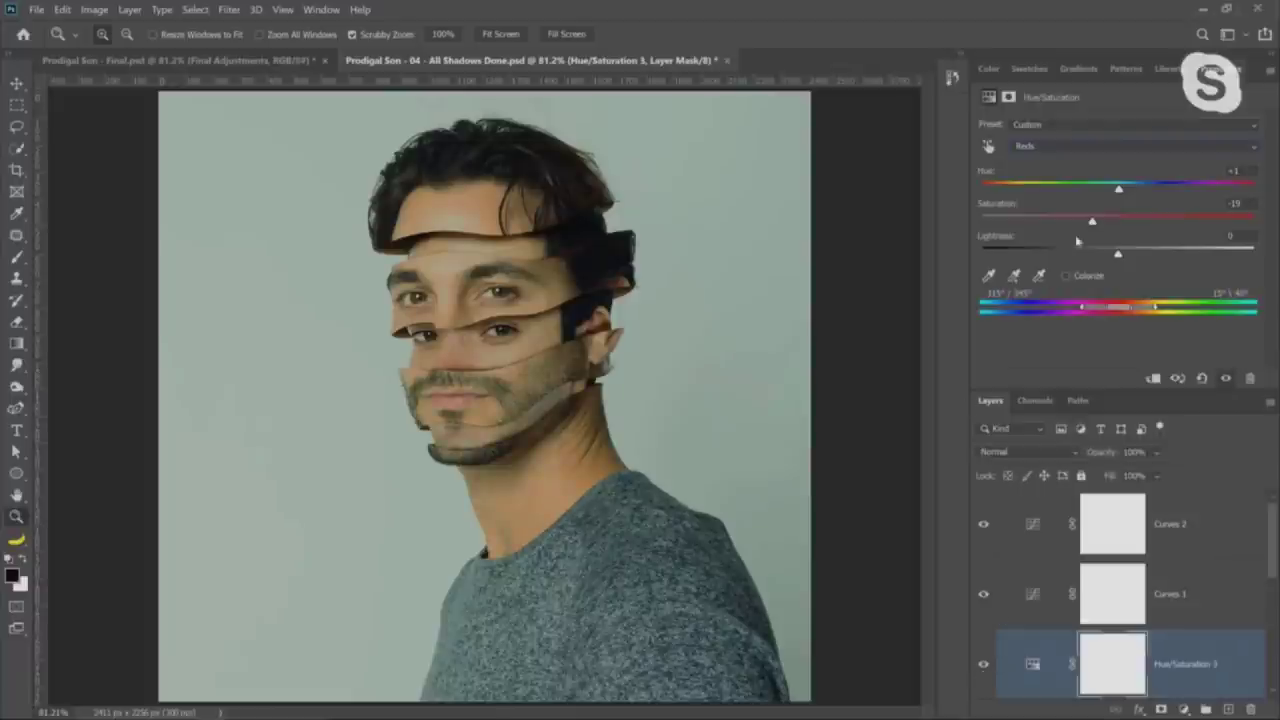
pyautogui.moveTo(1094, 224); pyautogui.dragTo(1101, 225)
pyautogui.click(984, 665)
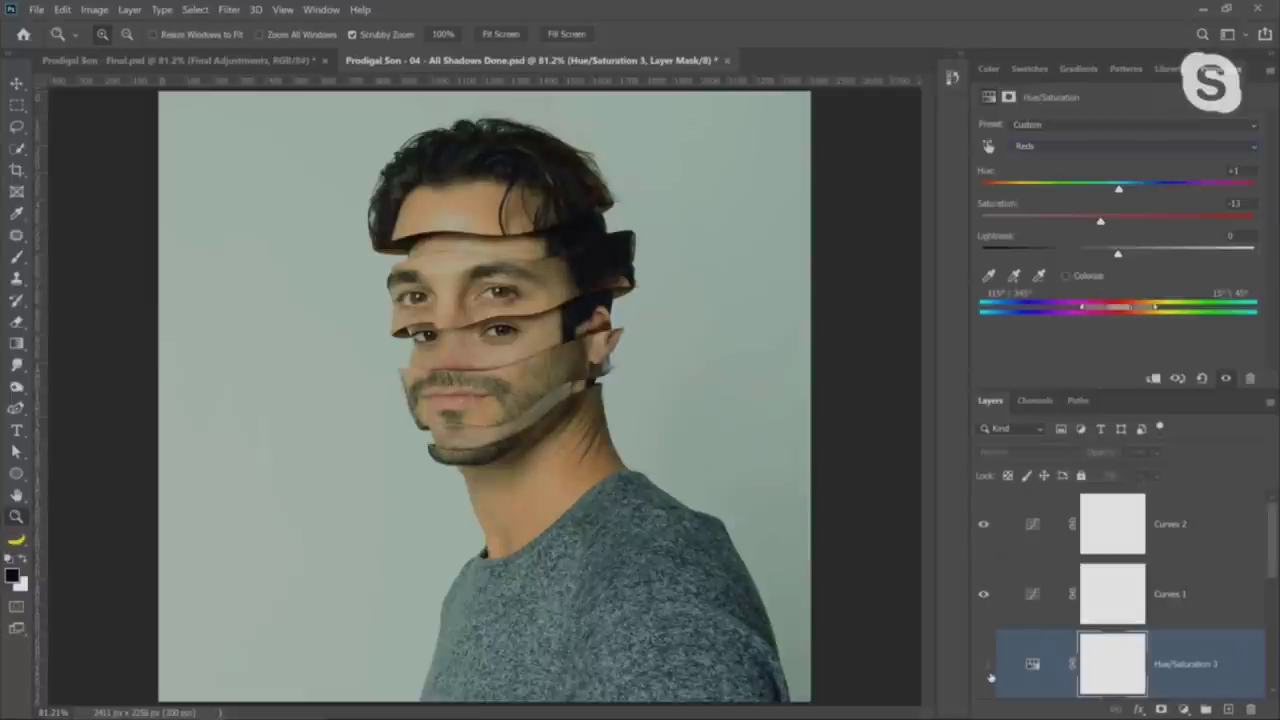
pyautogui.click(984, 665)
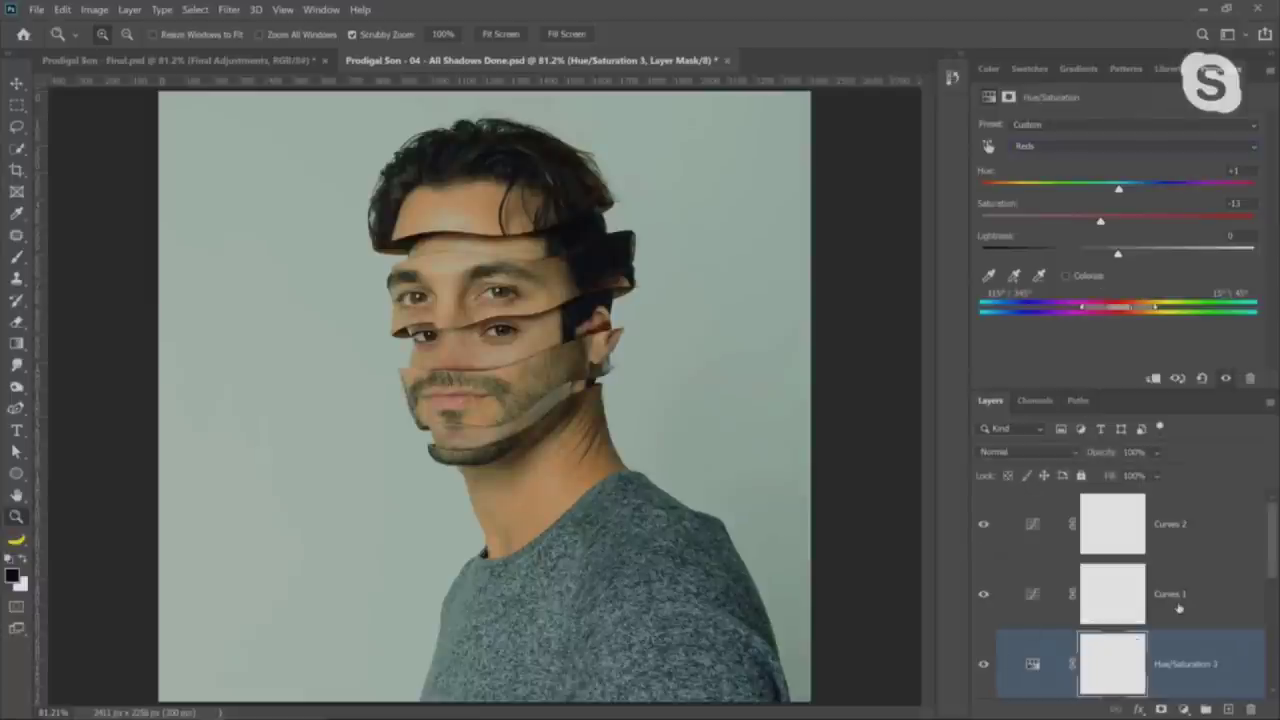
pyautogui.click(1200, 541)
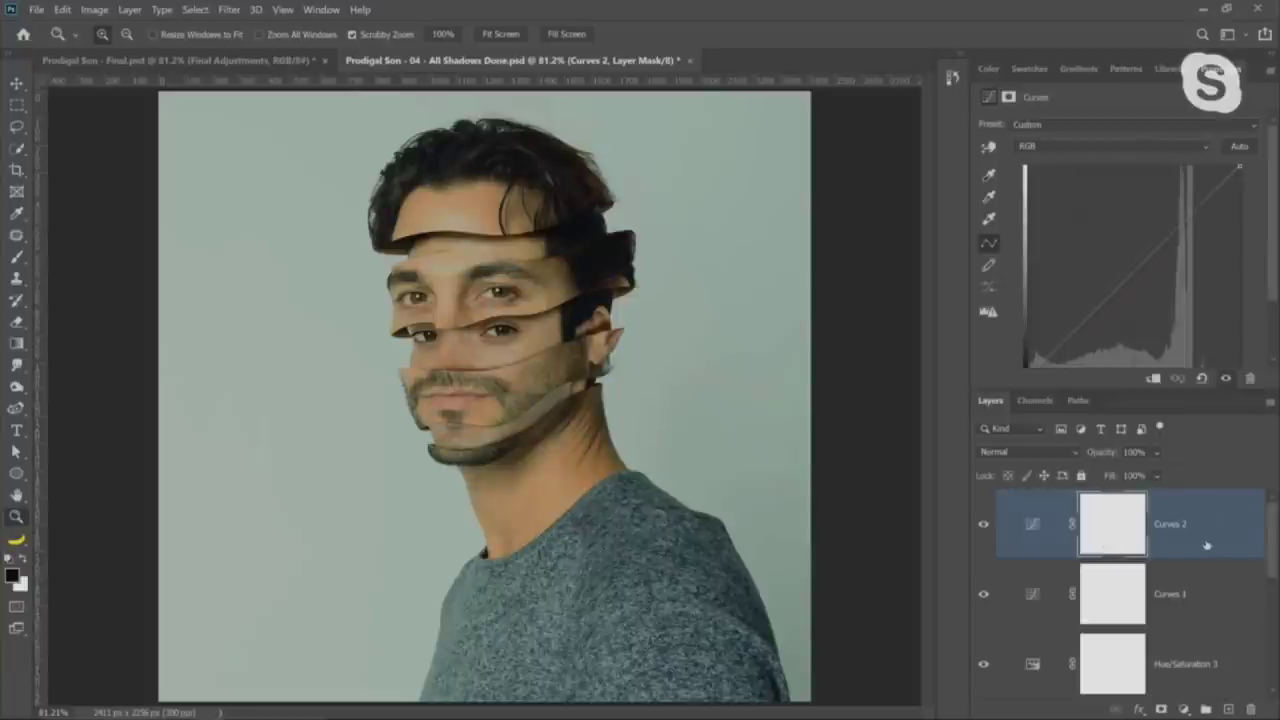
pyautogui.hotkey('ctrl', 'alt', 'shift', 'e')
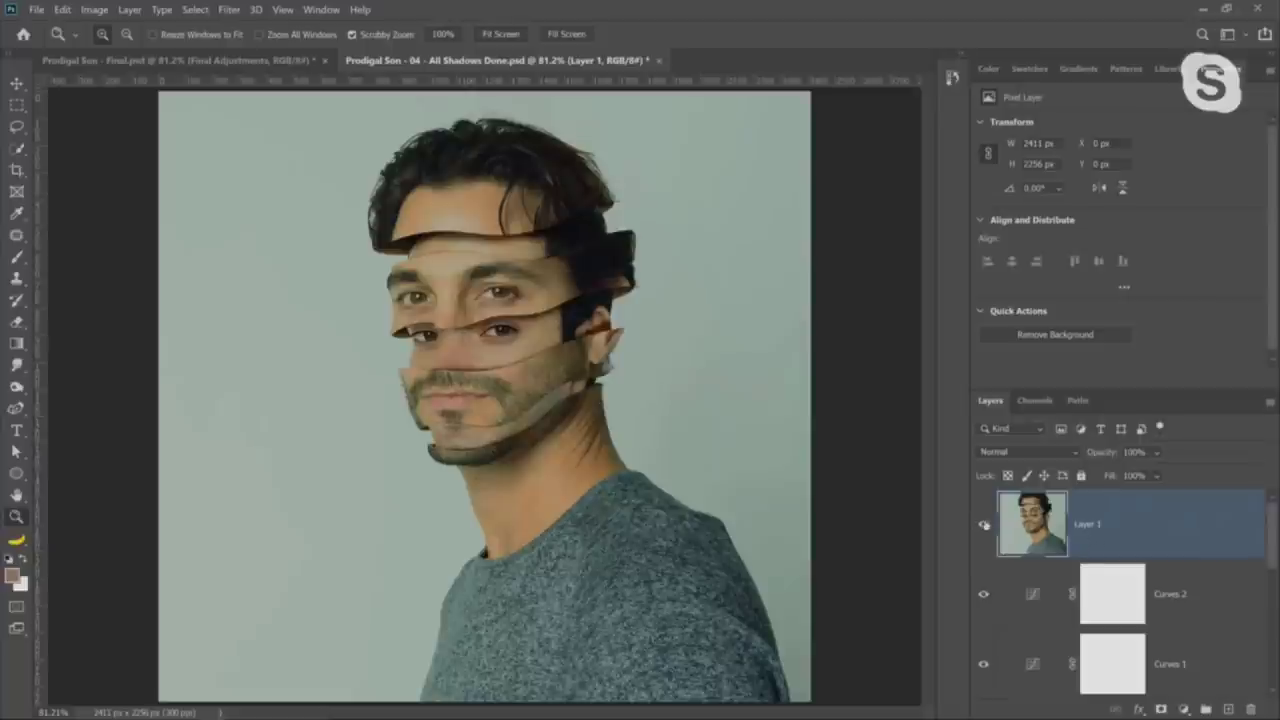
# After comparing it on and off, rename Layer 1 to 'Final Adjustments'
pyautogui.click(983, 524)
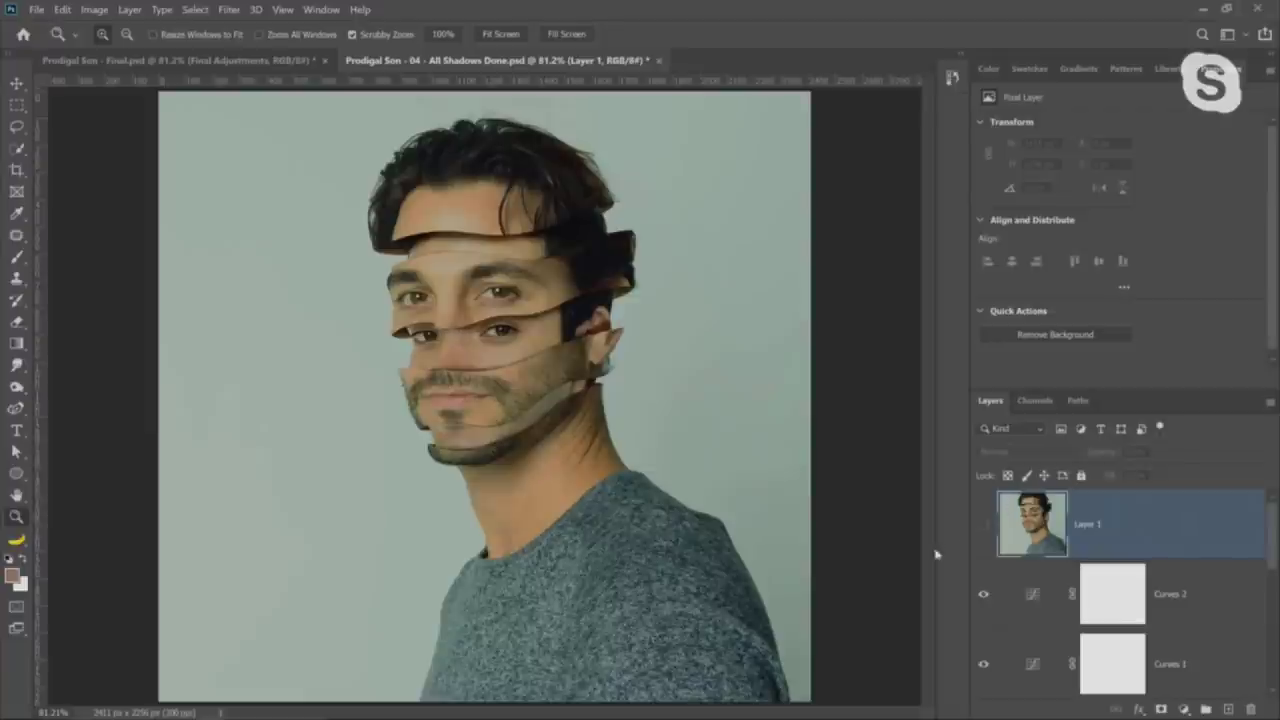
pyautogui.click(983, 526)
pyautogui.doubleClick(1086, 524)
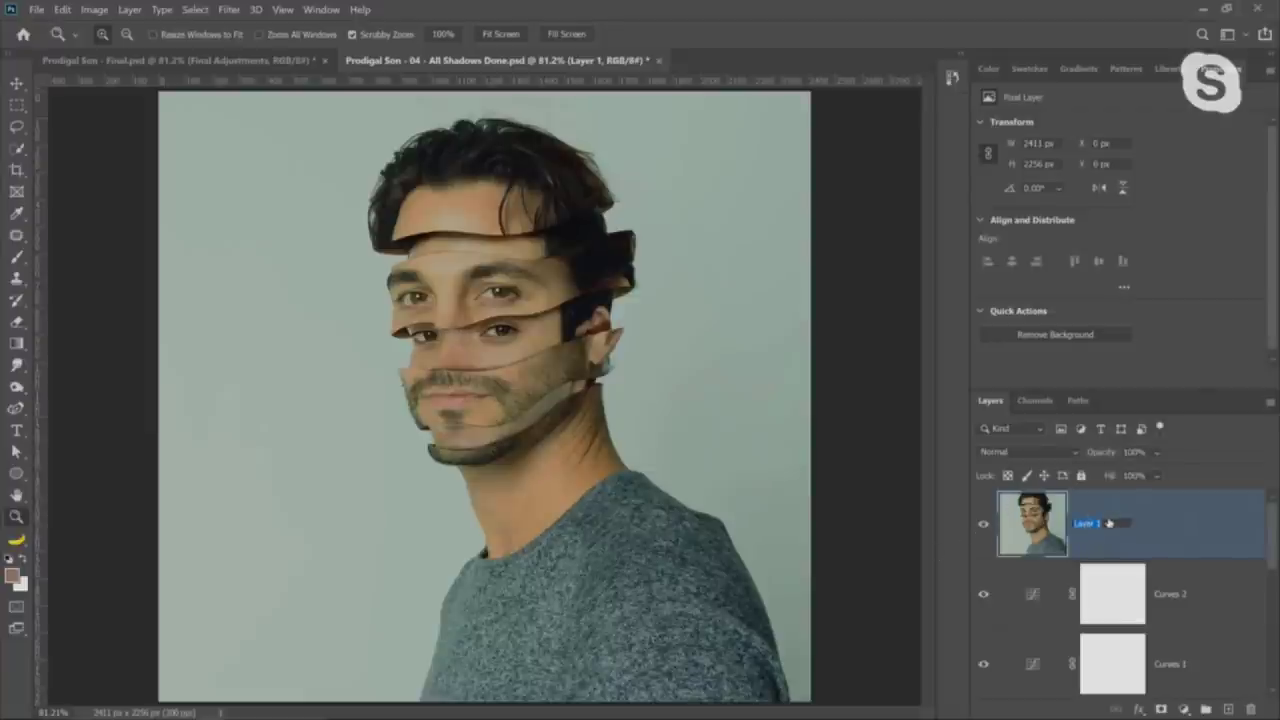
pyautogui.write('Final Adju')
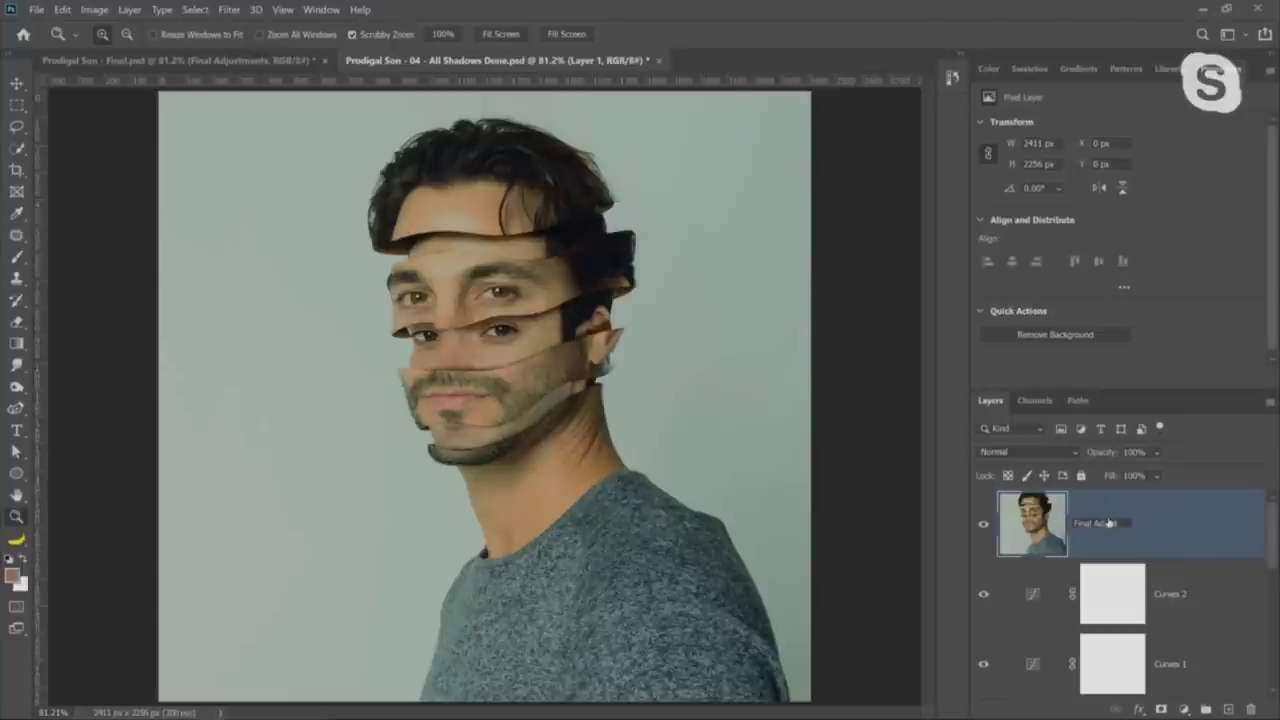
pyautogui.write('stments')
pyautogui.click(1202, 531)
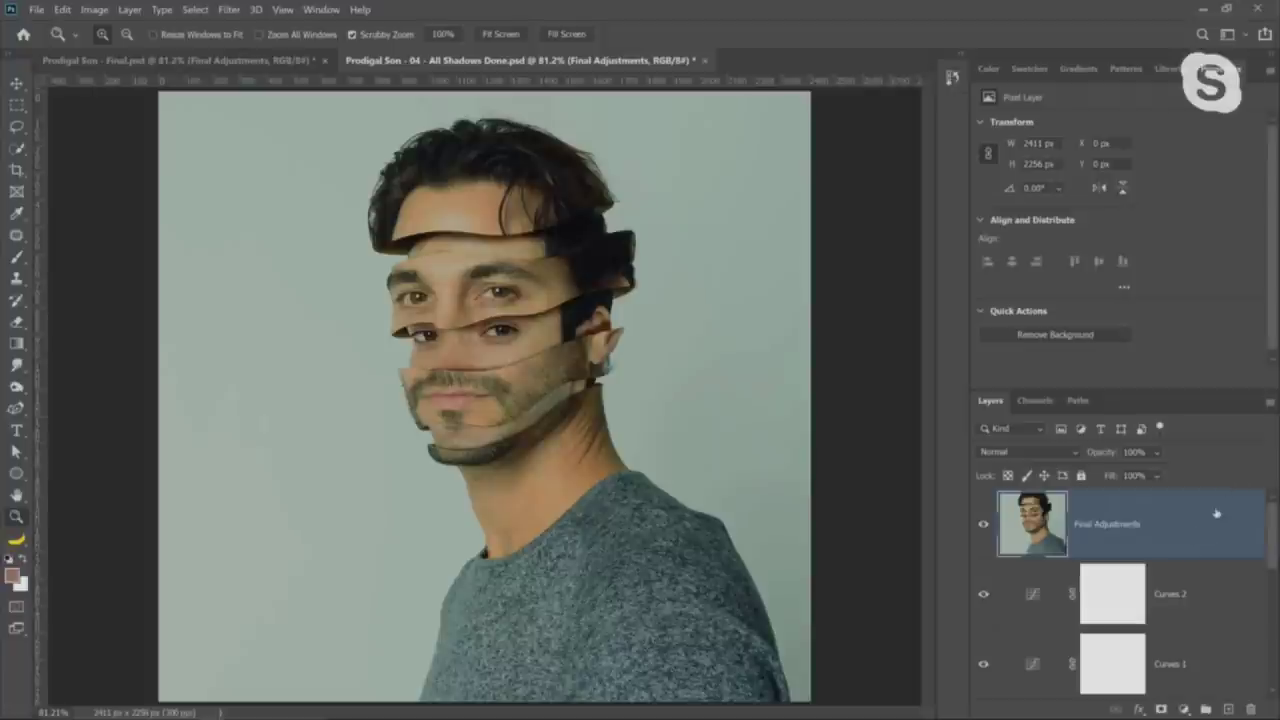
pyautogui.rightClick(1190, 526)
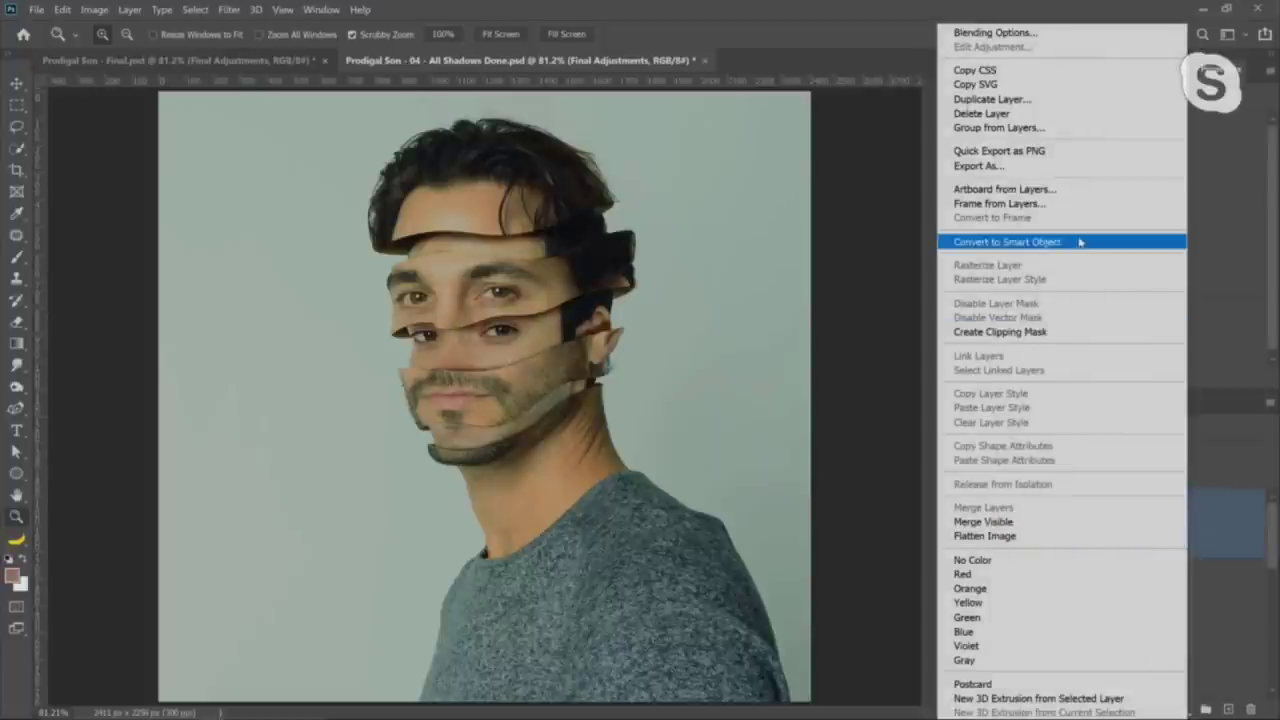
# Convert Final Adjustments to a smart object, then discard an extra stamped layer
pyautogui.click(1079, 242)
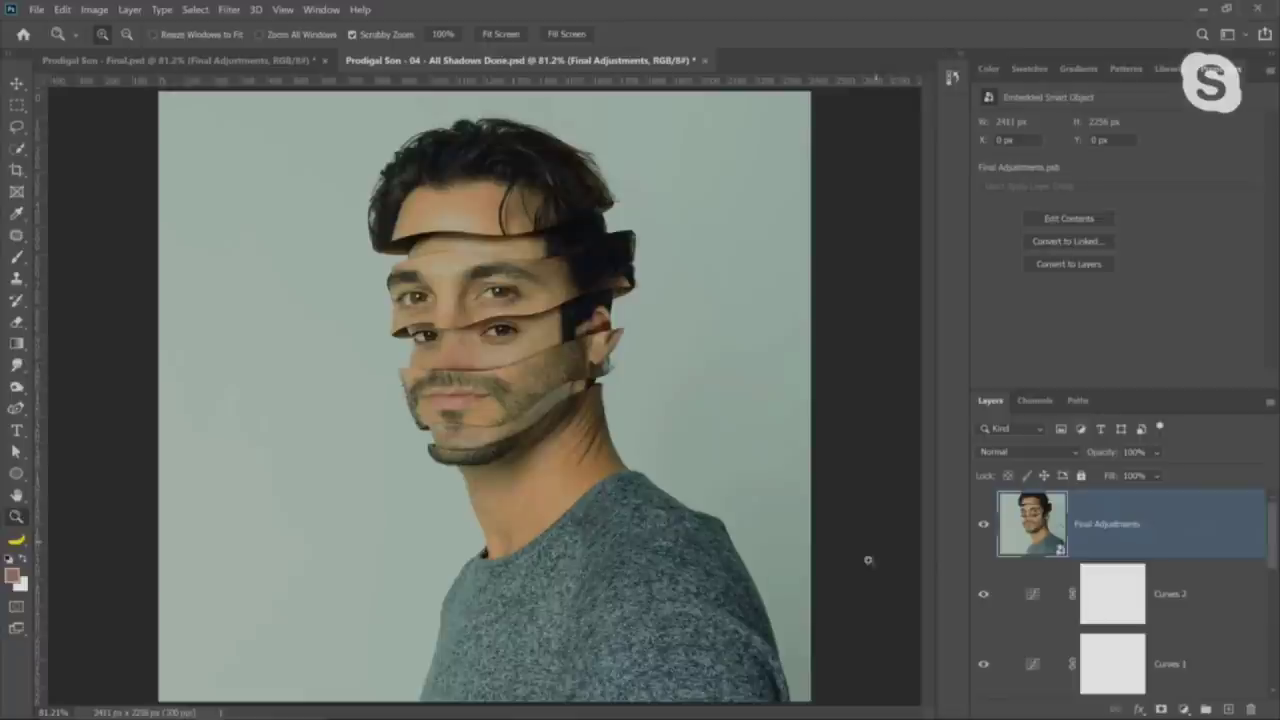
pyautogui.click(986, 525)
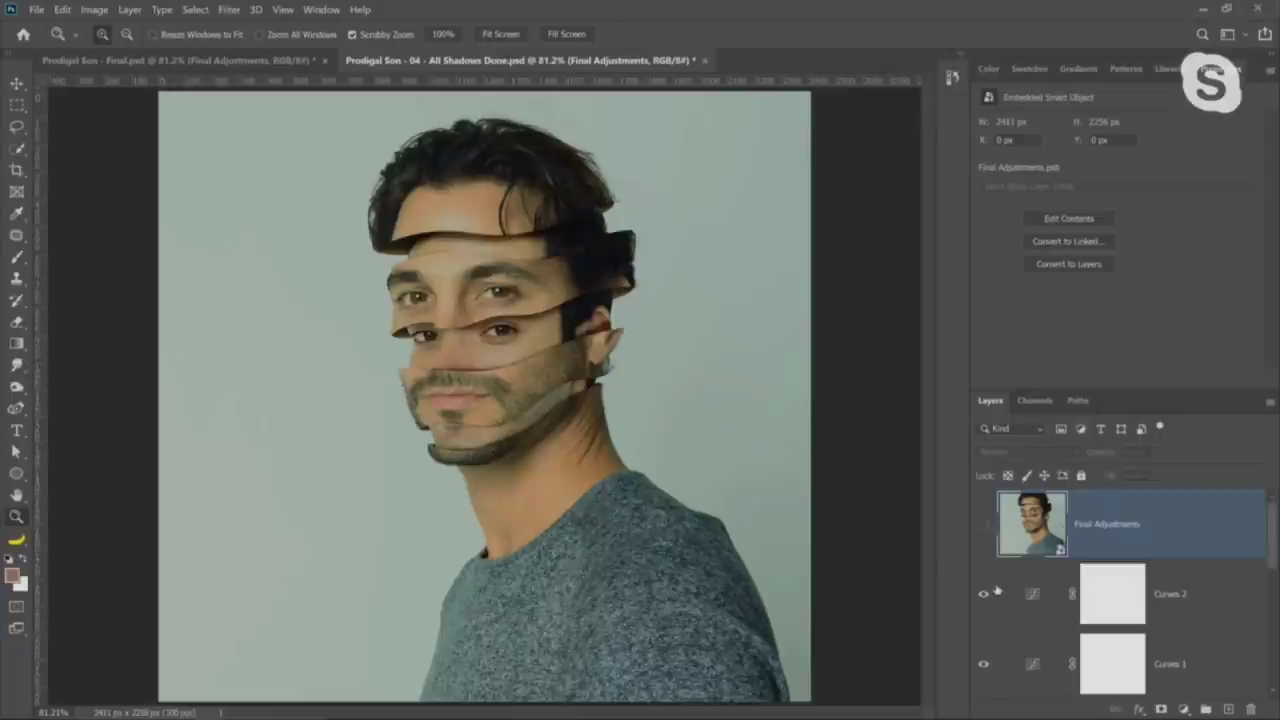
pyautogui.scroll(-1, 1008, 620)
pyautogui.scroll(1, 1015, 625)
pyautogui.scroll(-1, 1020, 628)
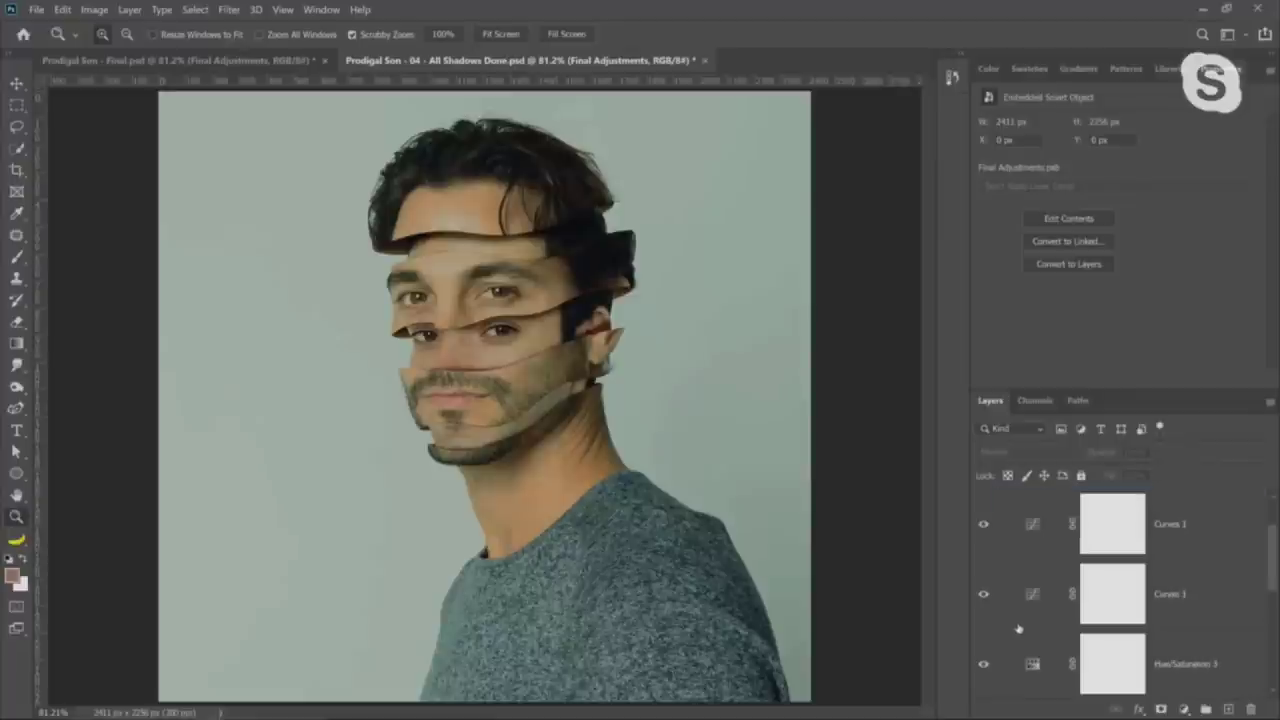
pyautogui.click(1034, 666)
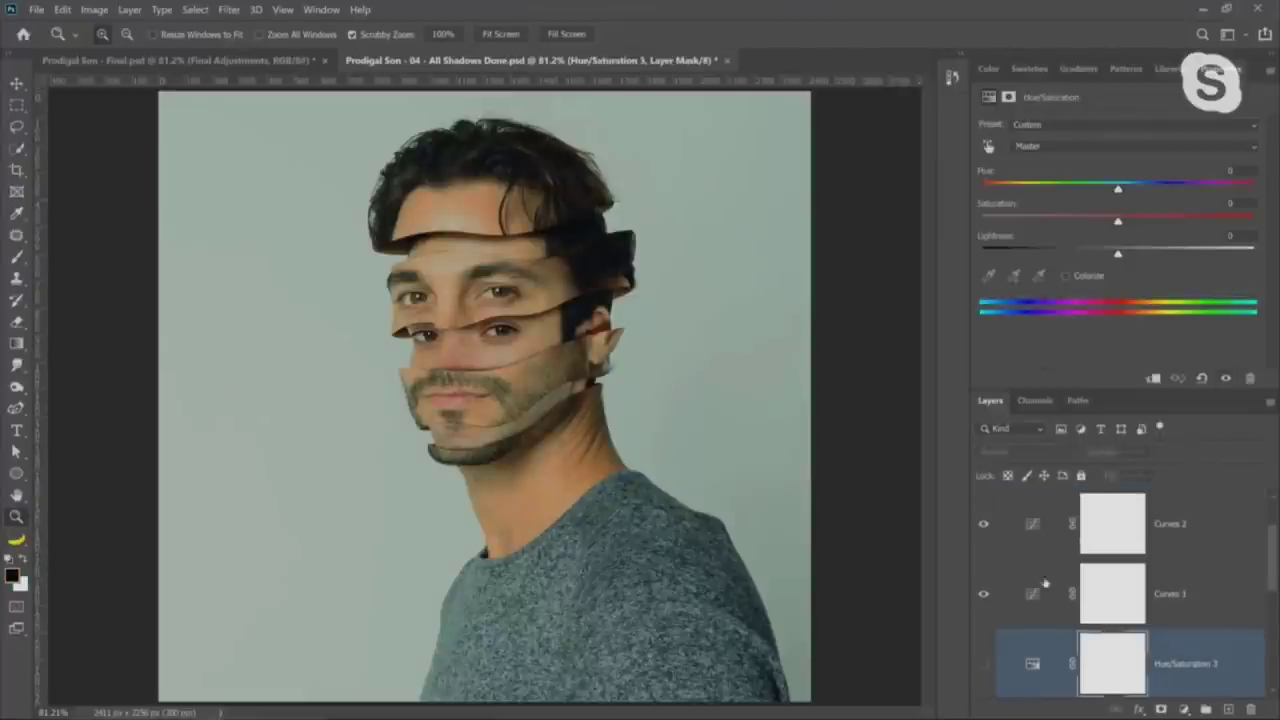
pyautogui.scroll(1, 1020, 597)
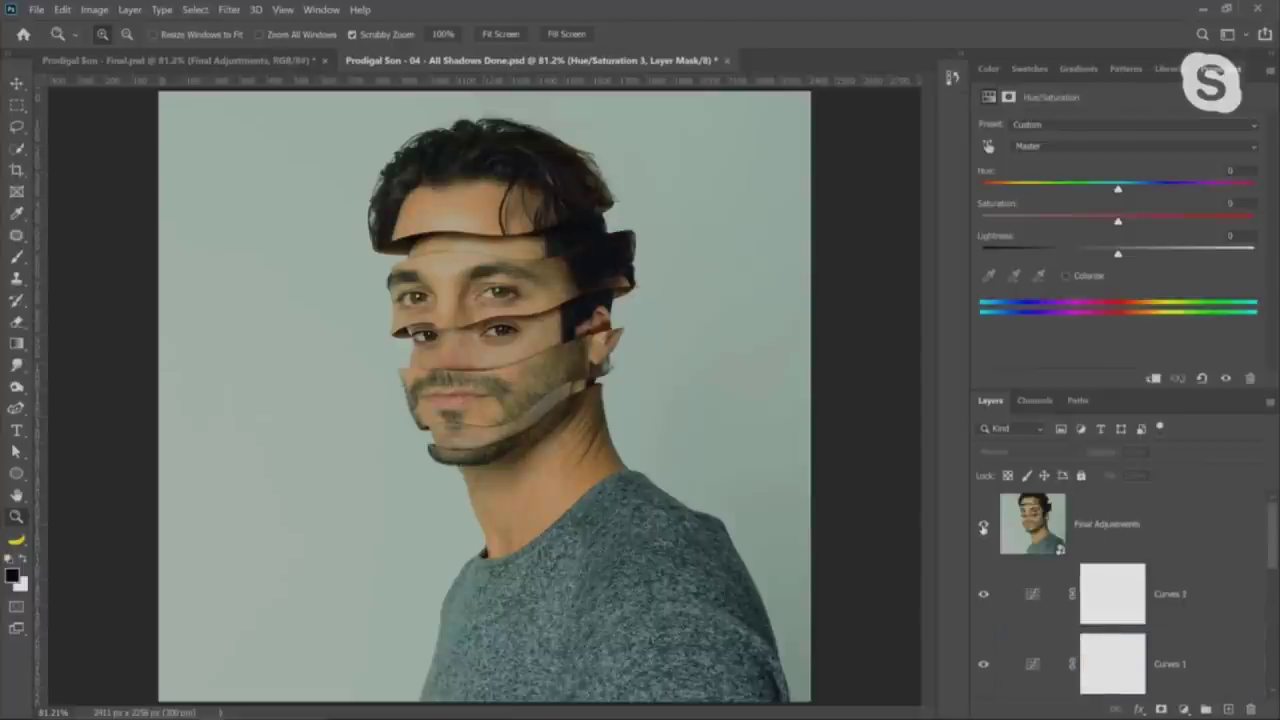
pyautogui.click(1027, 588)
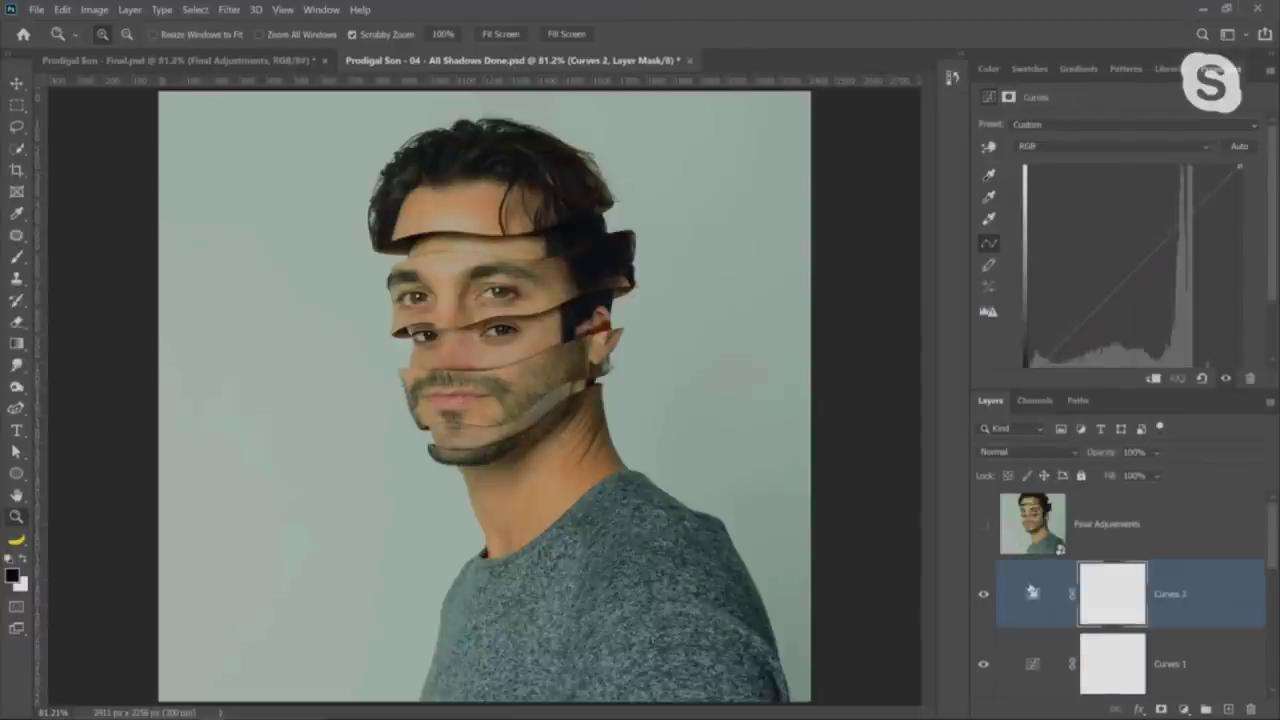
pyautogui.hotkey('ctrl', 'alt', 'shift', 'e')
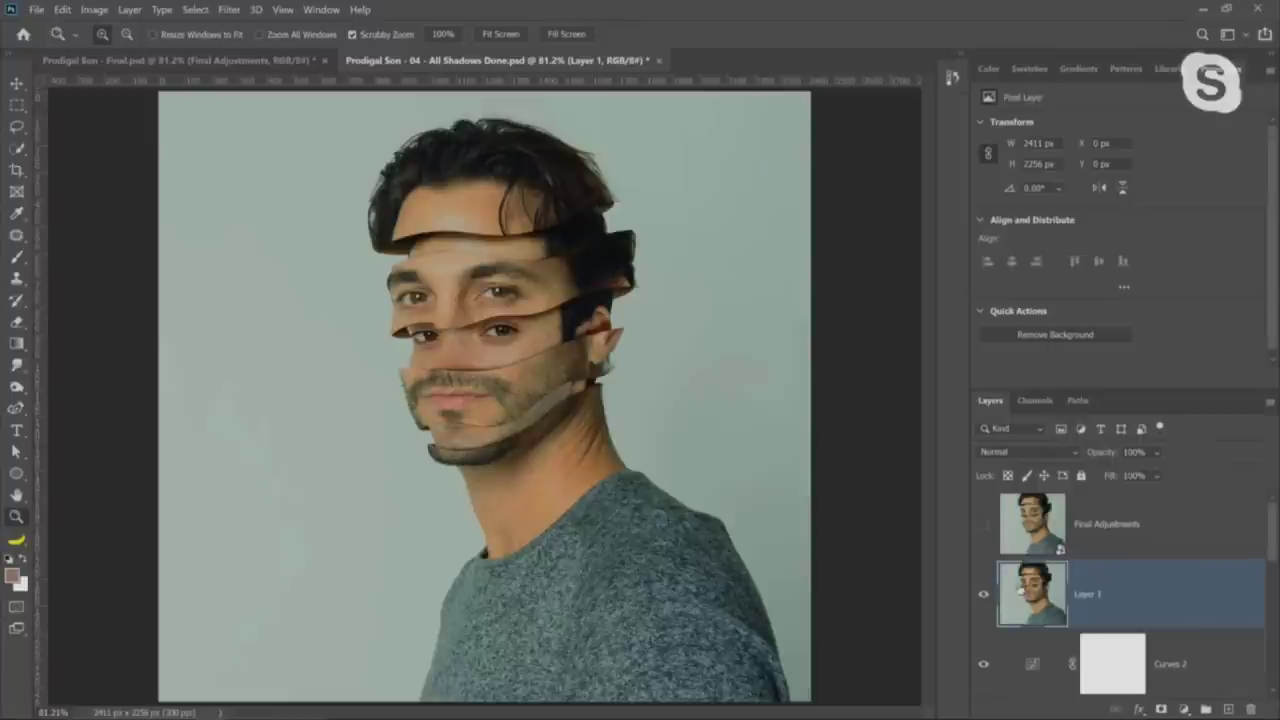
pyautogui.click(983, 535)
pyautogui.press('Delete')
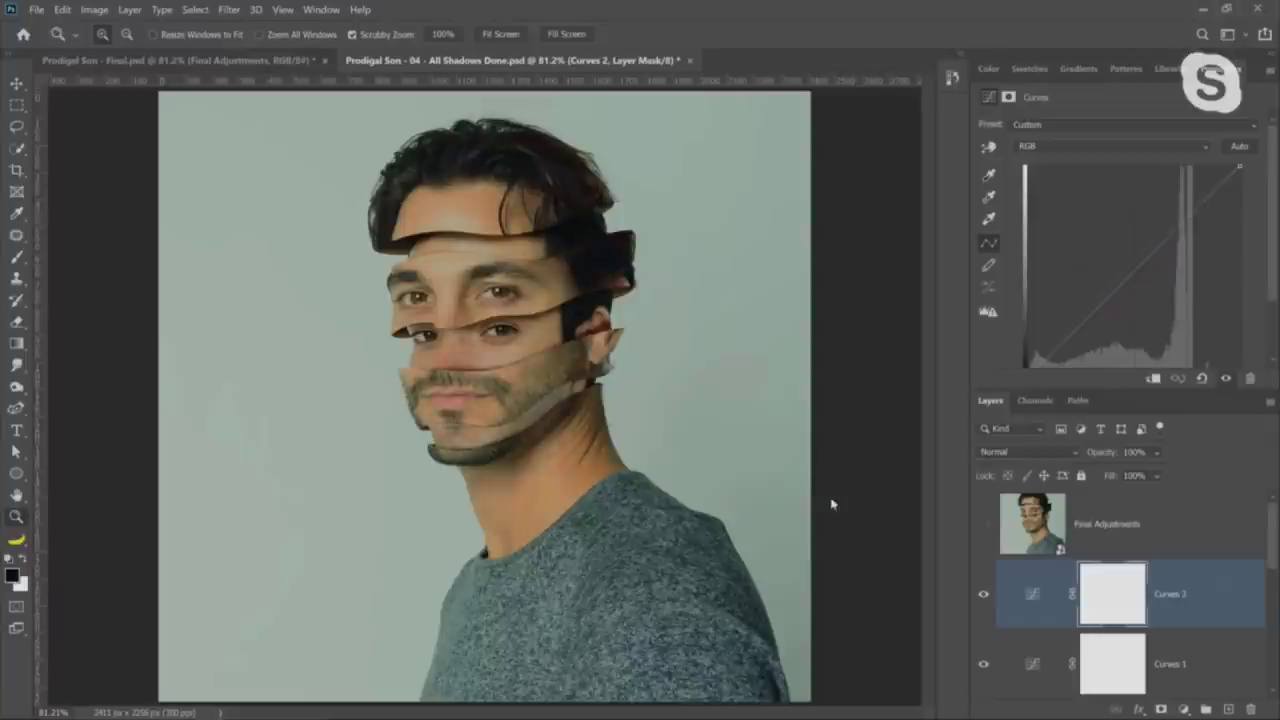
# Copy Merged the whole canvas, paste it into the smart object's contents, and save the .psb
pyautogui.hotkey('ctrl', 'a')
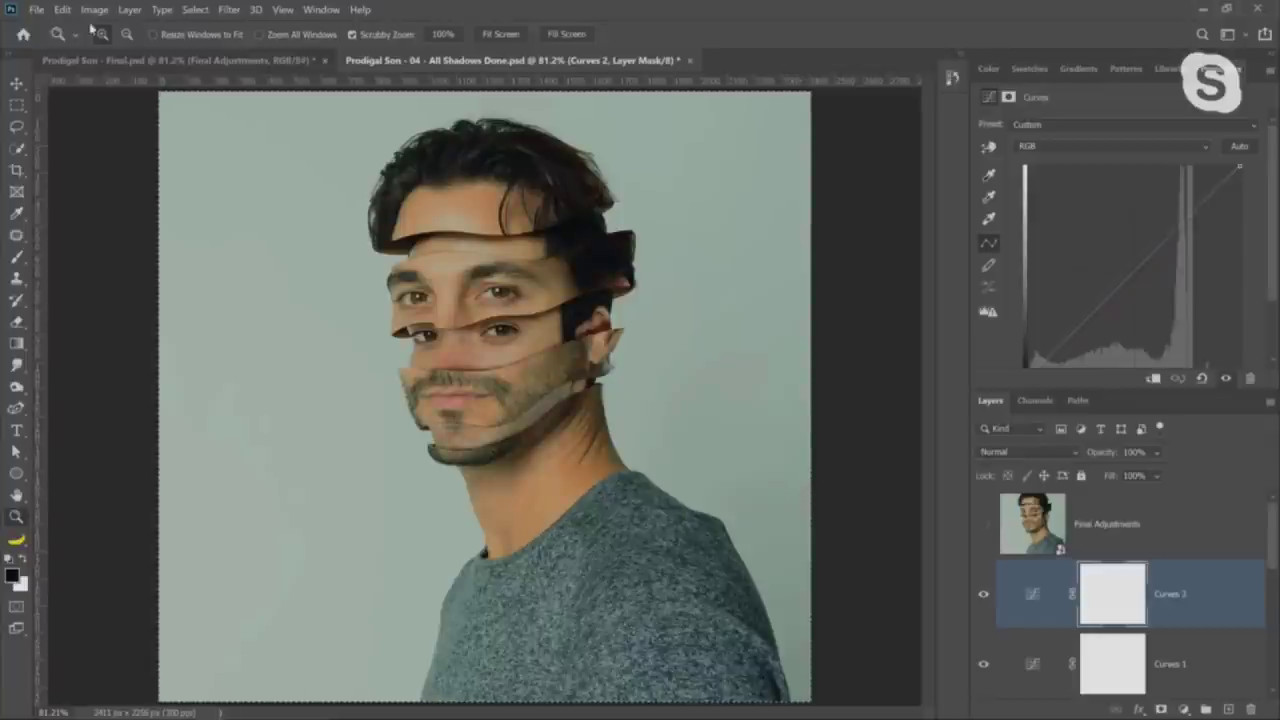
pyautogui.click(60, 10)
pyautogui.click(95, 126)
pyautogui.click(983, 523)
pyautogui.doubleClick(1028, 538)
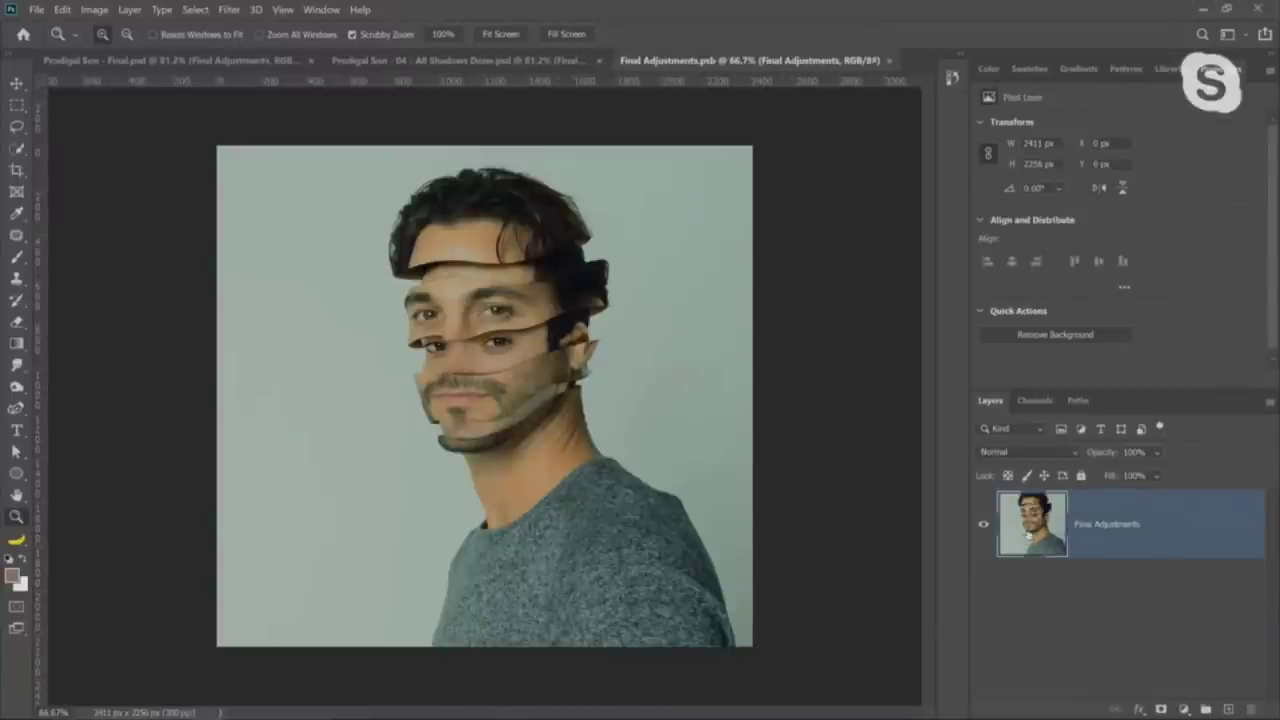
pyautogui.hotkey('ctrl', 'v')
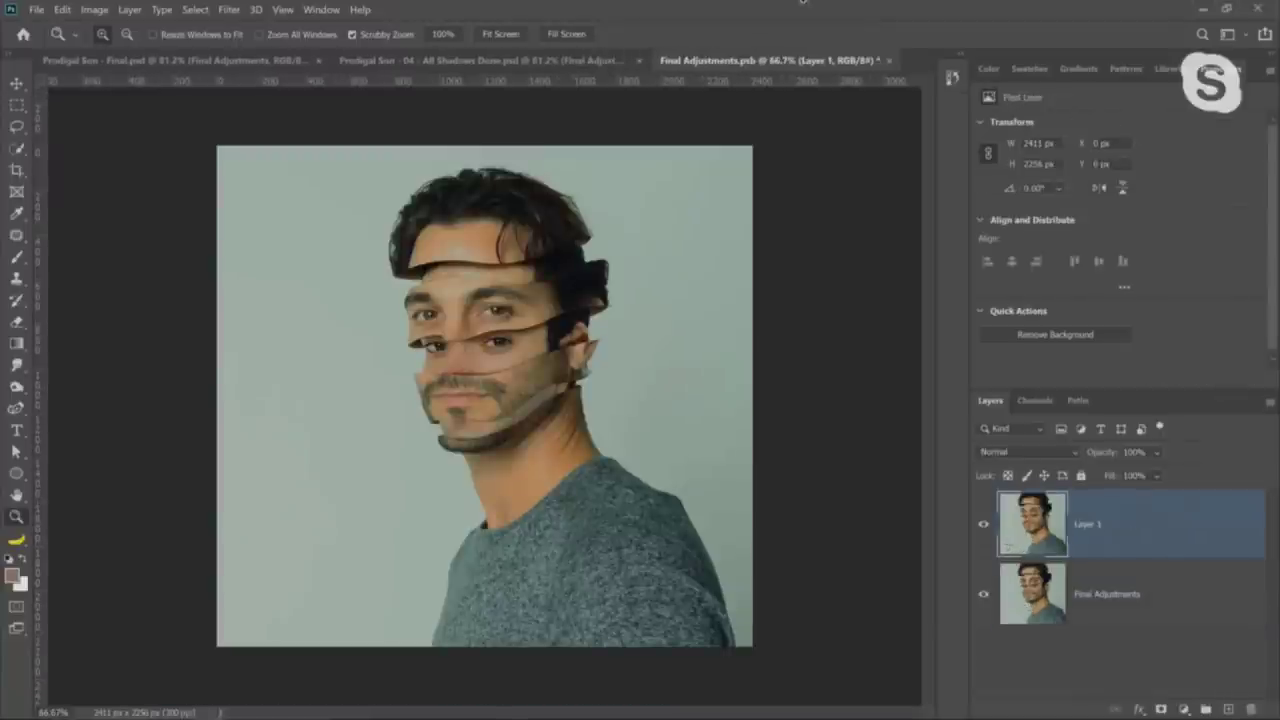
pyautogui.click(890, 61)
pyautogui.click(662, 302)
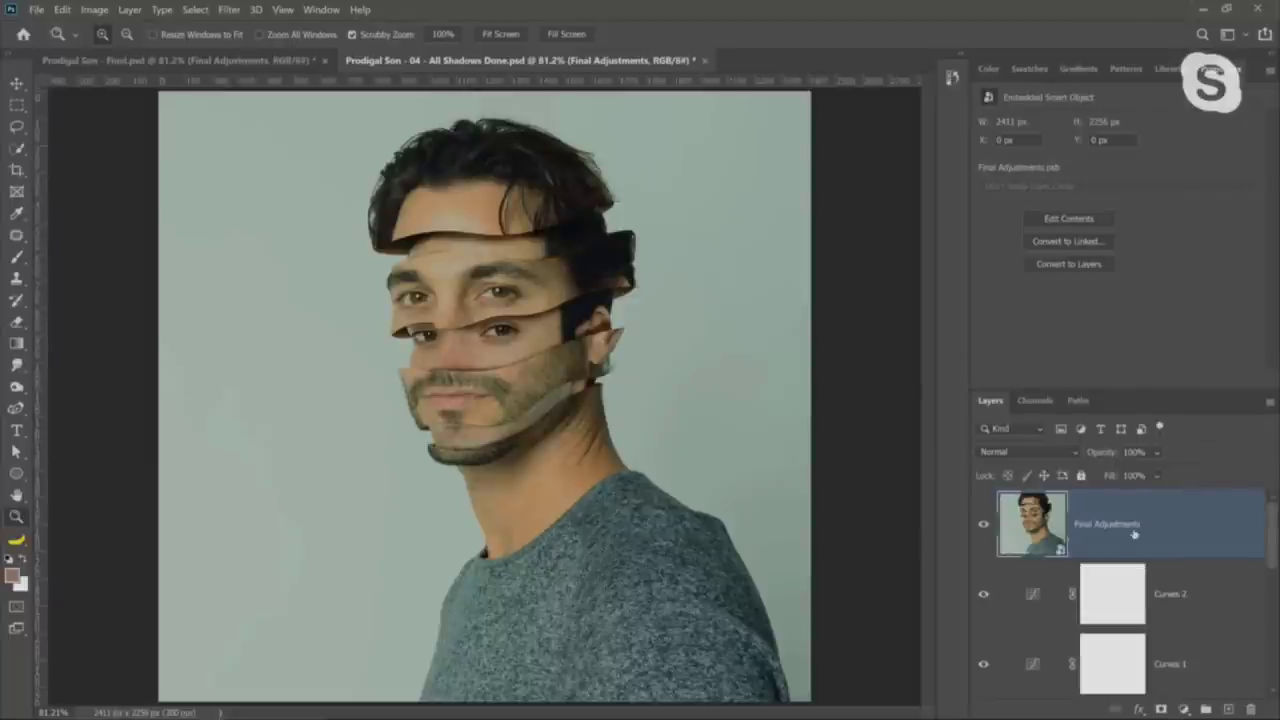
pyautogui.click(229, 9)
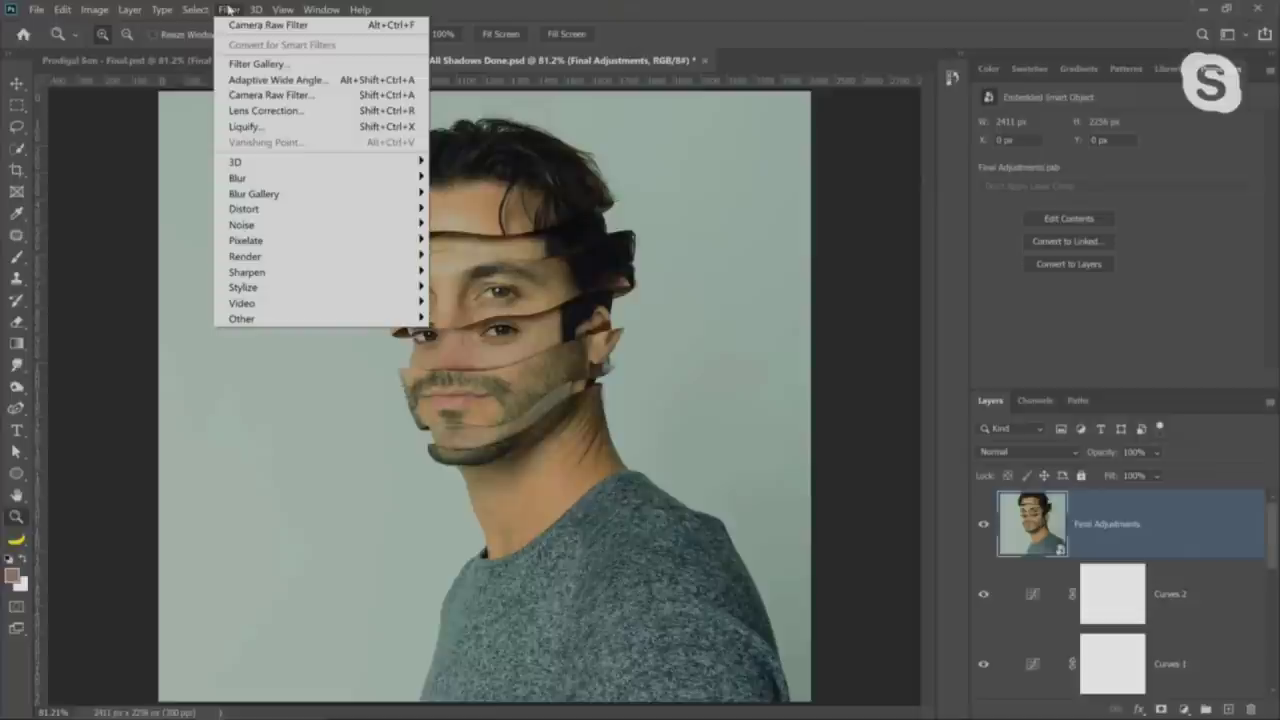
# Open the Camera Raw filter, shift the tint slightly toward green and lift the shadows
pyautogui.click(262, 96)
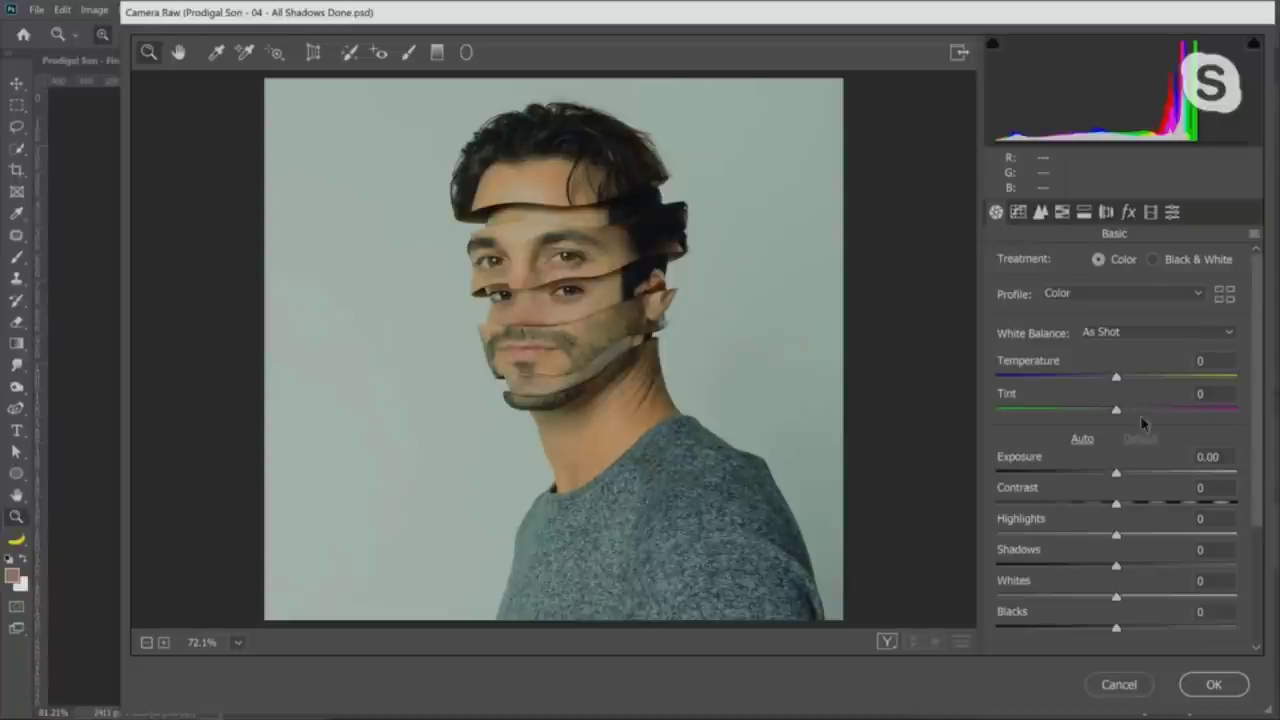
pyautogui.moveTo(1117, 414); pyautogui.dragTo(1129, 456)
pyautogui.scroll(-1, 1145, 500)
pyautogui.moveTo(1117, 520); pyautogui.dragTo(1105, 492)
pyautogui.scroll(-3, 1138, 562)
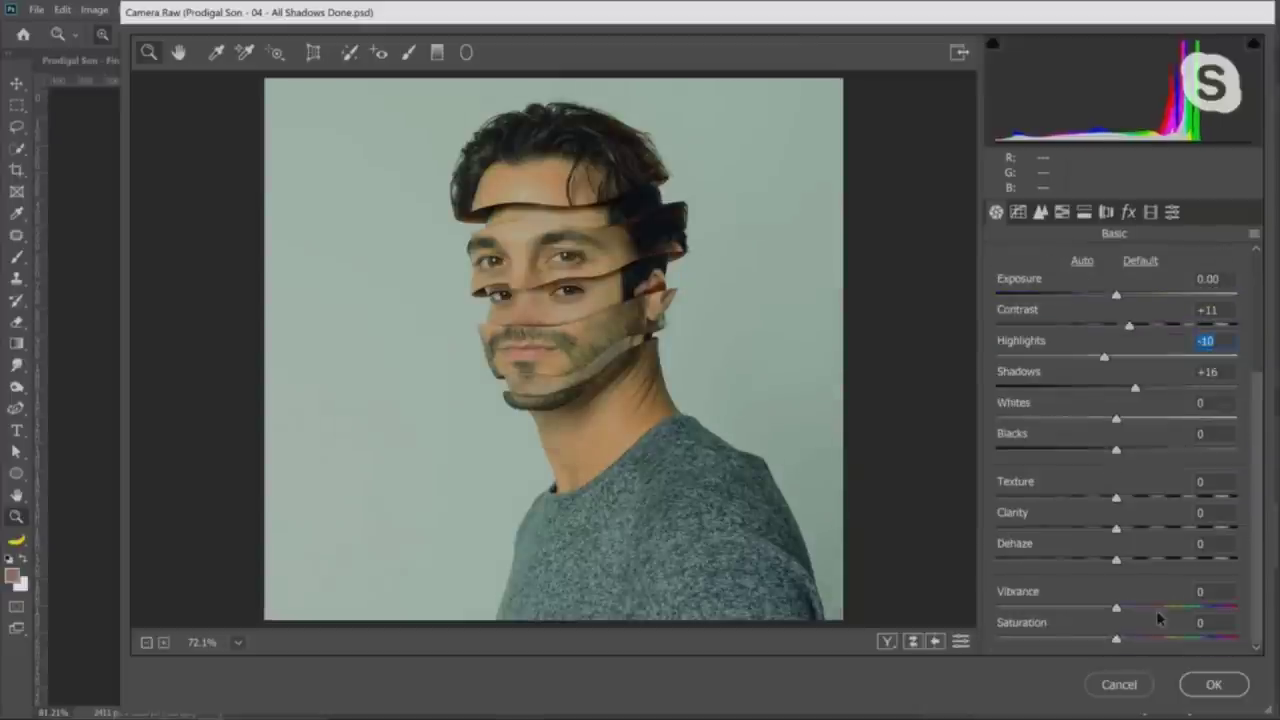
# Set Texture +9, Clarity +3 and Vibrance +3, checking the beard detail at 100% zoom
pyautogui.moveTo(1117, 499); pyautogui.dragTo(1120, 537)
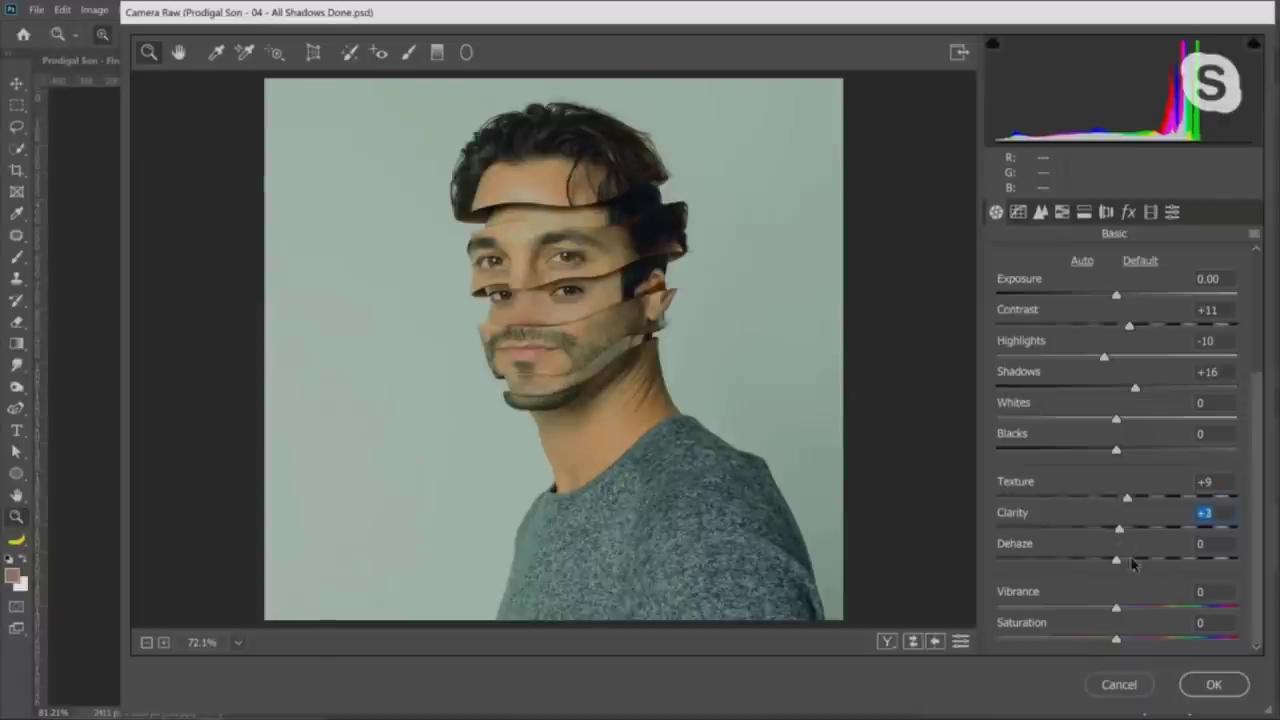
pyautogui.moveTo(1117, 609)
pyautogui.mouseDown()
pyautogui.moveTo(1136, 613)
pyautogui.moveTo(1117, 612)
pyautogui.mouseUp()
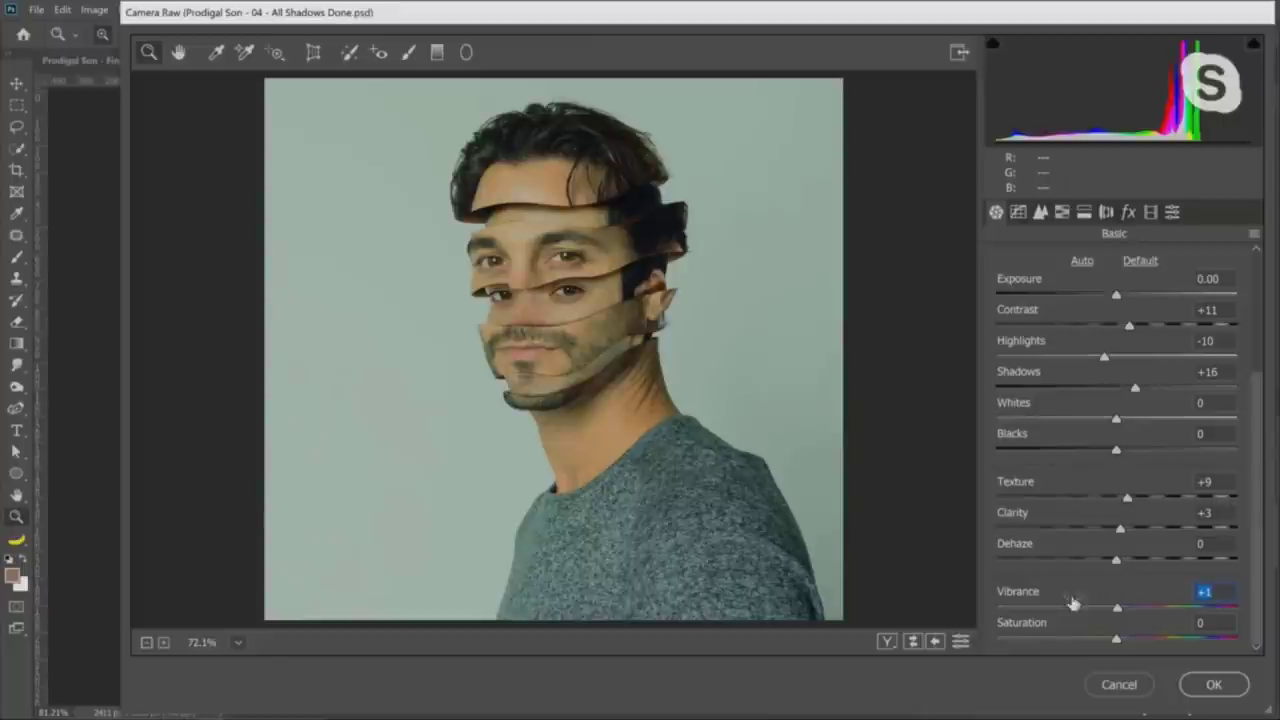
pyautogui.moveTo(1119, 609); pyautogui.dragTo(1122, 612)
pyautogui.click(600, 340)
pyautogui.rightClick(600, 340)
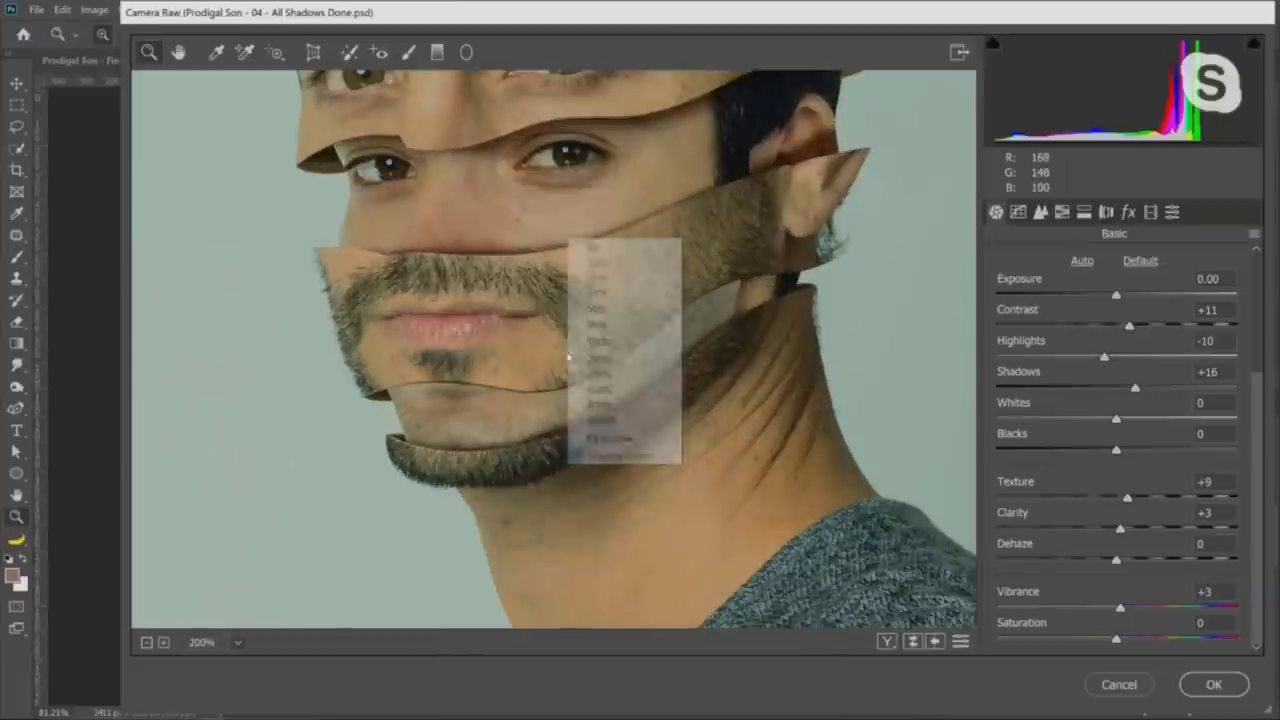
pyautogui.click(597, 340)
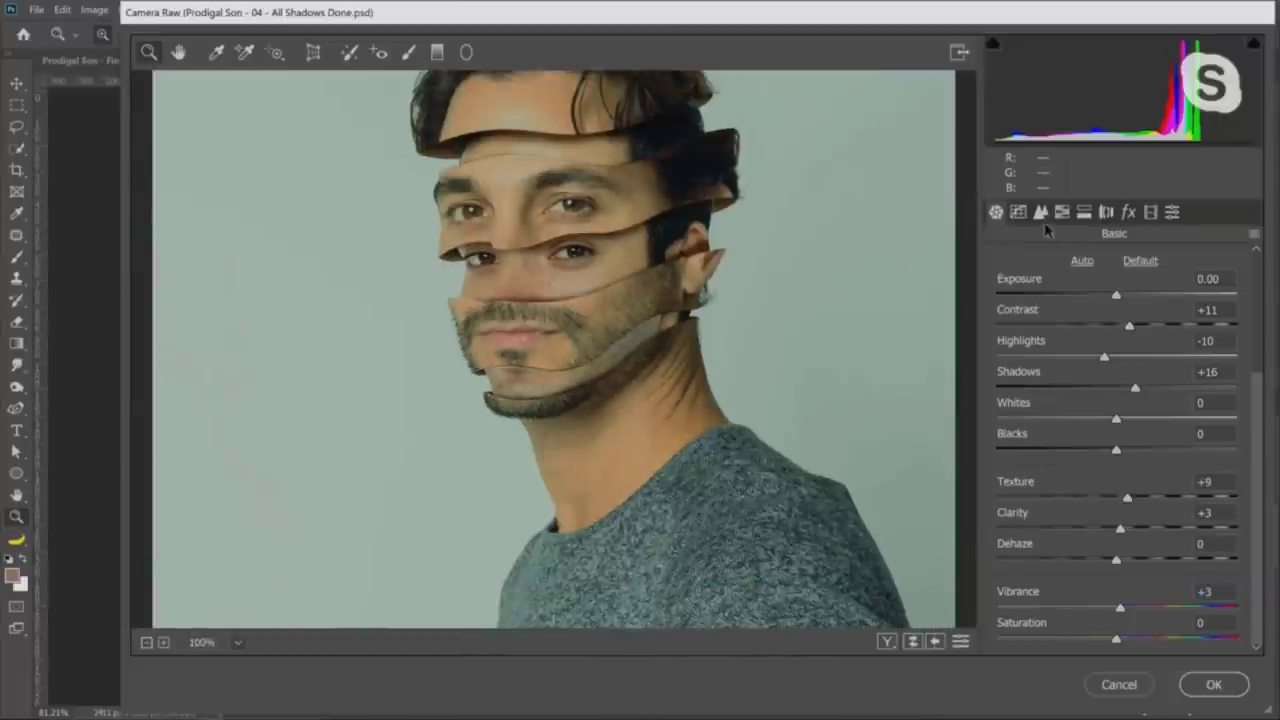
pyautogui.click(1041, 212)
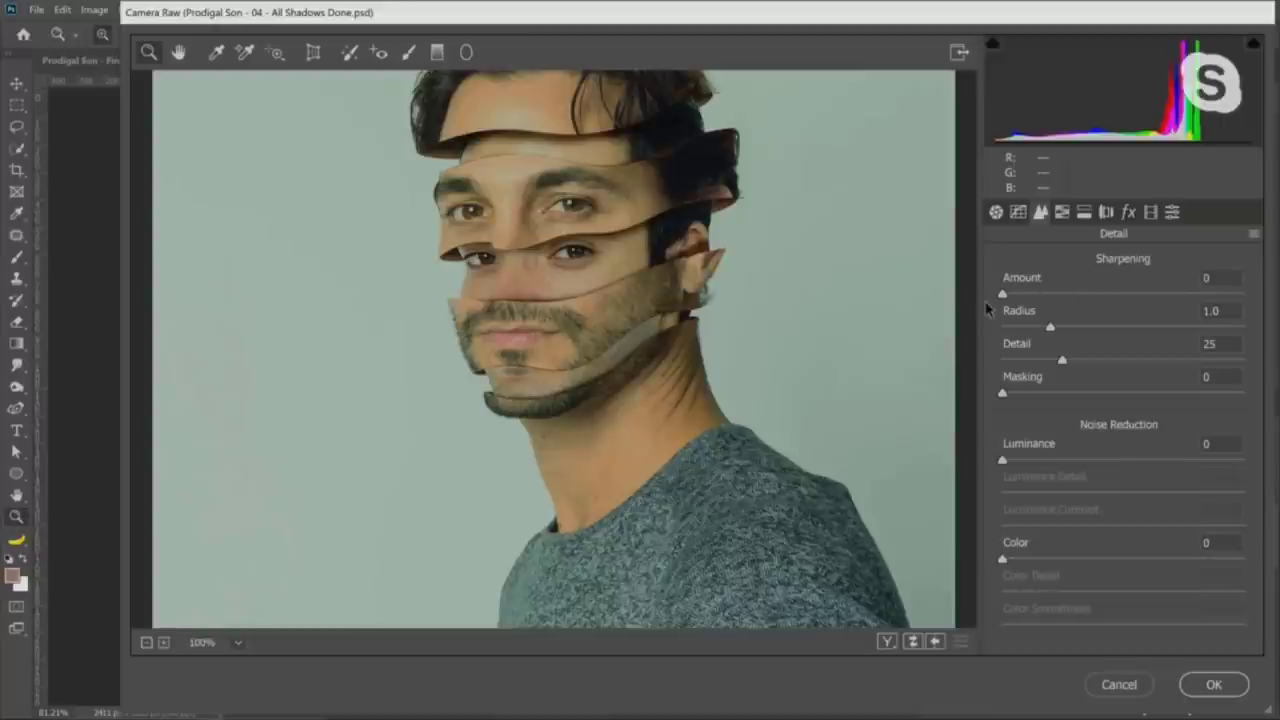
# Set Sharpening Amount to 31 and Masking to 28 so only edges sharpen
pyautogui.moveTo(1002, 294); pyautogui.dragTo(1052, 289)
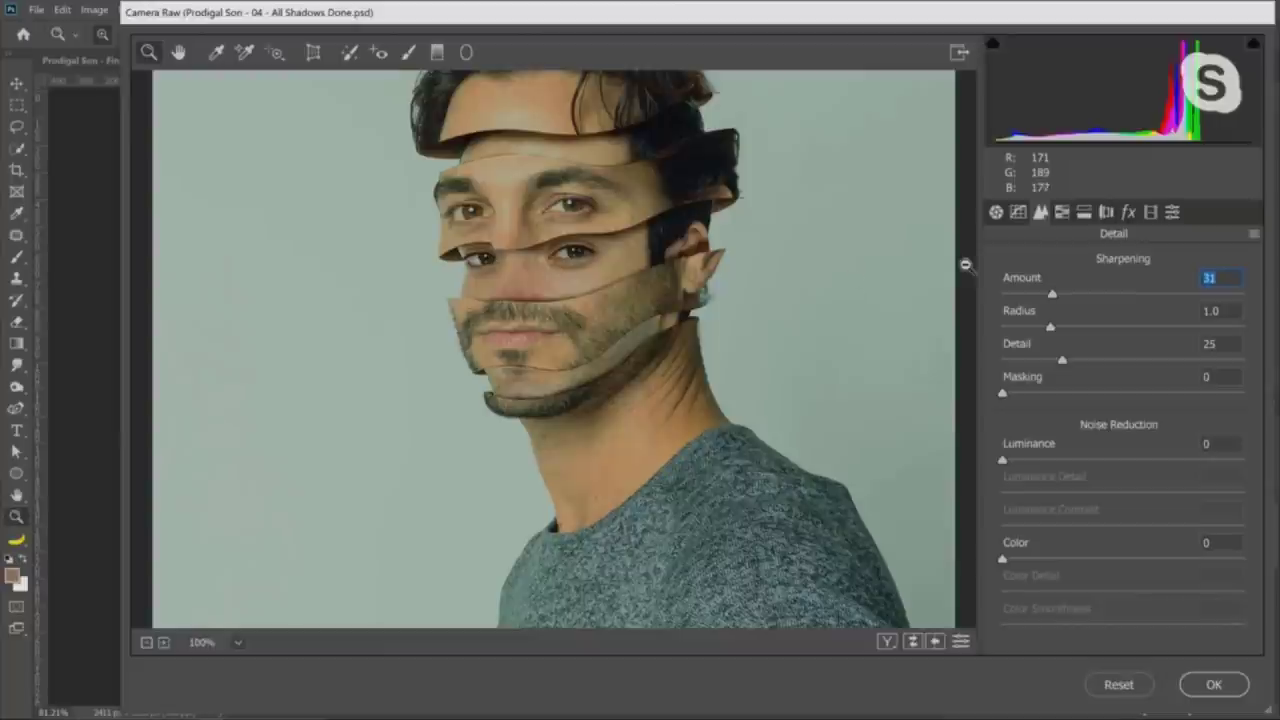
pyautogui.keyDown('alt'); pyautogui.click(1003, 396); pyautogui.keyUp('alt')
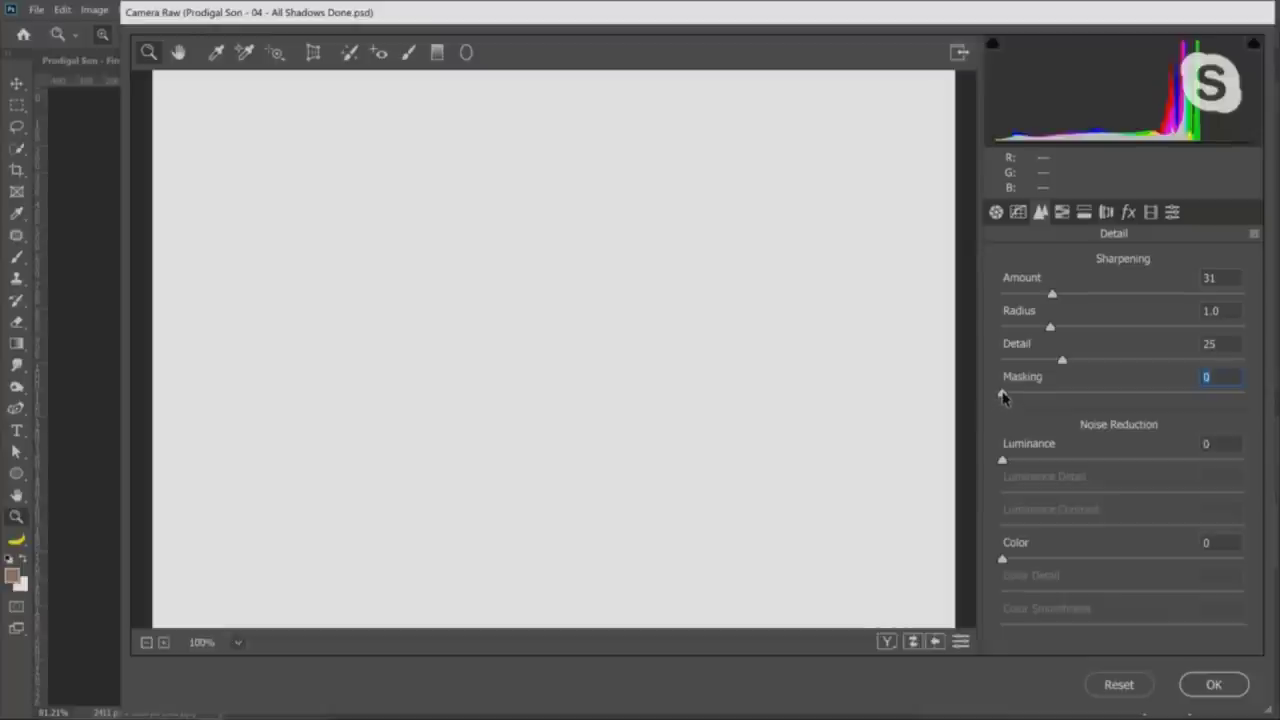
pyautogui.moveTo(1004, 397); pyautogui.dragTo(1063, 396)
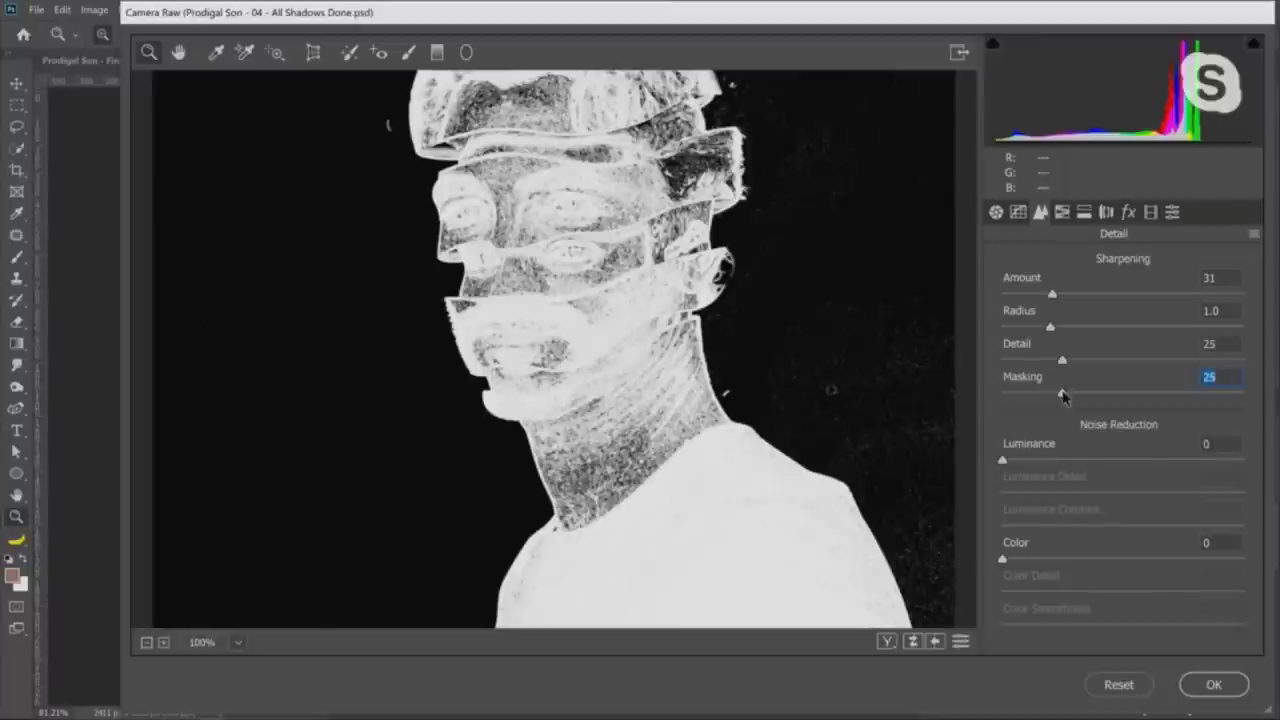
pyautogui.moveTo(1063, 396); pyautogui.dragTo(1069, 396)
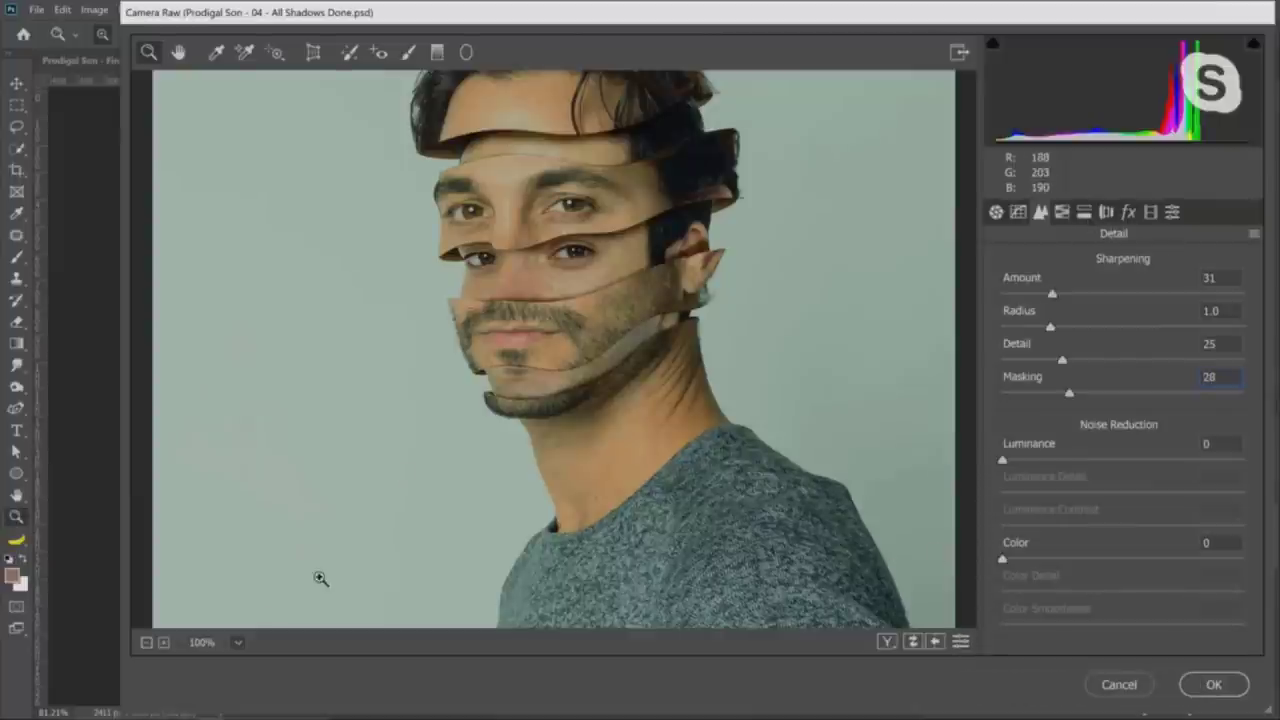
# Fit the whole image in the preview and start darkening the edges with a post-crop vignette
pyautogui.rightClick(492, 385)
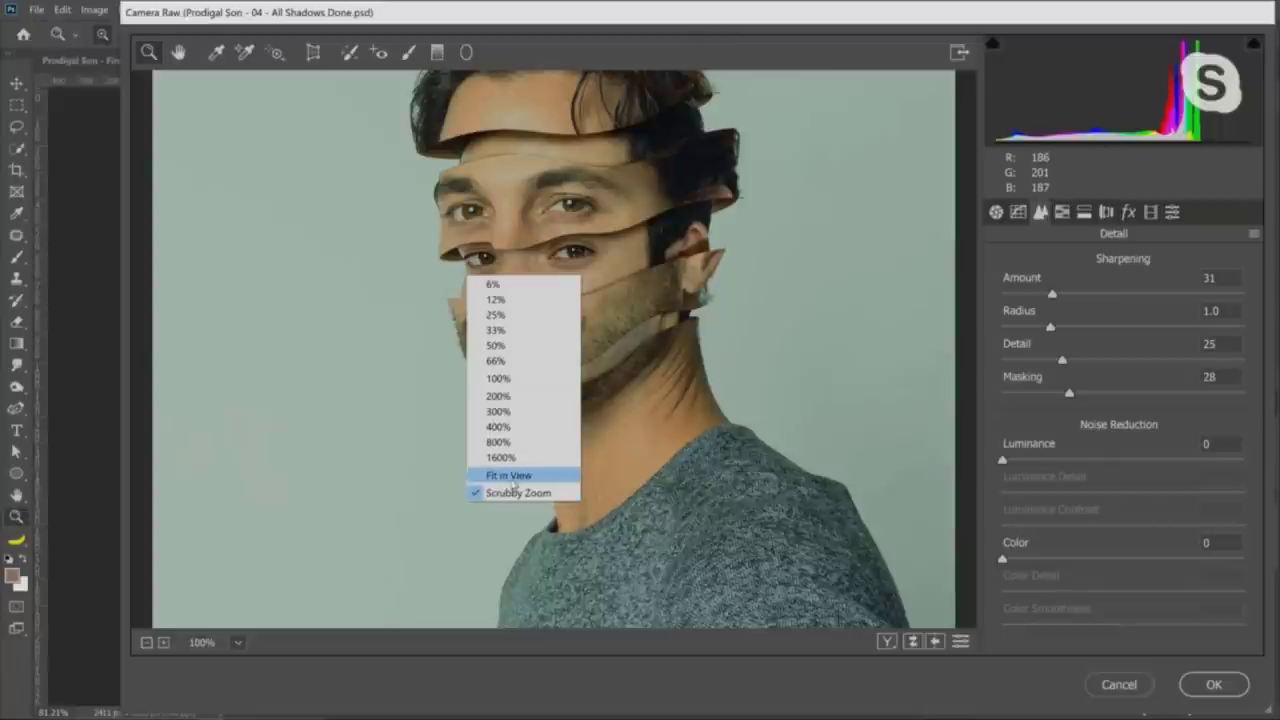
pyautogui.click(514, 476)
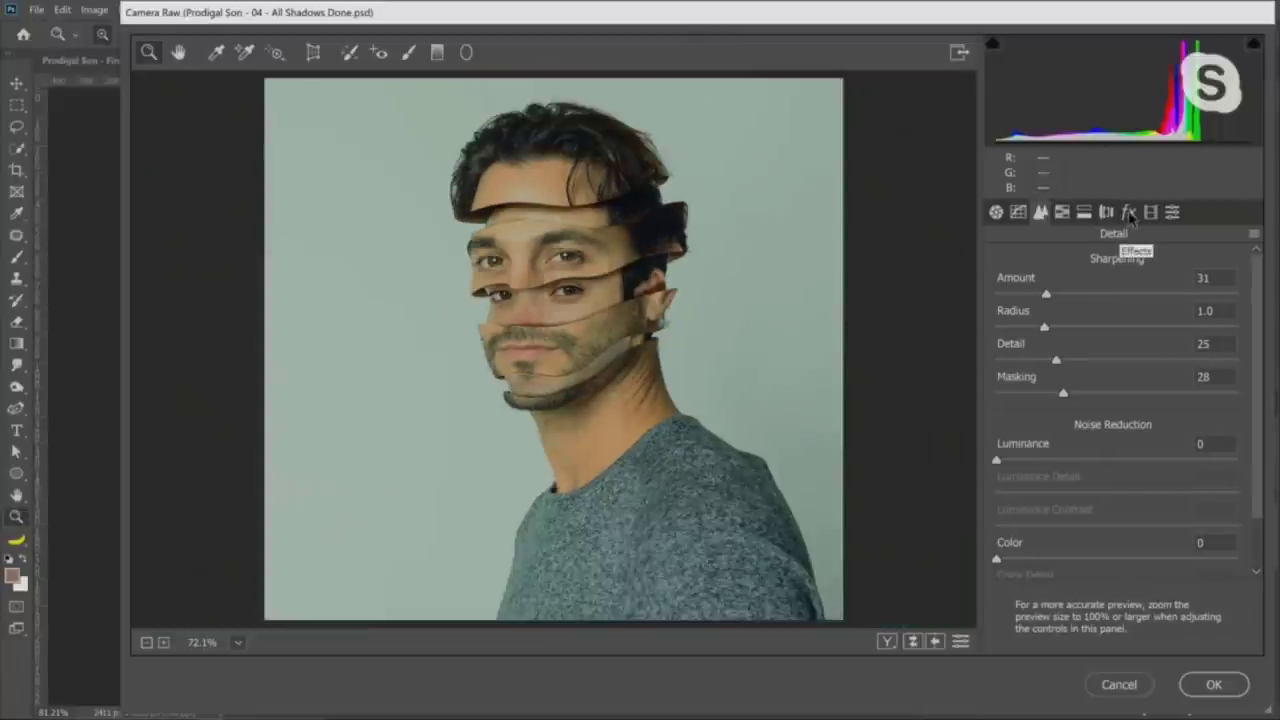
pyautogui.click(1129, 213)
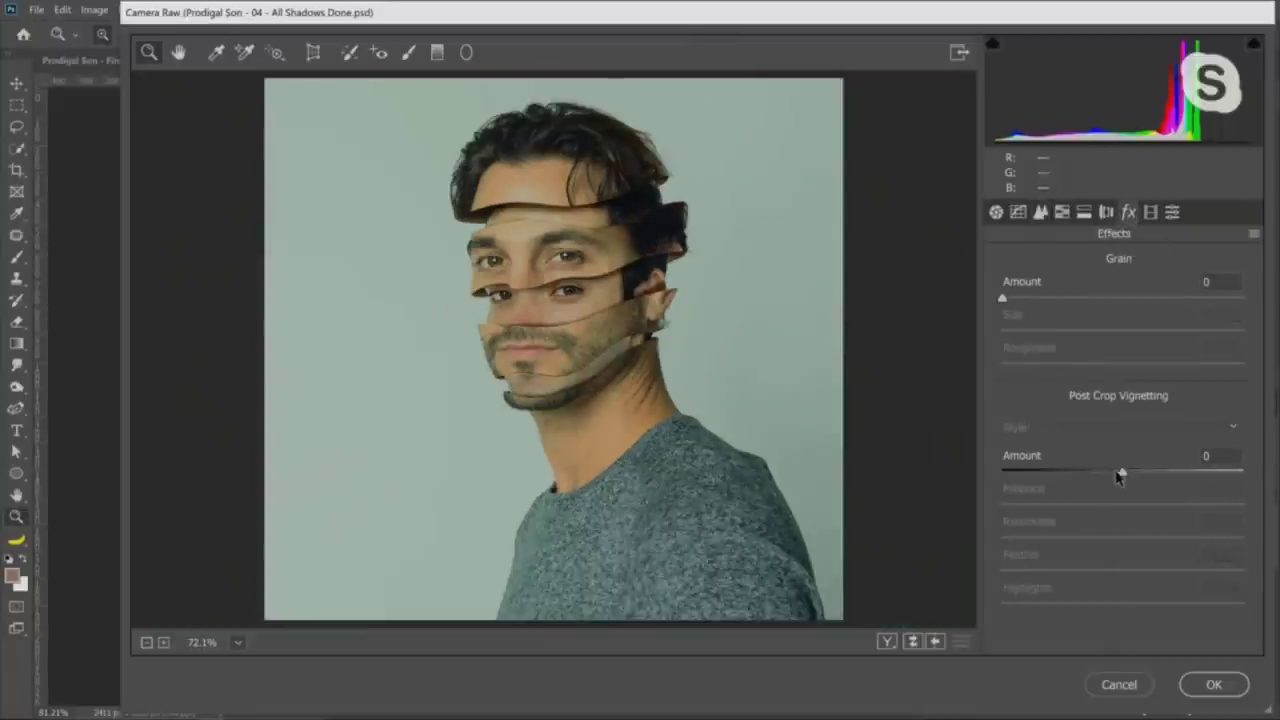
pyautogui.moveTo(1119, 471); pyautogui.dragTo(1088, 484)
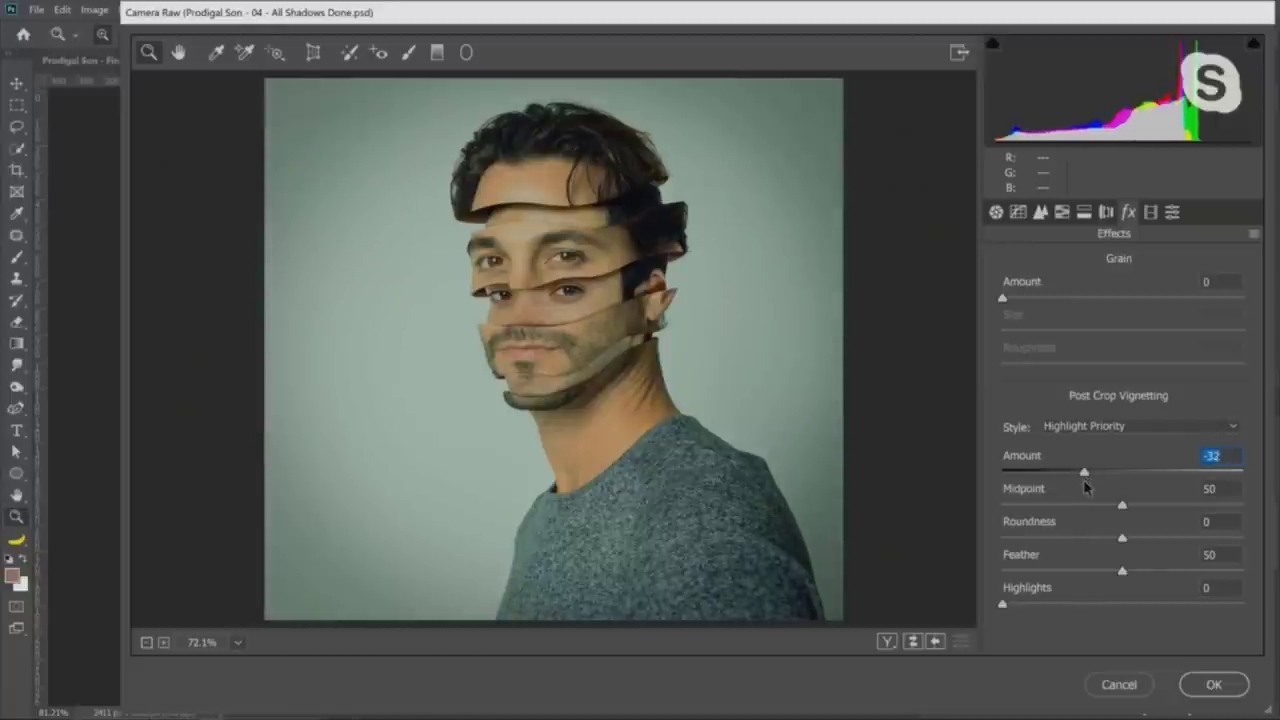
# Zoom in on the face and background, then add a light film grain of 8
pyautogui.click(593, 247)
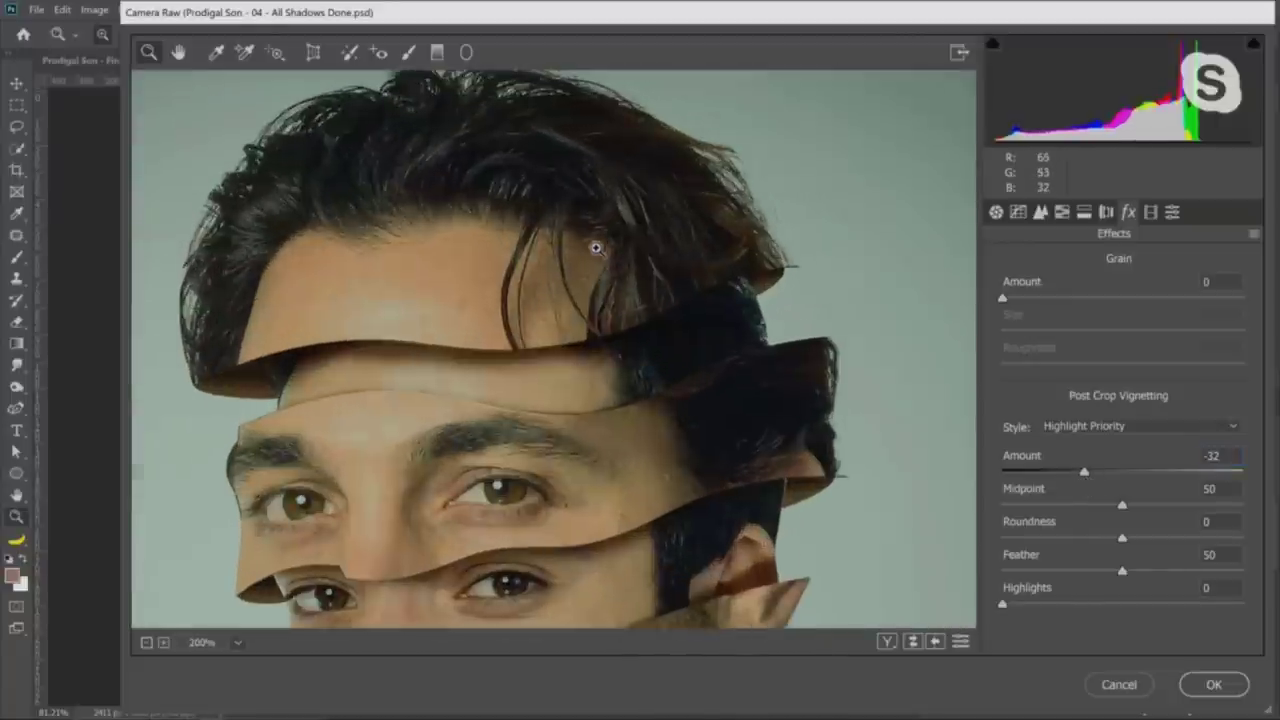
pyautogui.click(921, 200)
pyautogui.scroll(-3, 466, 461)
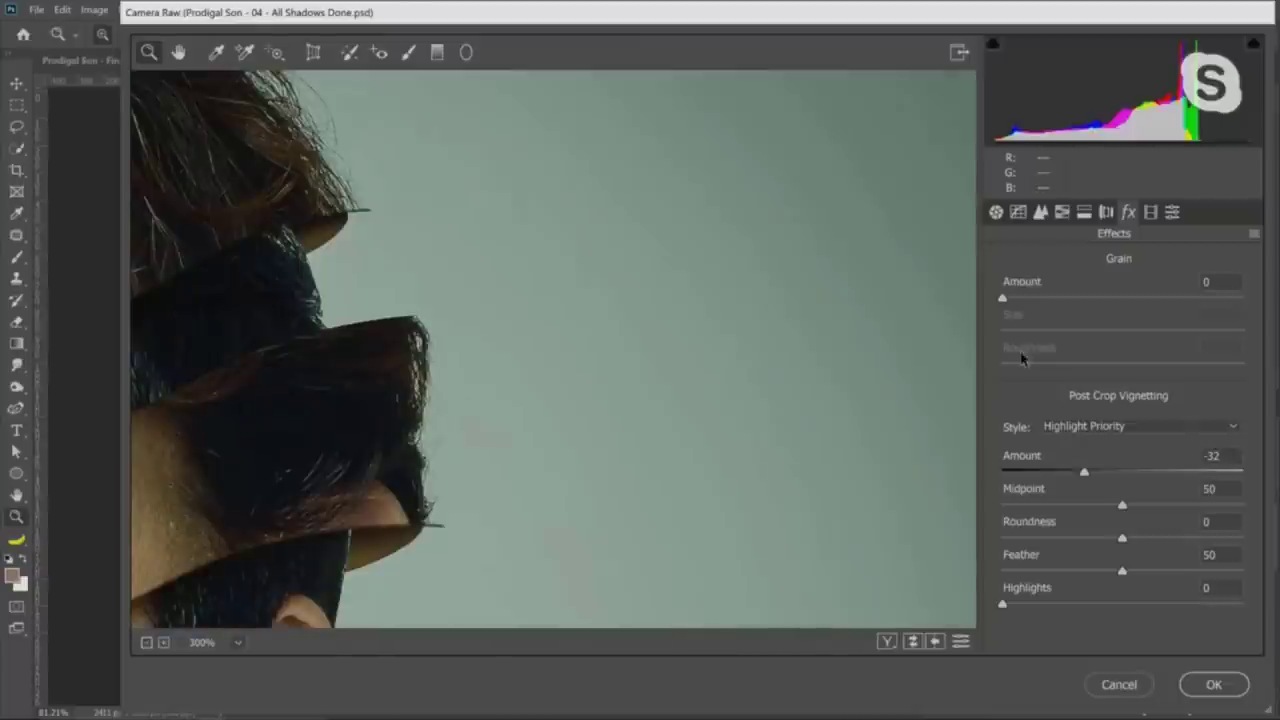
pyautogui.moveTo(1003, 298); pyautogui.dragTo(1024, 304)
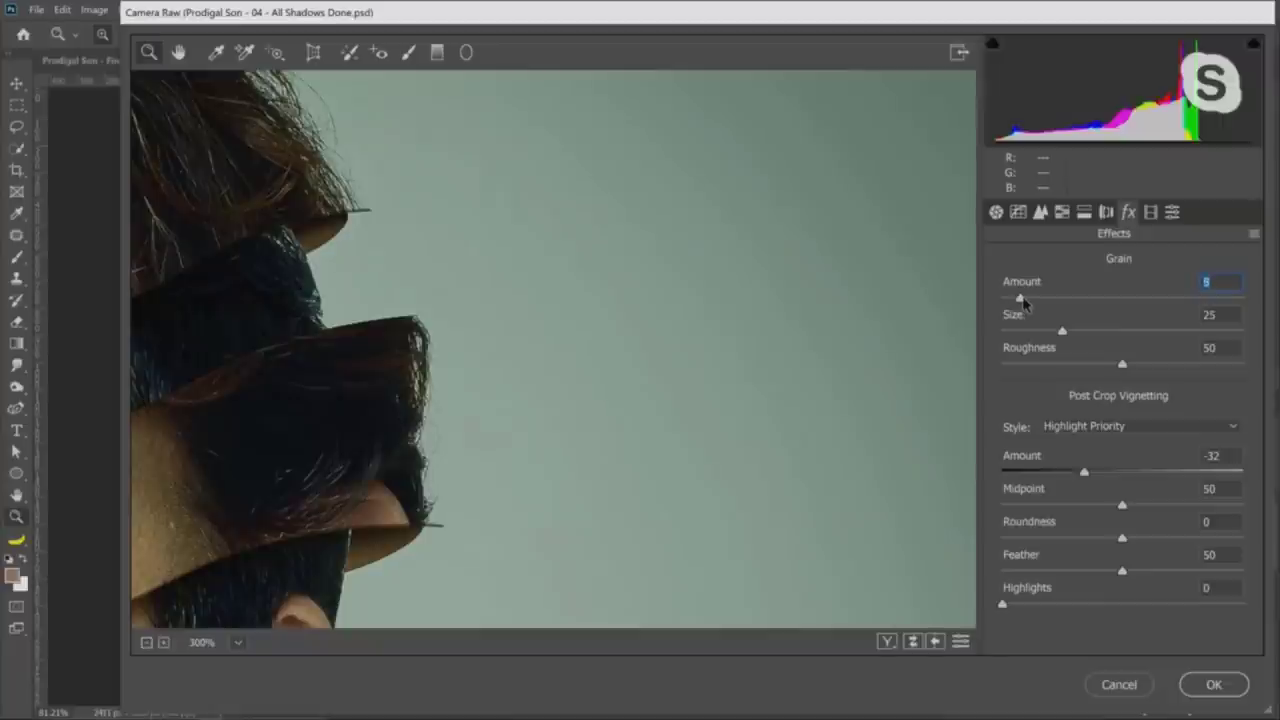
# Fit the image back in the preview and apply the Camera Raw filter
pyautogui.rightClick(757, 357)
pyautogui.hotkey('ctrl', '0')
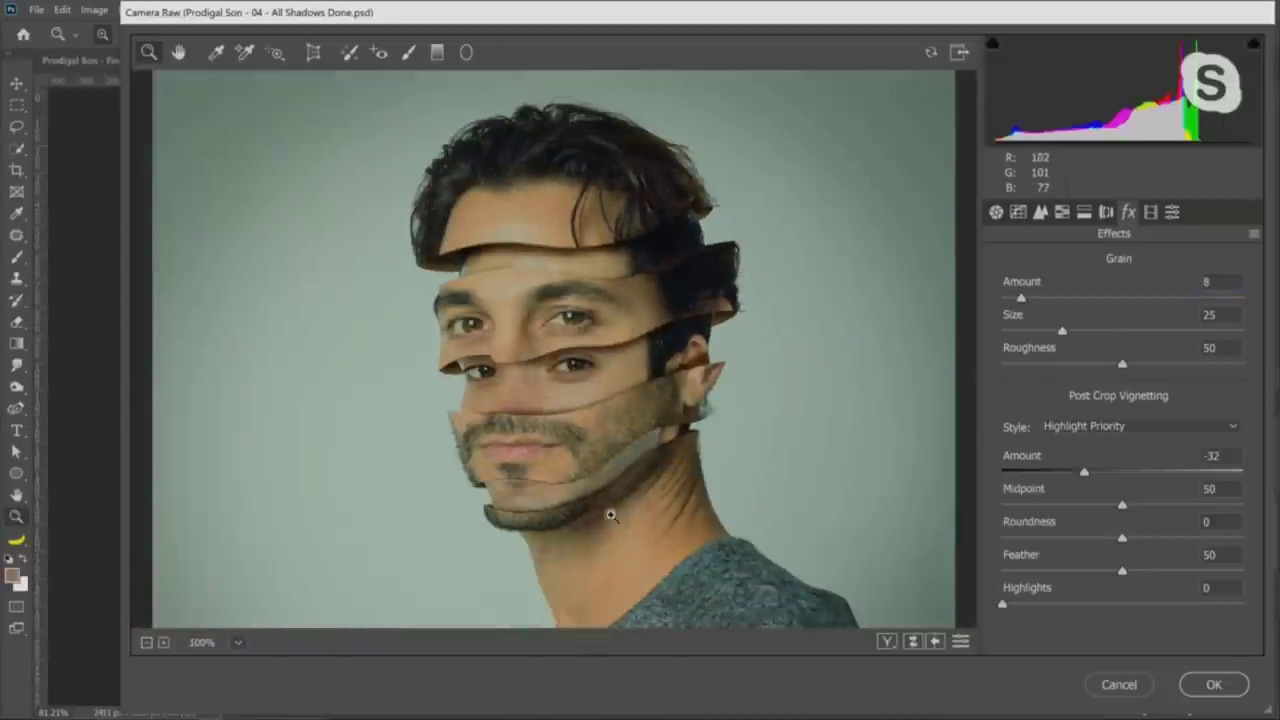
pyautogui.rightClick(676, 441)
pyautogui.click(714, 504)
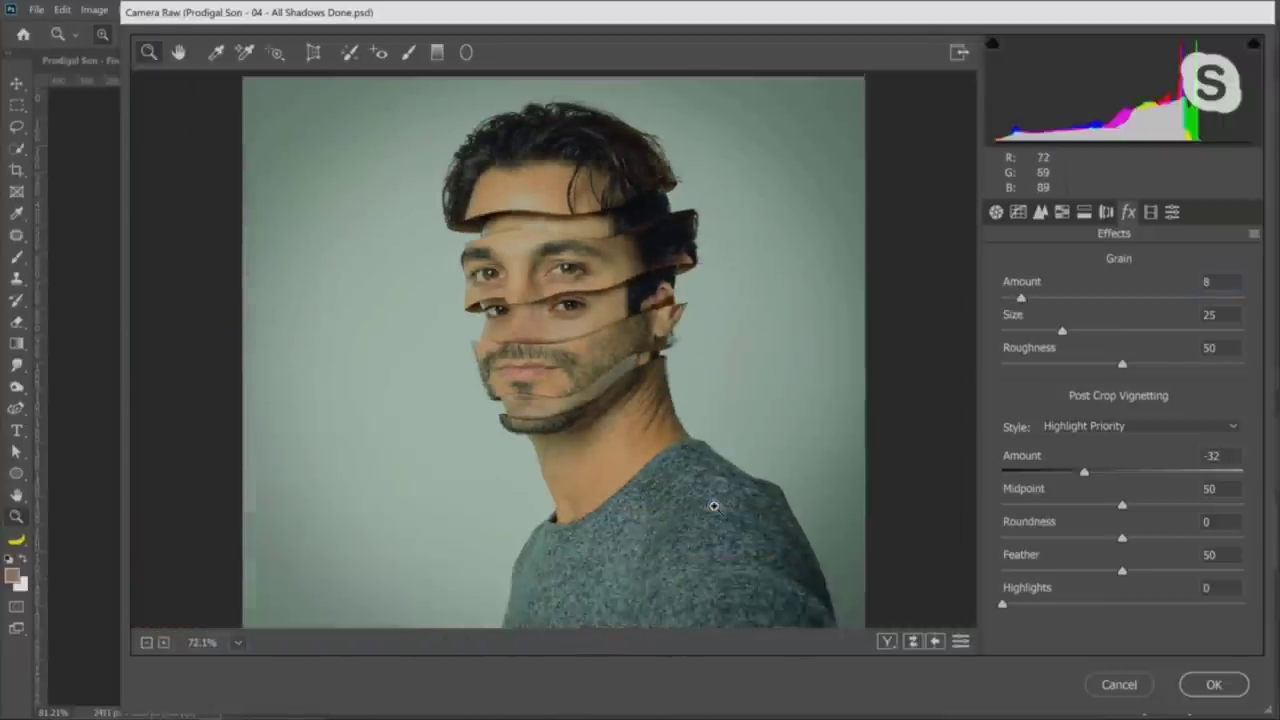
pyautogui.click(1212, 686)
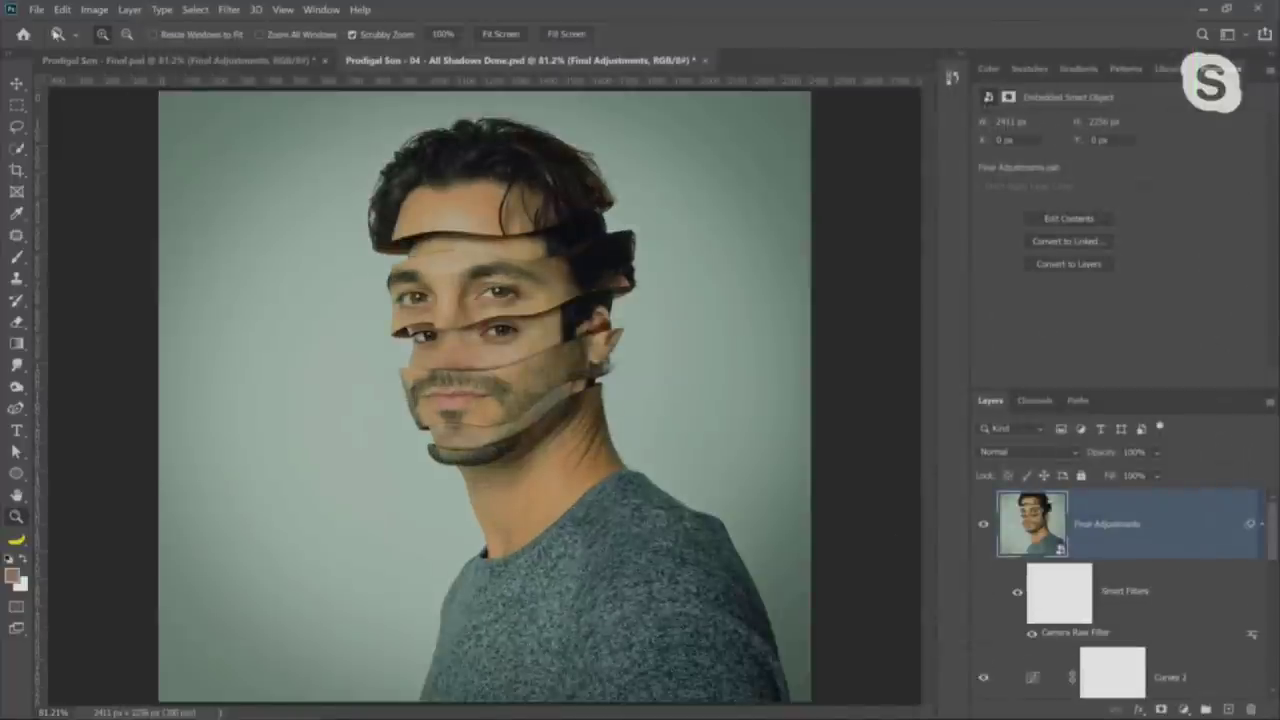
# Open Prodigal Son - Final.psd and compare it with All Shadows Done, ending on Final
pyautogui.click(62, 9)
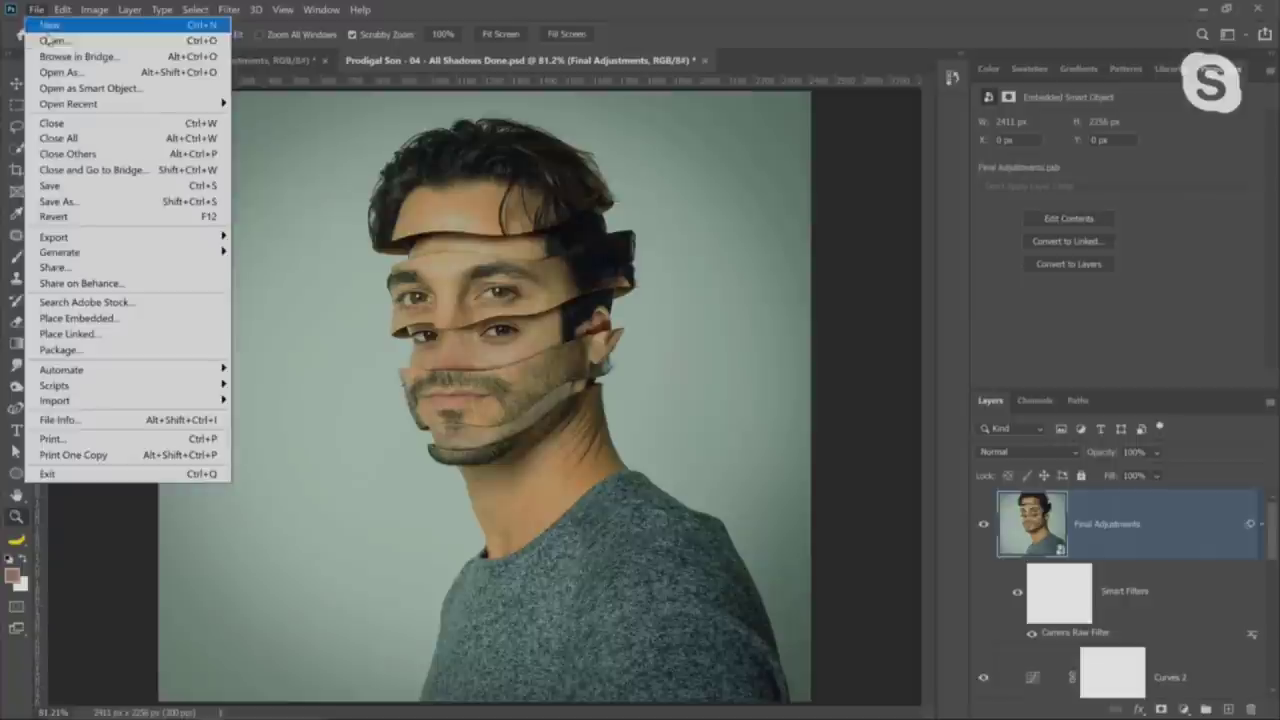
pyautogui.click(40, 28)
pyautogui.doubleClick(240, 203)
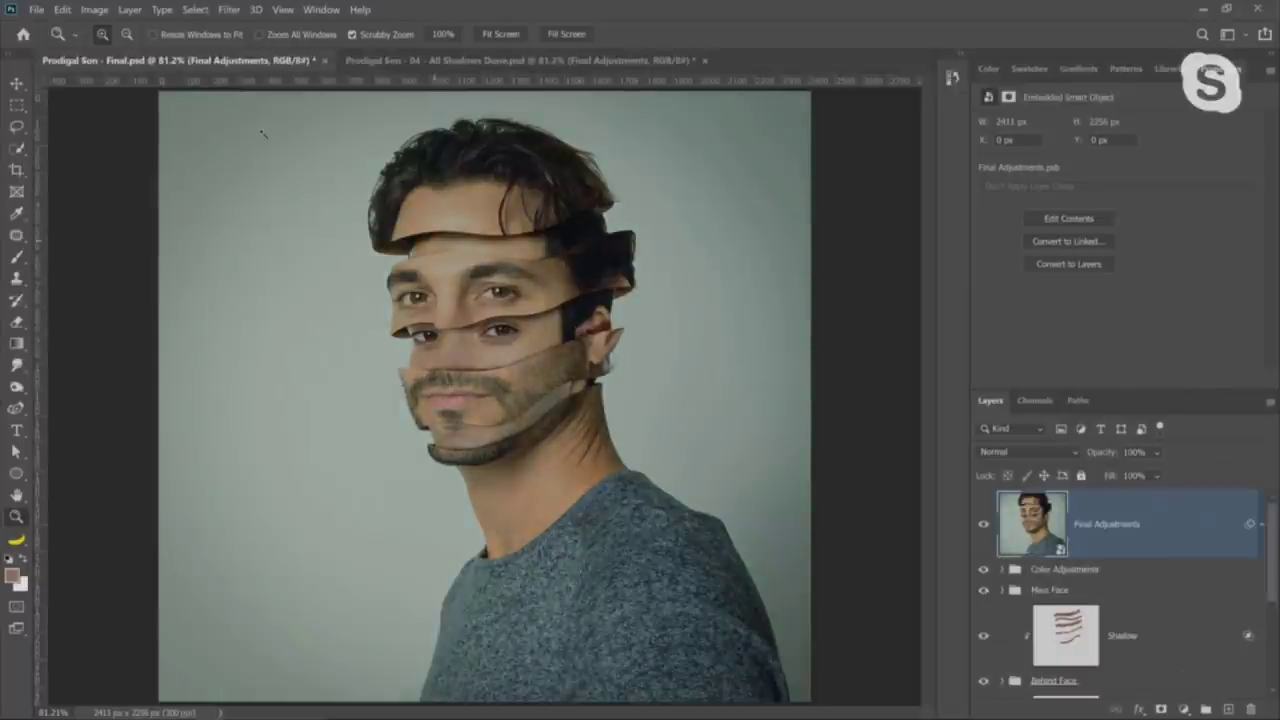
pyautogui.click(440, 60)
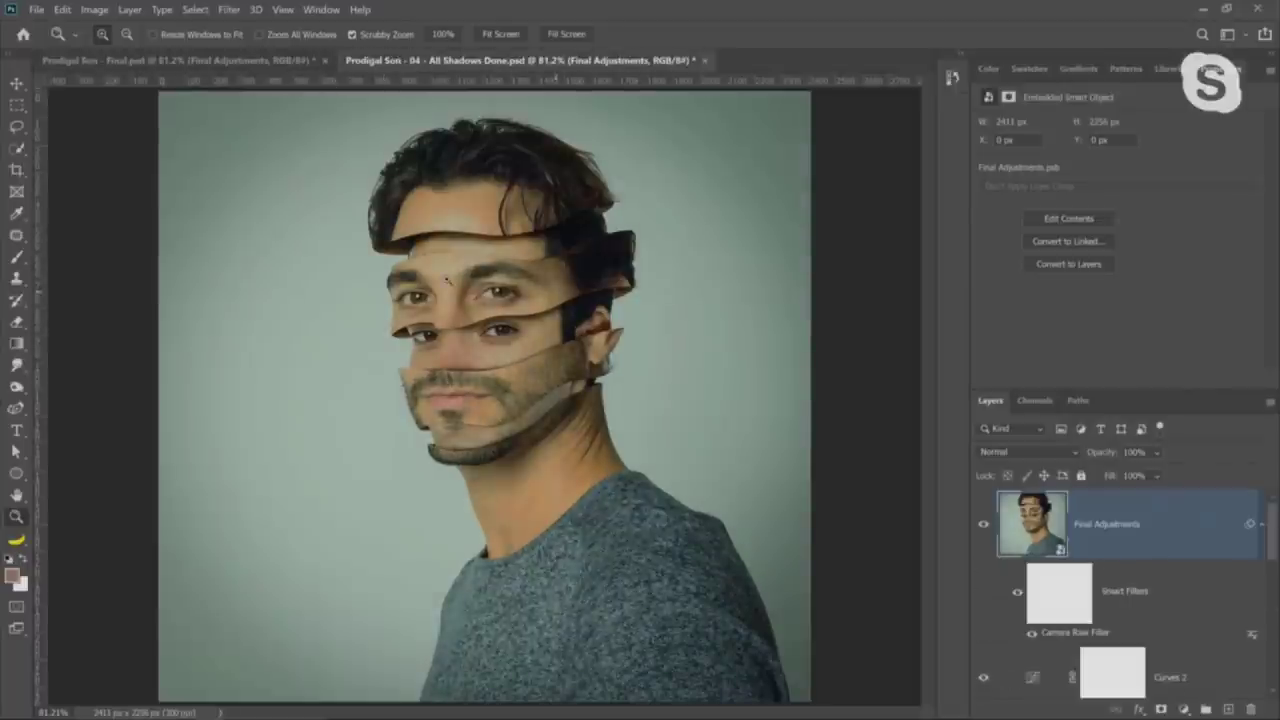
pyautogui.click(244, 62)
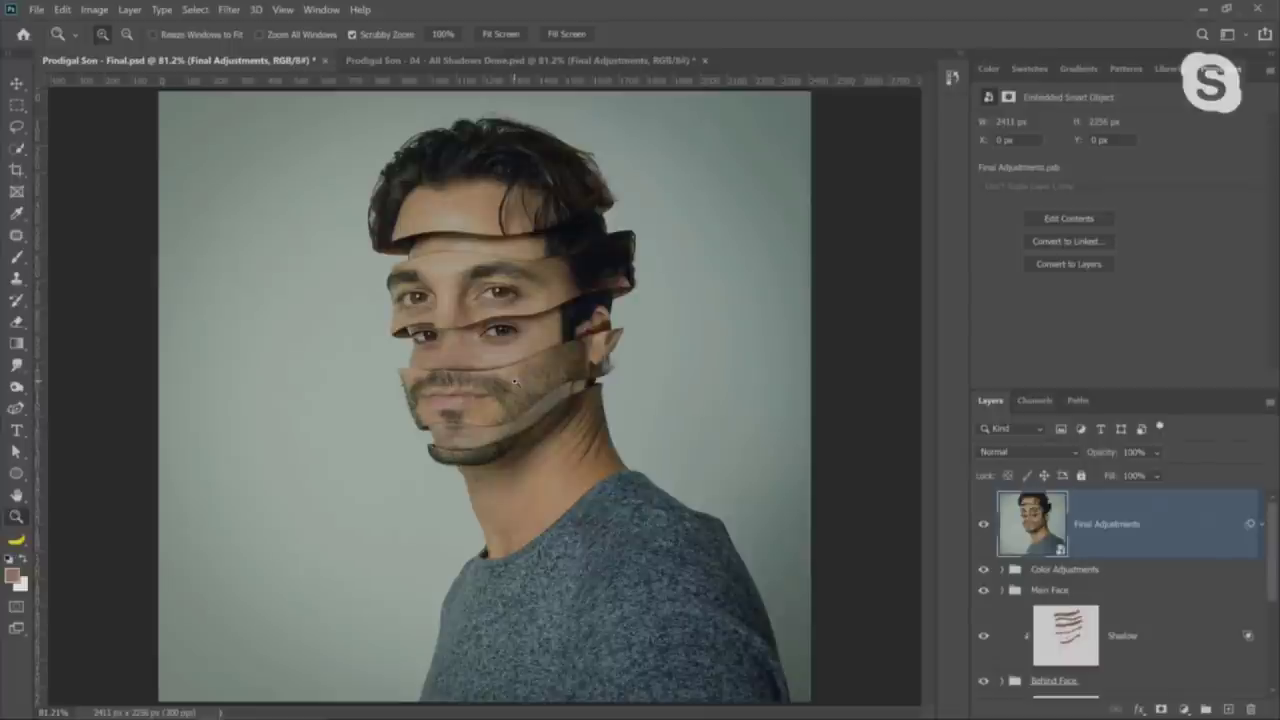